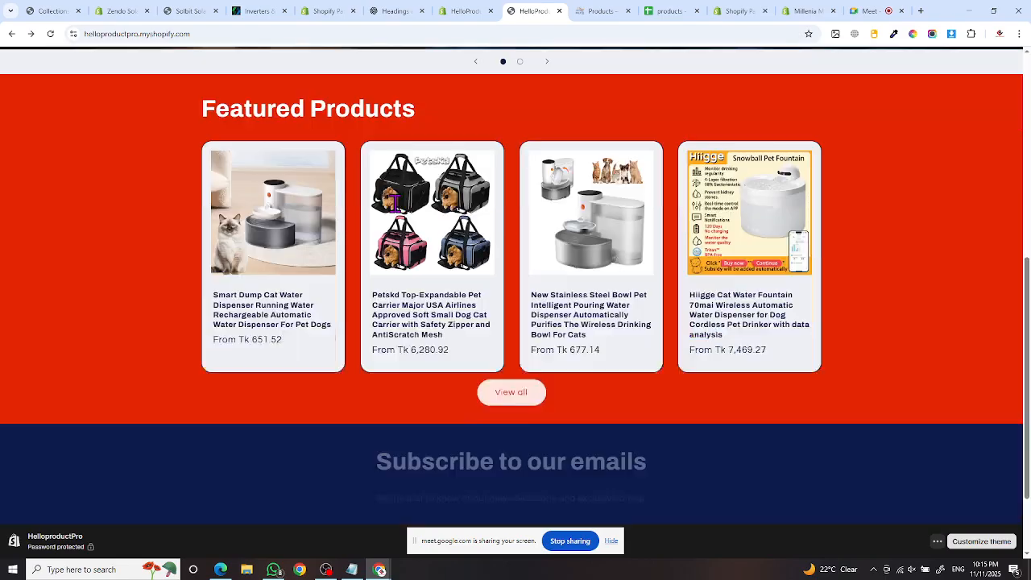
- Leave the HelloproductPro preview and open the Millenia Marine reference store's home page
scroll(392, 221, "up", 6)
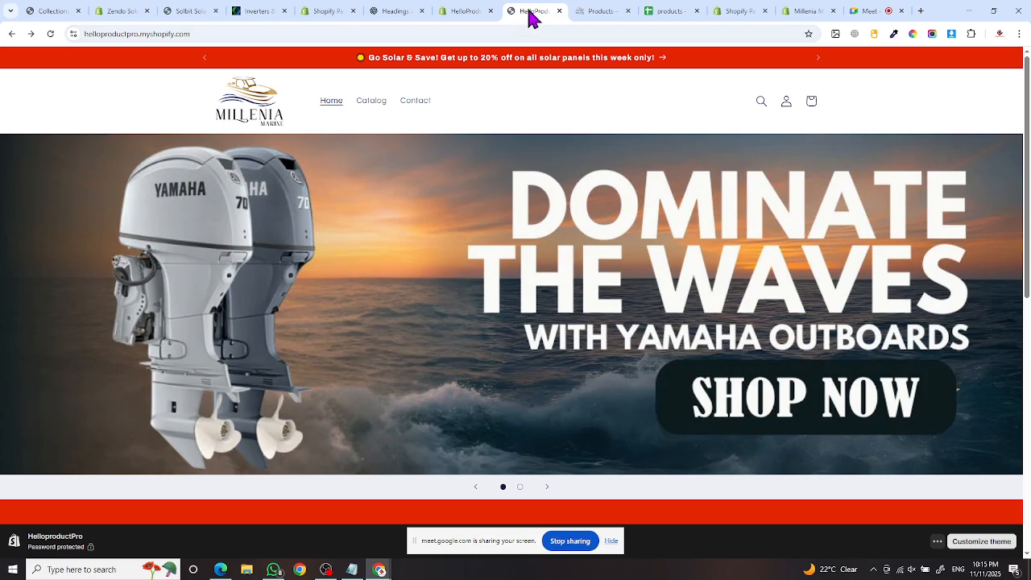
left_click(460, 16)
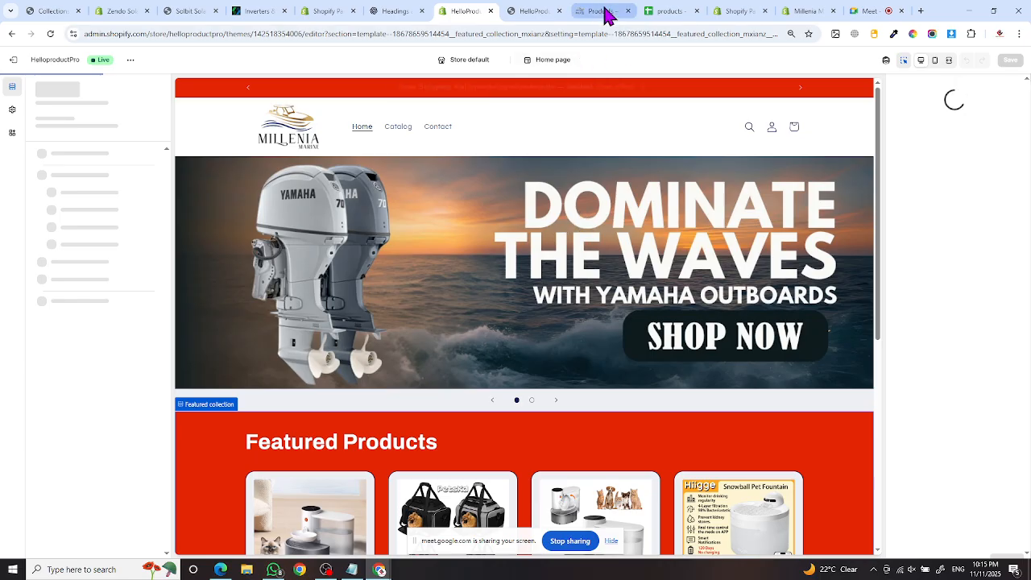
mouse_move(604, 16)
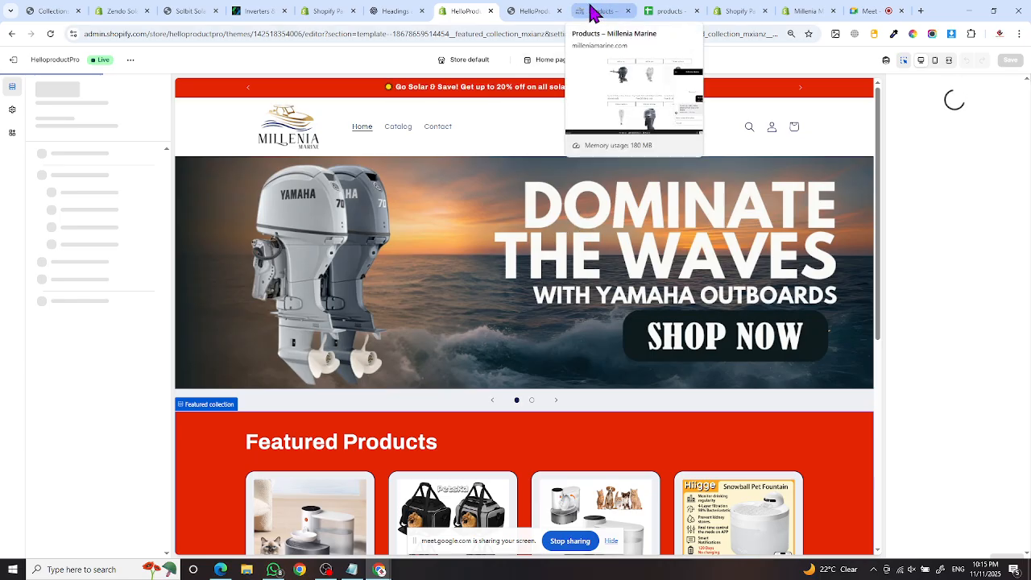
left_click(595, 11)
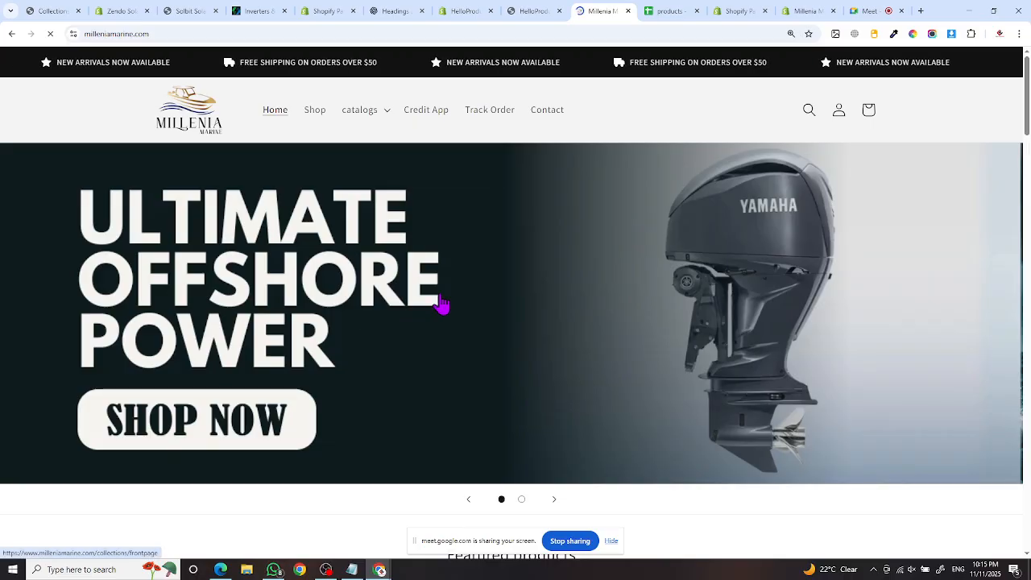
- Browse Millenia Marine's featured outboards, glance at HelloproductPro's storefront, then return to its theme editor
scroll(645, 312, "down", 1)
scroll(645, 312, "down", 3)
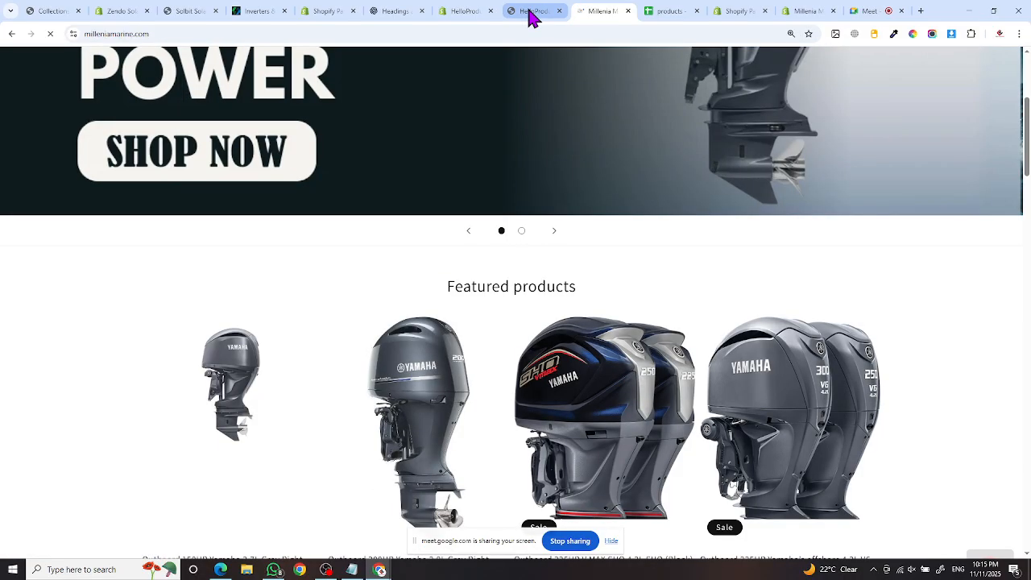
left_click(532, 13)
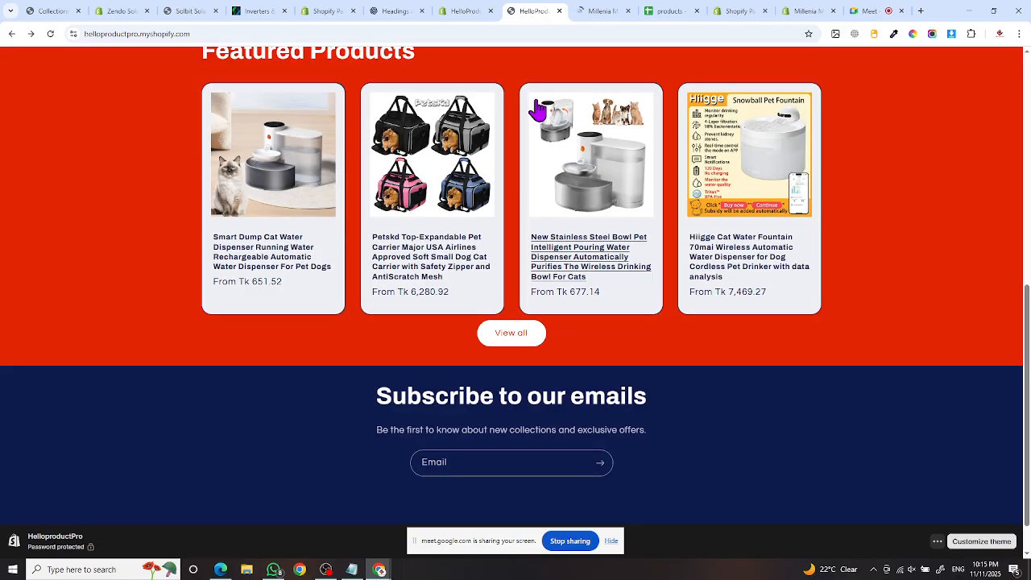
left_click(598, 16)
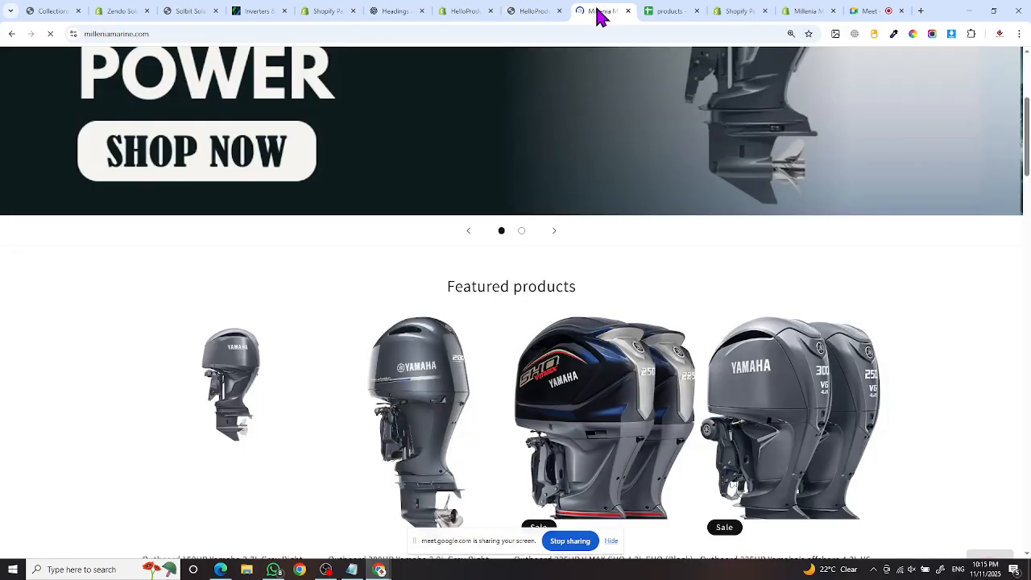
scroll(577, 272, "down", 5)
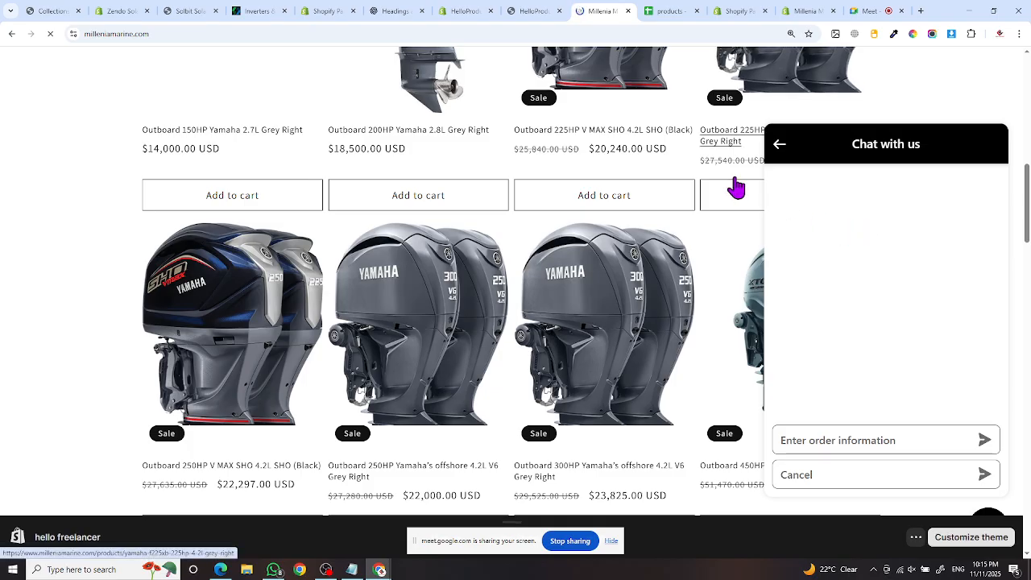
left_click(458, 12)
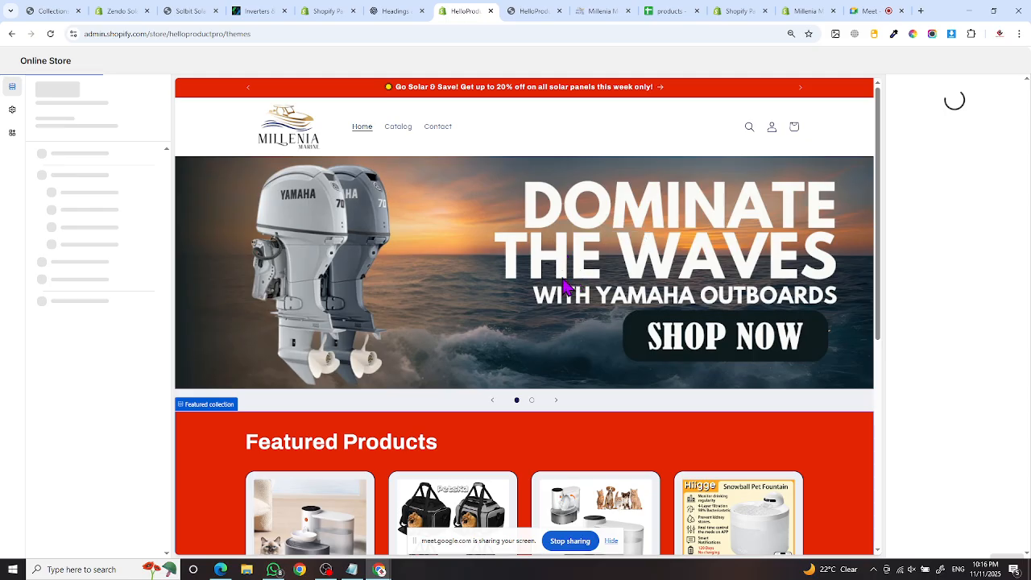
- Start customizing the current HelloproductPro theme, then go back to the Millenia Marine outboard listing
scroll(512, 286, "down", 3)
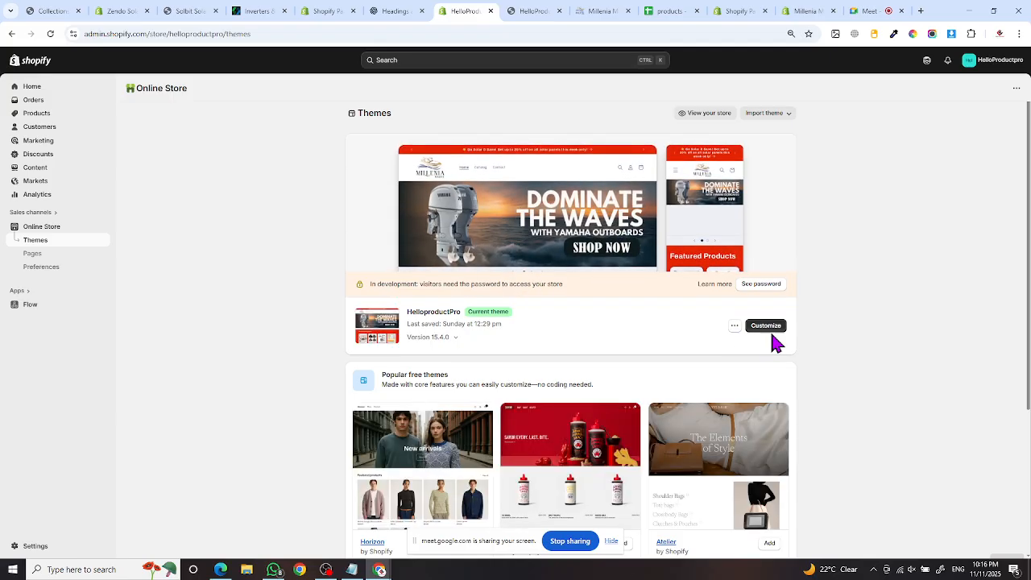
left_click(765, 330)
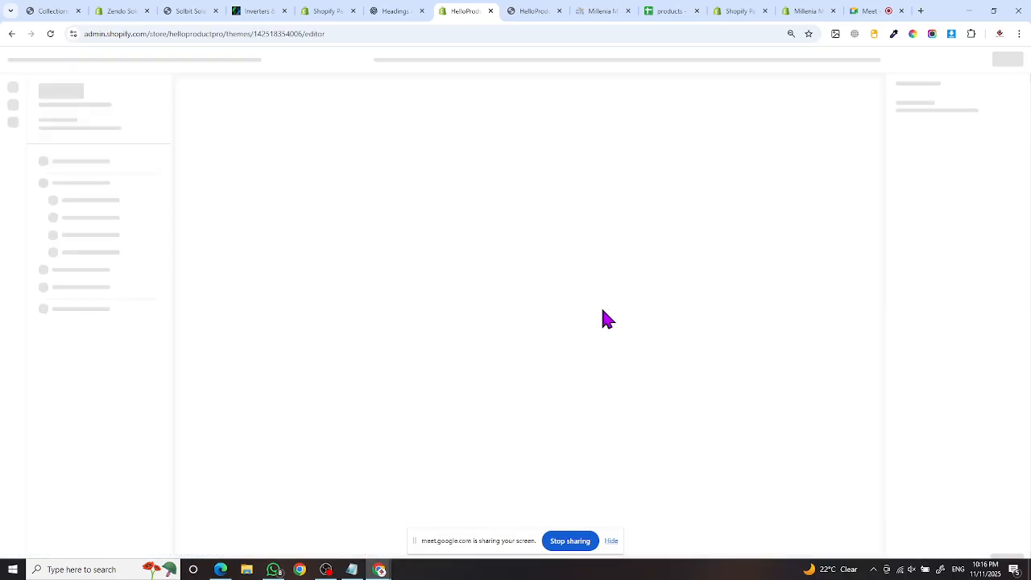
left_click(603, 12)
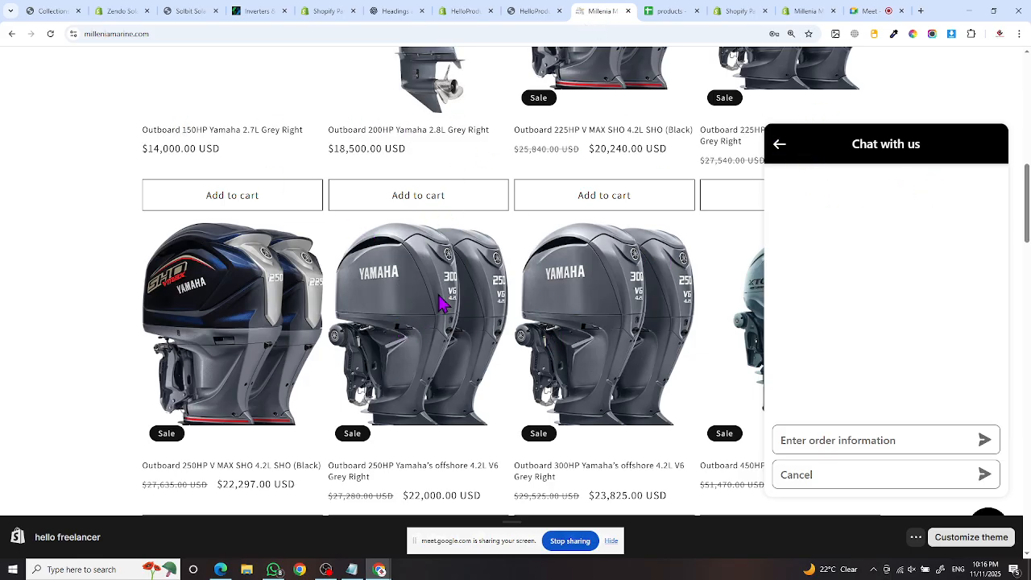
- Look over the HelloproductPro storefront page
left_click(534, 12)
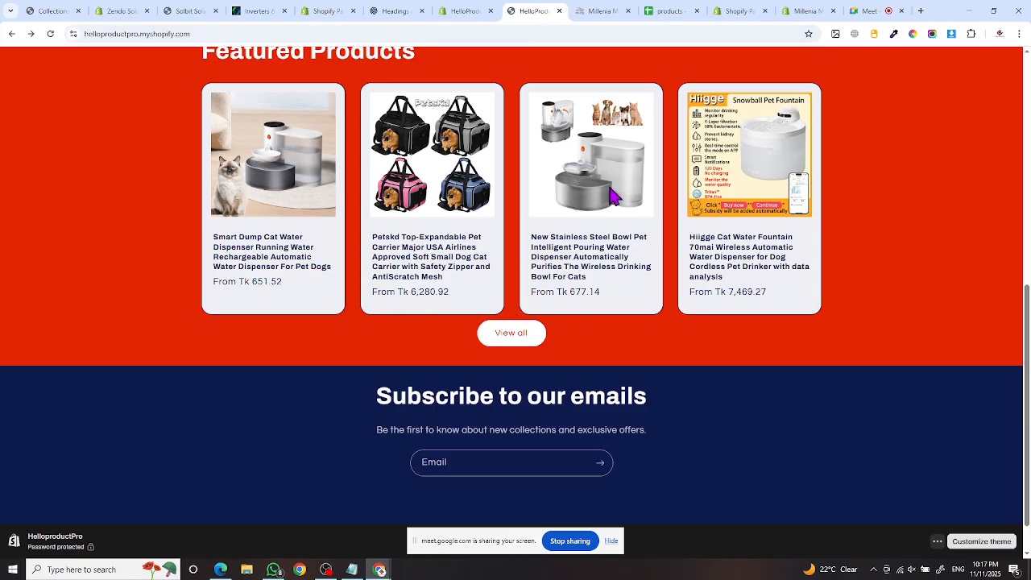
scroll(686, 247, "up", 2)
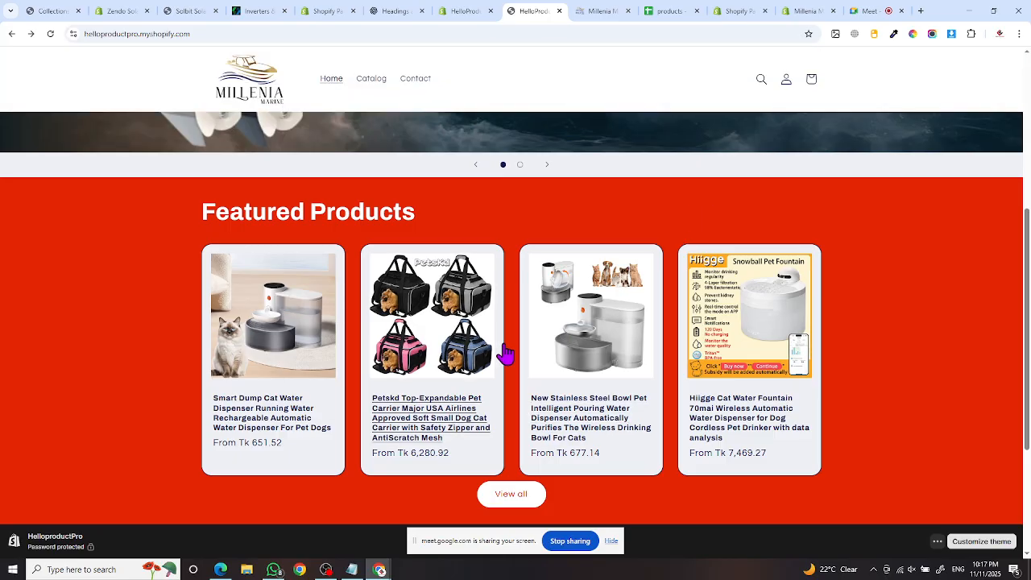
scroll(515, 348, "down", 1)
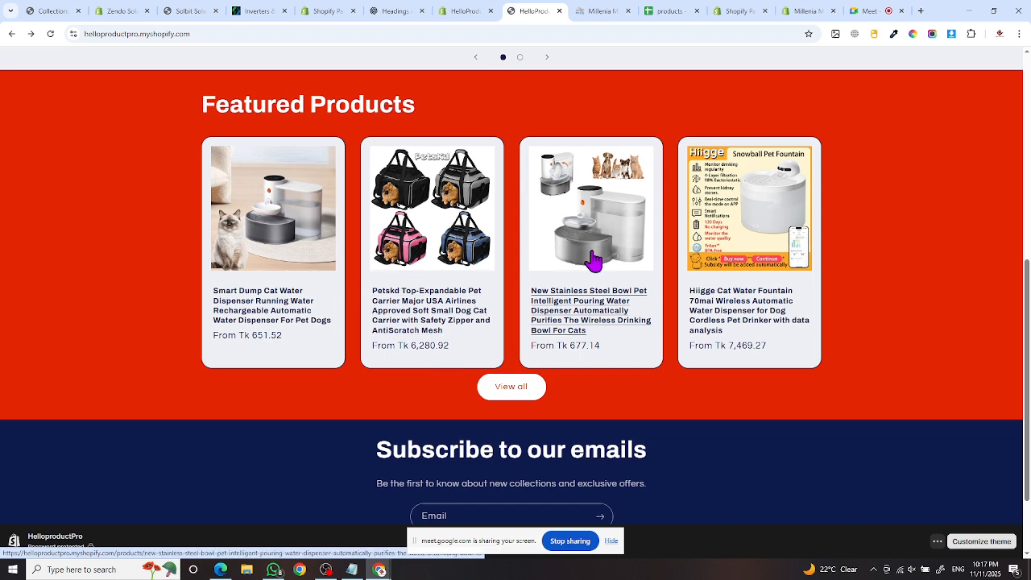
scroll(592, 266, "up", 1)
scroll(594, 263, "down", 1)
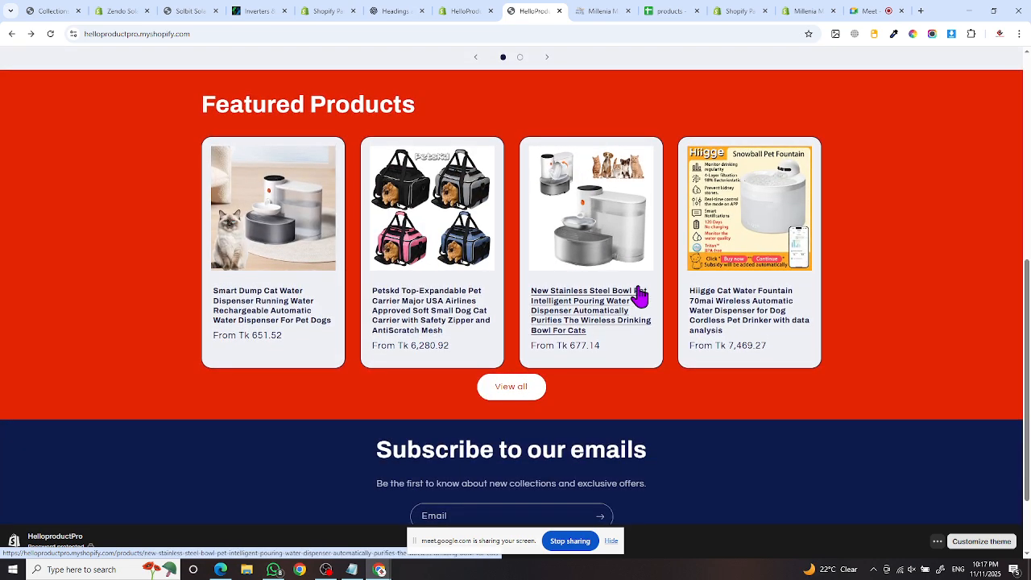
- Scroll the Millenia Marine store down to its Experience Power & Precision banner
left_click(589, 16)
scroll(477, 335, "down", 1)
scroll(475, 334, "down", 2)
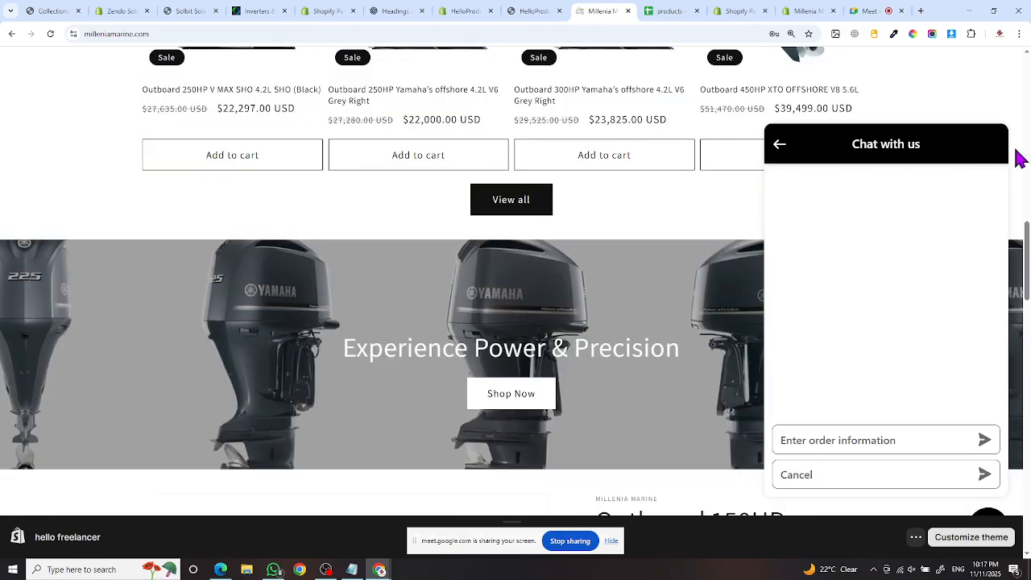
left_click(779, 148)
scroll(635, 246, "down", 1)
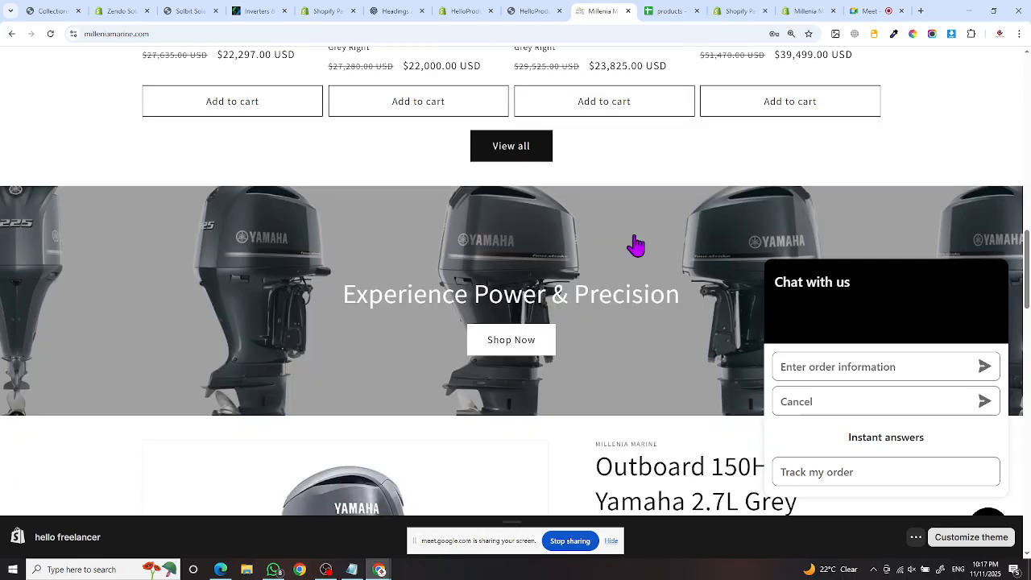
scroll(636, 246, "down", 2)
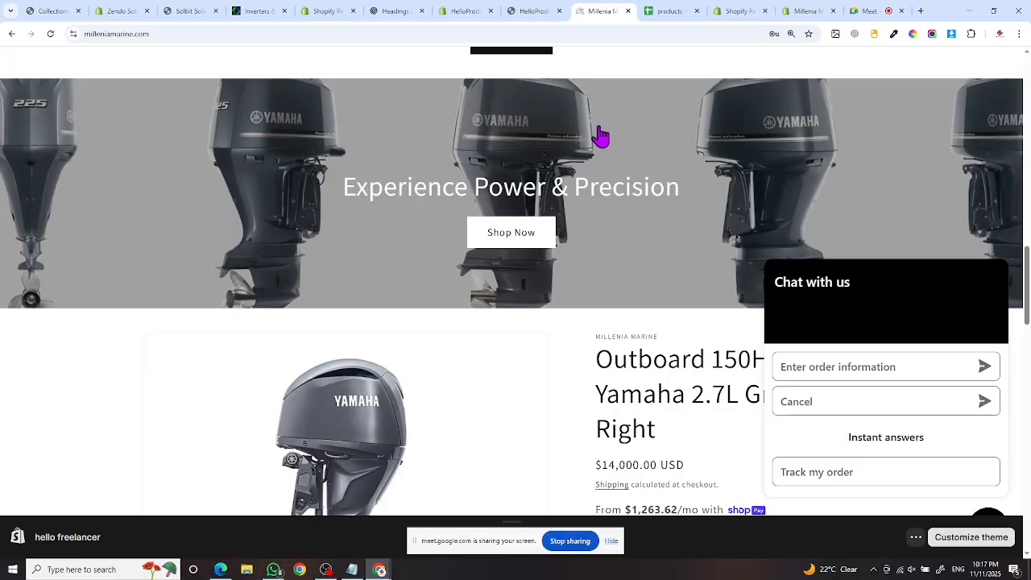
- Bring up the browser's page options over the Millenia banner, then dismiss them
right_click(373, 116)
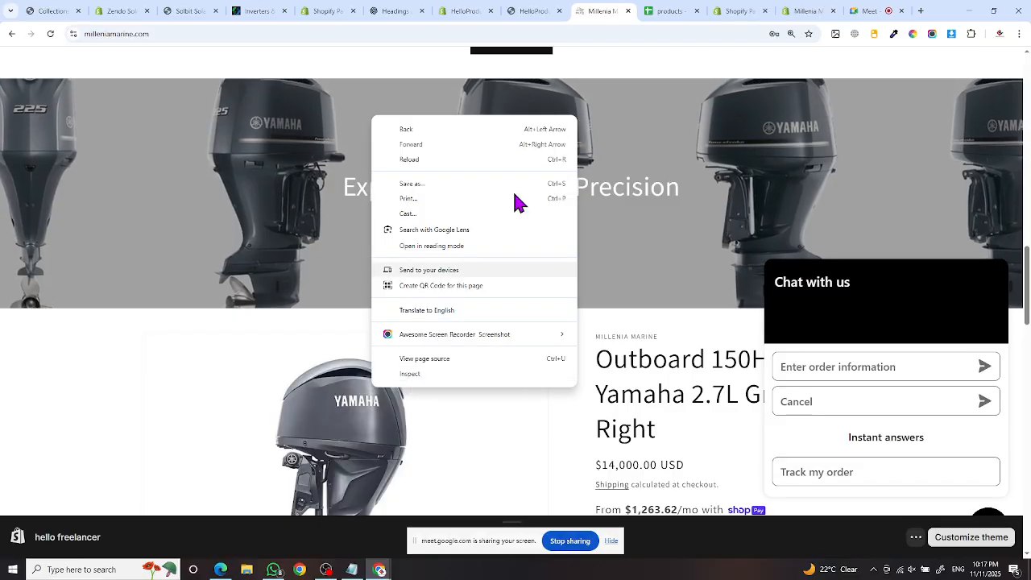
left_click(952, 36)
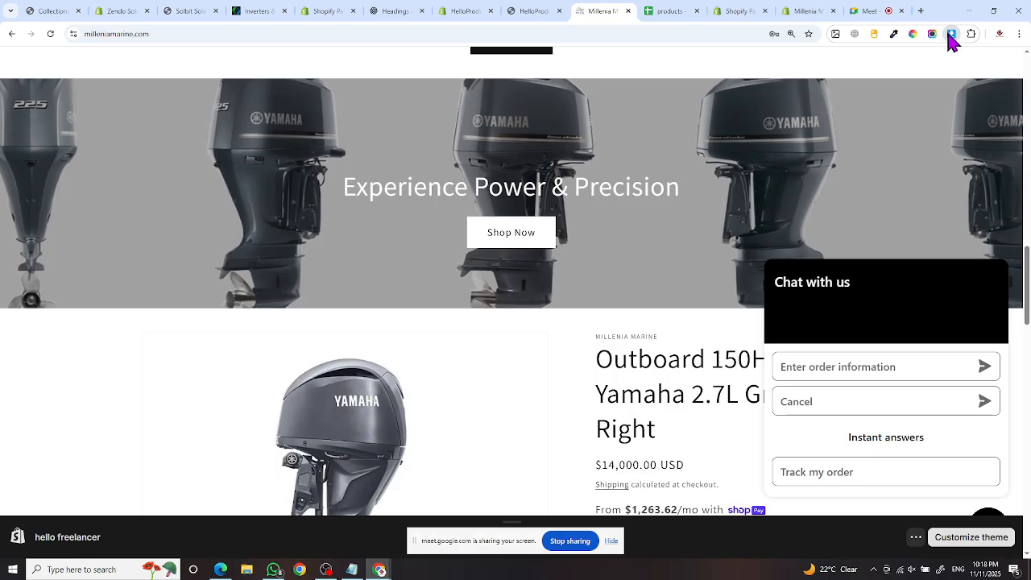
scroll(953, 32, "down", 3)
scroll(957, 50, "up", 5)
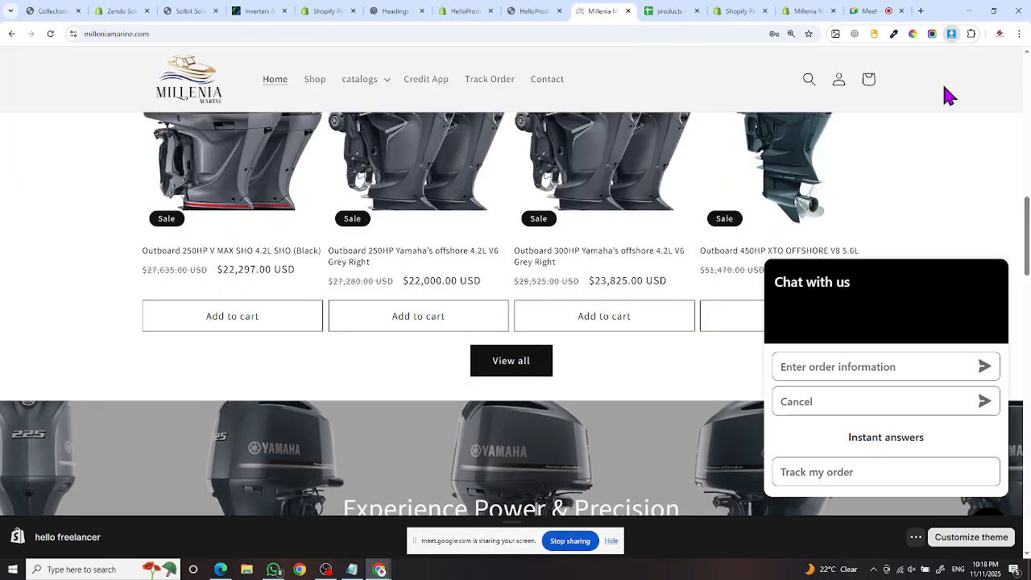
scroll(582, 247, "up", 10)
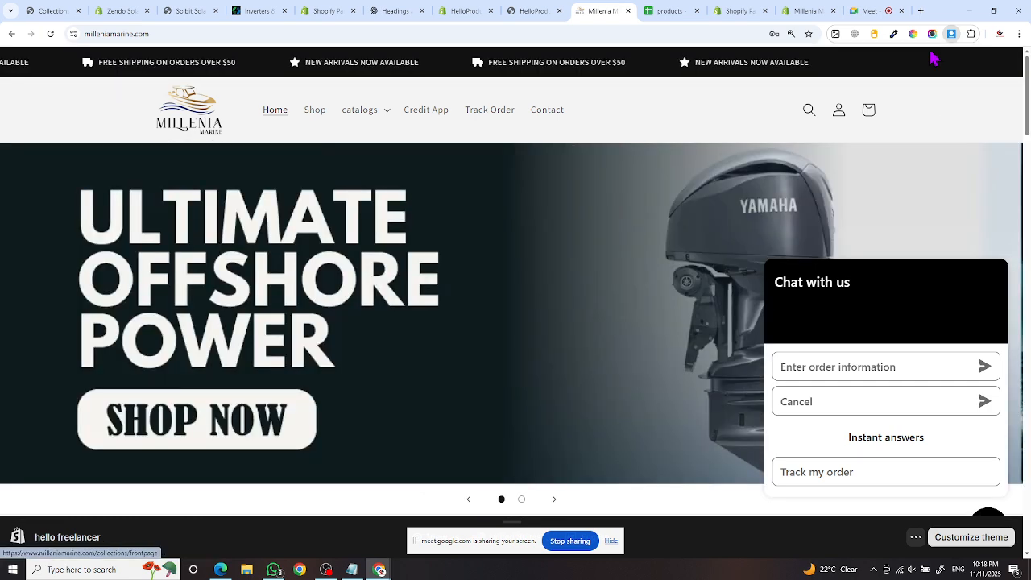
- Download the row-of-motors banner image with the image downloader, then switch to Google Meet
left_click(951, 33)
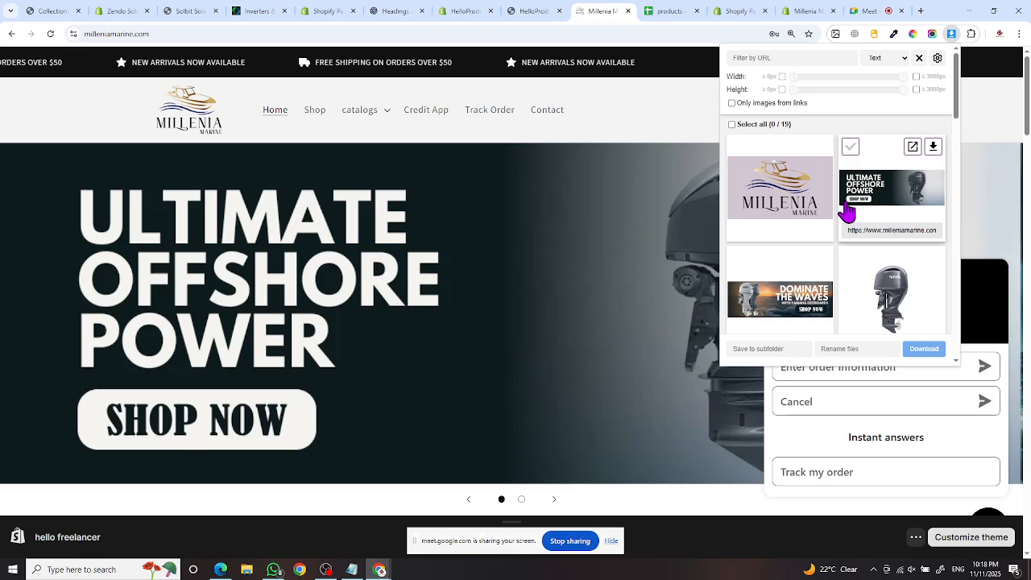
scroll(847, 233, "down", 4)
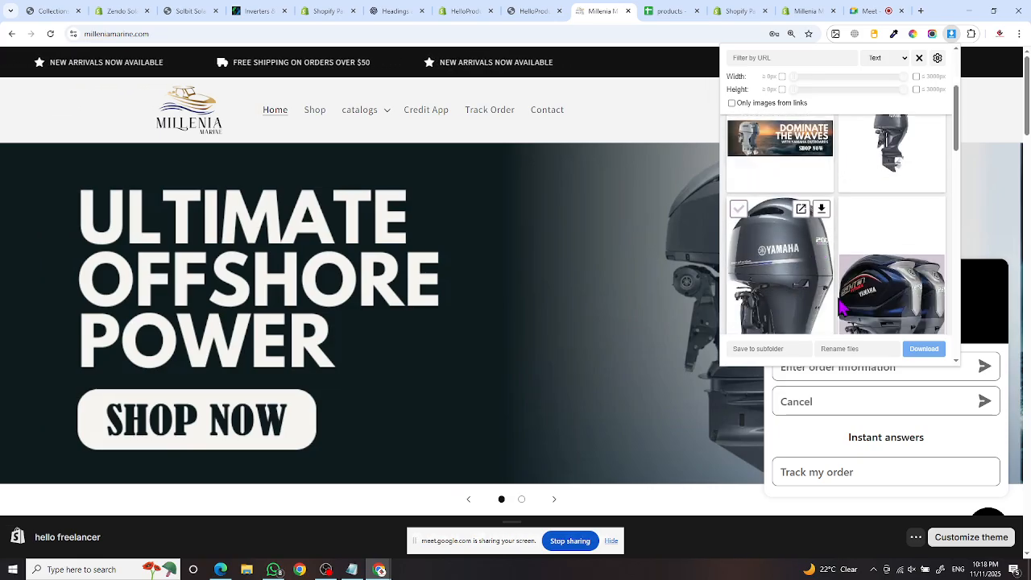
scroll(845, 310, "down", 5)
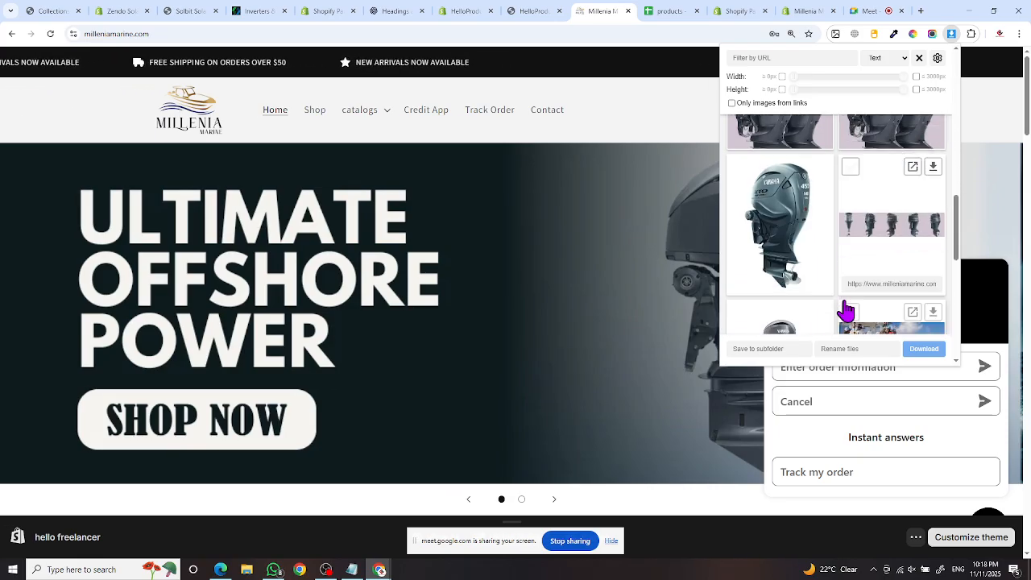
left_click(934, 172)
scroll(887, 241, "down", 2)
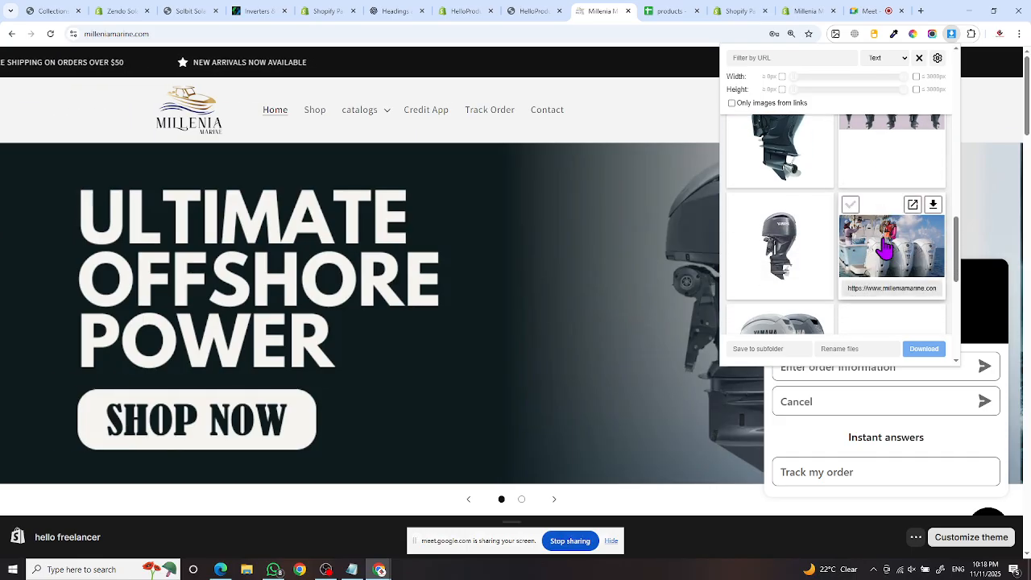
scroll(876, 270, "up", 6)
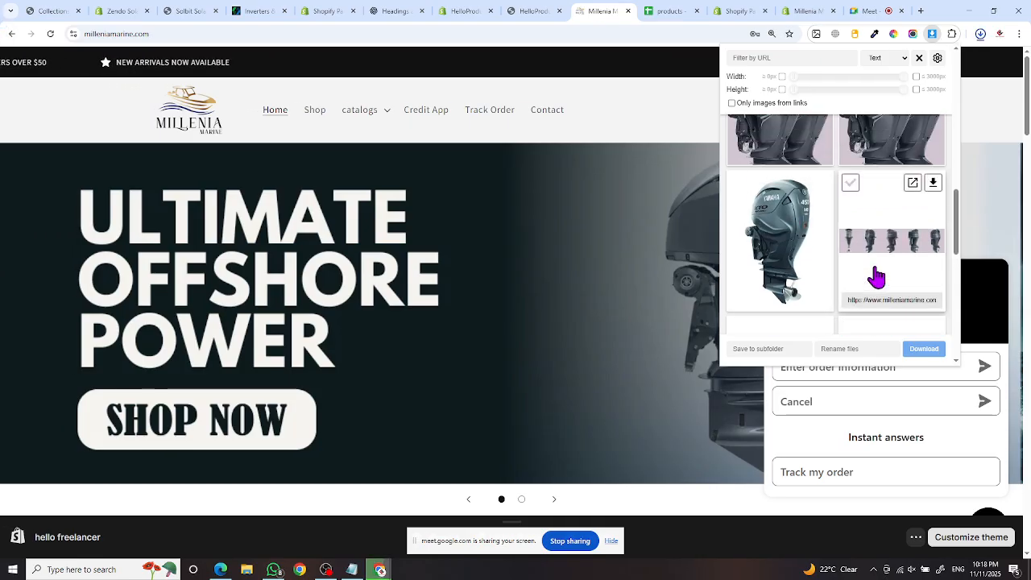
left_click(867, 14)
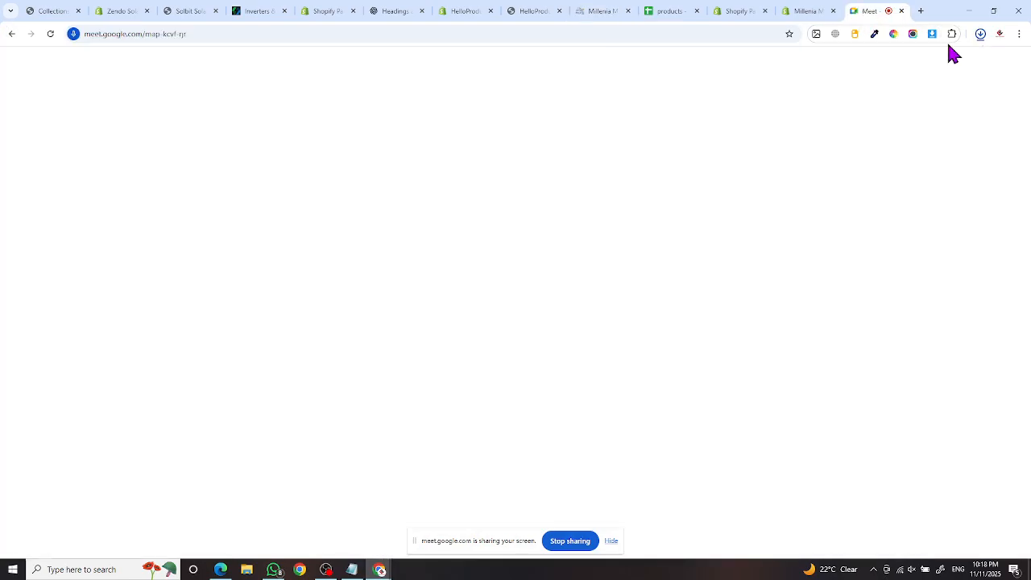
- Check recent downloads and review Millenia's Experience Power & Precision banner before returning to the HelloproductPro editor
left_click(982, 35)
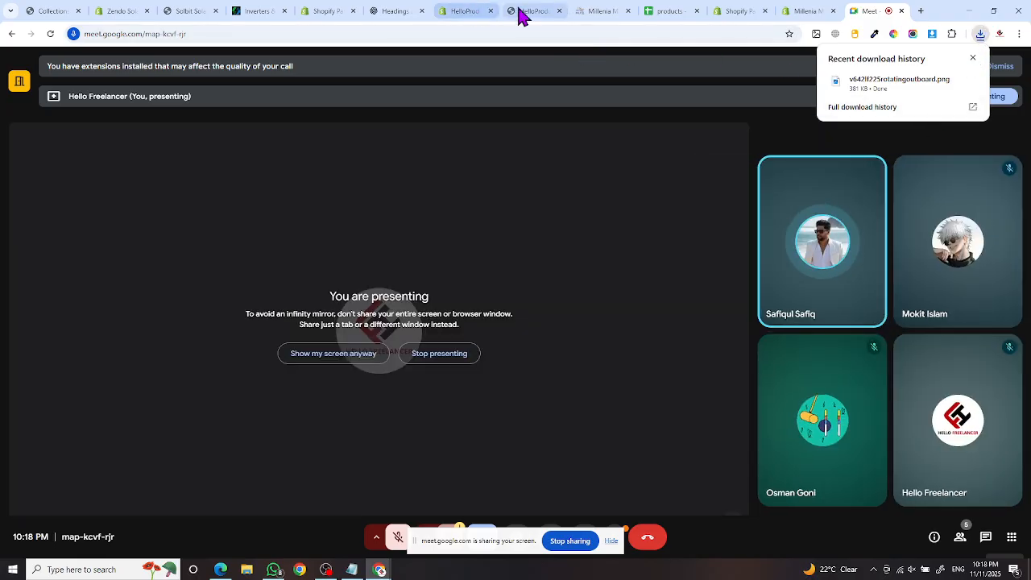
left_click(530, 13)
left_click(586, 12)
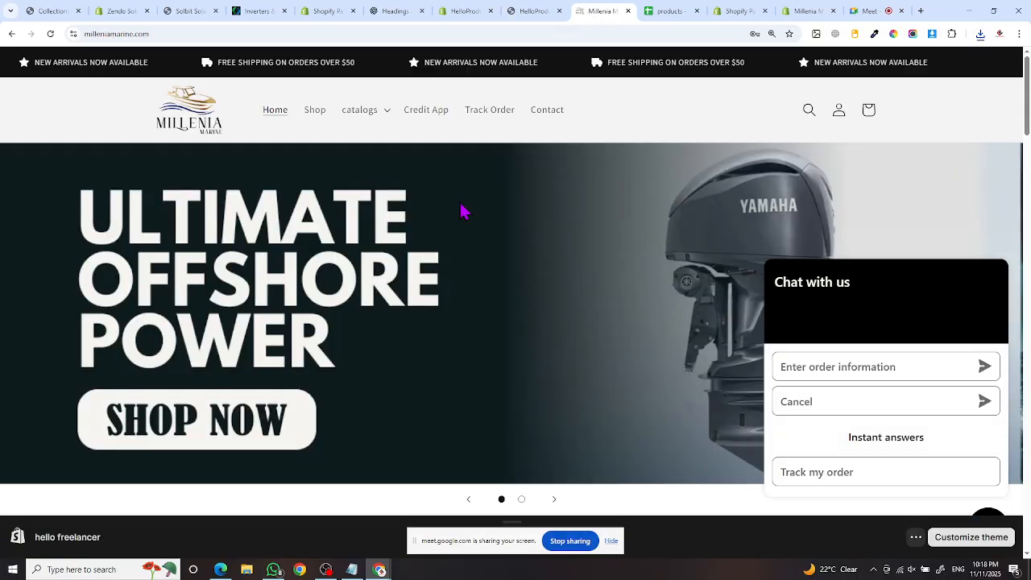
scroll(491, 287, "down", 6)
scroll(435, 288, "down", 5)
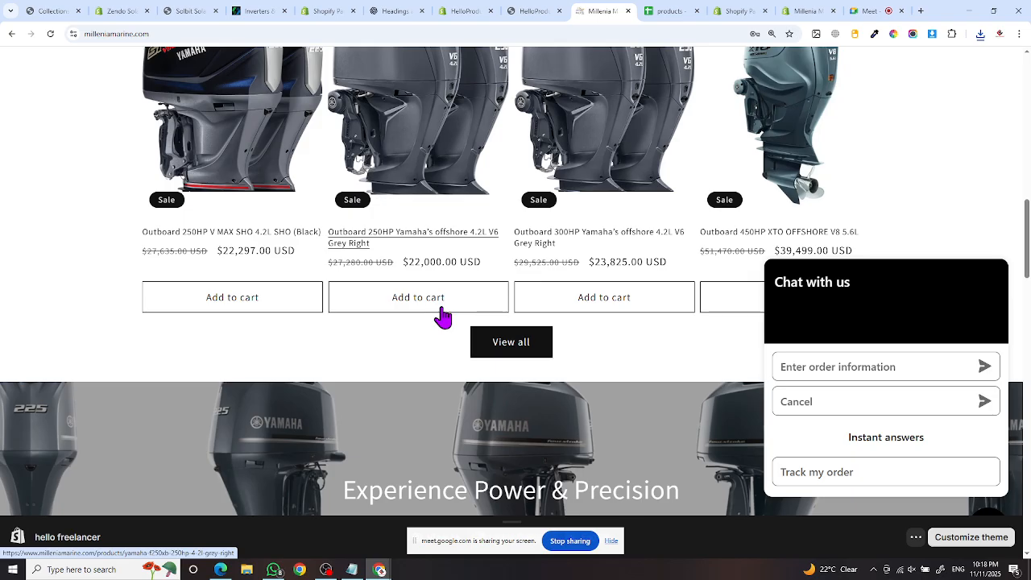
scroll(380, 325, "down", 2)
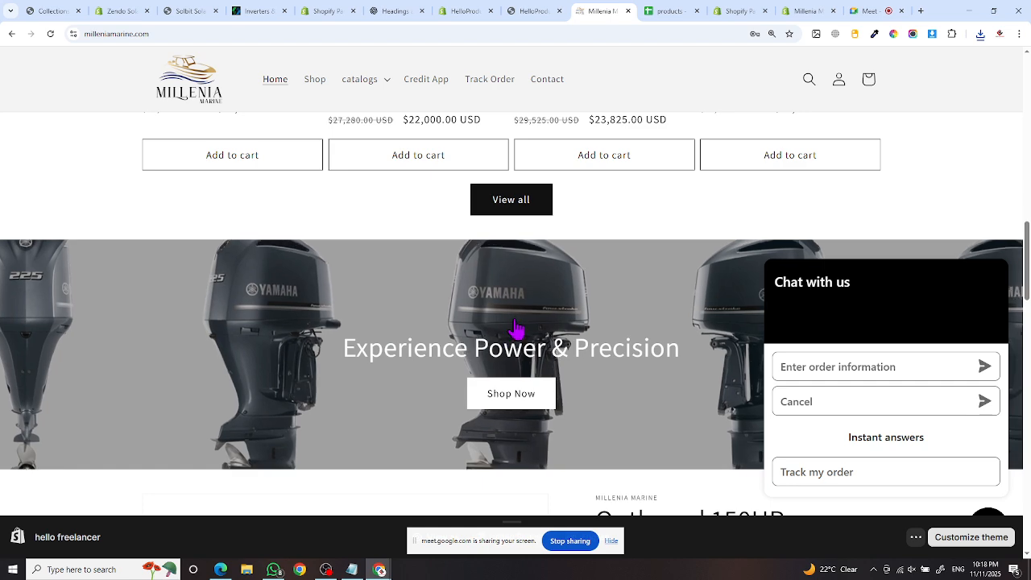
scroll(532, 328, "up", 2)
scroll(547, 329, "down", 1)
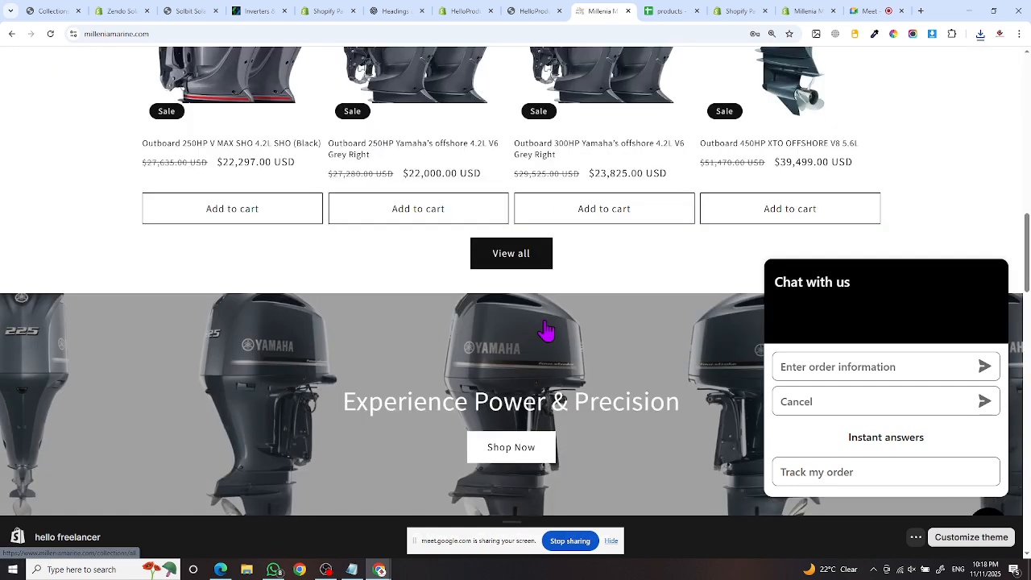
scroll(546, 330, "down", 1)
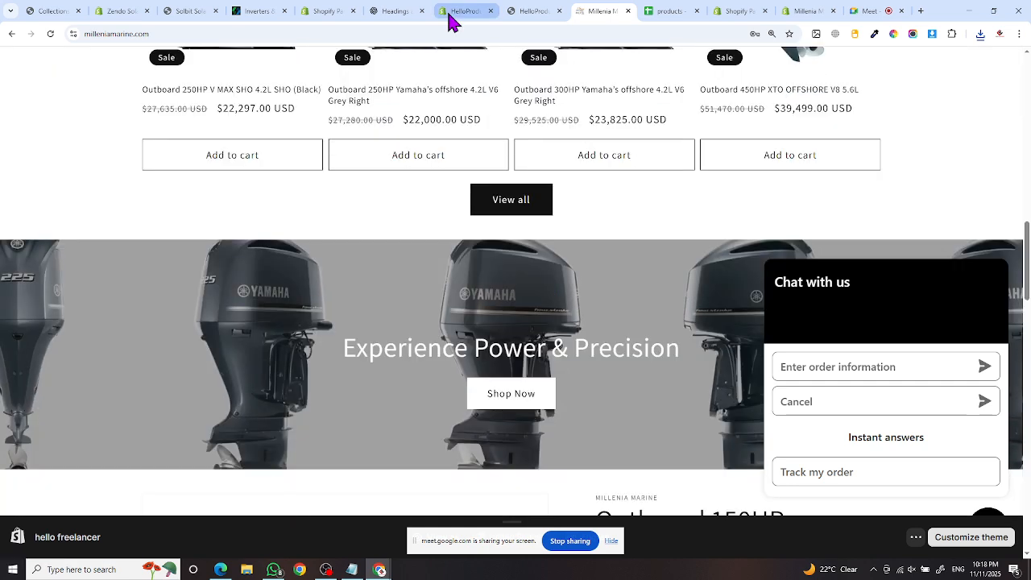
left_click(451, 12)
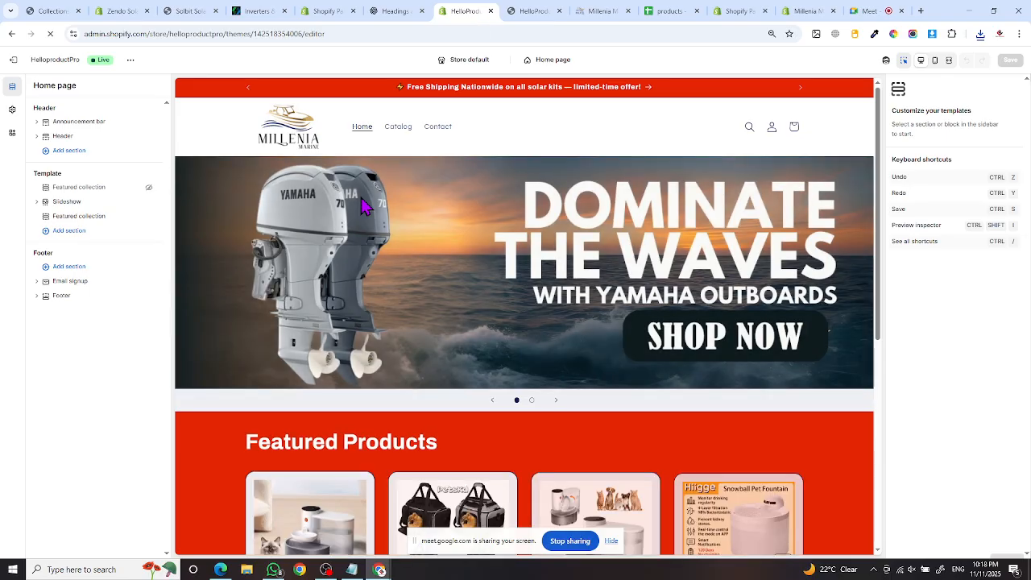
- Inspect the Featured Products section and browse the add-section list without adding anything
scroll(364, 211, "down", 3)
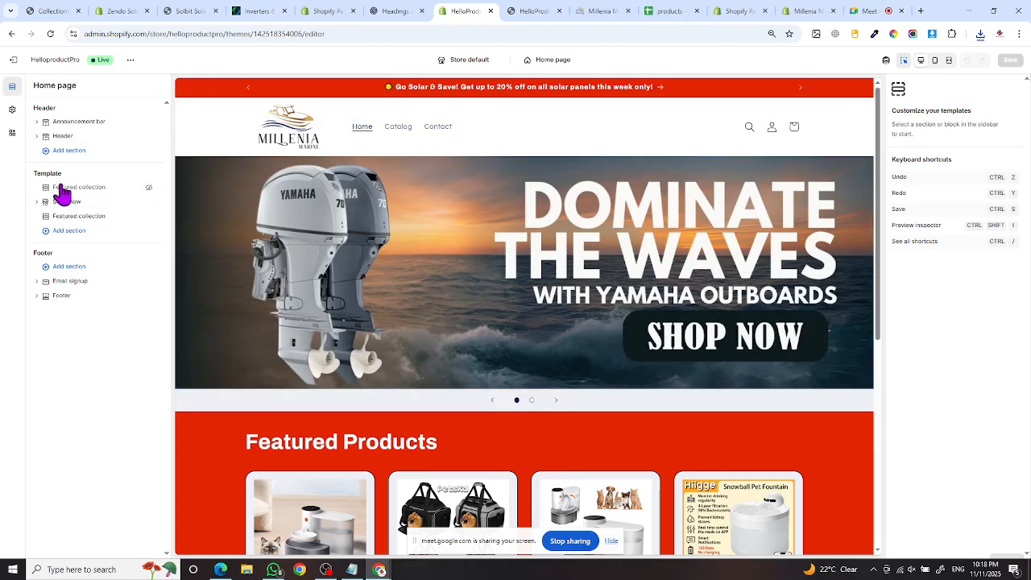
left_click_drag(63, 194, 103, 220)
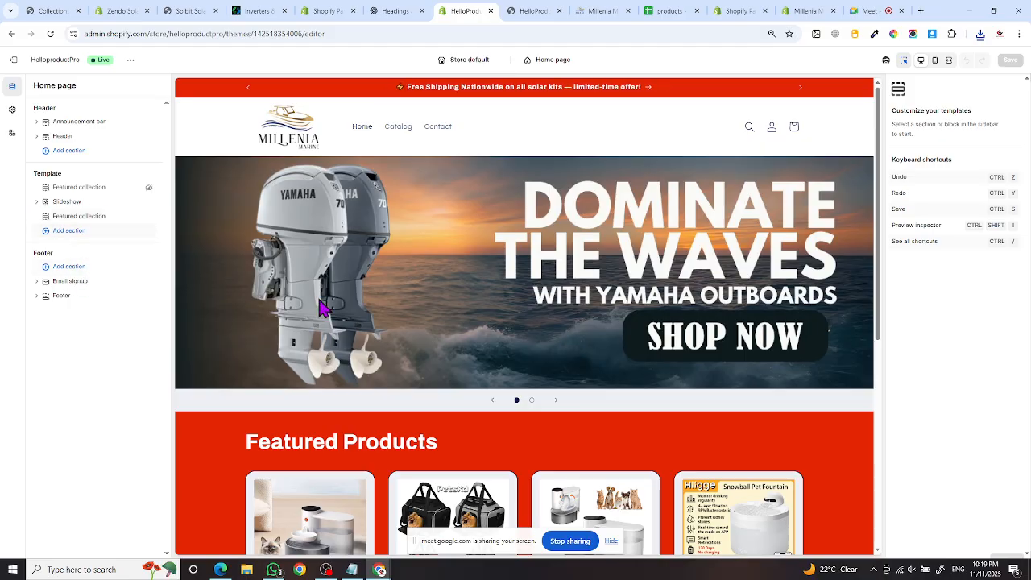
scroll(371, 327, "down", 5)
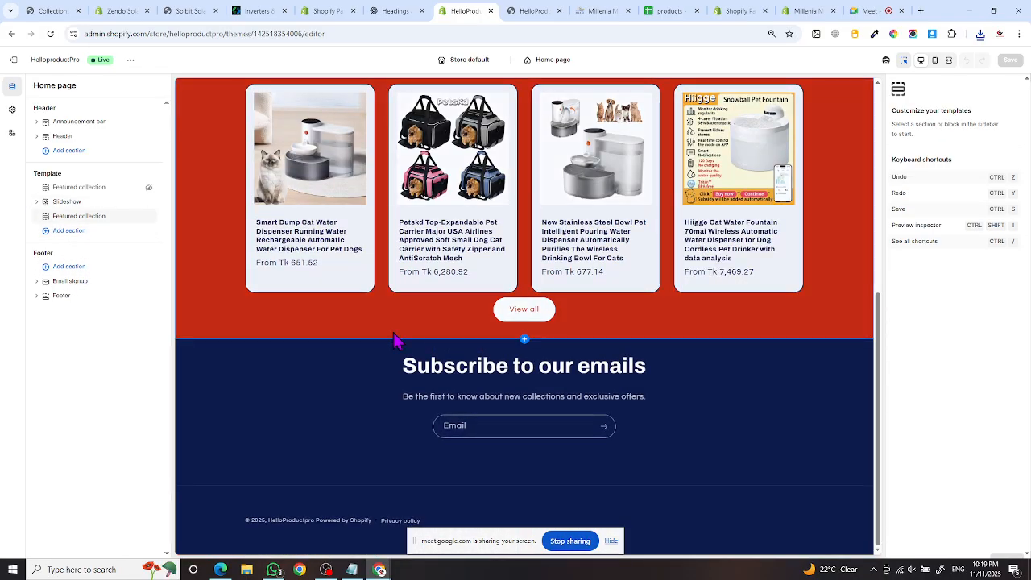
left_click(85, 216)
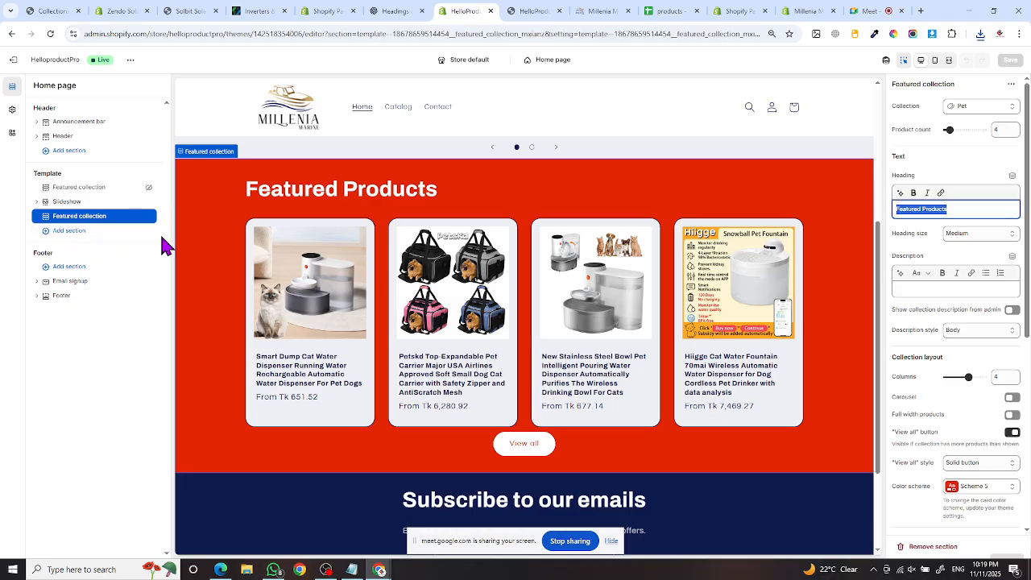
left_click(78, 234)
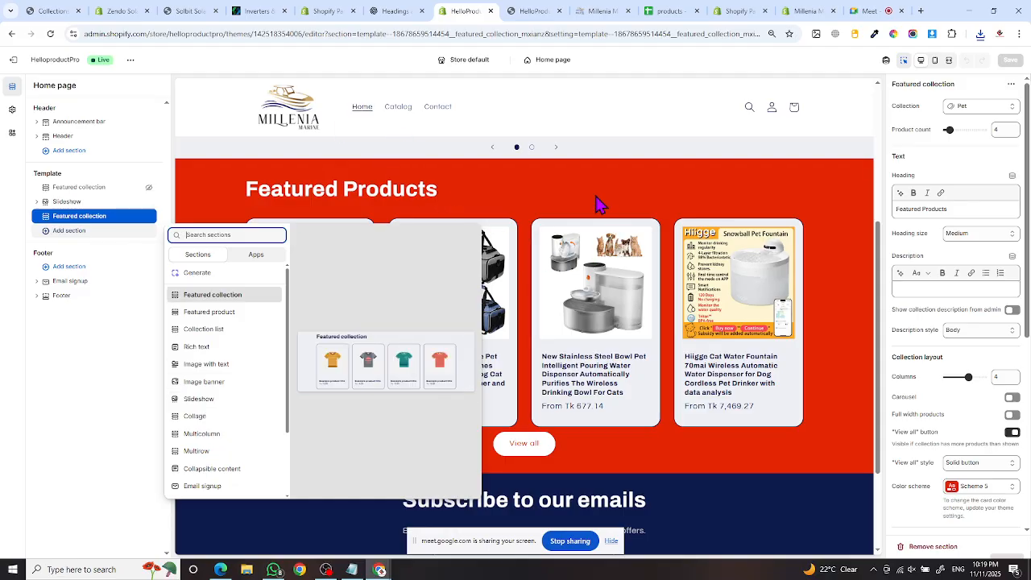
left_click(201, 129)
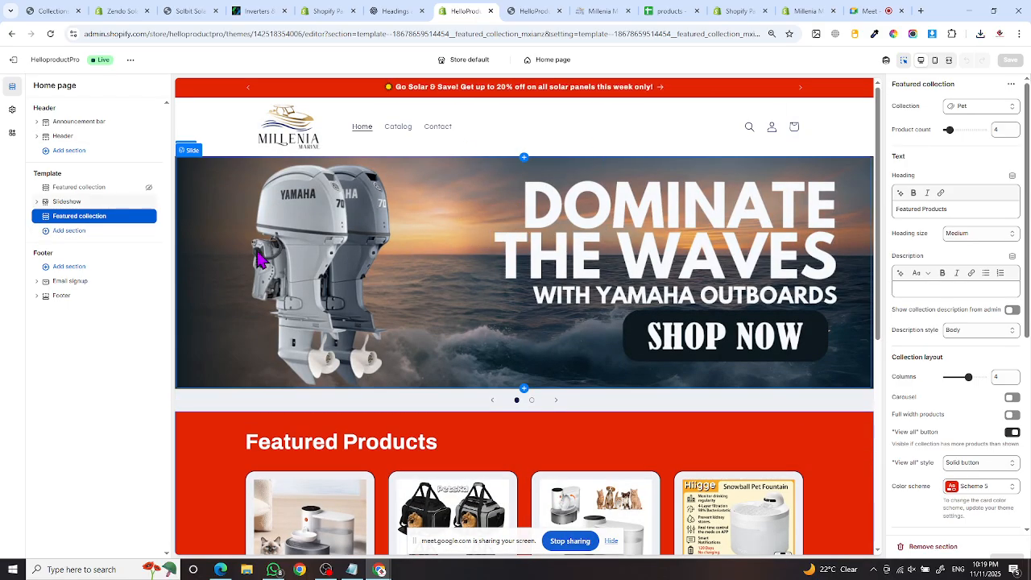
- Add an Image banner section below Featured Products and open its Image 1 picker
scroll(356, 237, "down", 1)
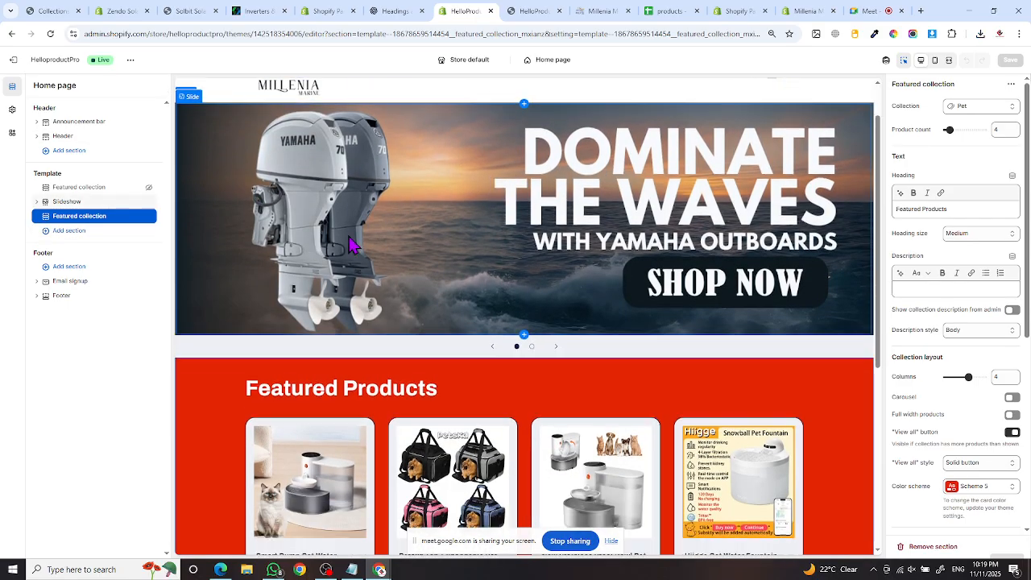
left_click(76, 232)
left_click(567, 11)
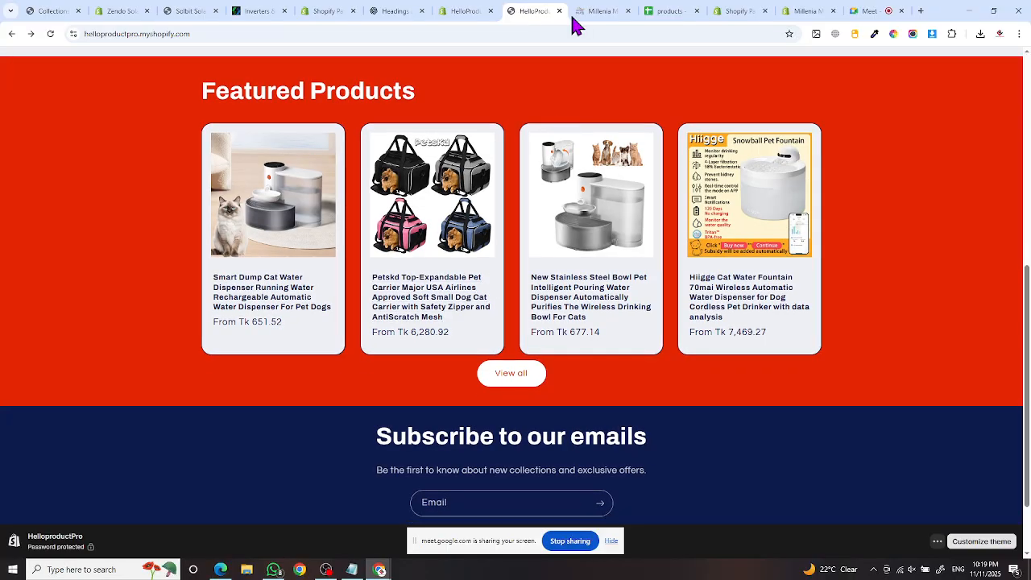
left_click(595, 12)
scroll(475, 358, "down", 2)
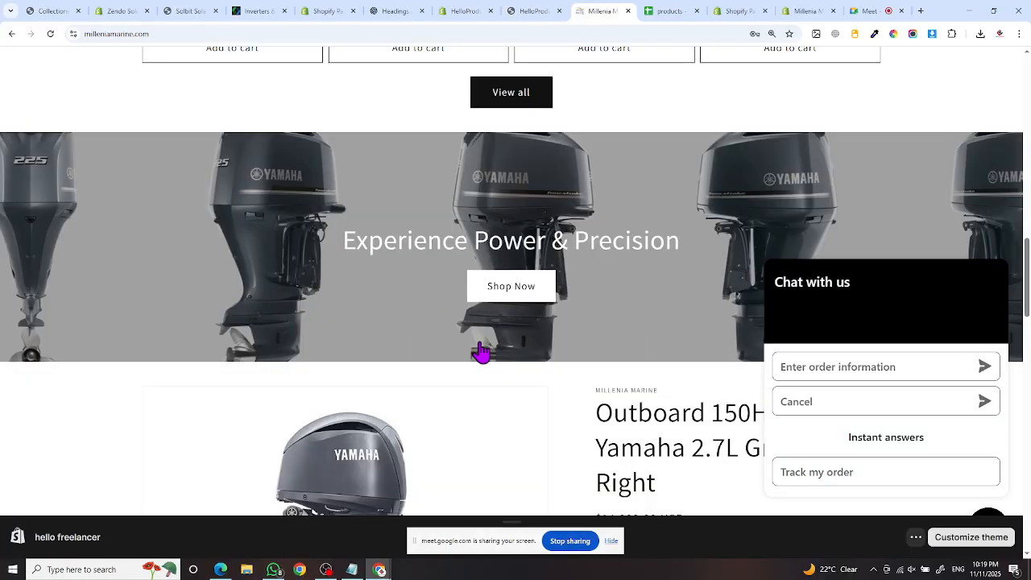
left_click(464, 12)
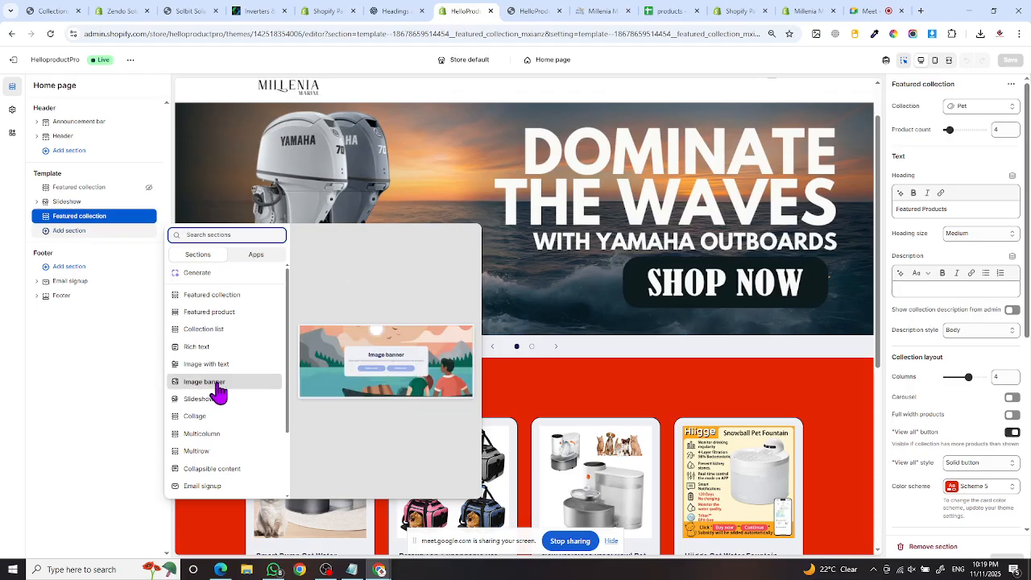
key("Escape")
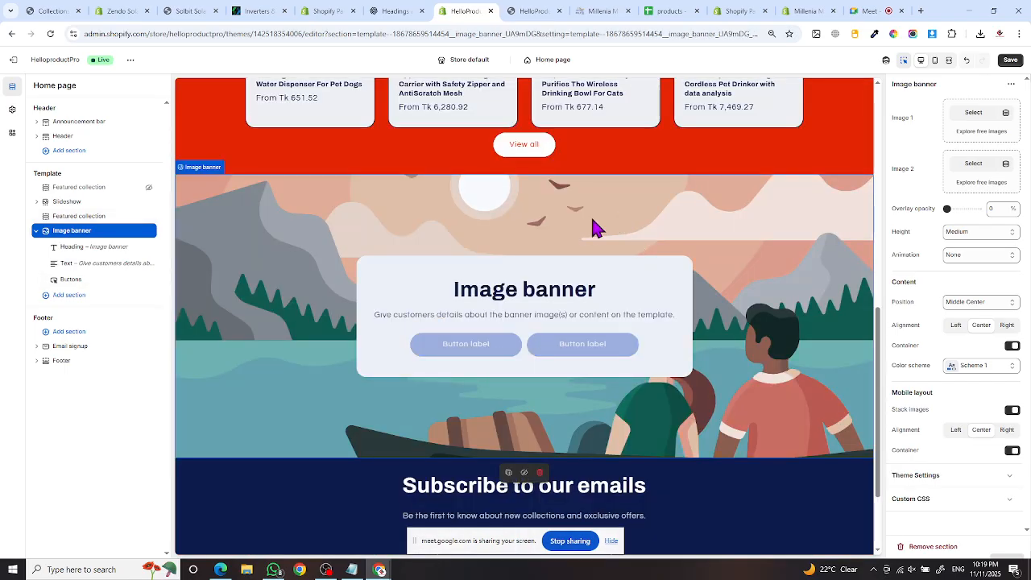
left_click(969, 117)
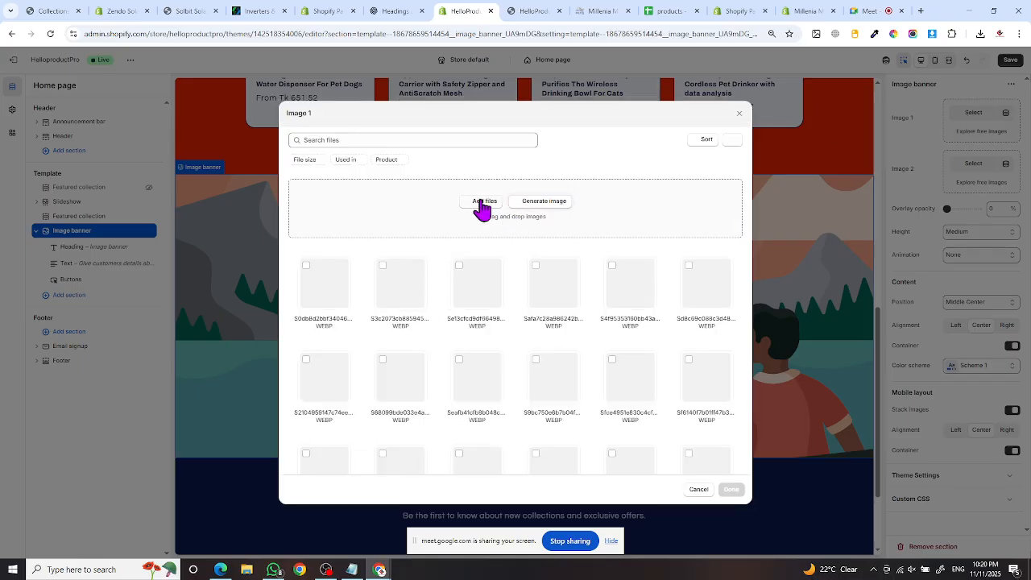
- Upload the rotatingoutboard PNG from Downloads and set it as the banner's Image 1
left_click(479, 200)
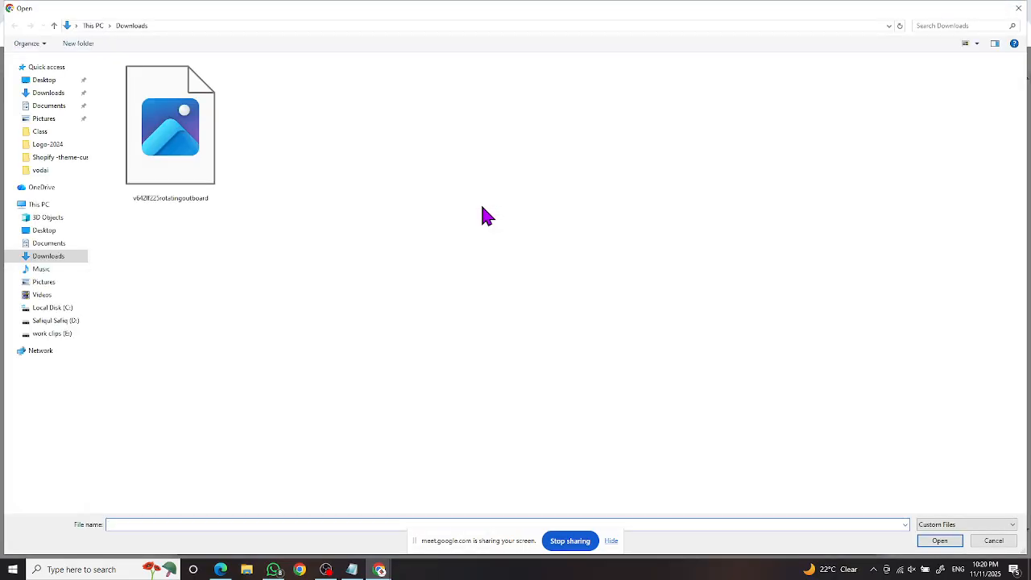
left_click(188, 184)
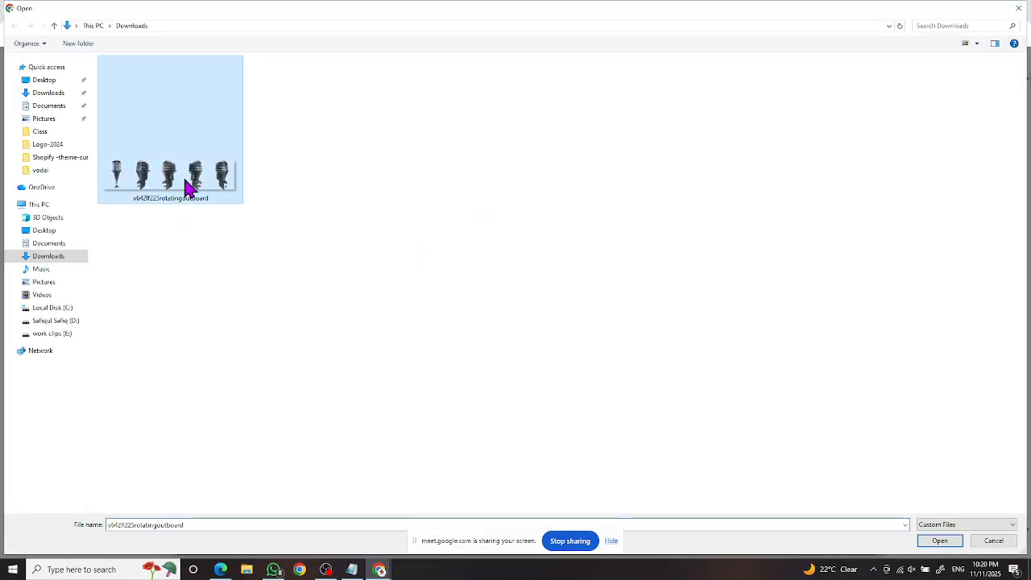
left_click(940, 540)
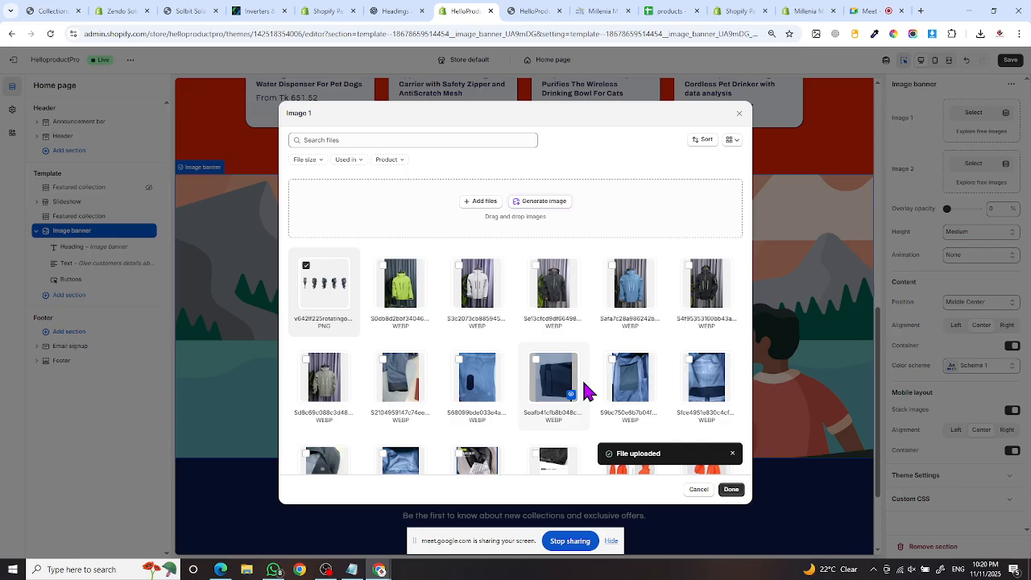
left_click(731, 489)
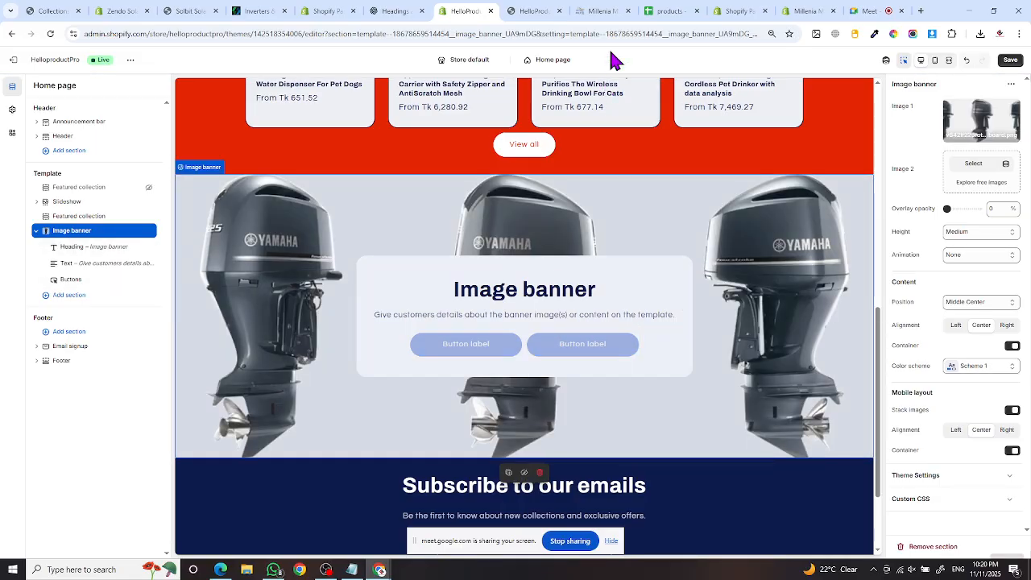
- Compare the Millenia Marine banner with the live HelloproductPro storefront
left_click(584, 11)
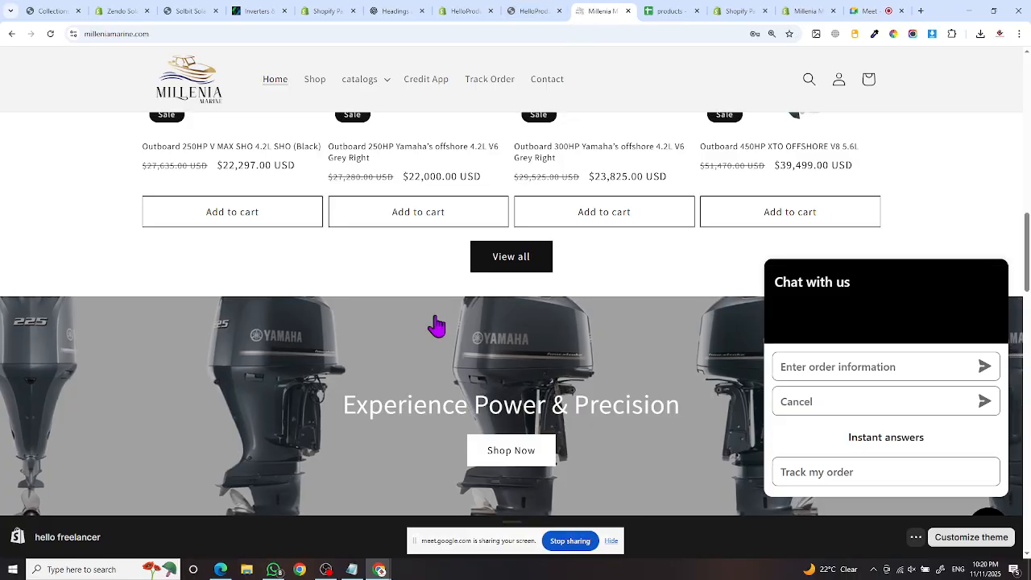
scroll(433, 327, "up", 5)
scroll(432, 338, "down", 7)
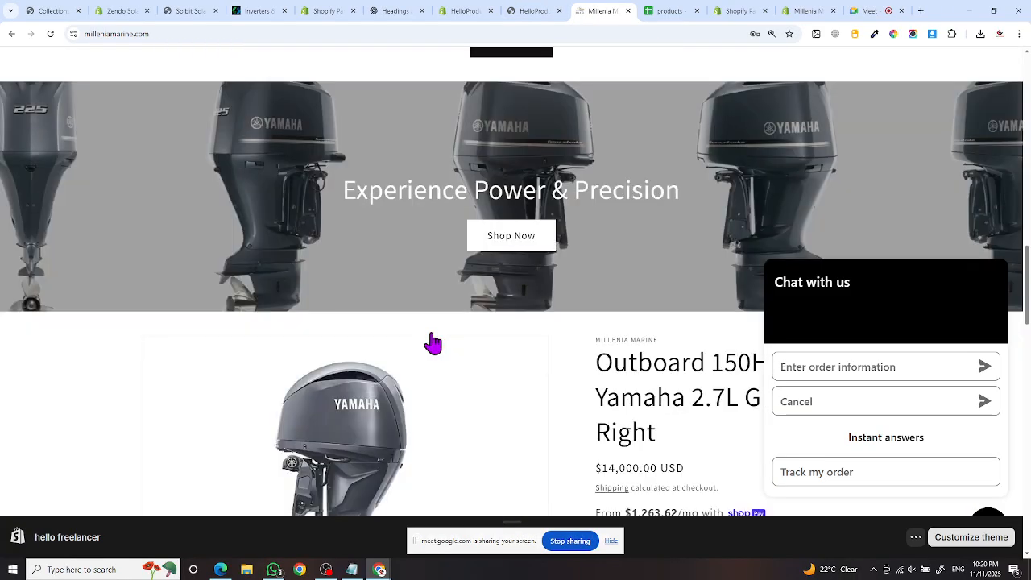
left_click(525, 12)
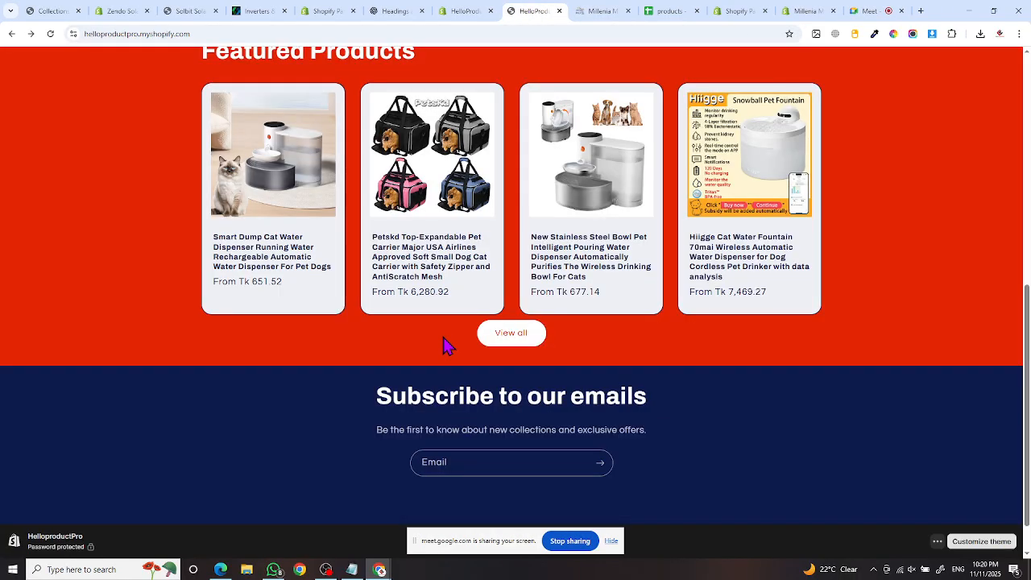
scroll(443, 346, "up", 3)
left_click(458, 11)
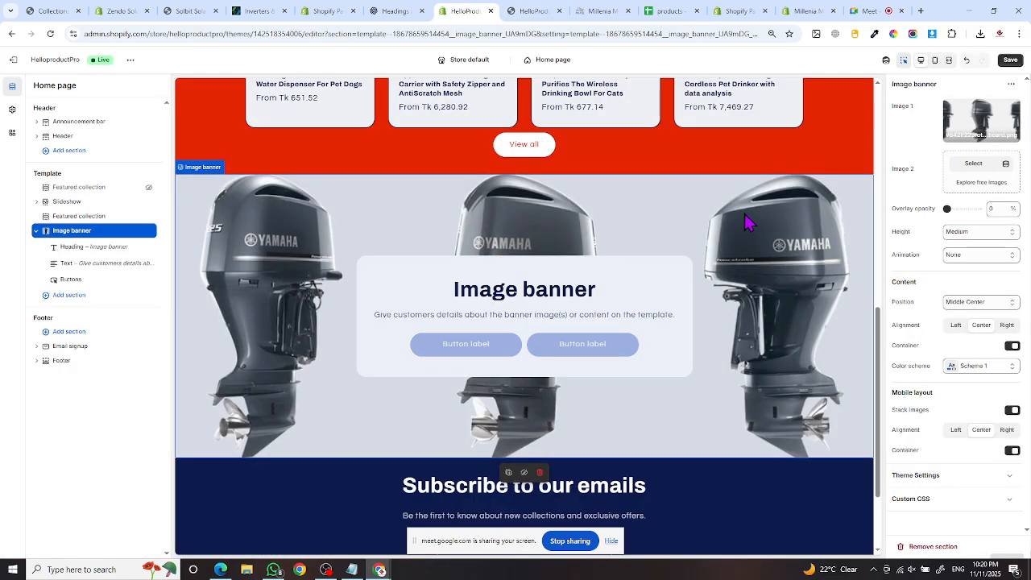
left_click(595, 12)
scroll(322, 298, "up", 2)
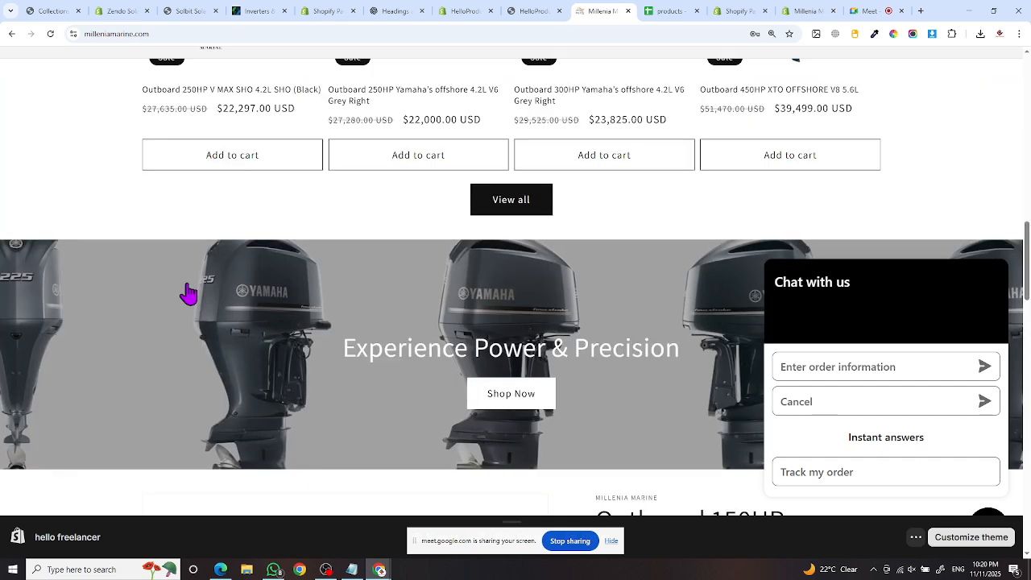
scroll(322, 266, "down", 1)
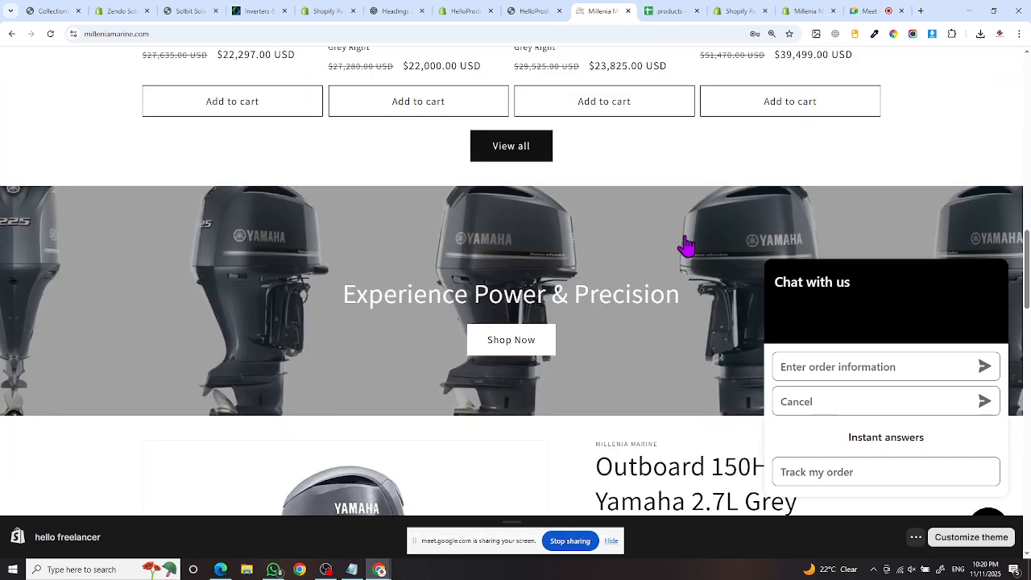
key("ctrl+shift+Tab")
- In the HelloproductPro editor, select the Image banner's heading block for editing
left_click(460, 12)
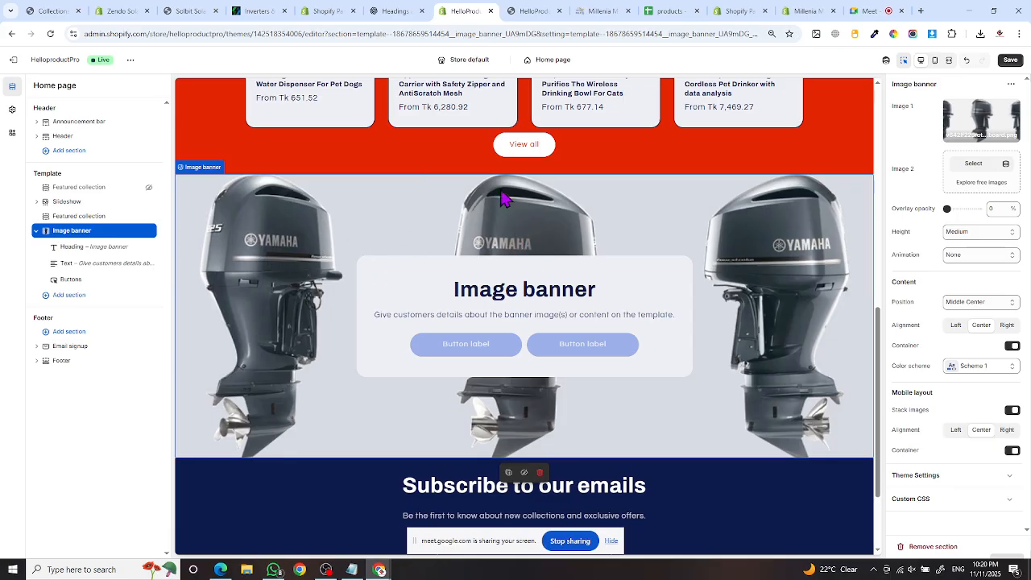
scroll(501, 199, "down", 2)
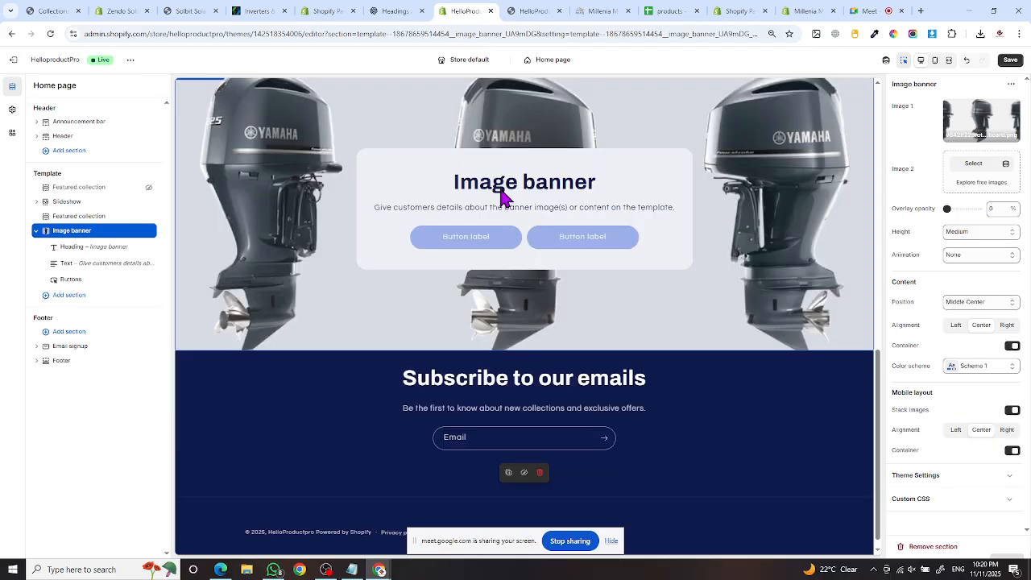
left_click(574, 166)
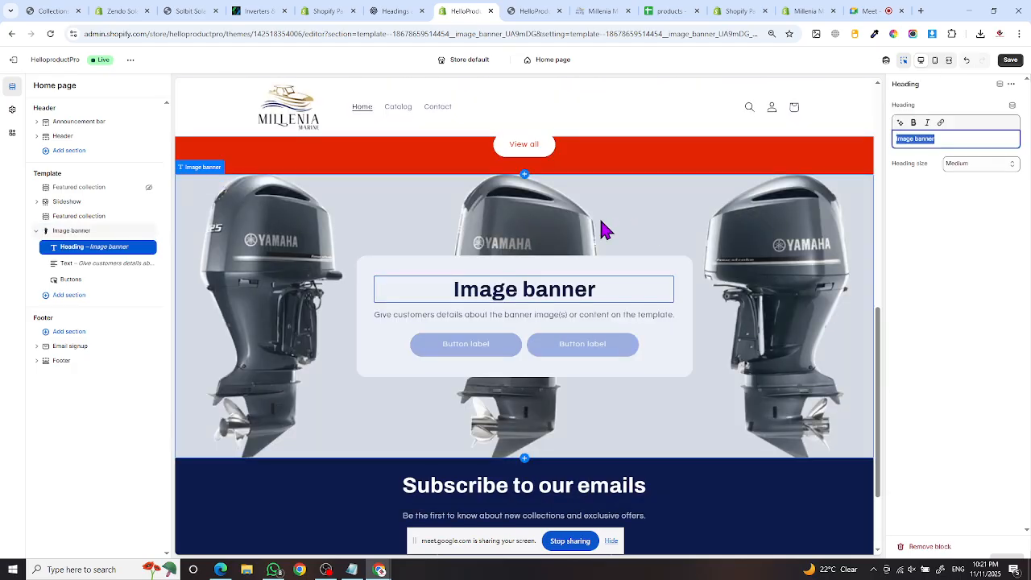
- Step out of the heading block back to the Image banner's section settings and Image 1 choices
key("Escape")
left_click(958, 139)
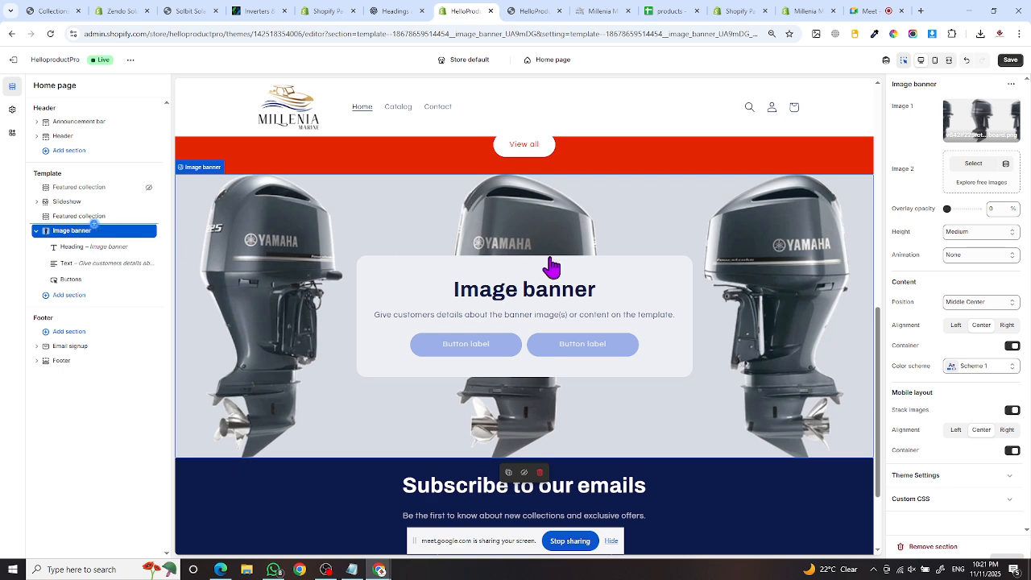
- Dismiss the section picker and set the Image banner's overlay opacity to 30%
left_click(552, 172)
left_click(548, 211)
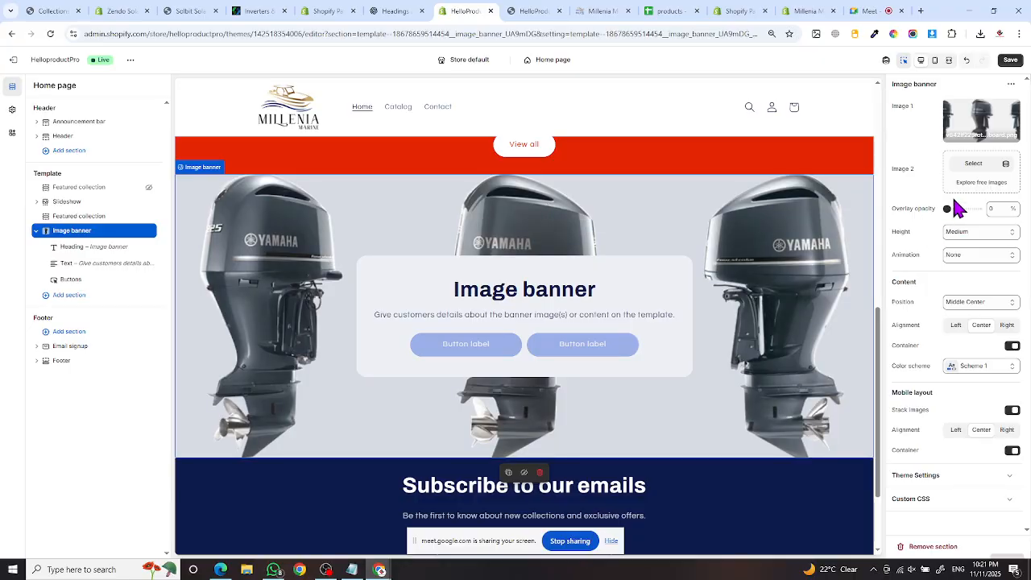
mouse_move(977, 136)
left_click_drag(945, 209, 955, 208)
mouse_move(955, 209)
left_mouse_down()
mouse_move(977, 208)
mouse_move(953, 210)
mouse_move(963, 210)
left_mouse_up()
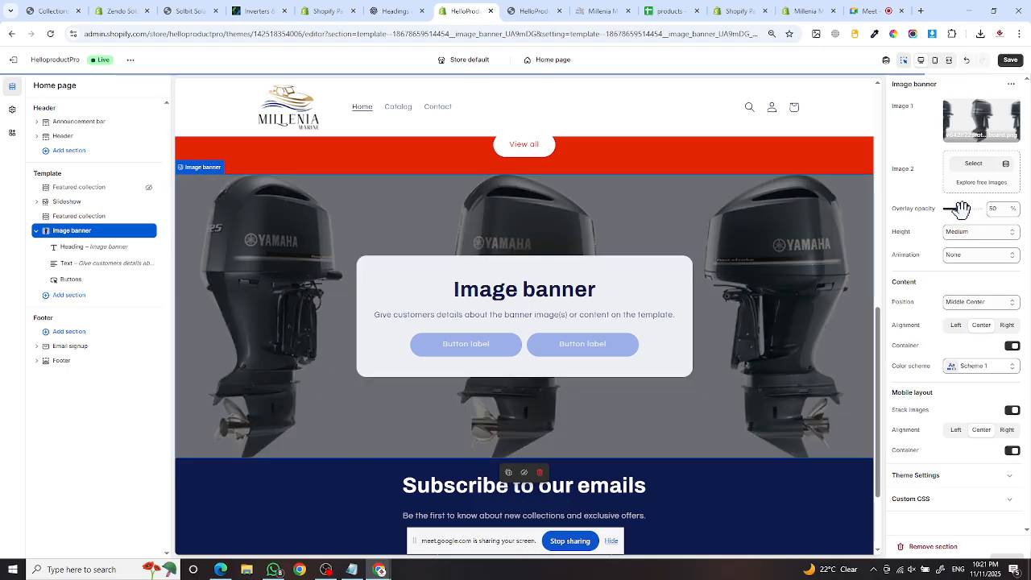
- Compare the darkened banner with the Millenia Marine storefront banner, then return to the theme editor
left_click(593, 14)
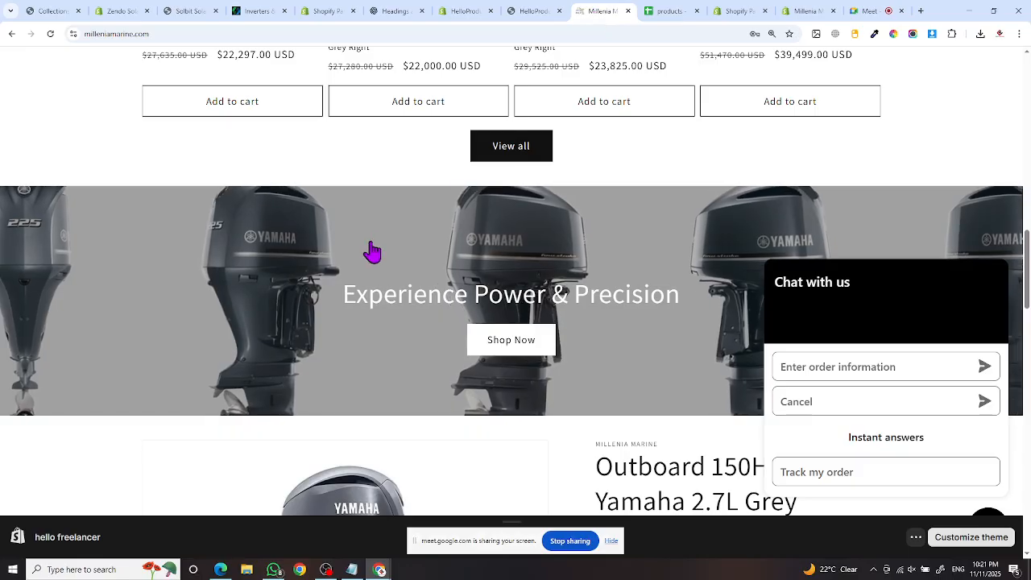
left_click(529, 12)
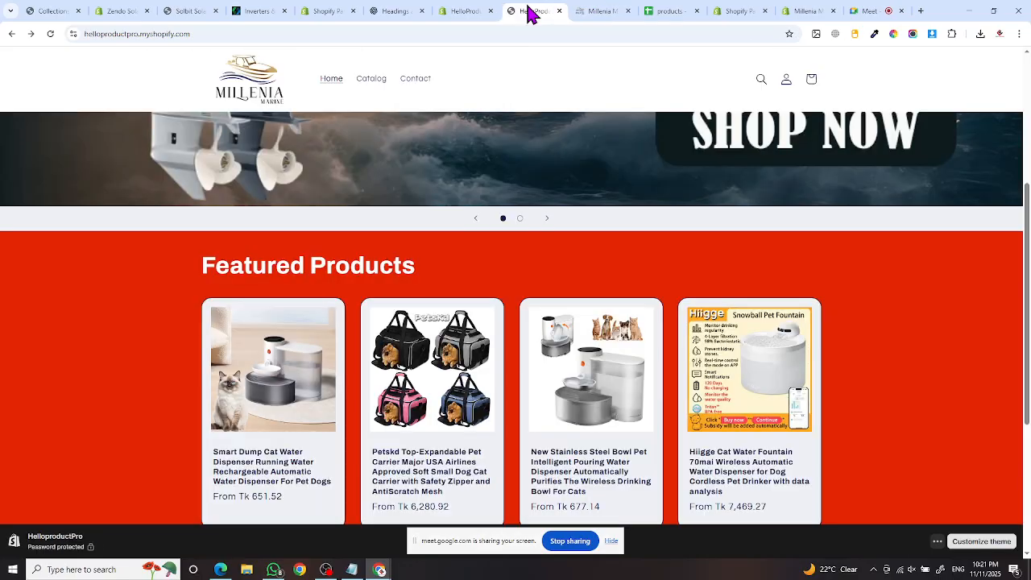
left_click(451, 13)
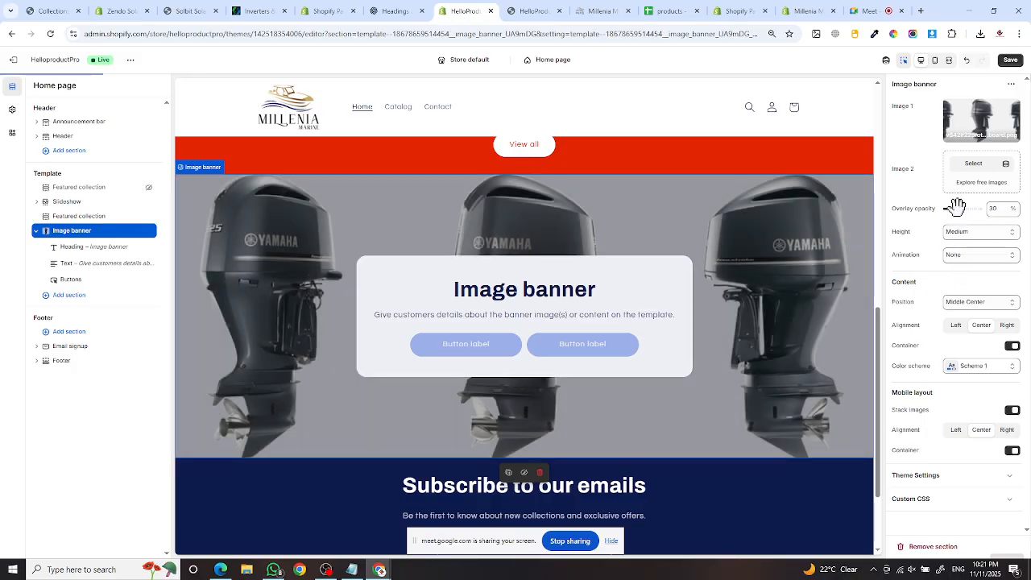
left_click(596, 13)
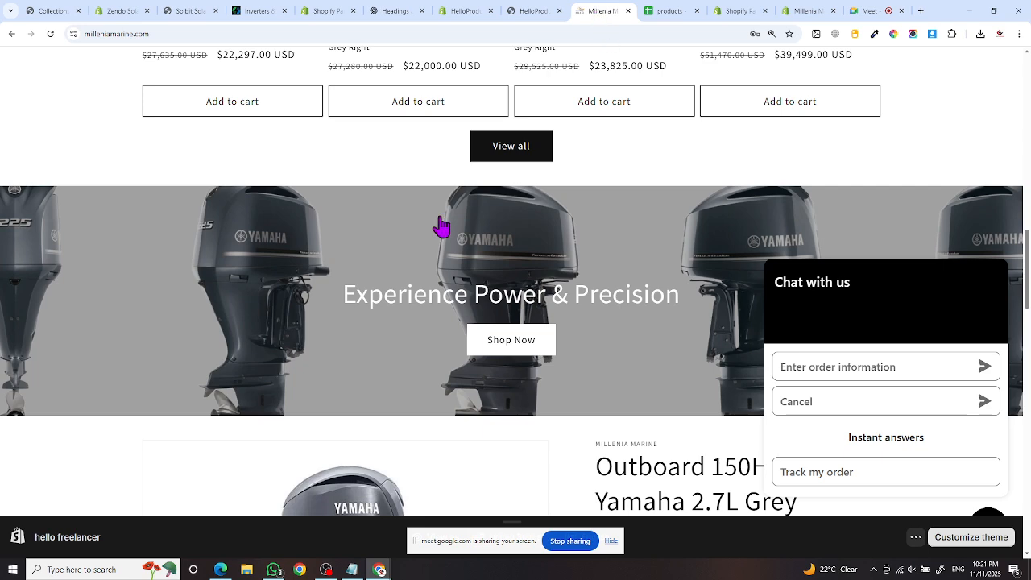
left_click(471, 11)
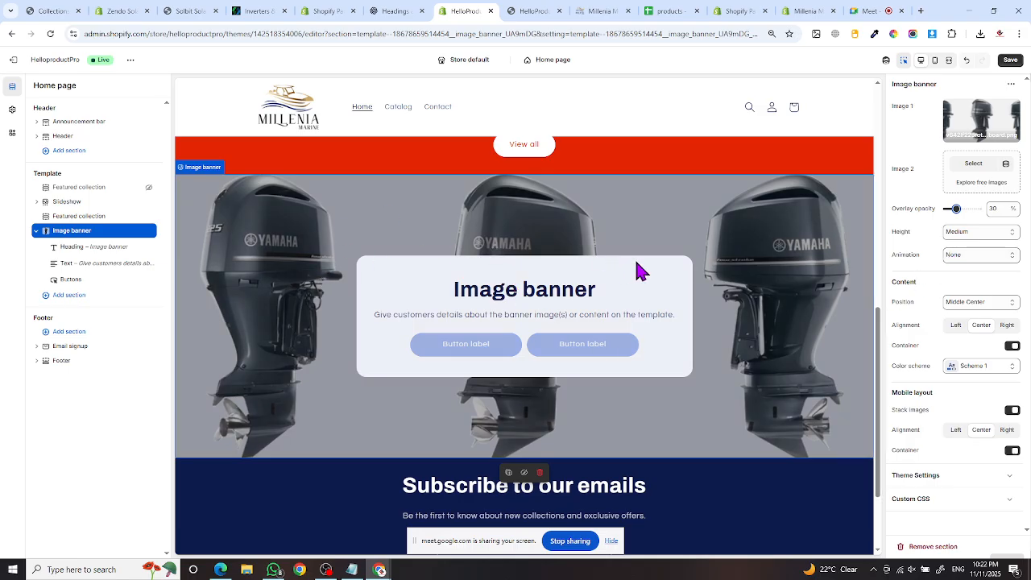
left_click(596, 11)
scroll(571, 242, "down", 10)
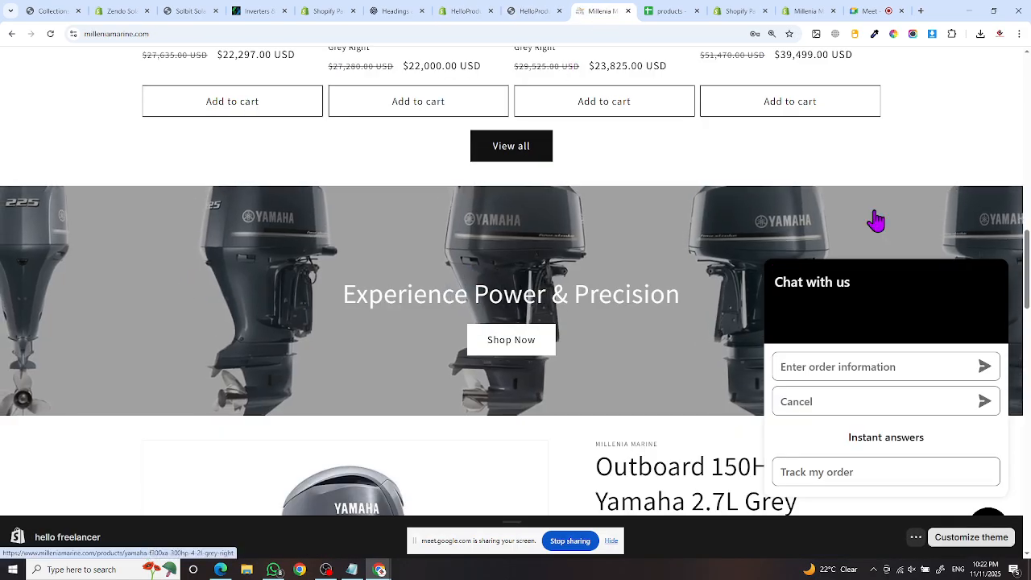
left_click(522, 12)
left_click(465, 13)
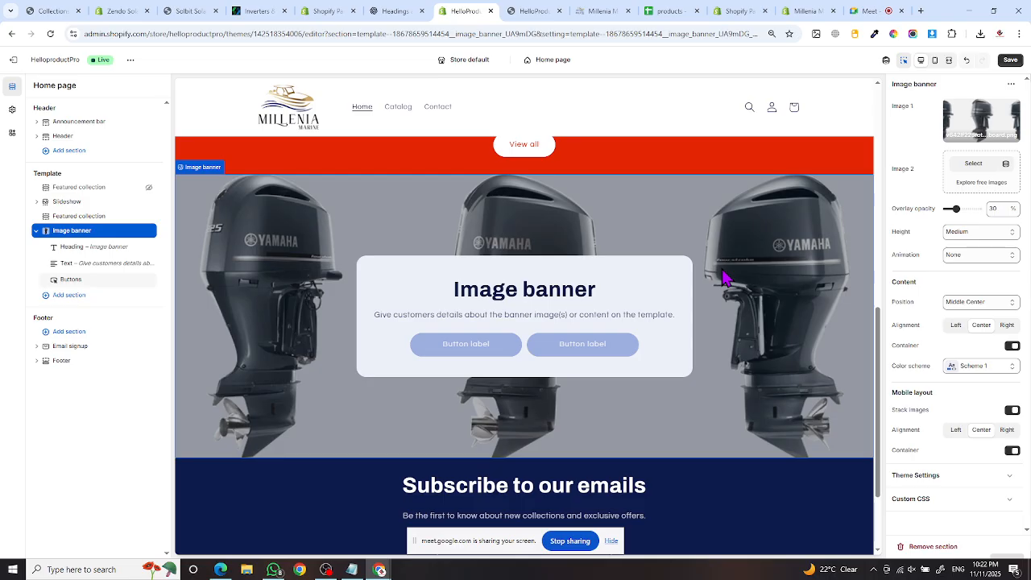
- Set the banner Height to 'Adapt to first image' and compare it with Millenia Marine
left_click(969, 236)
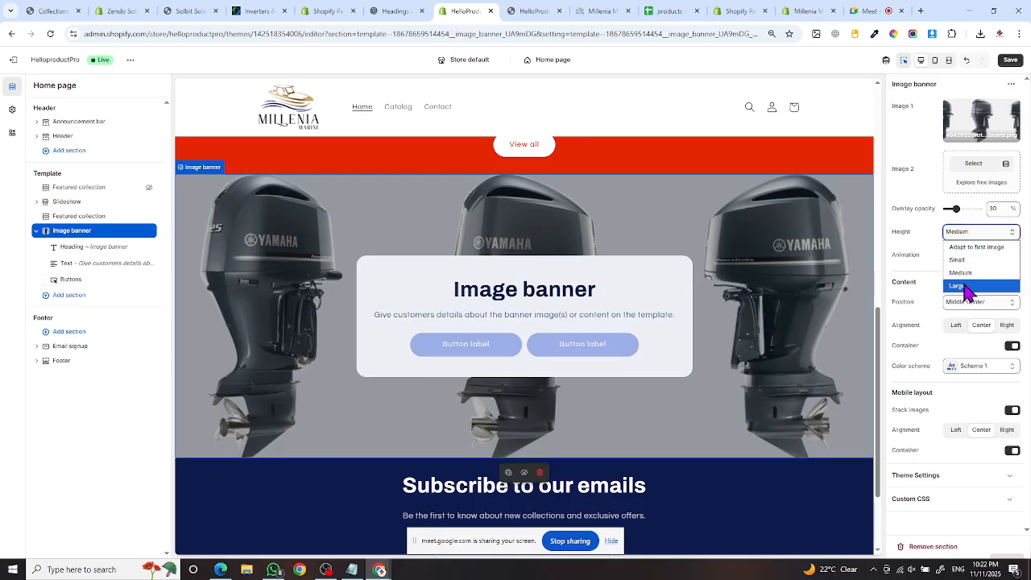
left_click(978, 245)
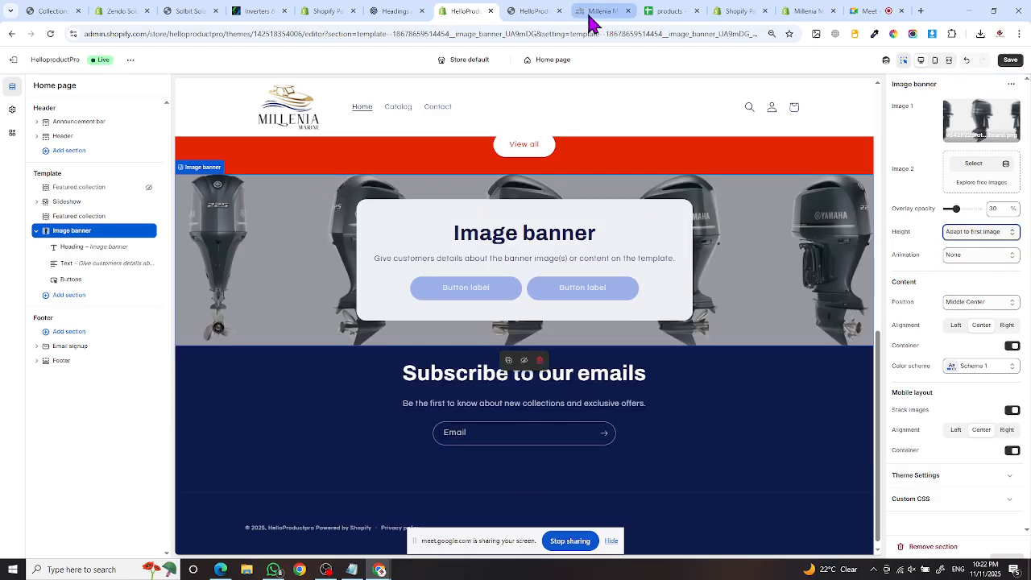
left_click(593, 18)
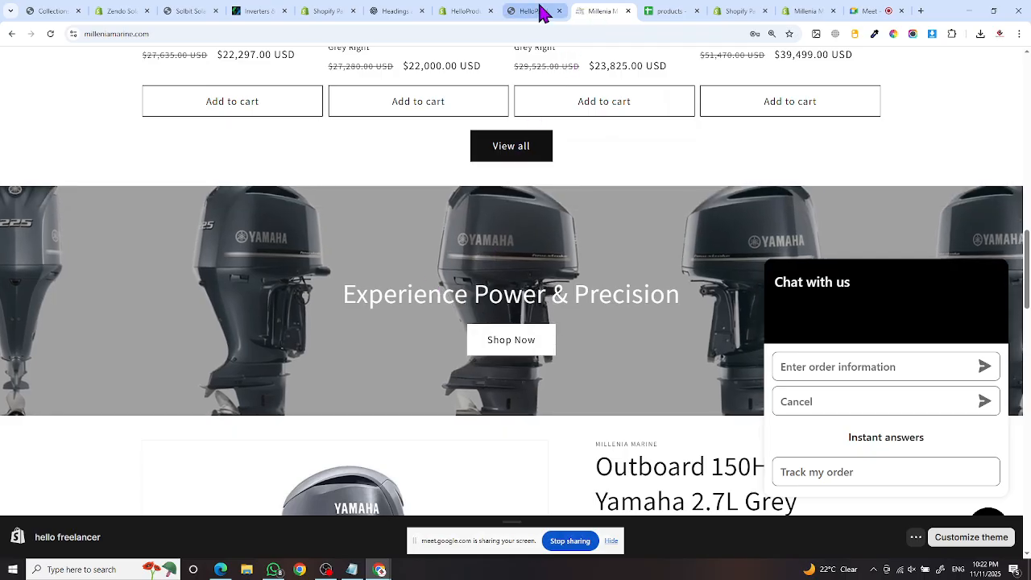
left_click(525, 16)
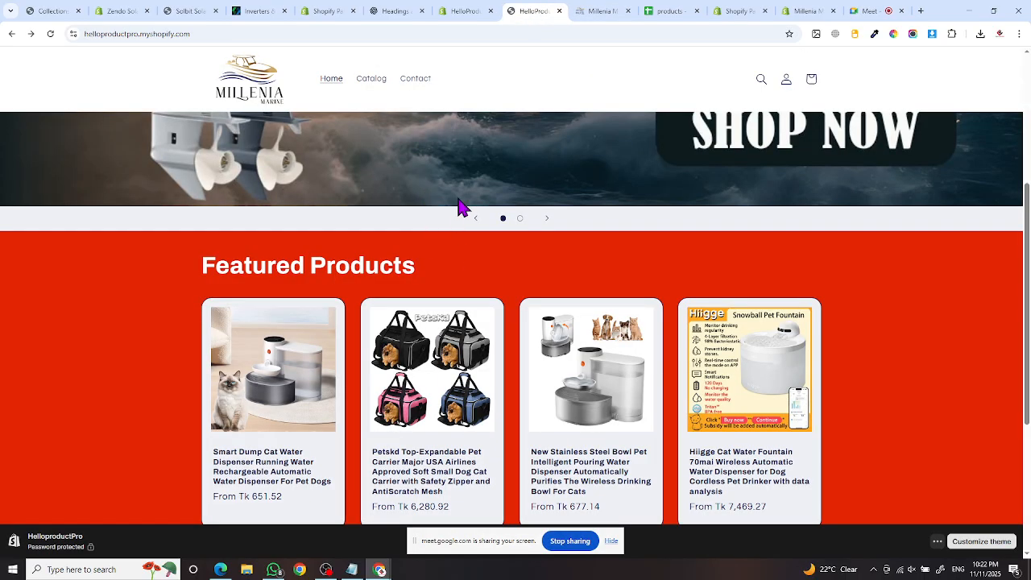
left_click(453, 13)
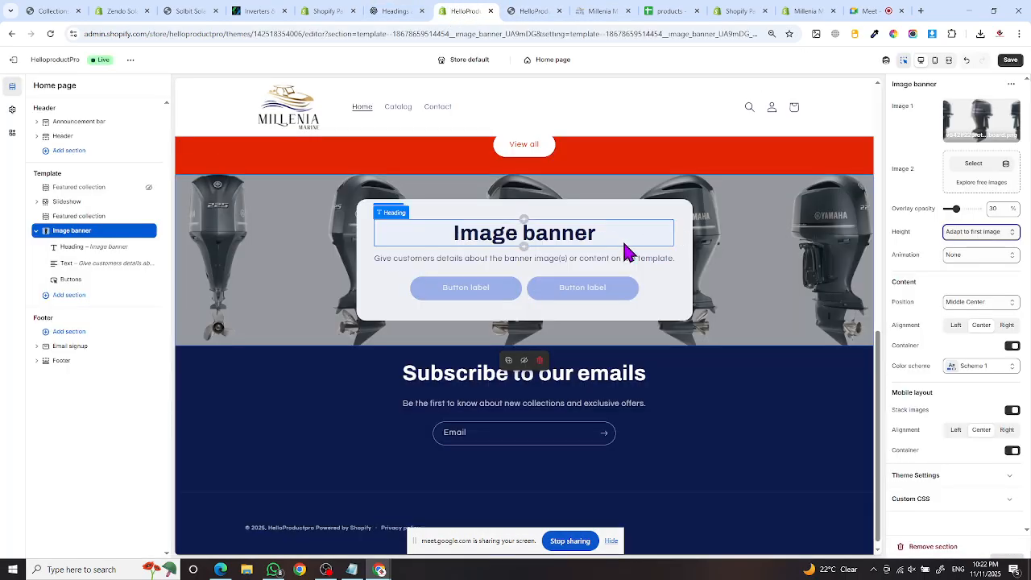
- On the Millenia Marine store, select the 'Experience Power & Precision' banner heading text
left_click(534, 15)
left_click(578, 14)
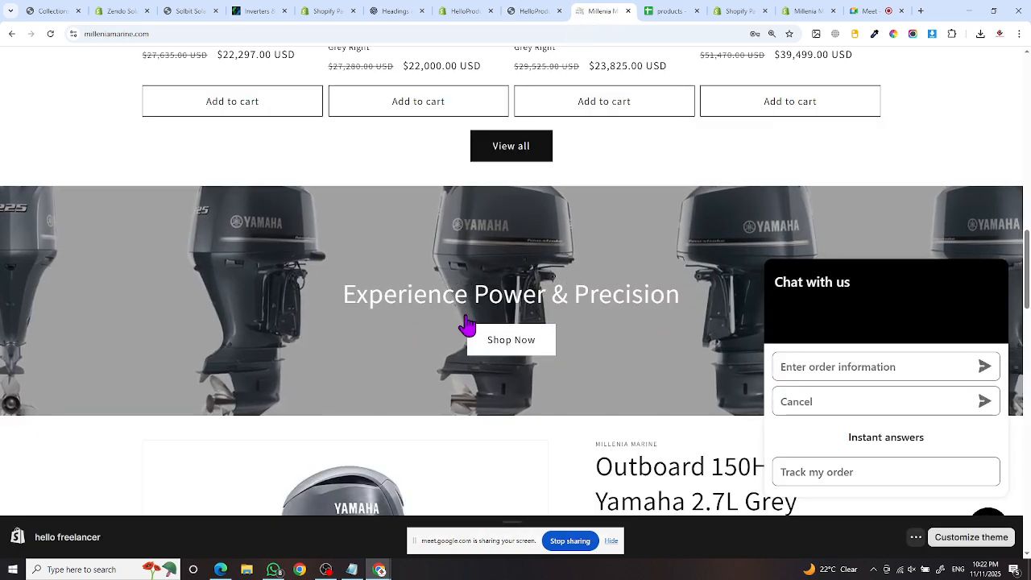
left_click_drag(329, 299, 679, 302)
- Copy the Millenia 'Experience Power & Precision' heading, paste it into a new tab's address bar, then clear it
right_click(600, 298)
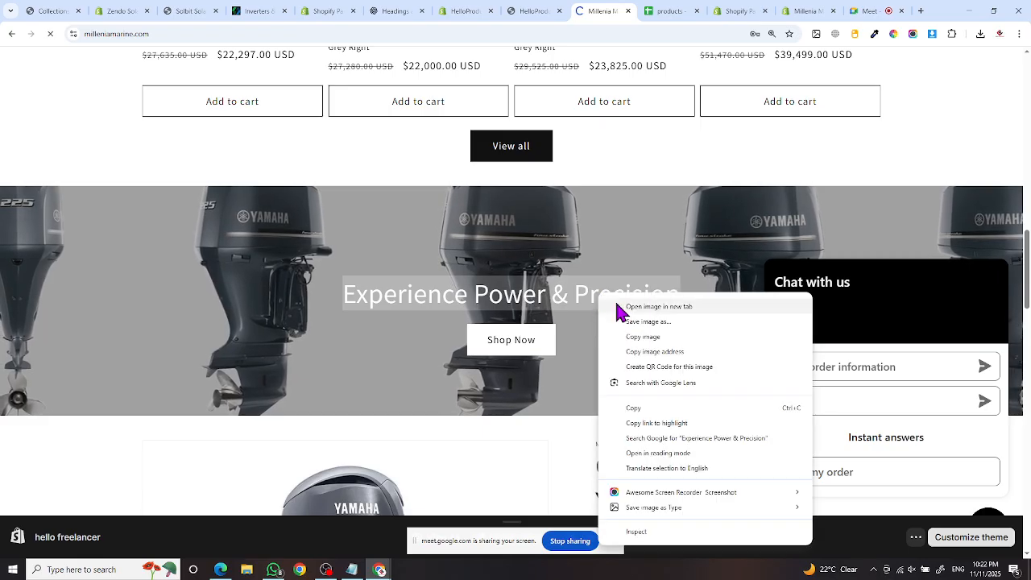
left_click(650, 338)
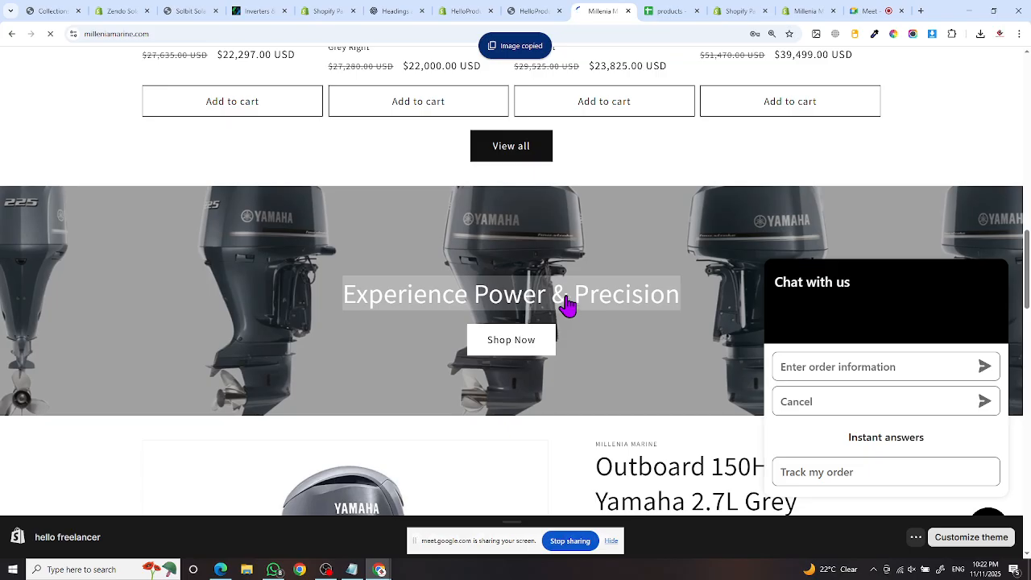
right_click(567, 297)
left_click(612, 408)
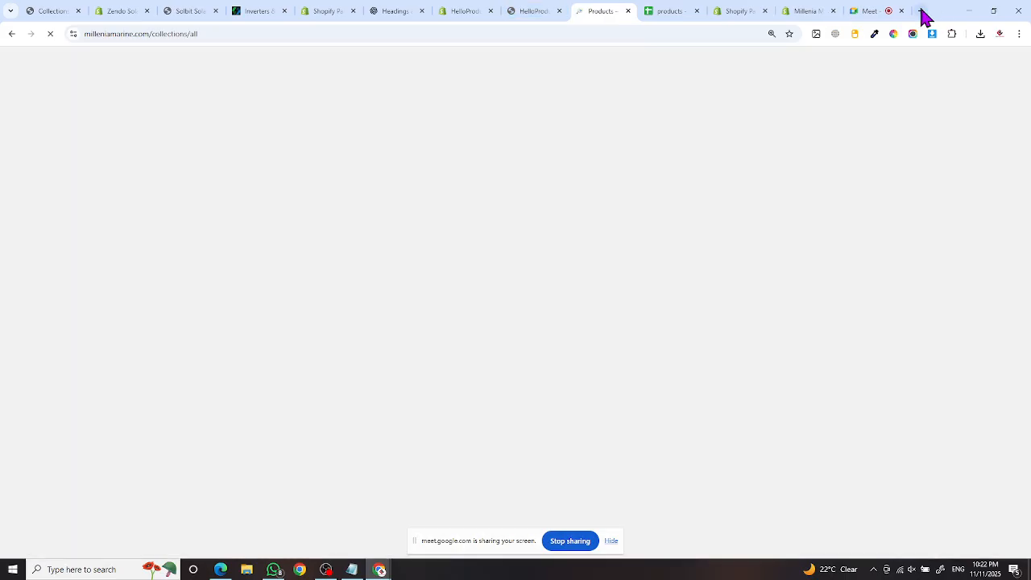
left_click(923, 11)
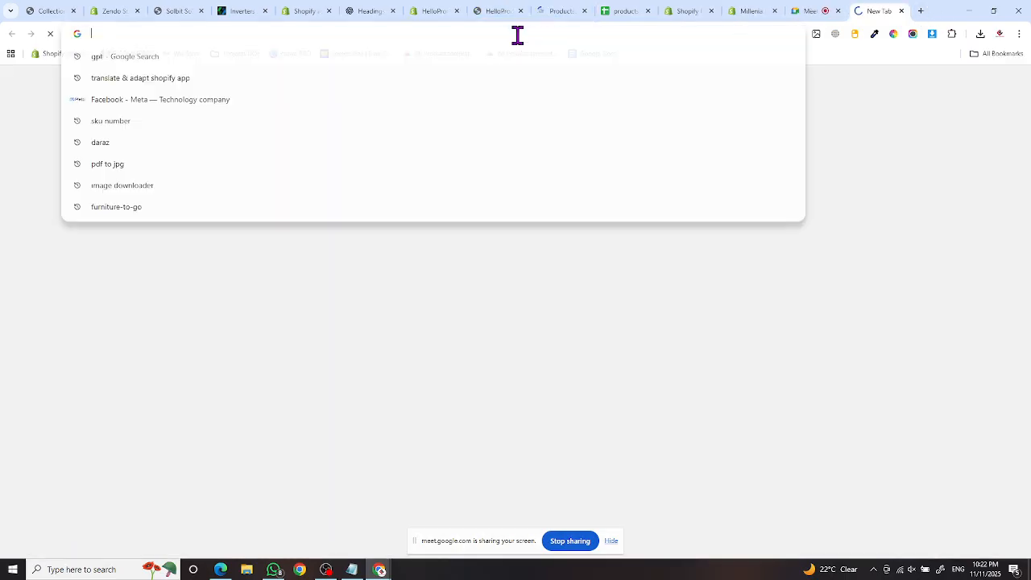
key("ctrl+v")
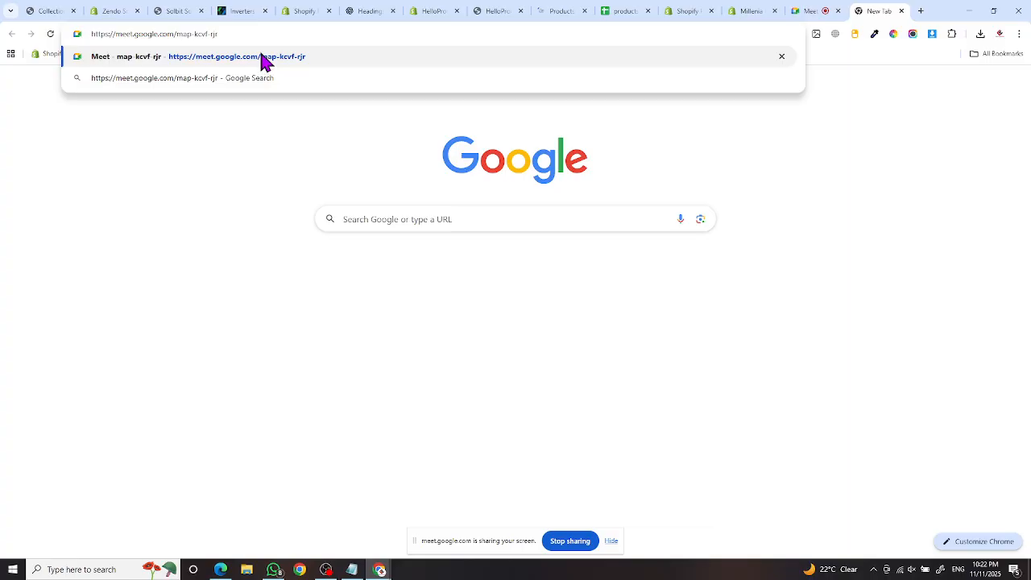
left_click_drag(219, 34, 92, 34)
key("ctrl+x")
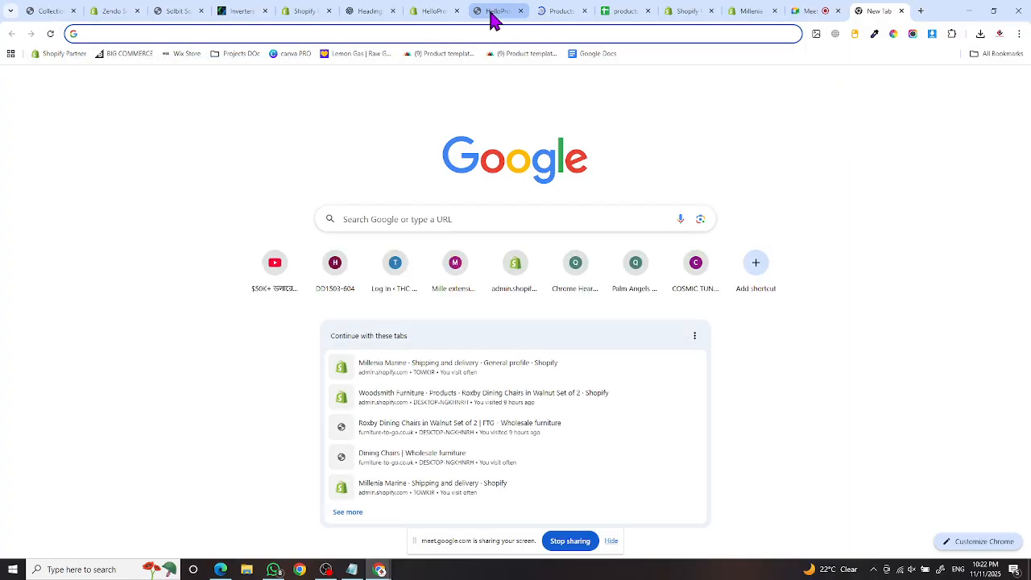
- Review the Millenia Marine home page banner, then go back to the HelloproductPro theme editor
left_click(562, 17)
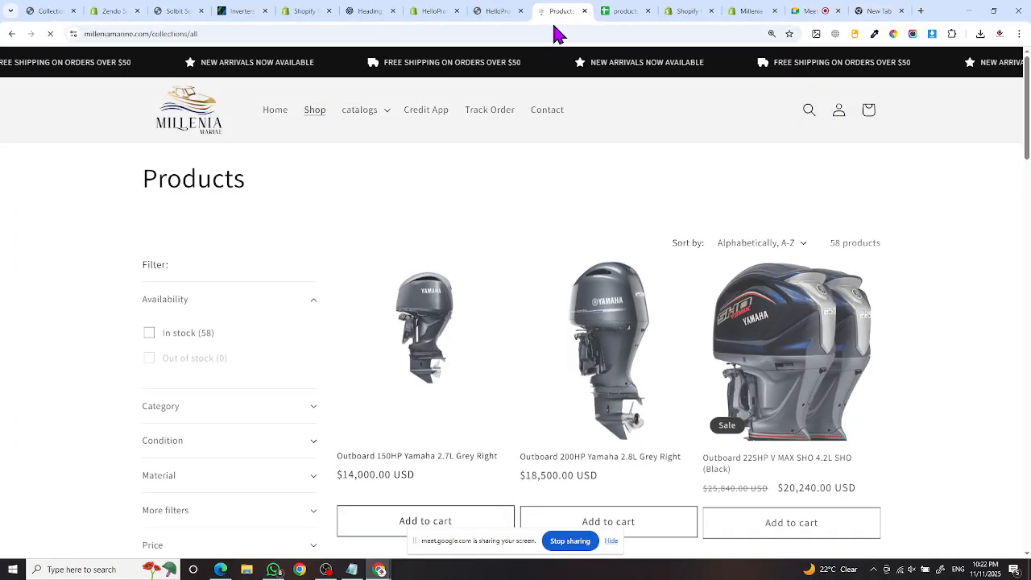
left_click(216, 115)
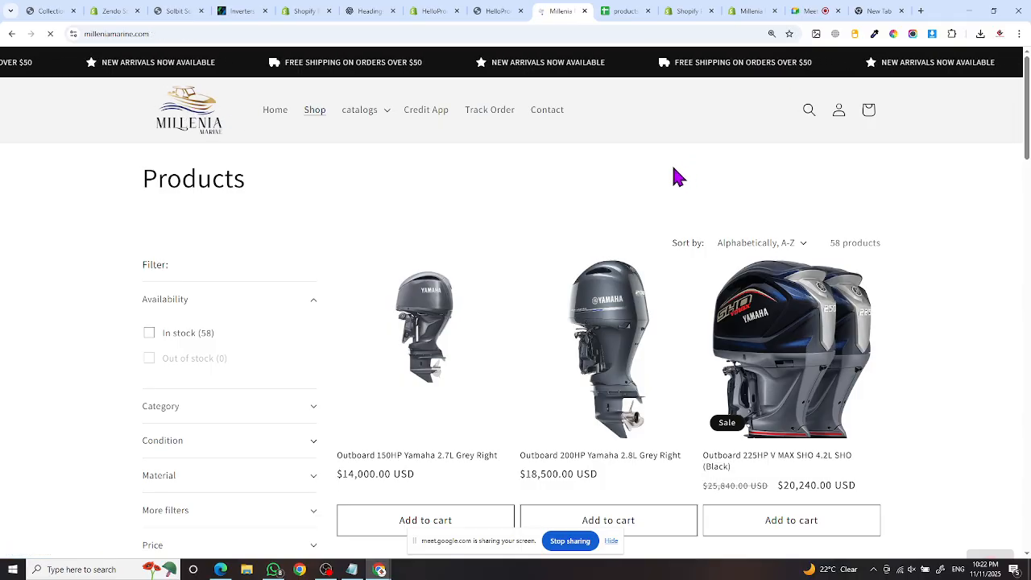
scroll(657, 246, "down", 3)
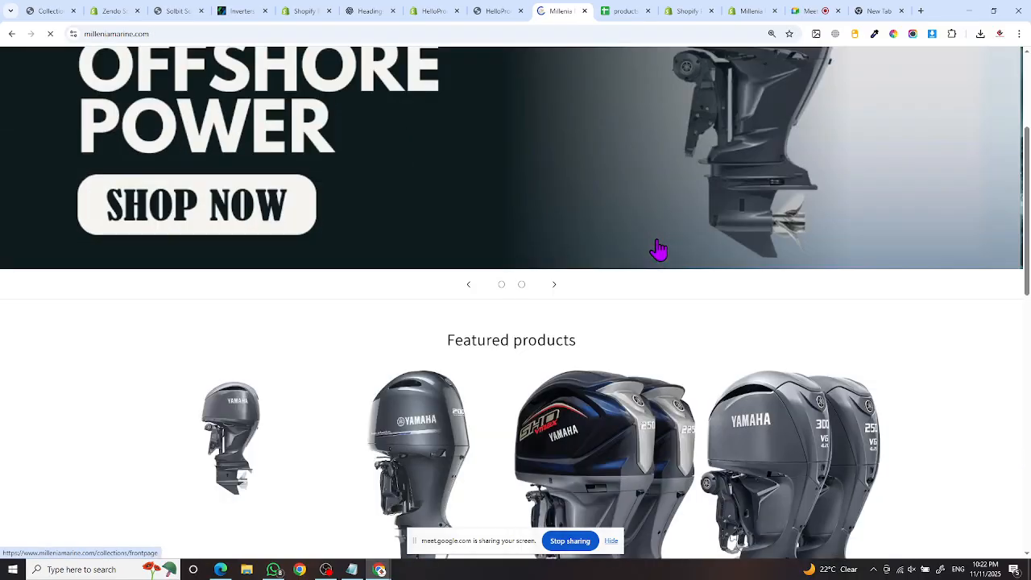
scroll(658, 250, "down", 5)
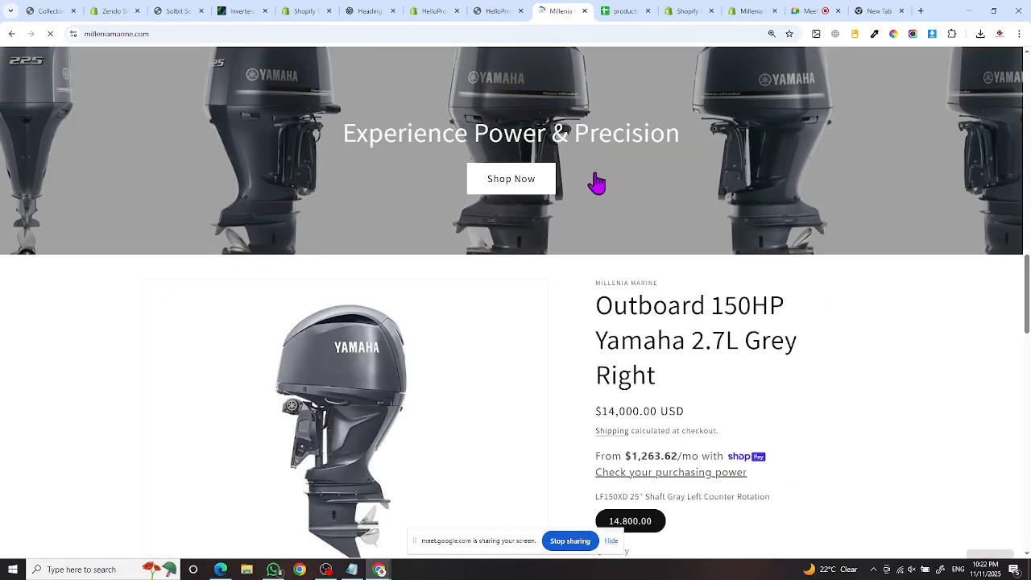
left_click(428, 12)
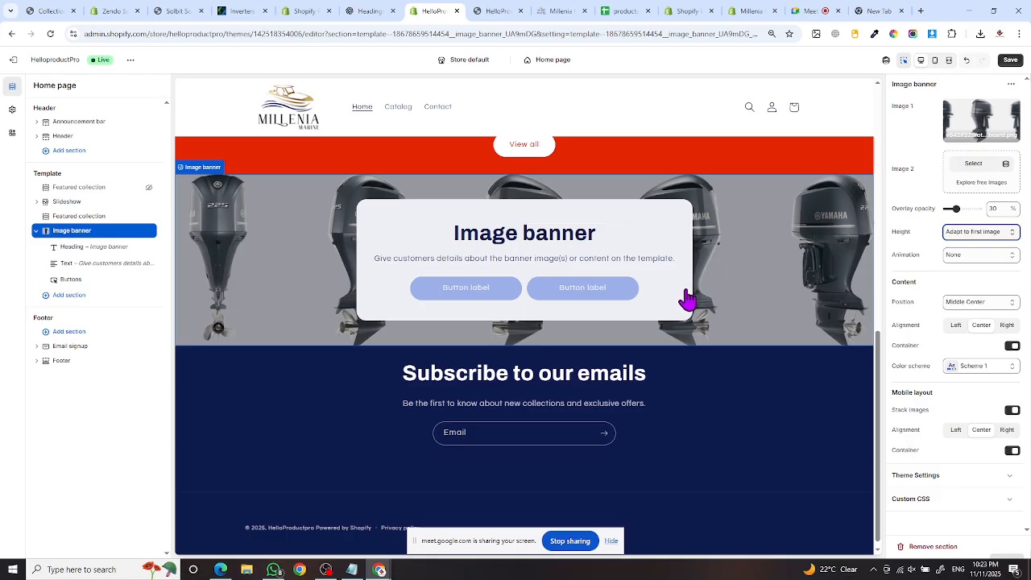
- Replace the banner heading text with 'Experince power and Best Services', checking the Millenia banner midway
left_click(689, 298)
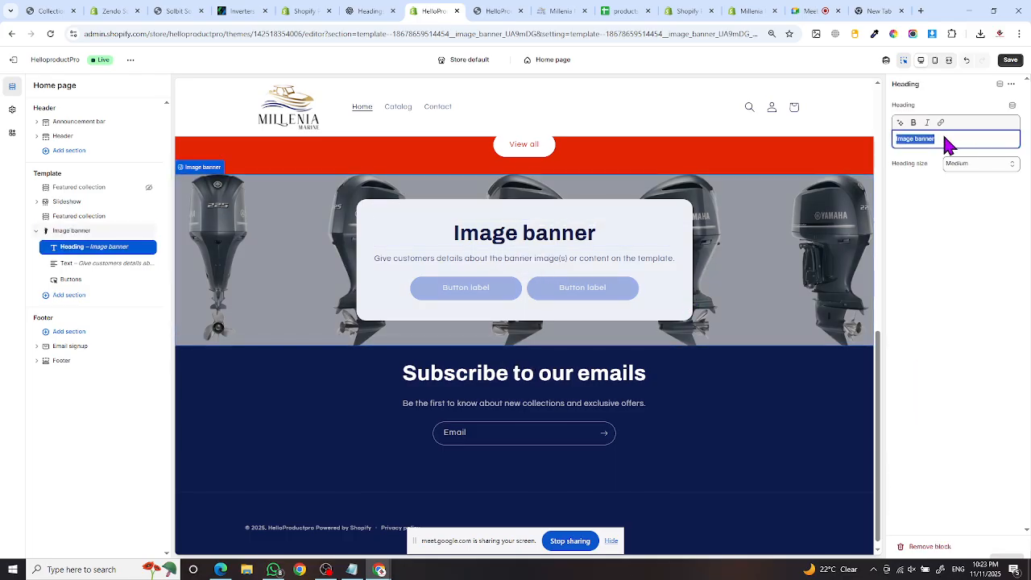
left_click(812, 245)
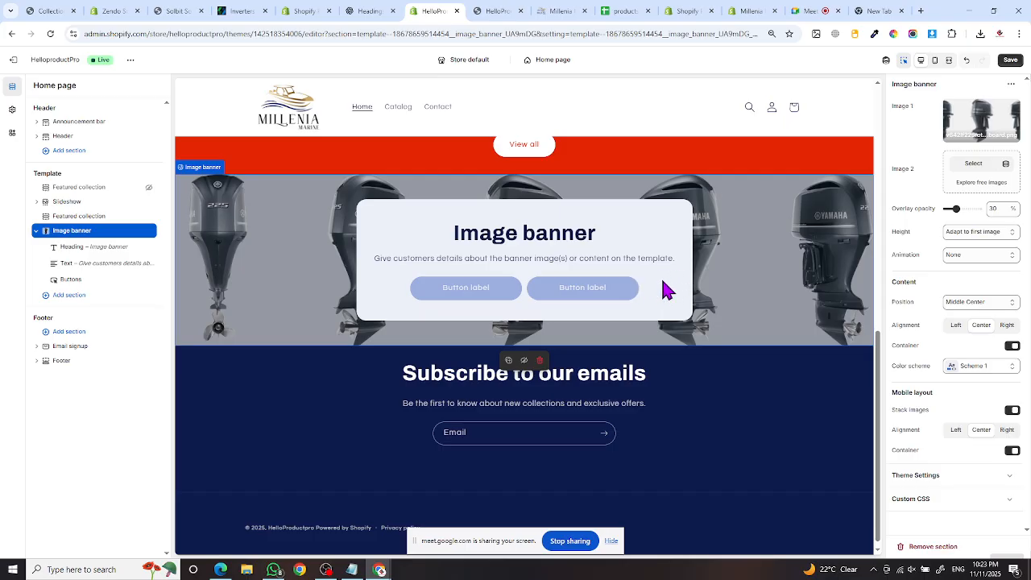
scroll(680, 292, "down", 1)
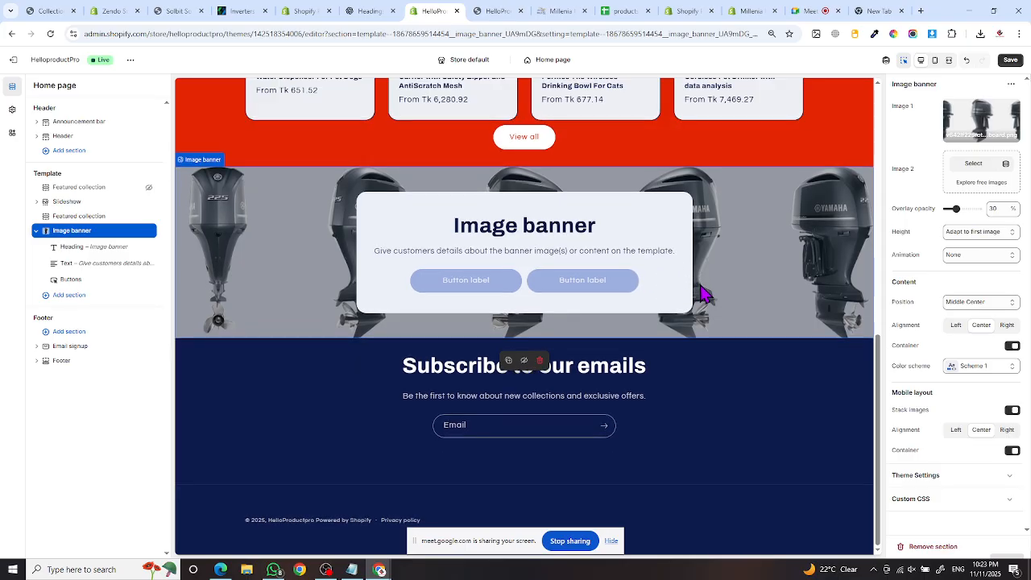
scroll(701, 293, "up", 2)
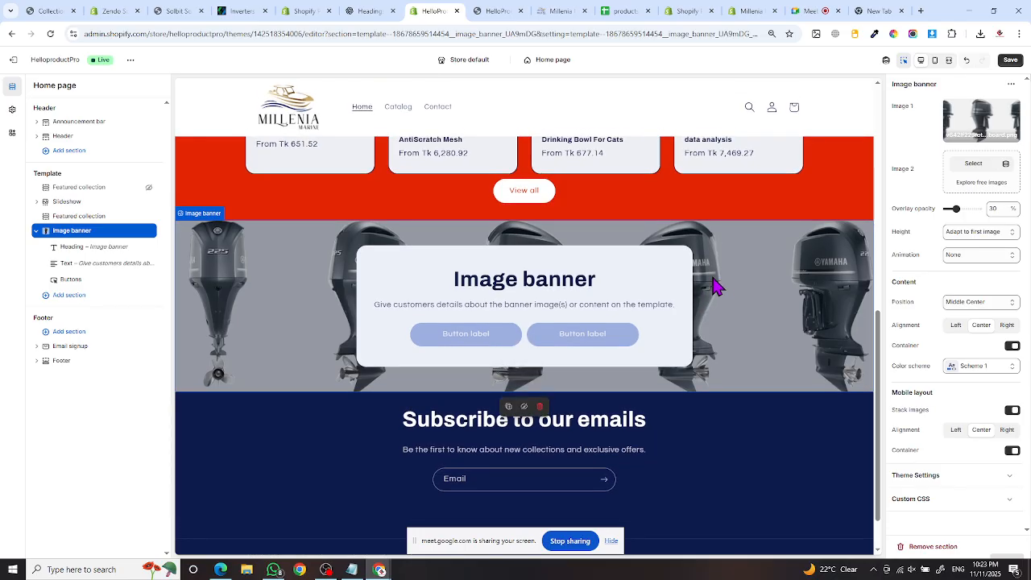
left_click(582, 293)
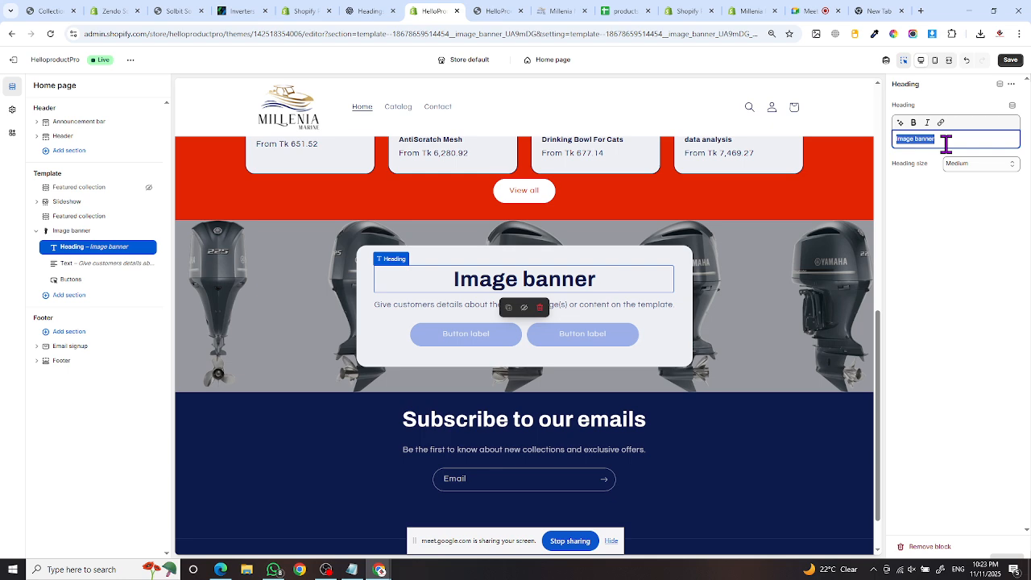
type("Ex")
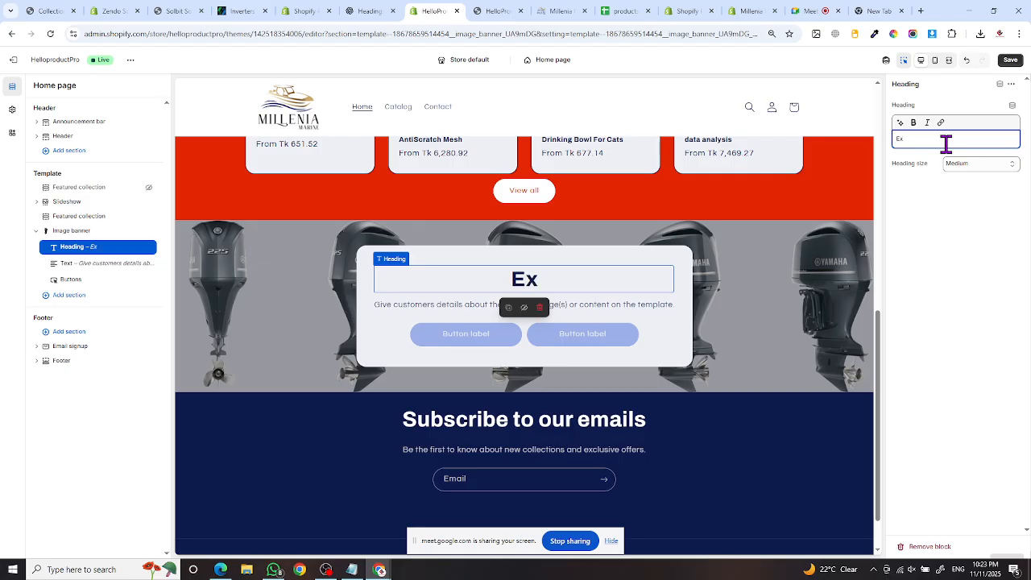
type("peri")
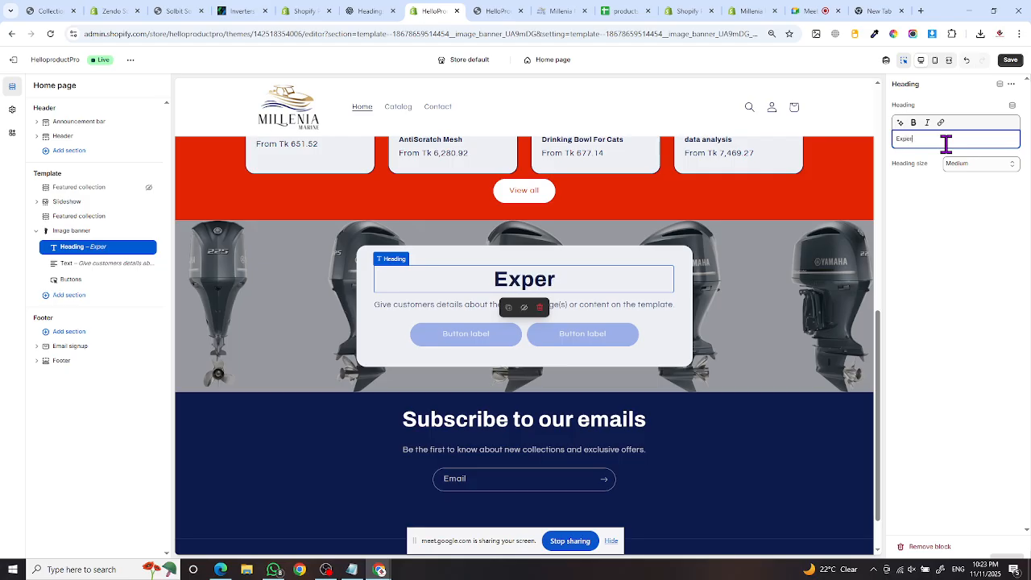
type("nce")
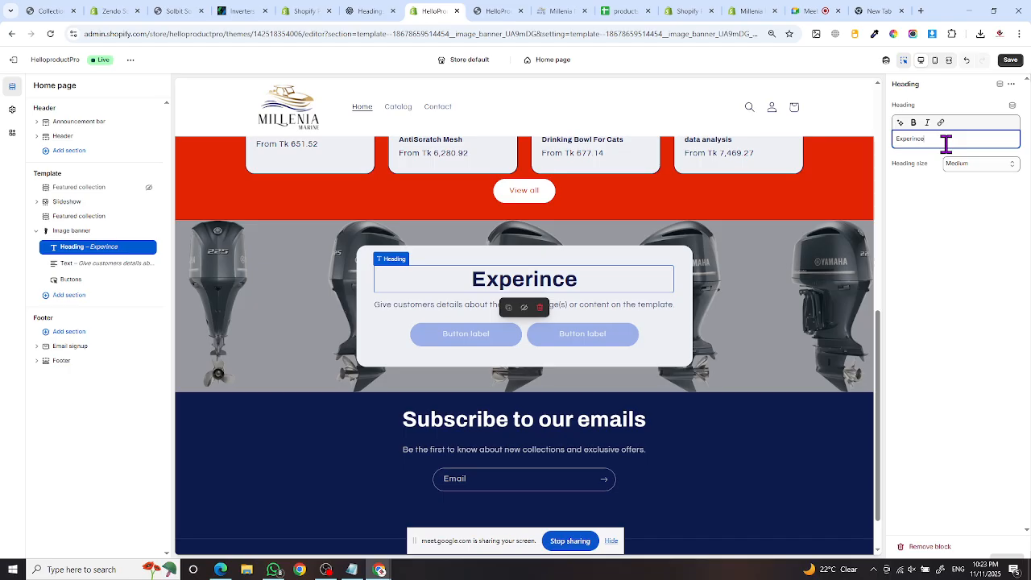
left_click(555, 11)
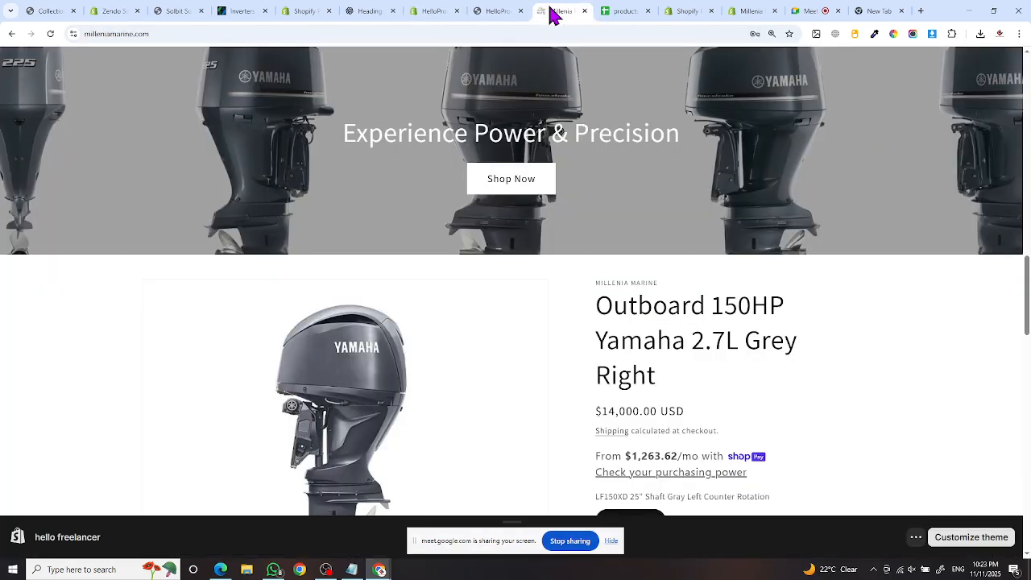
scroll(477, 203, "up", 1)
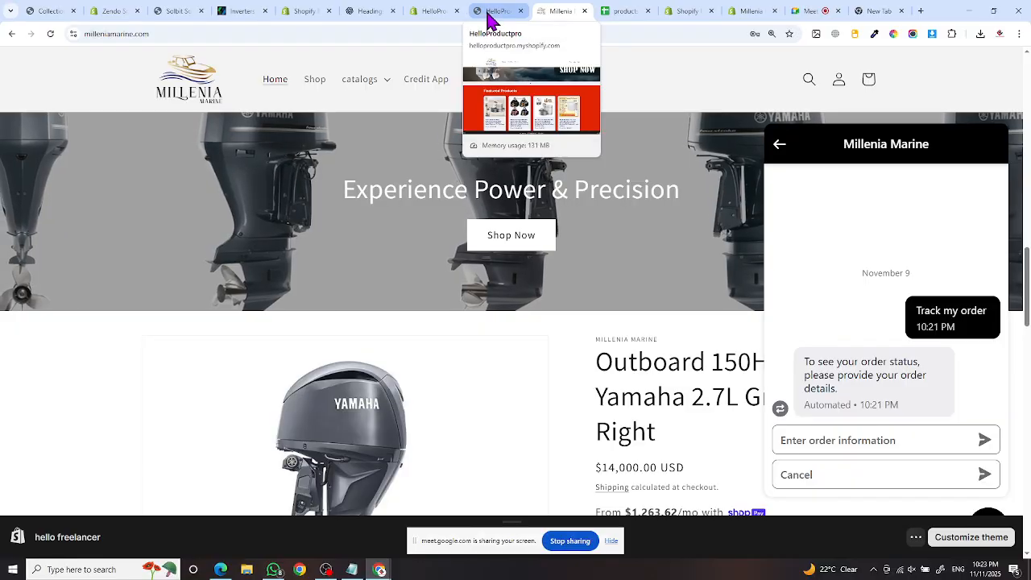
left_click(436, 13)
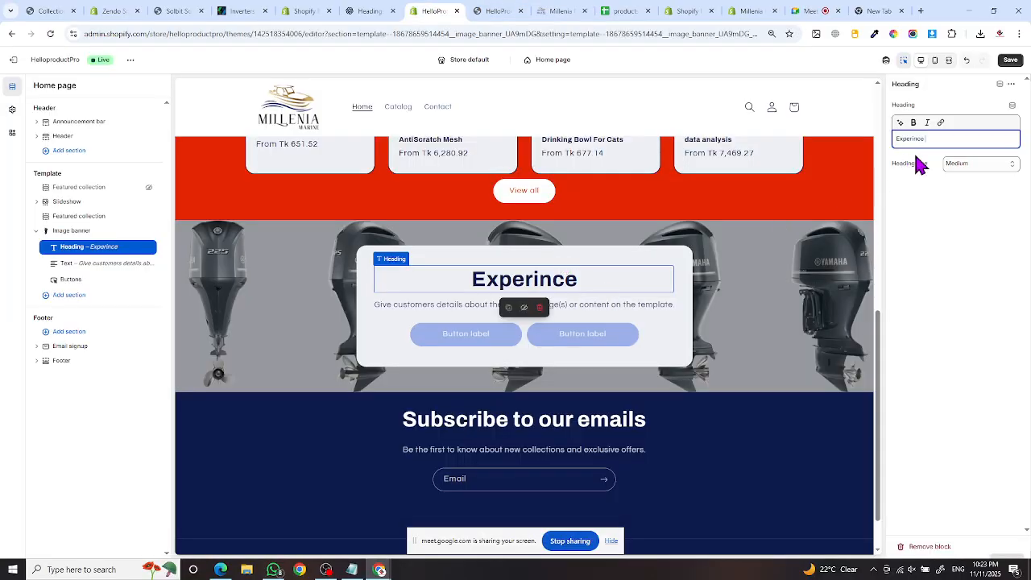
type("po")
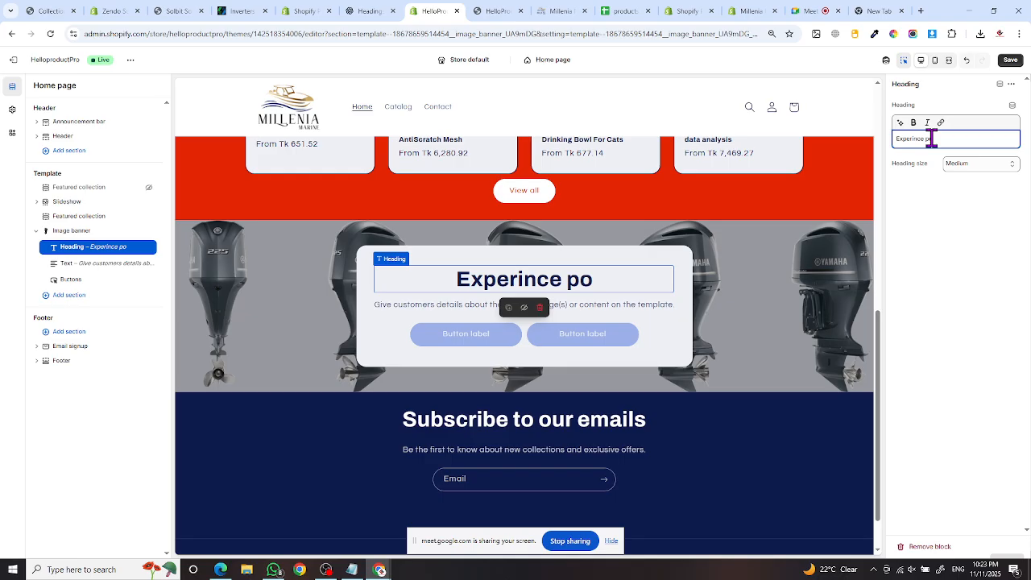
type("wer and Best")
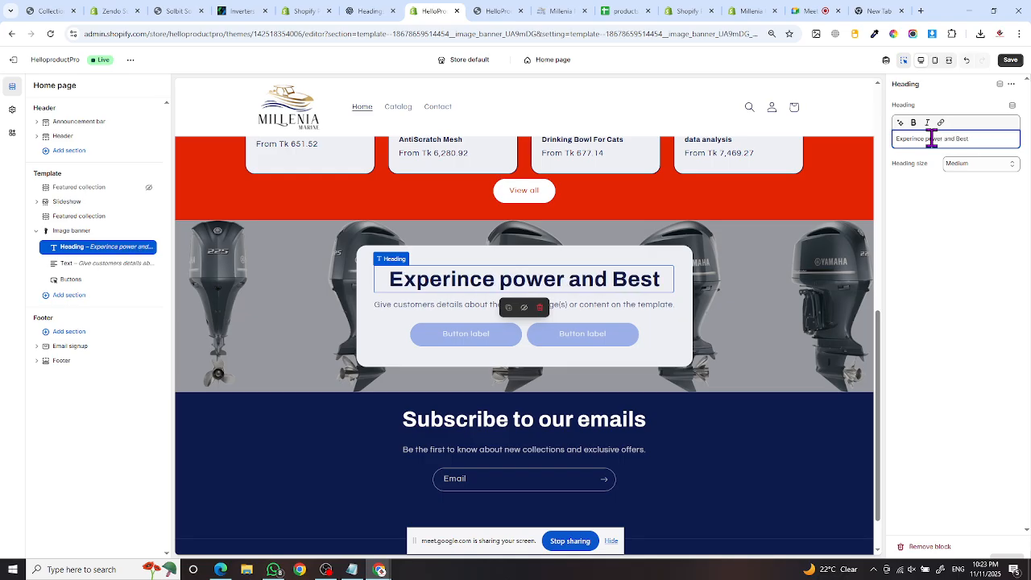
type(" Services")
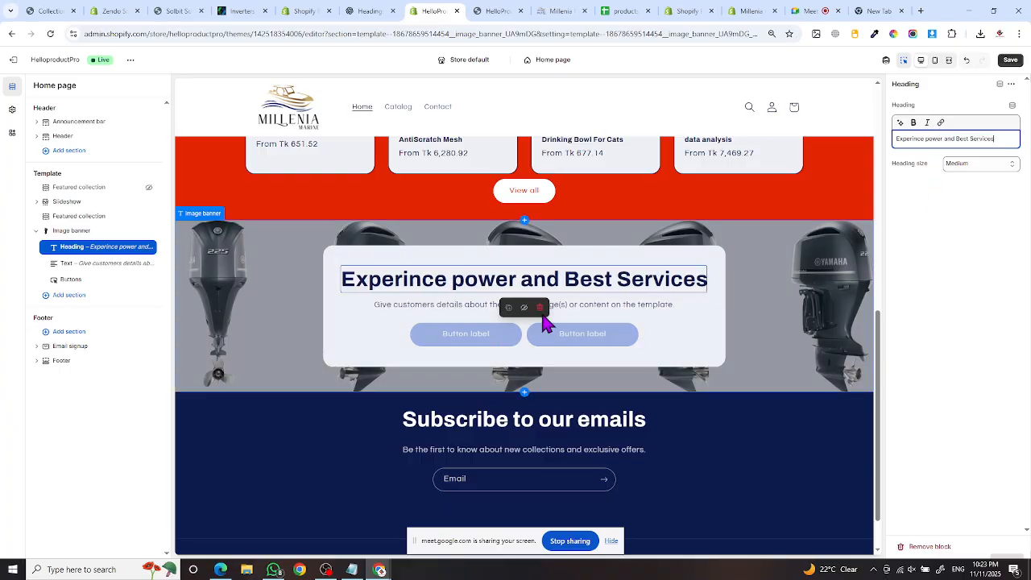
- Try Large and Small heading sizes, leave the heading at Medium, and save the theme
left_click(969, 166)
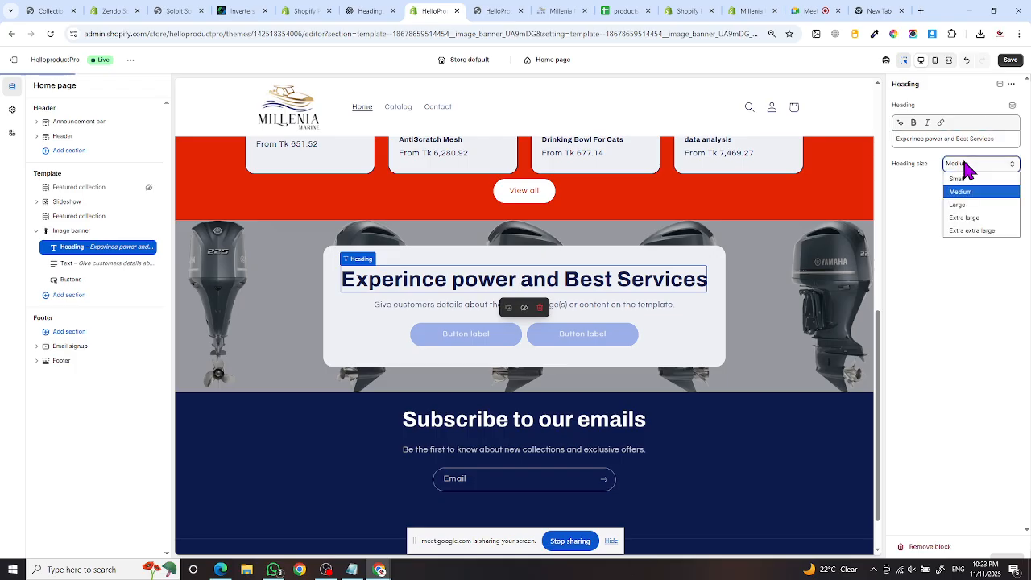
left_click(963, 206)
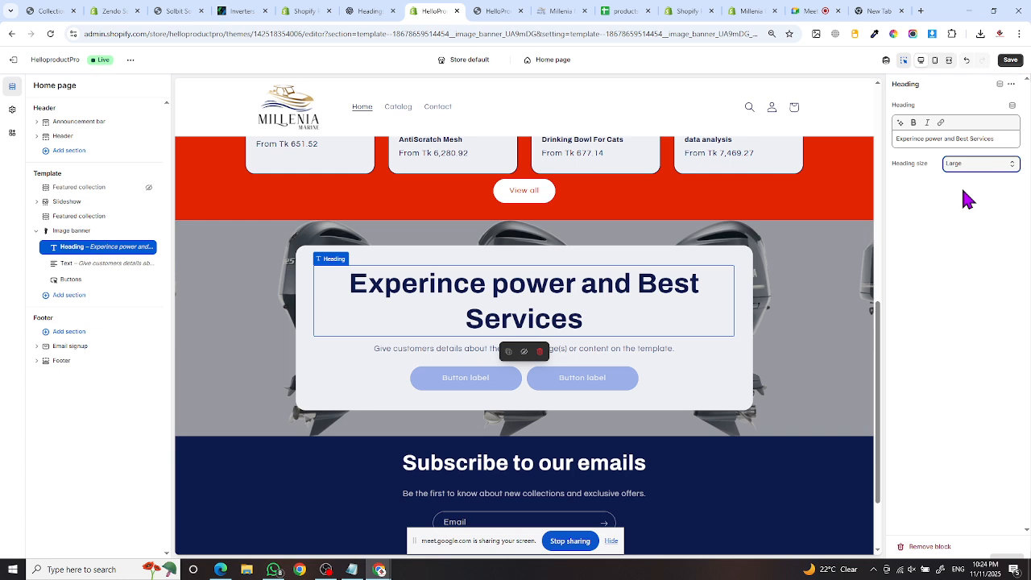
left_click(963, 164)
left_click(967, 178)
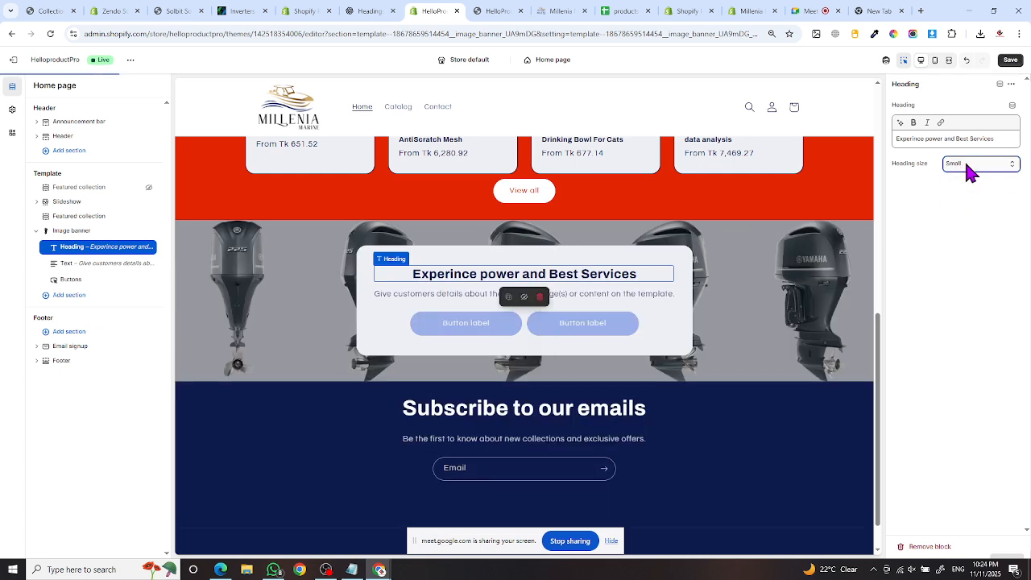
left_click(970, 172)
left_click(969, 192)
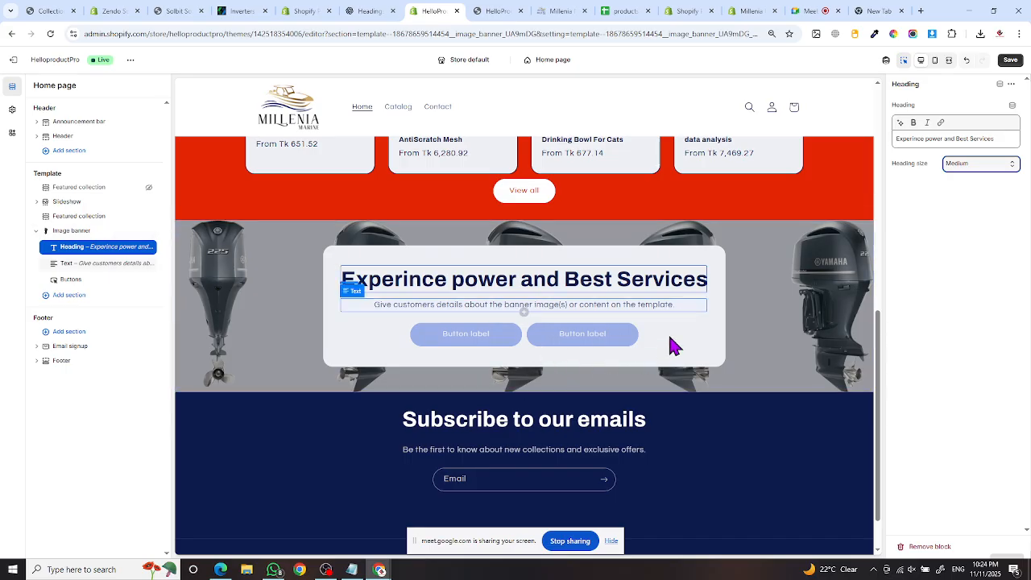
left_click(1010, 62)
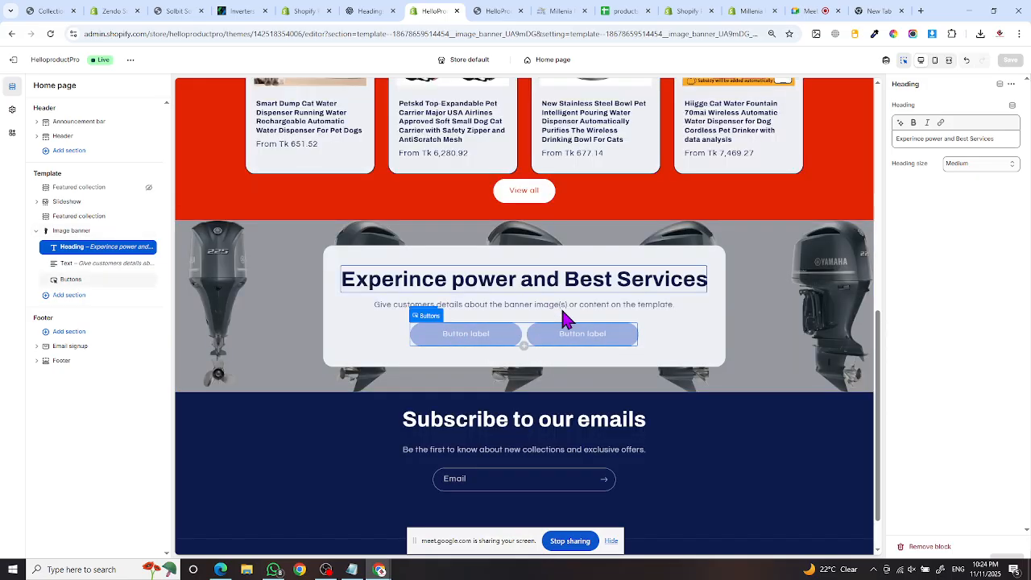
- Delete the second button's label in the Buttons block so only one button remains
left_click(613, 342)
left_click(928, 272)
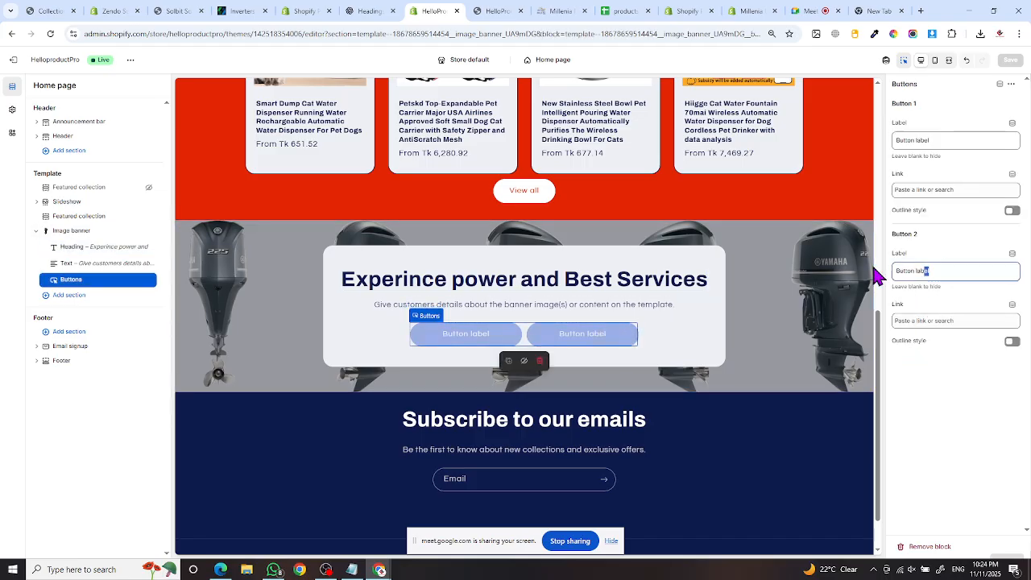
left_click_drag(878, 276, 880, 282)
key("BackSpace")
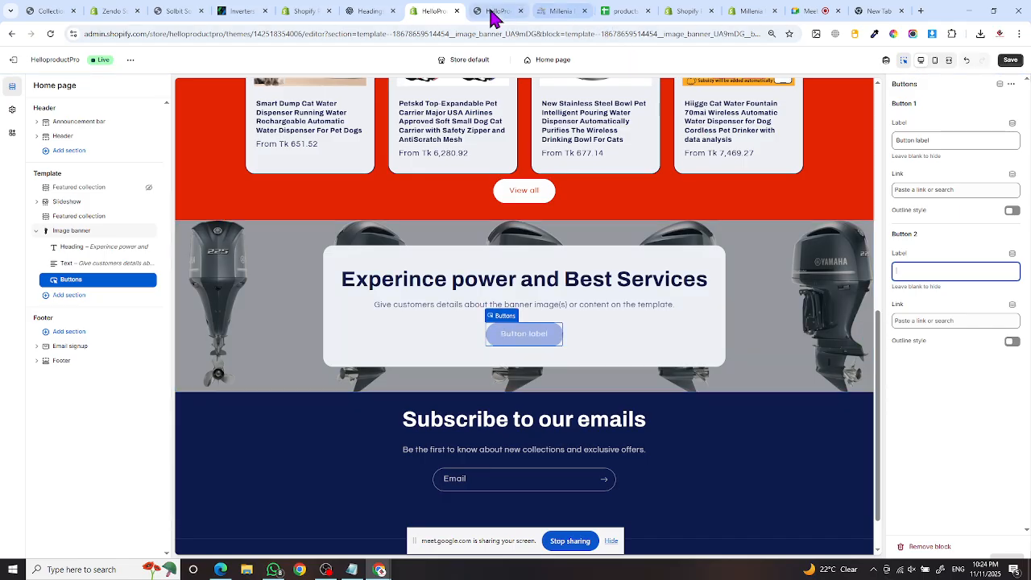
left_click(547, 12)
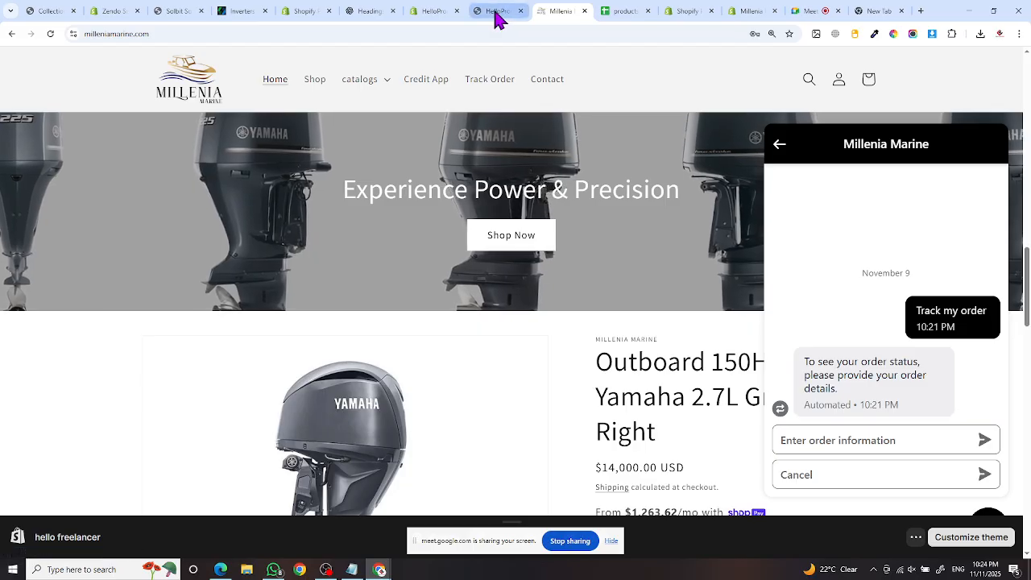
left_click(466, 18)
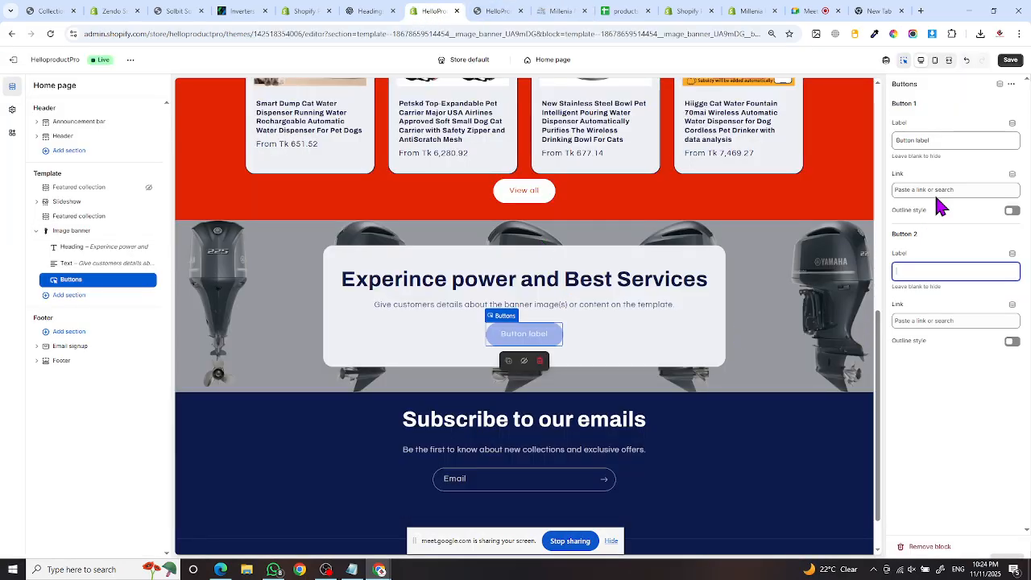
- Clear the first button's label text and list the store's collections in its link chooser
triple_click(939, 142)
key("BackSpace")
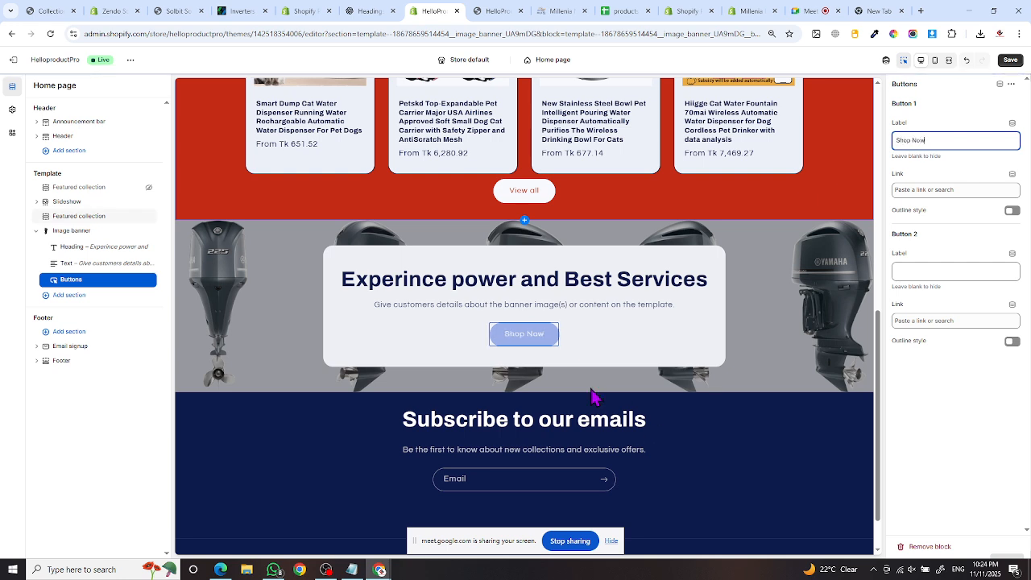
left_click(930, 191)
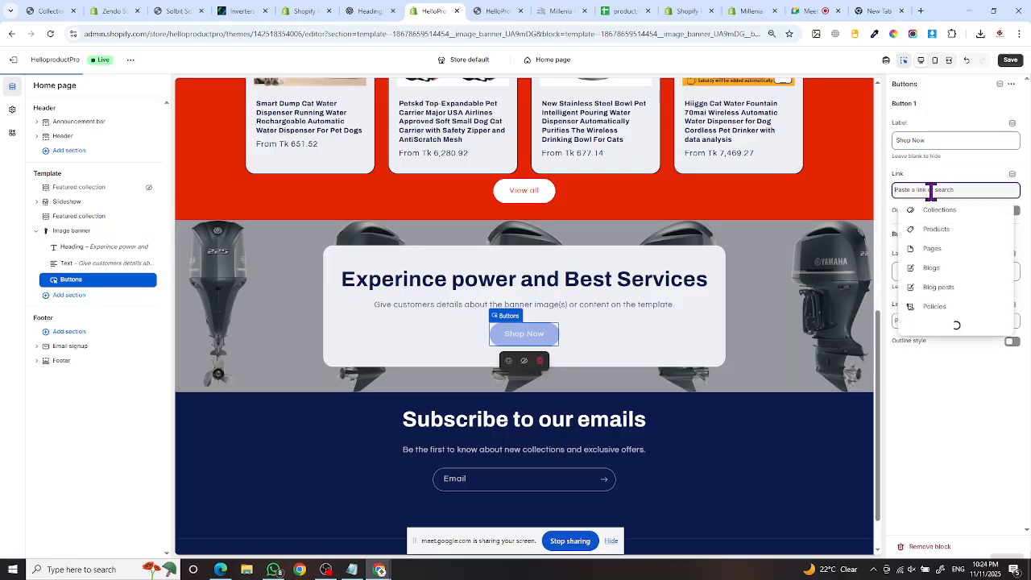
key("Escape")
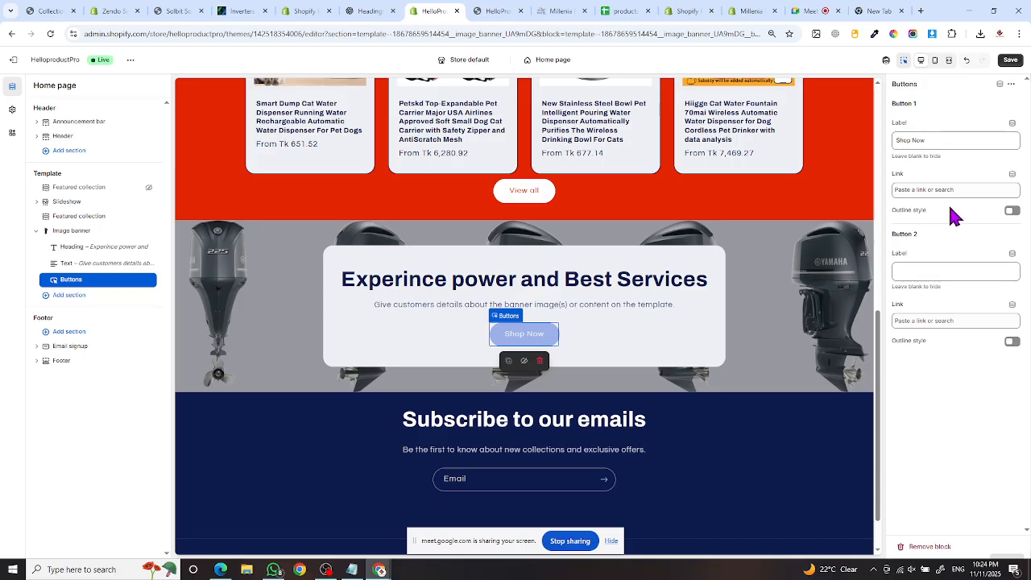
left_click(944, 190)
left_click(950, 75)
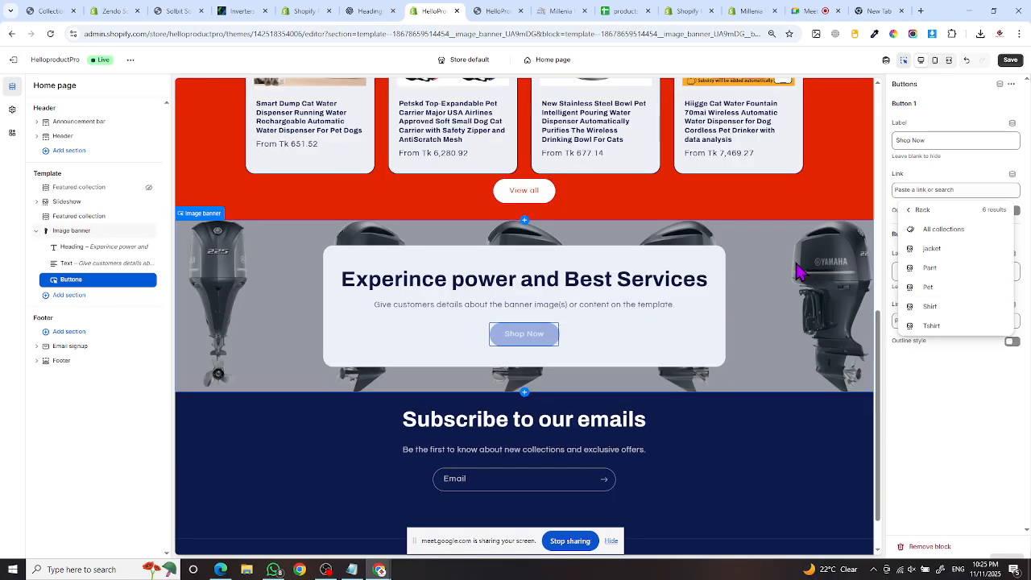
- Review the Millenia Marine site's banner for reference, then return to the theme editor
scroll(799, 272, "up", 5)
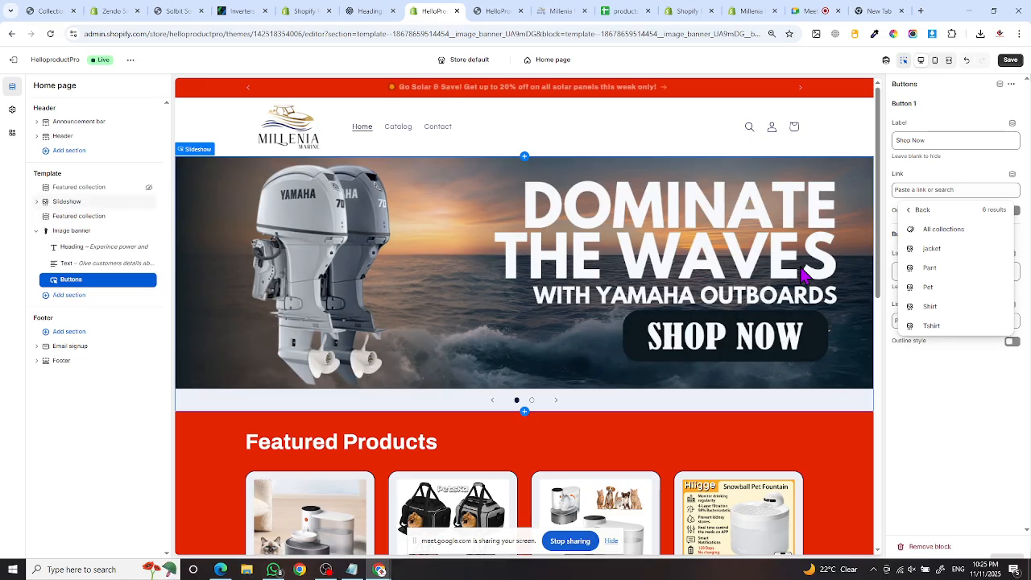
scroll(803, 274, "down", 3)
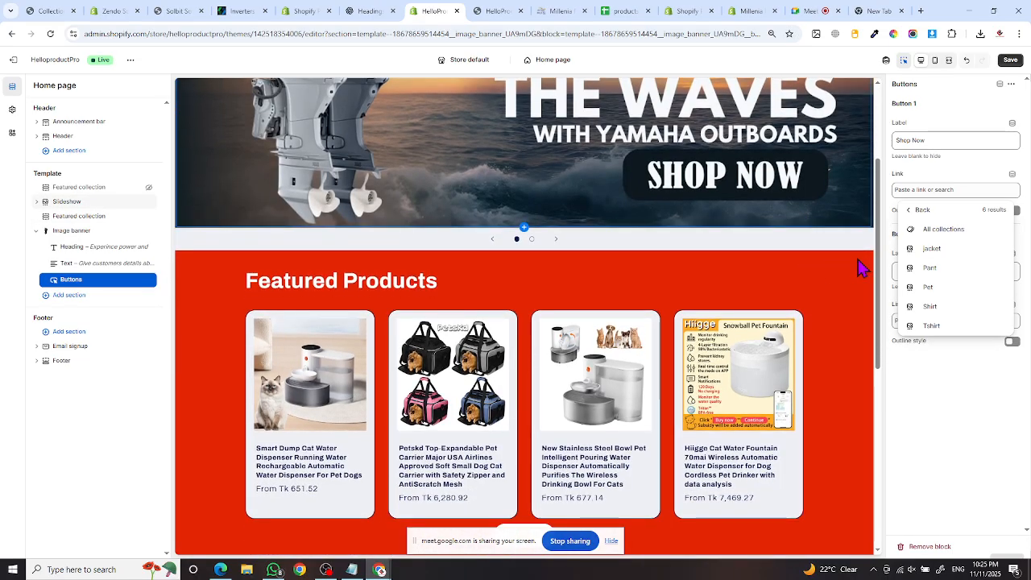
scroll(564, 270, "up", 3)
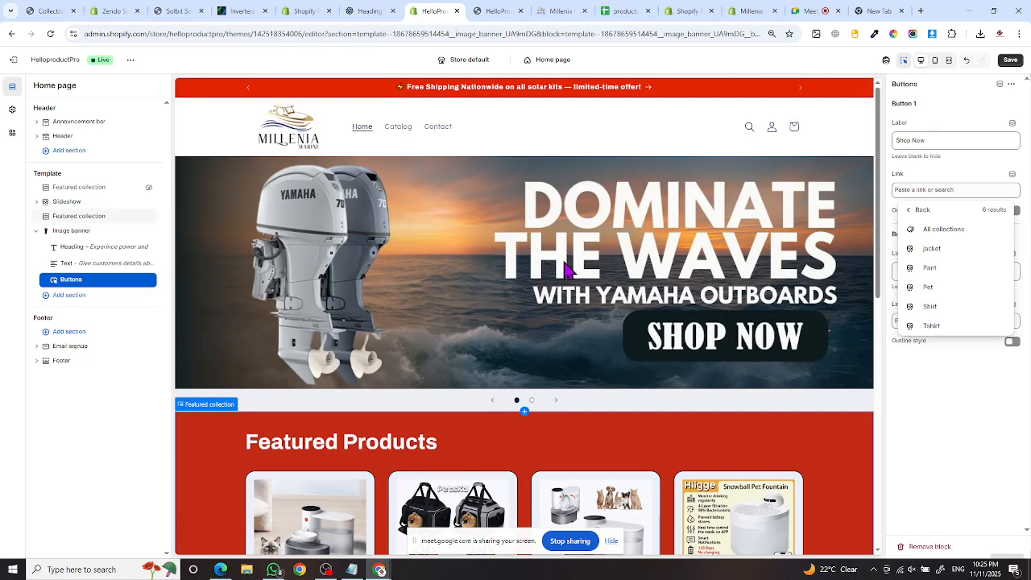
left_click(560, 11)
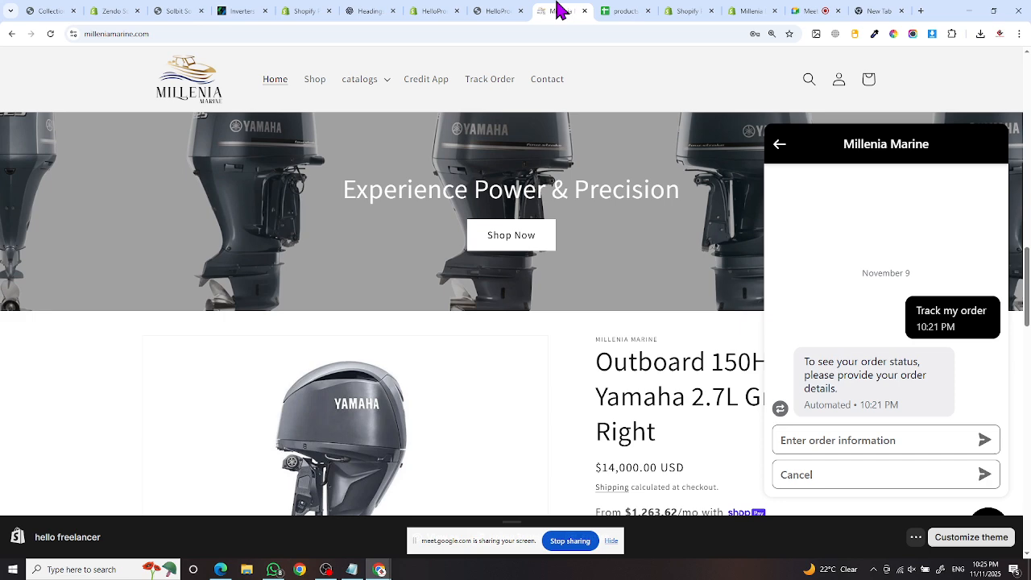
scroll(536, 342, "up", 2)
scroll(535, 343, "up", 4)
scroll(529, 322, "down", 2)
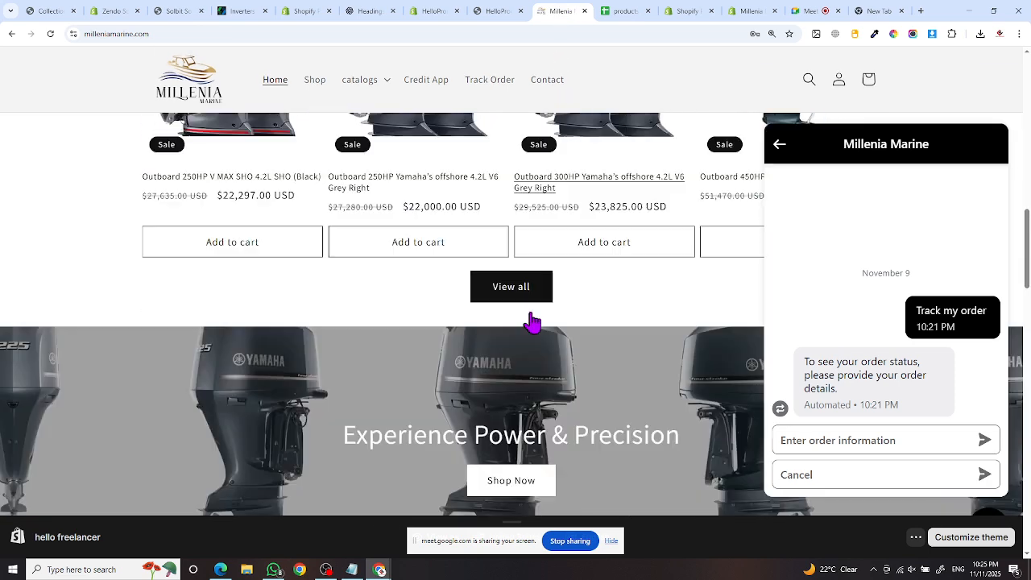
scroll(538, 299, "up", 4)
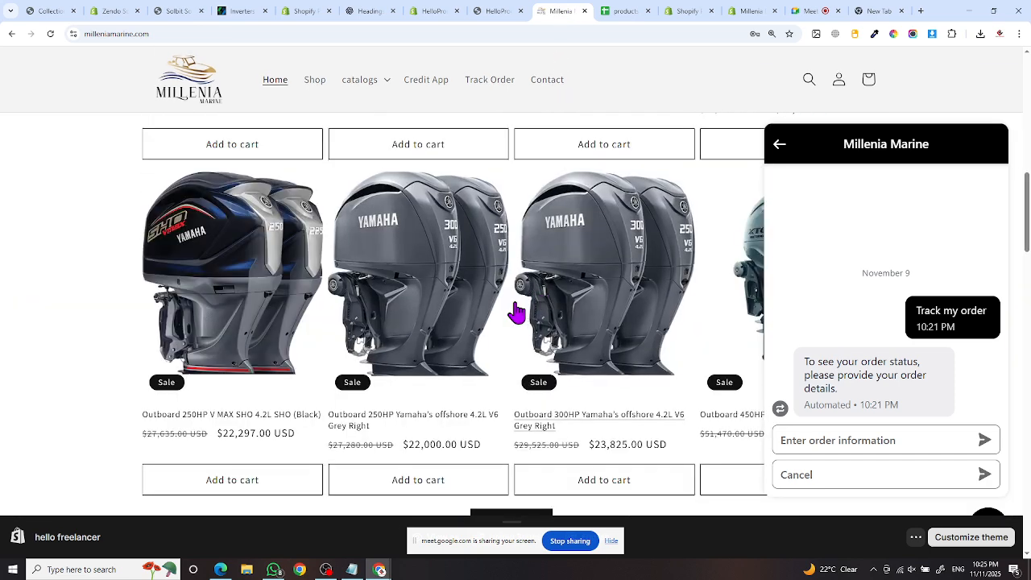
left_click(427, 10)
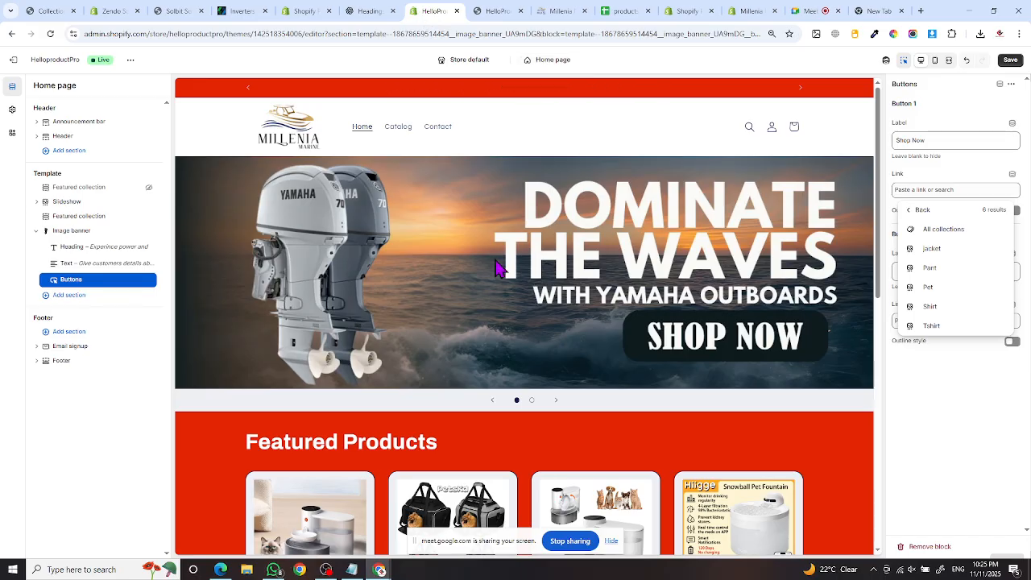
- Link the Shop Now button to the Pet collection, leaving its outline style off
scroll(412, 427, "down", 2)
scroll(419, 419, "down", 2)
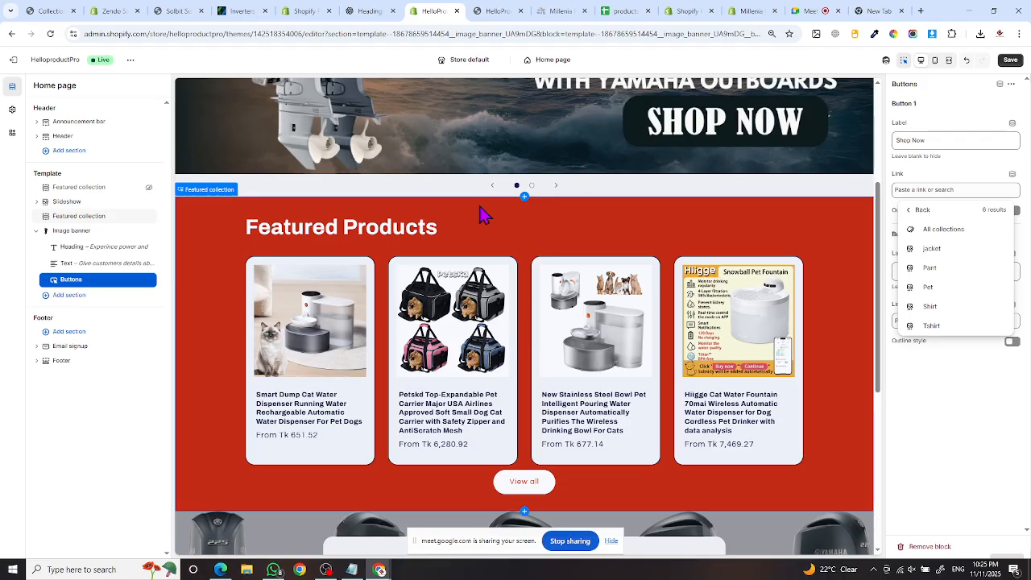
scroll(564, 258, "up", 3)
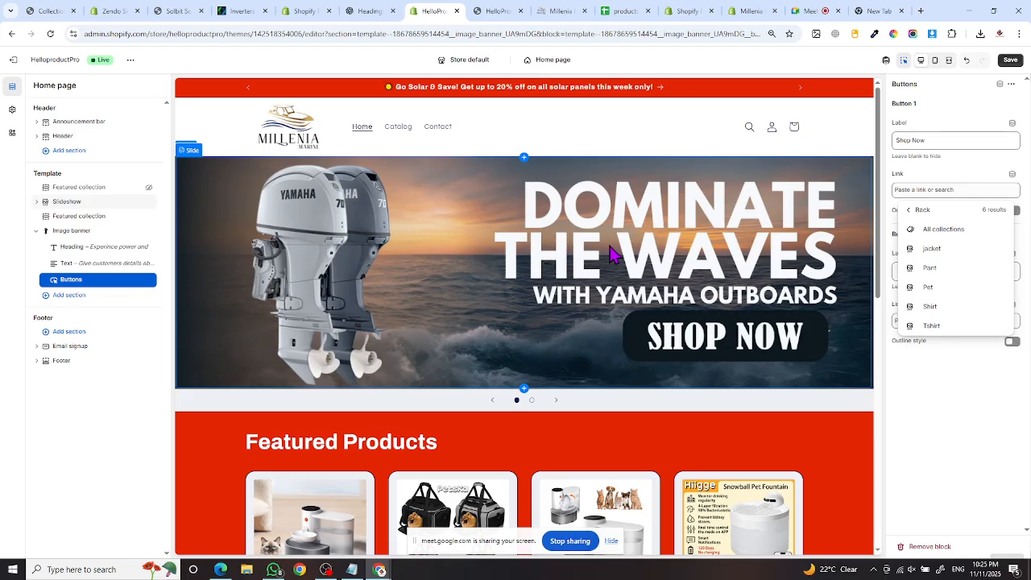
scroll(463, 269, "down", 2)
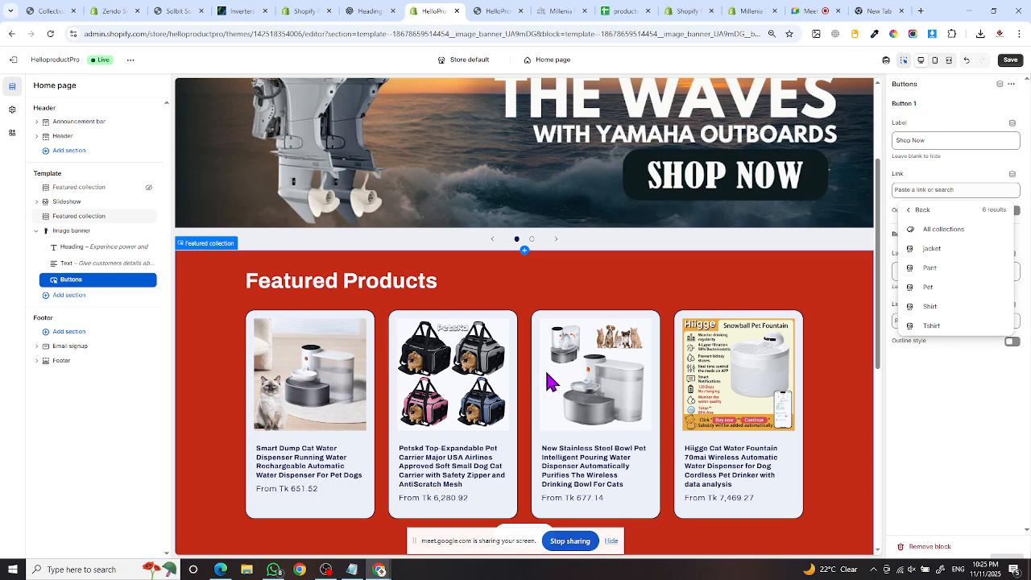
scroll(545, 381, "up", 2)
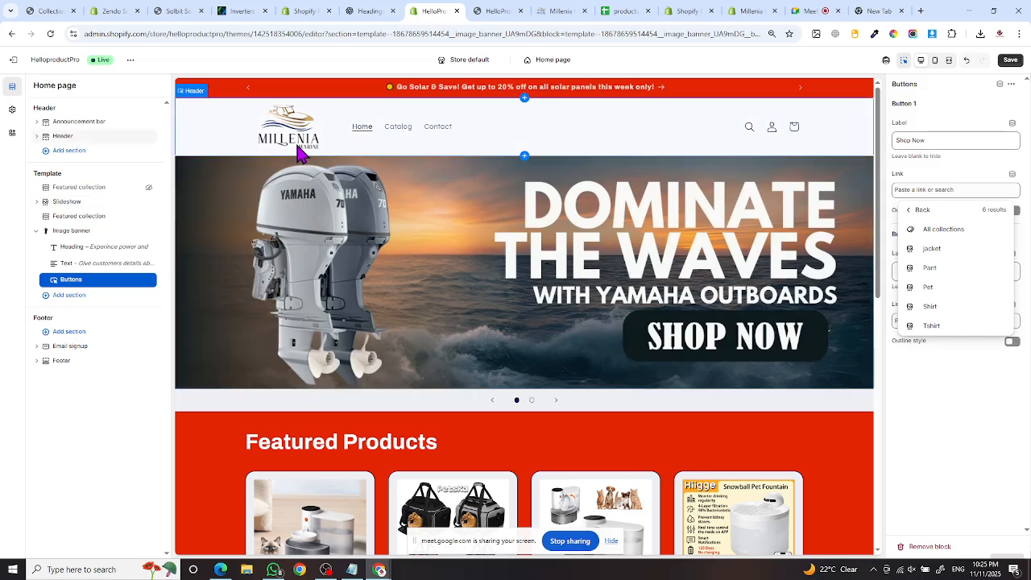
scroll(379, 211, "down", 1)
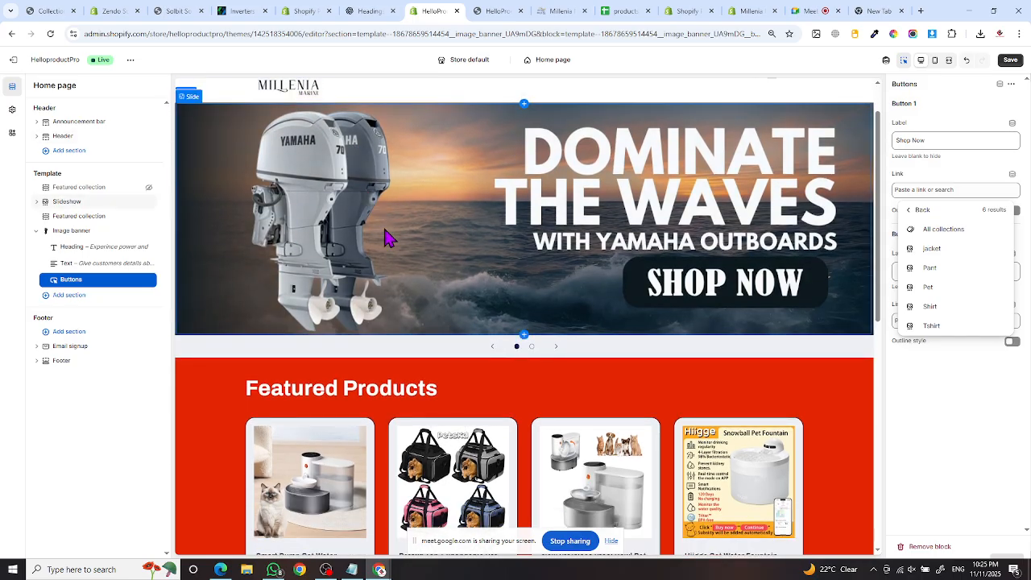
scroll(556, 366, "down", 2)
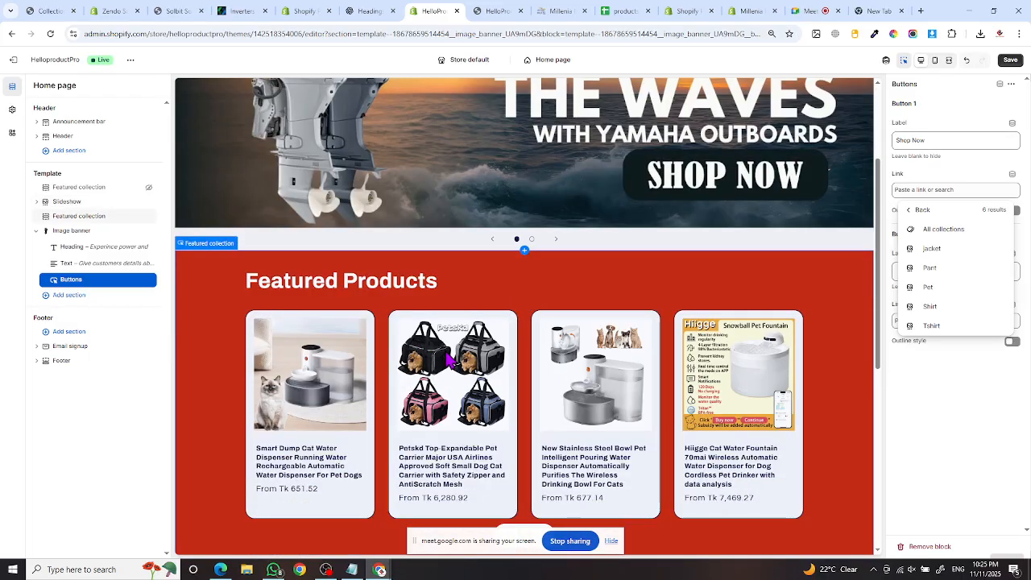
scroll(523, 357, "up", 3)
scroll(495, 414, "down", 4)
scroll(320, 222, "up", 3)
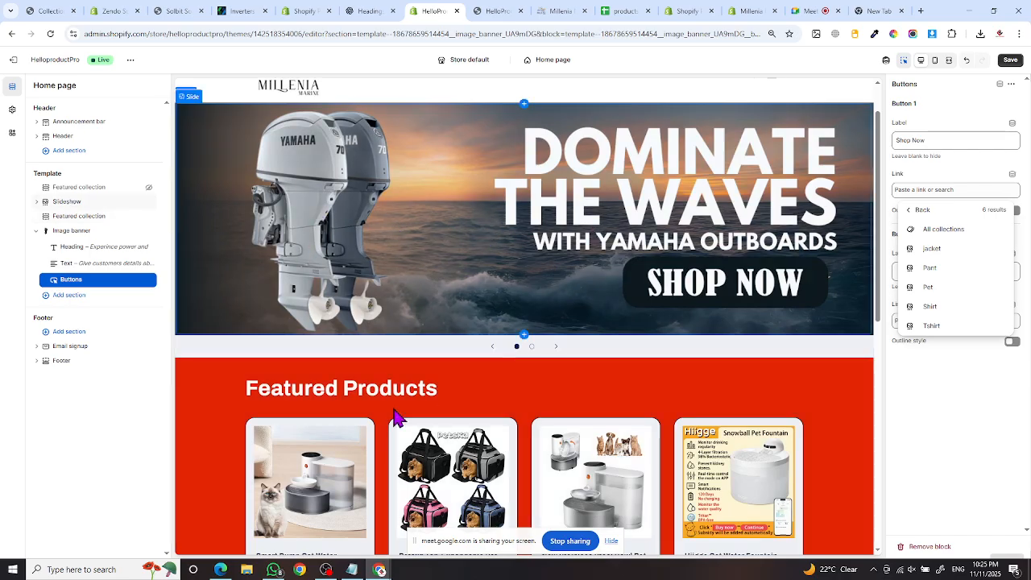
scroll(395, 418, "down", 1)
scroll(562, 421, "up", 1)
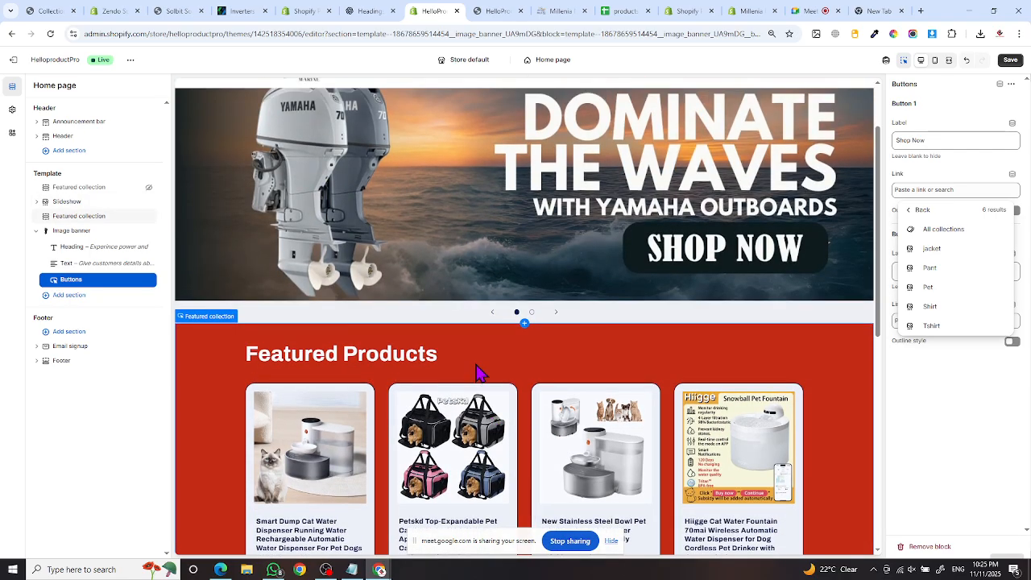
scroll(478, 371, "down", 1)
left_click(962, 413)
scroll(564, 386, "down", 3)
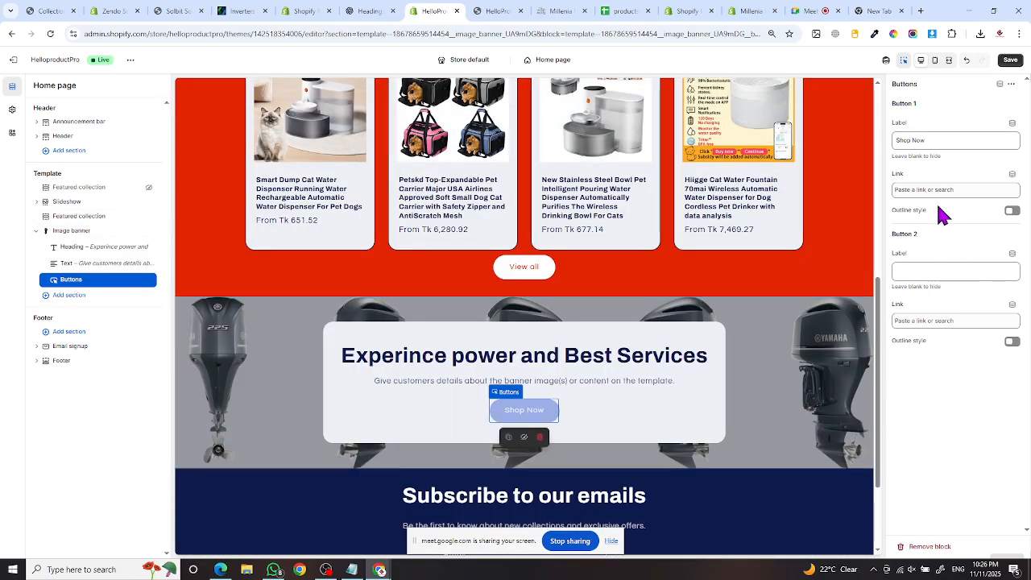
left_click(927, 189)
left_click(939, 95)
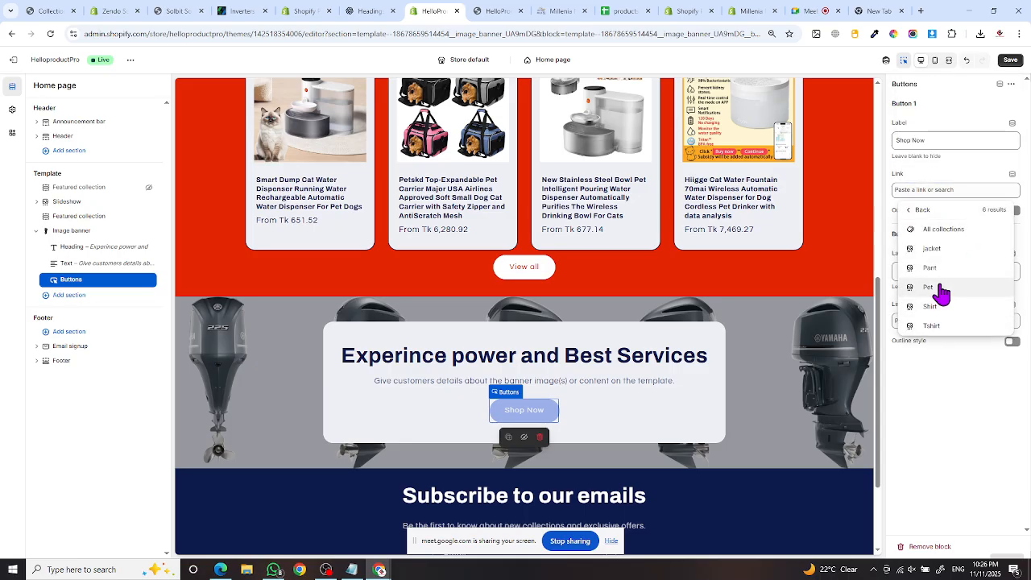
left_click(943, 293)
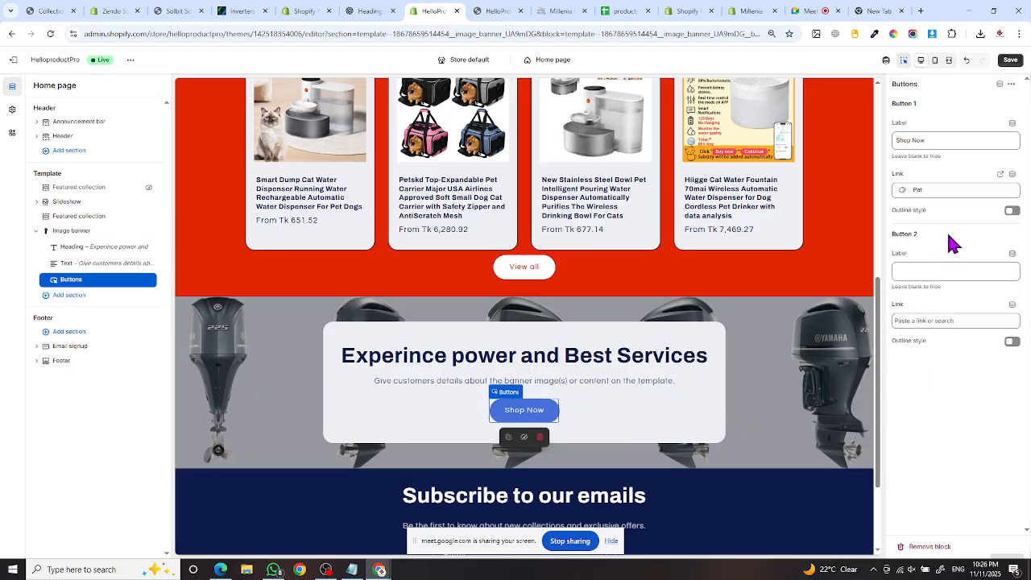
left_click(1011, 211)
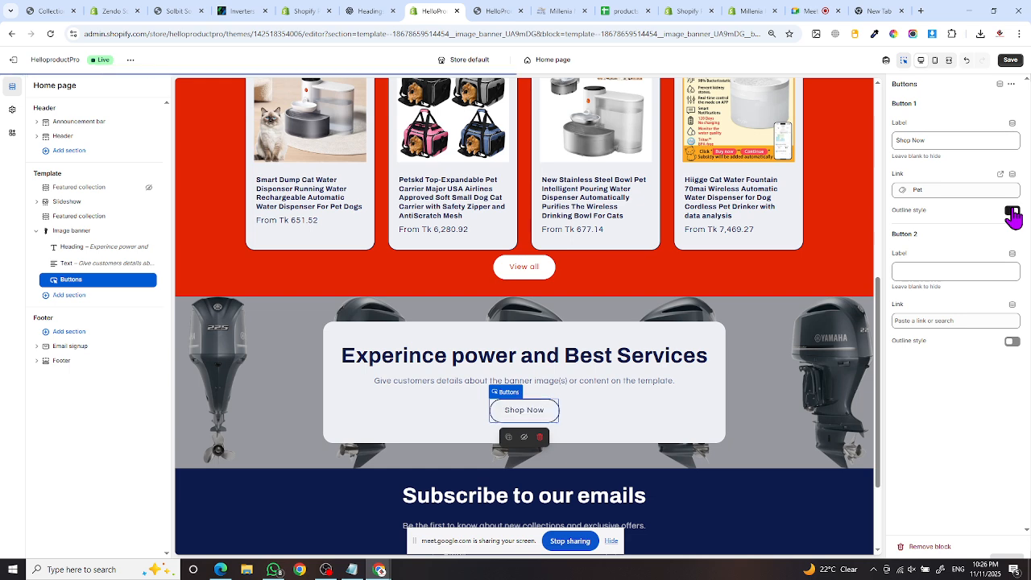
left_click(1008, 213)
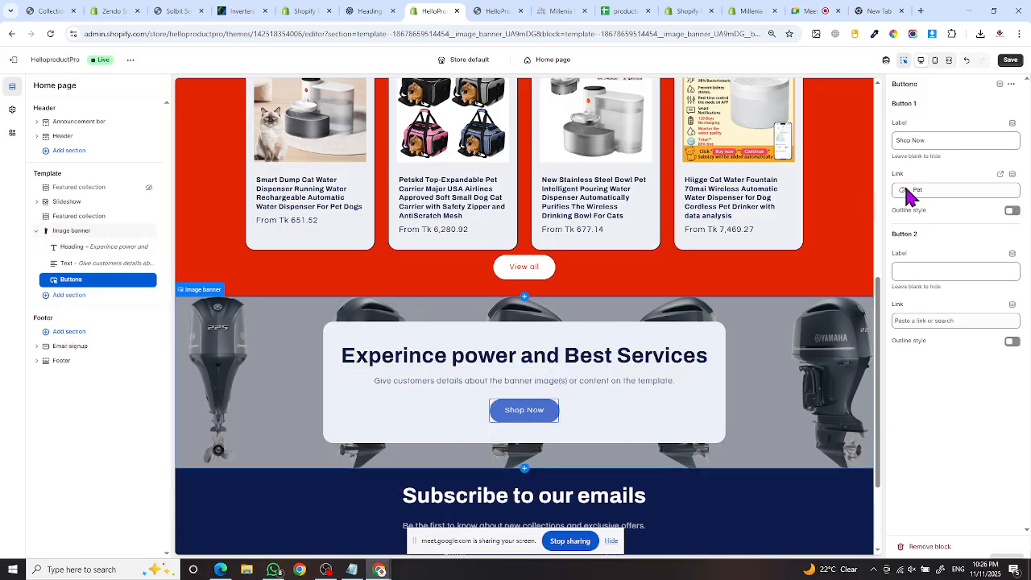
- Save, delete the Image banner's description text, save again, and view the HelloPro storefront
left_click(1010, 60)
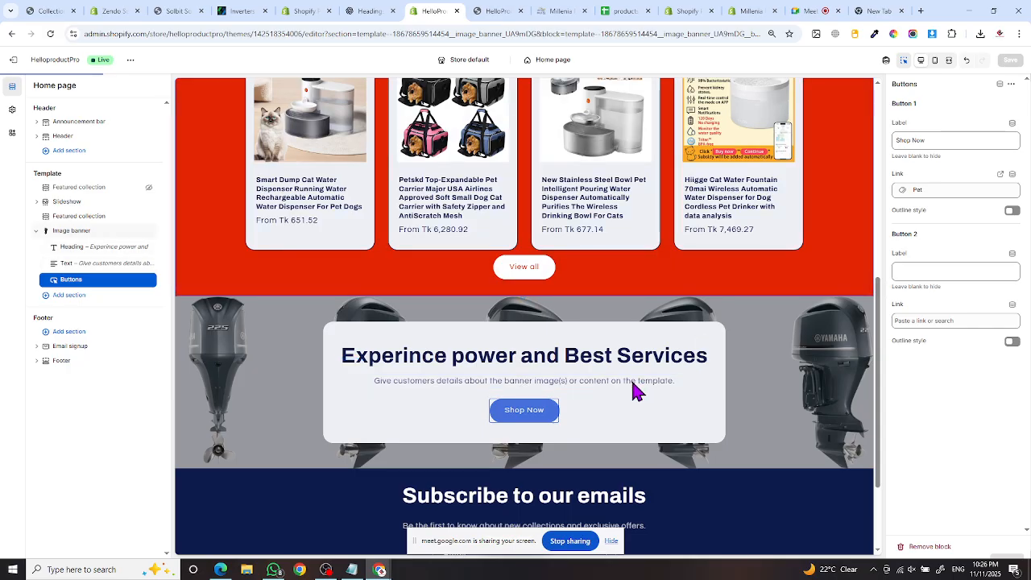
left_click(544, 388)
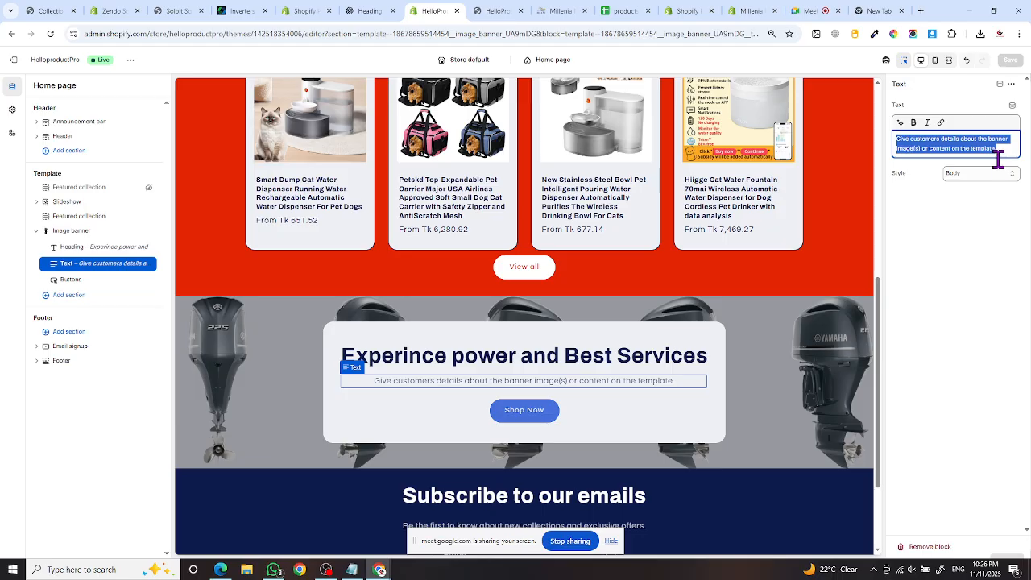
key("BackSpace")
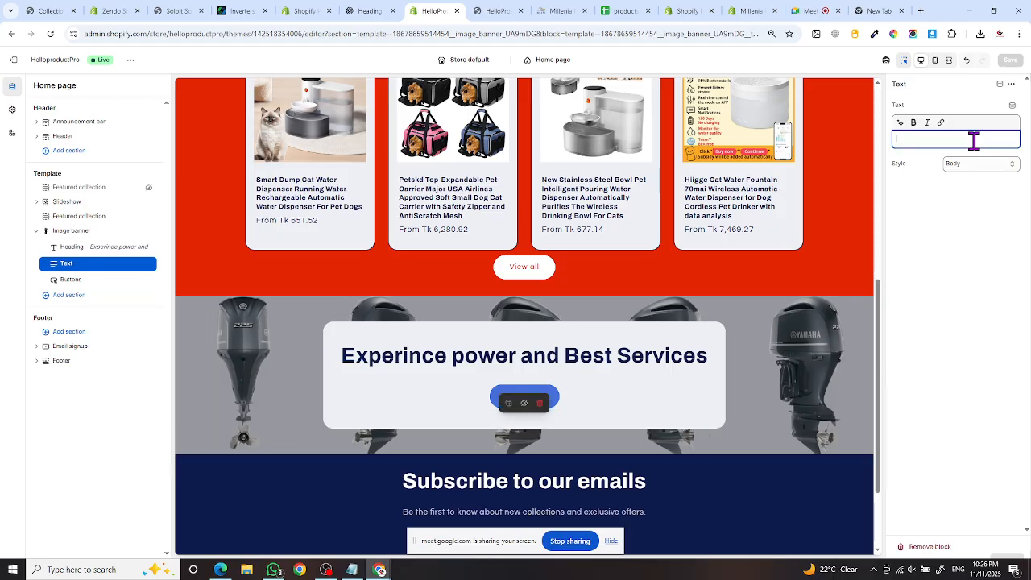
left_click(1011, 62)
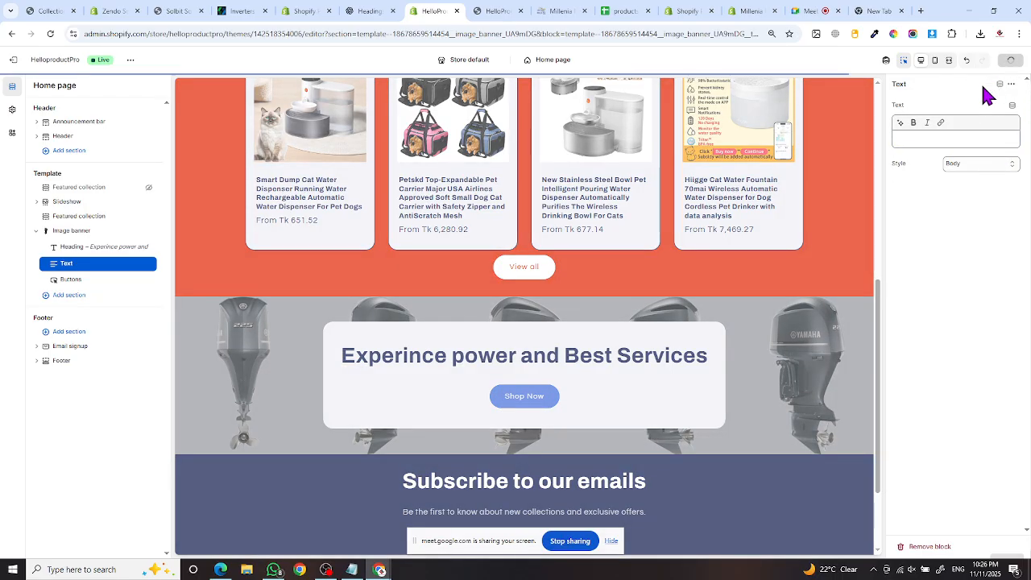
left_click(488, 12)
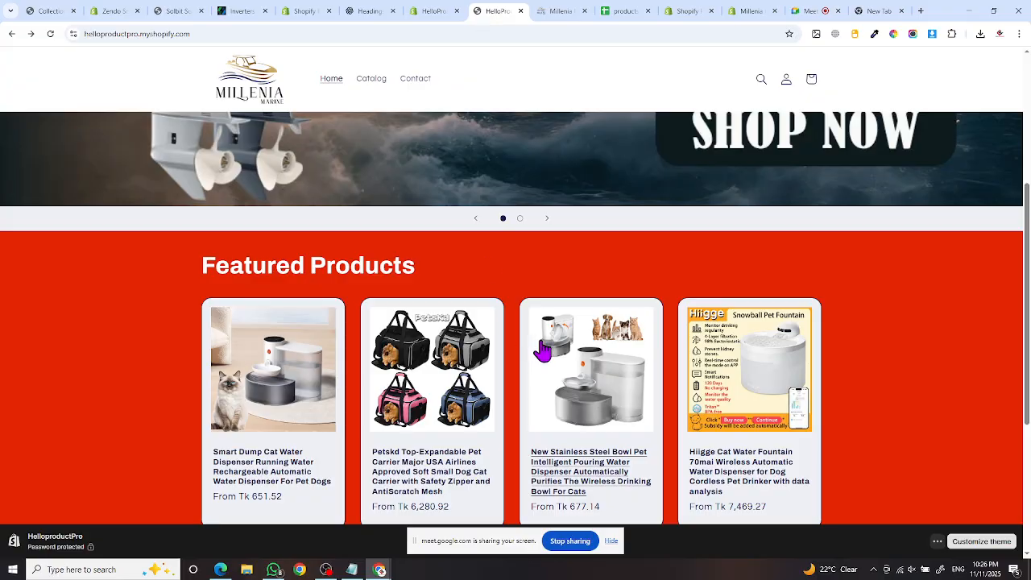
- Compare the HelloPro storefront with the Millenia Marine site, then go back to the theme editor
scroll(547, 343, "down", 3)
scroll(528, 326, "up", 10)
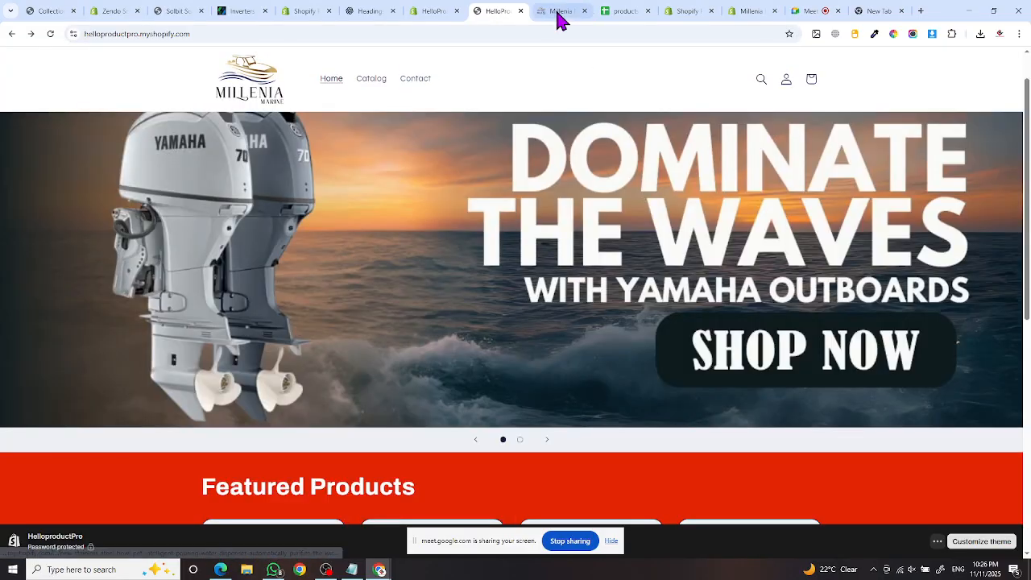
left_click(558, 12)
scroll(501, 240, "down", 5)
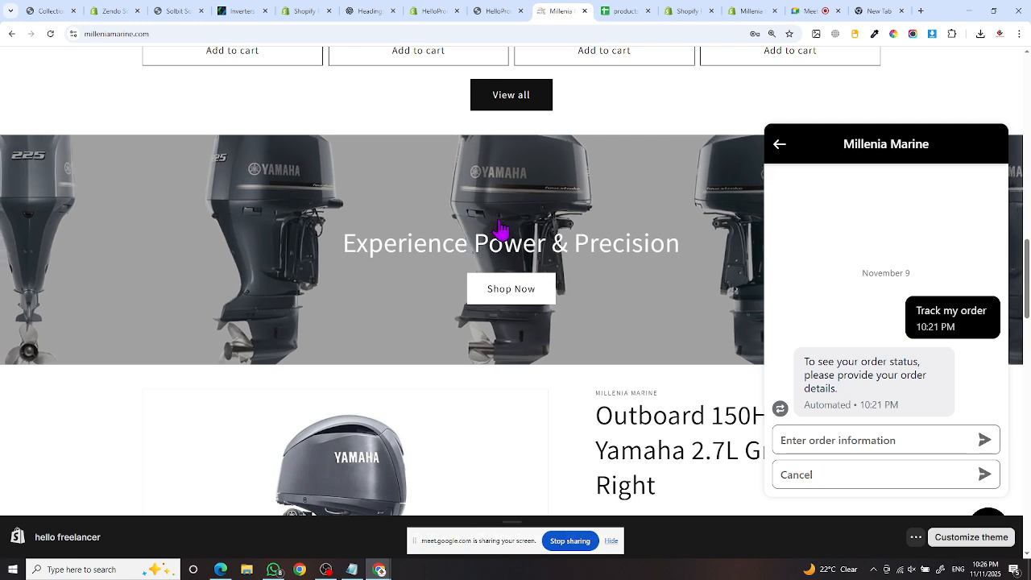
left_click(492, 13)
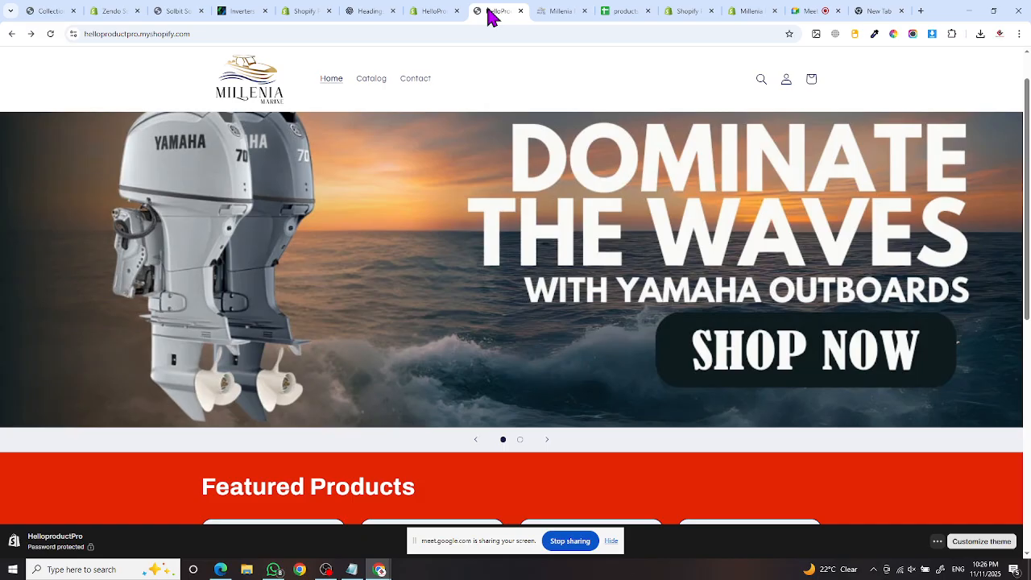
left_click(435, 12)
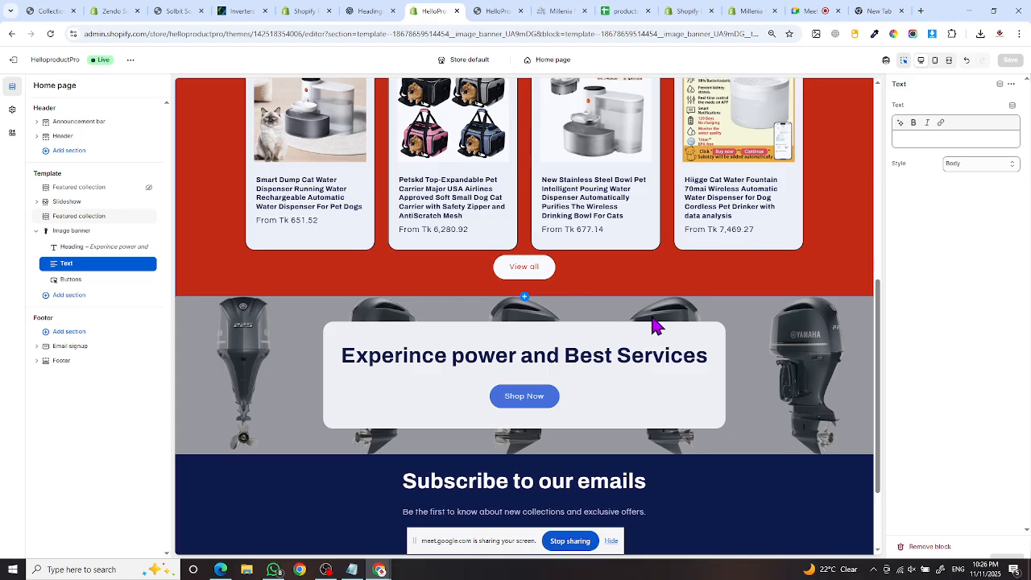
- After trying Fixed background and Zoom in on scroll, set banner animation to Ambient movement
left_click(404, 311)
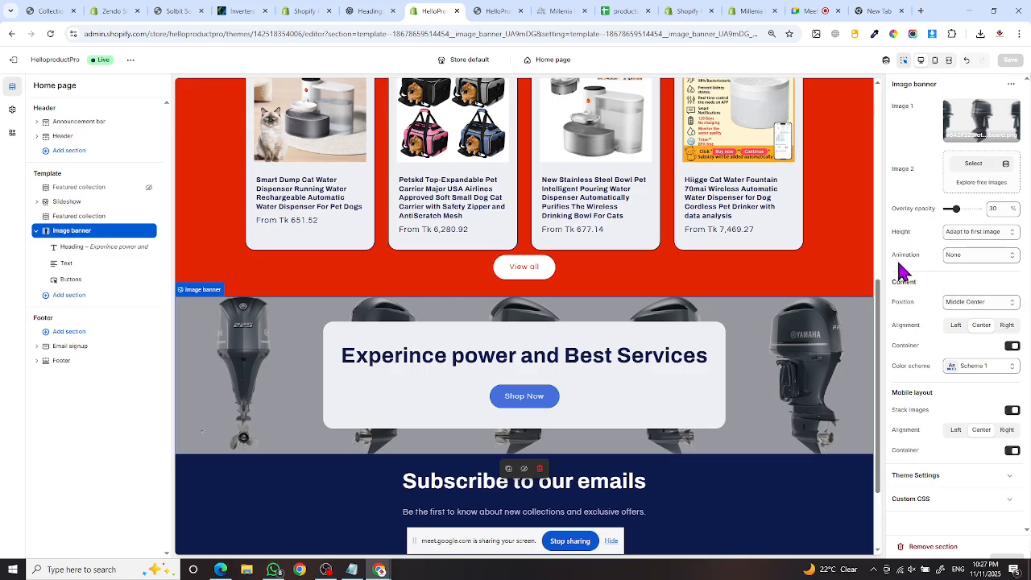
left_click(973, 256)
left_click(975, 283)
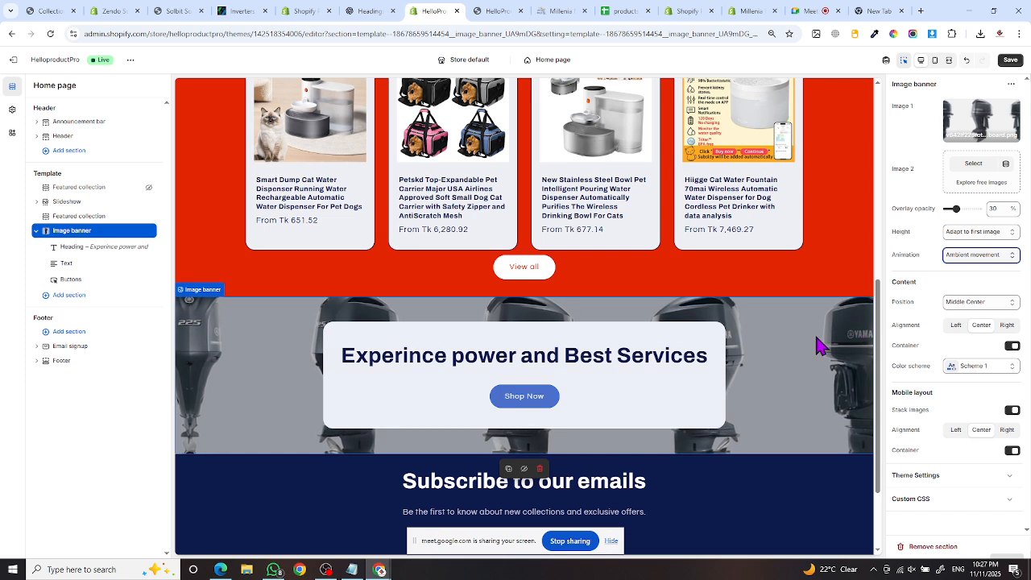
left_click(978, 255)
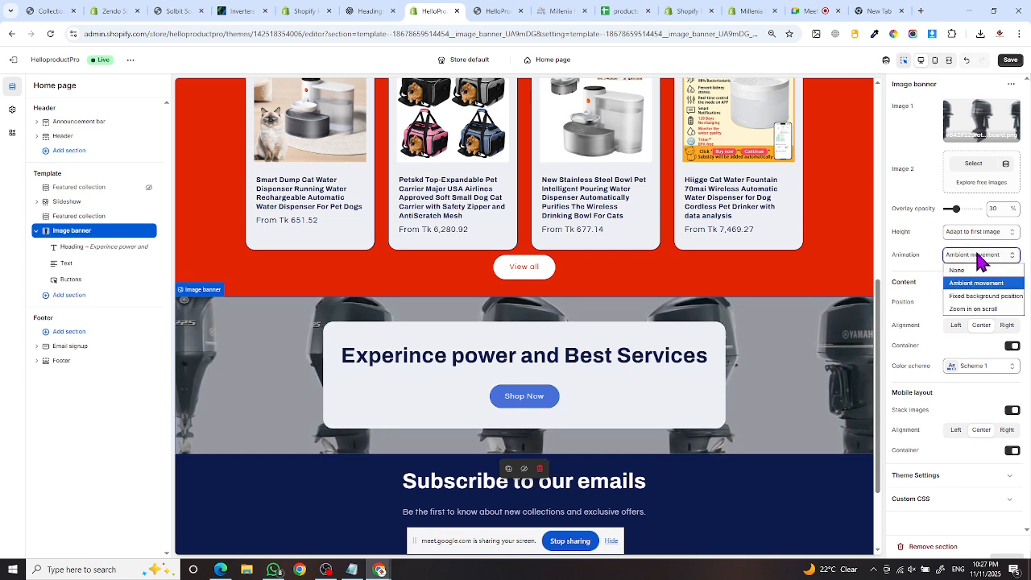
left_click(982, 297)
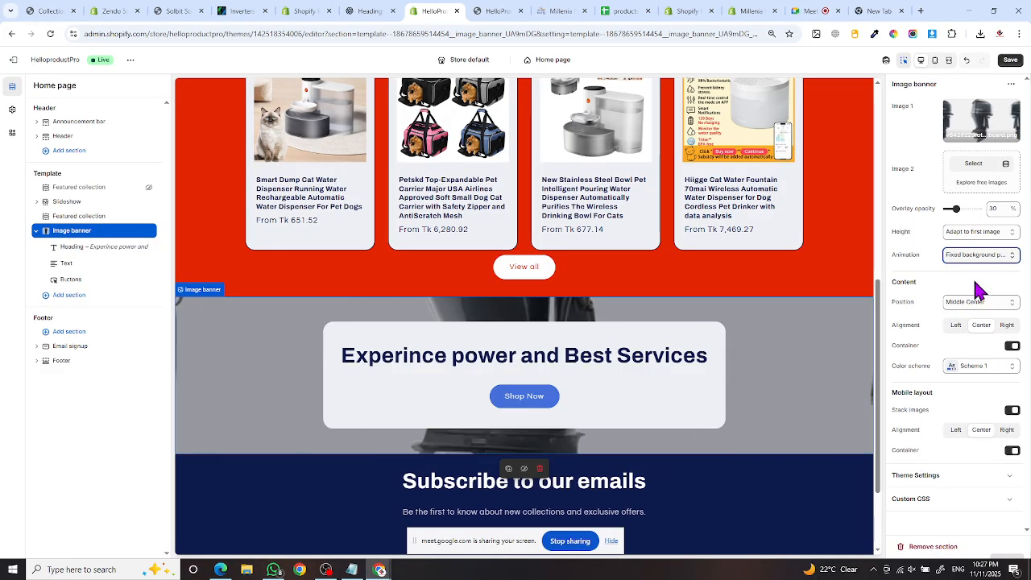
left_click(970, 256)
left_click(979, 317)
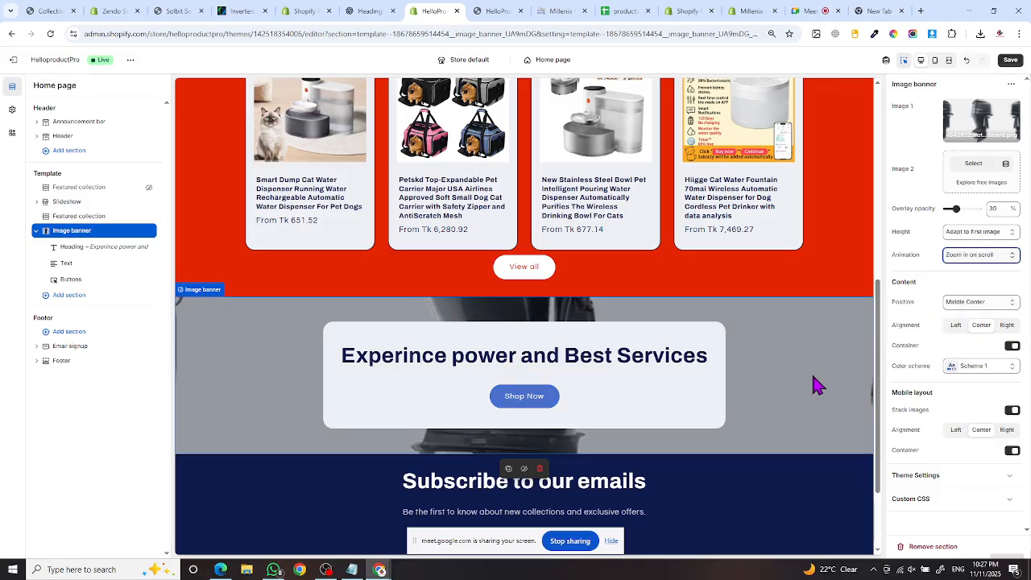
left_click(984, 255)
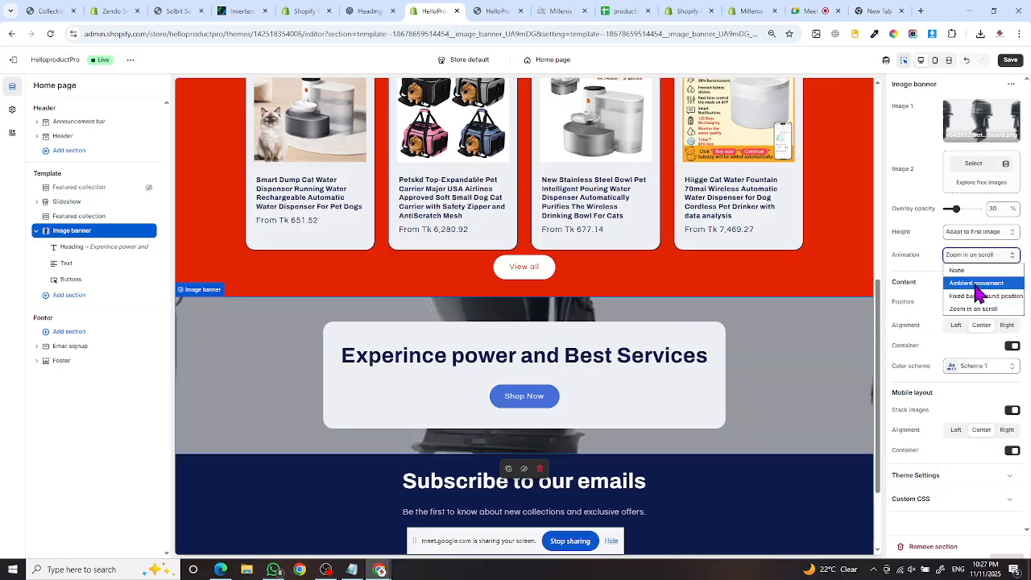
left_click(993, 287)
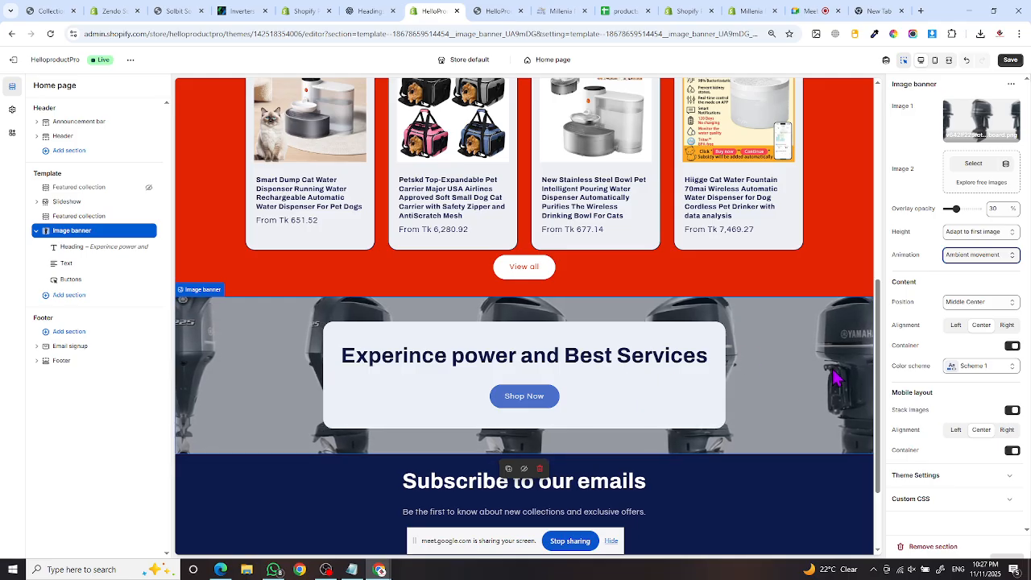
key("ctrl+Tab")
key("ctrl+Tab")
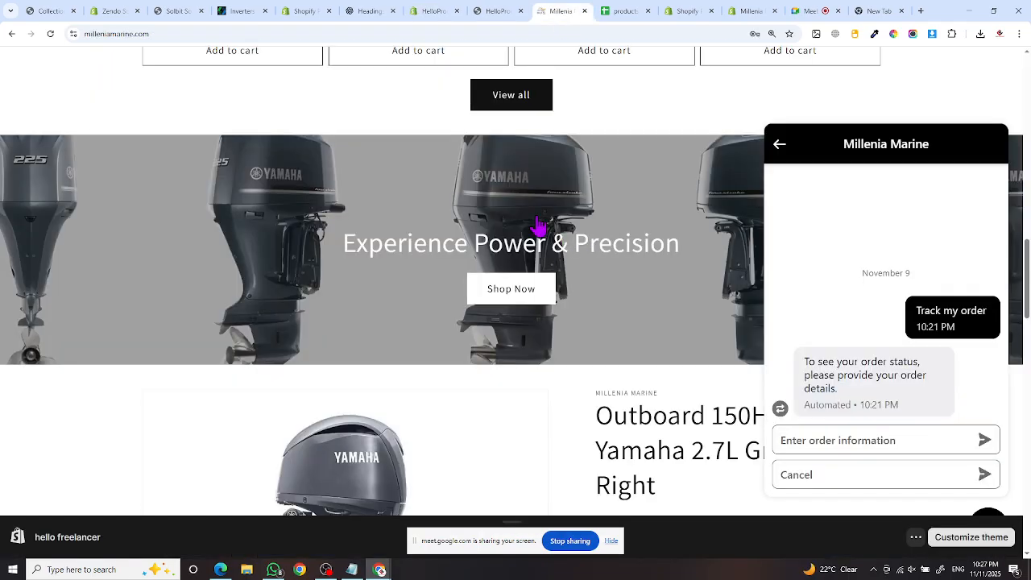
- Scroll through the HelloproductPro live storefront, then return to its theme editor
left_click(499, 15)
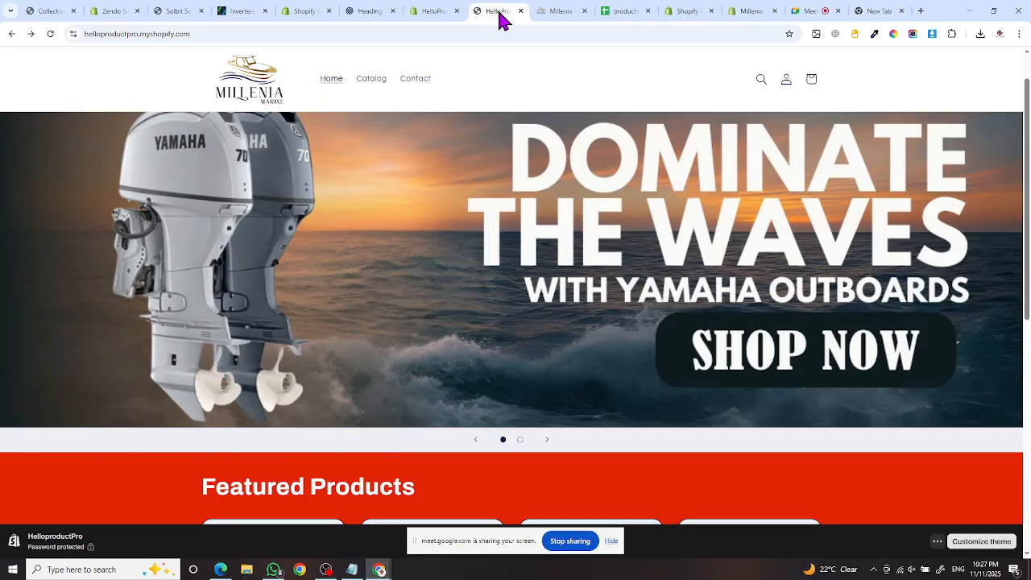
scroll(489, 269, "down", 3)
left_click(425, 12)
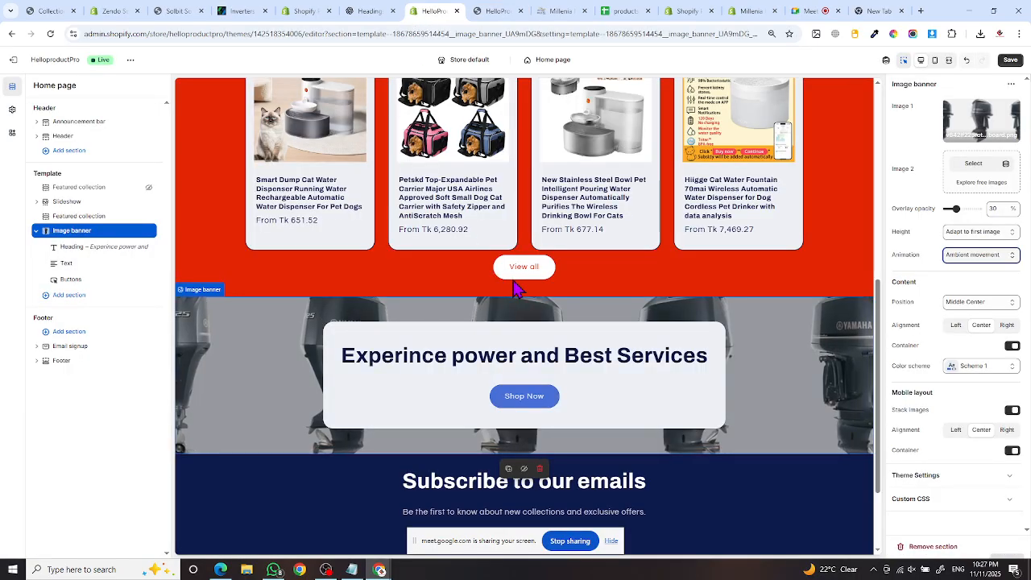
scroll(484, 270, "down", 1)
- Compare the Millenia Marine storefront banner against the HelloproductPro theme editor, ending on the editor
left_click(555, 16)
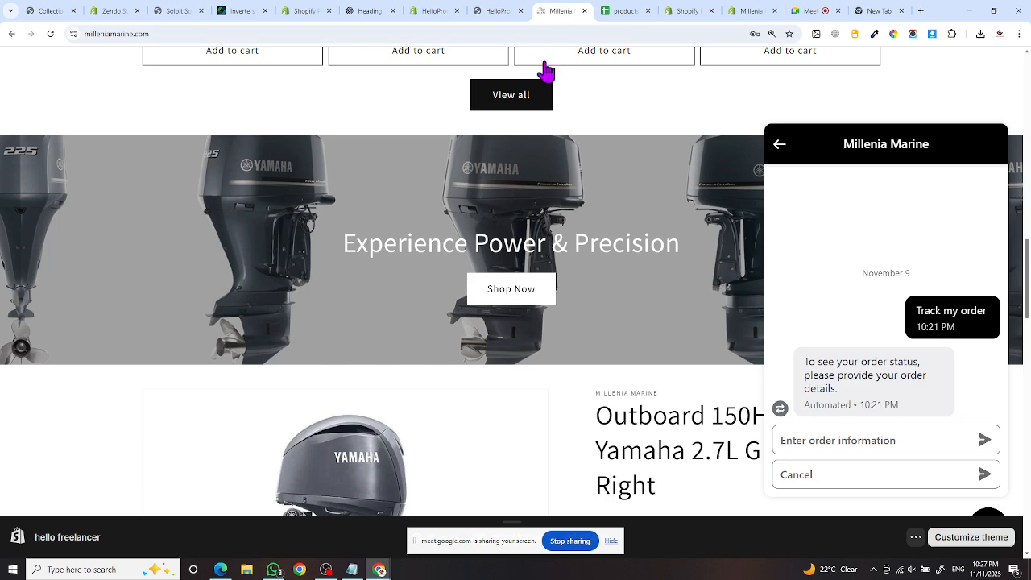
scroll(564, 306, "down", 3)
scroll(531, 313, "up", 1)
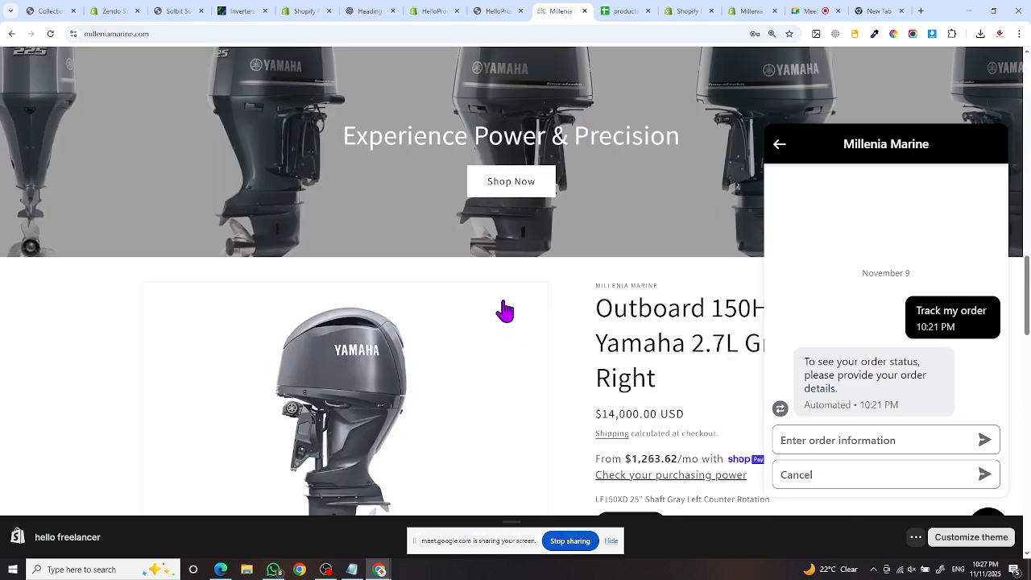
scroll(506, 312, "up", 4)
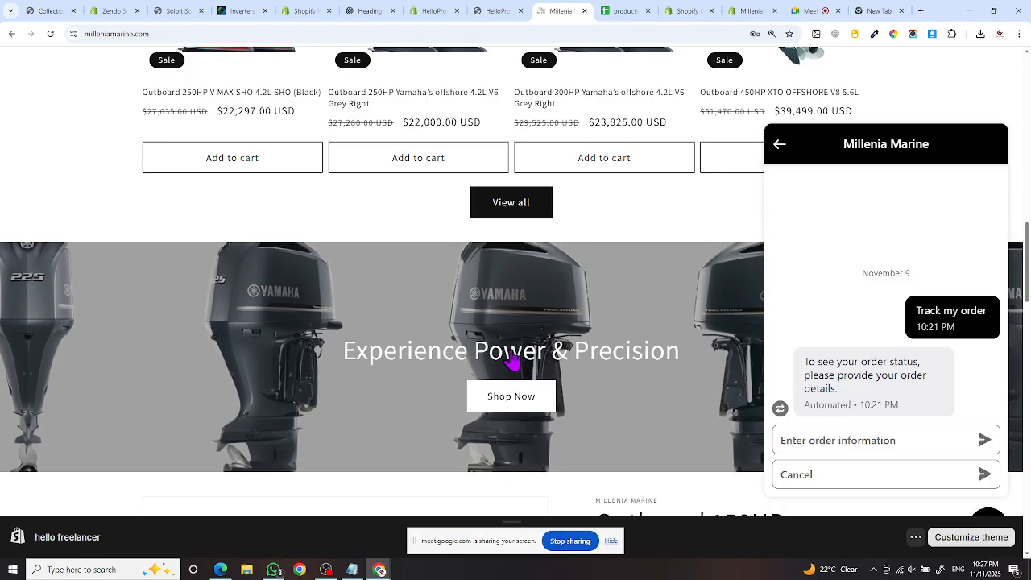
left_click(426, 11)
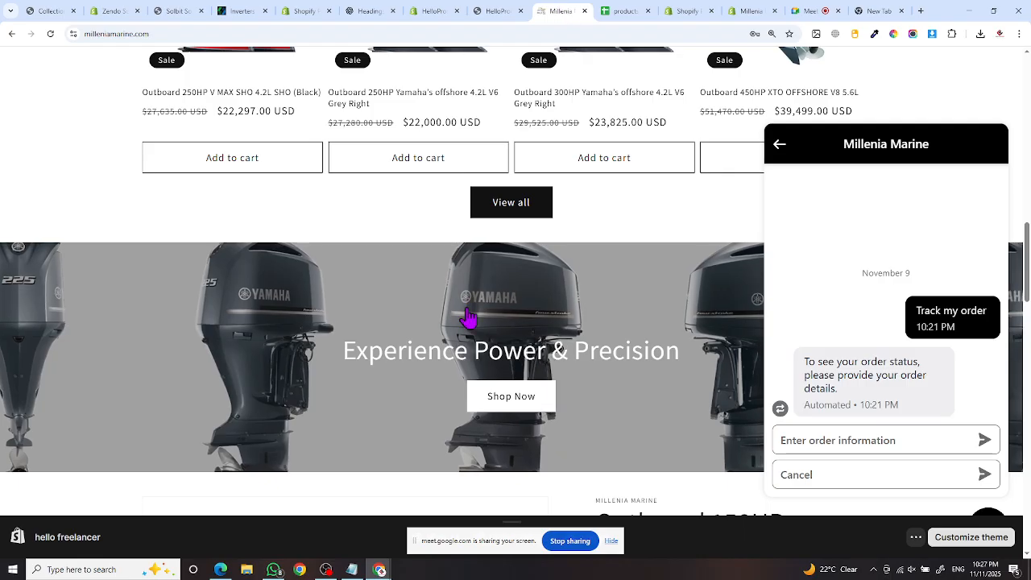
left_click(562, 11)
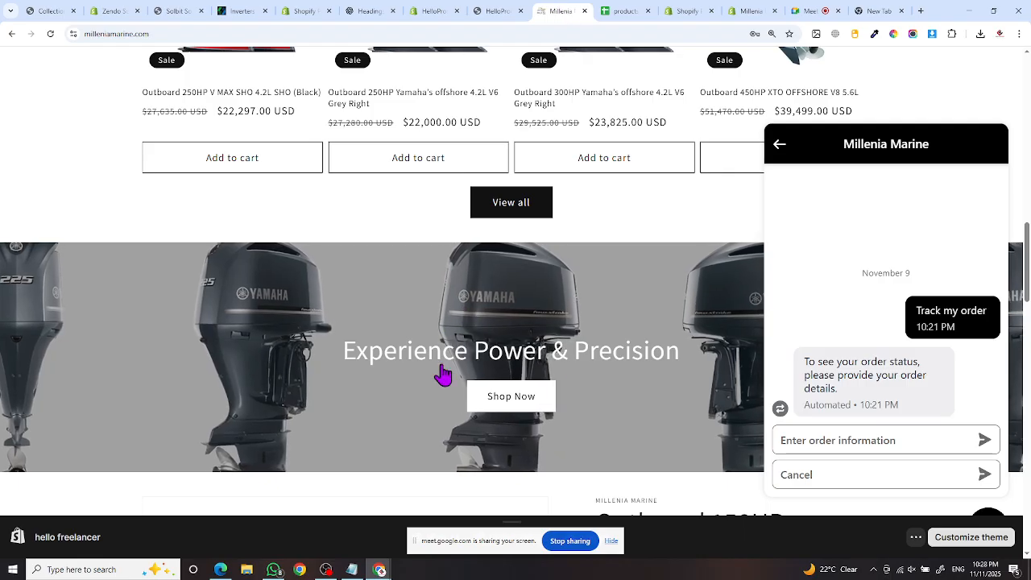
left_click(426, 10)
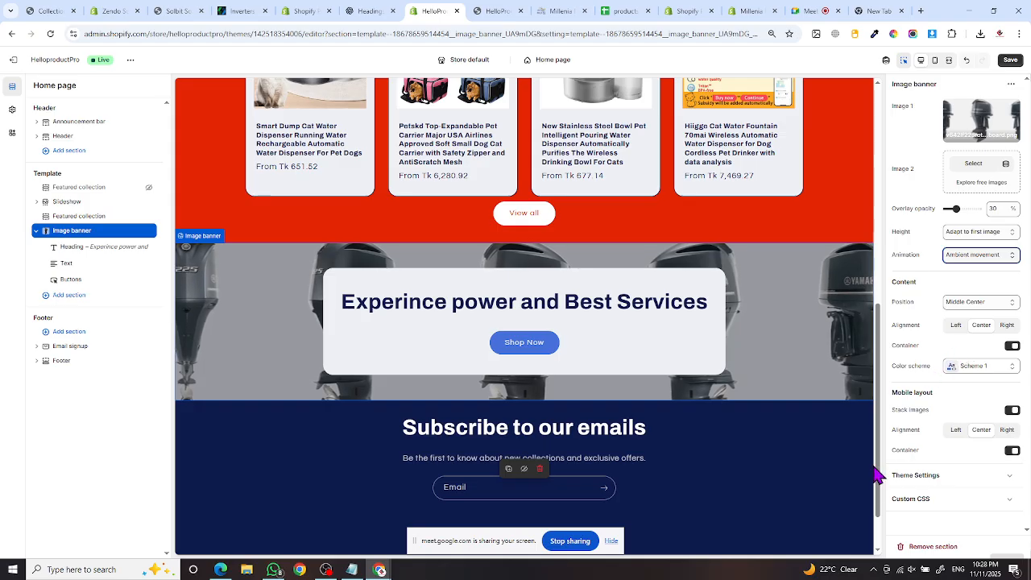
- Switch the Image banner's Mobile layout Container toggle off and save the theme
left_click(1012, 453)
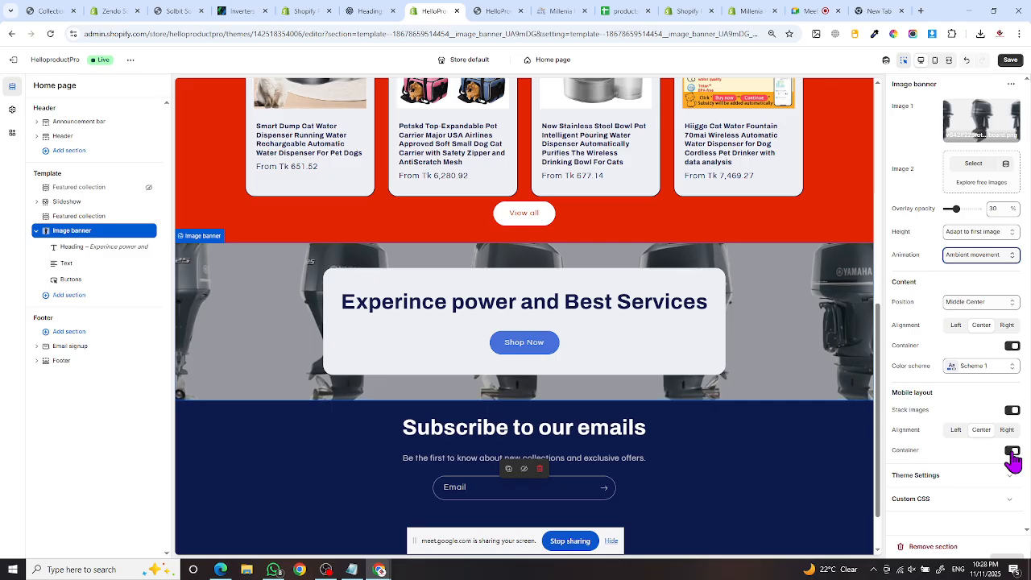
left_click(1012, 452)
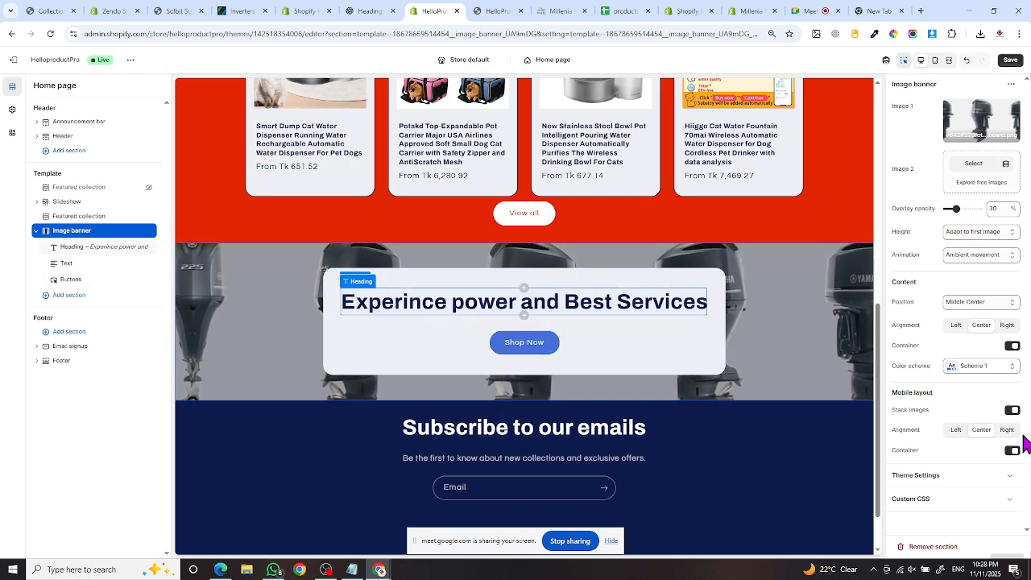
left_click(1008, 453)
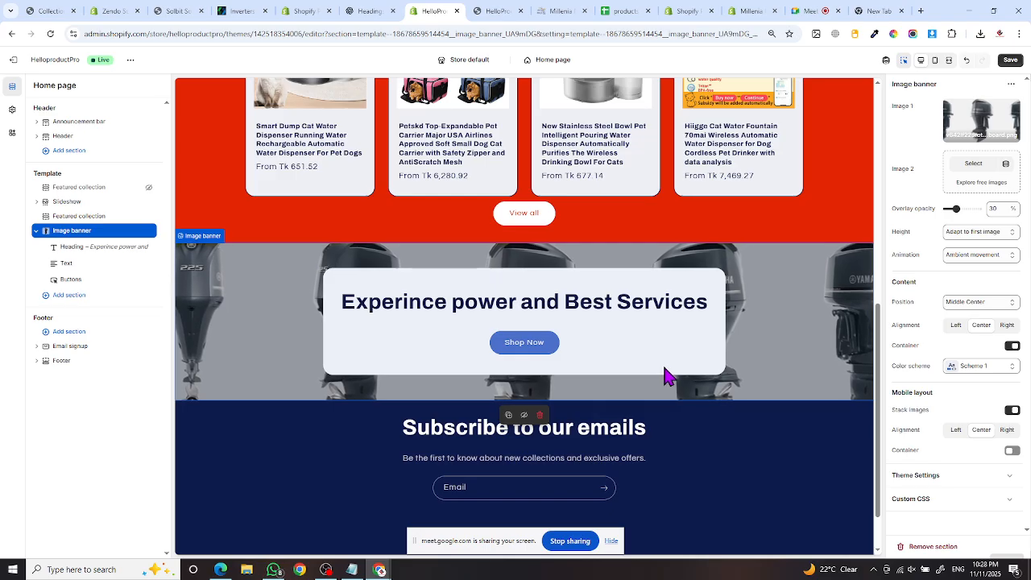
left_click(1010, 65)
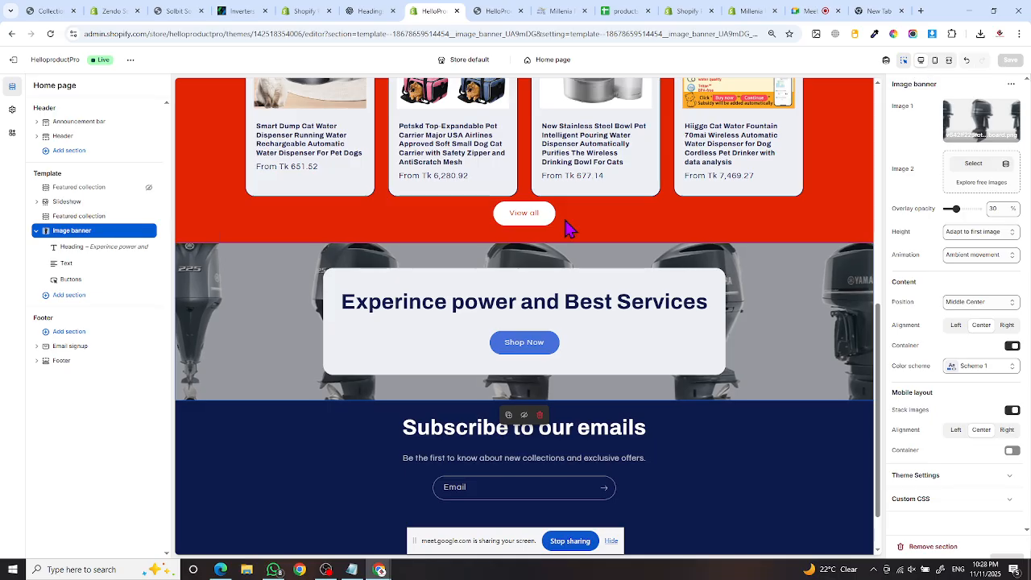
- Switch the editor preview to mobile width and scroll down to the banner and back
left_click(935, 61)
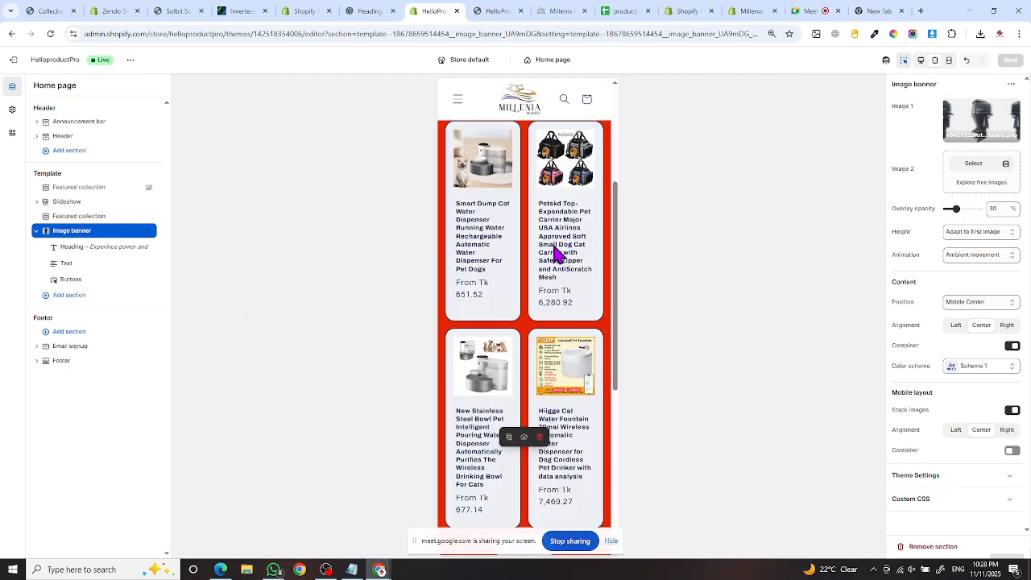
scroll(541, 274, "down", 7)
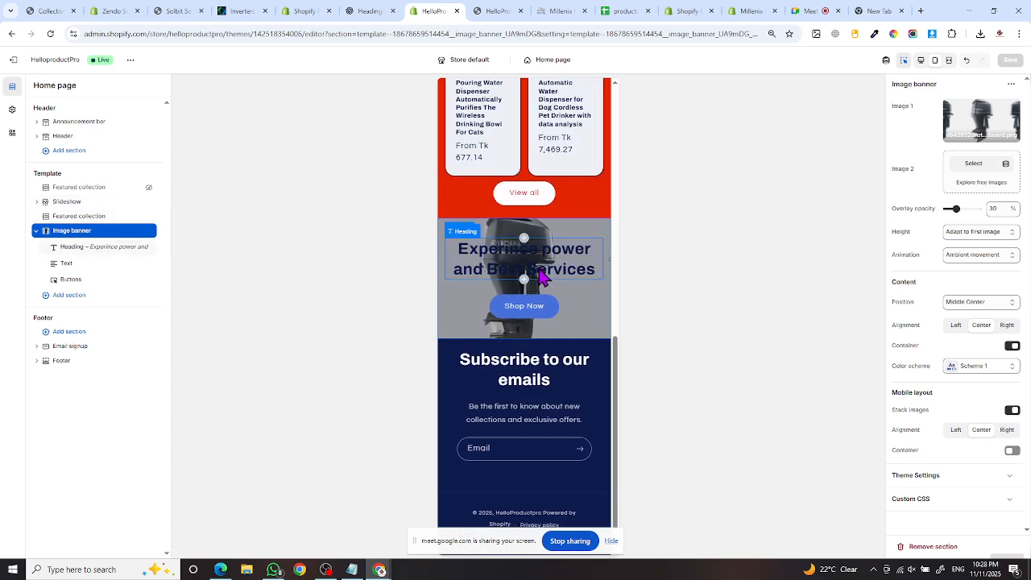
scroll(542, 276, "up", 8)
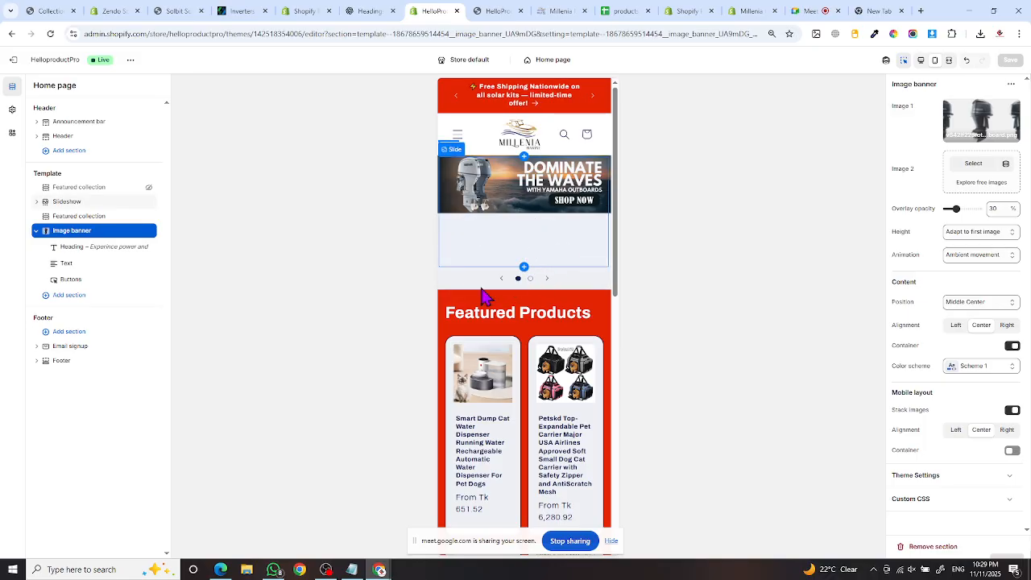
- Return to desktop preview, turn Mobile layout Container back on, and Content Container off
left_click(921, 61)
scroll(648, 257, "down", 4)
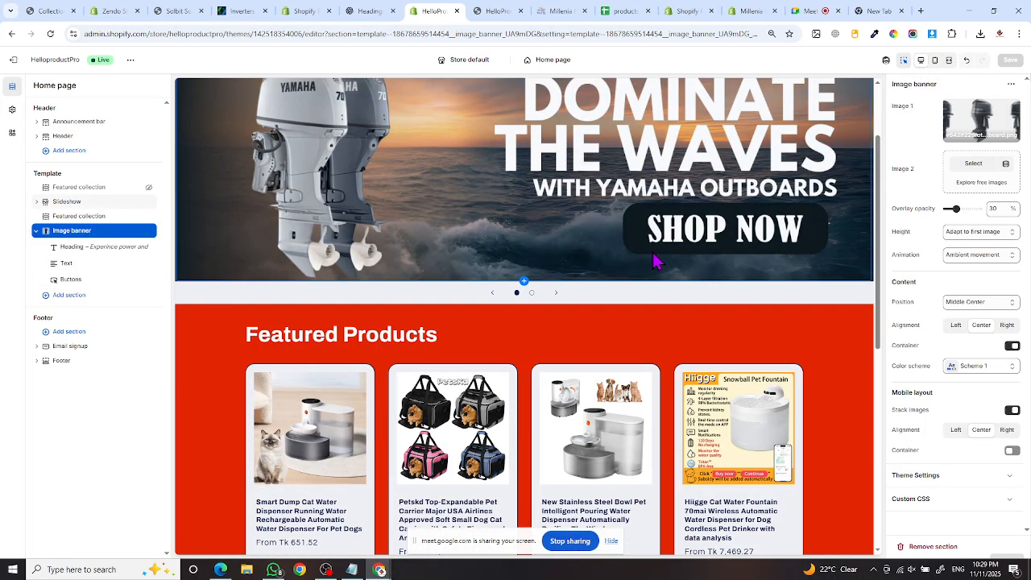
scroll(654, 262, "down", 3)
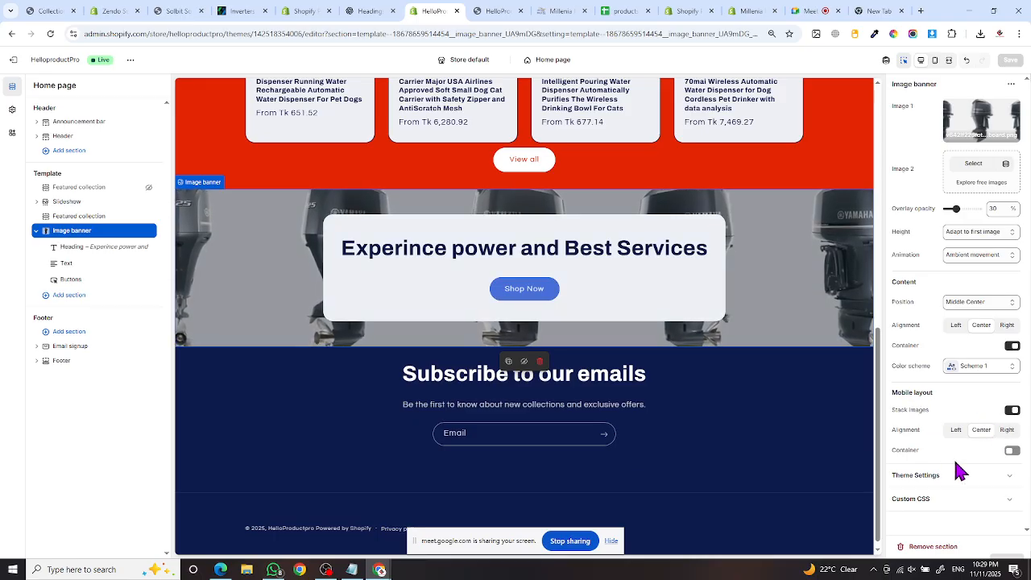
left_click(1012, 451)
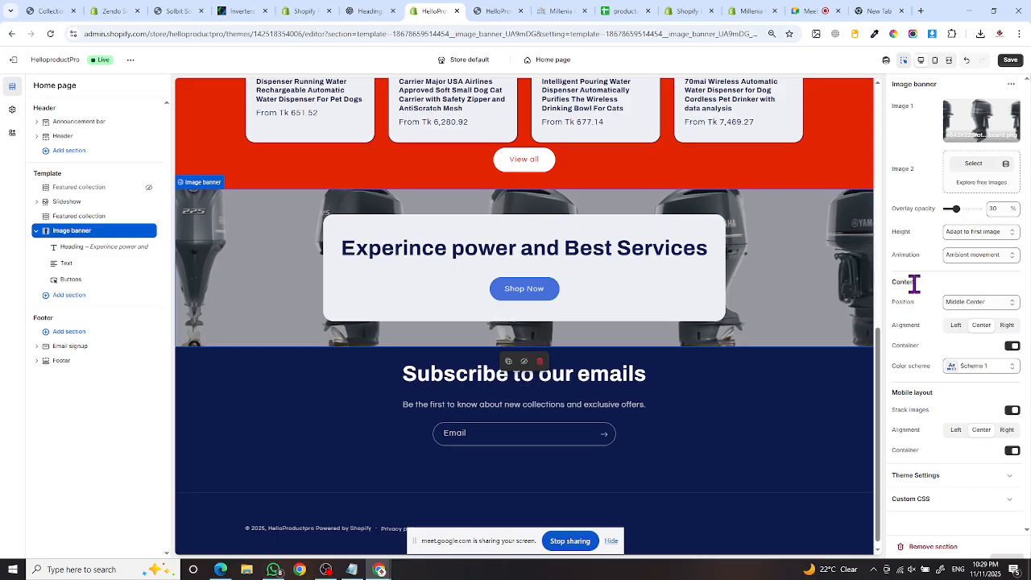
left_click(1010, 347)
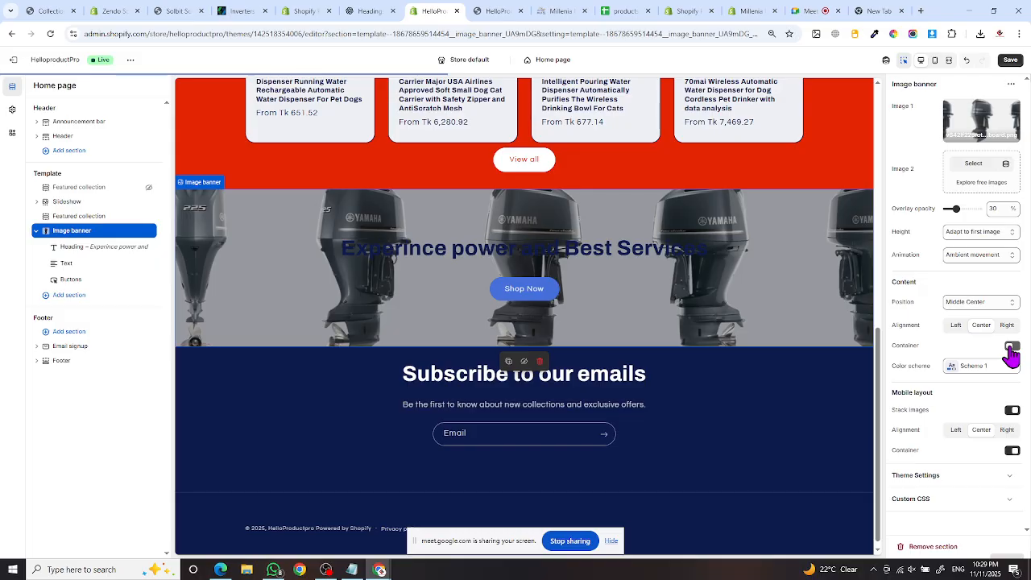
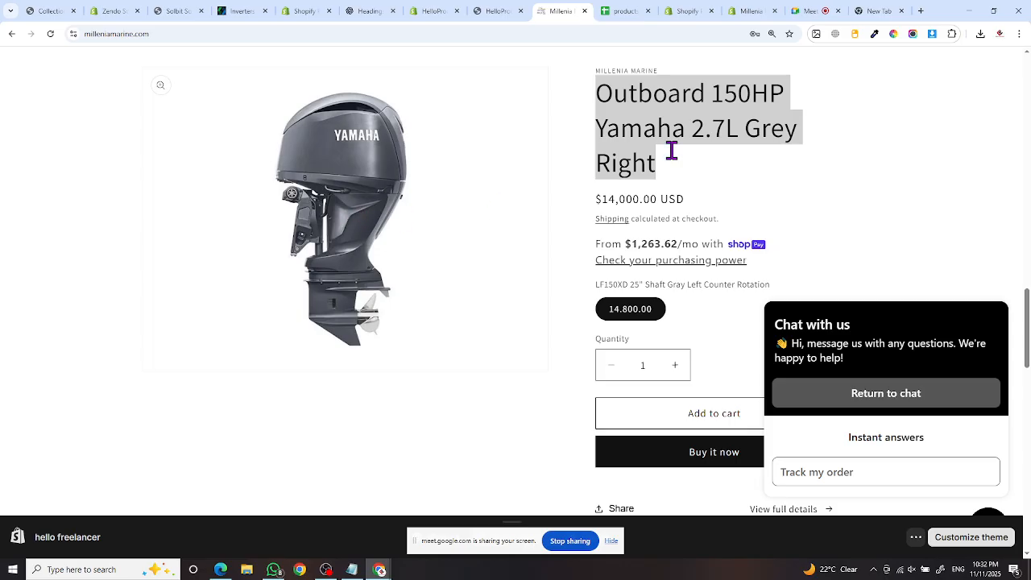
- Highlight the reference outboard's title and price on Millenia Marine, scroll the page, then return to the editor
left_click(663, 159)
left_click_drag(662, 167, 599, 101)
left_click_drag(693, 208, 661, 220)
scroll(667, 255, "down", 1)
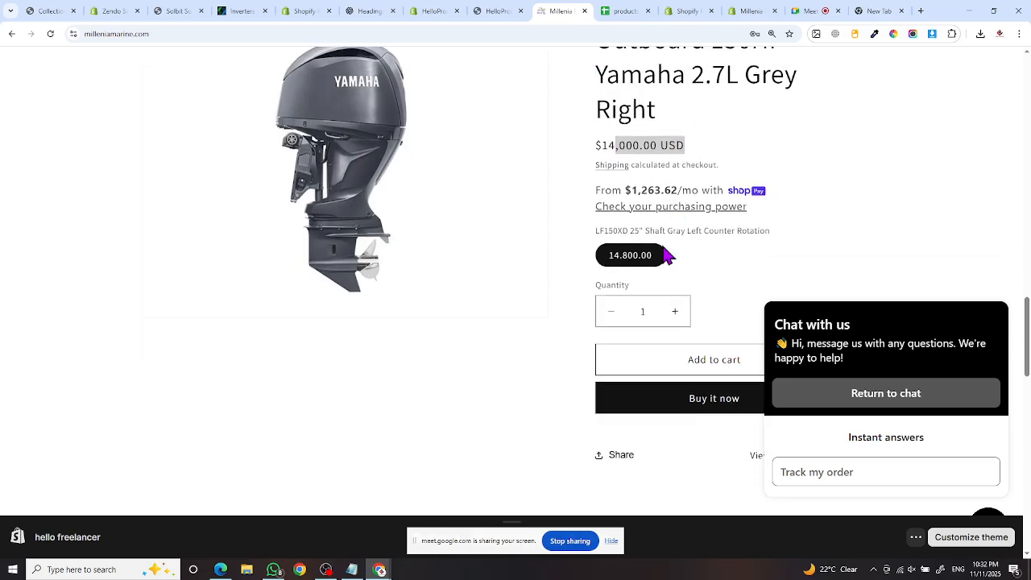
left_click_drag(786, 239, 650, 271)
scroll(660, 269, "down", 4)
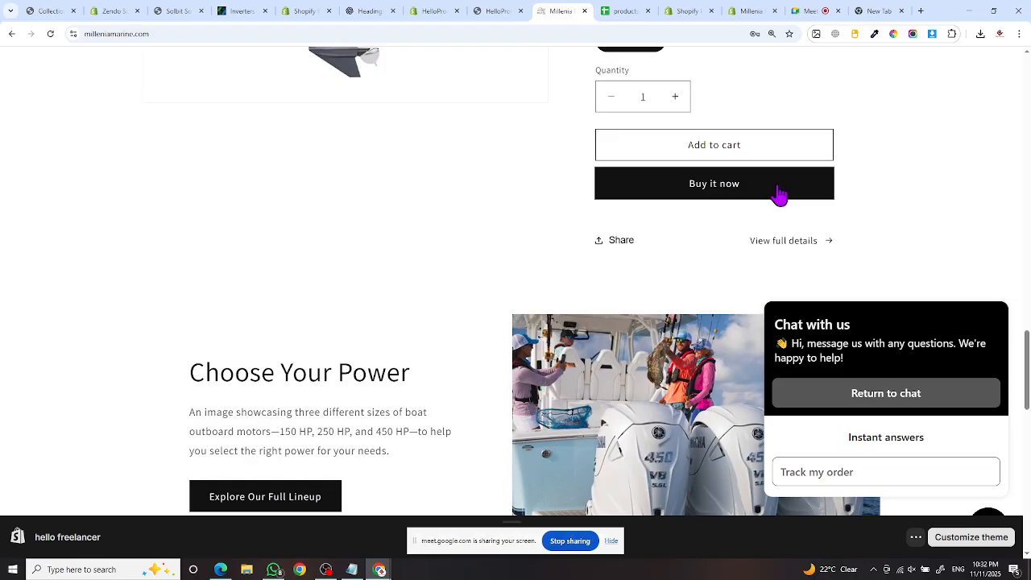
scroll(679, 173, "up", 10)
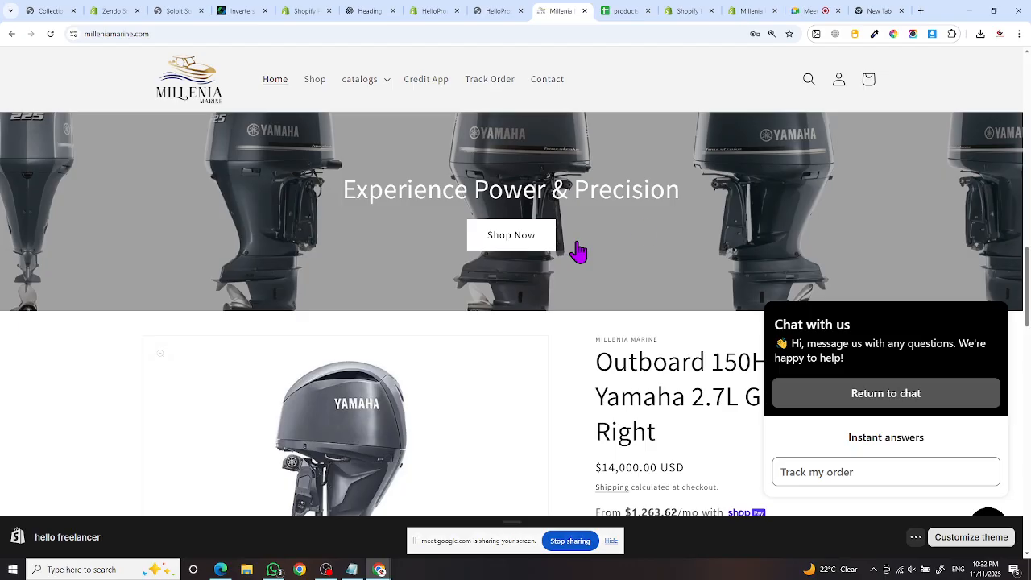
scroll(627, 233, "down", 3)
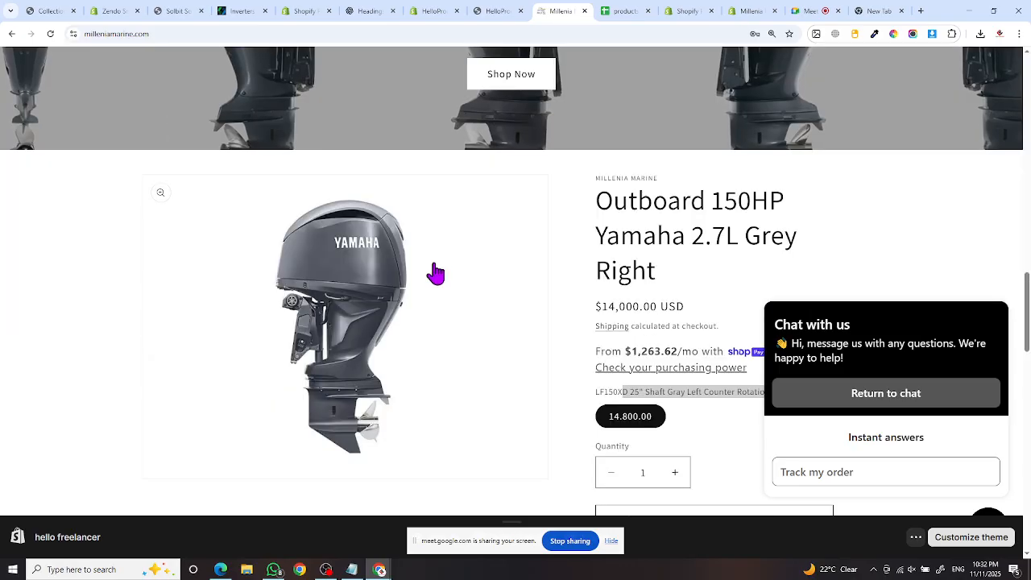
scroll(435, 274, "down", 2)
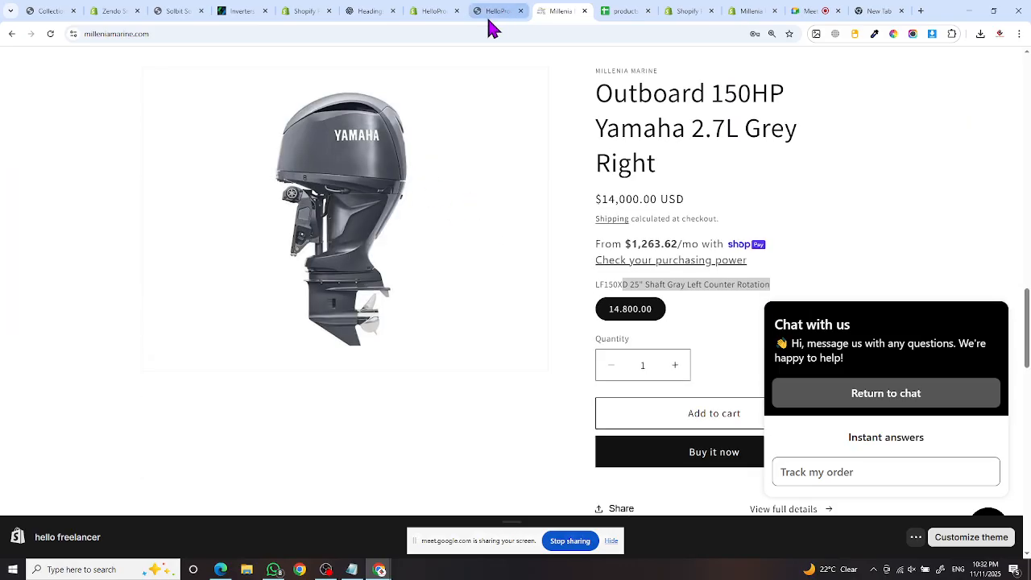
left_click(432, 11)
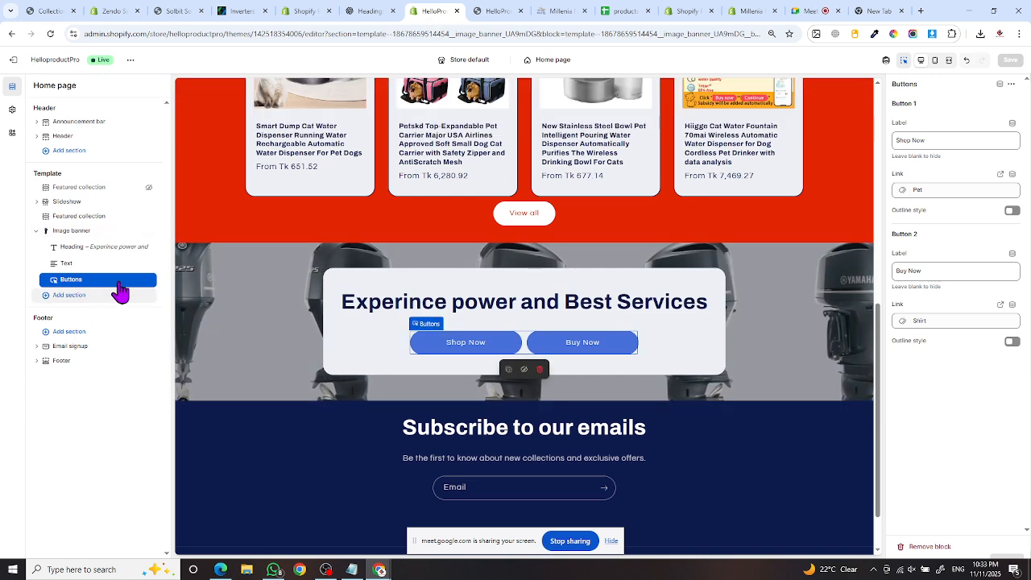
left_click(156, 294)
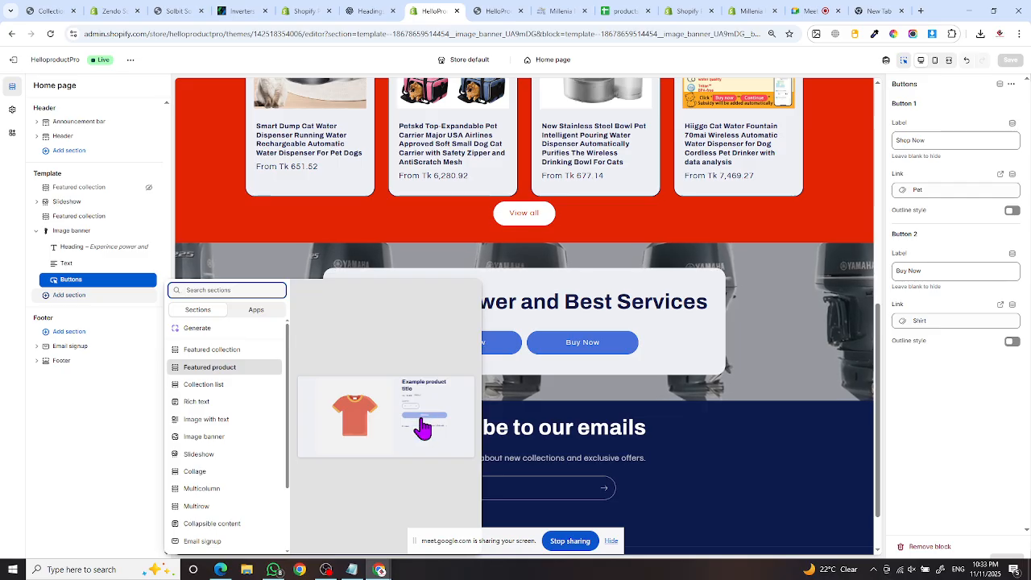
left_click(563, 12)
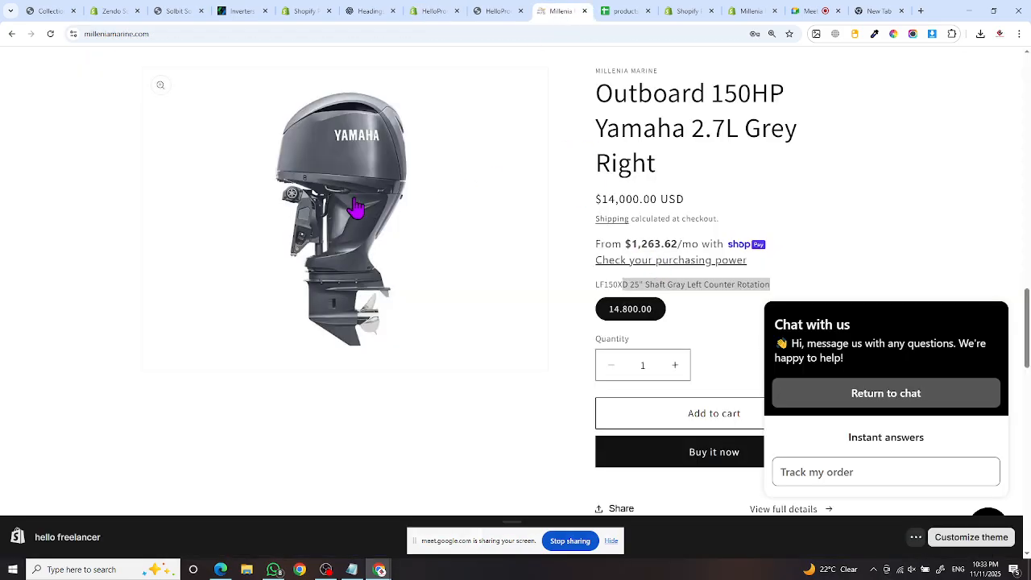
left_click_drag(600, 93, 686, 128)
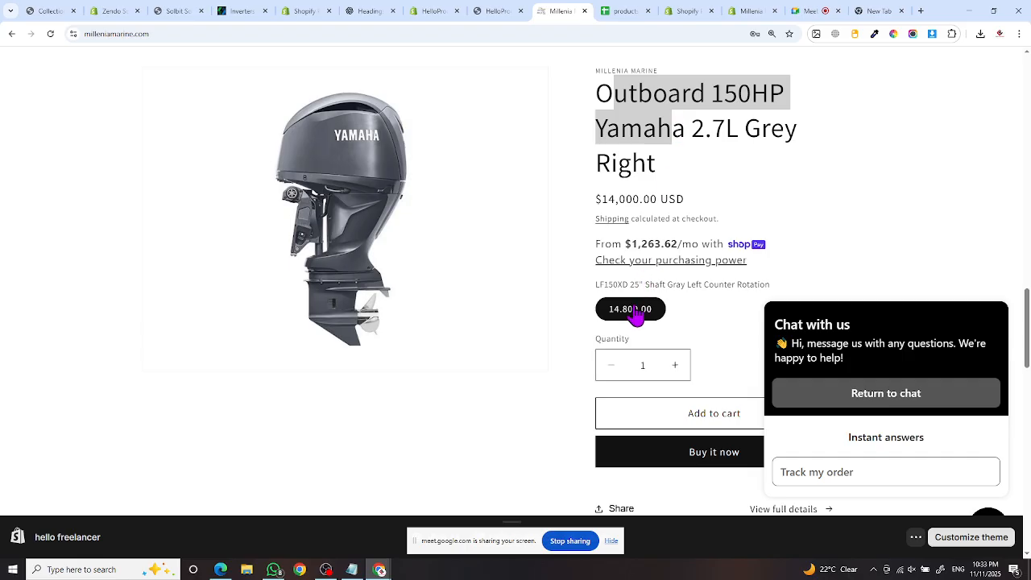
scroll(660, 354, "down", 1)
scroll(585, 213, "up", 1)
left_click(417, 11)
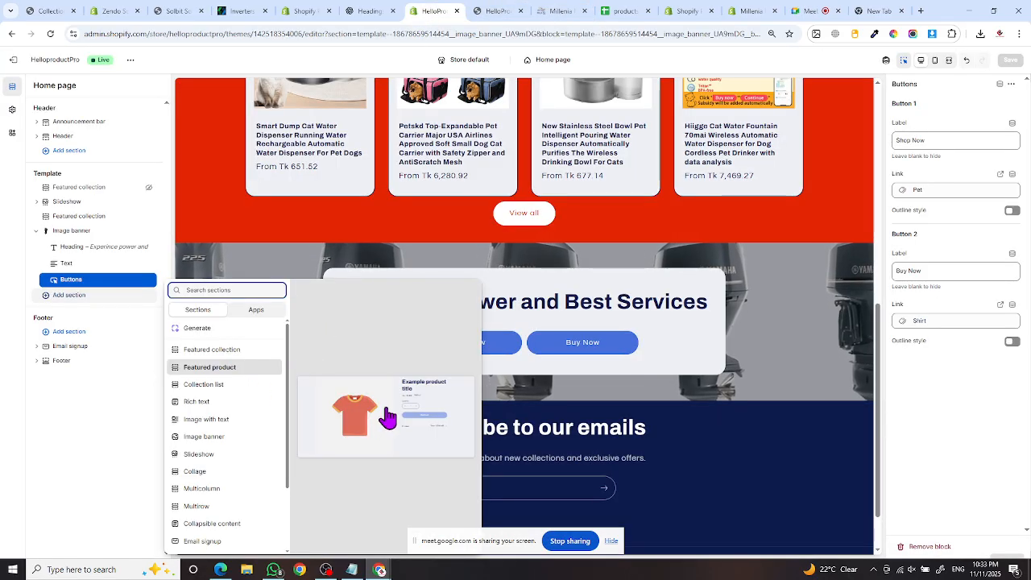
key("Escape")
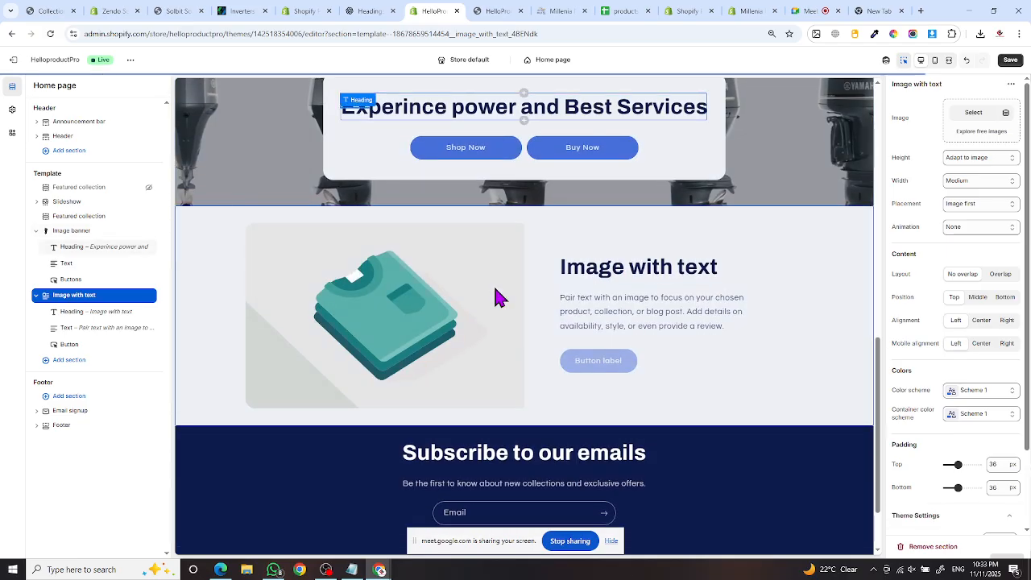
left_click(966, 59)
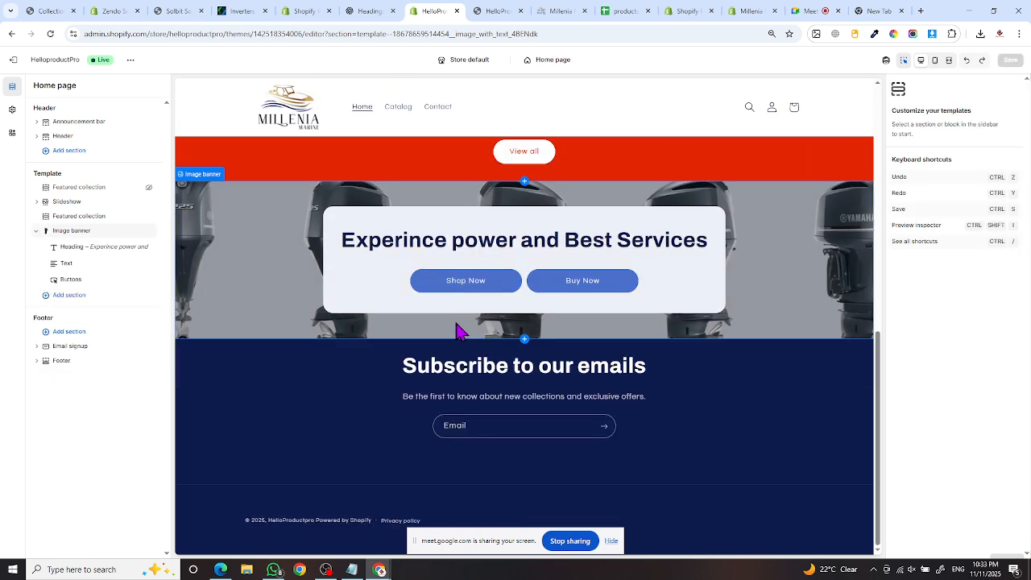
left_click(71, 295)
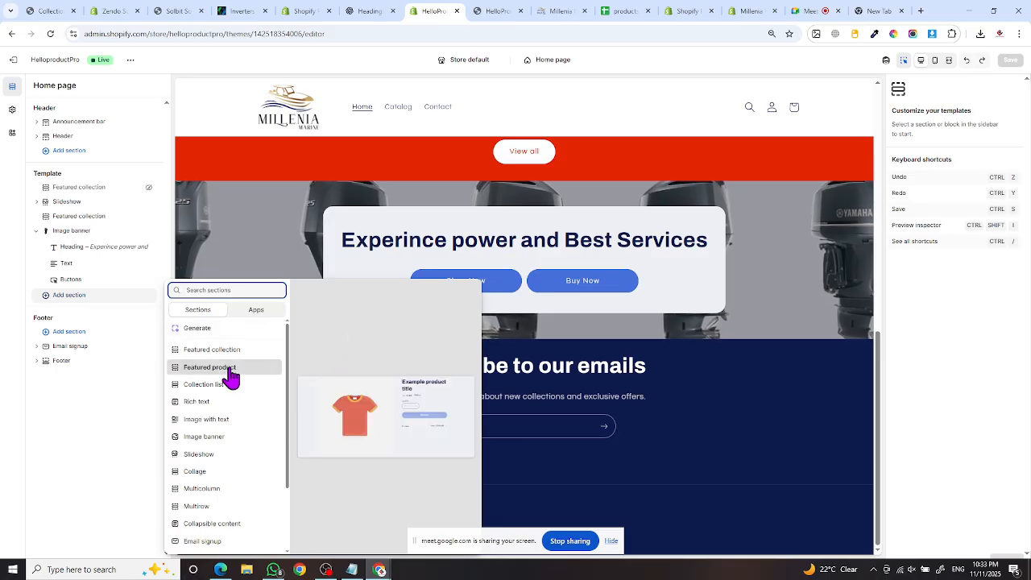
key("Escape")
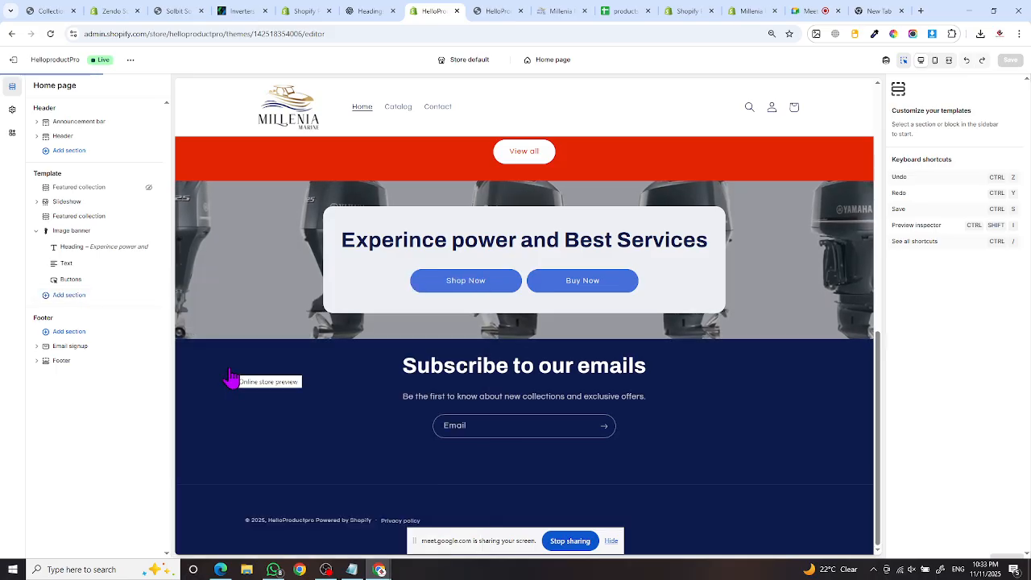
- Glance over the Millenia Marine outboard page again, then go back to the HelloproductPro editor
left_click(559, 11)
scroll(524, 302, "up", 1)
scroll(532, 306, "down", 2)
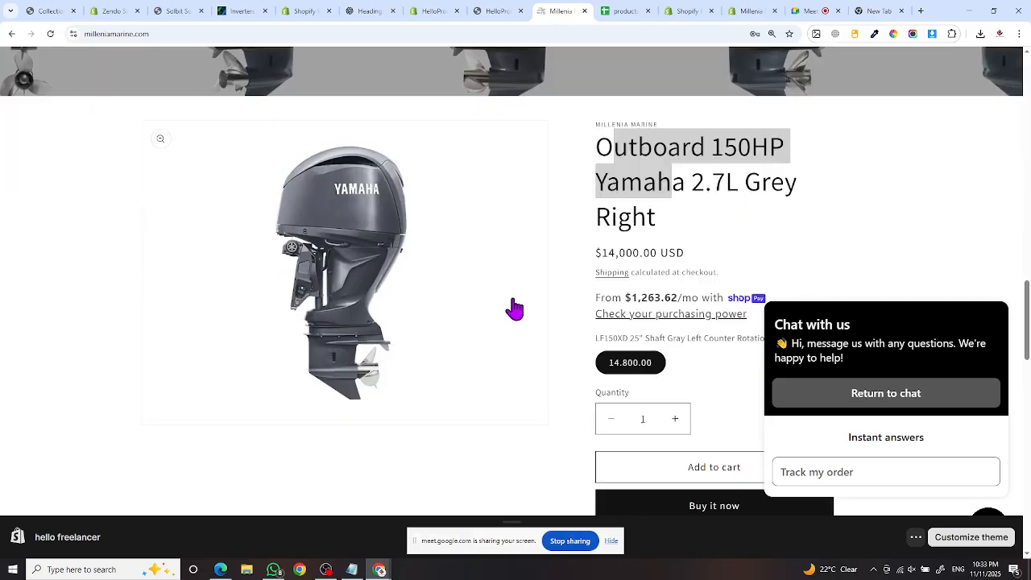
left_click(430, 11)
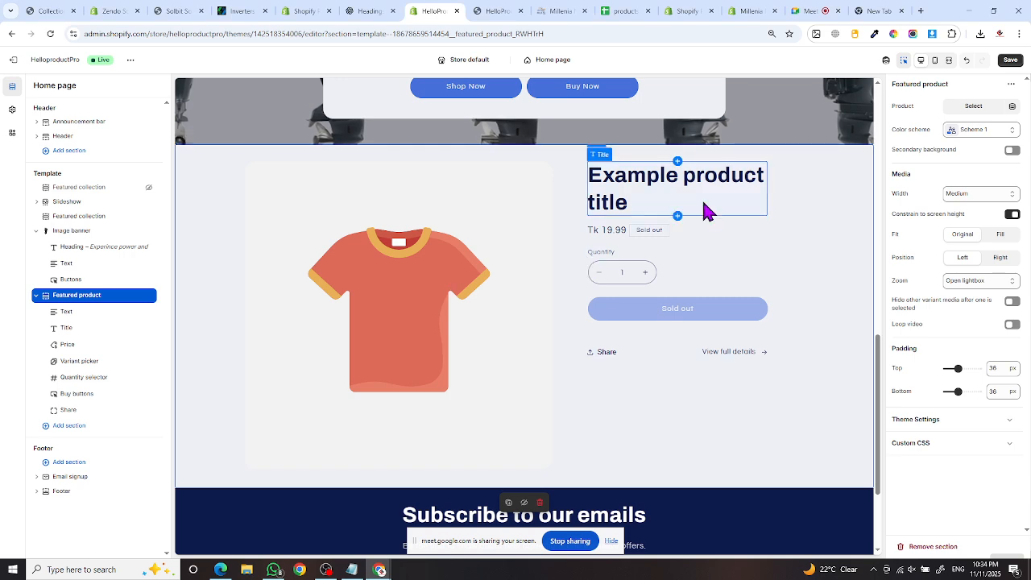
- Choose ARC Embroidery Alpha SV from the product list as the featured product
left_click(970, 108)
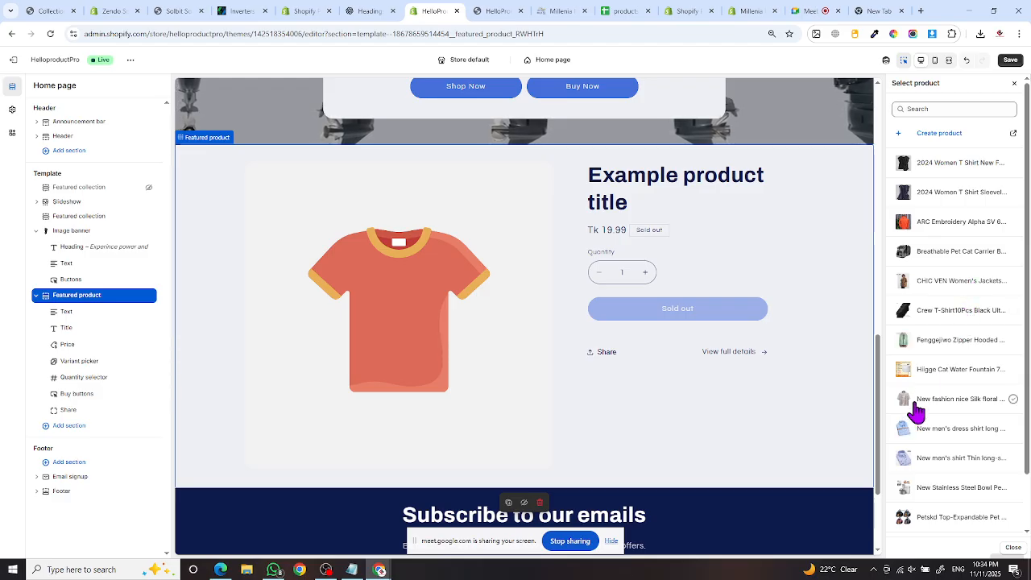
scroll(962, 440, "down", 1)
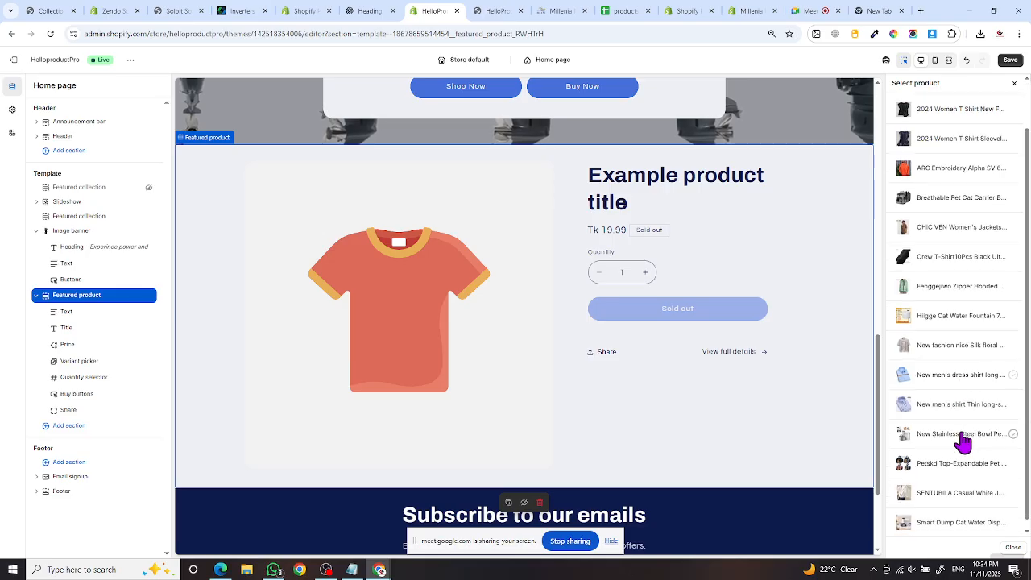
scroll(961, 431, "down", 1)
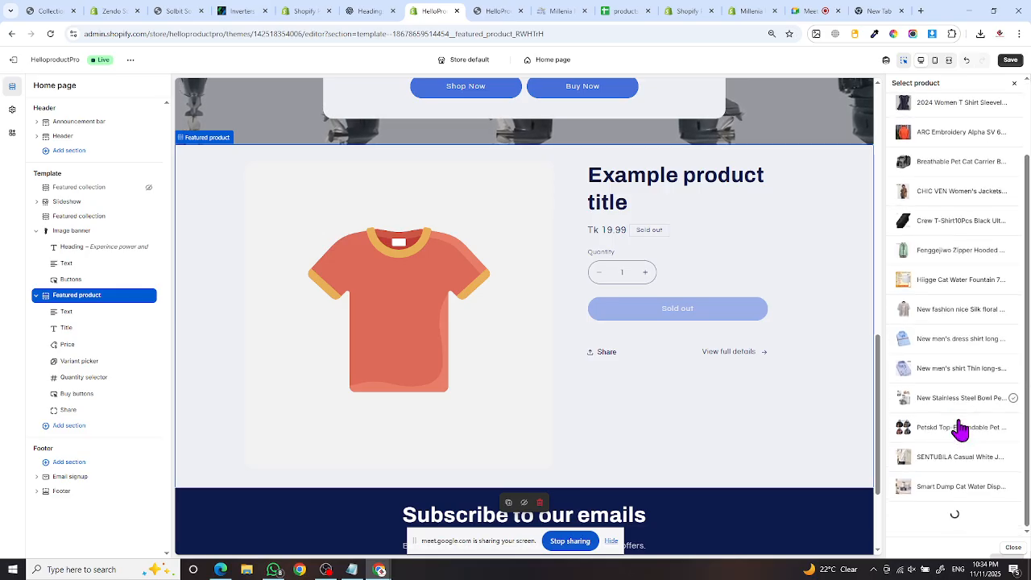
scroll(960, 431, "down", 1)
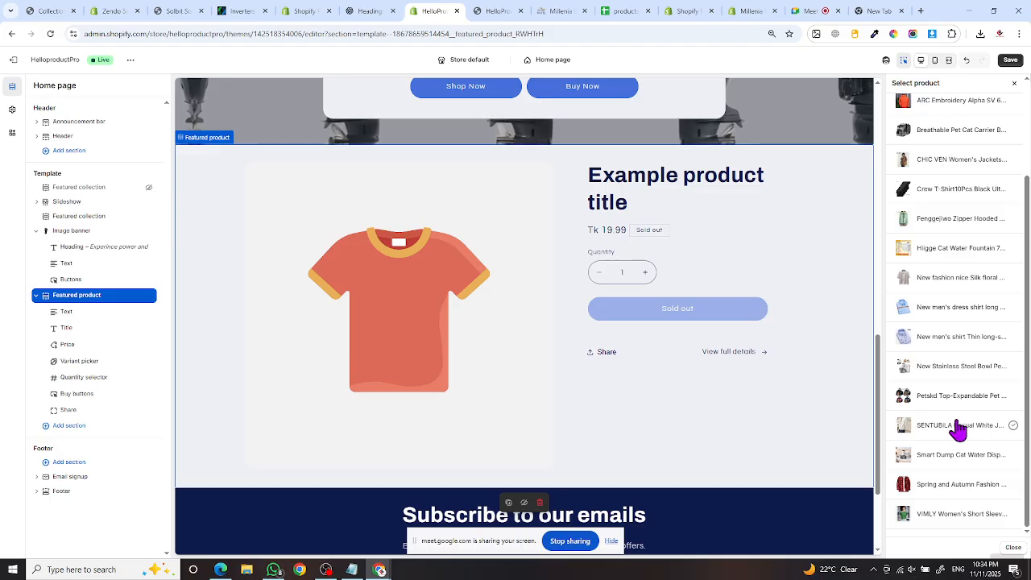
scroll(959, 431, "up", 2)
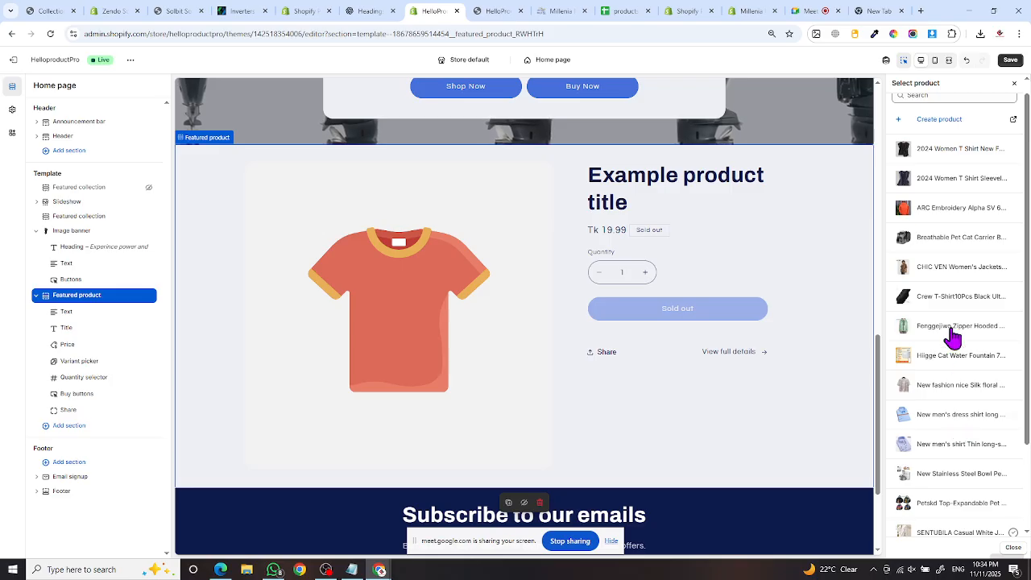
left_click(923, 211)
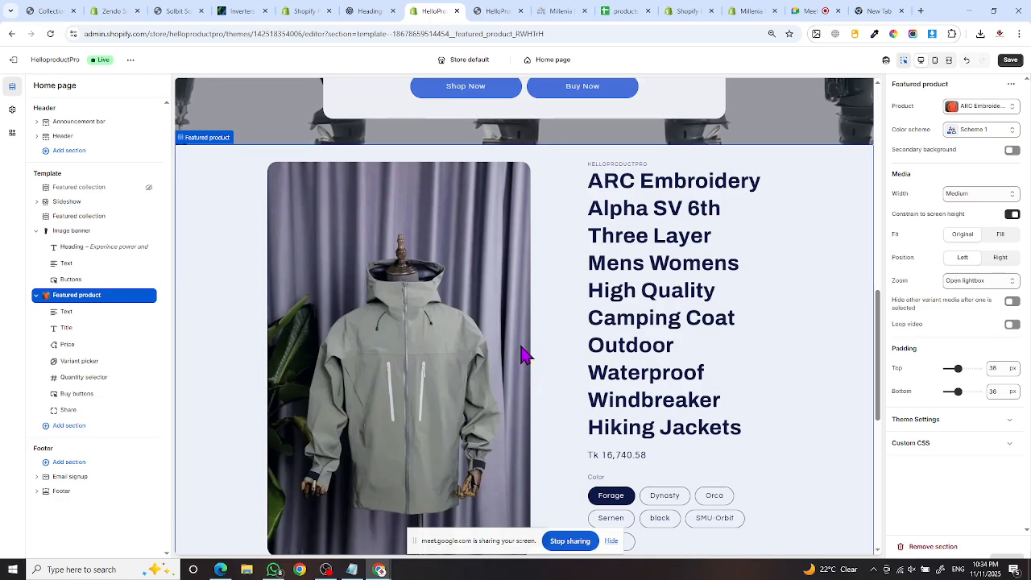
- Scroll the preview and try the featured jacket's Dynasty colour variant
scroll(522, 354, "down", 1)
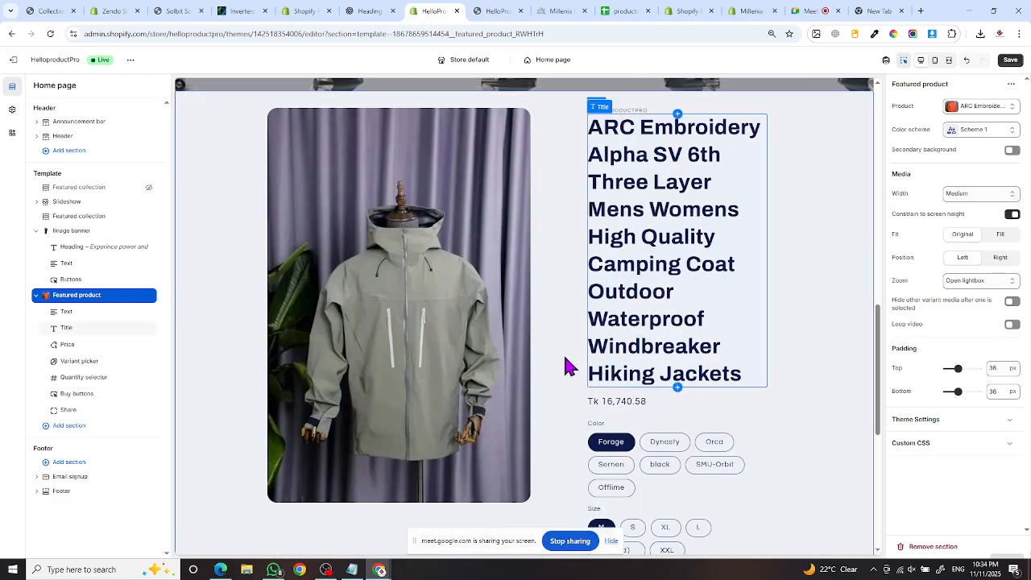
scroll(625, 411, "down", 1)
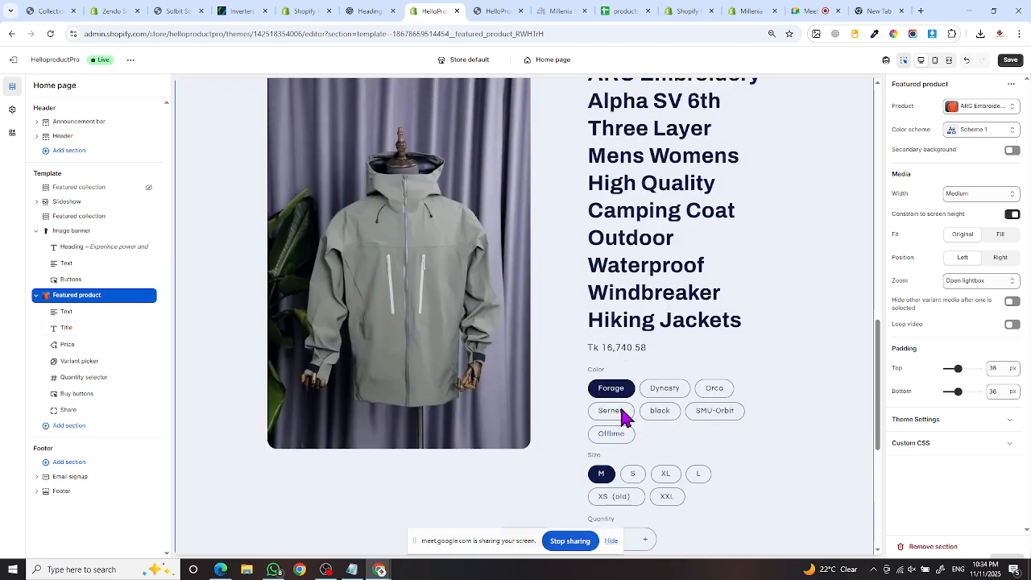
left_click(665, 395)
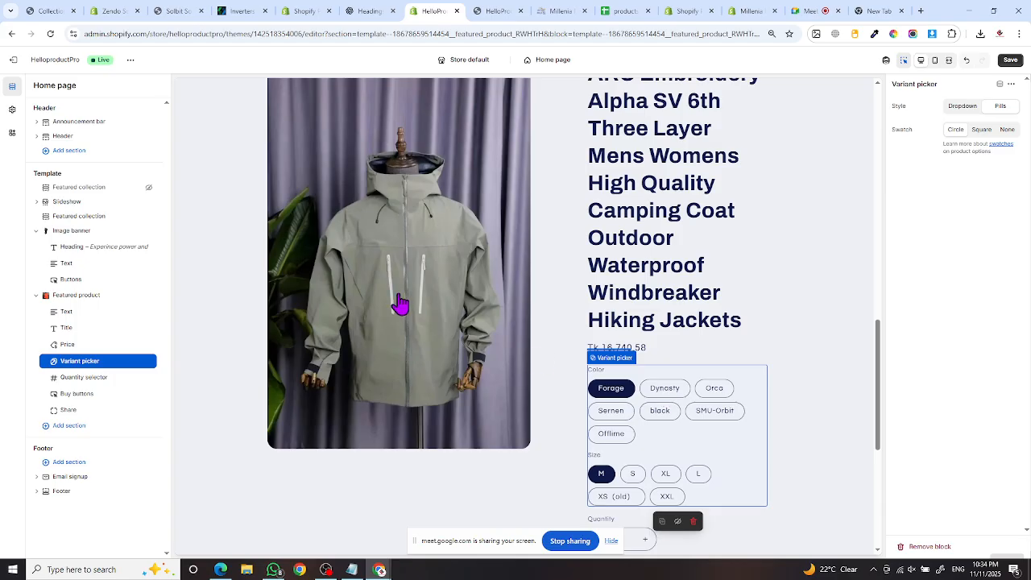
left_click(658, 394)
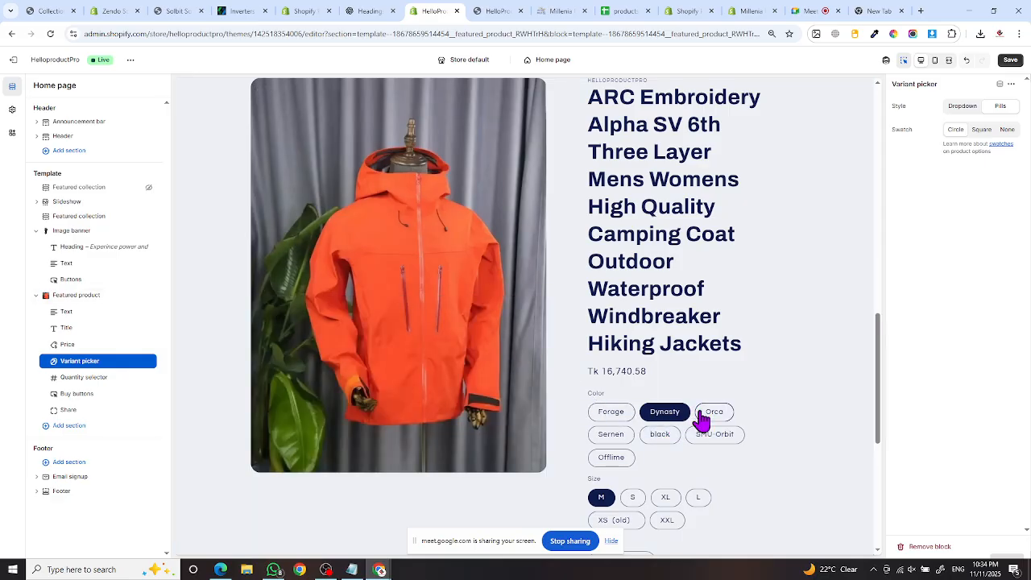
scroll(685, 508, "down", 1)
scroll(737, 444, "down", 2)
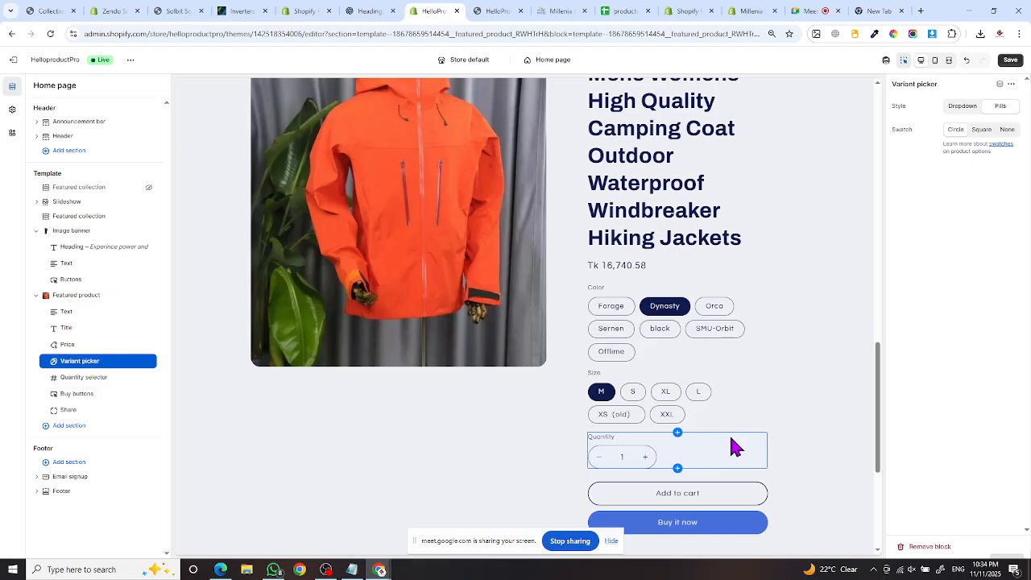
scroll(640, 373, "up", 3)
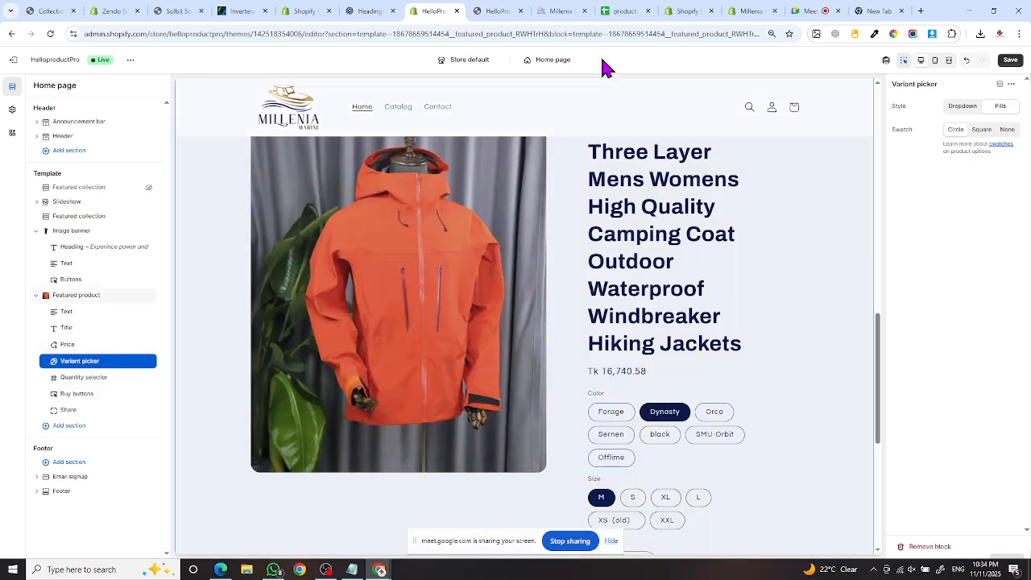
- Compare with the Millenia reference page, then return and select the Featured product section
left_click(548, 10)
scroll(641, 274, "down", 2)
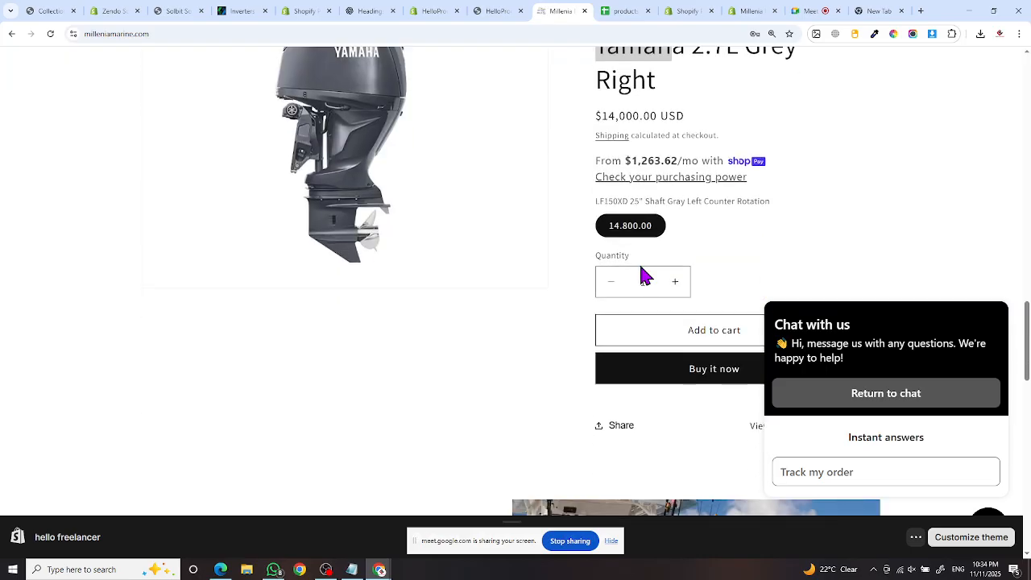
scroll(644, 299, "up", 3)
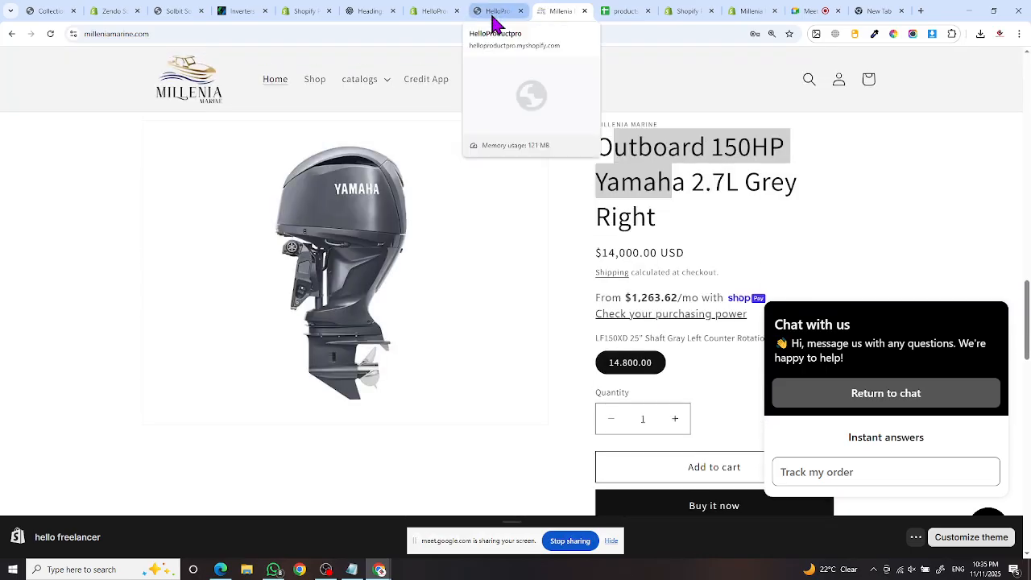
left_click(443, 14)
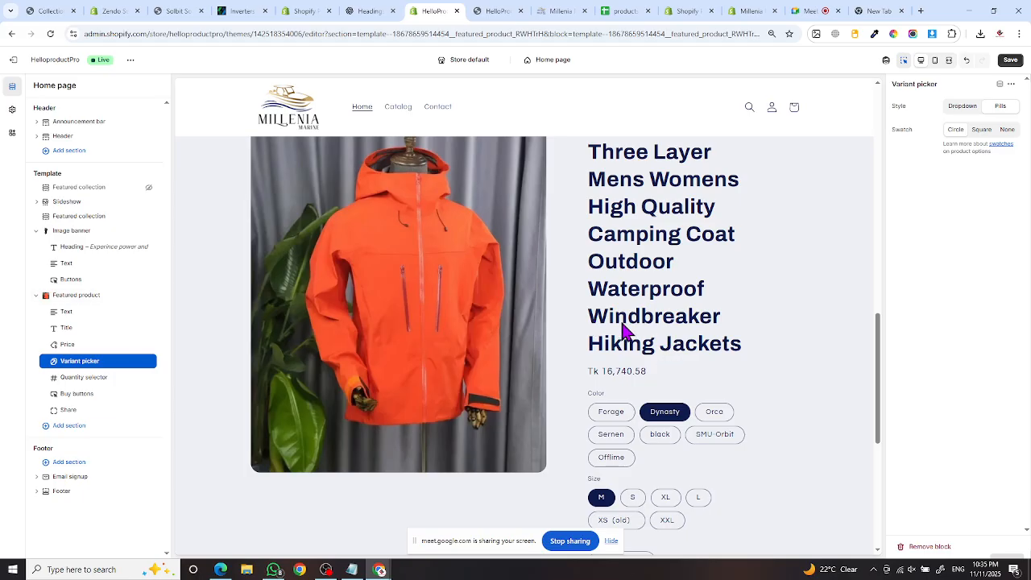
scroll(560, 310, "up", 1)
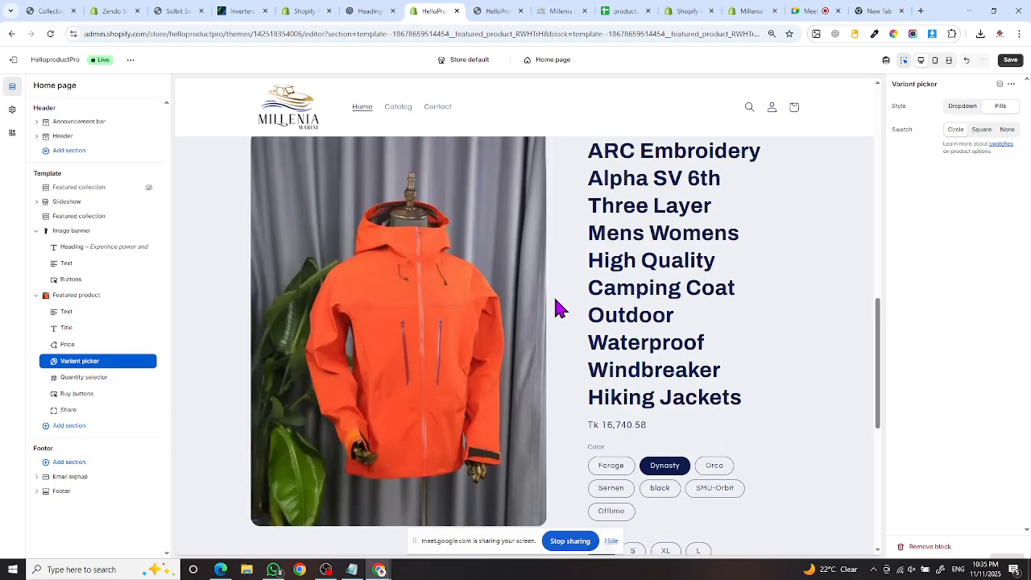
scroll(559, 310, "up", 2)
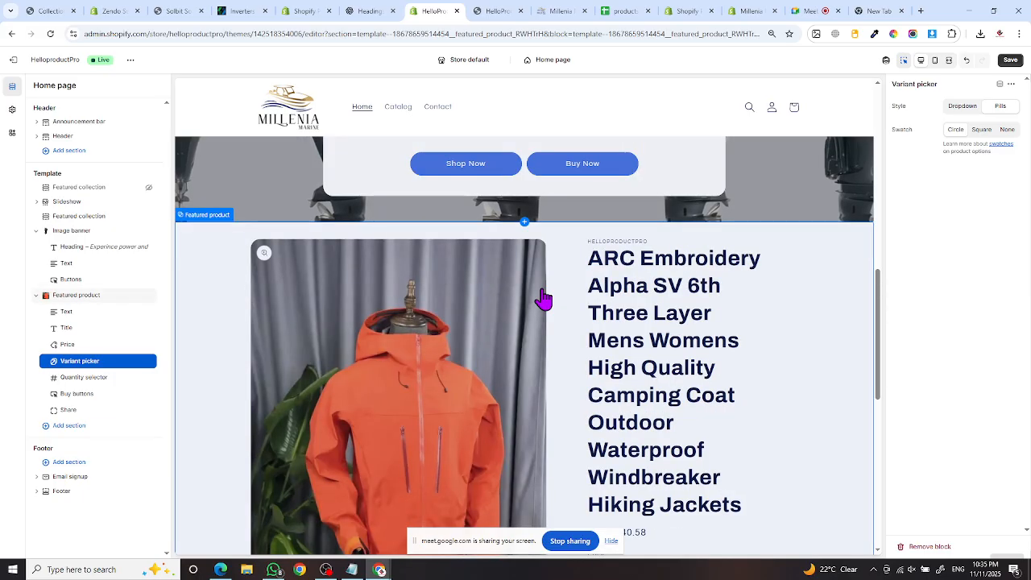
left_click(203, 255)
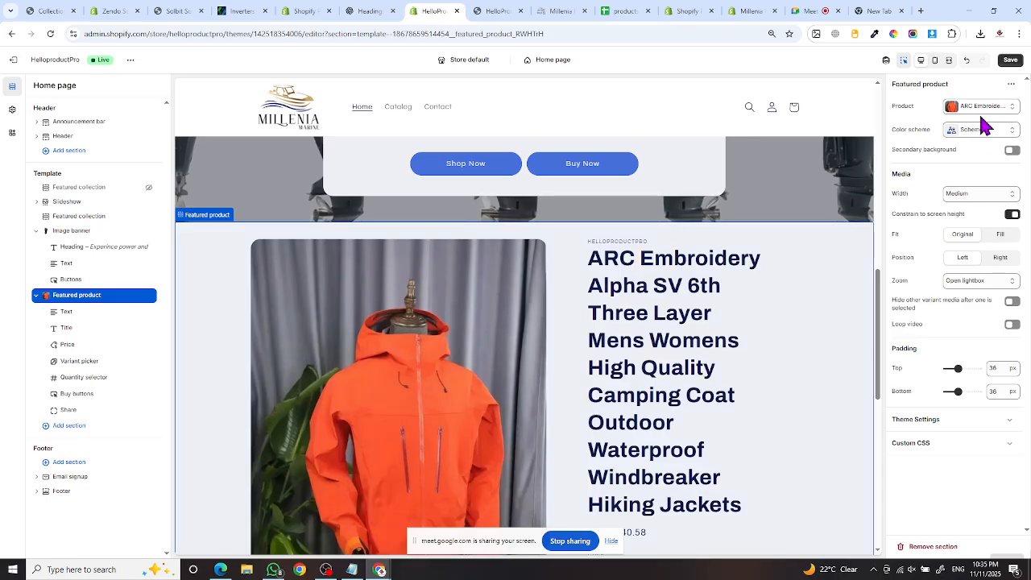
- Apply the red Scheme 5 colour scheme to the Featured product section
left_click(975, 137)
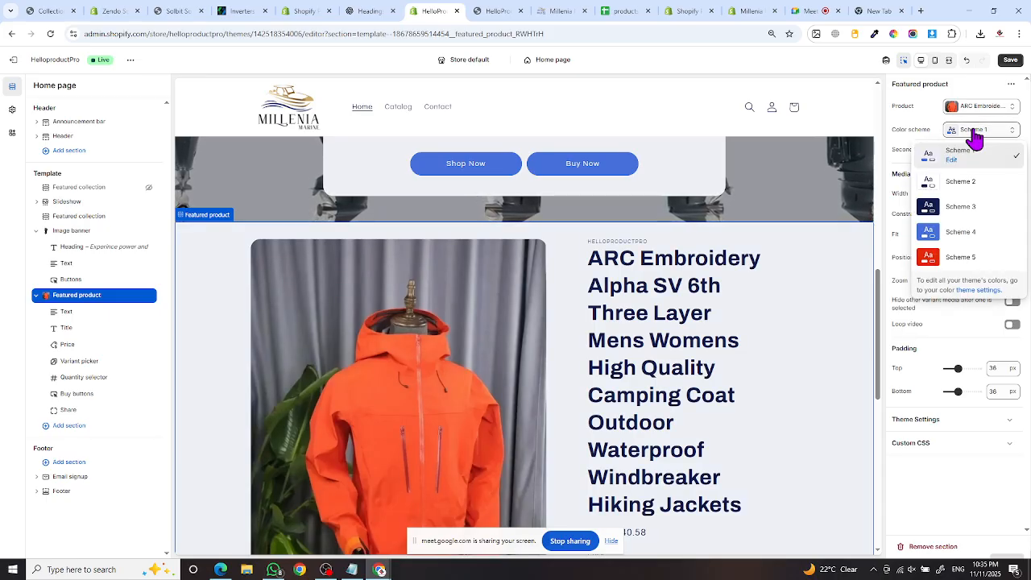
left_click(966, 262)
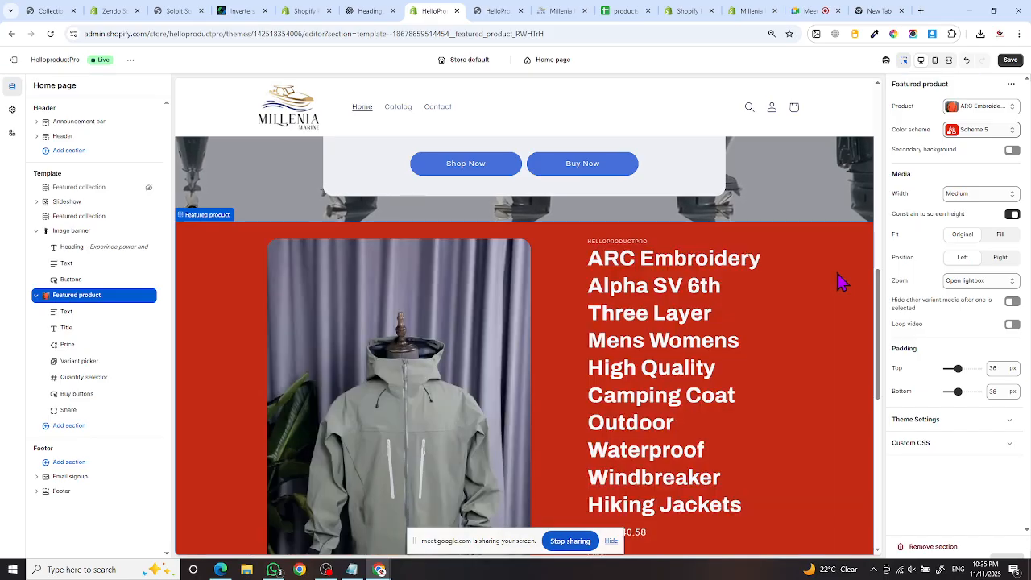
scroll(639, 322, "down", 1)
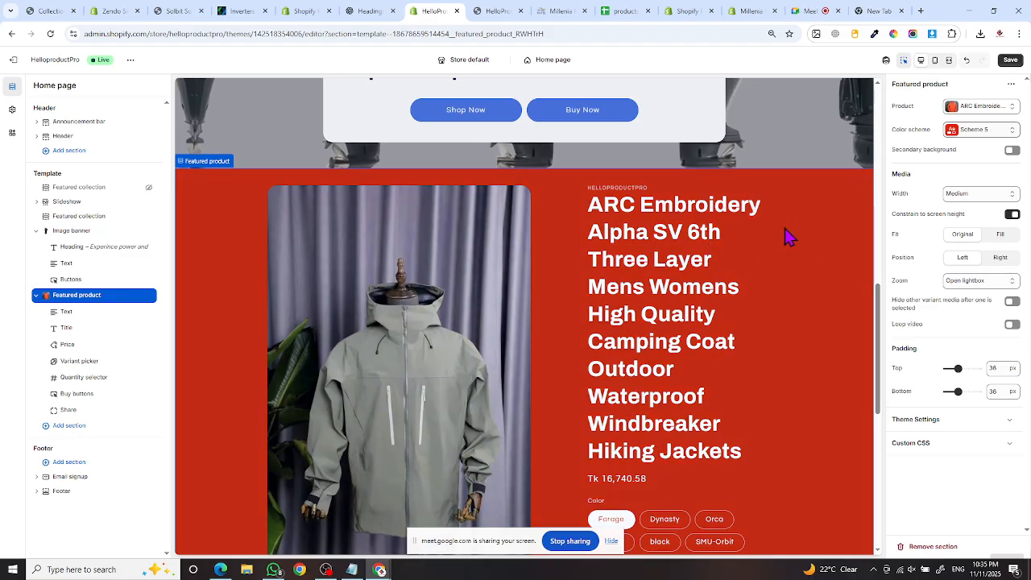
scroll(785, 228, "up", 1)
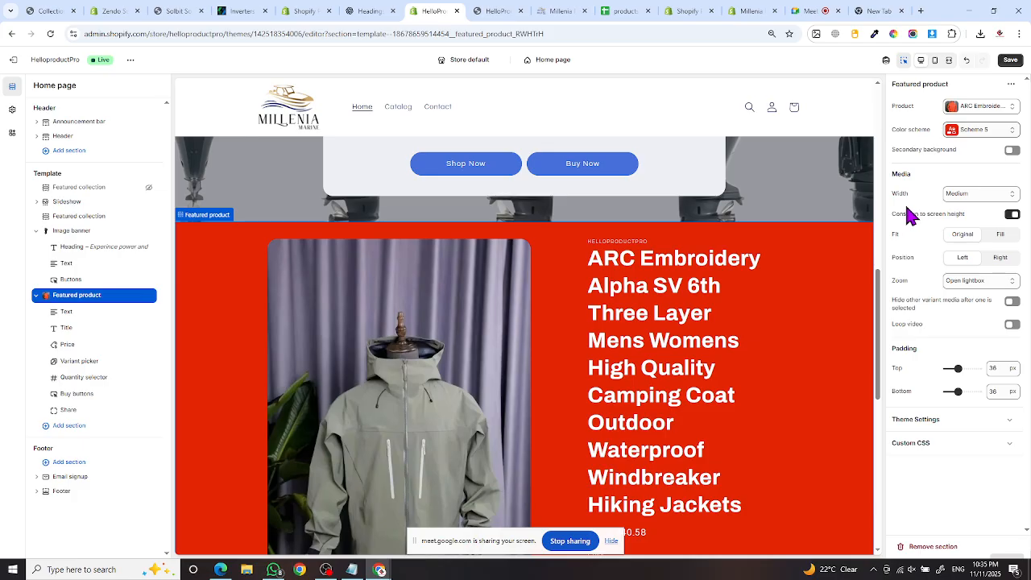
- Try Small, Medium and Large product media widths, settling on Small
left_click(966, 202)
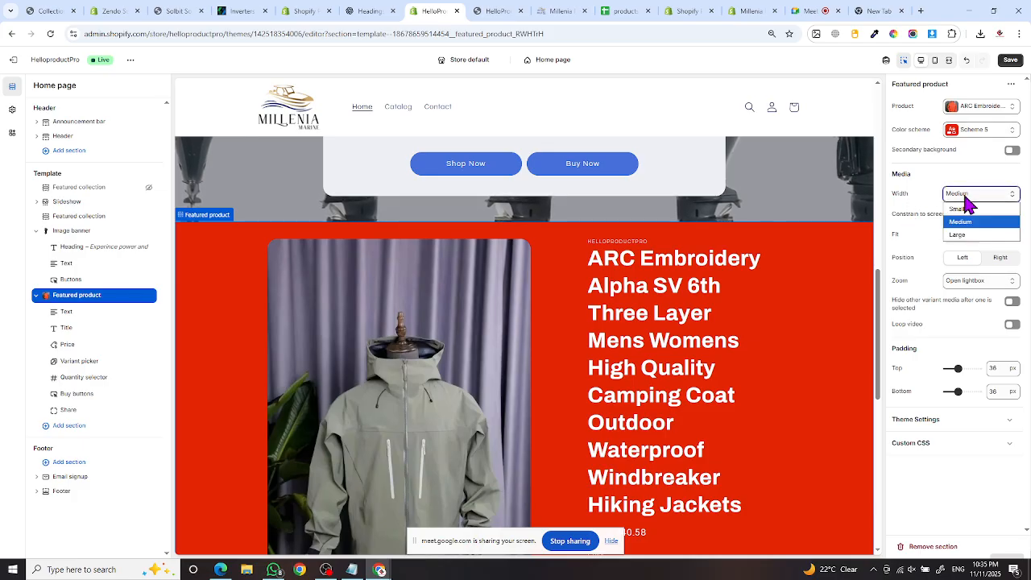
left_click(967, 209)
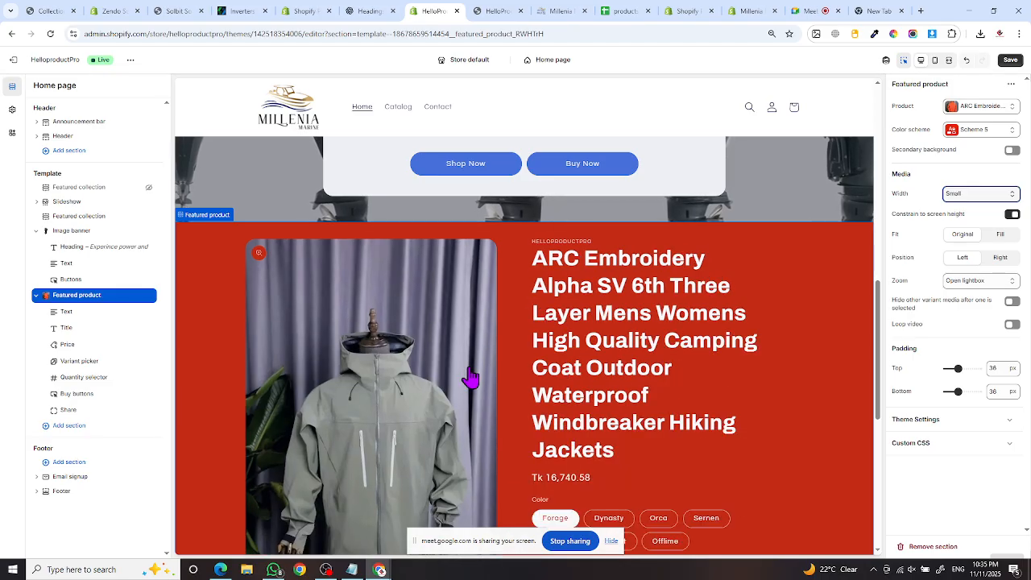
left_click(972, 200)
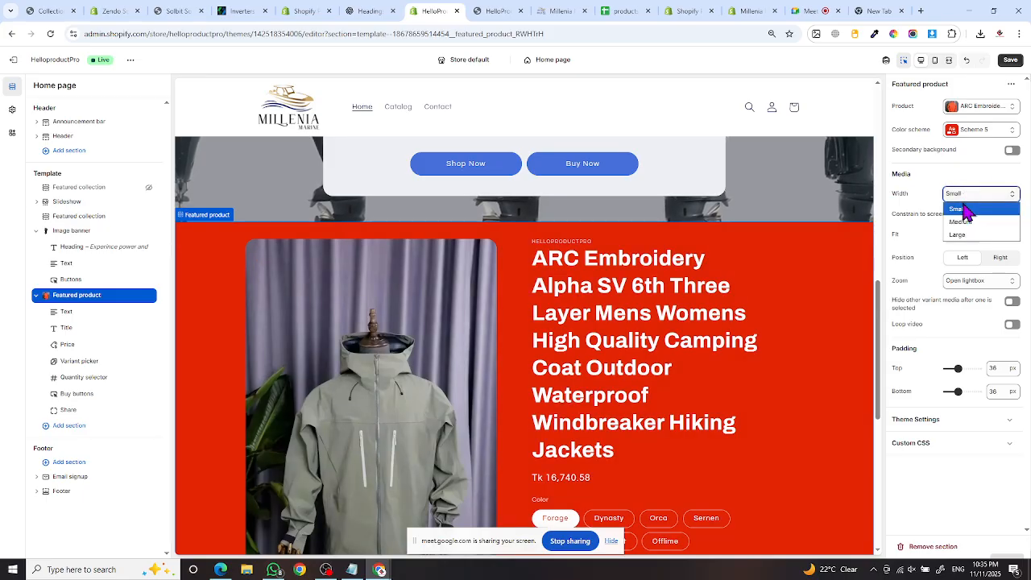
left_click(967, 222)
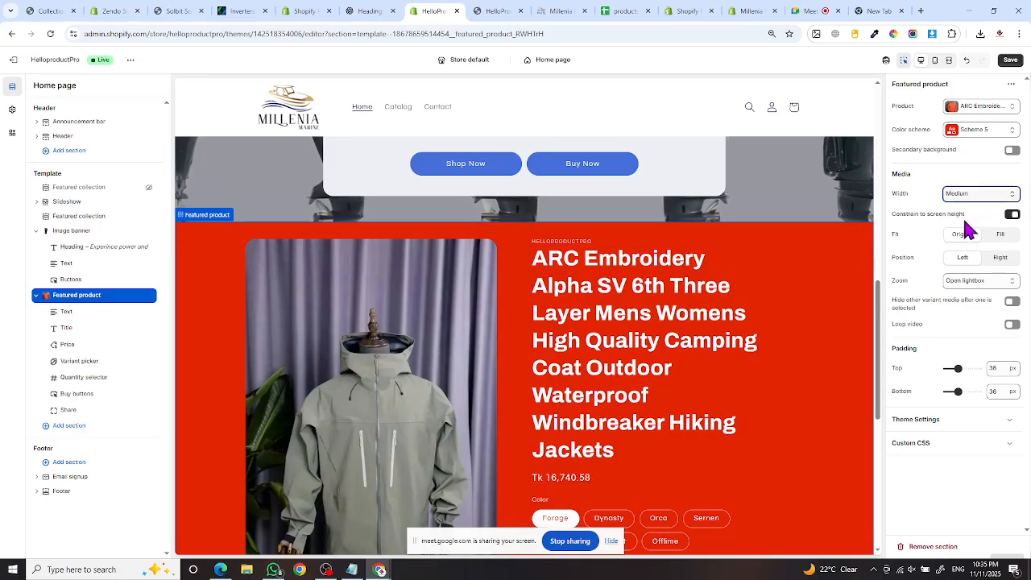
left_click(966, 201)
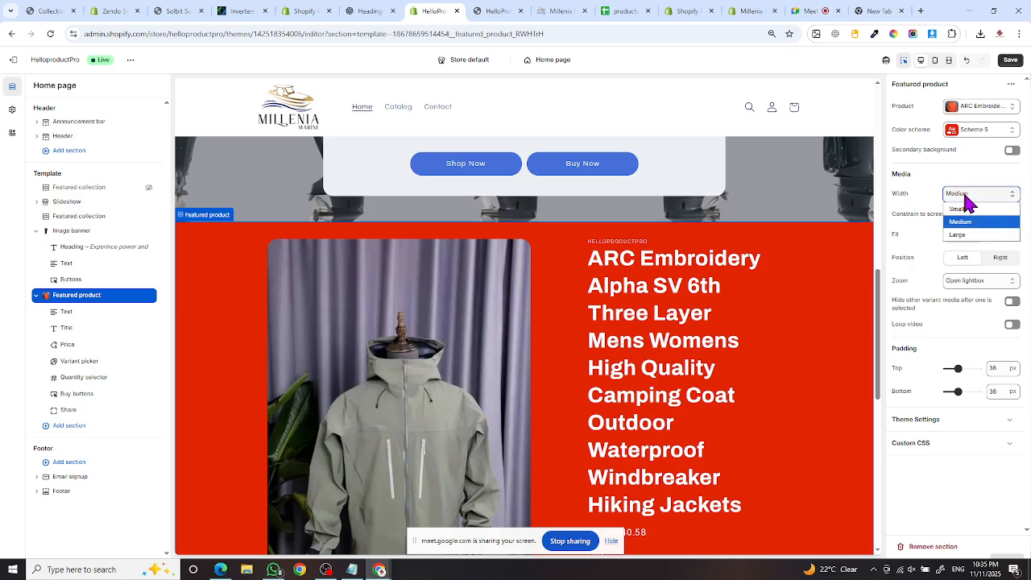
left_click(966, 235)
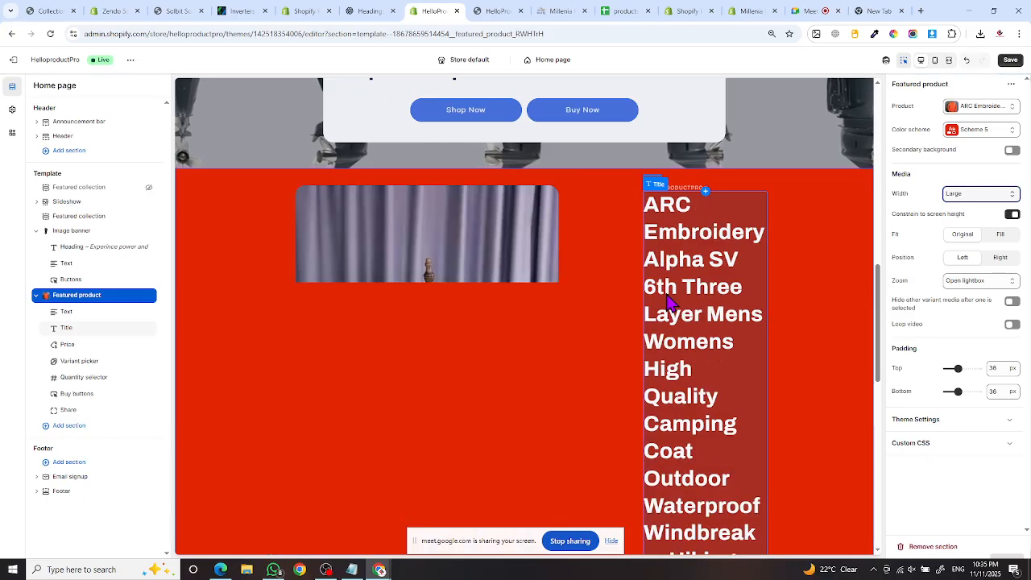
scroll(497, 307, "down", 2)
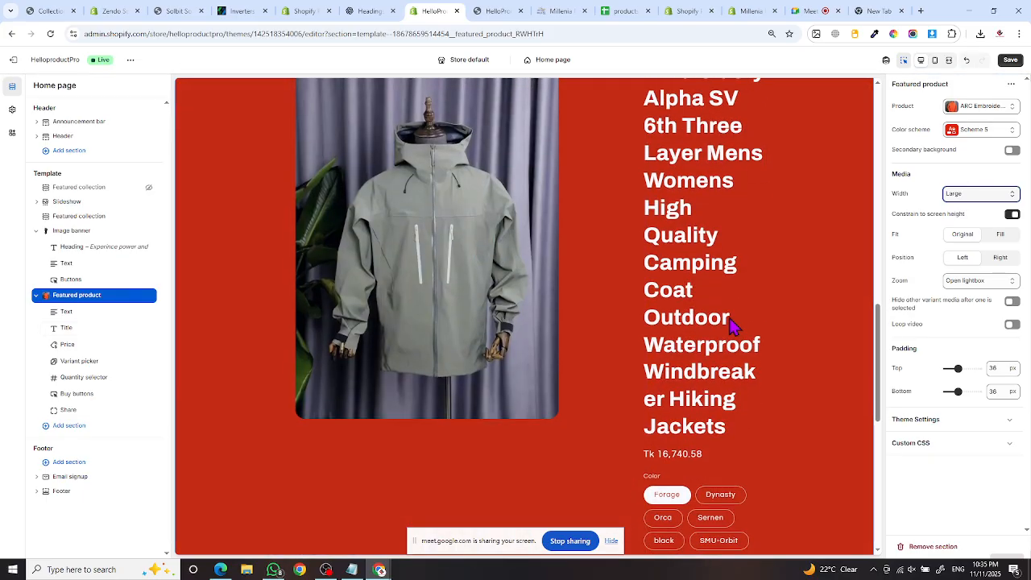
scroll(733, 322, "up", 1)
left_click(975, 196)
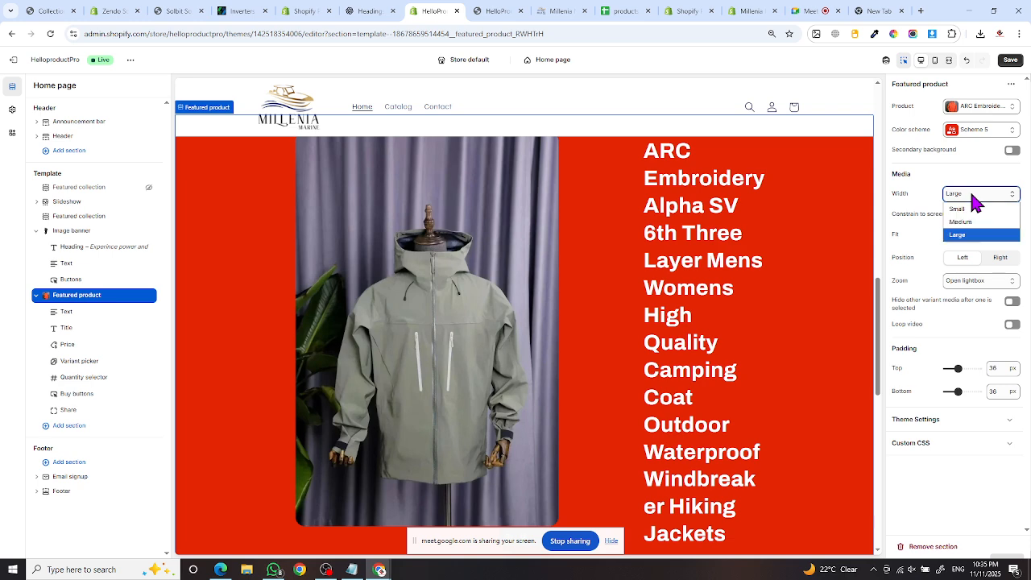
left_click(959, 210)
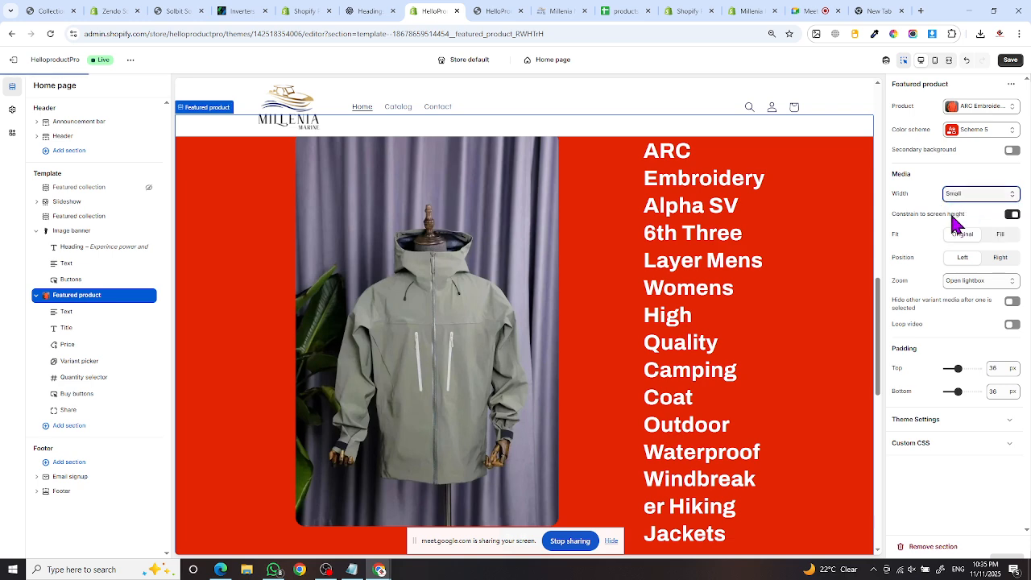
scroll(771, 281, "up", 1)
scroll(770, 281, "down", 1)
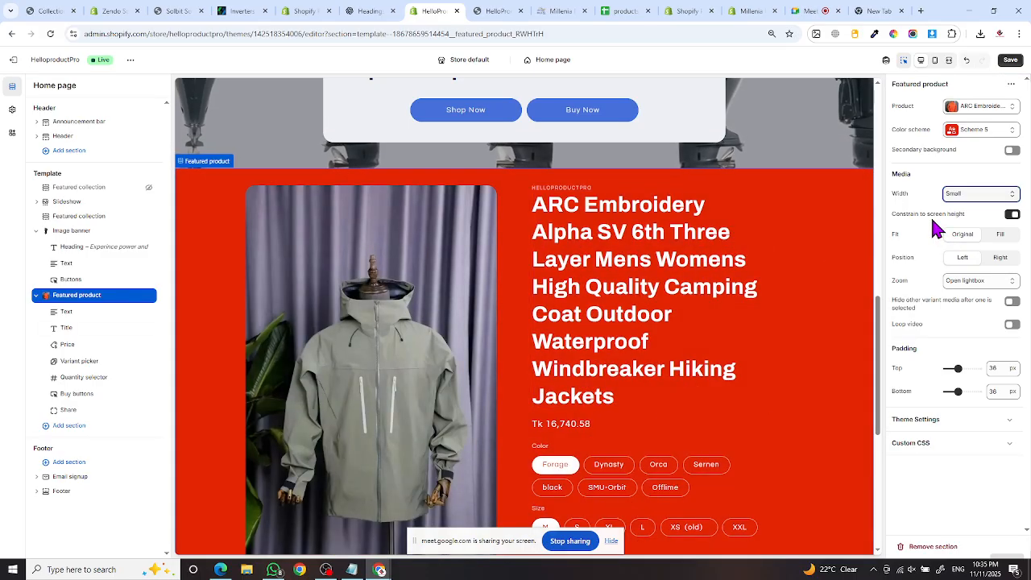
- Stop constraining media to screen height and, after trying Right, keep the image on the Left
left_click(1013, 216)
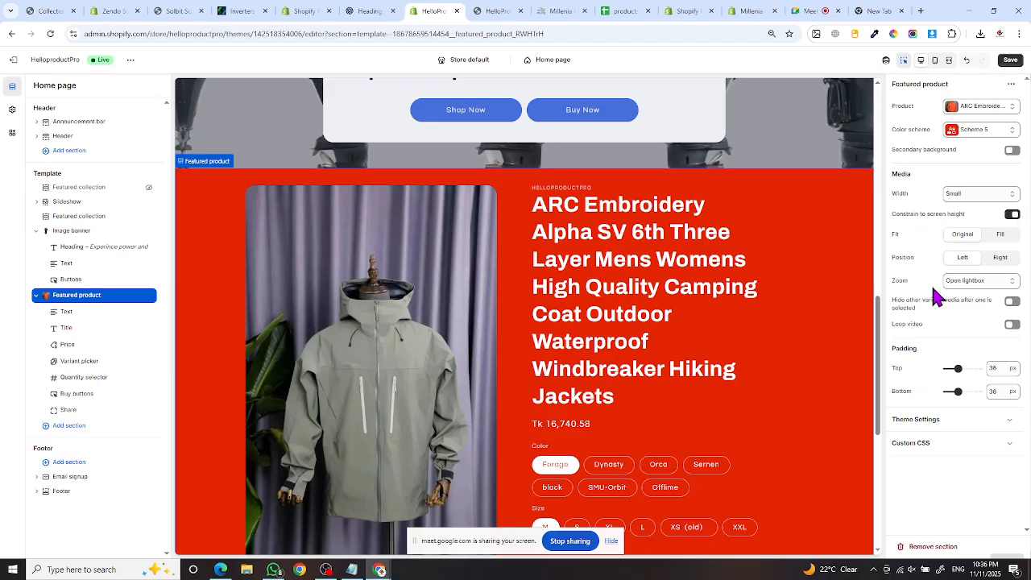
left_click(990, 259)
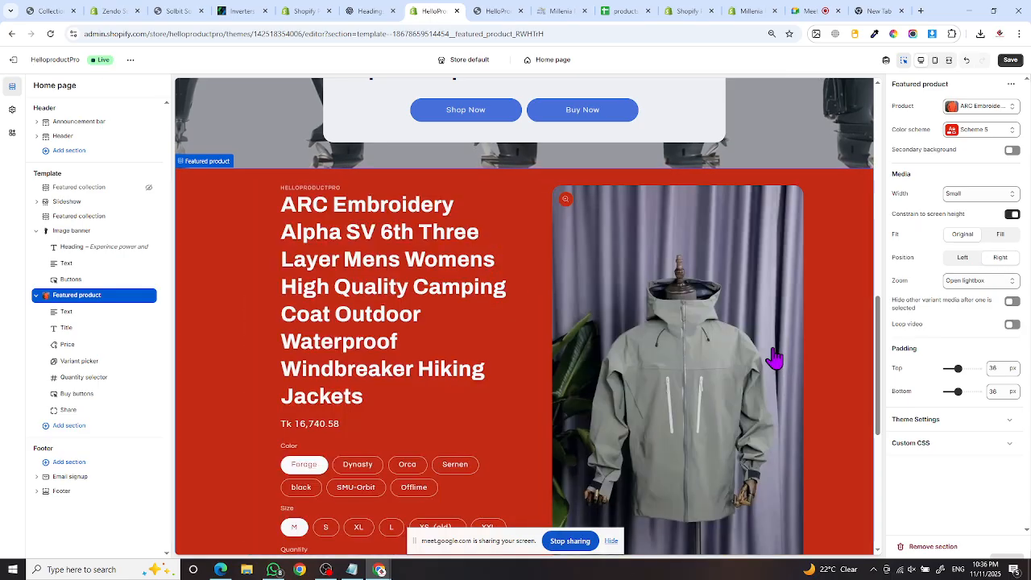
scroll(741, 356, "down", 3)
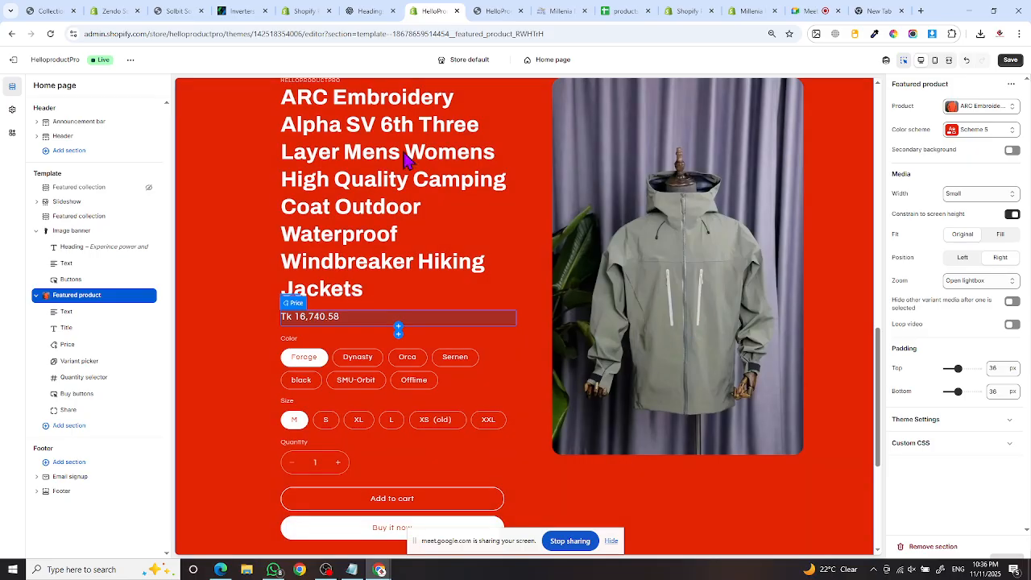
left_click(559, 11)
scroll(596, 250, "down", 2)
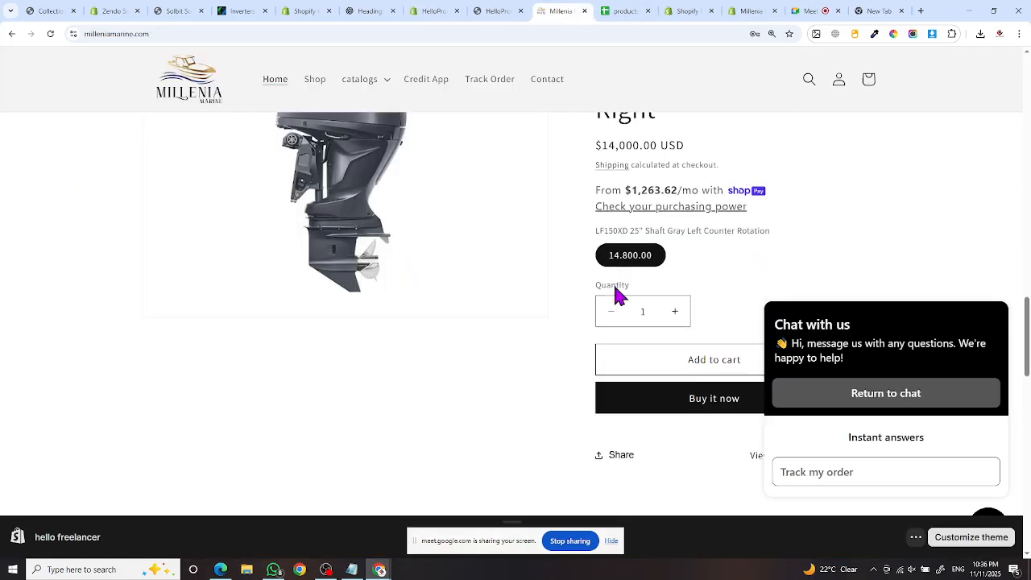
scroll(613, 282, "up", 3)
left_click(490, 13)
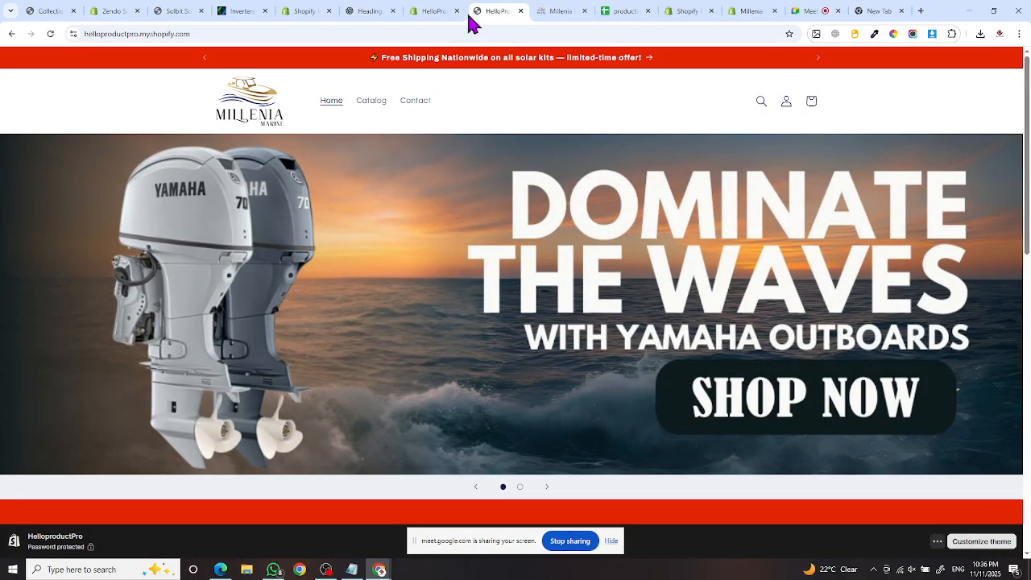
left_click(437, 13)
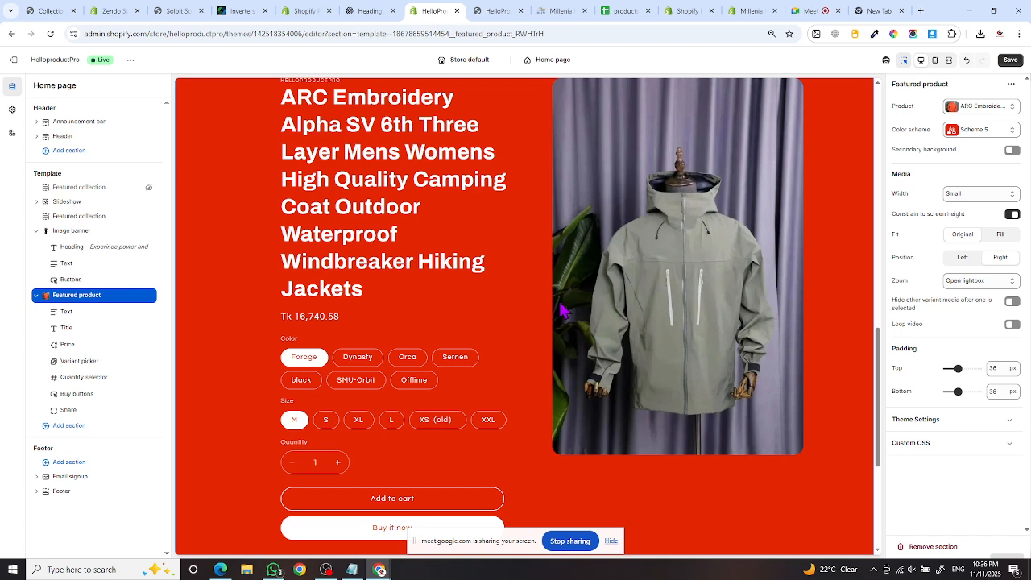
left_click(962, 260)
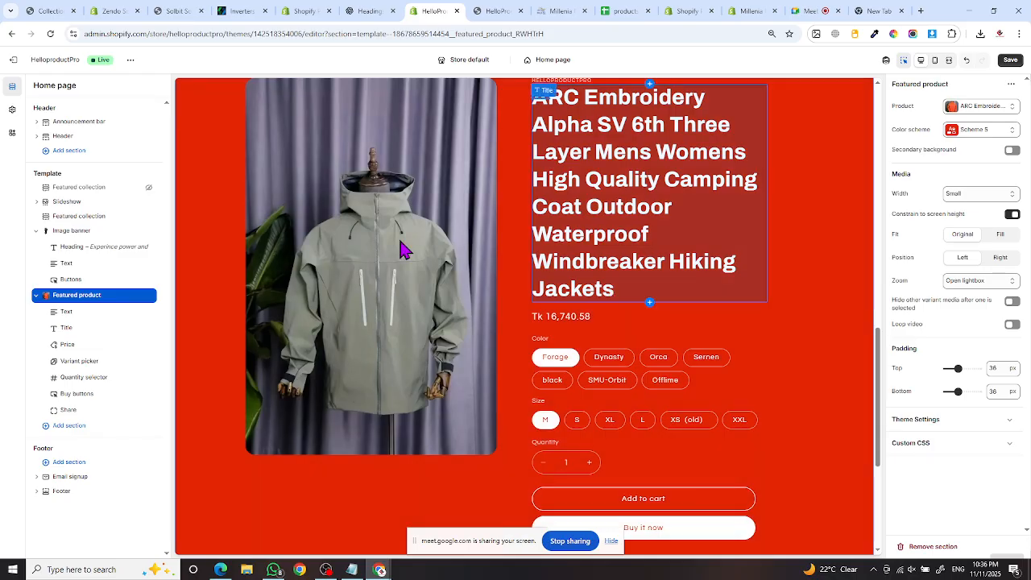
- Set media zoom to Click and hover after trying No zoom, and turn on Loop video
left_click(963, 281)
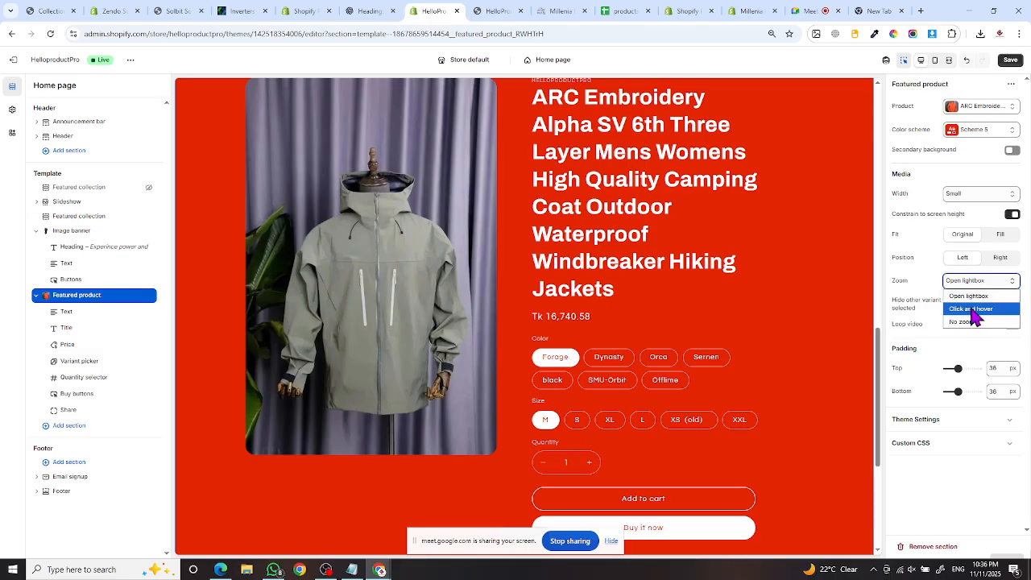
left_click(971, 310)
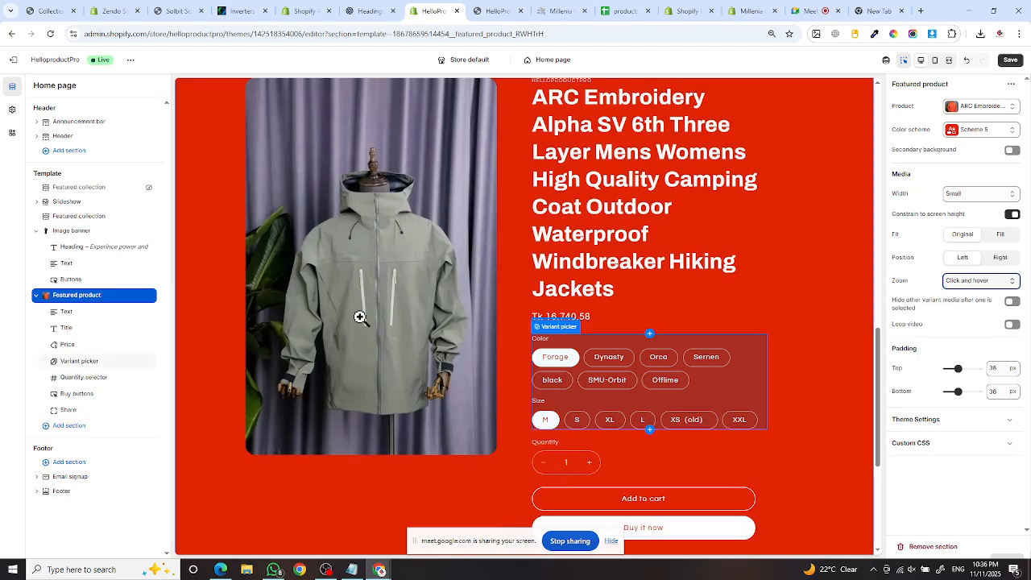
left_click(972, 282)
left_click(976, 322)
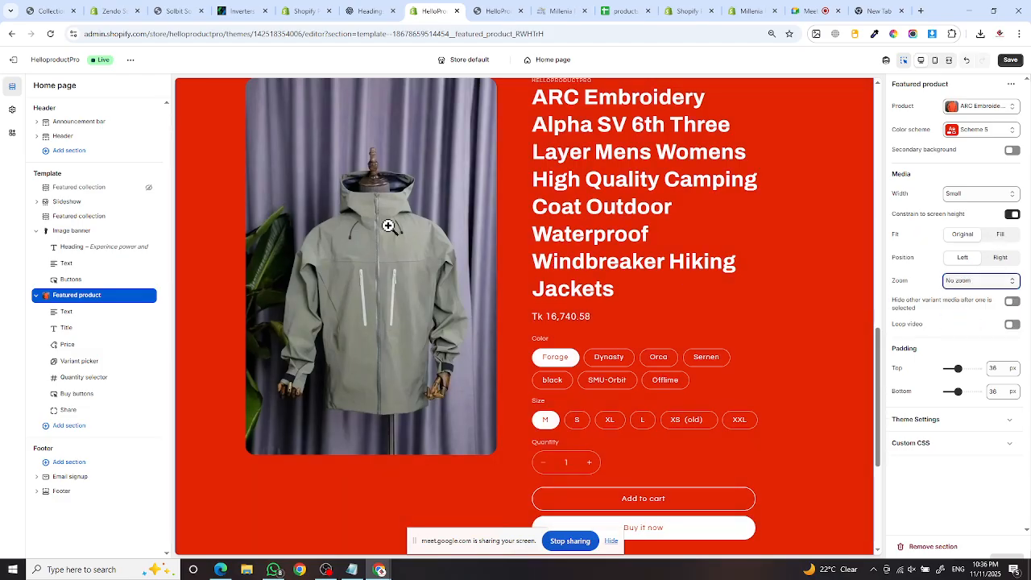
left_click(969, 282)
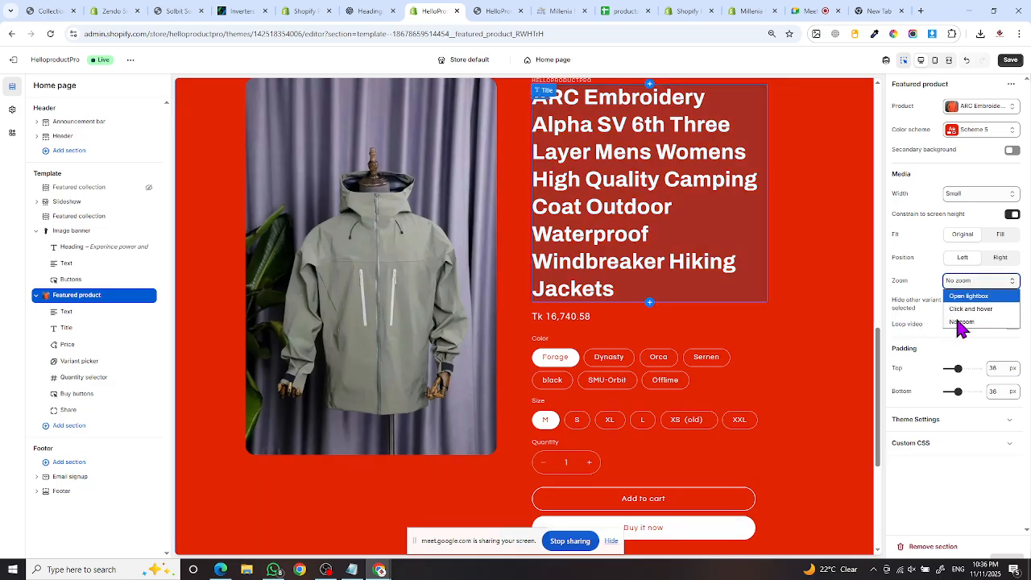
left_click(971, 309)
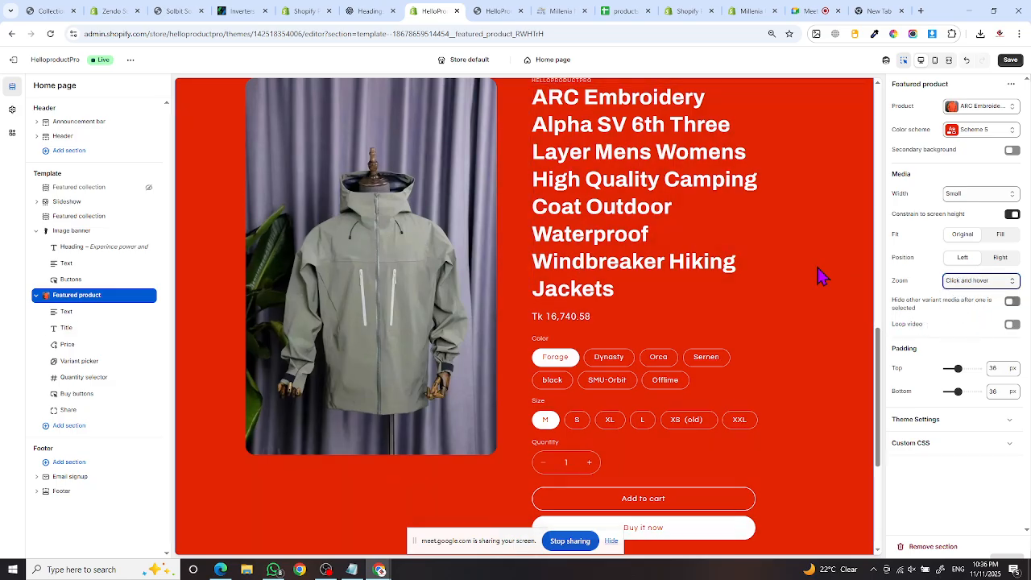
left_click(1015, 330)
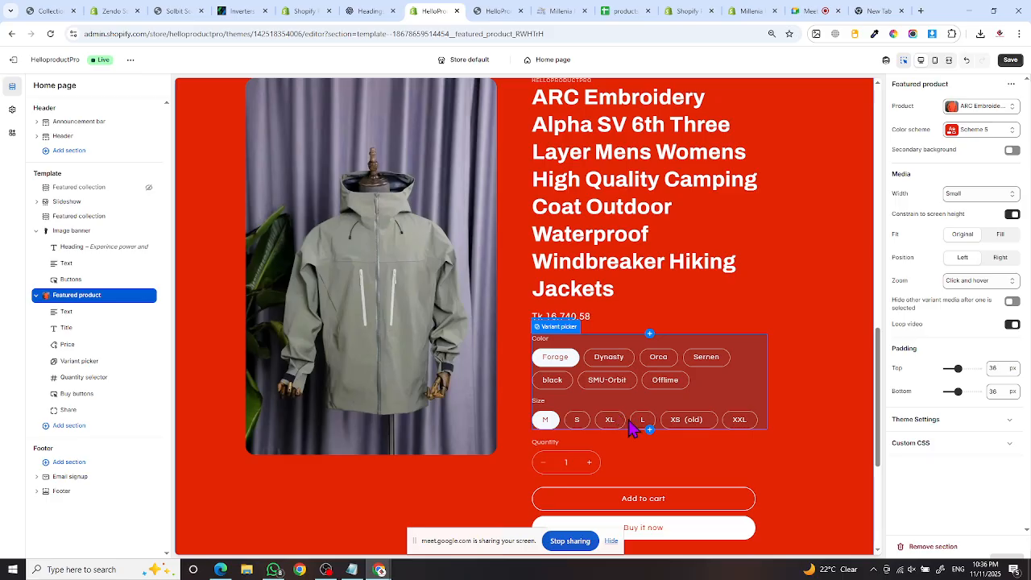
- Set Featured product padding to 0 px bottom and 24 px top, then save
scroll(638, 426, "down", 3)
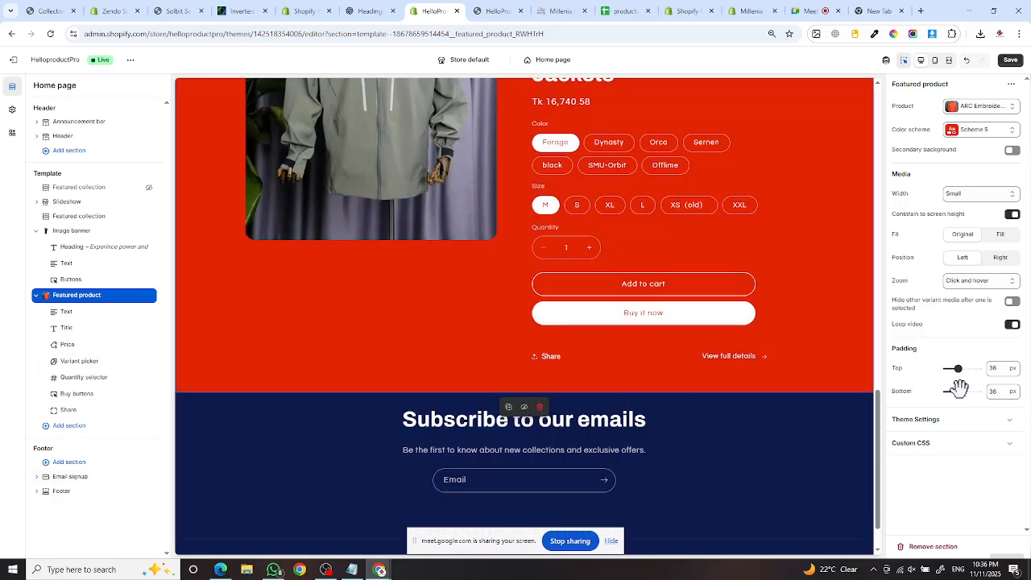
left_click_drag(955, 392, 938, 405)
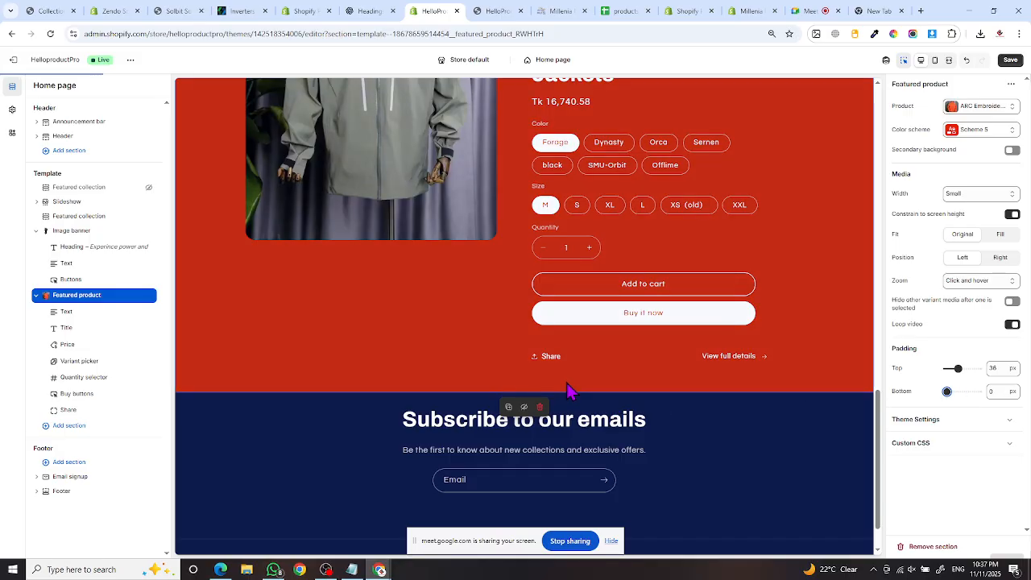
scroll(628, 375, "up", 5)
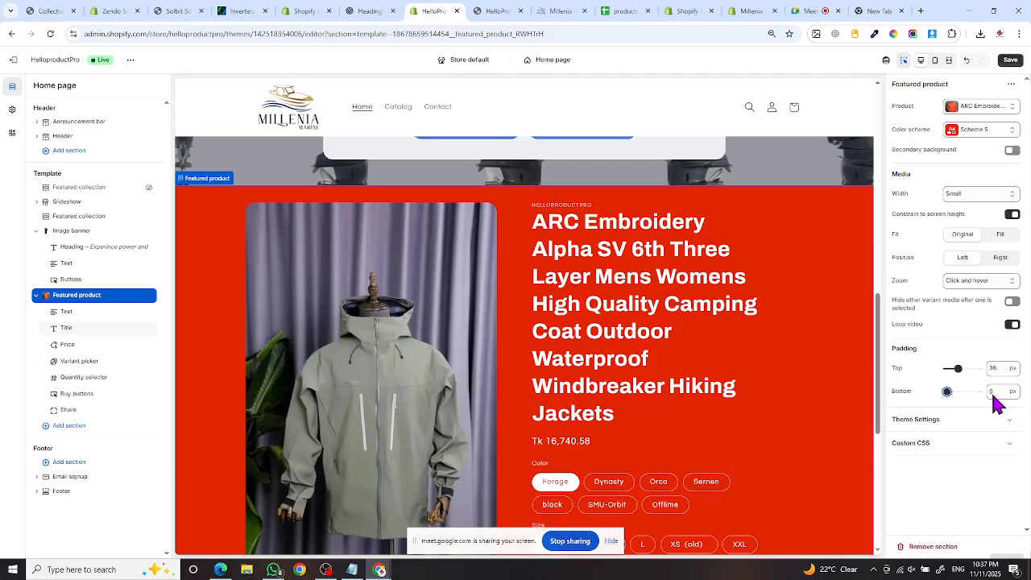
left_click(955, 366)
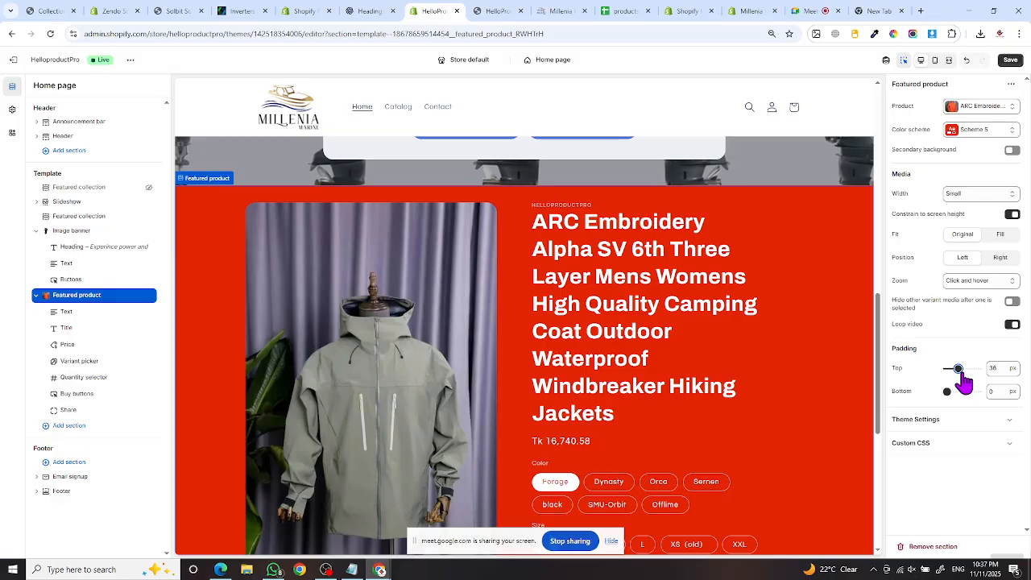
left_click_drag(957, 368, 954, 369)
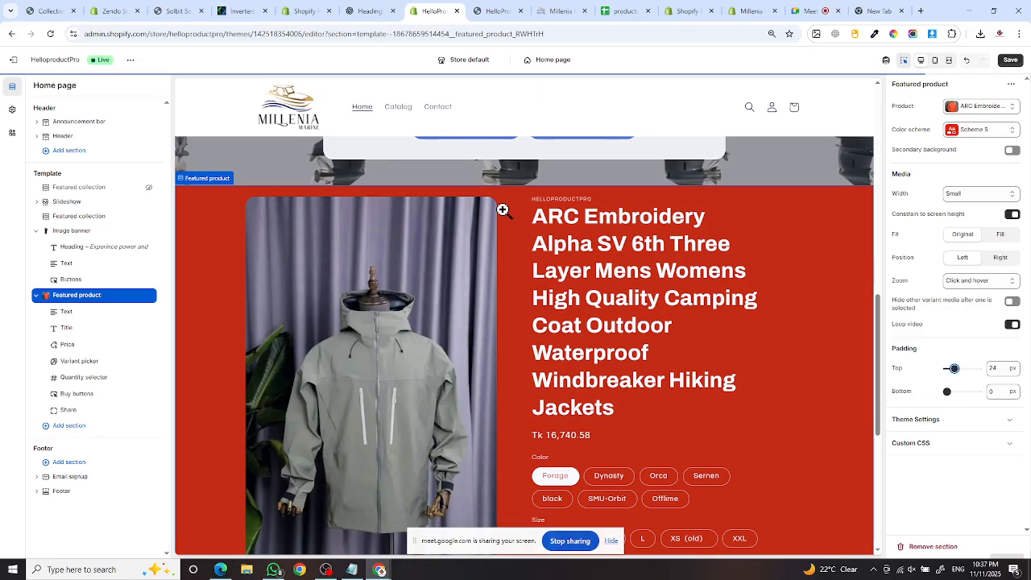
left_click(1010, 59)
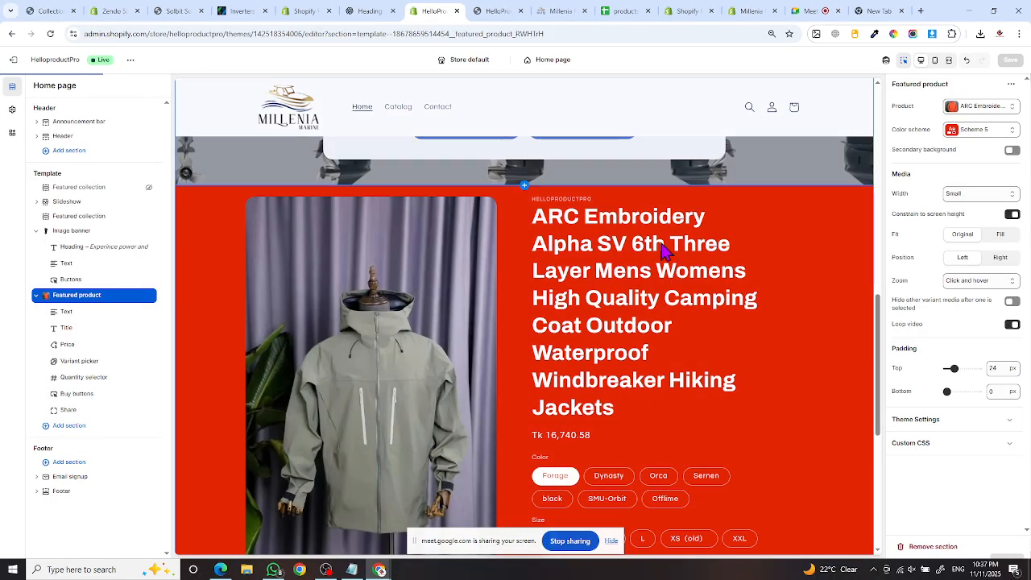
left_click(550, 14)
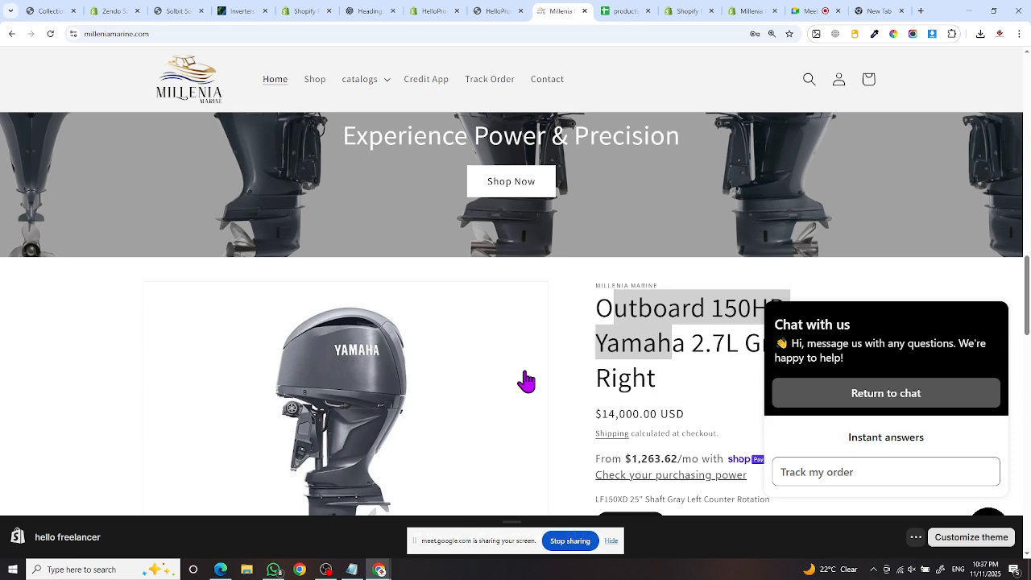
- Move from the reference store to the live HelloProductPro storefront and reload it
scroll(526, 382, "down", 3)
left_click(500, 16)
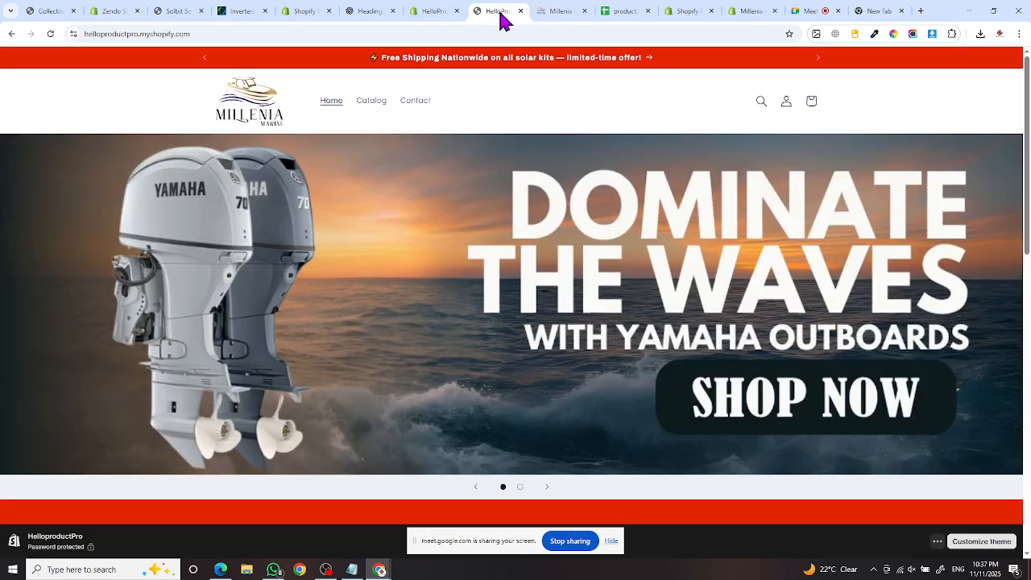
scroll(410, 299, "down", 10)
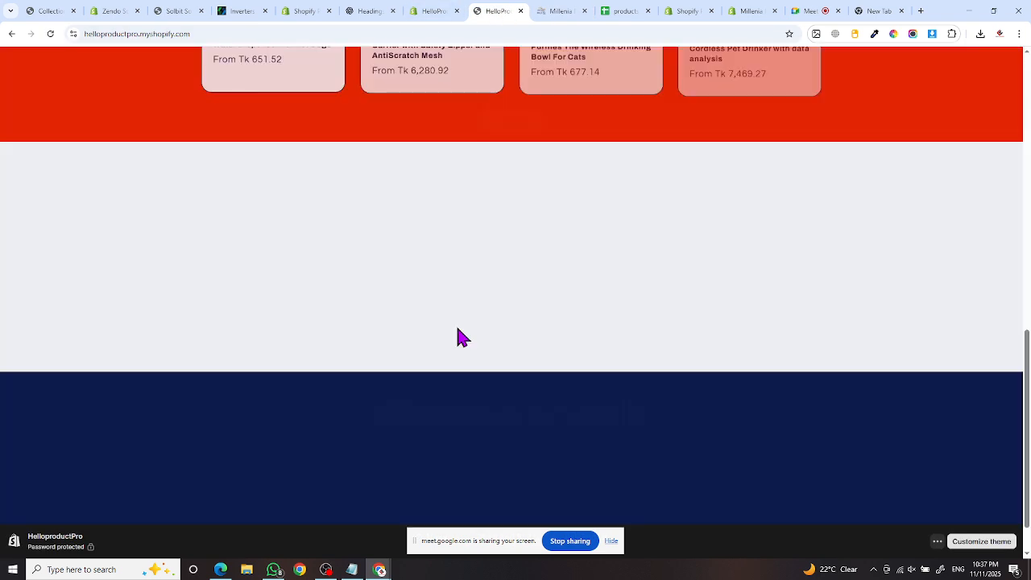
scroll(459, 337, "down", 2)
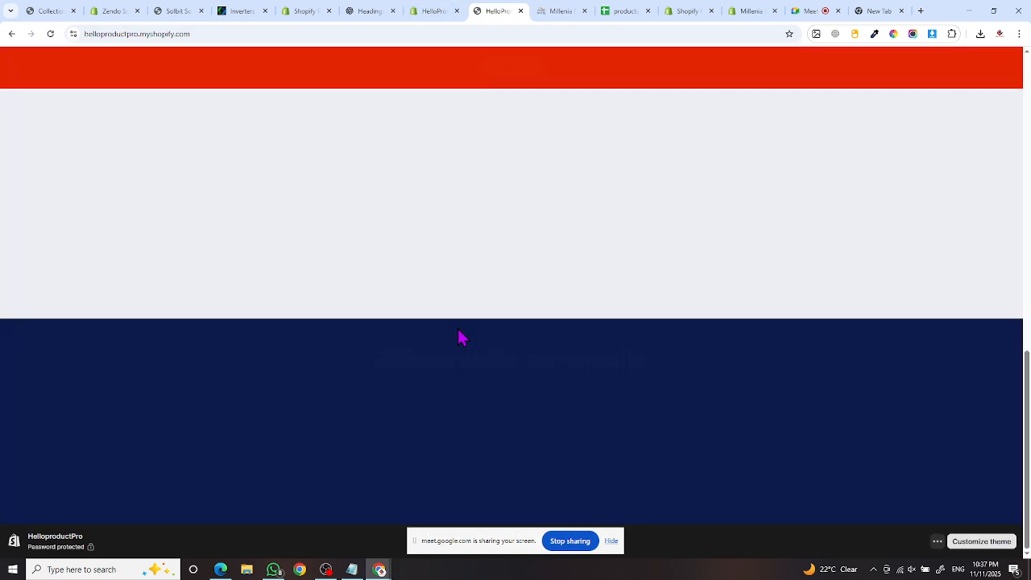
left_click(49, 33)
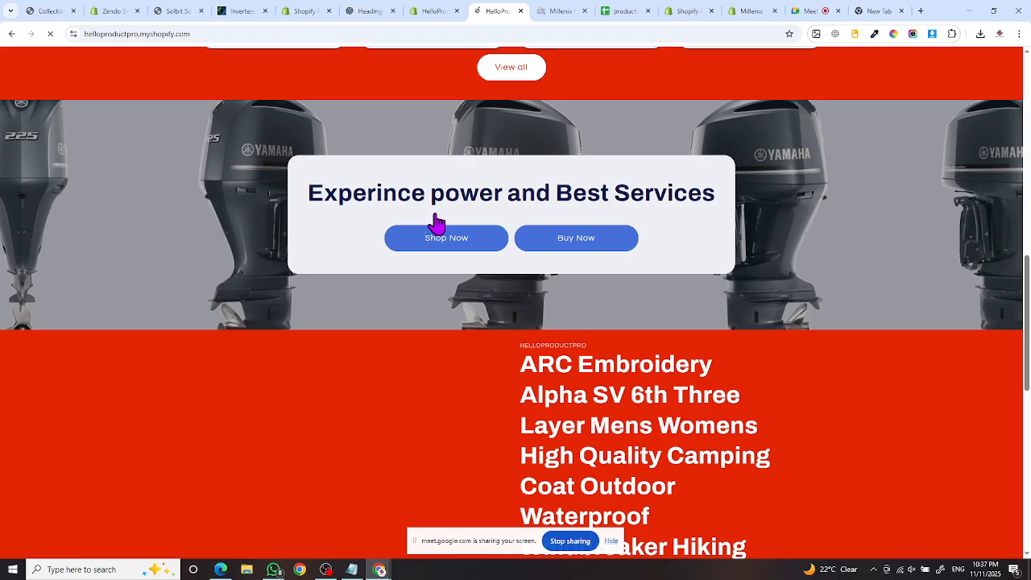
- Scroll to the red Featured product section, test zoom on the jacket image, then return
scroll(568, 244, "down", 1)
scroll(548, 238, "down", 3)
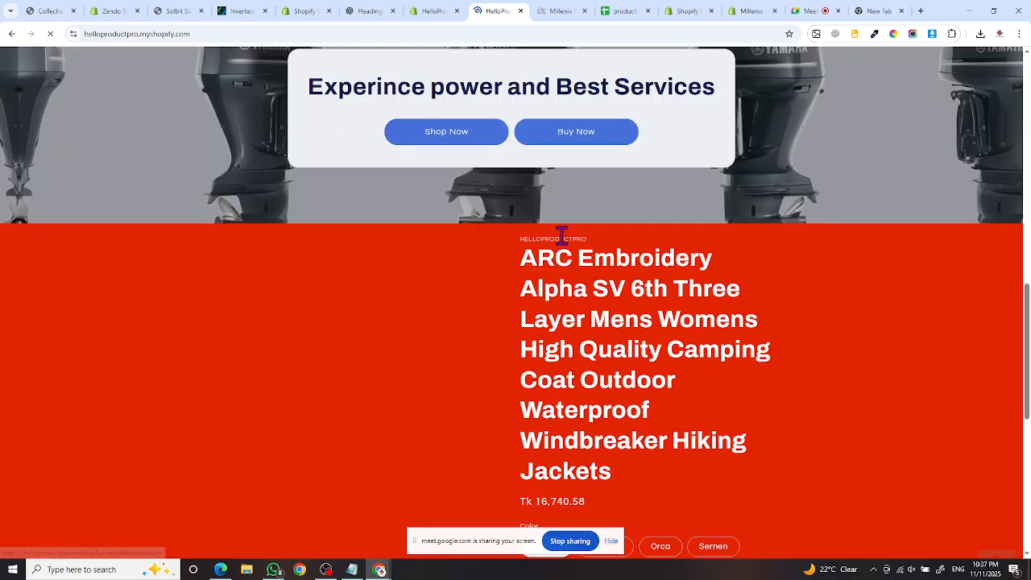
scroll(475, 247, "down", 2)
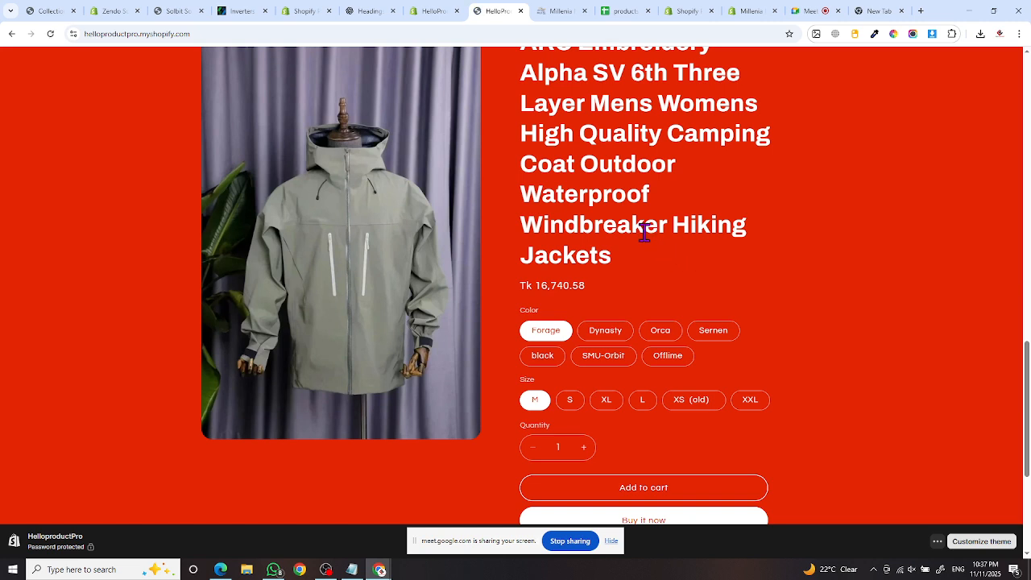
scroll(633, 269, "up", 1)
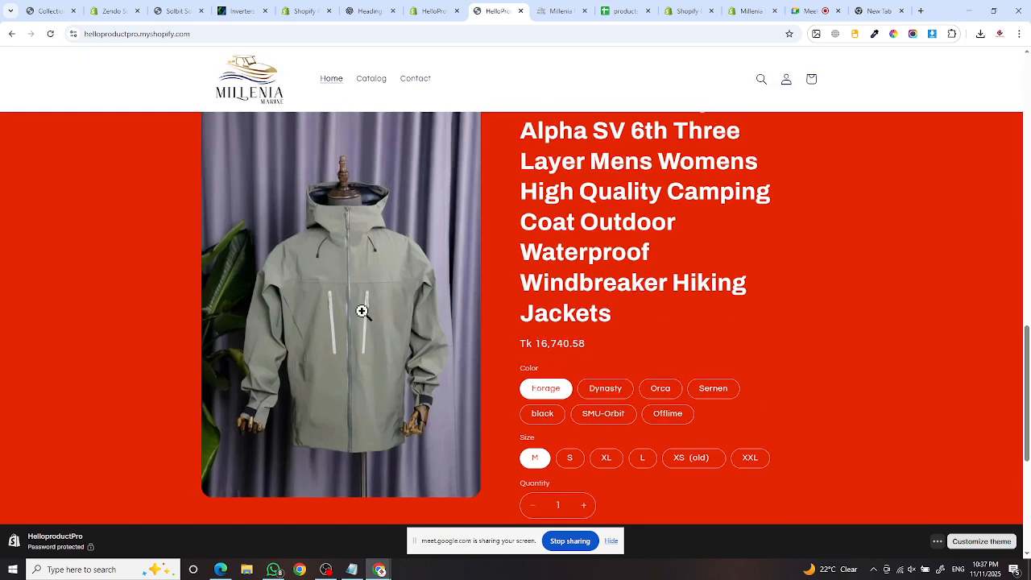
left_click(319, 259)
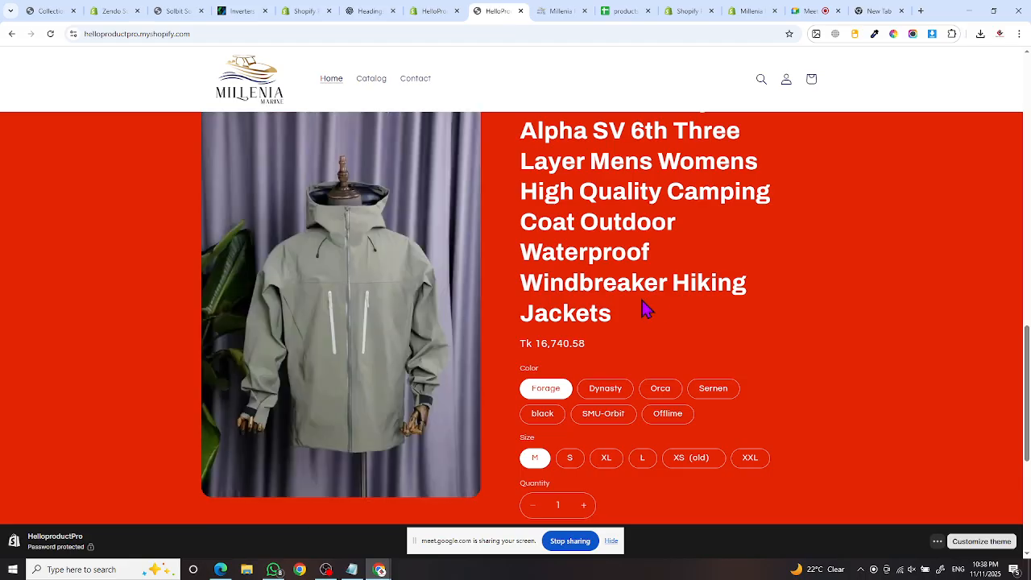
left_click(345, 275)
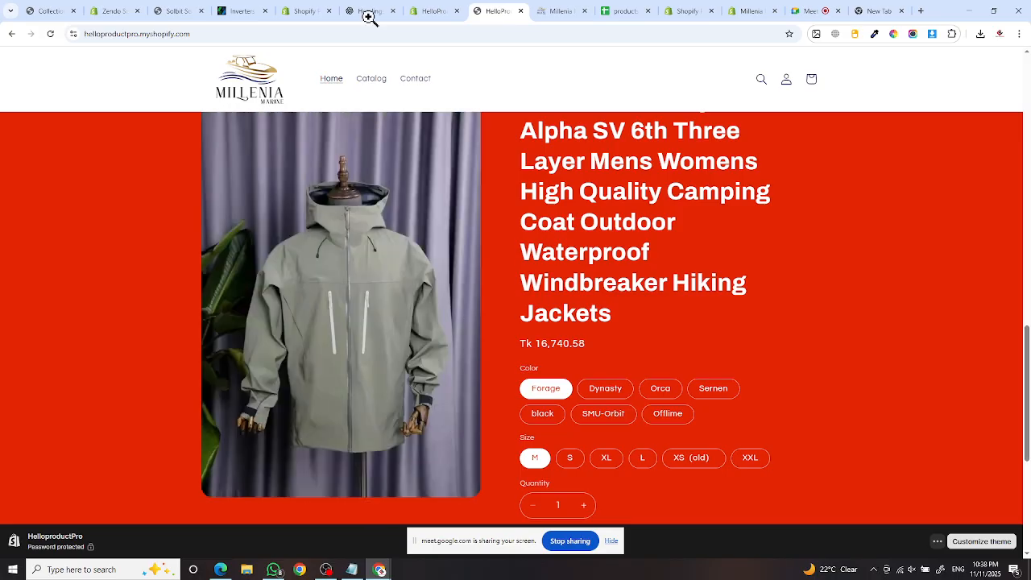
left_click(429, 11)
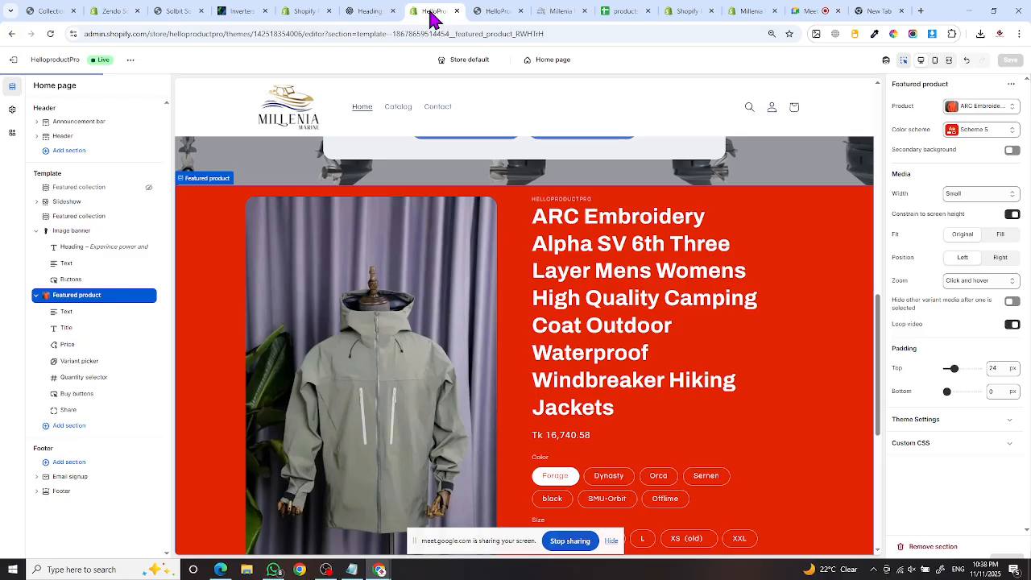
- Set the featured product's zoom to Open lightbox and save
left_click(985, 280)
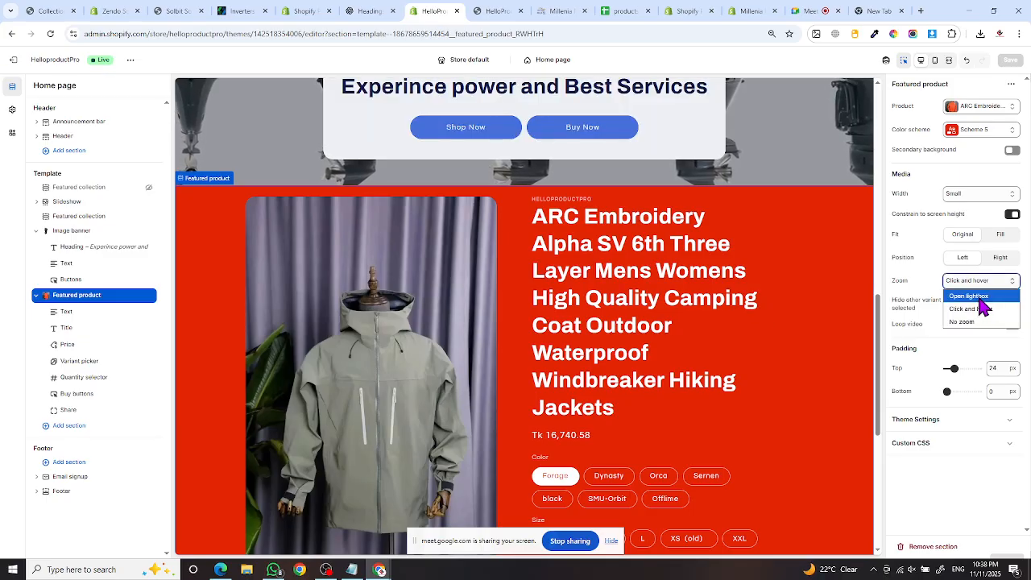
left_click(979, 297)
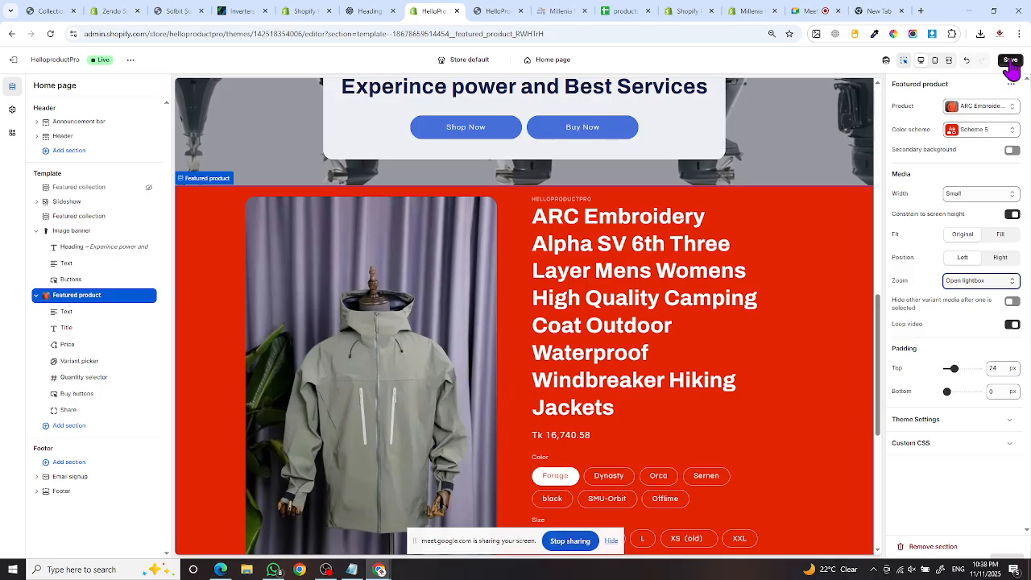
left_click(1011, 62)
- Reload the live storefront, browse the jacket images in the lightbox, and close it
left_click(490, 12)
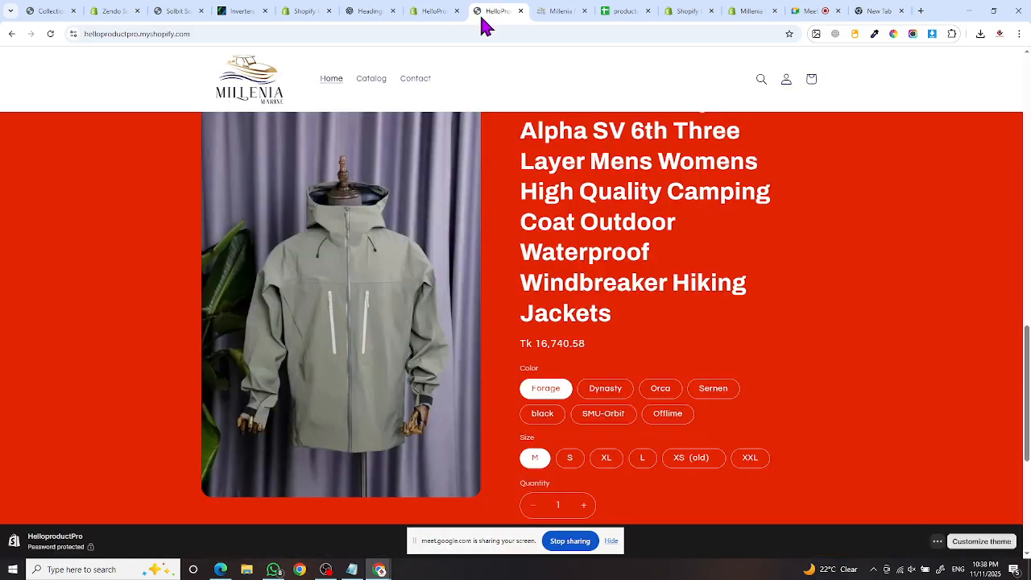
left_click(50, 35)
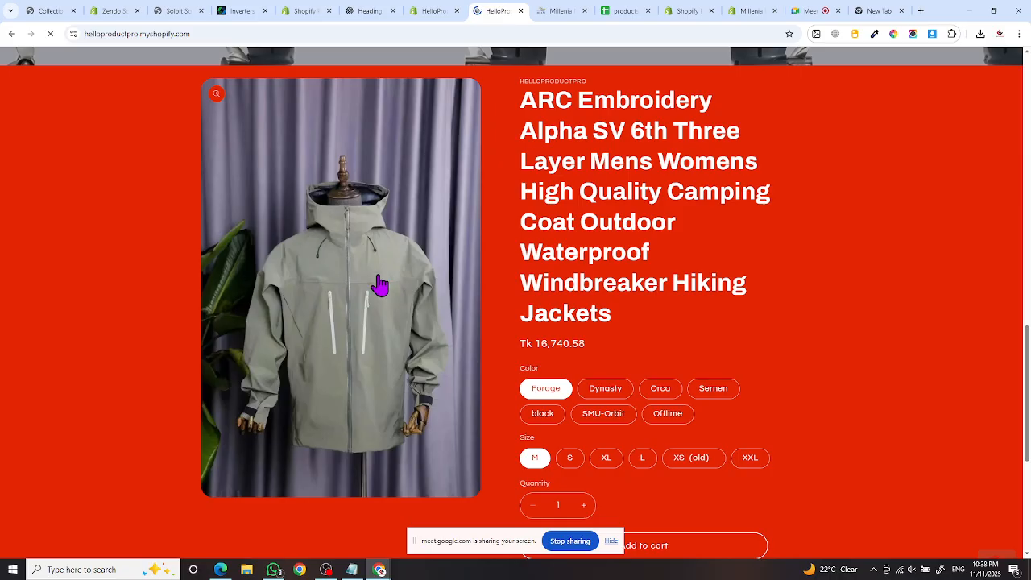
left_click(346, 266)
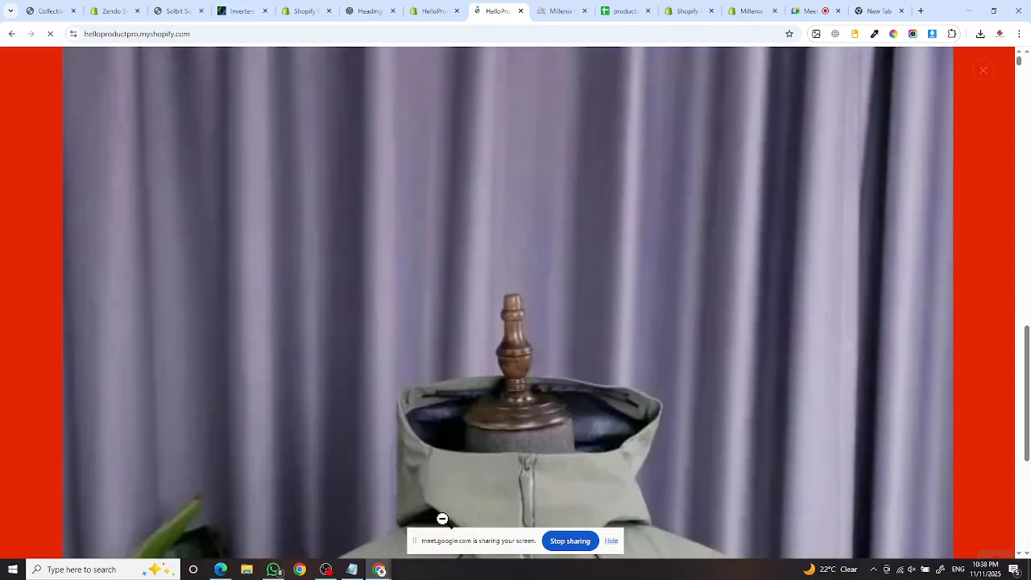
scroll(263, 196, "down", 3)
scroll(513, 223, "down", 10)
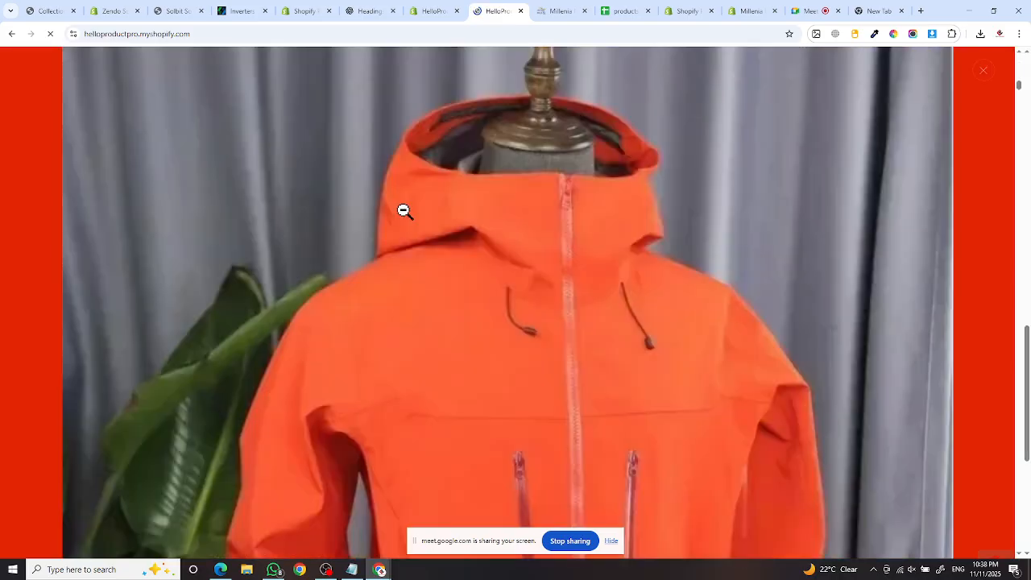
scroll(502, 223, "down", 10)
scroll(505, 236, "up", 4)
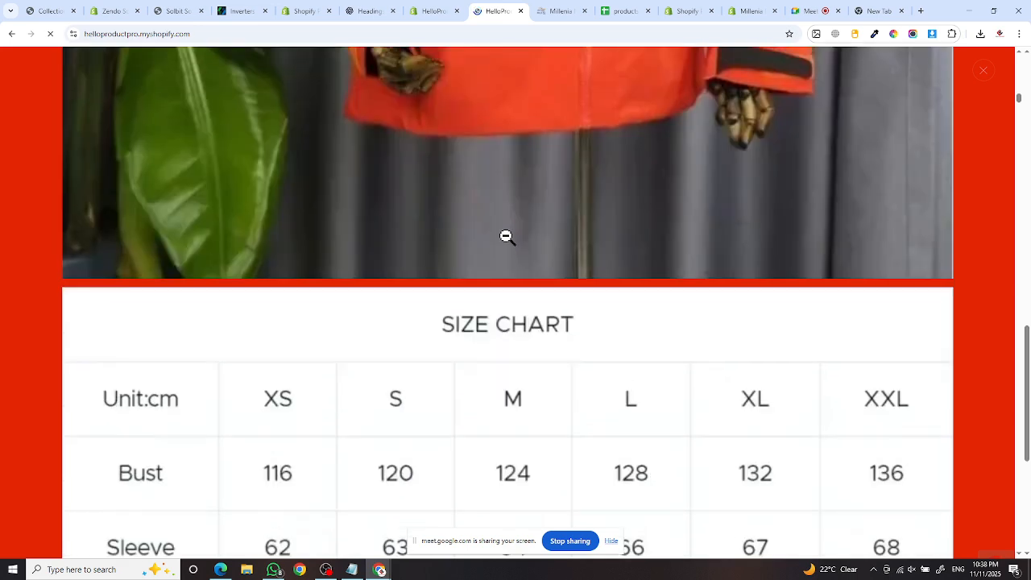
left_click(924, 86)
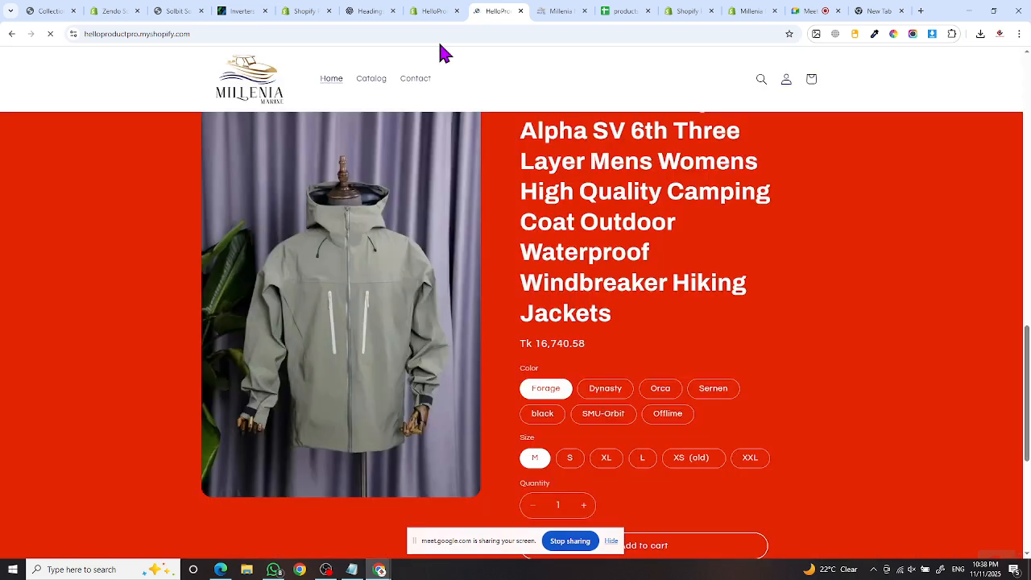
left_click(435, 10)
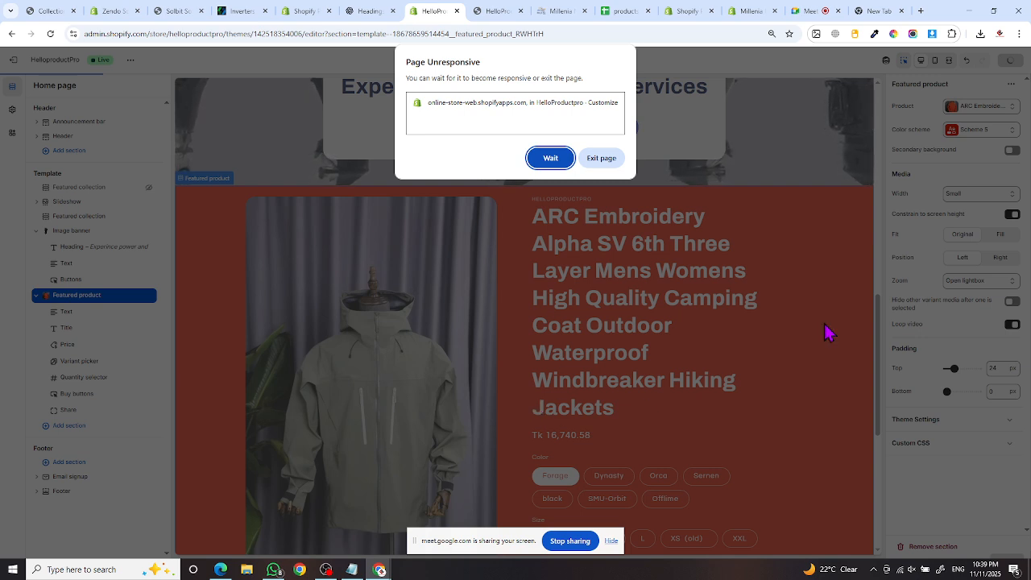
- Wait out the unresponsive-page warning, set zoom to No zoom, and save
left_click(559, 161)
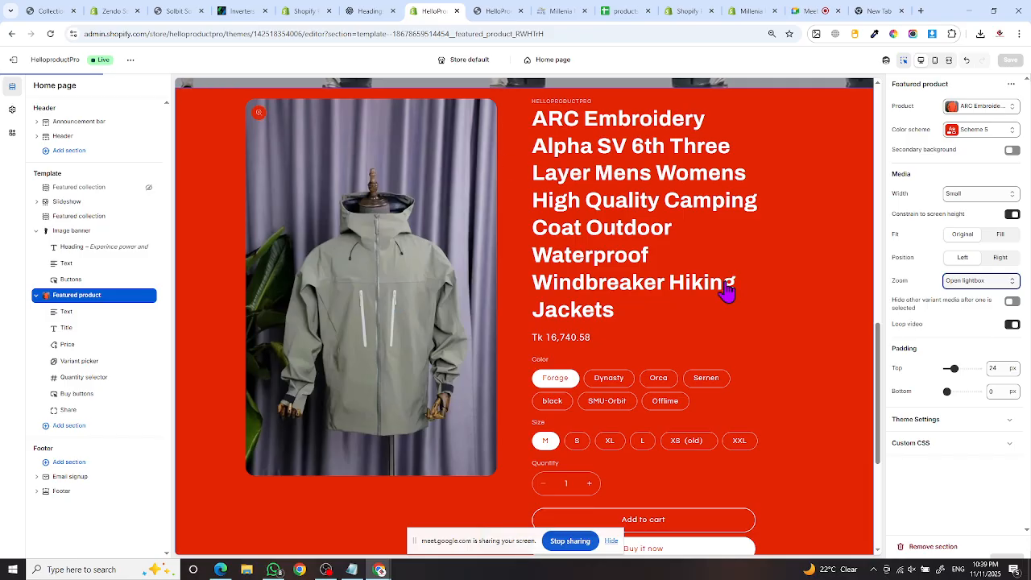
left_click(983, 282)
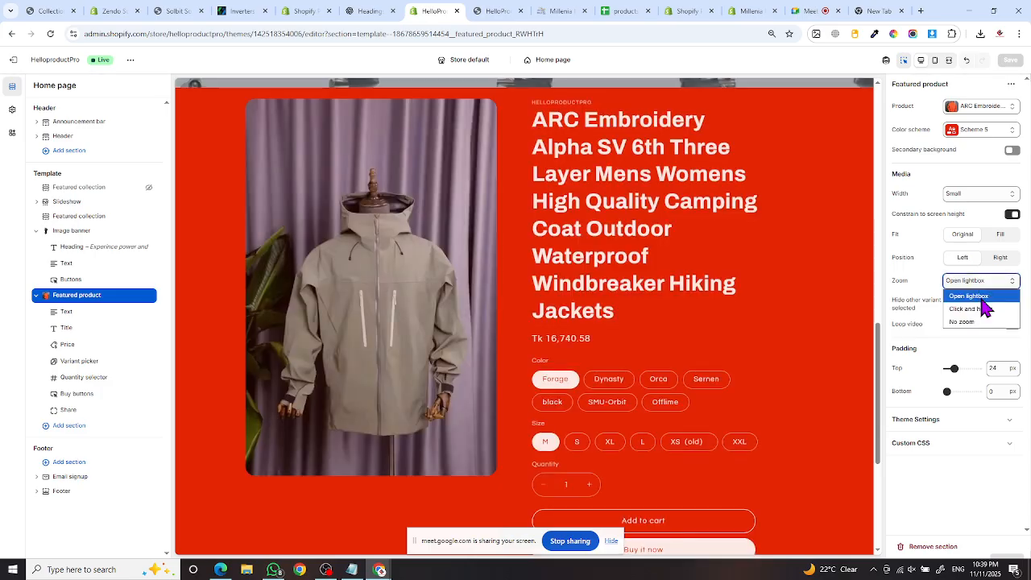
left_click(967, 321)
left_click(1010, 59)
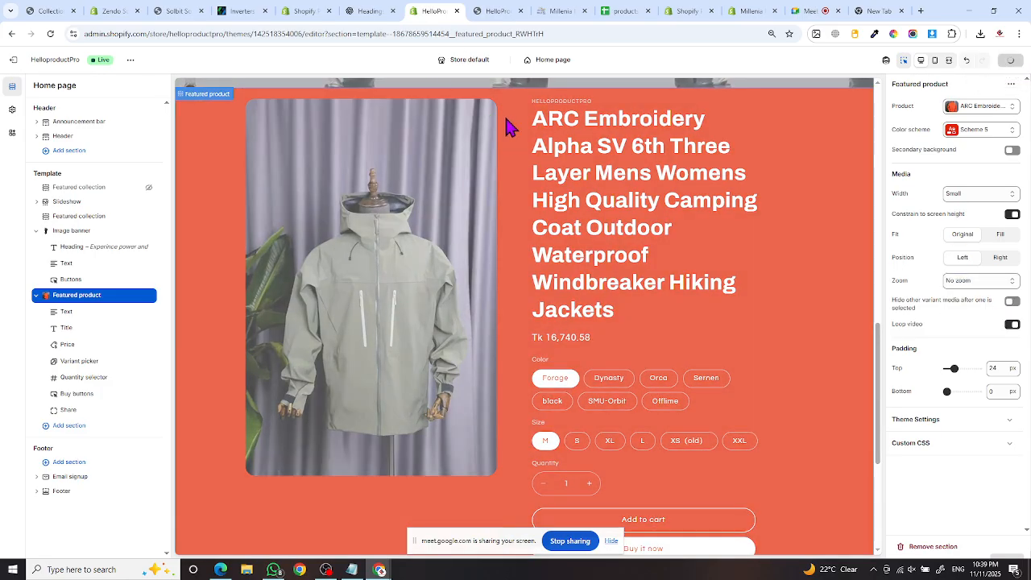
left_click(558, 11)
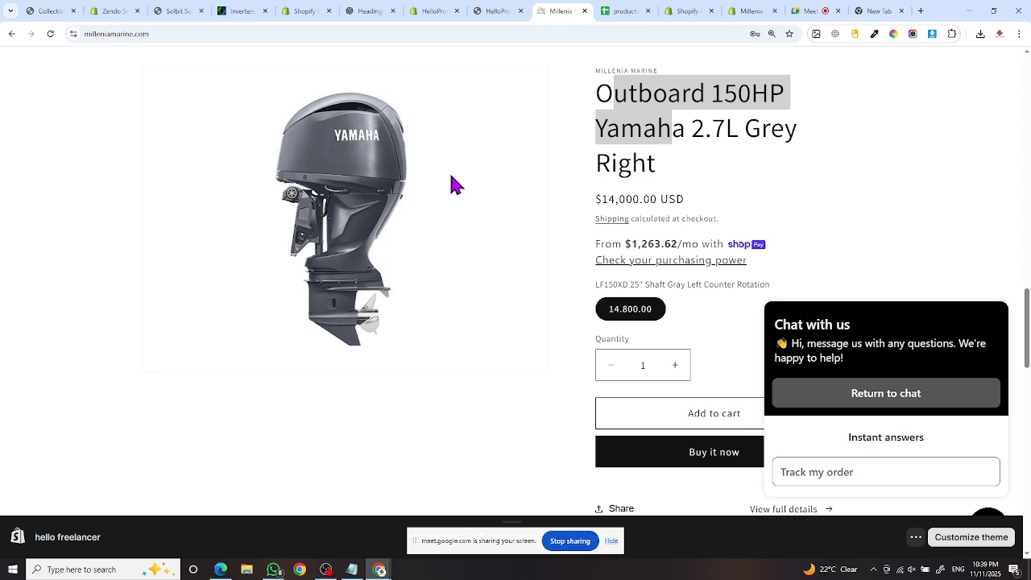
- Close the empty new tab and go back to the Outboard 150HP Yamaha 2.7L Grey Right page
left_click(886, 12)
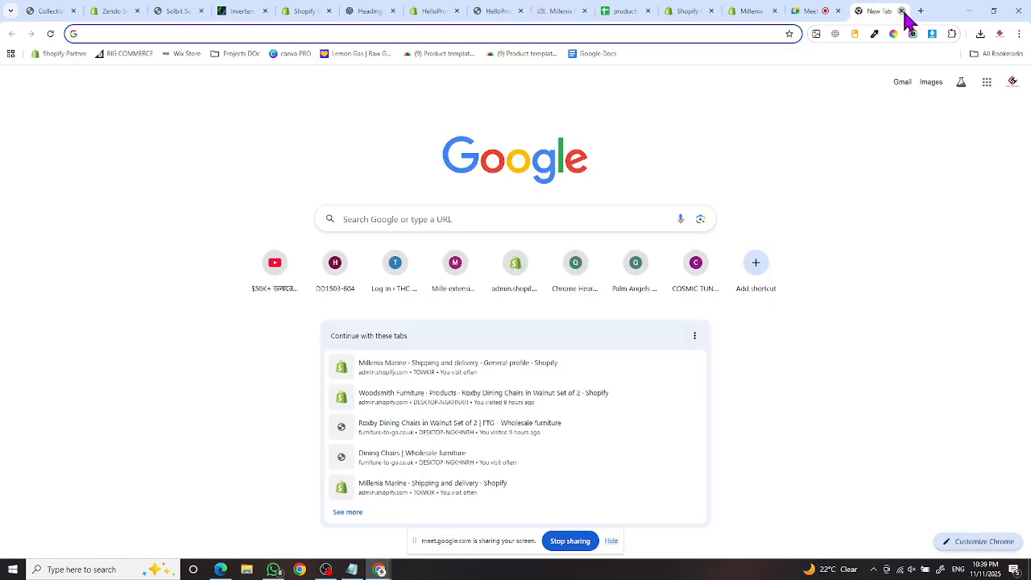
left_click(901, 11)
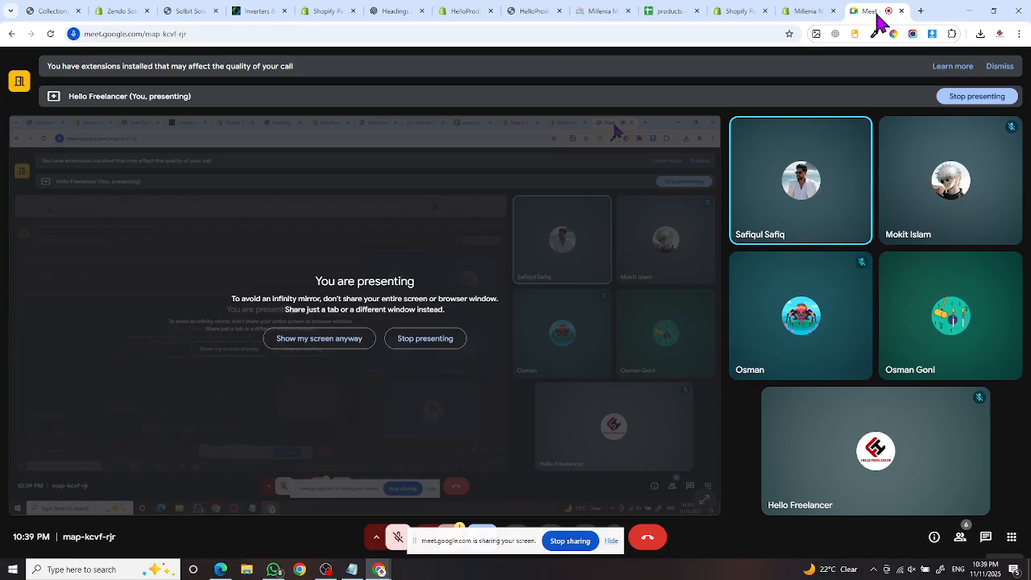
left_click(587, 16)
scroll(524, 197, "up", 10)
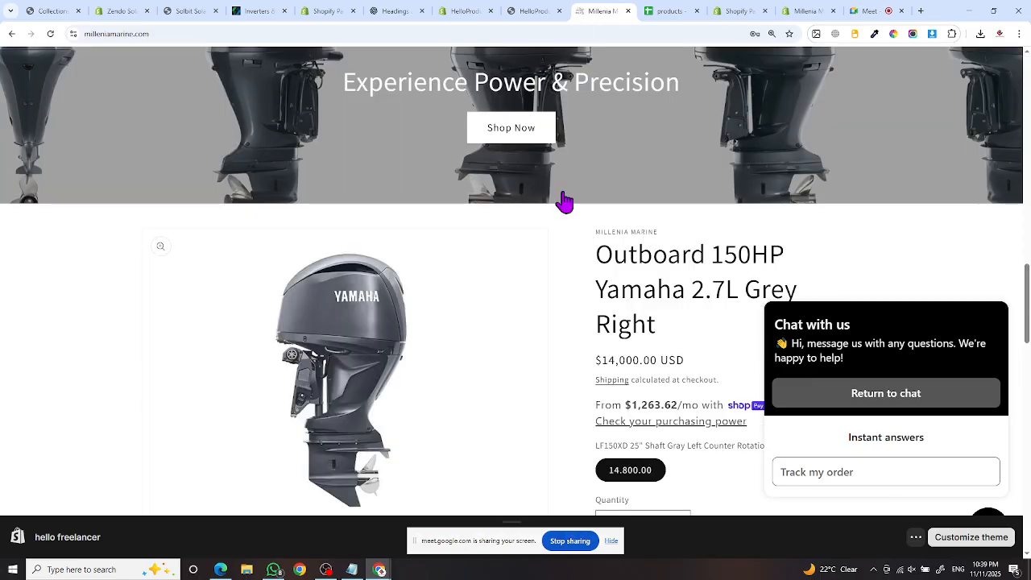
- Review the Choose Your Power heading, description and Explore Our Full Lineup label on Millenia Marine
scroll(548, 265, "up", 10)
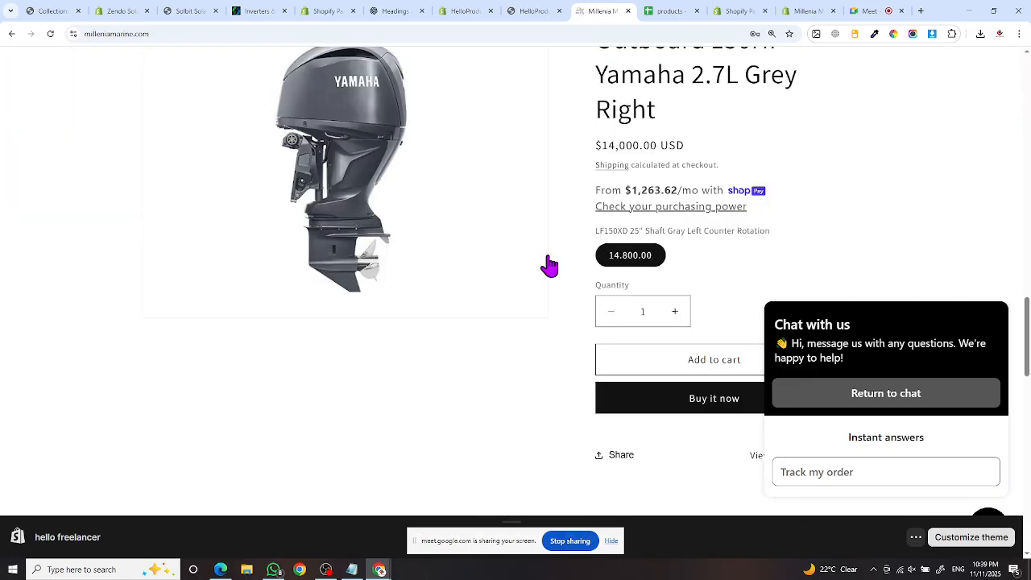
scroll(548, 266, "down", 5)
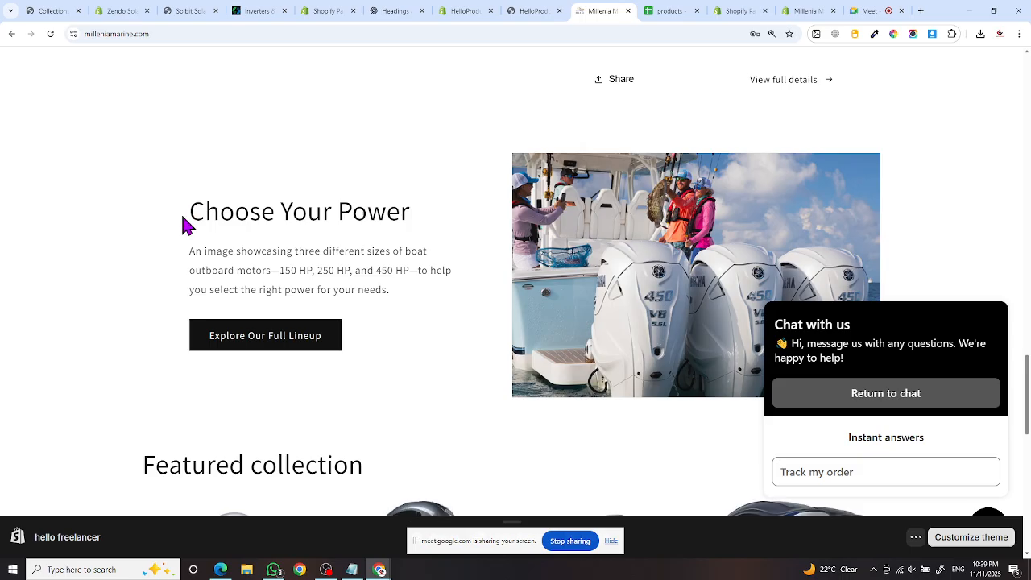
left_click_drag(184, 223, 311, 214)
left_click(376, 209)
left_click_drag(196, 211, 419, 223)
left_click(413, 235)
left_click_drag(411, 299, 382, 330)
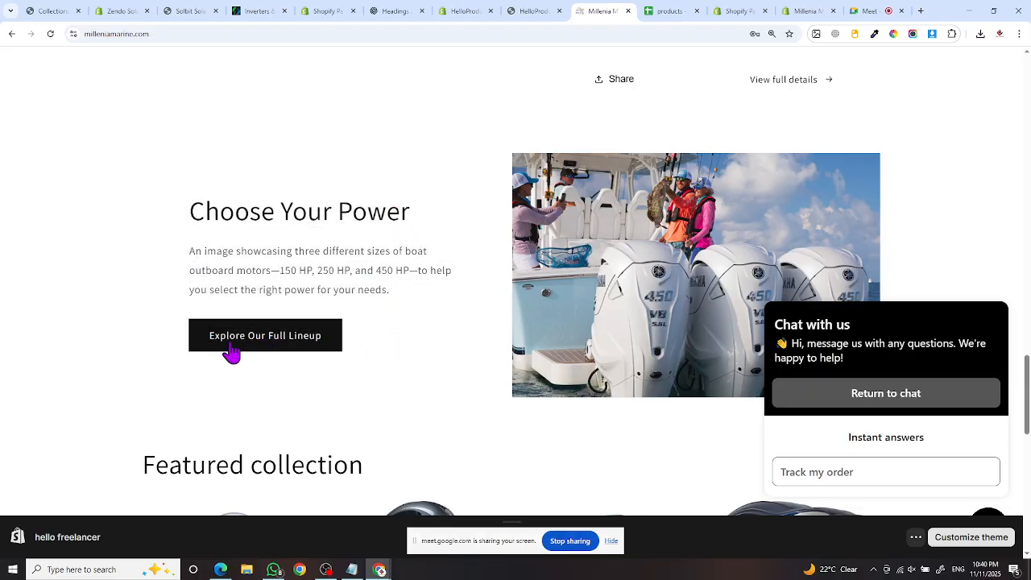
left_click_drag(190, 348, 340, 338)
left_click(379, 352)
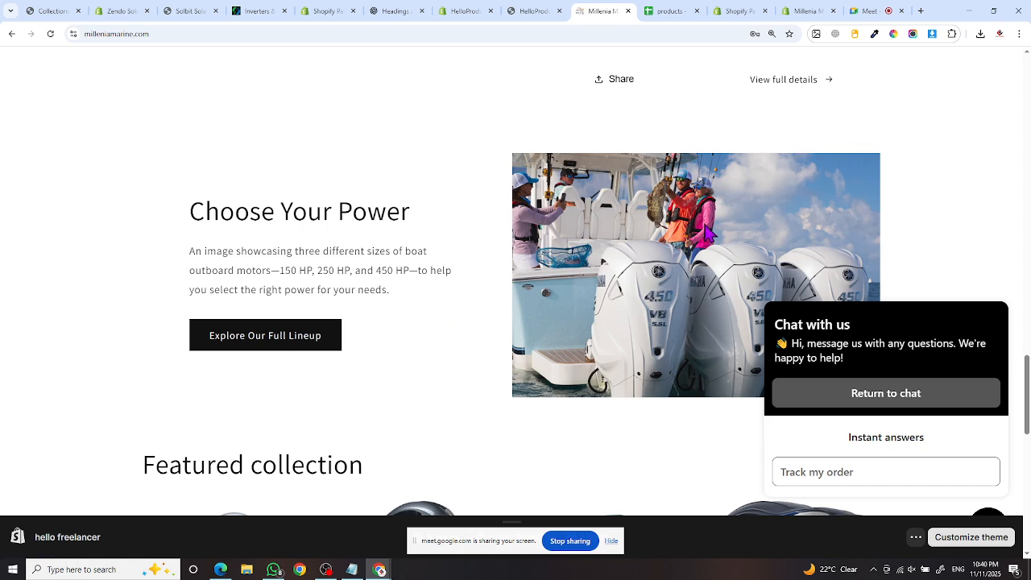
- Save the Choose Your Power boat photo to Downloads as download.jpg
scroll(679, 230, "down", 1)
right_click(610, 190)
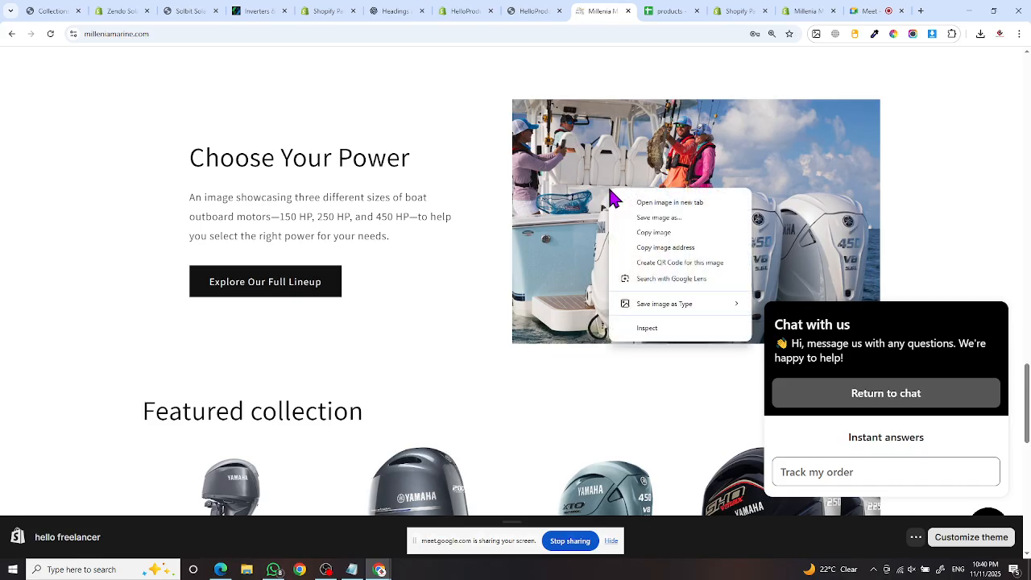
mouse_move(690, 305)
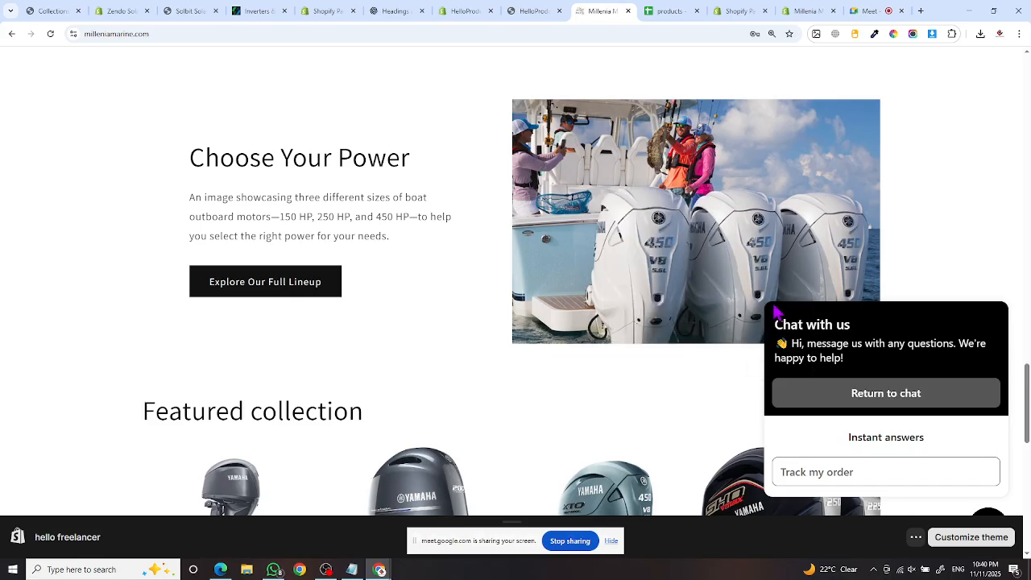
left_click(766, 308)
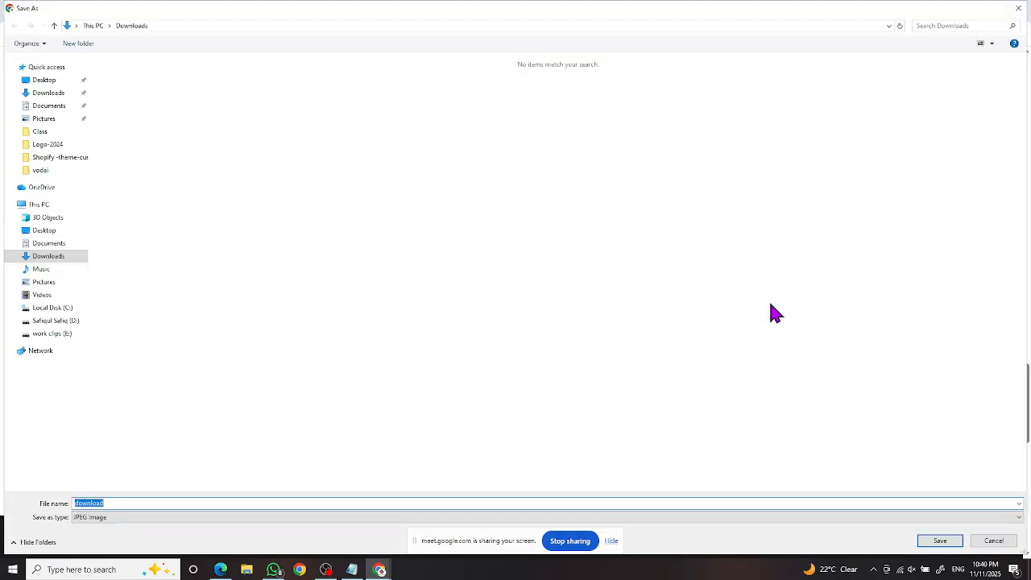
key("Escape")
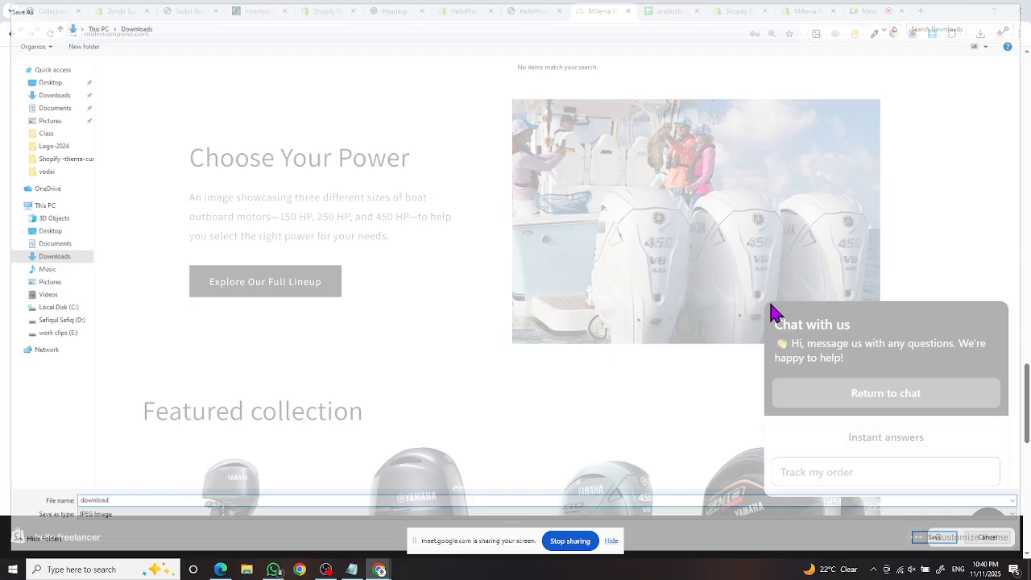
scroll(513, 292, "up", 3)
scroll(513, 292, "down", 2)
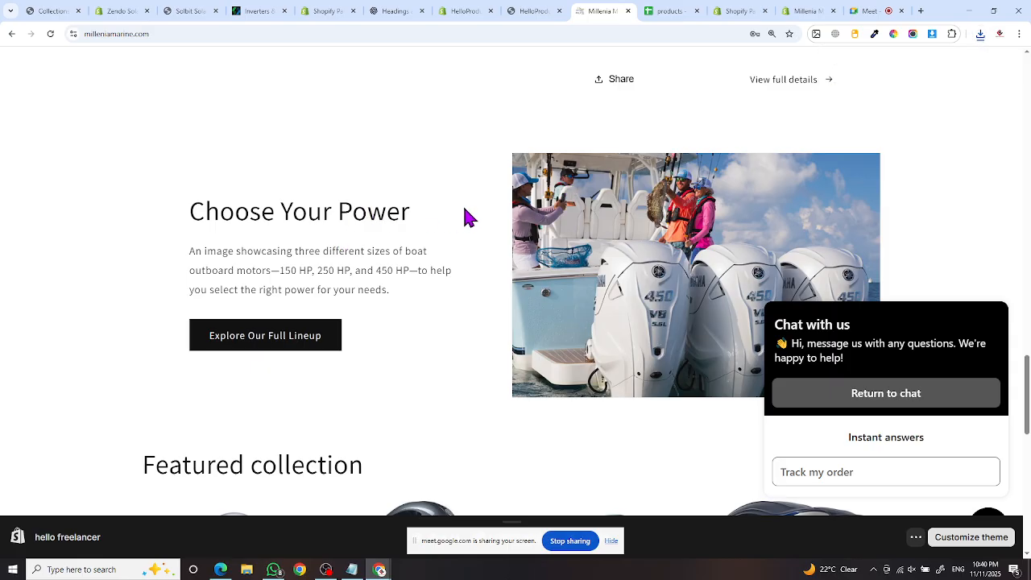
left_click_drag(375, 289, 448, 290)
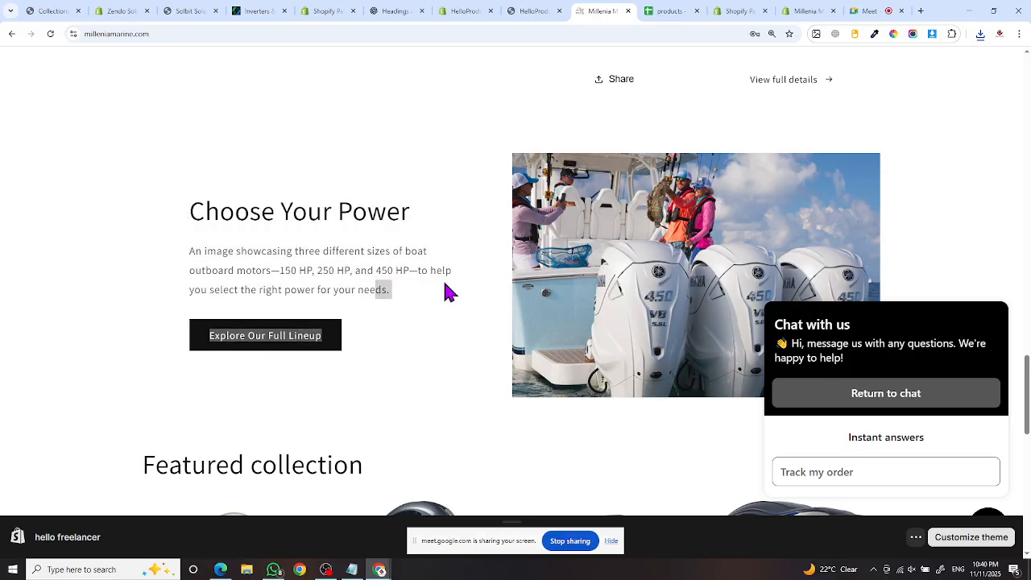
left_click(461, 13)
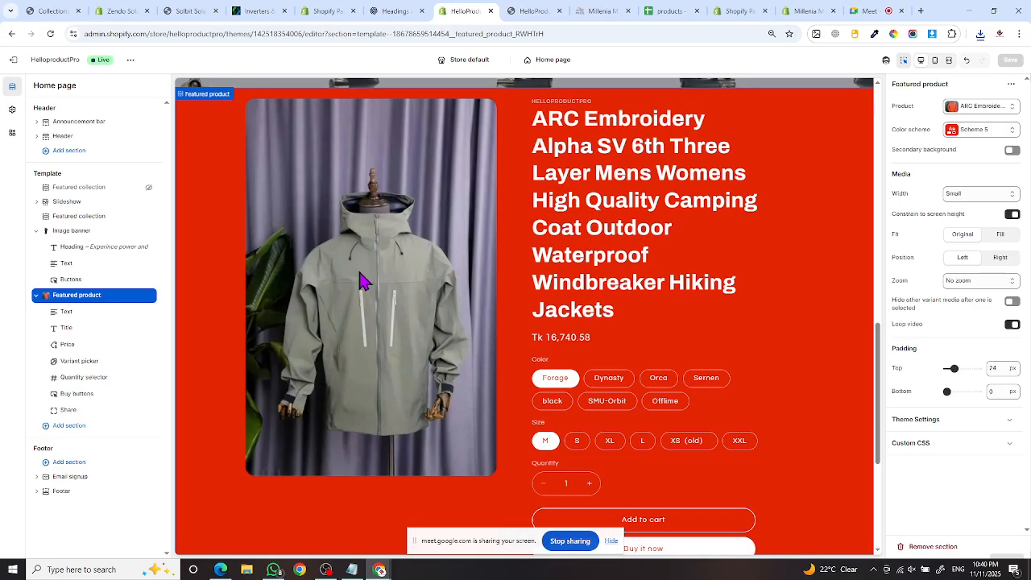
scroll(365, 282, "down", 3)
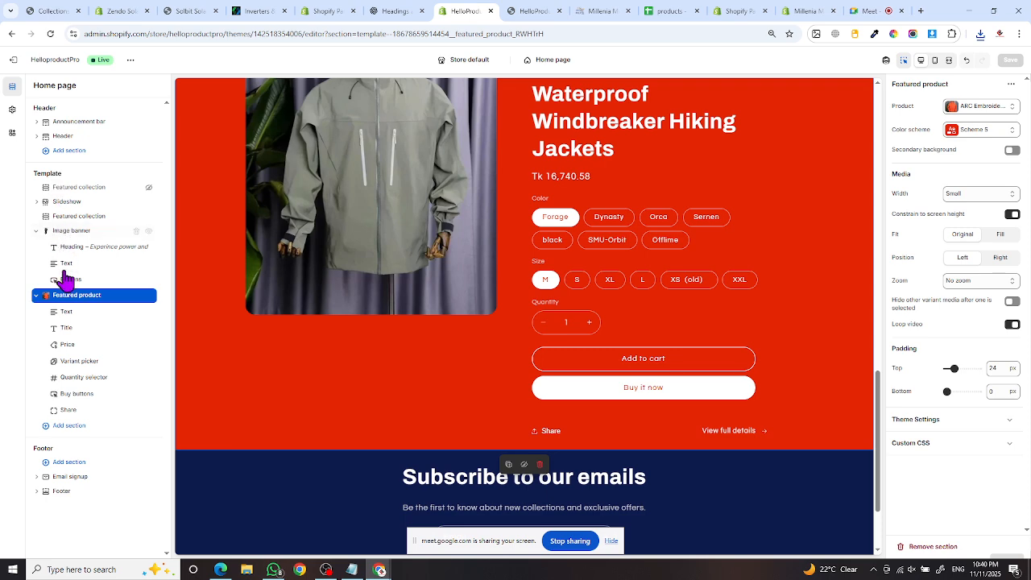
left_click(108, 189)
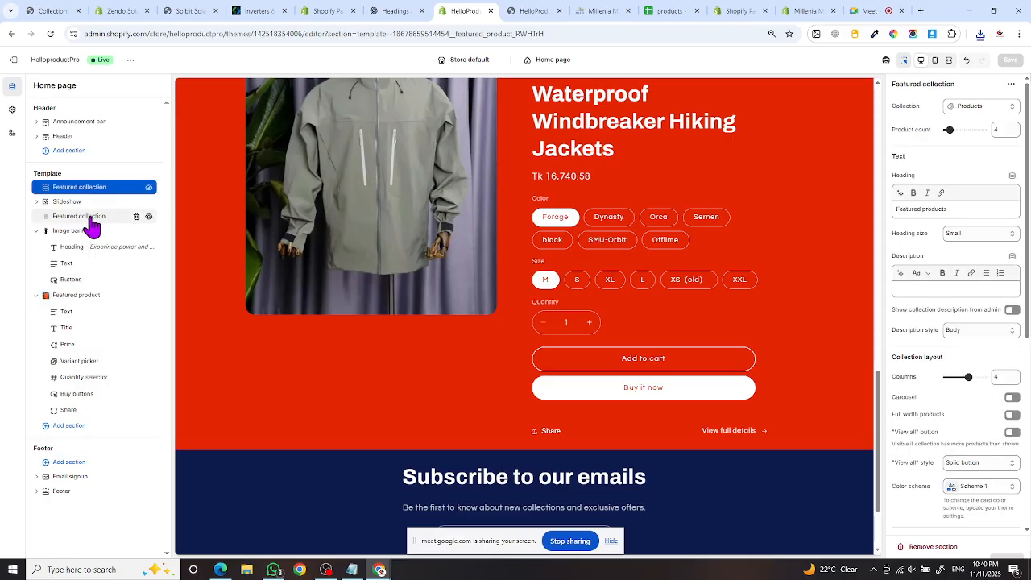
left_click(90, 218)
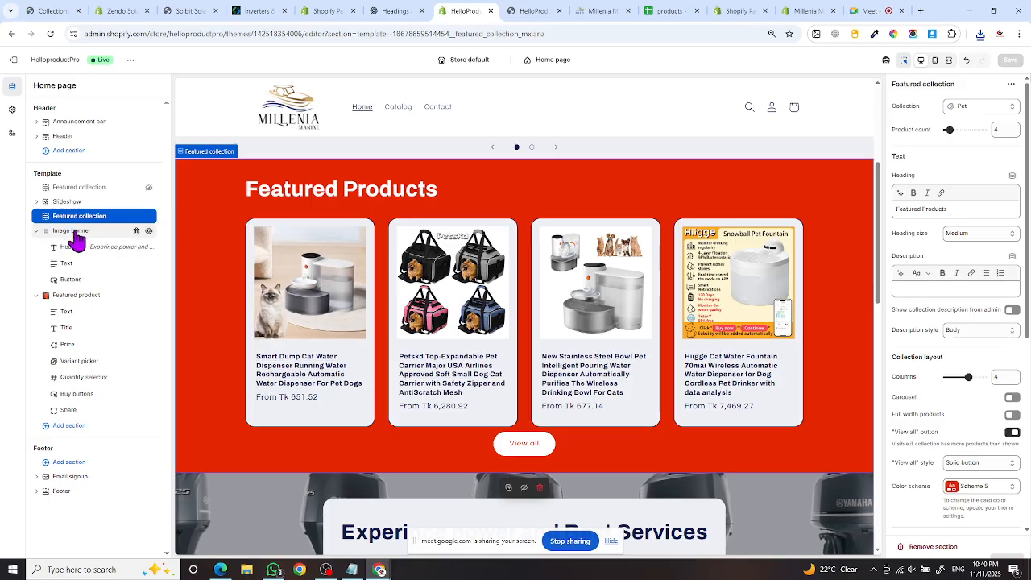
left_click(76, 233)
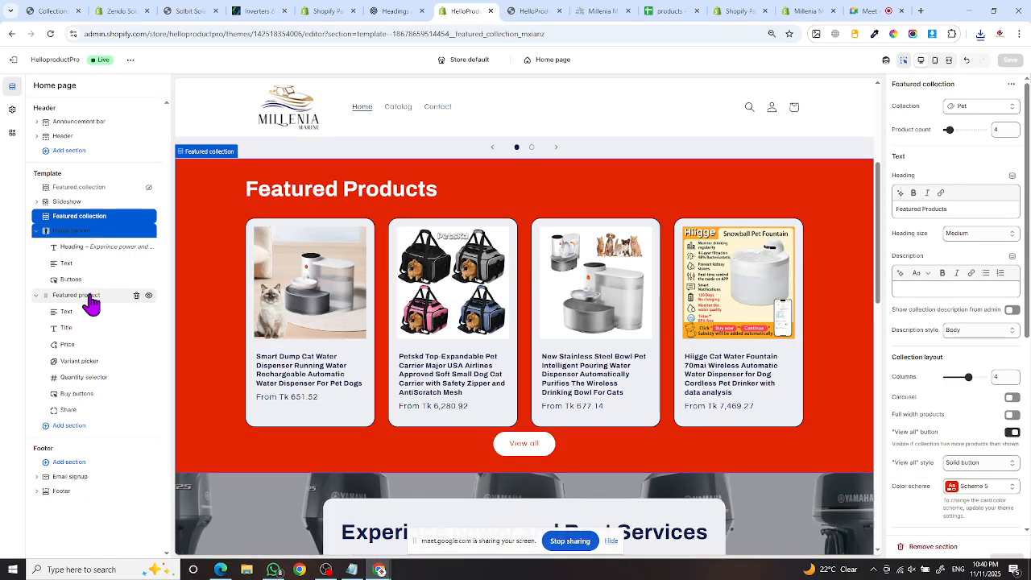
left_click(90, 298)
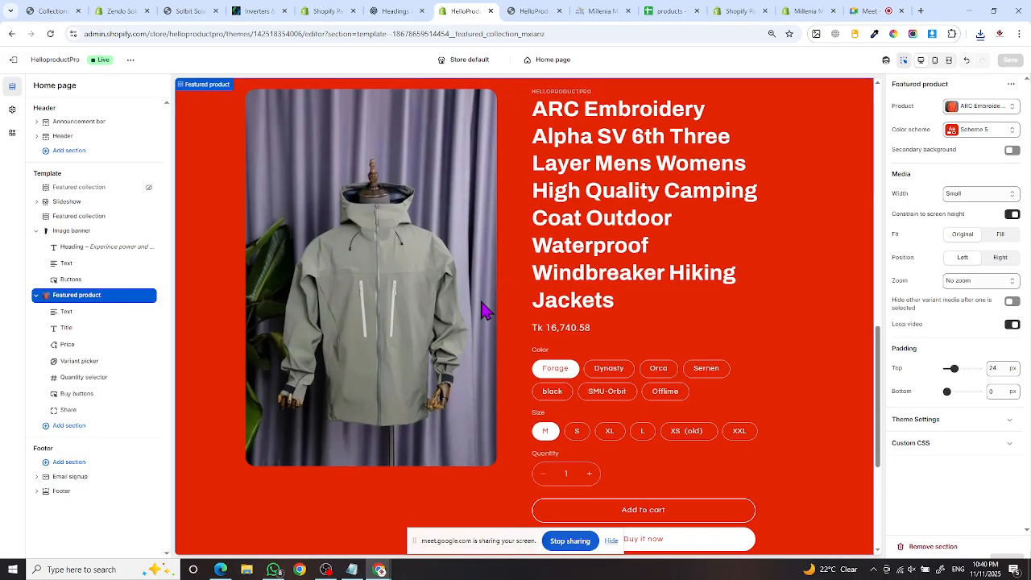
- Add an Image with text section below the red Featured product and start selecting its image
left_click(79, 429)
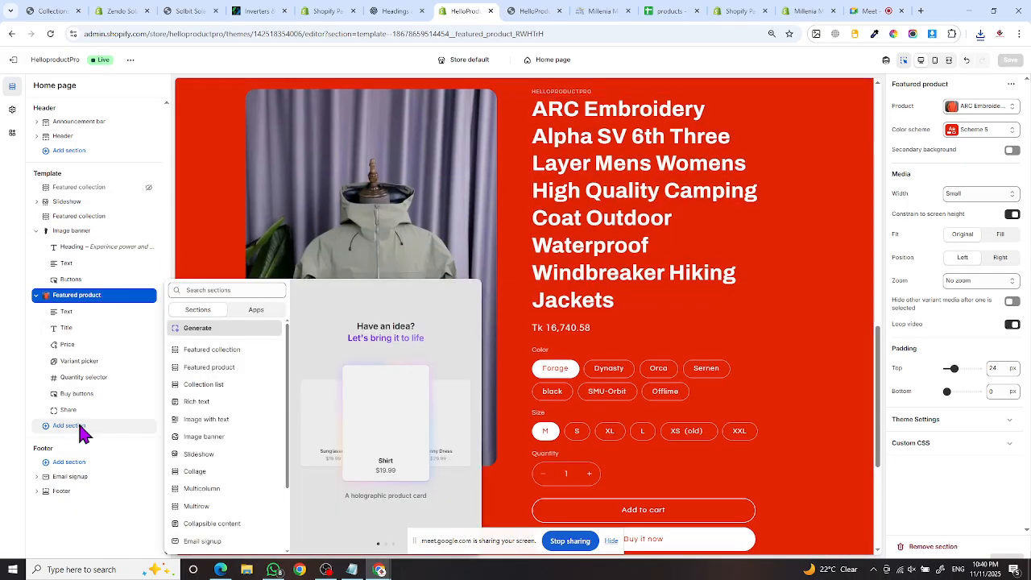
left_click(226, 422)
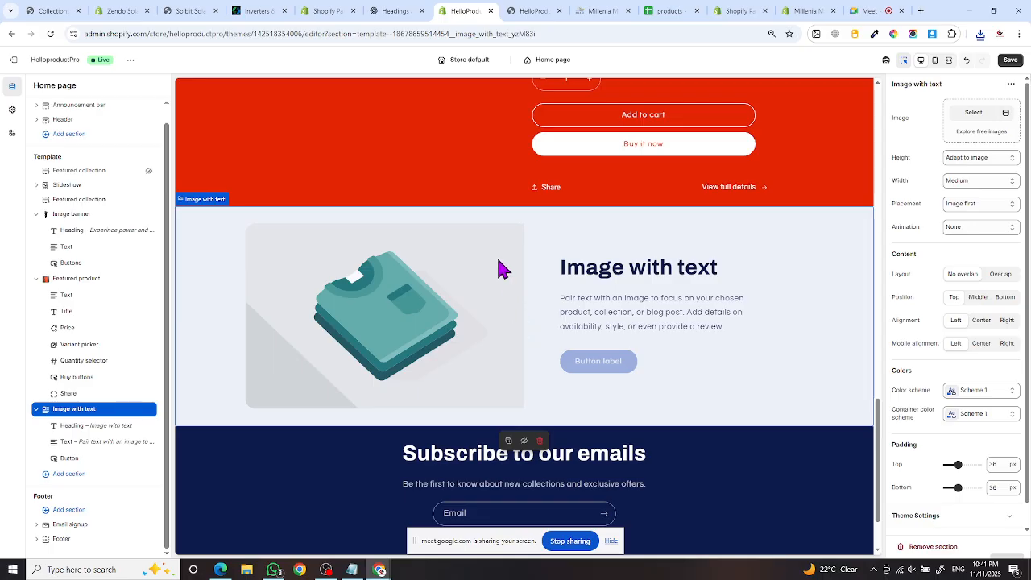
left_click(973, 114)
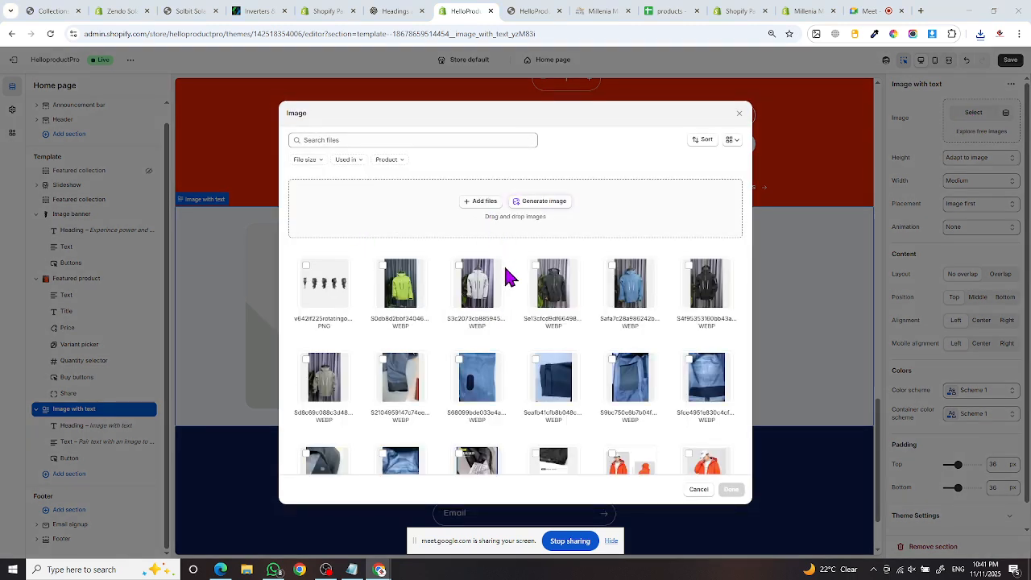
- Upload download.jpg from the Downloads folder into the Shopify image library
left_click(481, 202)
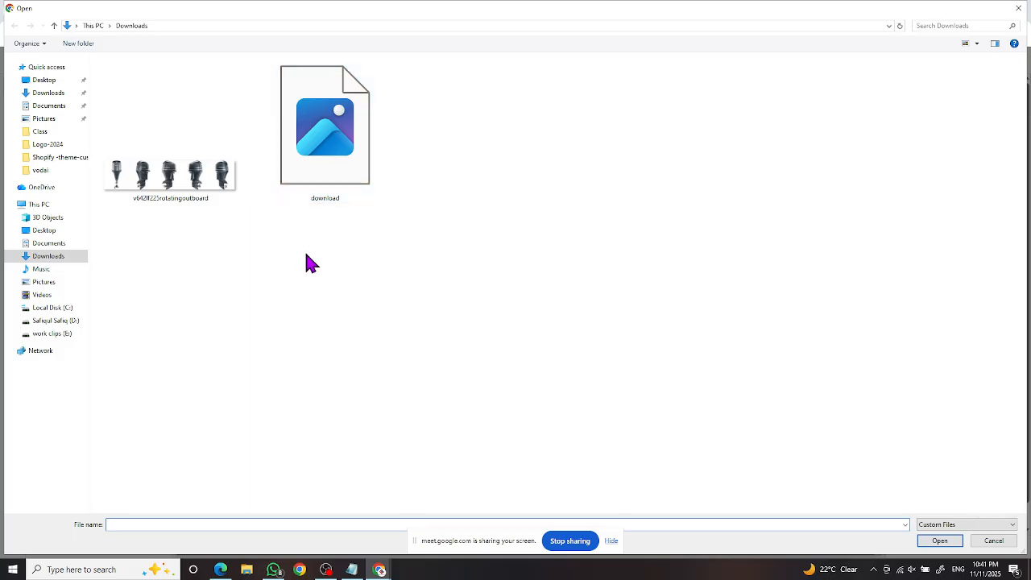
right_click(338, 290)
left_click(322, 175)
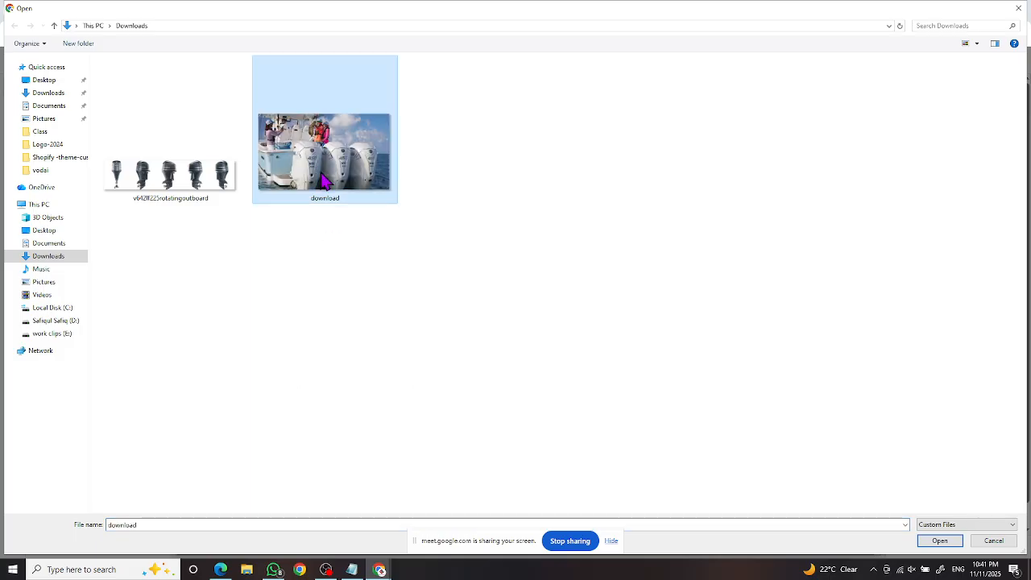
left_click(935, 541)
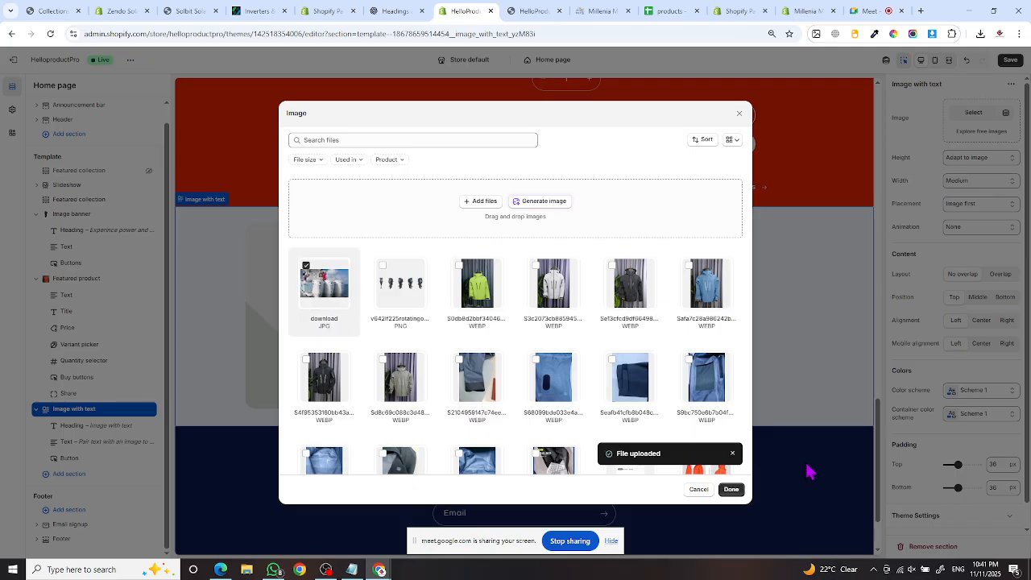
left_click(274, 570)
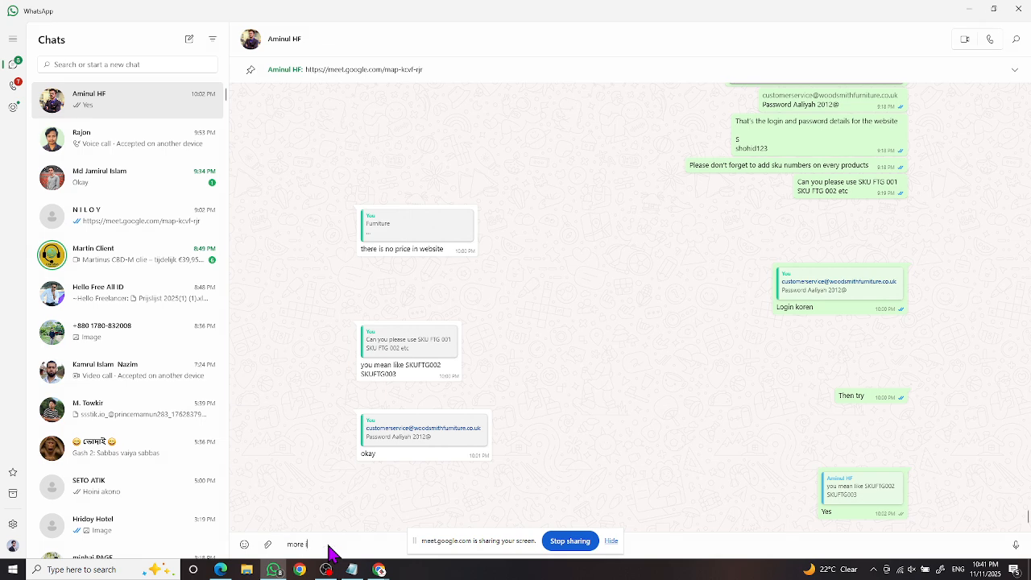
- Replace the WhatsApp draft with 'How is going SHIP' and send it
key("ctrl+a")
key("BackSpace")
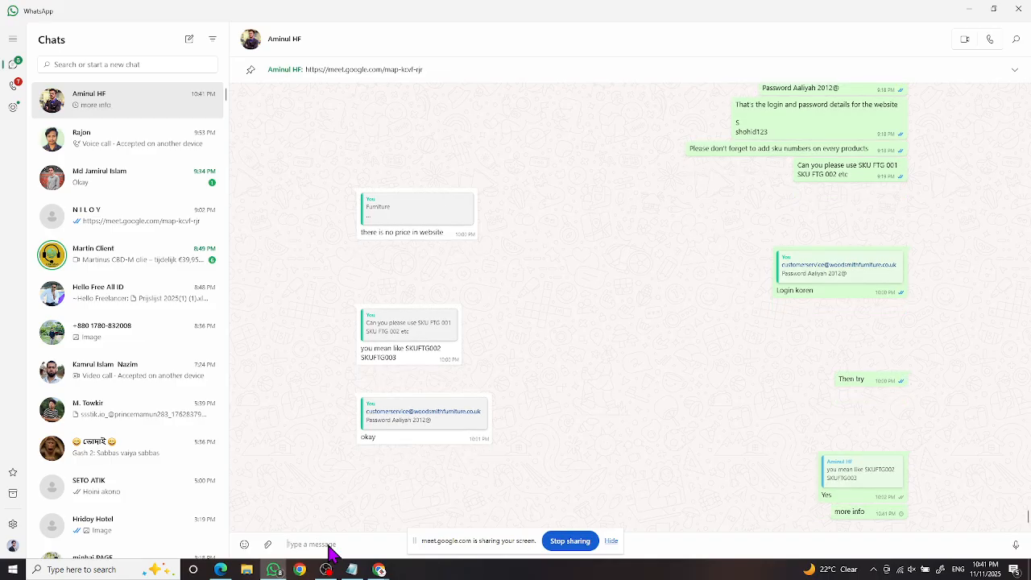
type("How is going SHIP")
key("Return")
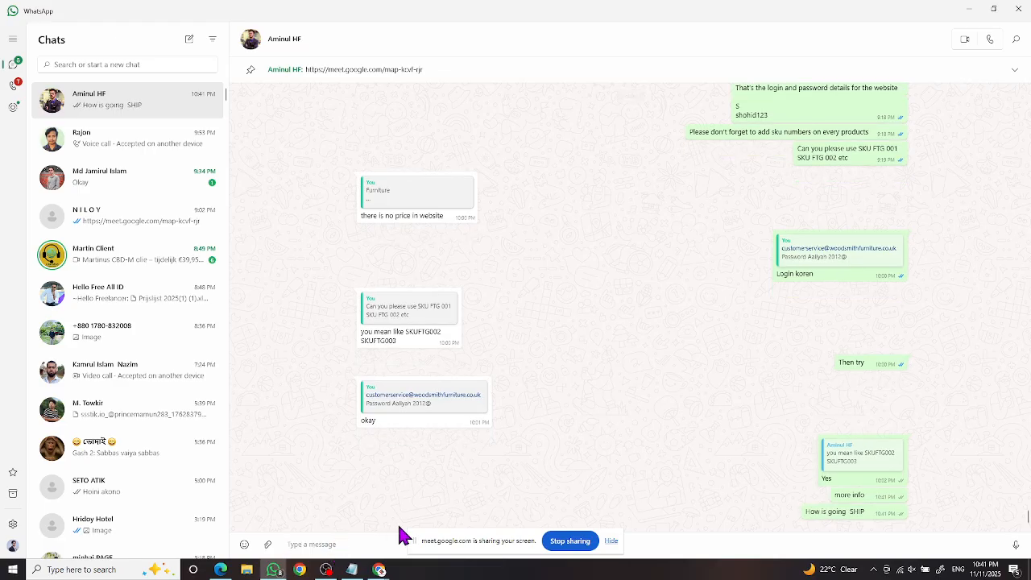
mouse_move(383, 570)
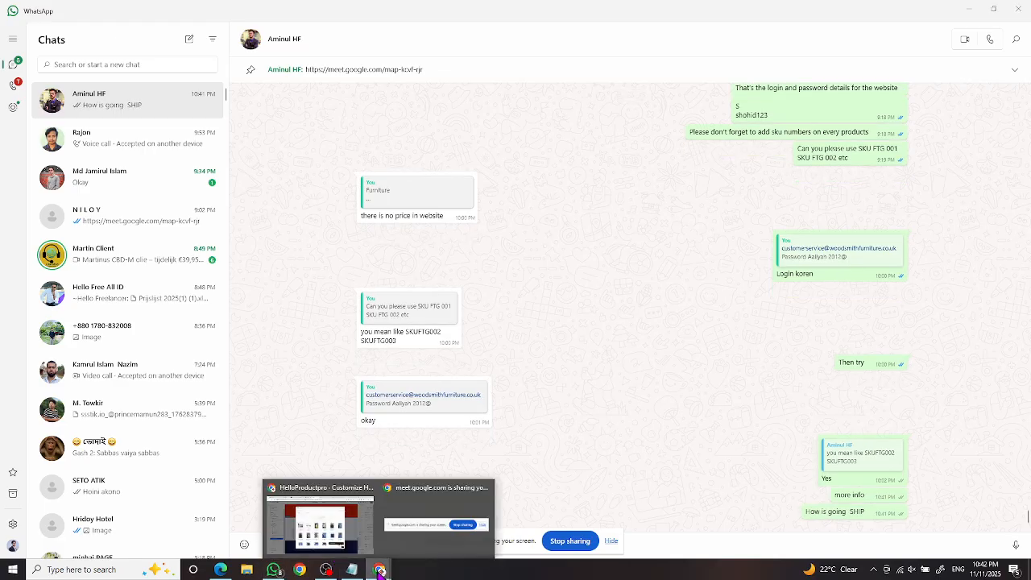
left_click(322, 503)
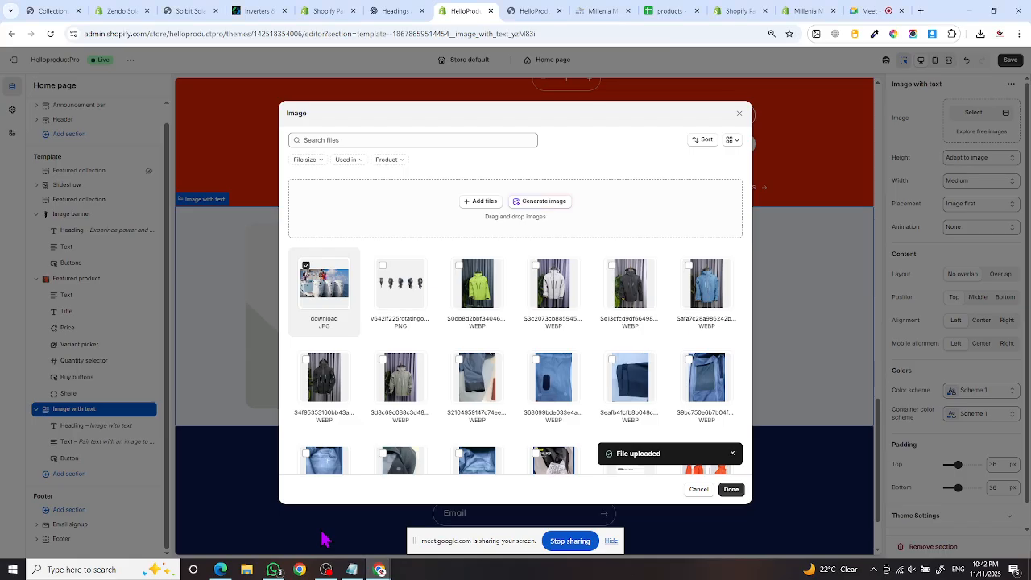
- Apply download.jpg as the Image with text picture, checking it against the Millenia Marine page
left_click(738, 492)
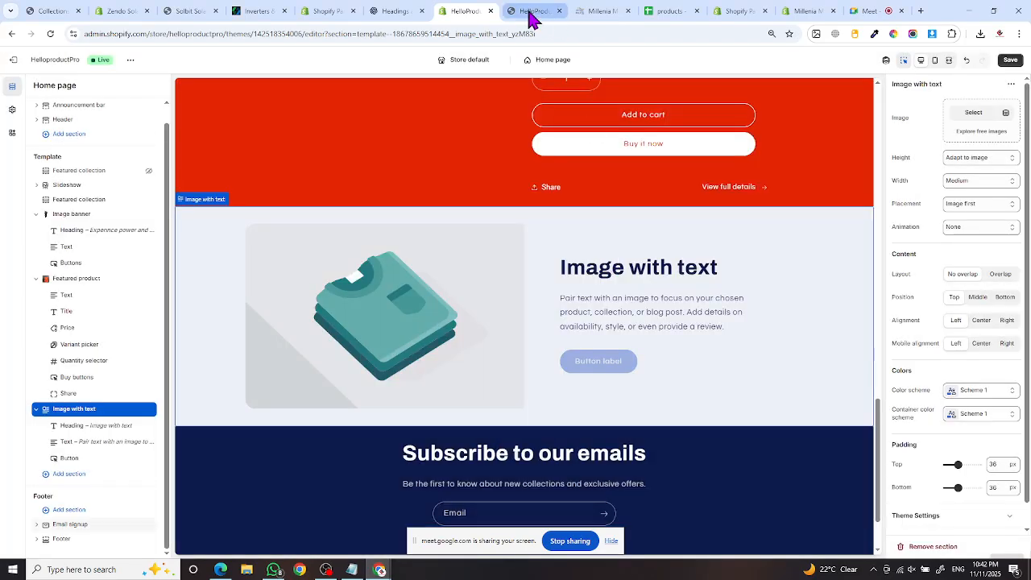
left_click(600, 12)
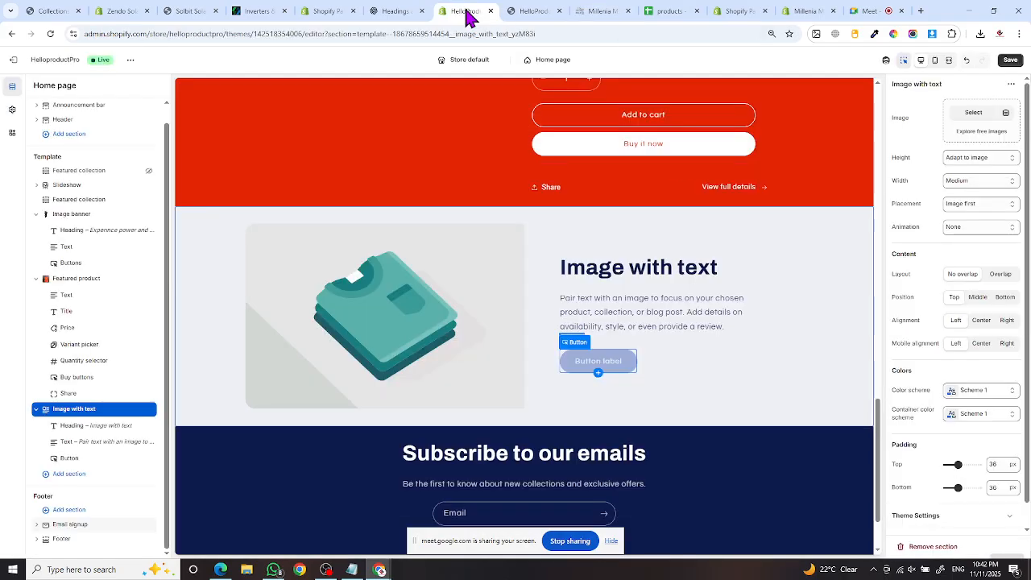
left_click(468, 12)
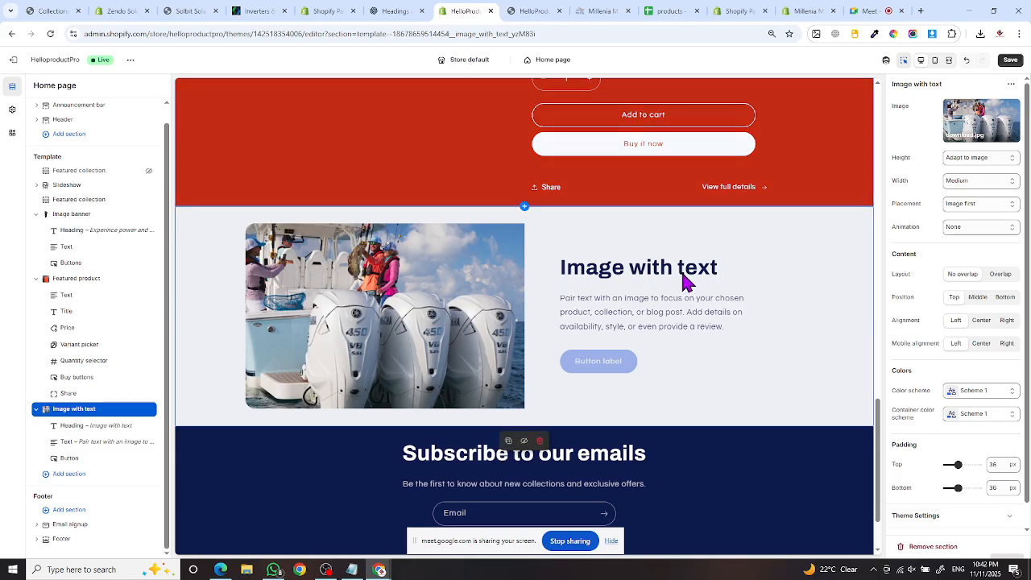
left_click(656, 274)
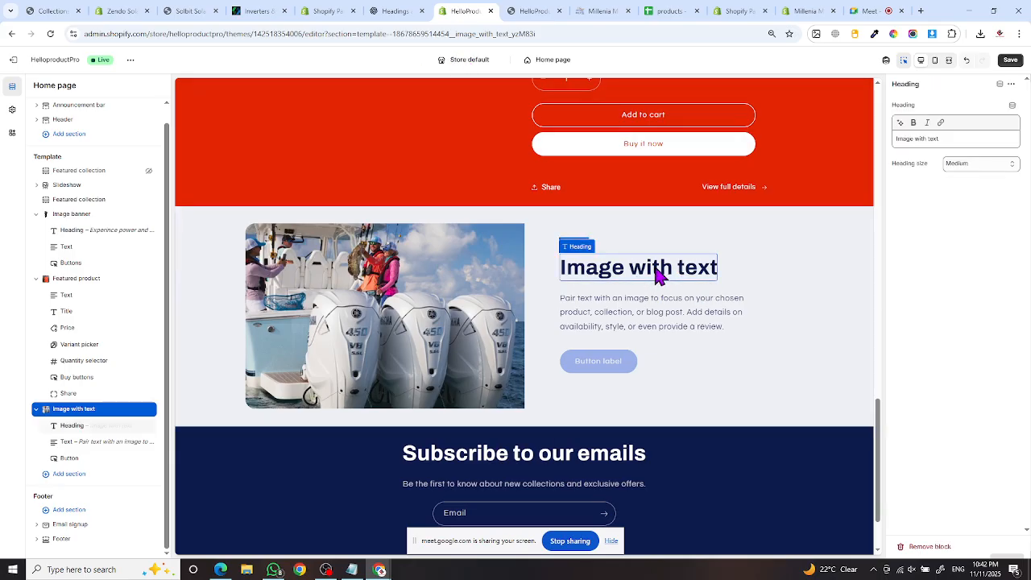
- Copy 'Choose Your Power' from the reference store and paste it as the section heading
left_click(596, 12)
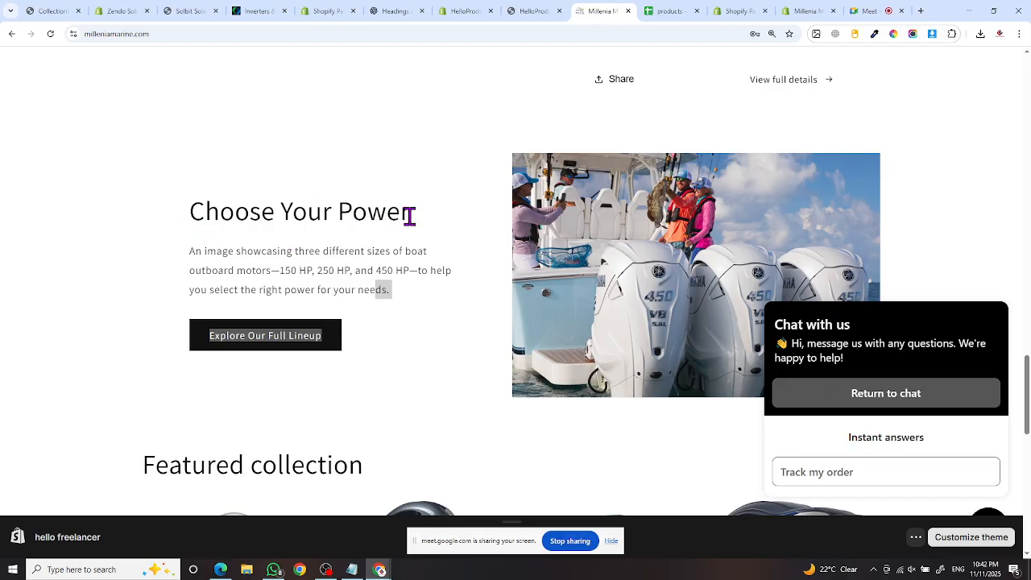
left_click_drag(409, 216, 409, 216)
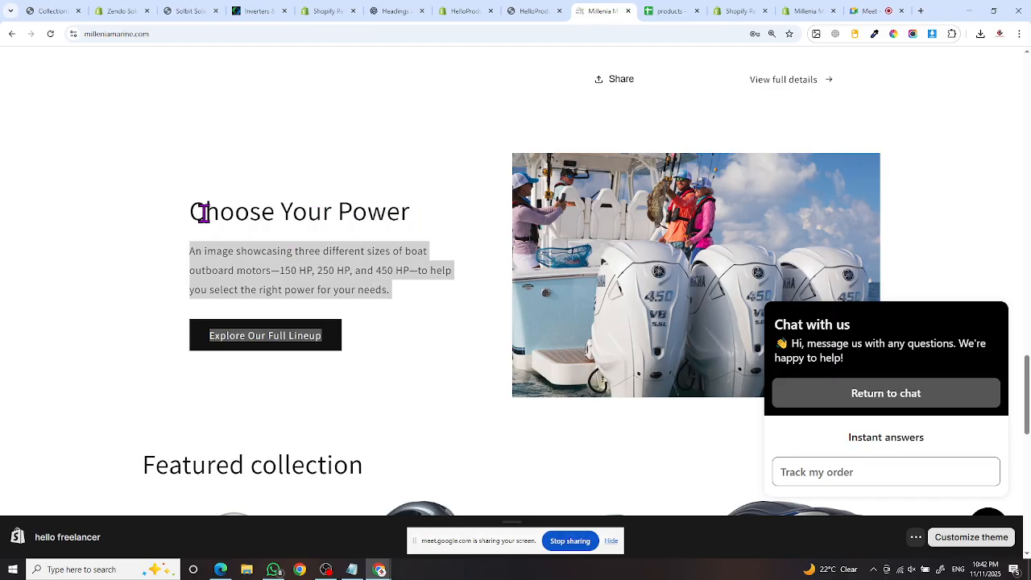
left_click_drag(192, 211, 401, 213)
right_click(348, 211)
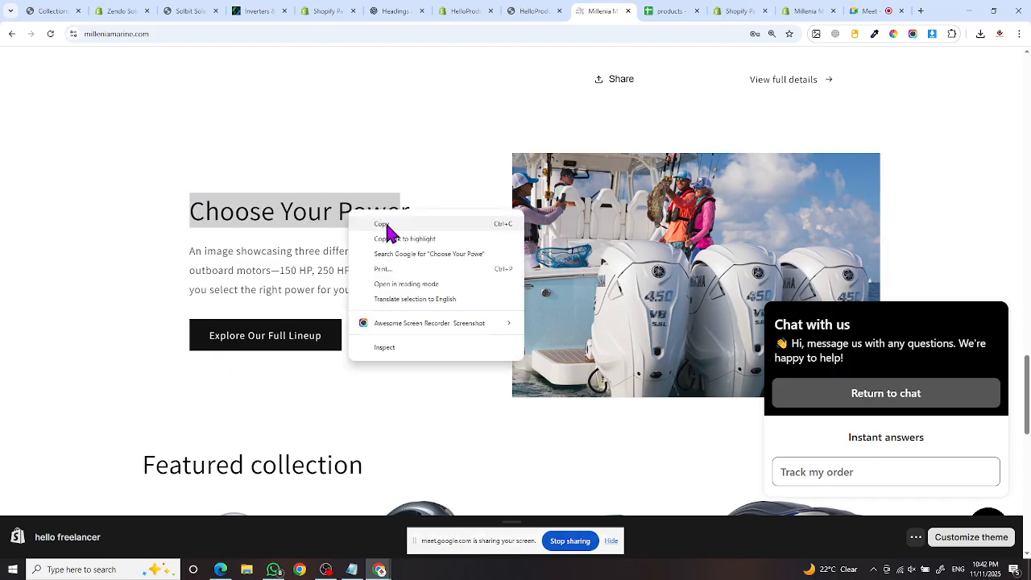
left_click(387, 230)
left_click(473, 14)
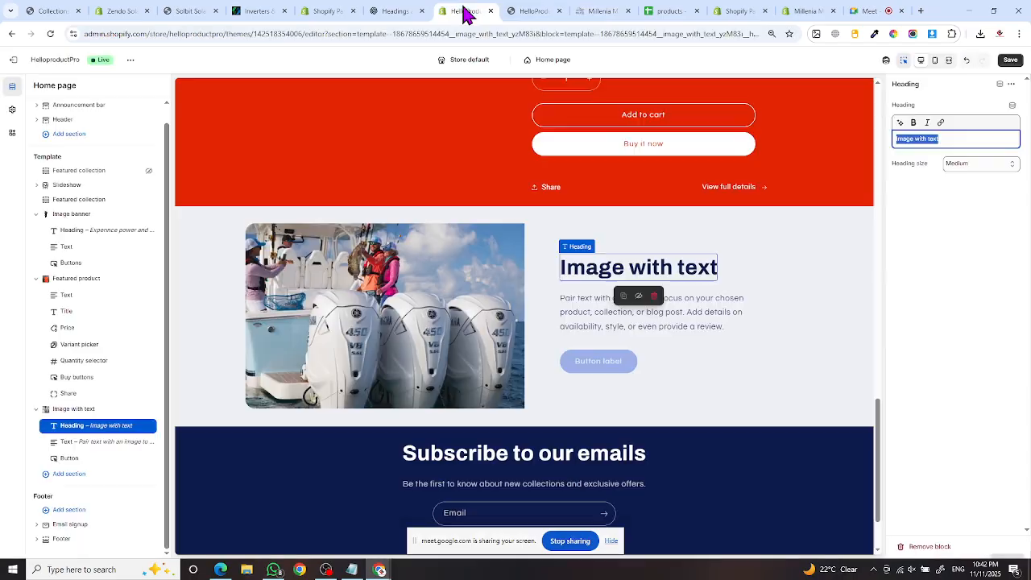
left_click_drag(949, 137, 876, 153)
key("ctrl+v")
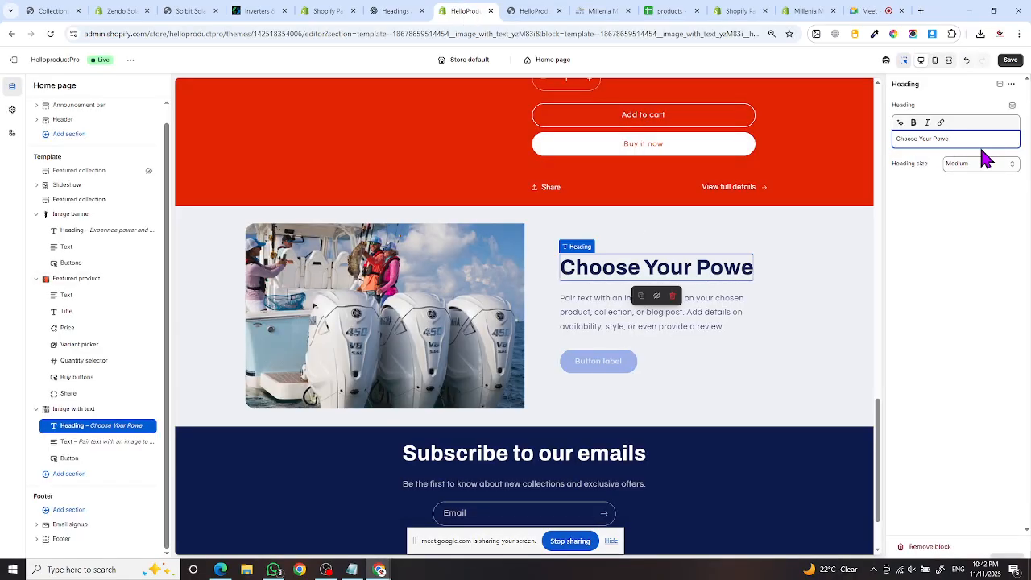
type("r")
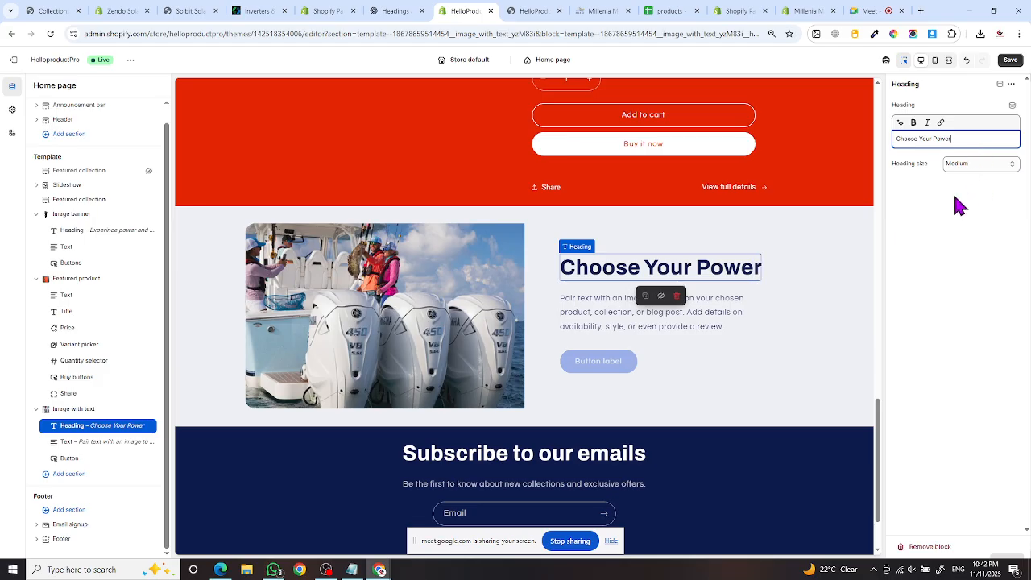
- Try Extra extra large for the heading size, then set it back to Medium
left_click(967, 165)
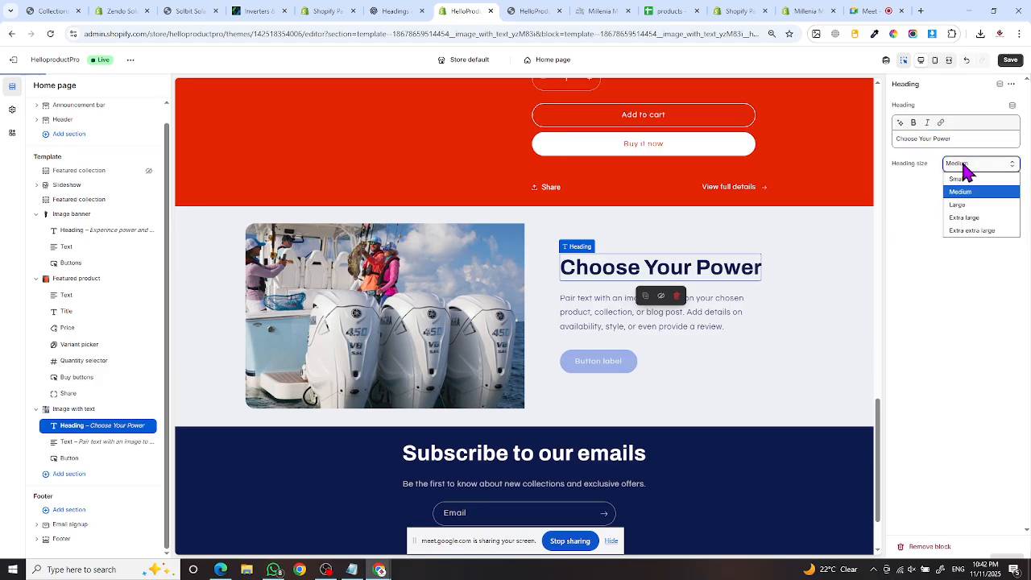
left_click(966, 236)
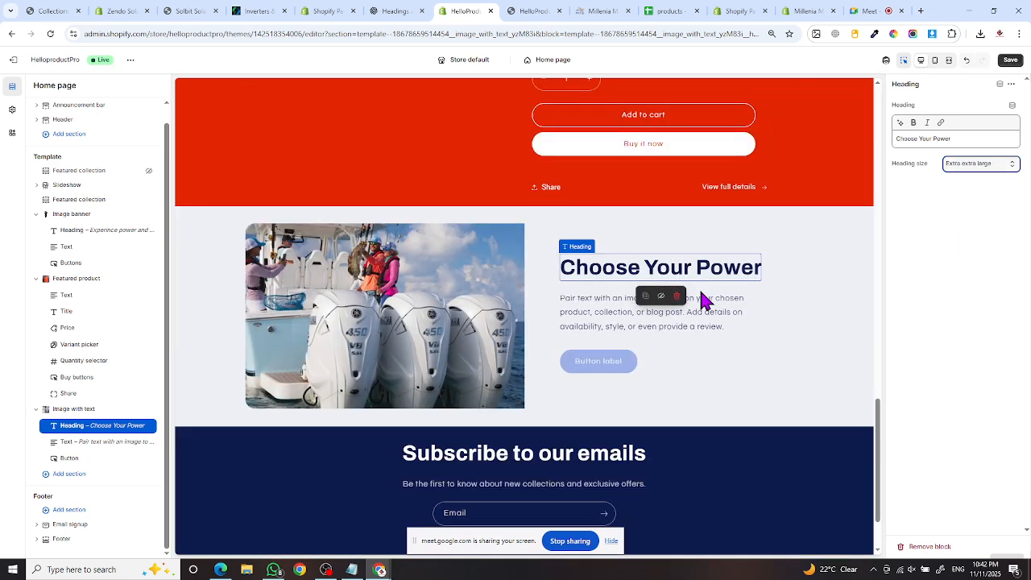
left_click(975, 164)
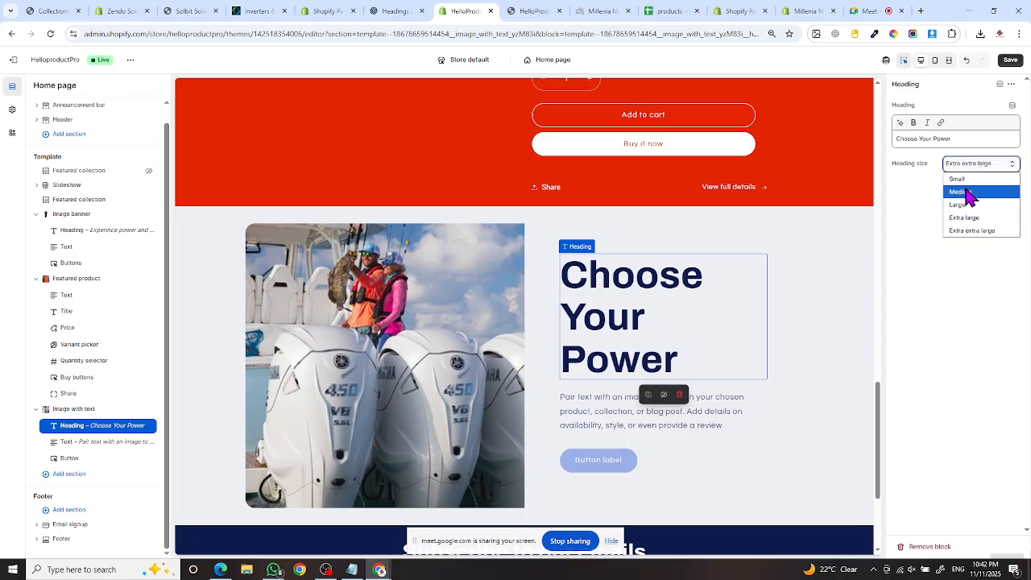
left_click(969, 192)
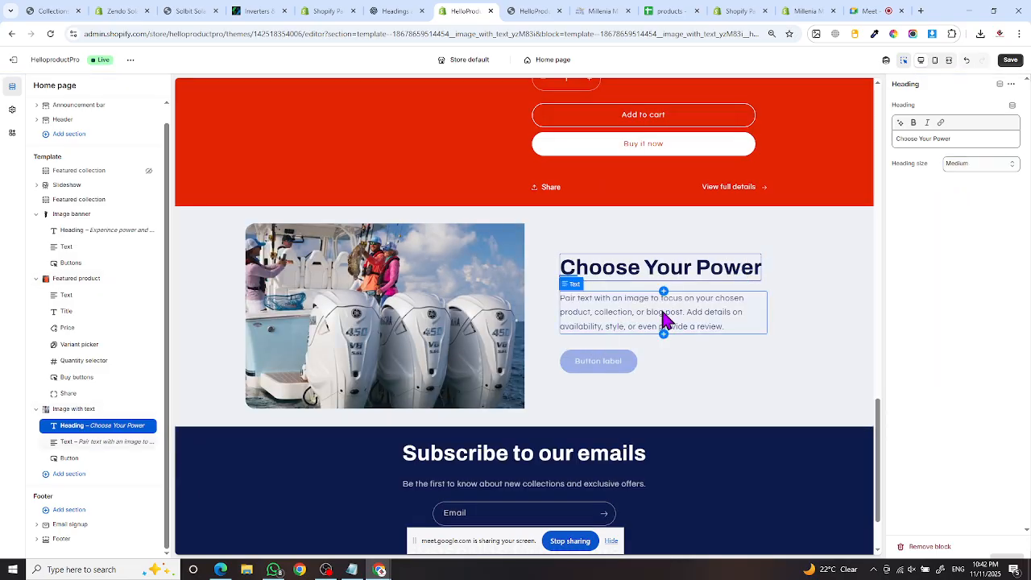
left_click(529, 12)
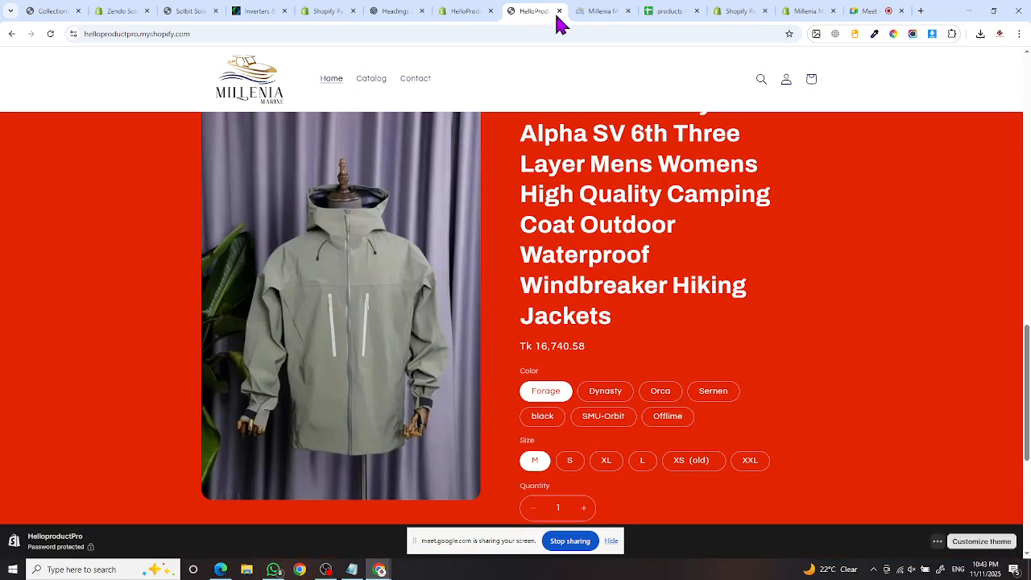
- Replace the placeholder text with the copied 150/250/450 HP outboard description and save the theme
left_click(582, 13)
mouse_move(183, 256)
left_mouse_down()
mouse_move(393, 295)
mouse_move(193, 271)
mouse_move(191, 249)
left_mouse_up()
right_click(216, 252)
left_click(226, 265)
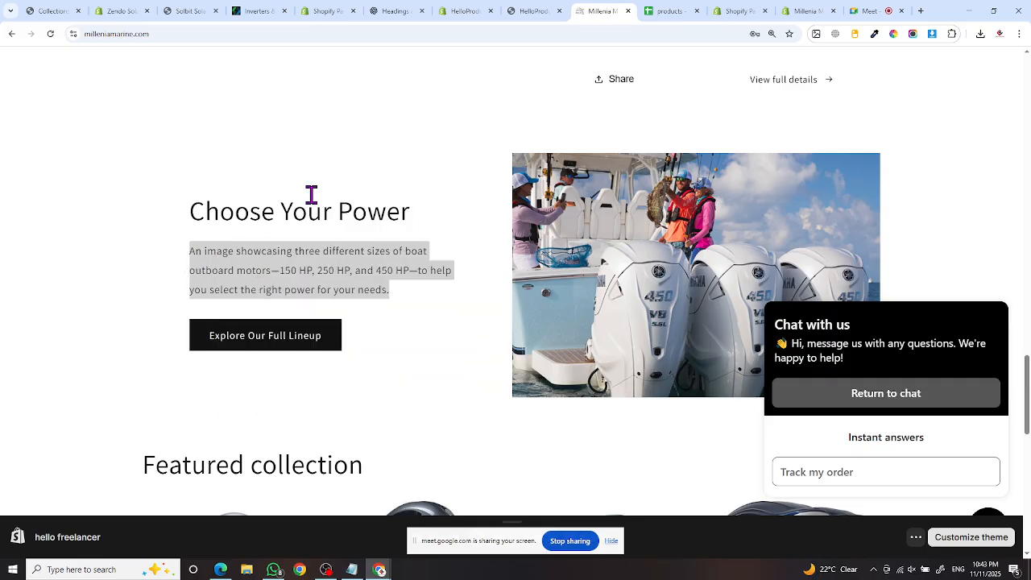
left_click(461, 11)
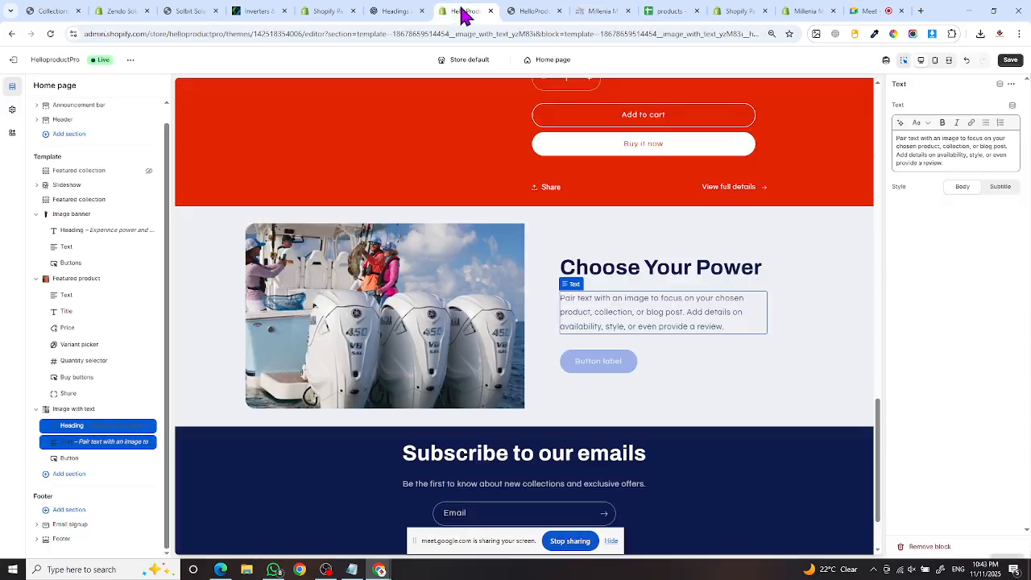
triple_click(932, 160)
key("BackSpace")
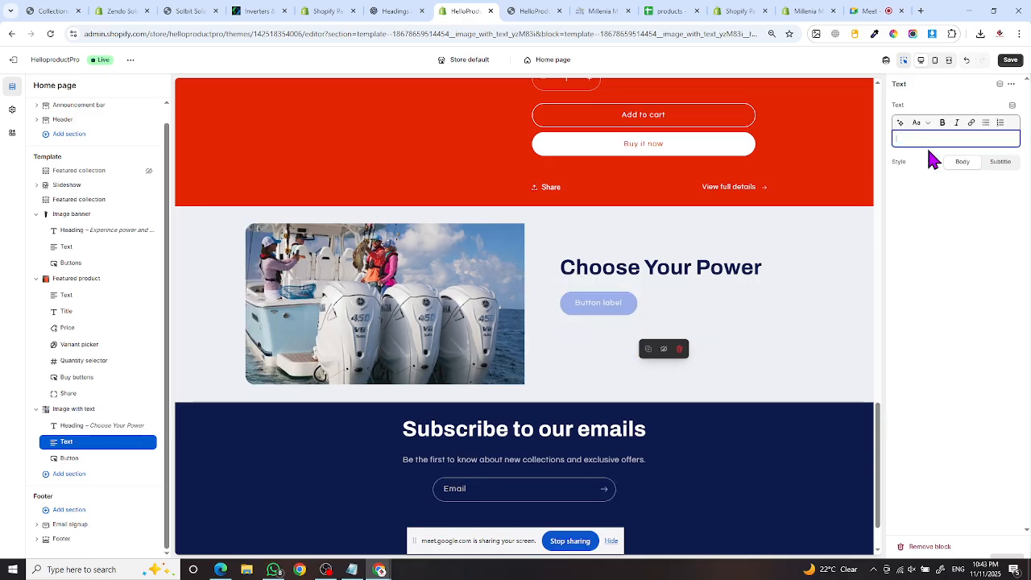
key("ctrl+v")
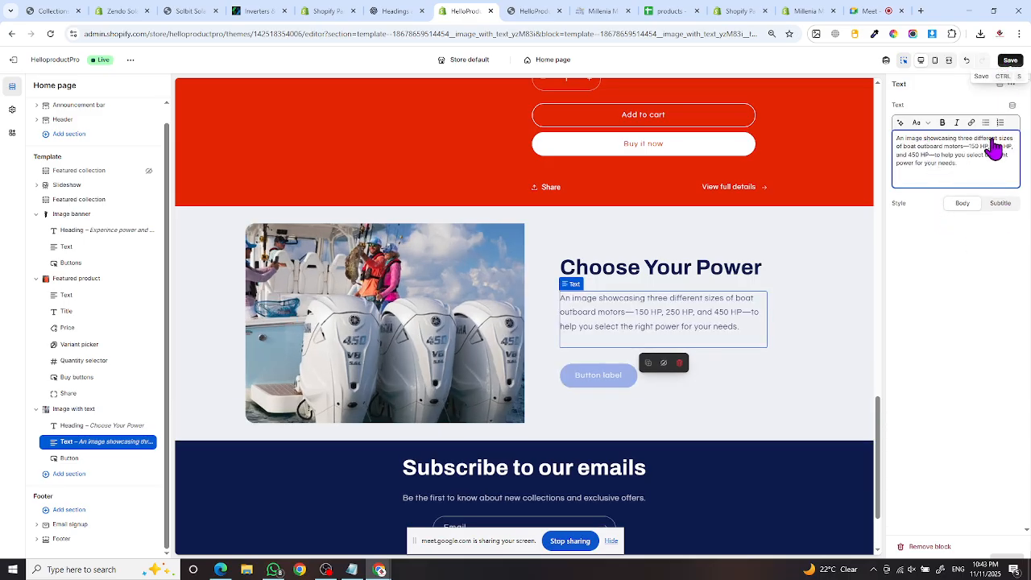
key("ctrl+s")
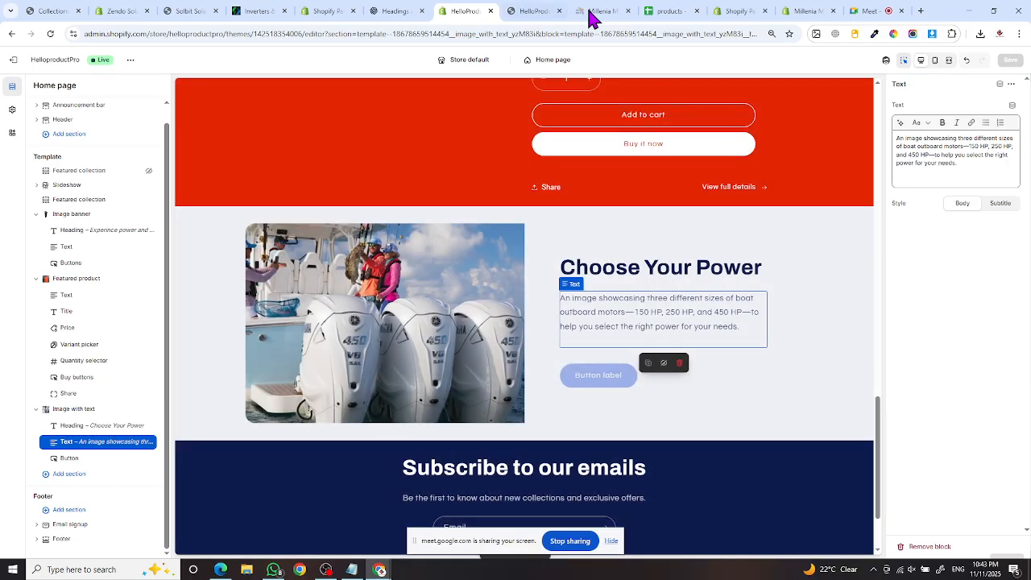
left_click(590, 12)
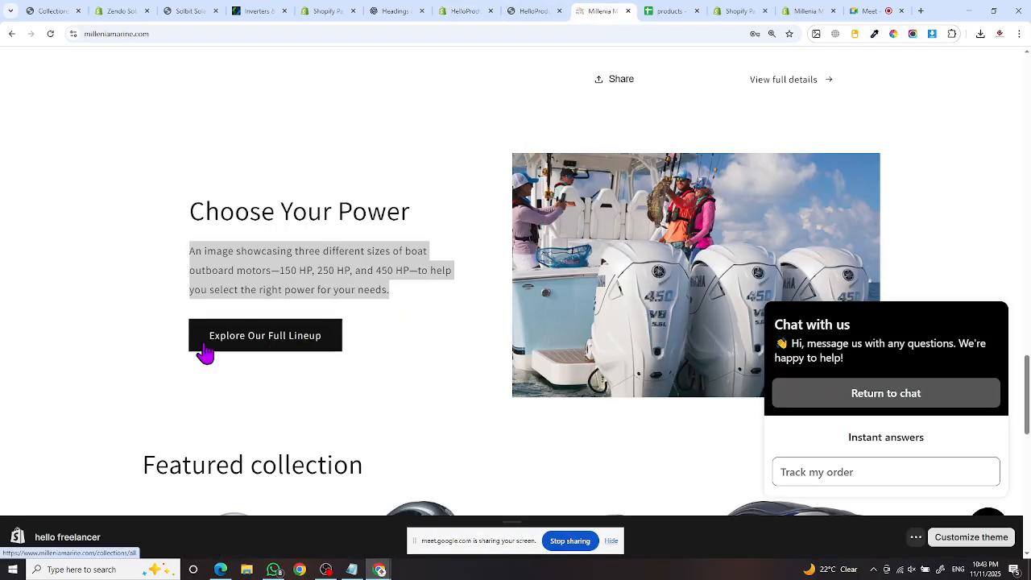
- Follow Millenia Marine's Explore Our Full Lineup link and scroll through the page it opens
left_click_drag(185, 341, 358, 353)
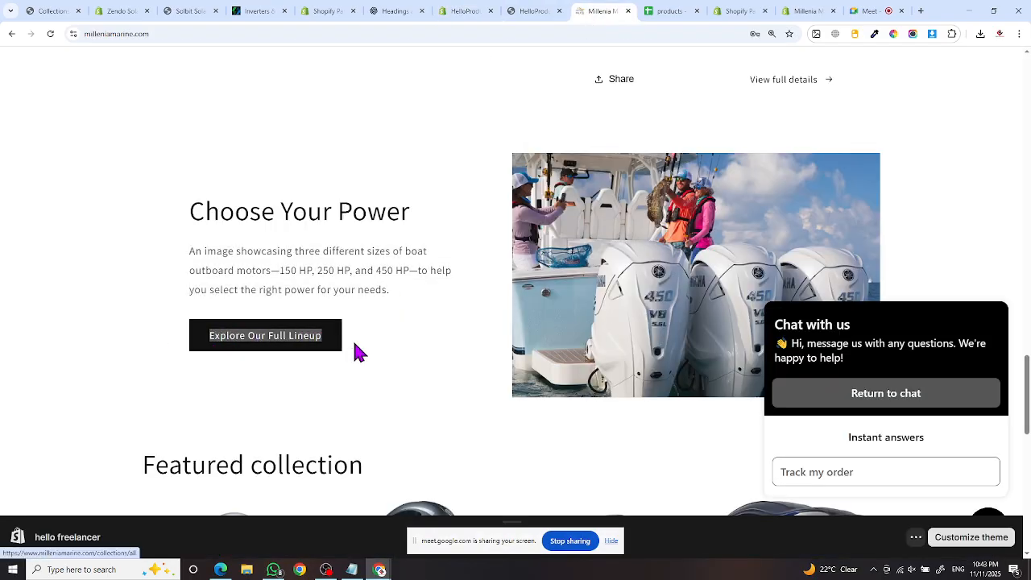
left_click(360, 352)
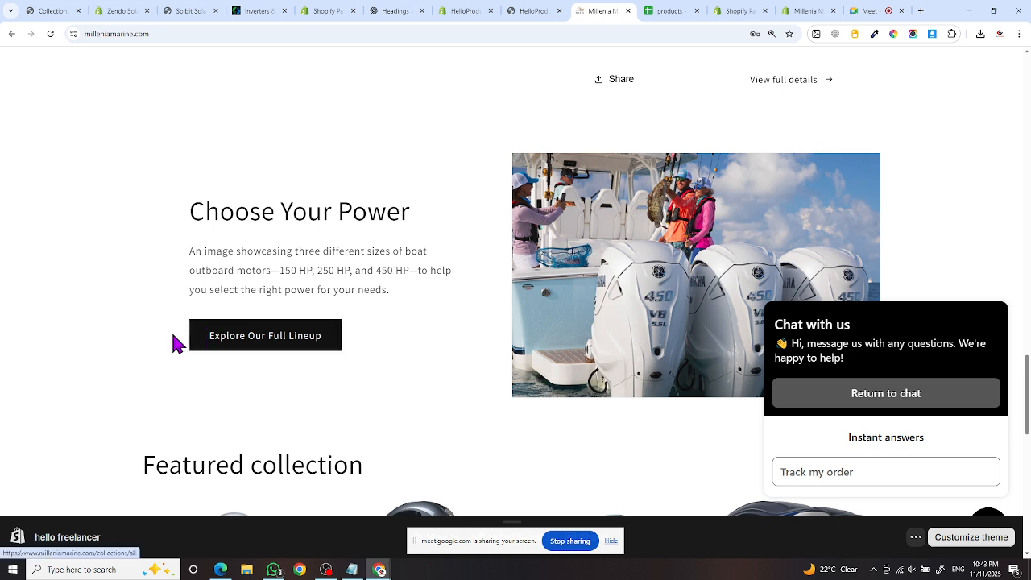
left_click(290, 346)
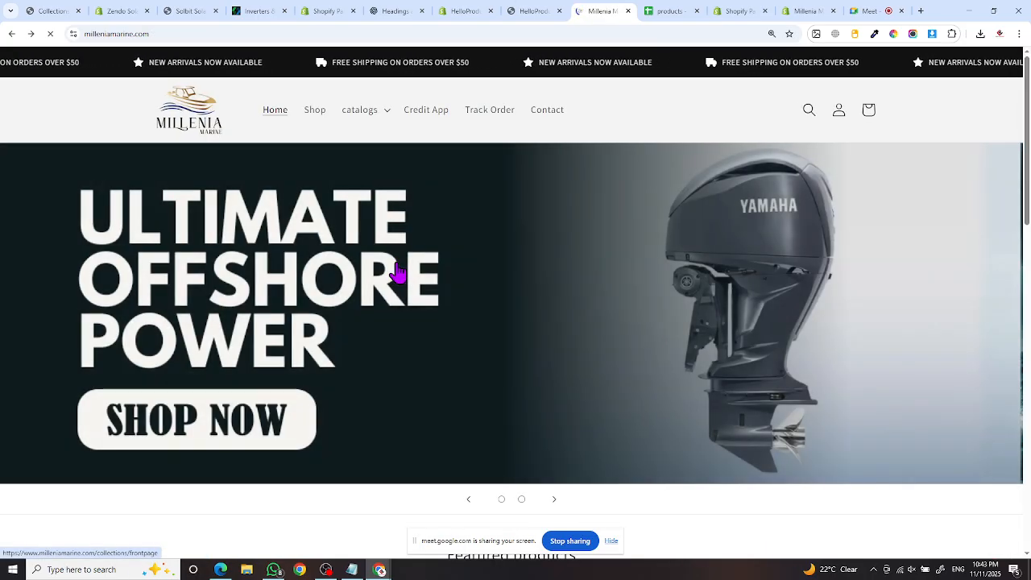
scroll(399, 274, "down", 7)
scroll(397, 283, "down", 5)
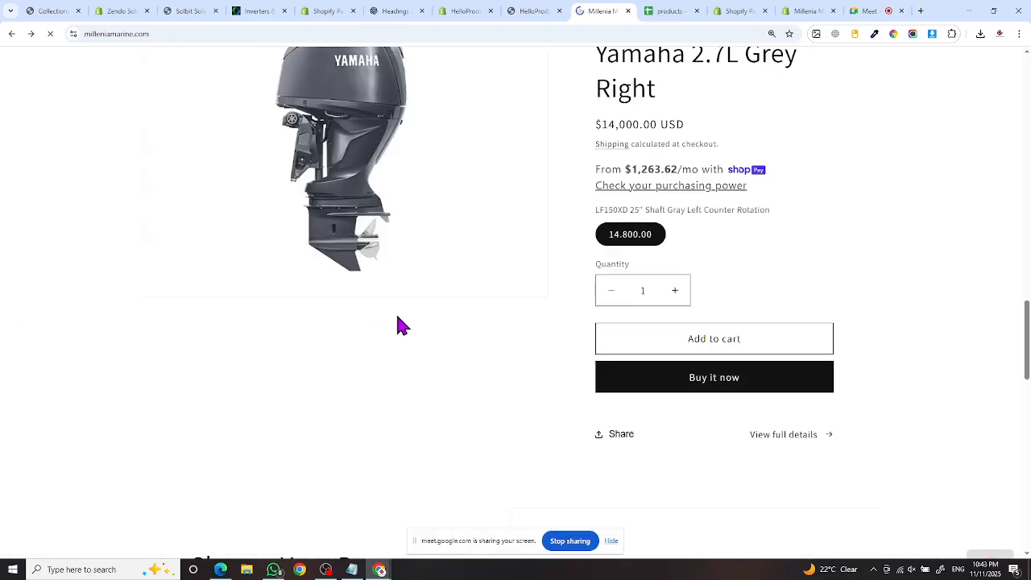
scroll(396, 325, "down", 5)
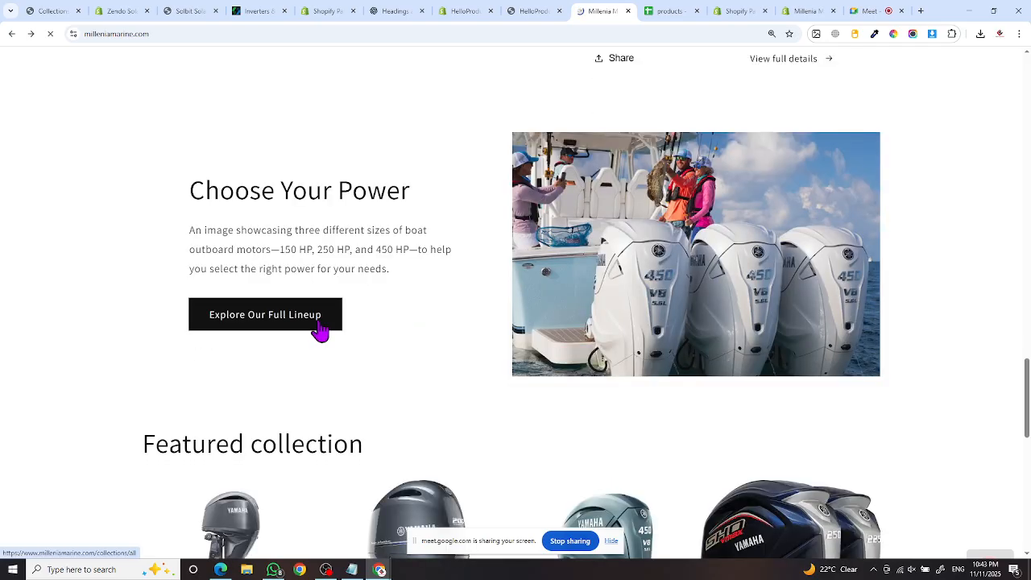
left_click(427, 12)
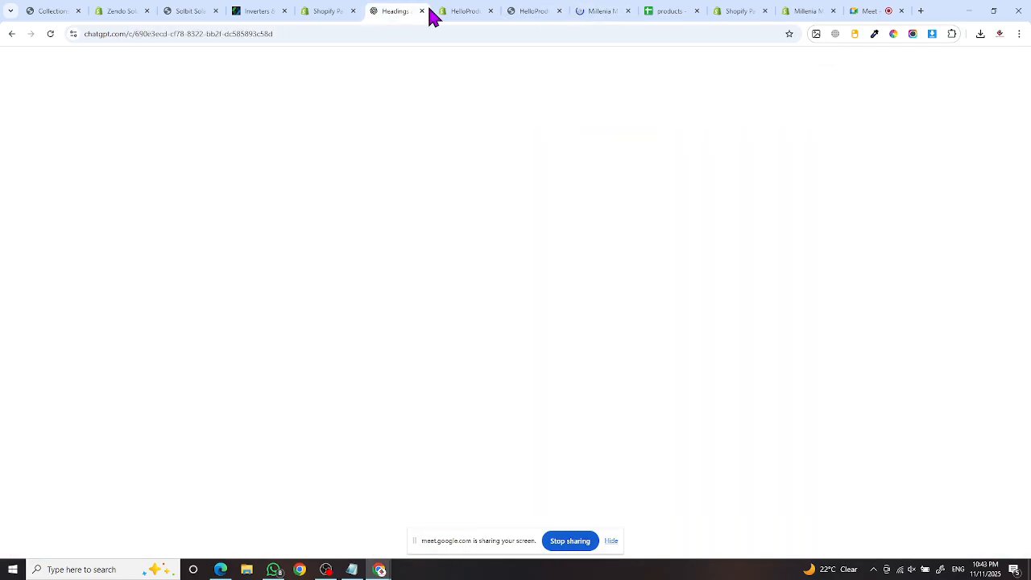
- Change the section's button label to 'Expoler Our Store'
left_click(451, 14)
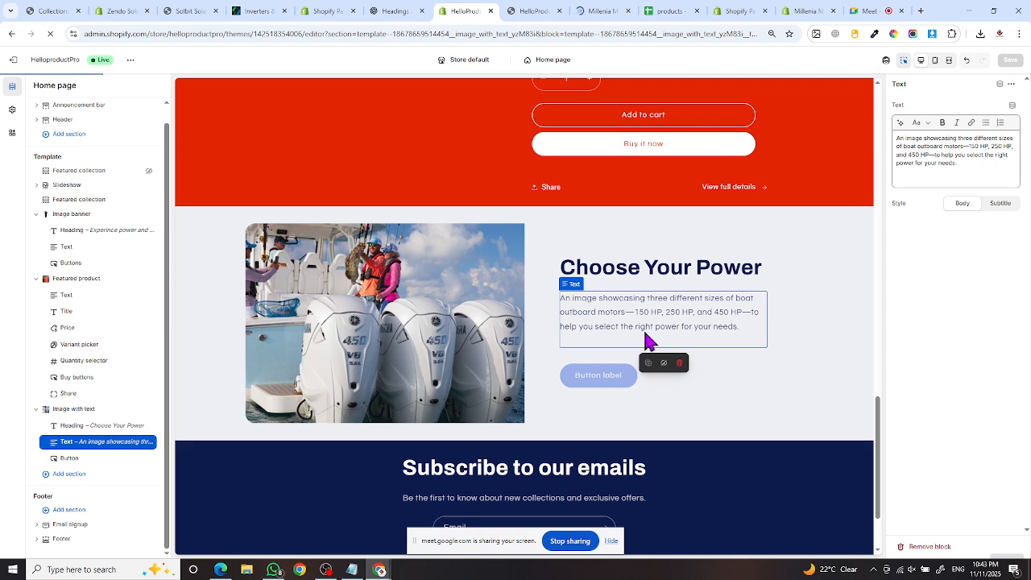
triple_click(947, 123)
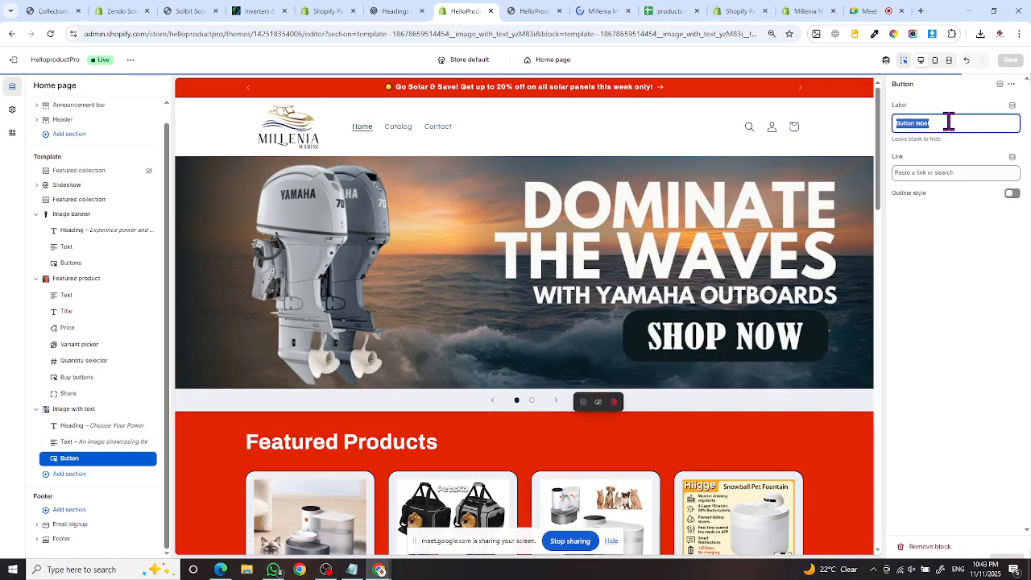
left_click(949, 122)
type("Expoler")
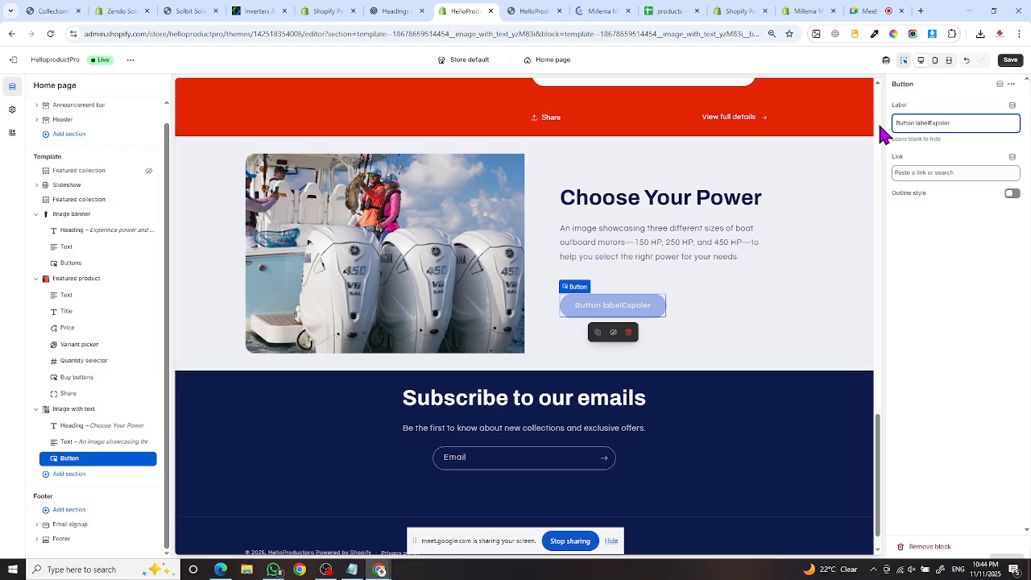
type(" Our S")
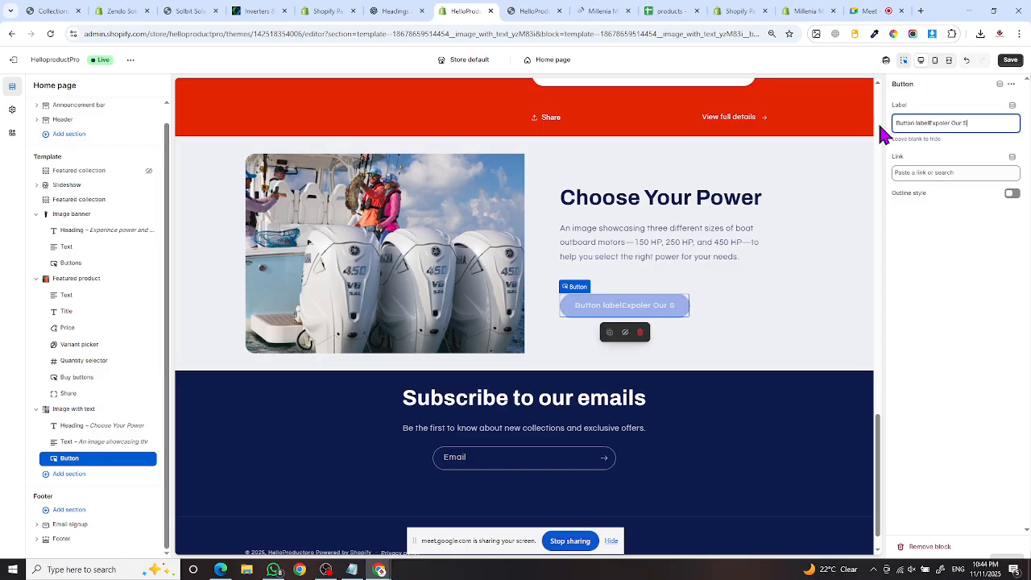
type("tore")
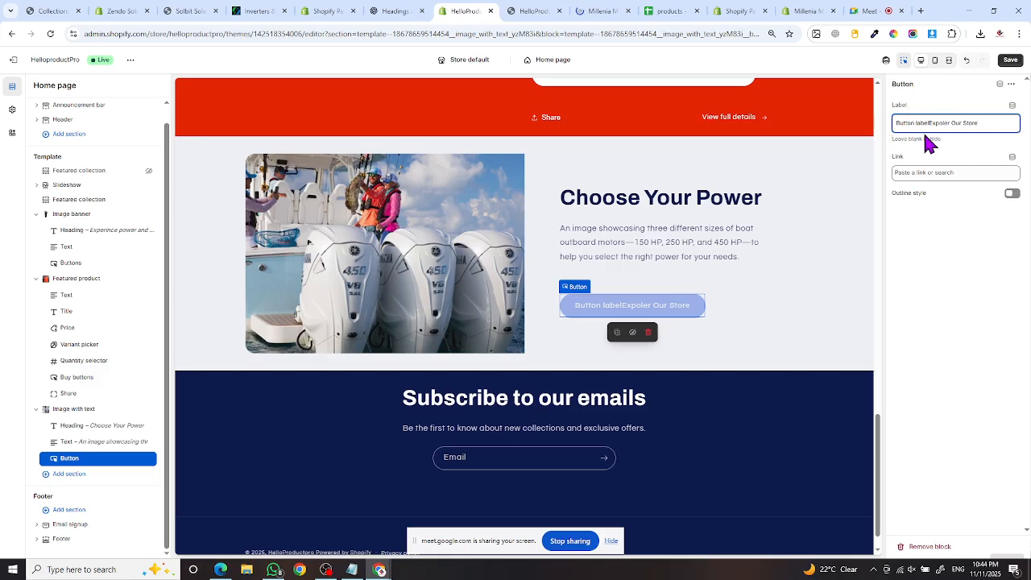
left_click_drag(929, 122, 876, 133)
key("BackSpace")
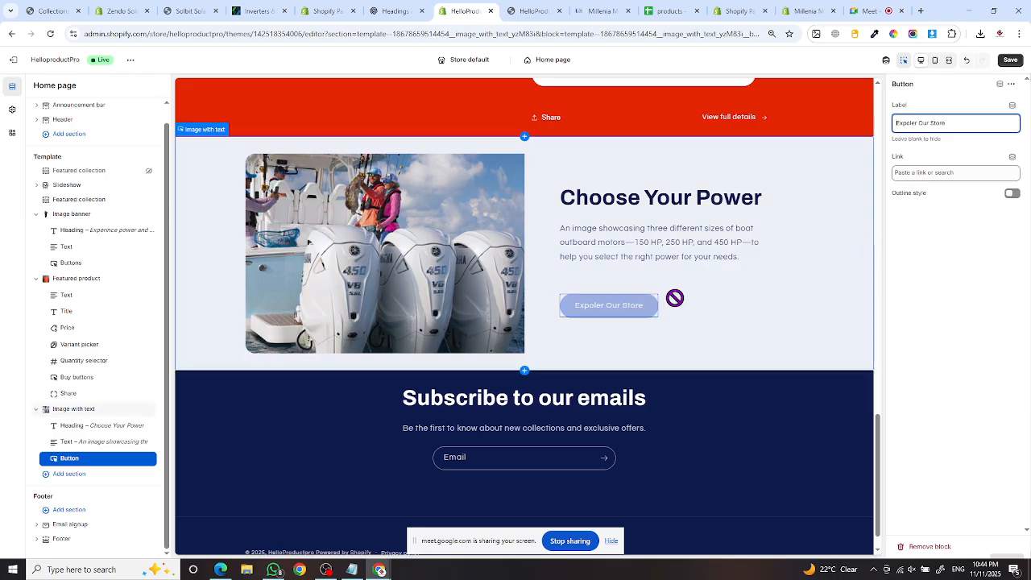
- Link the button to the Pant collection and save the theme
left_click(923, 172)
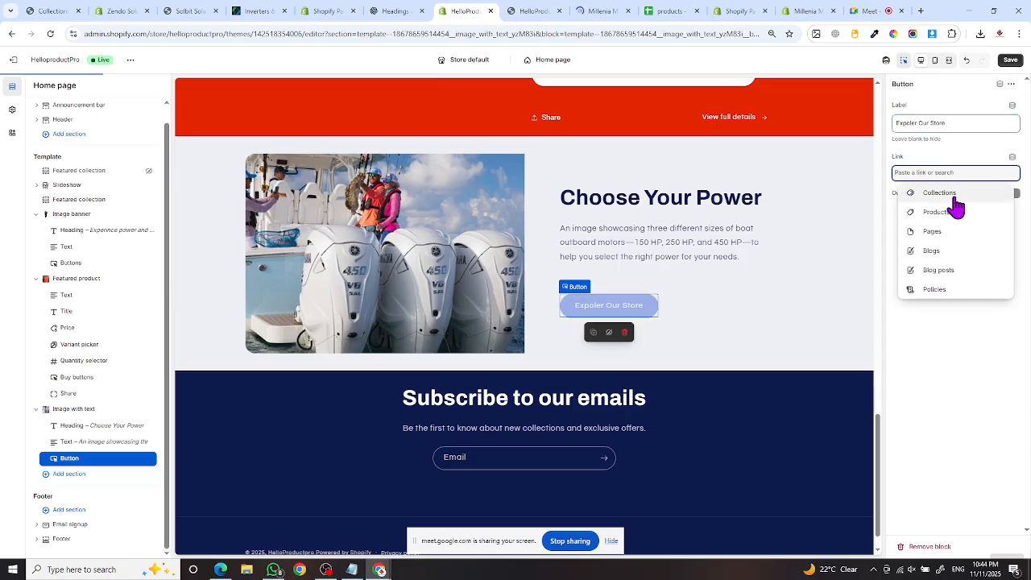
left_click(949, 198)
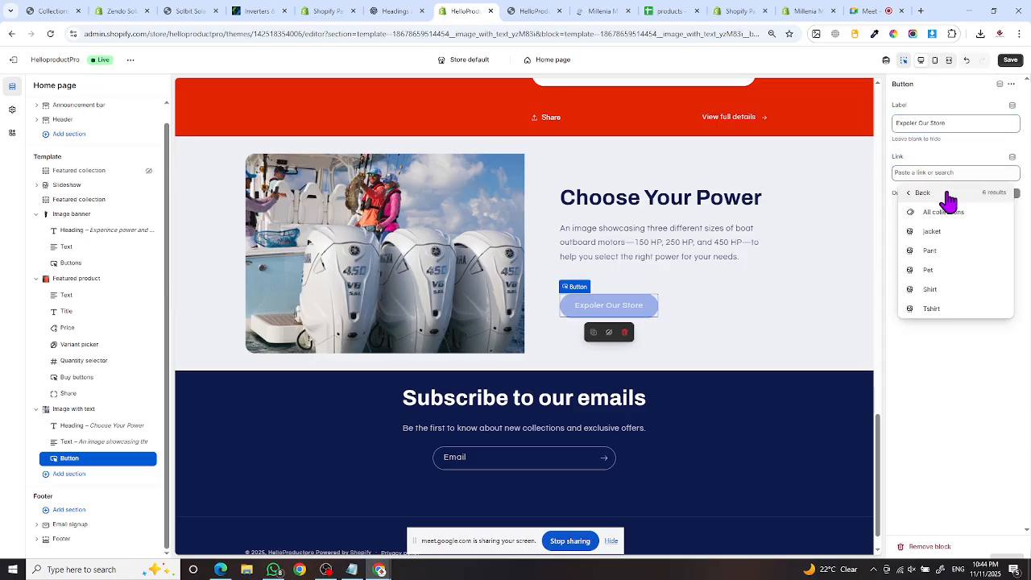
left_click(931, 251)
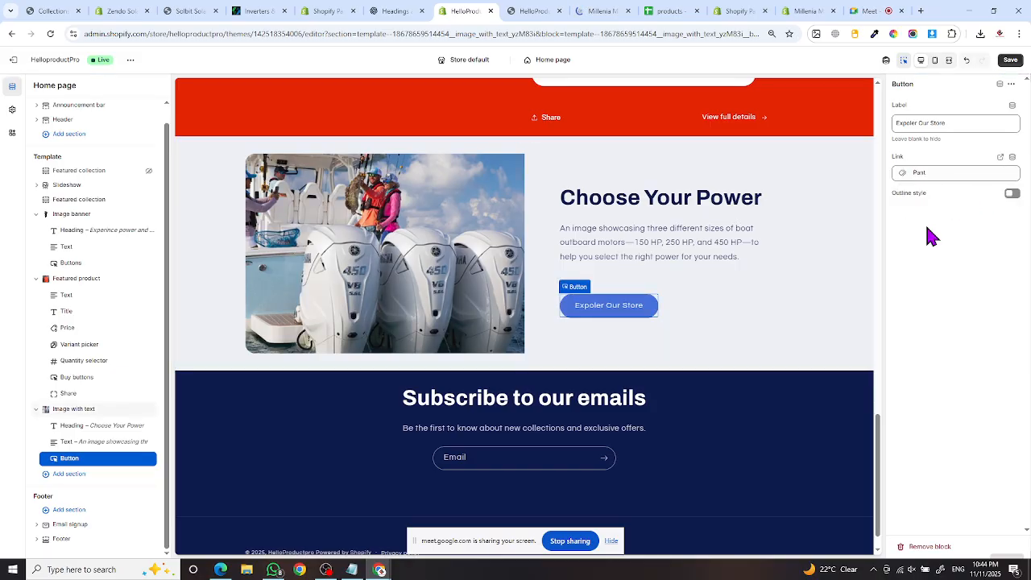
left_click(1010, 59)
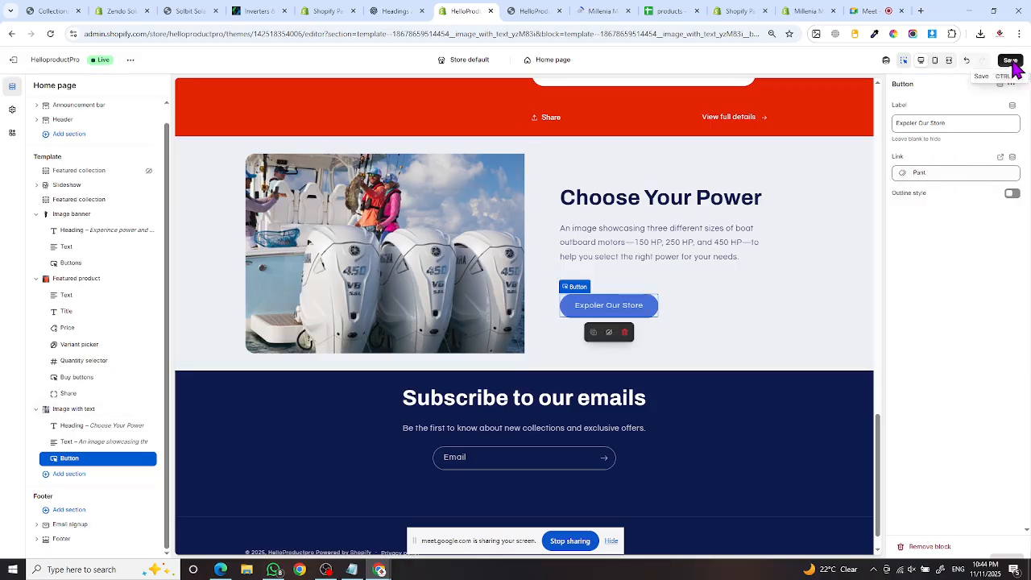
left_click(593, 15)
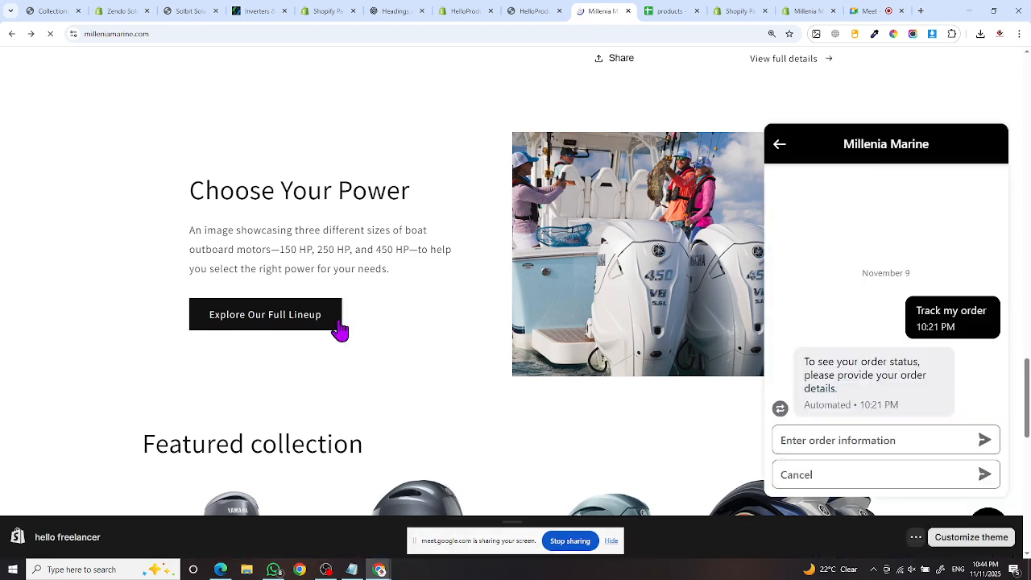
- Reload the HelloproductPro storefront to show the saved Choose Your Power changes
scroll(562, 325, "down", 1)
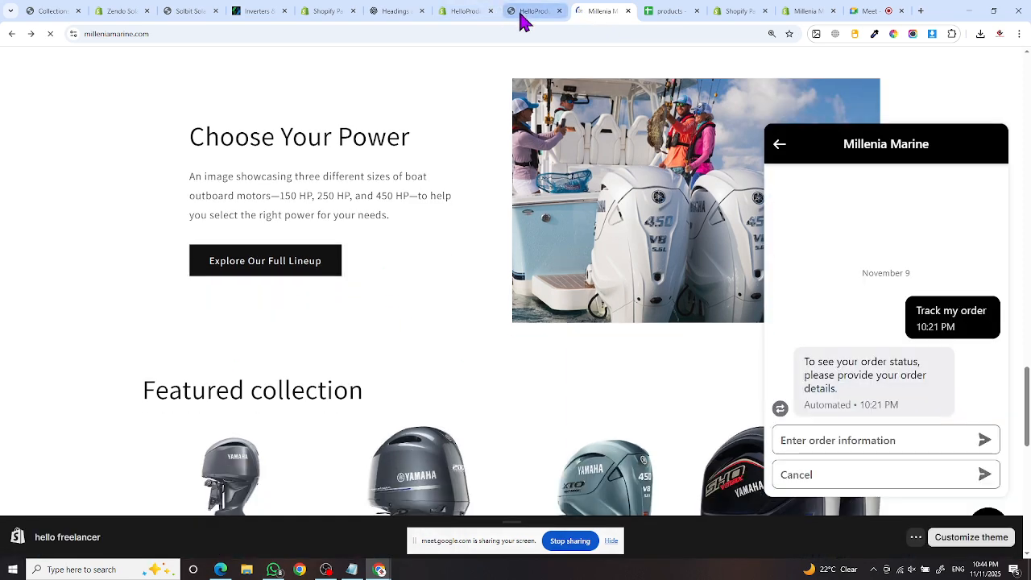
left_click(468, 15)
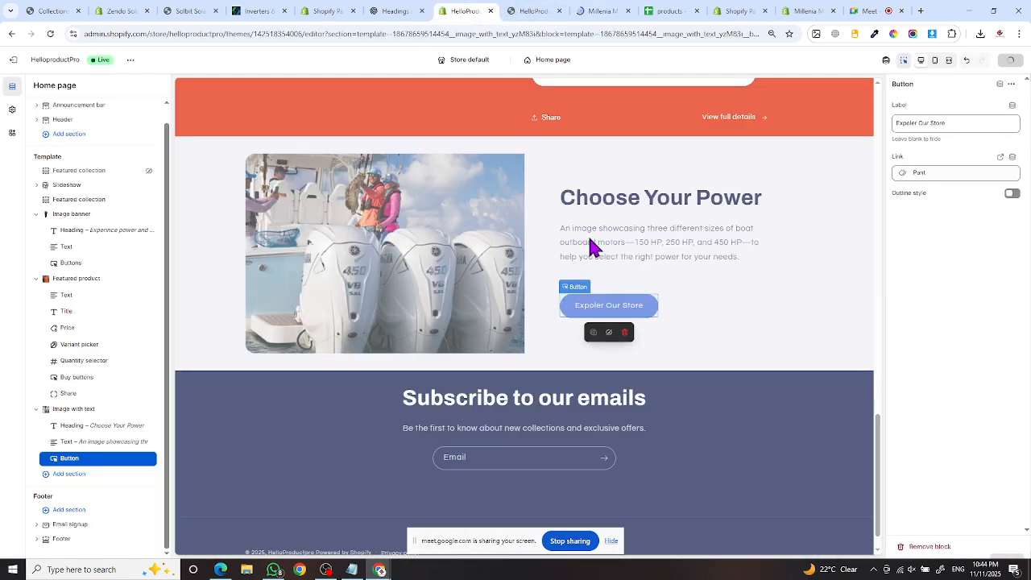
left_click(525, 13)
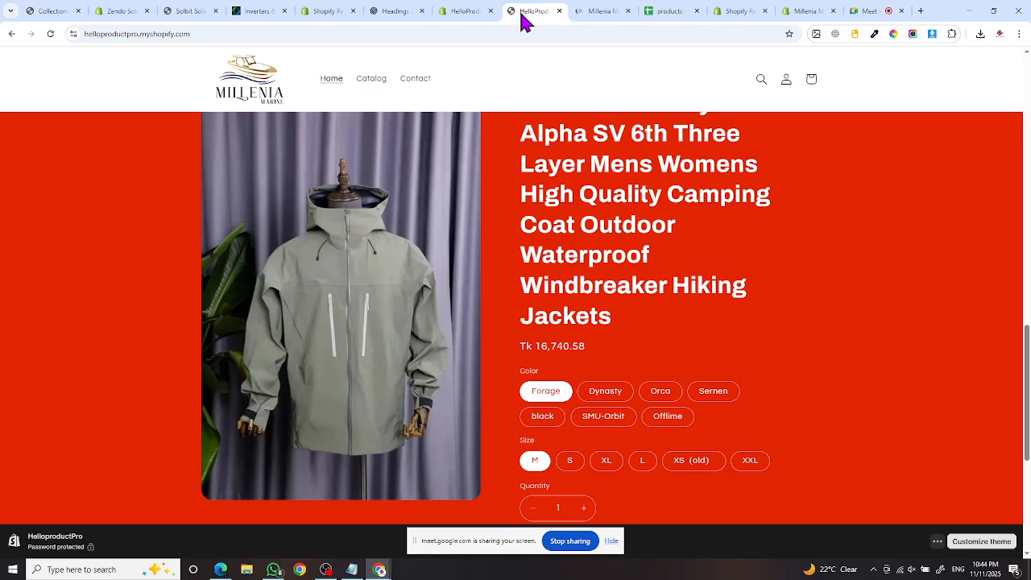
left_click(50, 34)
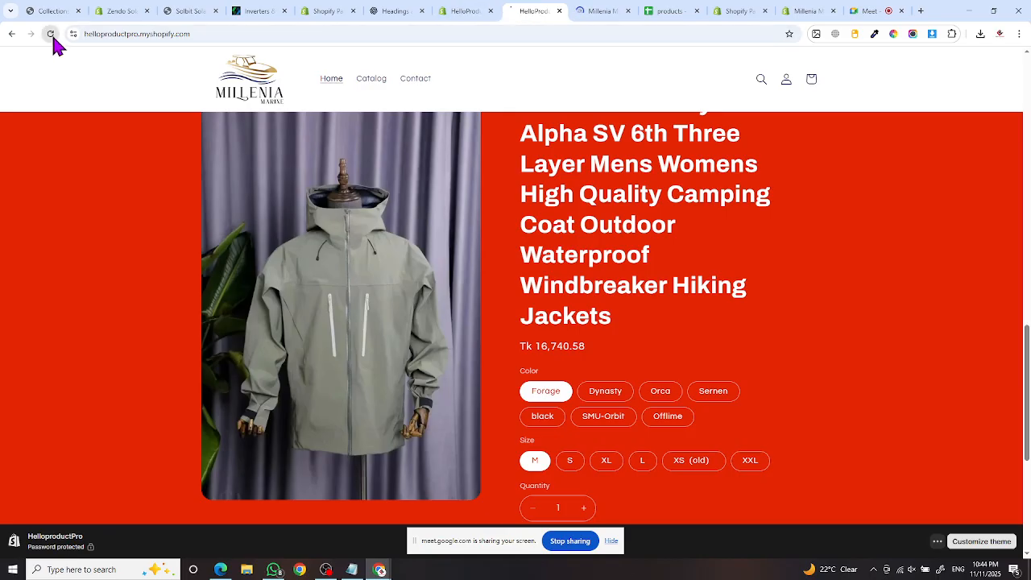
left_click(596, 12)
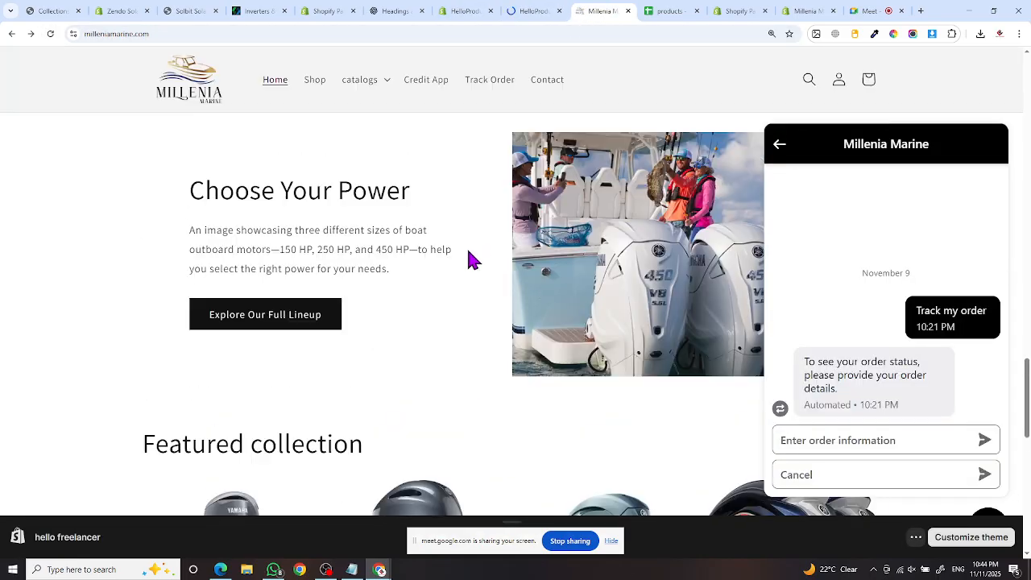
left_click(525, 13)
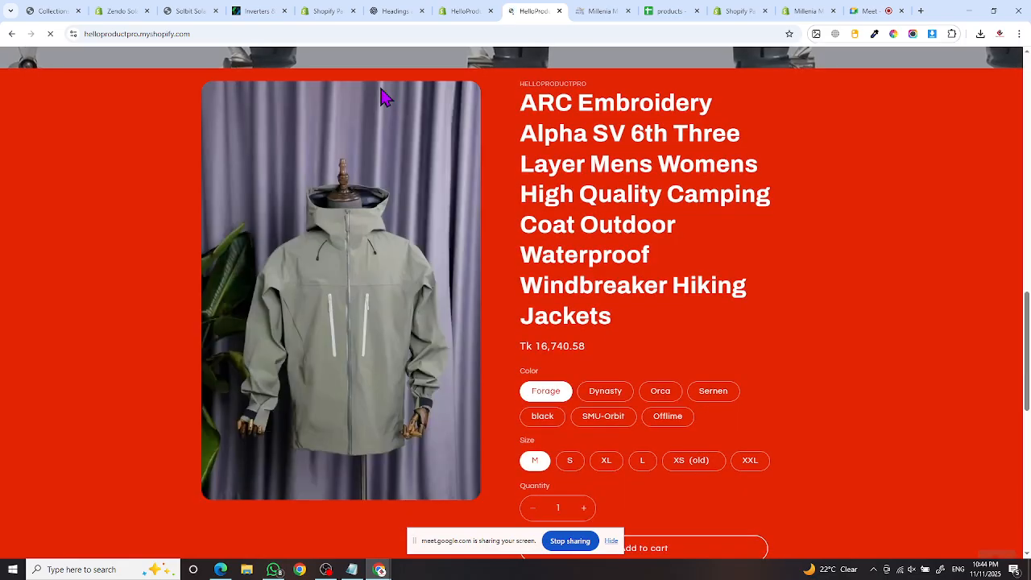
- Compare the storefront with the Millenia Marine site and close the chat widget's order conversation
scroll(384, 96, "down", 5)
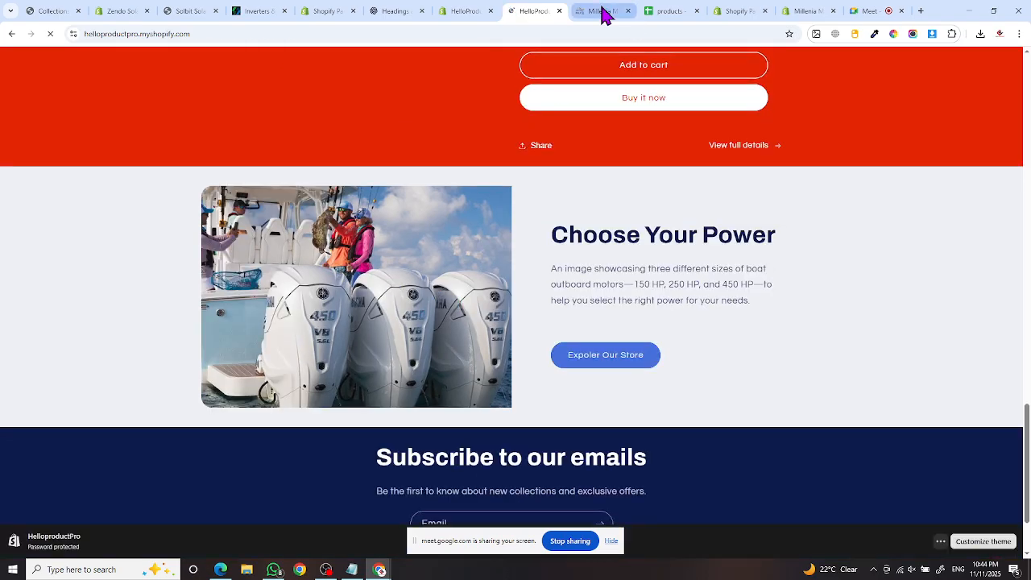
left_click(603, 11)
scroll(843, 155, "down", 1)
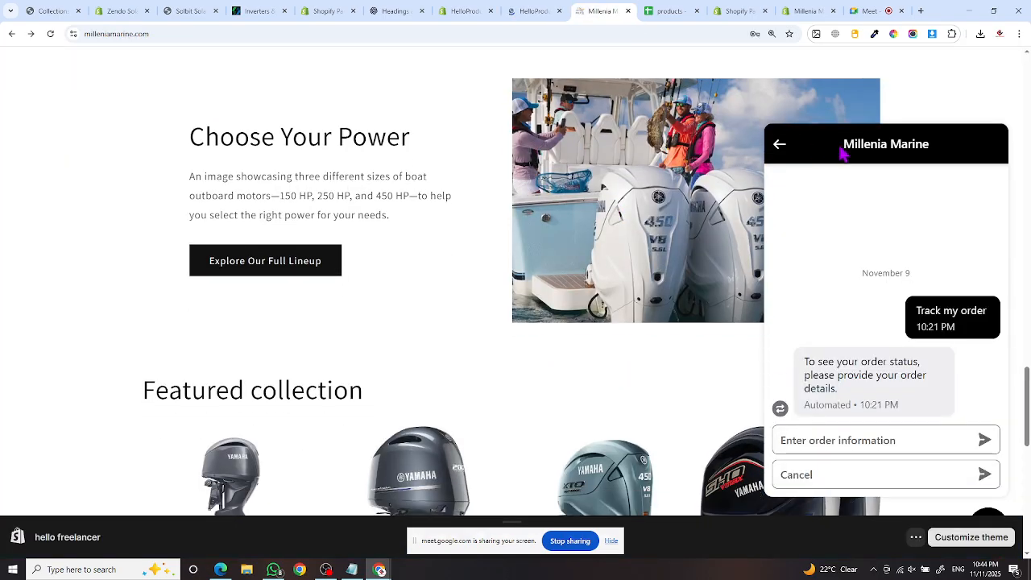
left_click(779, 145)
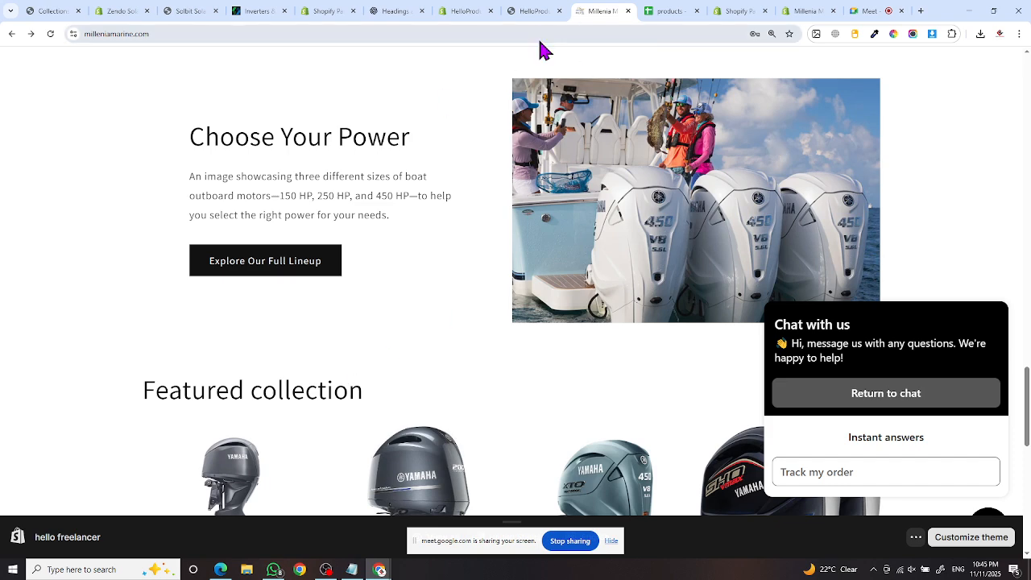
left_click(518, 15)
scroll(511, 239, "up", 1)
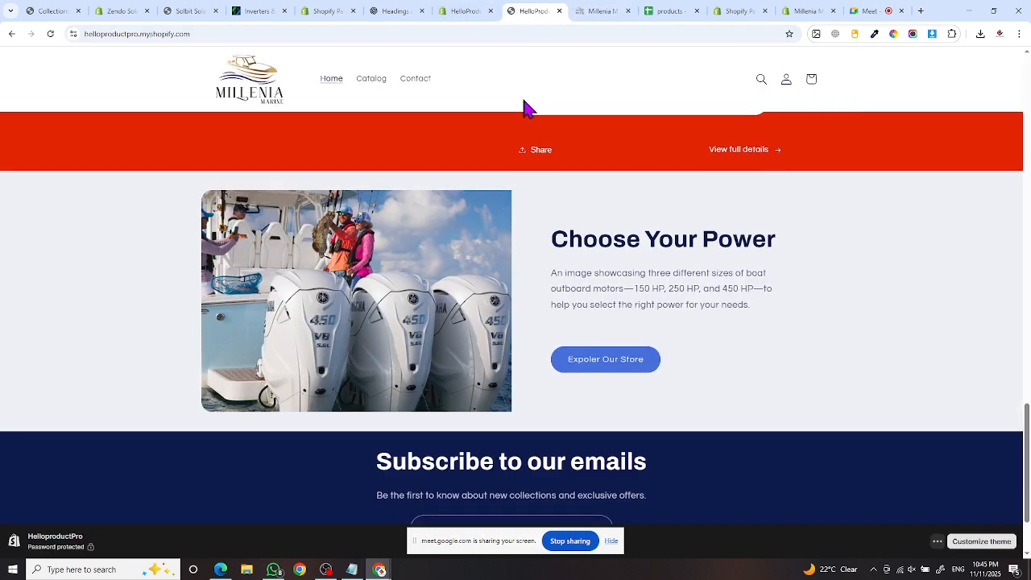
left_click(584, 12)
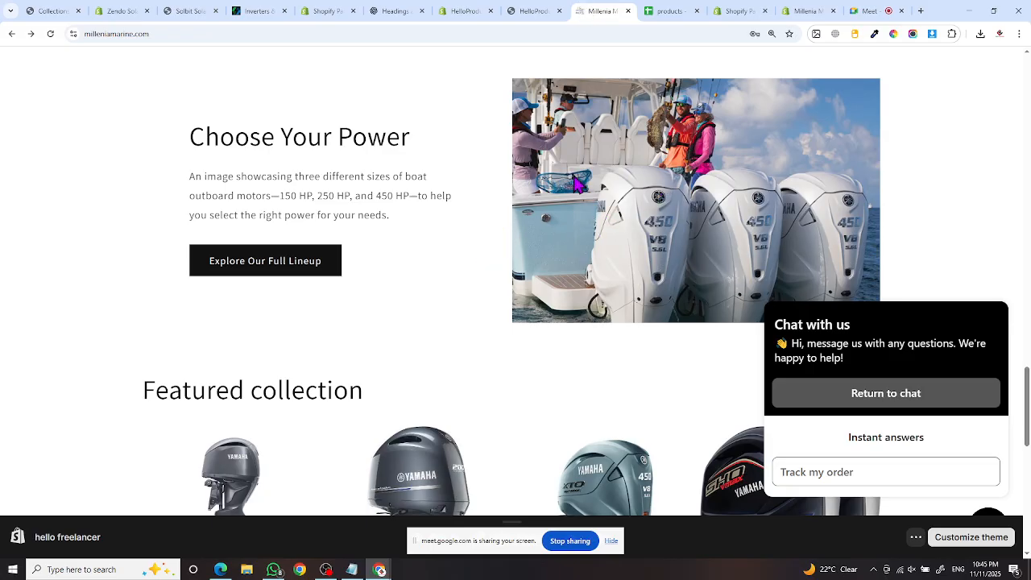
left_click(523, 11)
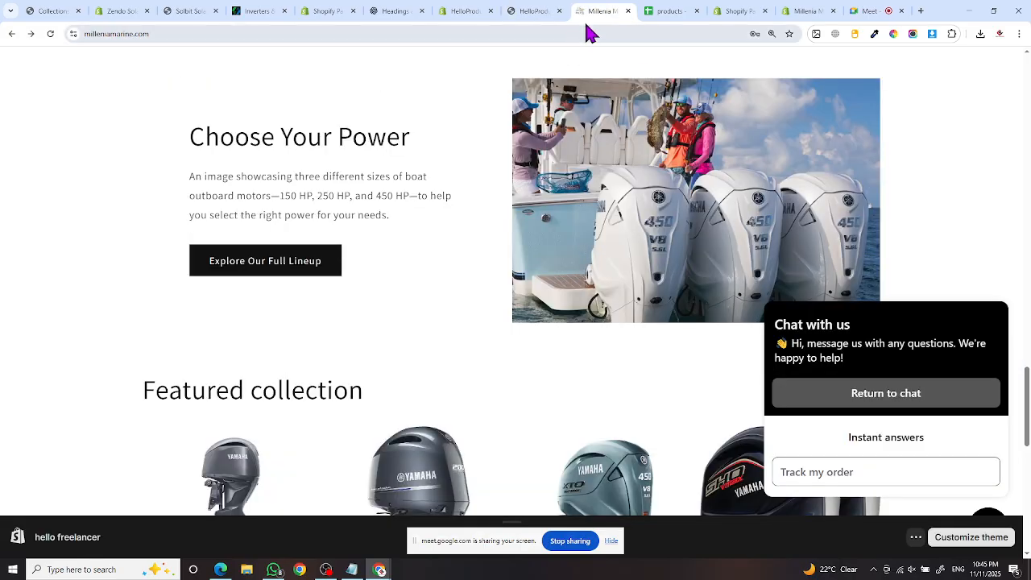
- Recheck the reference Choose Your Power section, then return to the theme editor
left_click(586, 11)
scroll(502, 184, "down", 2)
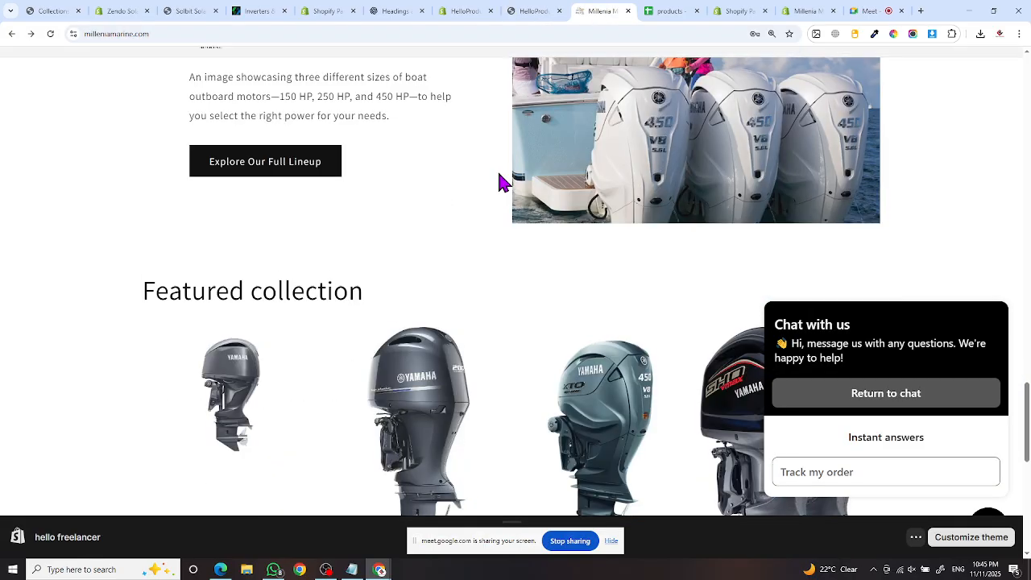
scroll(491, 193, "up", 2)
scroll(419, 225, "up", 1)
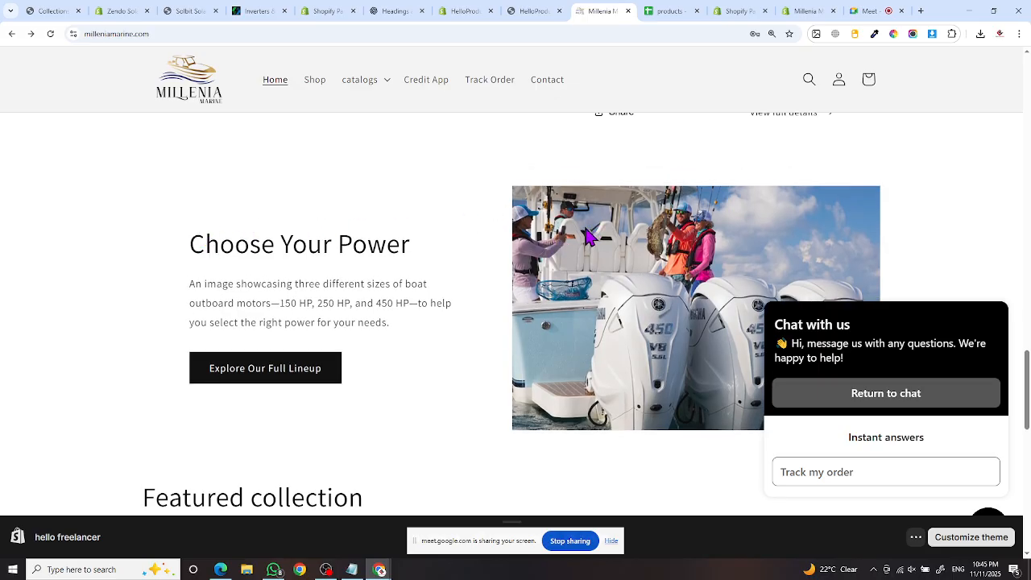
left_click(530, 13)
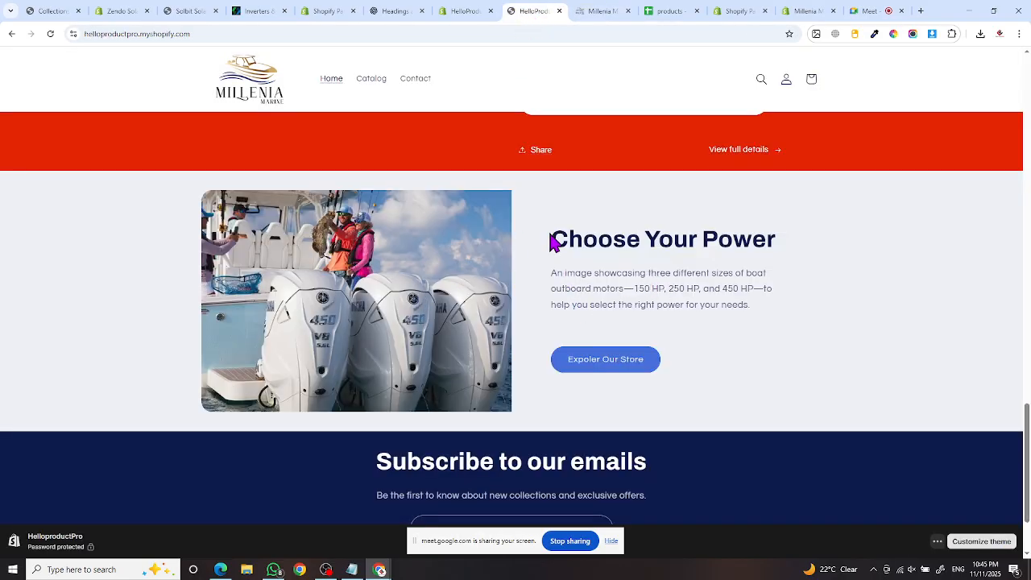
left_click(459, 12)
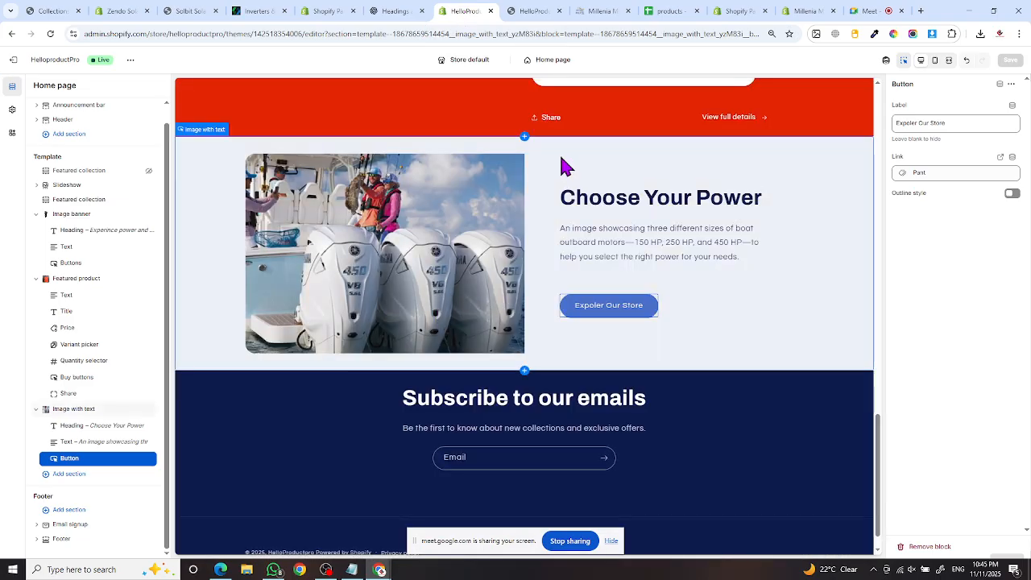
- Try Medium and Large section heights in Image with text, keeping Adapt to image
left_click(565, 164)
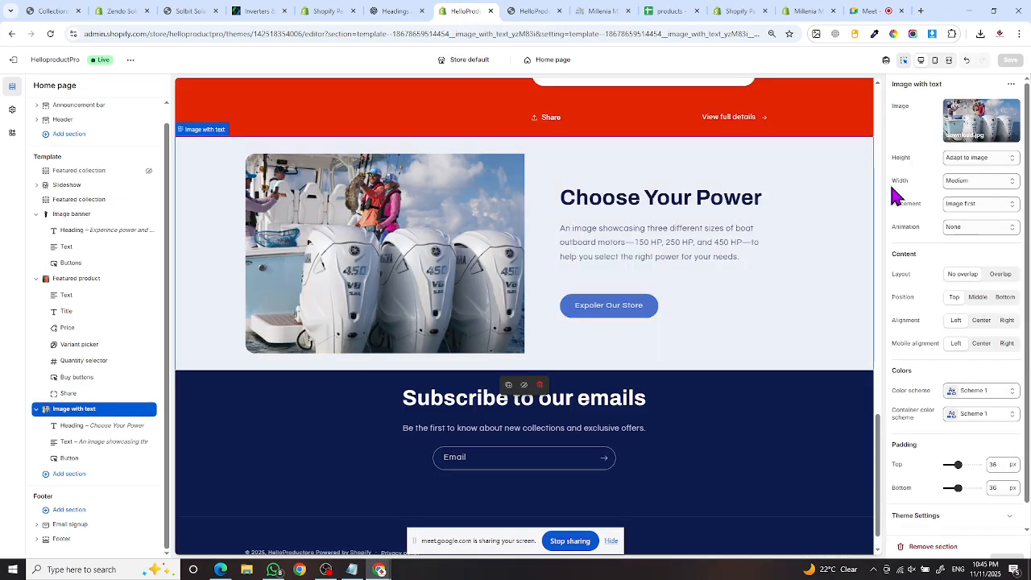
left_click(965, 160)
left_click(962, 198)
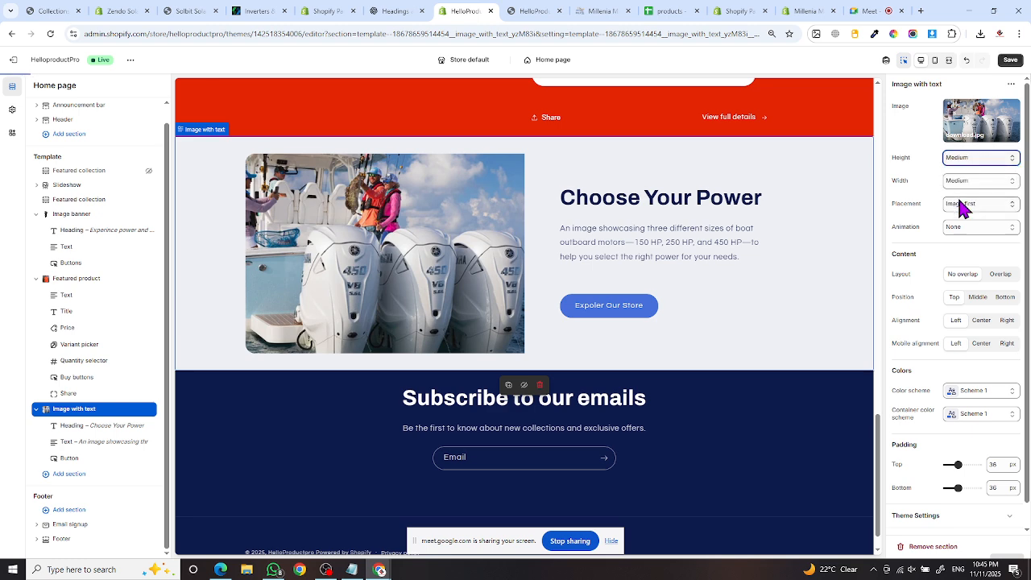
left_click(954, 158)
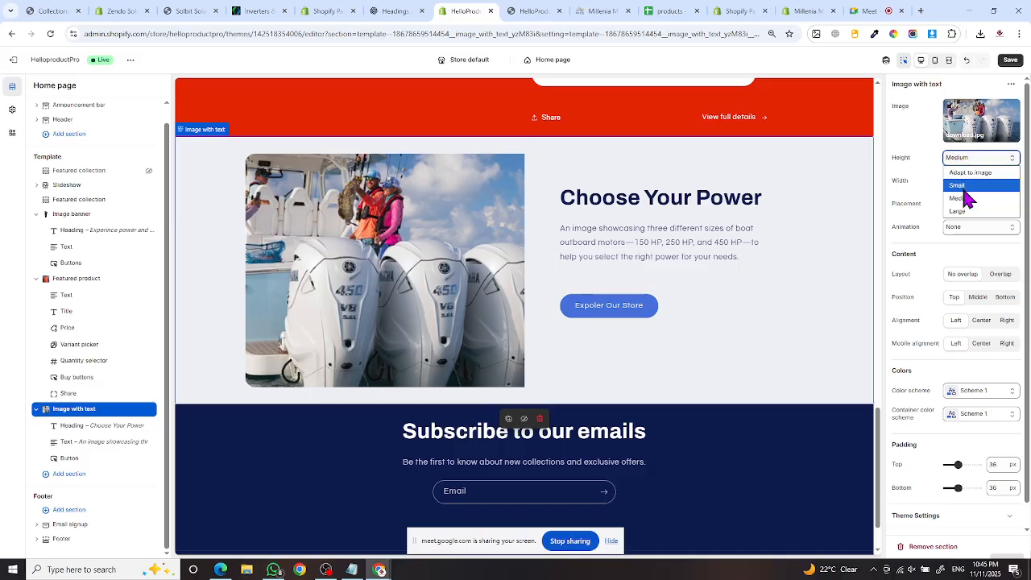
left_click(964, 215)
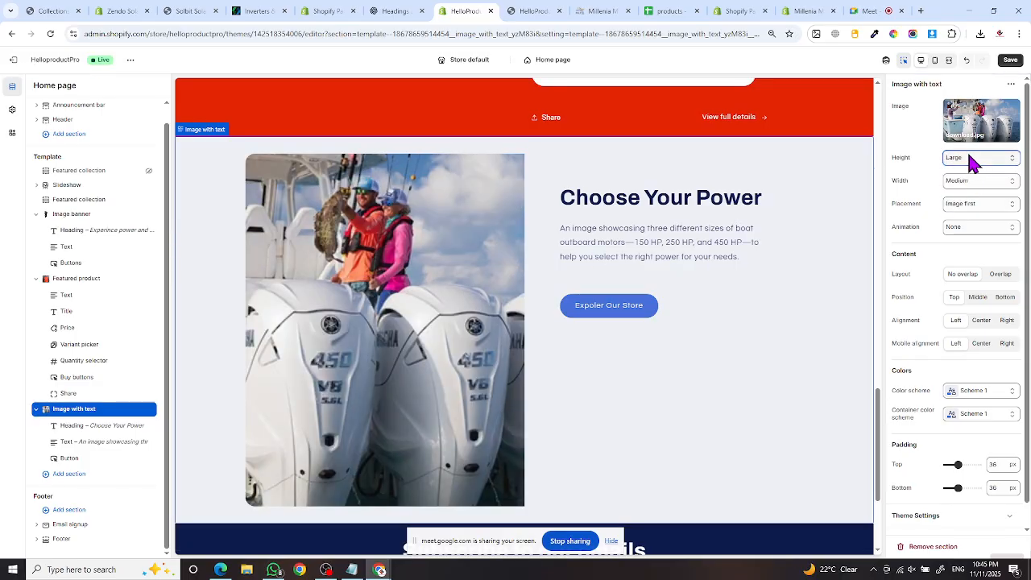
left_click(972, 160)
left_click(970, 171)
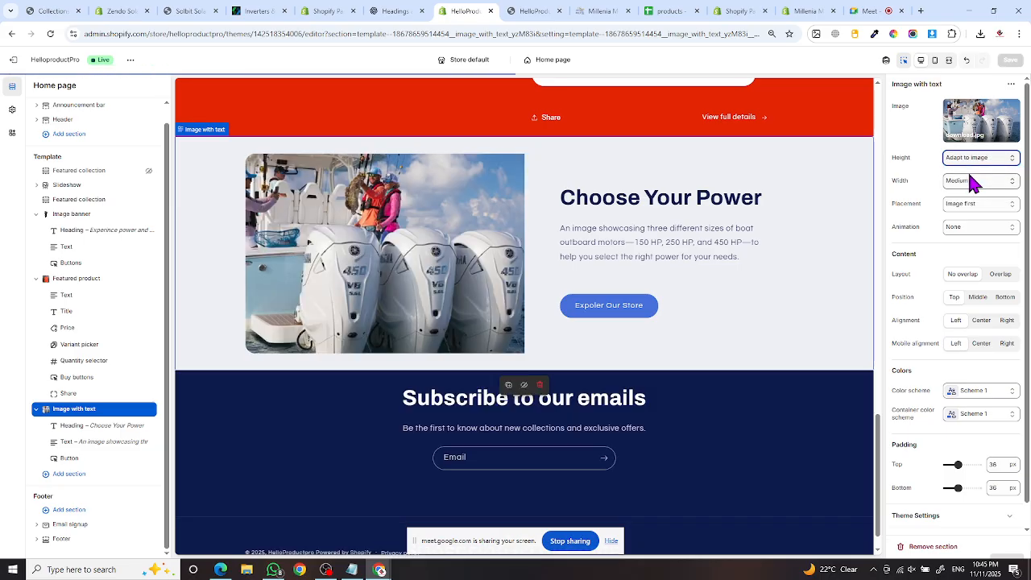
- Set the image width to Medium and placement to Image second, on the right
left_click(963, 184)
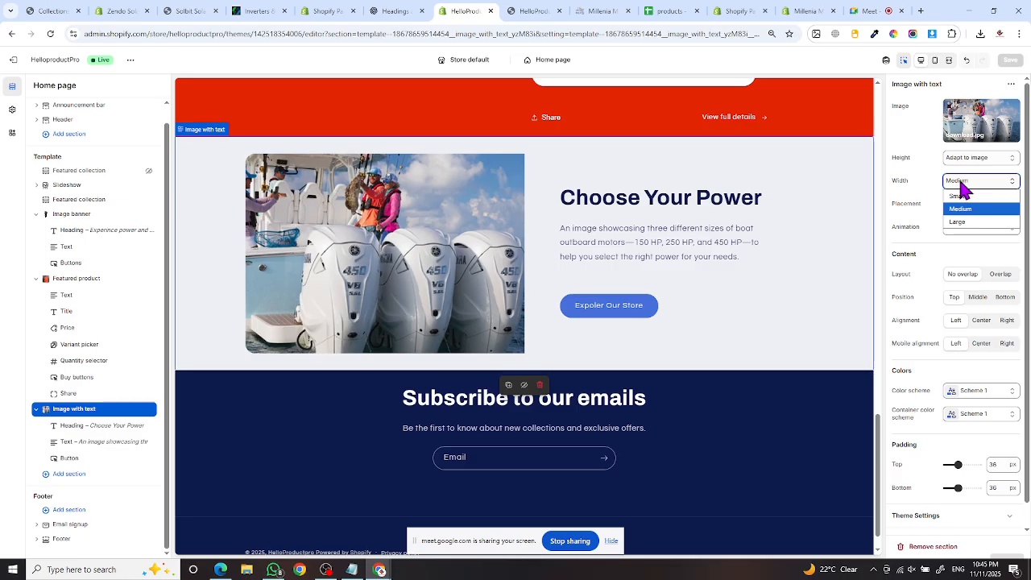
left_click(959, 222)
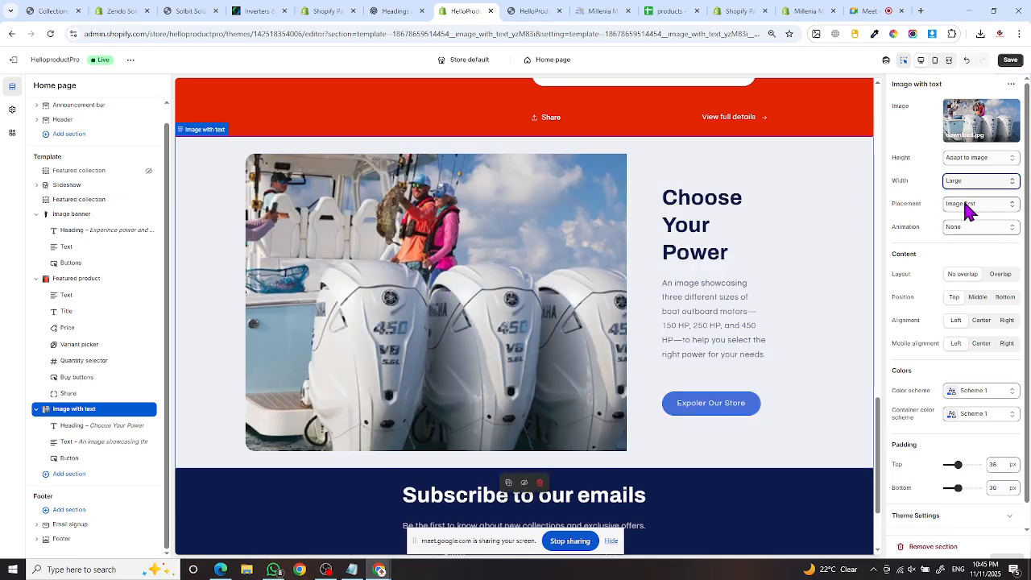
left_click(962, 185)
left_click(968, 211)
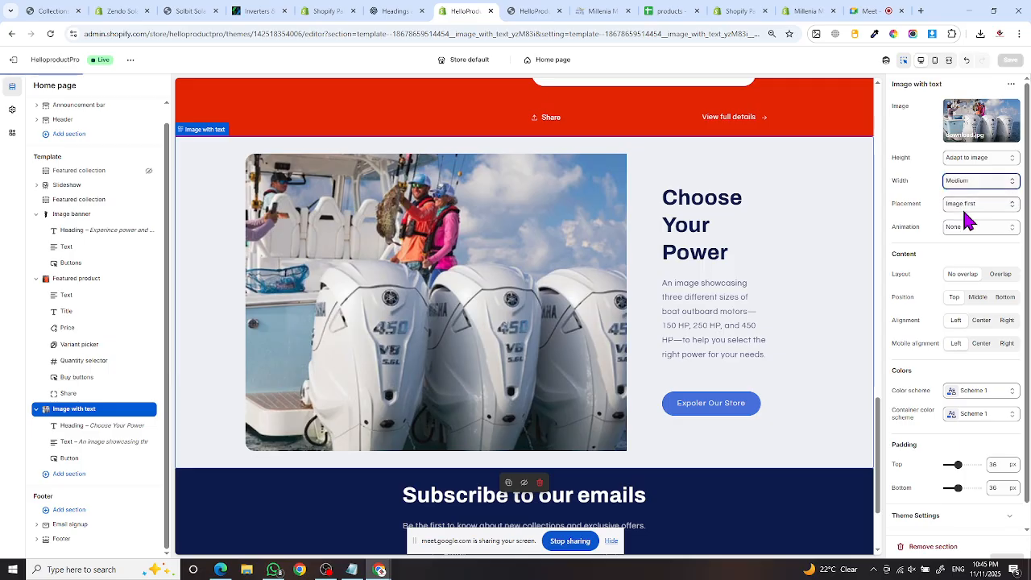
left_click(975, 206)
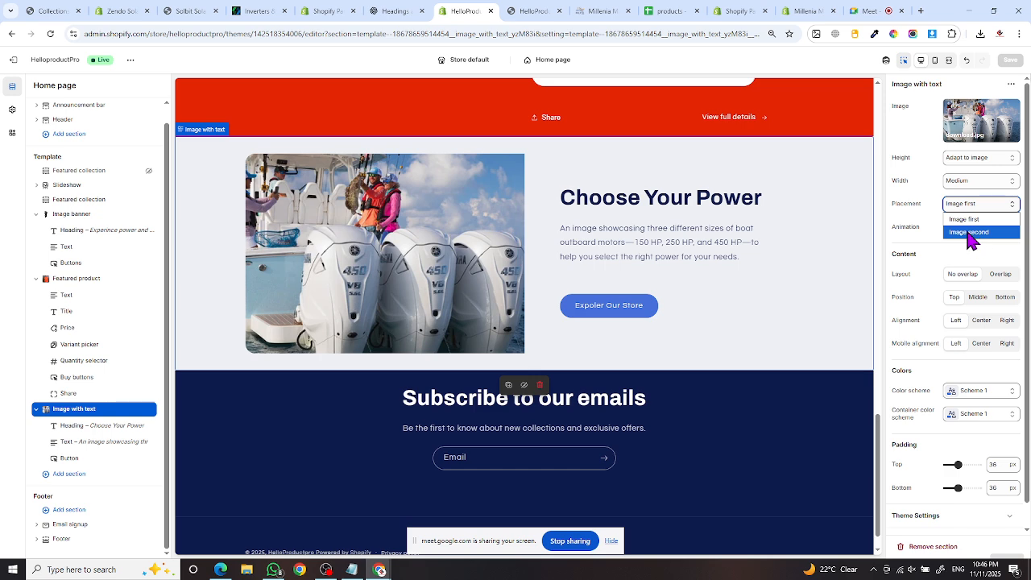
left_click(972, 234)
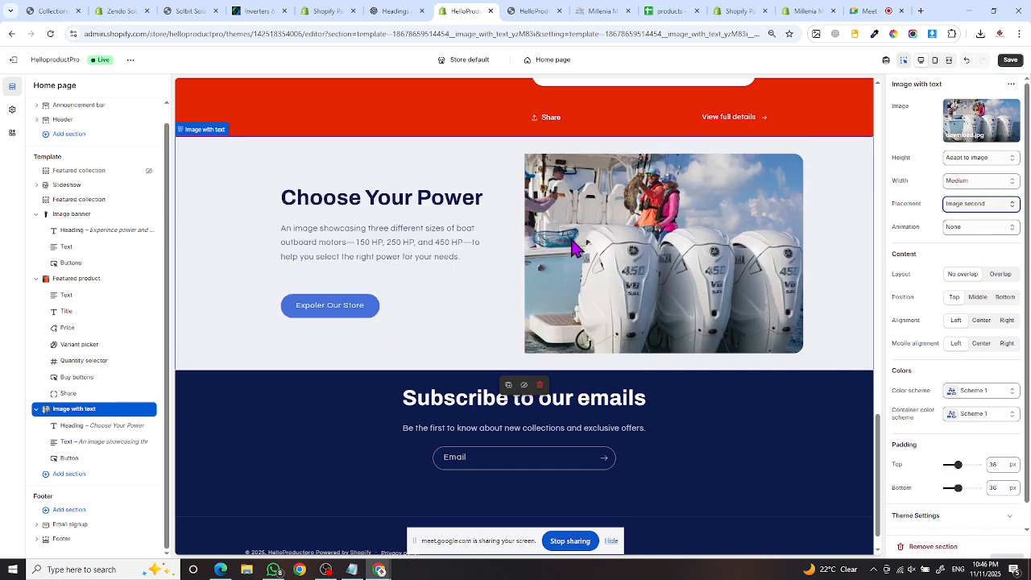
- After checking the reference store, set the animation to Ambient movement instead of Zoom in on scroll
left_click(581, 18)
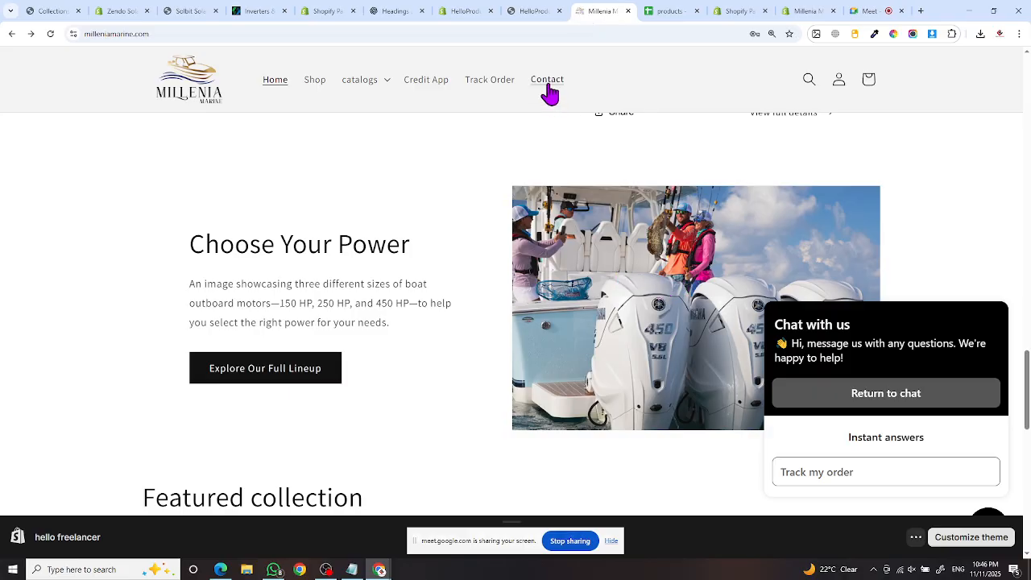
left_click(464, 11)
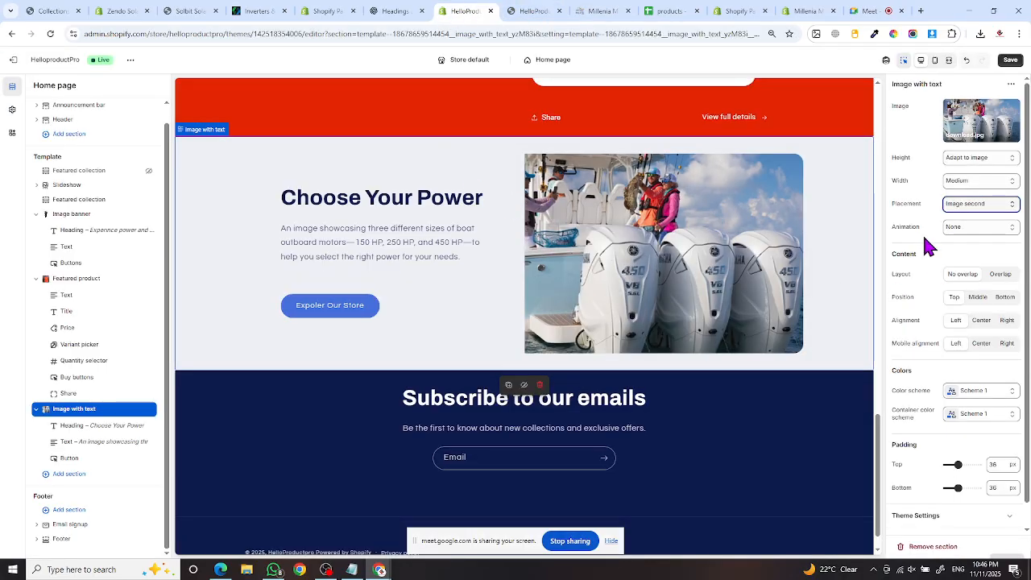
left_click(966, 230)
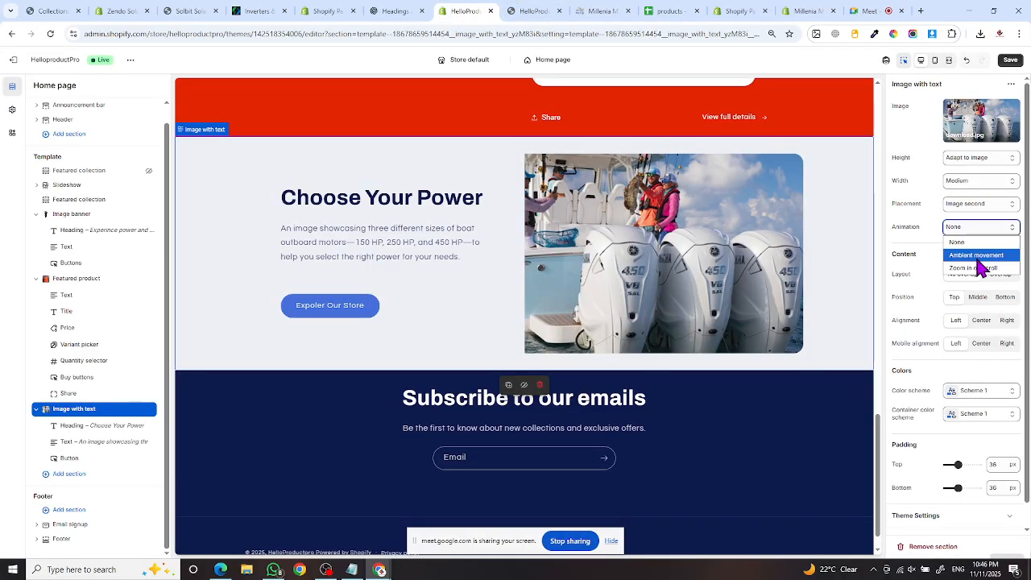
left_click(978, 253)
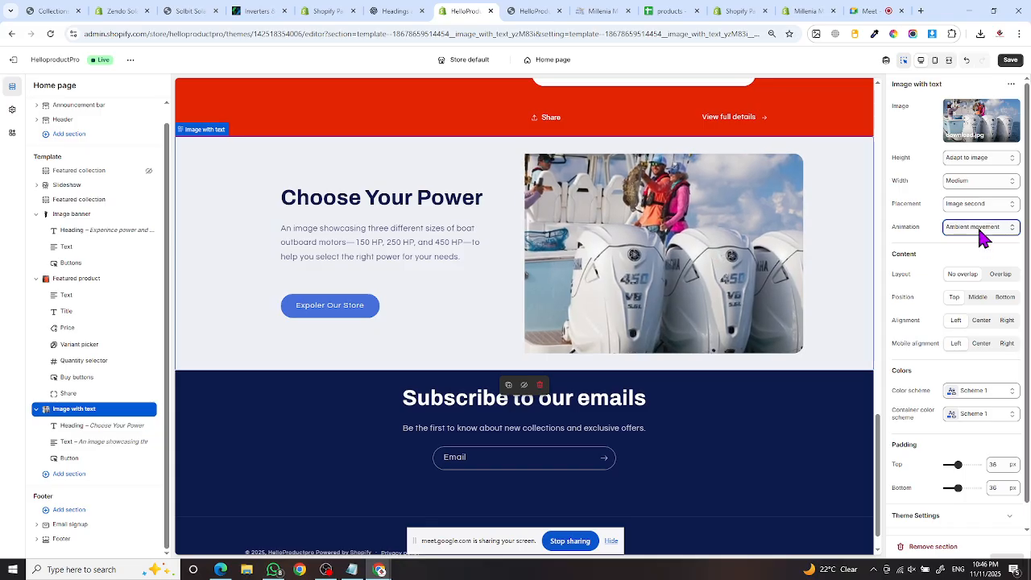
left_click(984, 232)
left_click(975, 273)
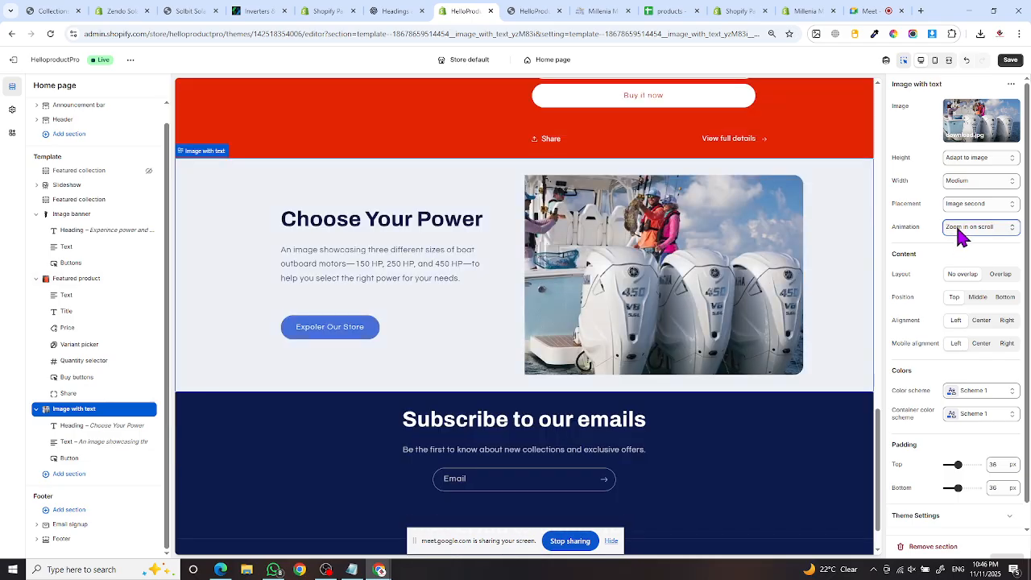
left_click(959, 231)
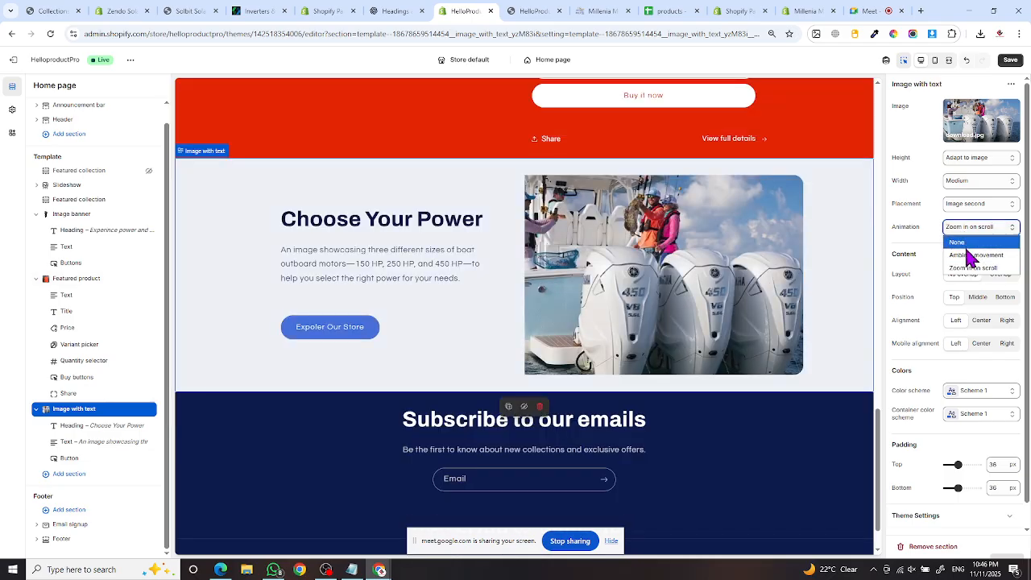
left_click(973, 256)
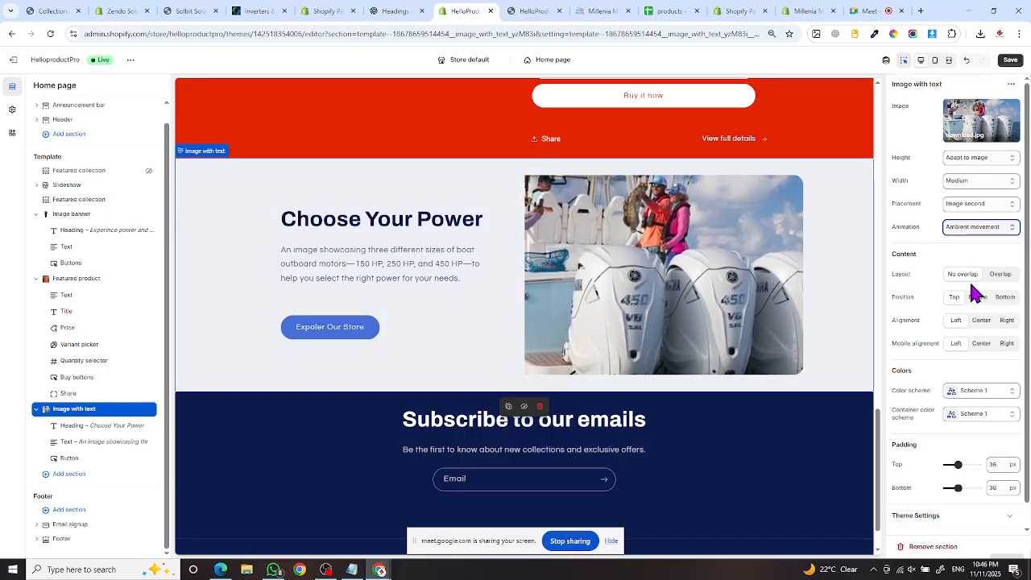
scroll(947, 378, "down", 1)
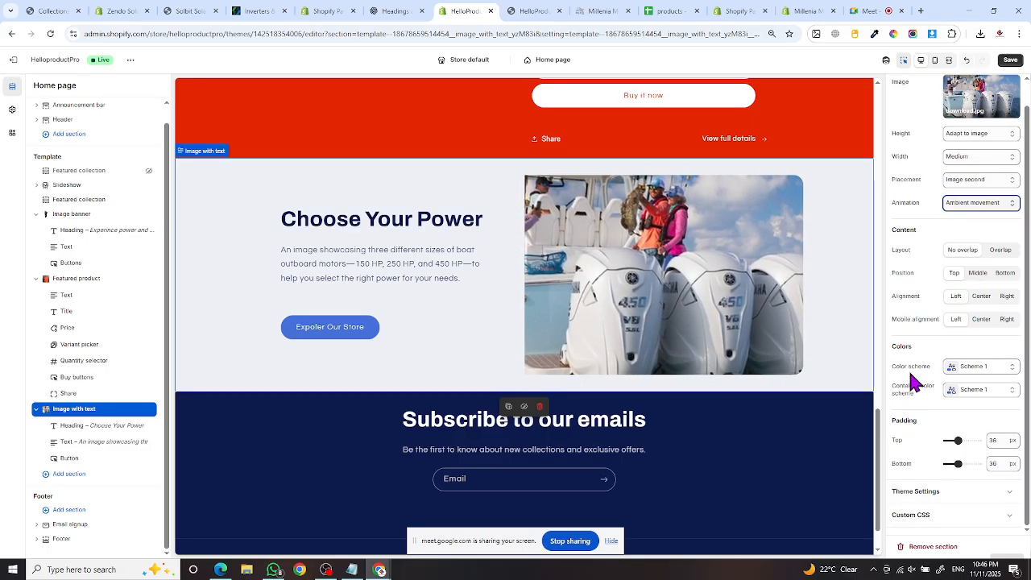
- Set the section colour scheme to navy Scheme 3 and the content container to red Scheme 5
left_click(976, 375)
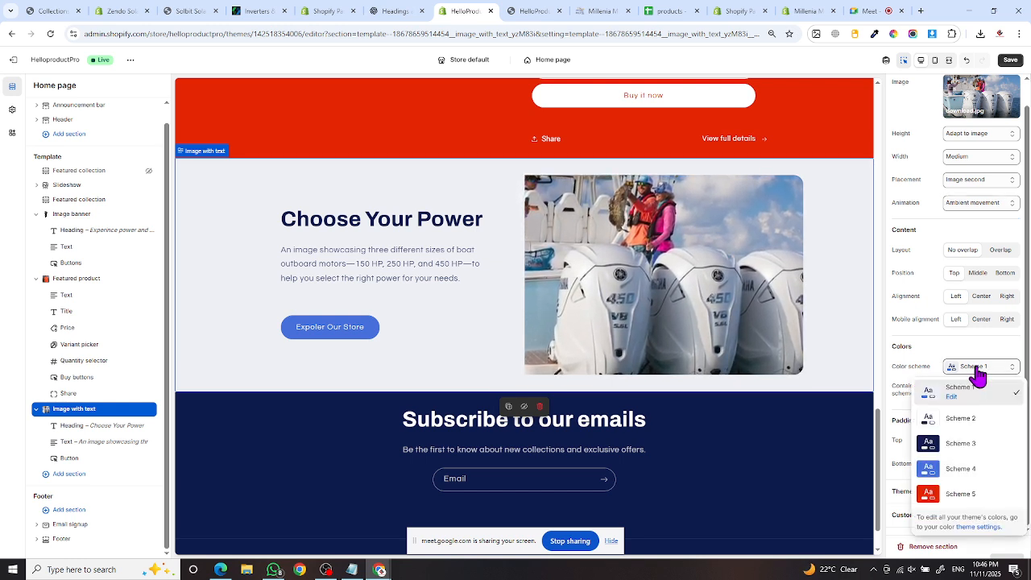
left_click(960, 444)
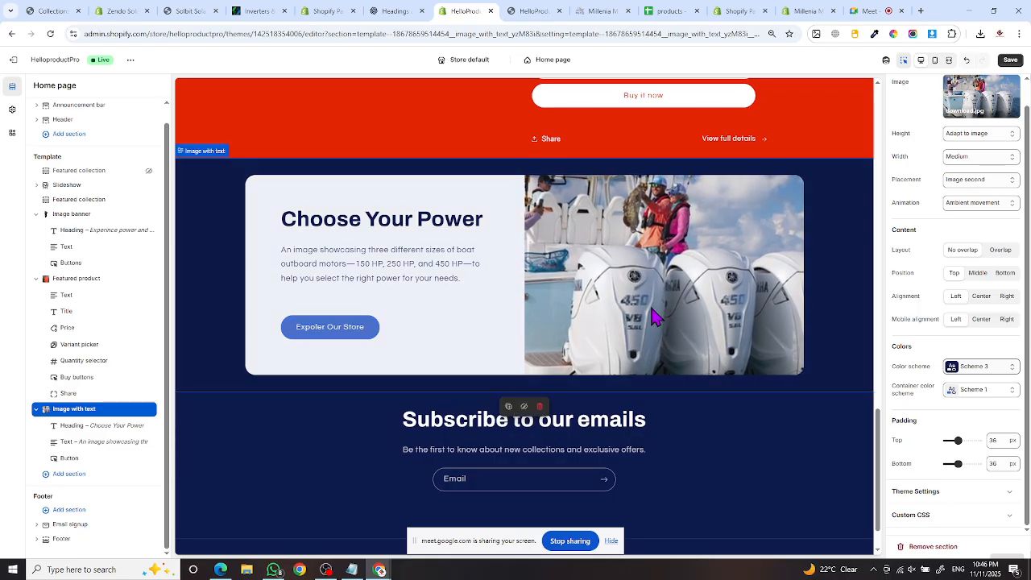
left_click(969, 370)
left_click(955, 471)
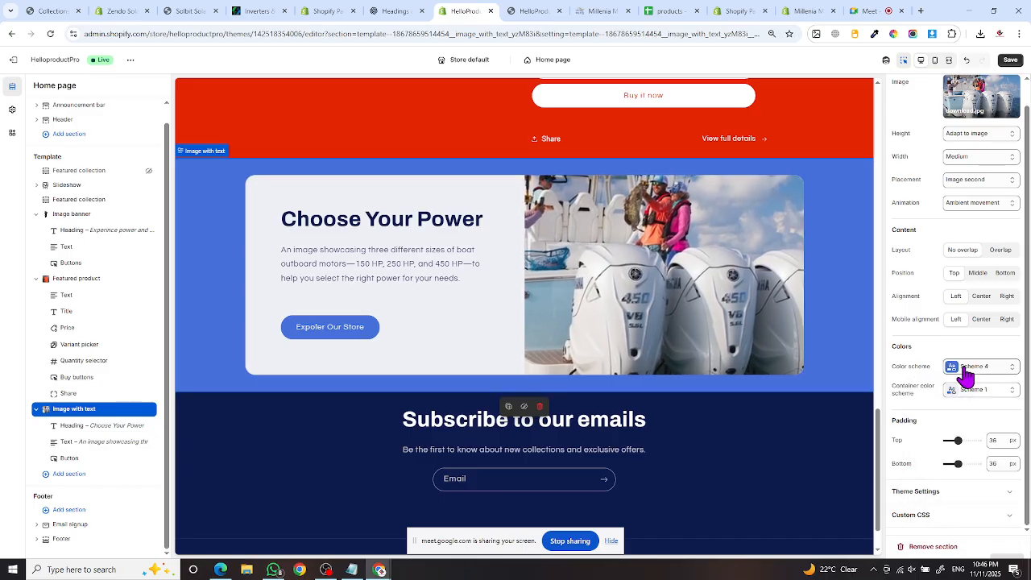
left_click(974, 390)
left_click(938, 442)
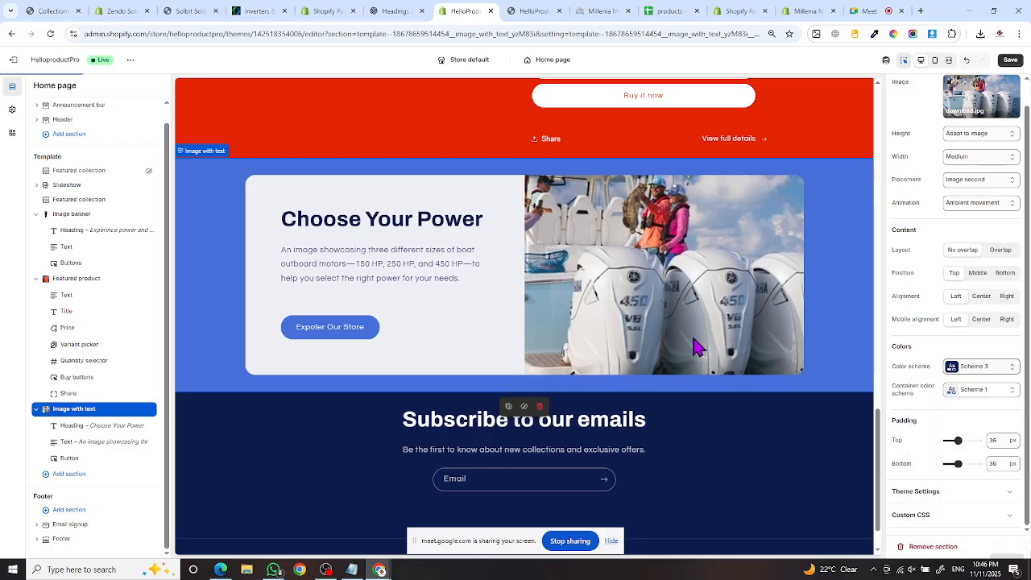
left_click(979, 397)
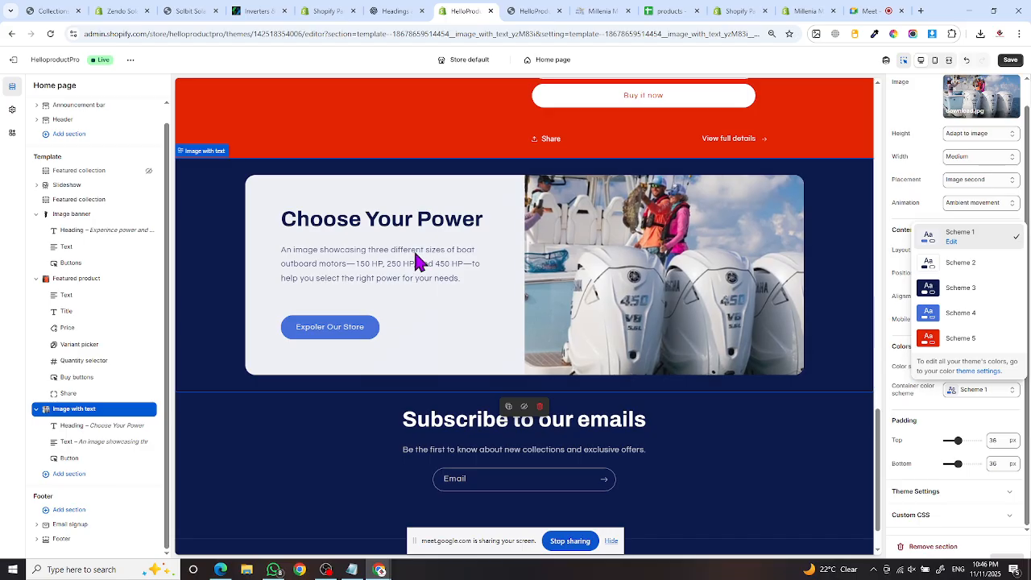
left_click(964, 346)
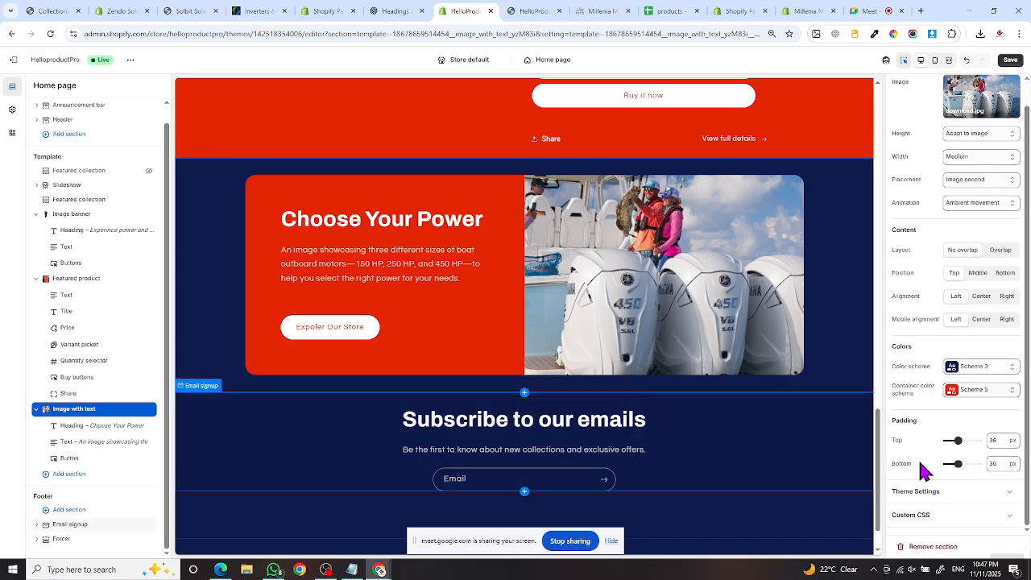
scroll(574, 243, "up", 2)
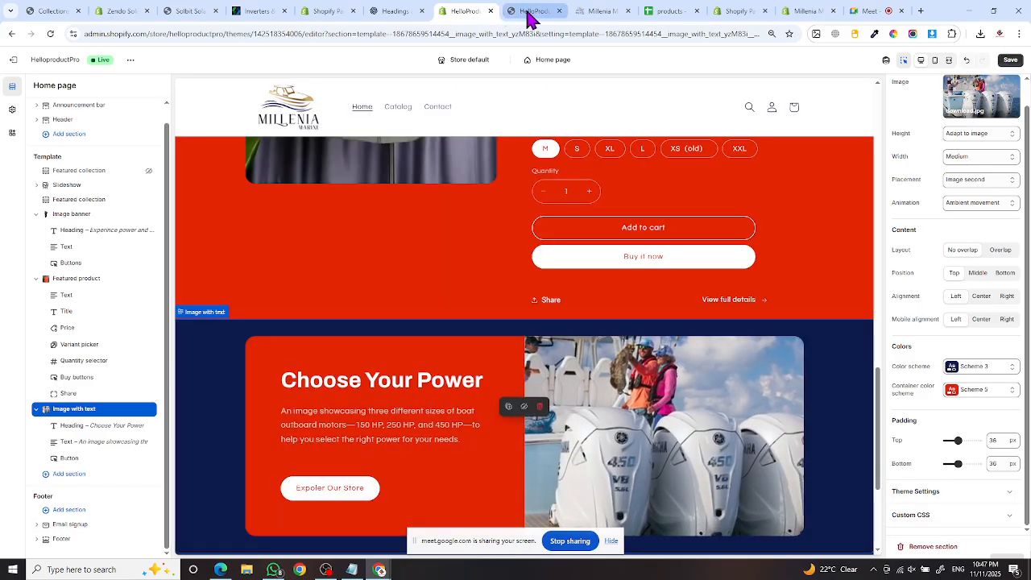
left_click(597, 11)
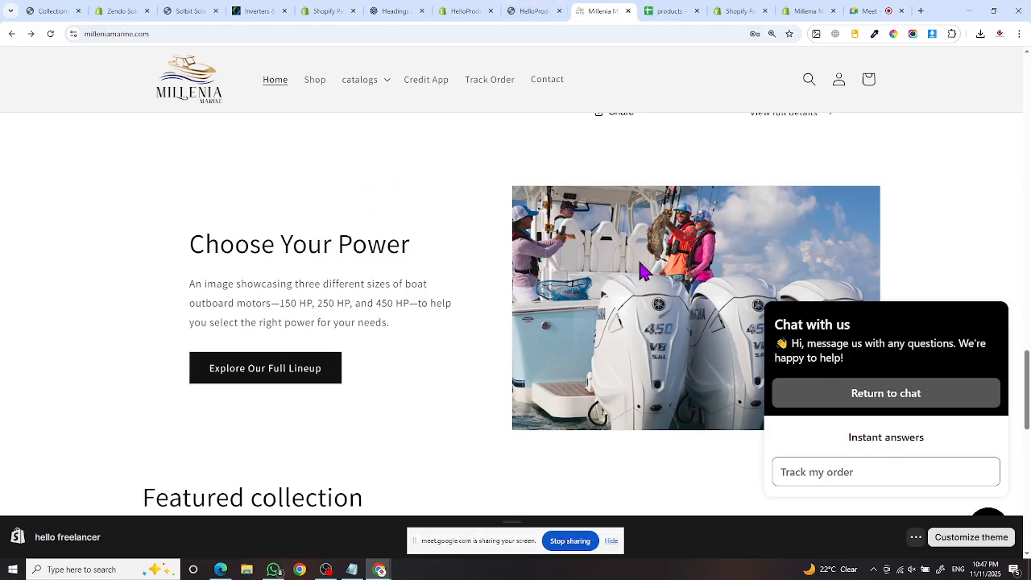
left_click(522, 11)
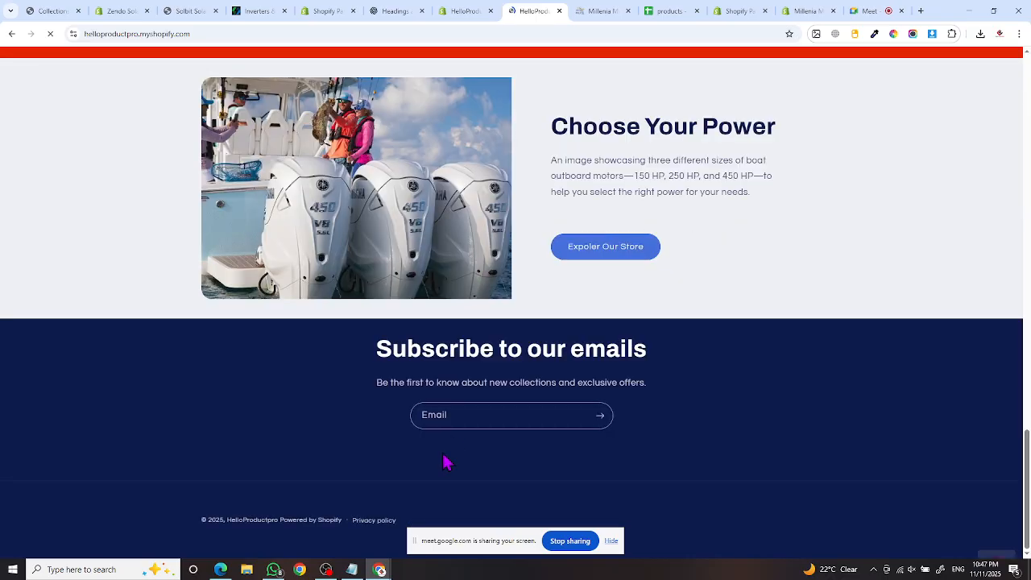
scroll(419, 423, "up", 2)
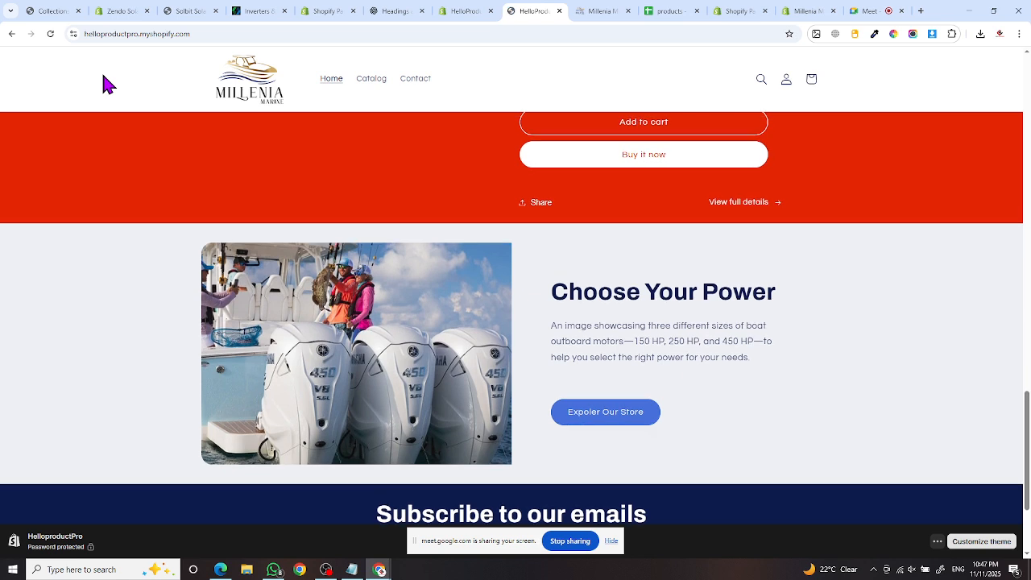
left_click(50, 33)
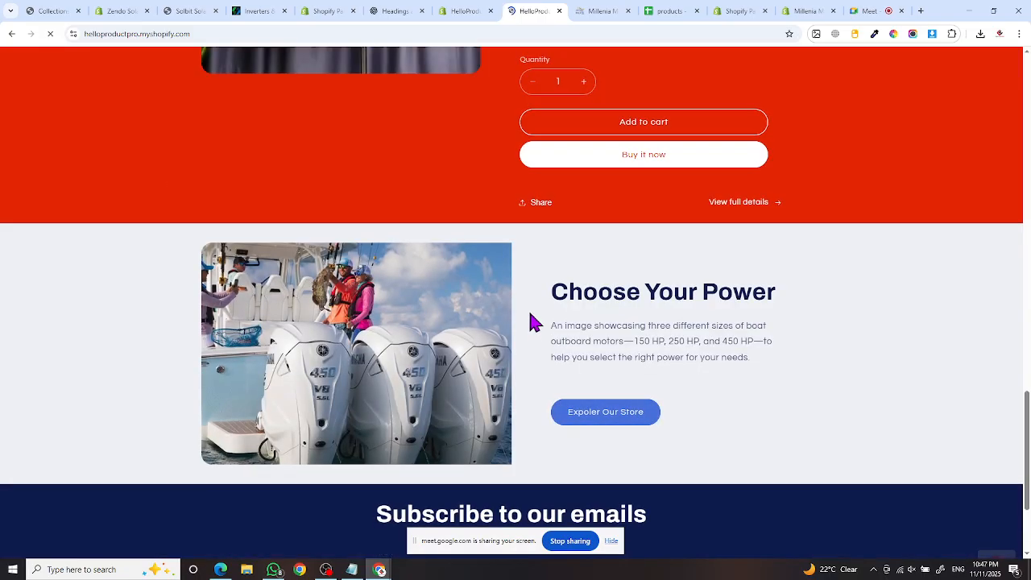
left_click(465, 12)
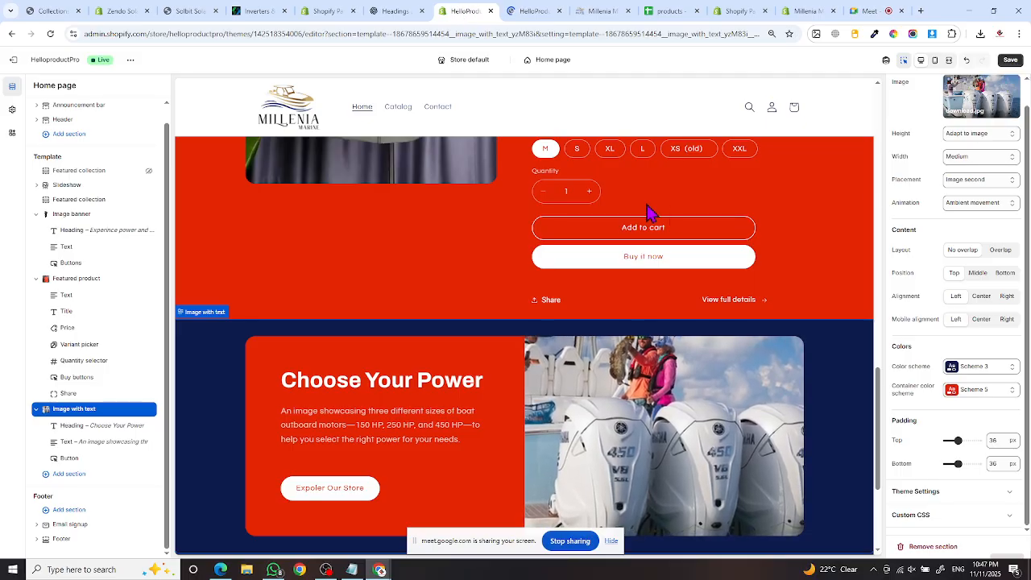
- Save the theme with Ctrl+S and switch to the Zendo Solar inverters page
key("ctrl+s")
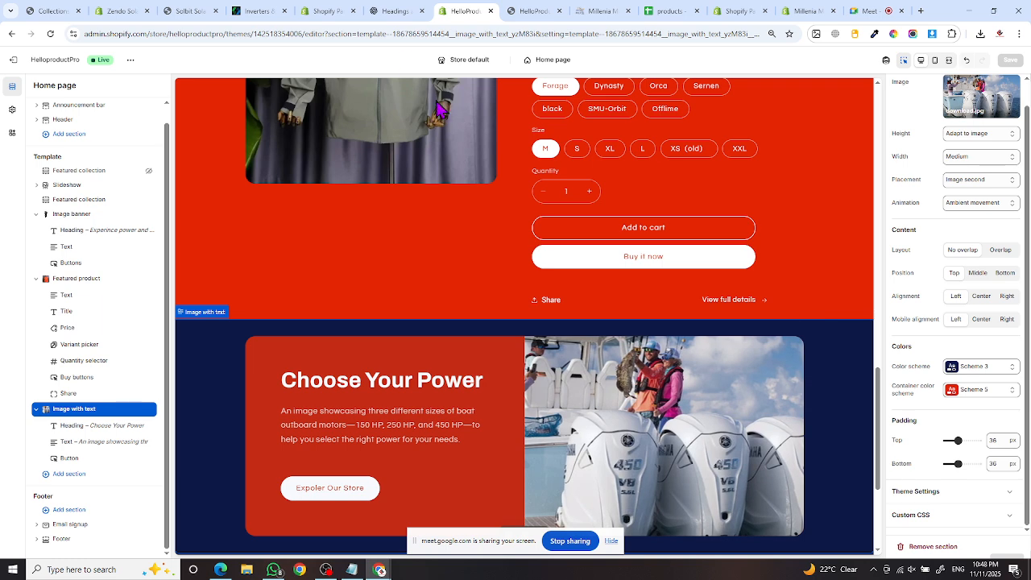
left_click(253, 12)
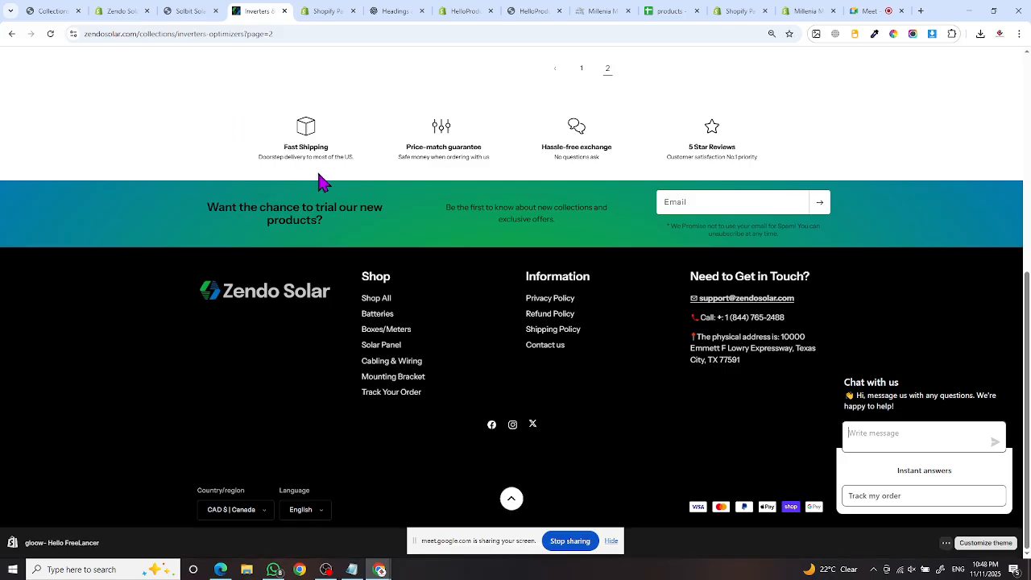
- Browse the Zendo Solar home page, then bring up the HelloproductPro storefront
scroll(331, 184, "up", 4)
scroll(346, 193, "up", 2)
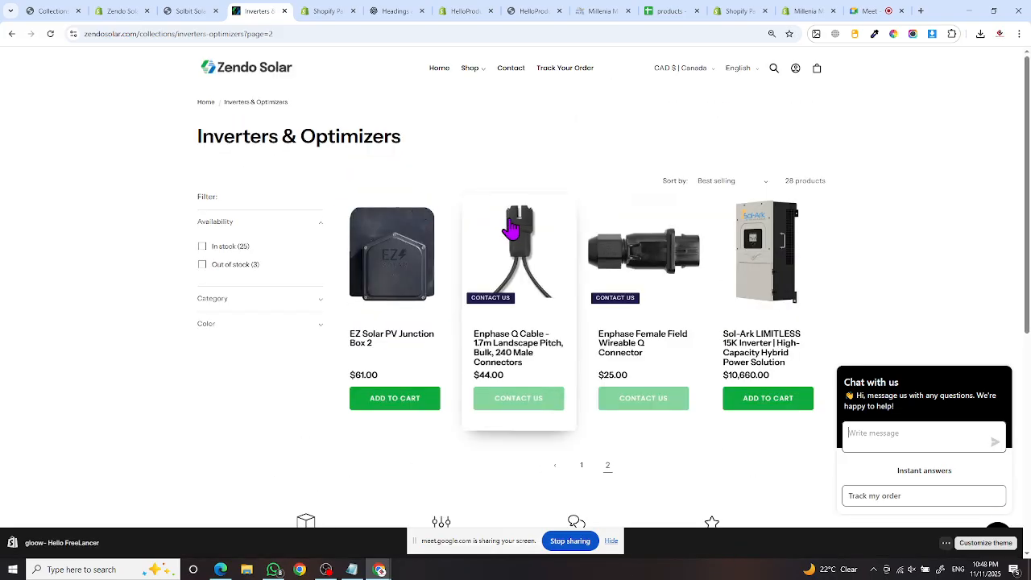
left_click(250, 69)
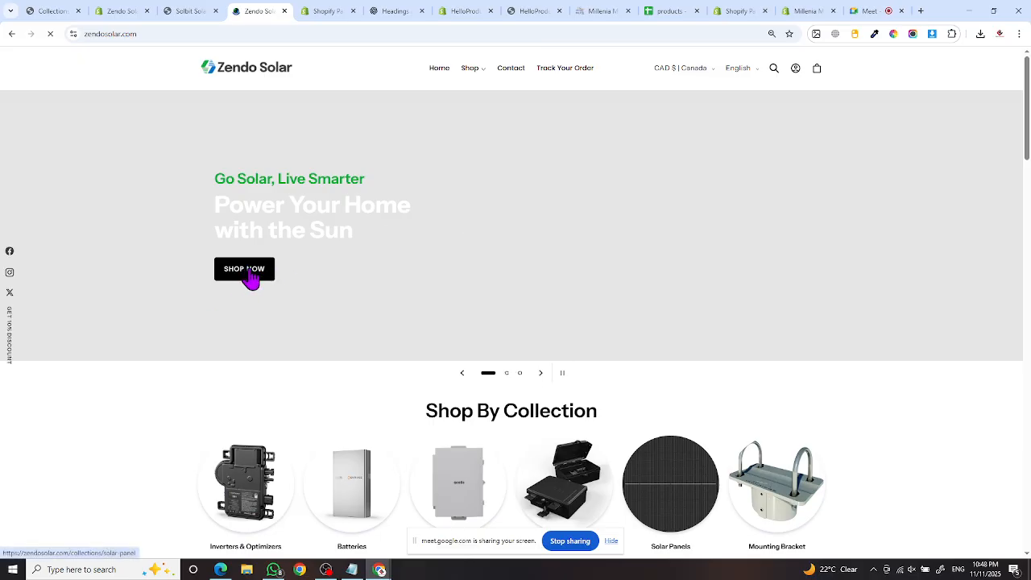
scroll(532, 351, "down", 3)
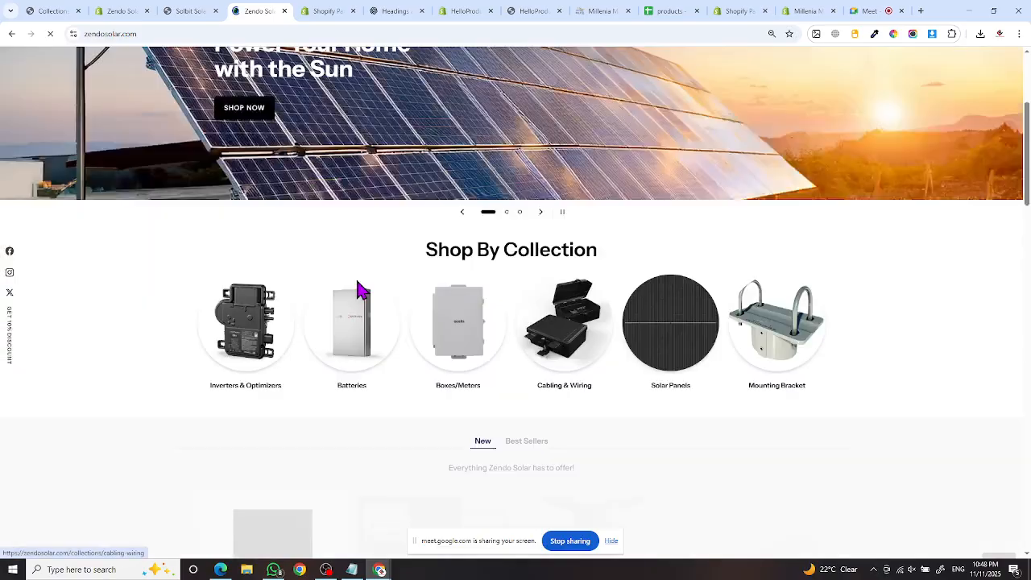
scroll(583, 307, "down", 1)
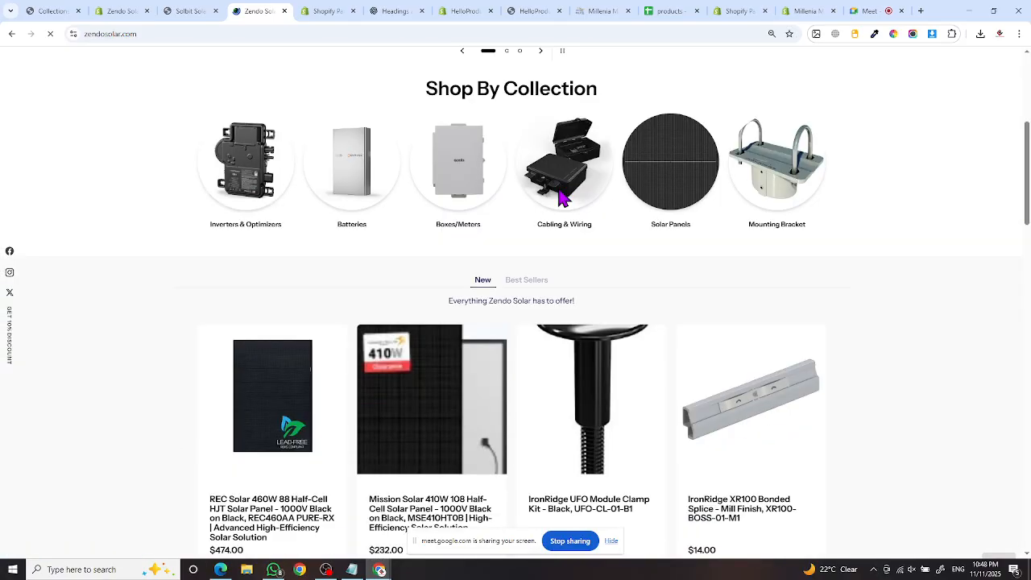
scroll(555, 209, "down", 2)
scroll(681, 193, "down", 1)
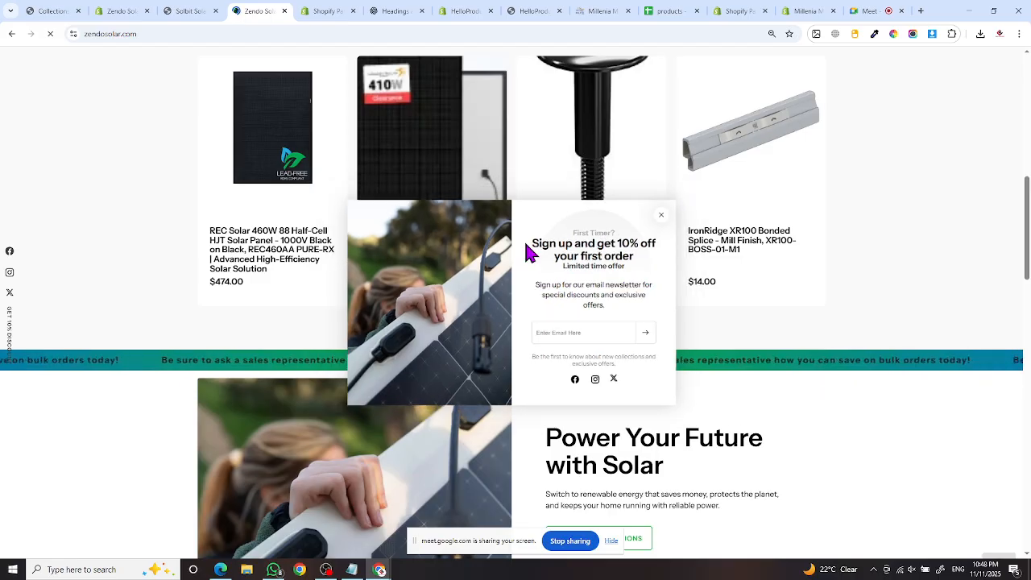
scroll(483, 274, "down", 5)
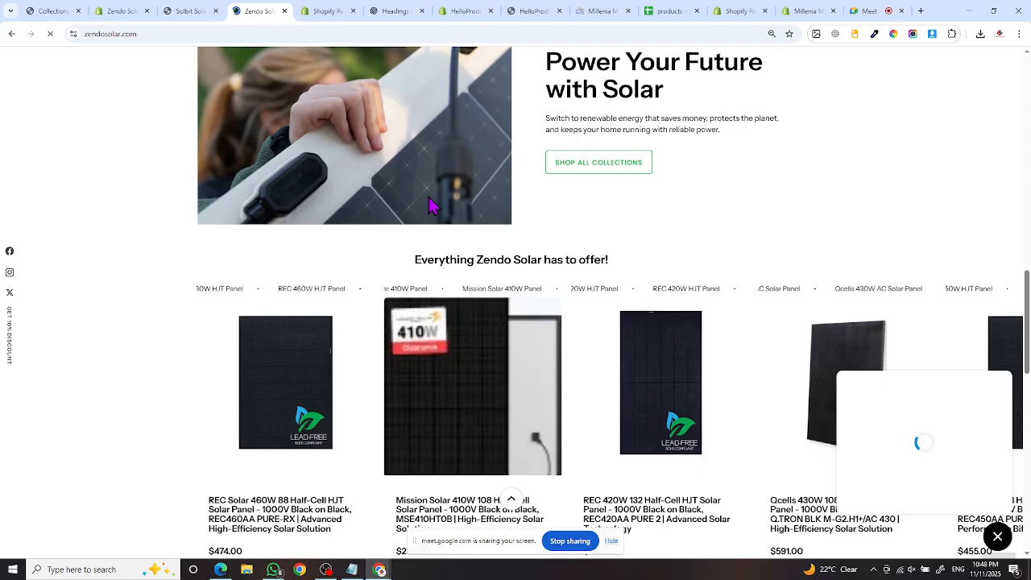
scroll(523, 296, "down", 10)
scroll(394, 278, "up", 4)
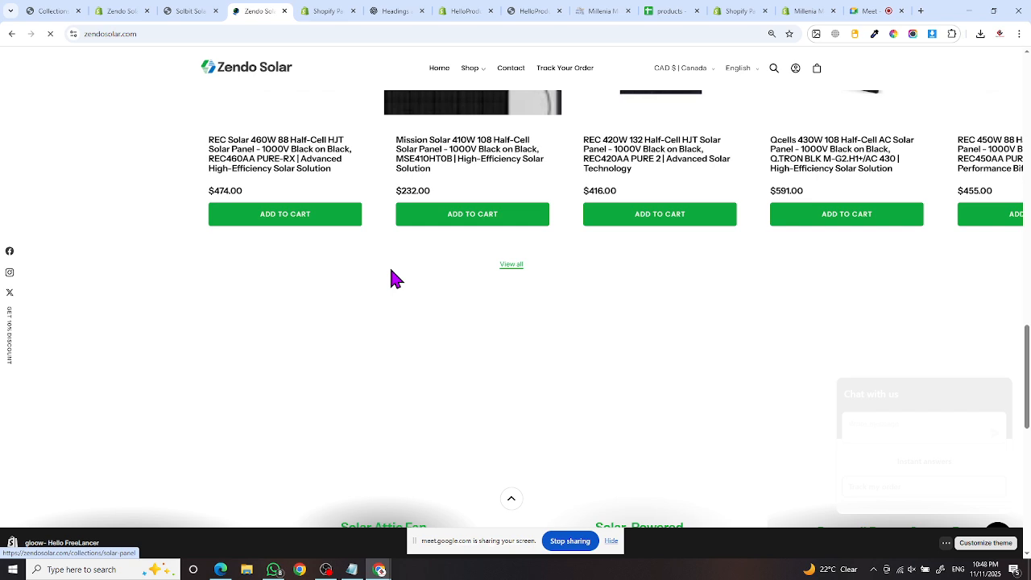
scroll(564, 295, "up", 3)
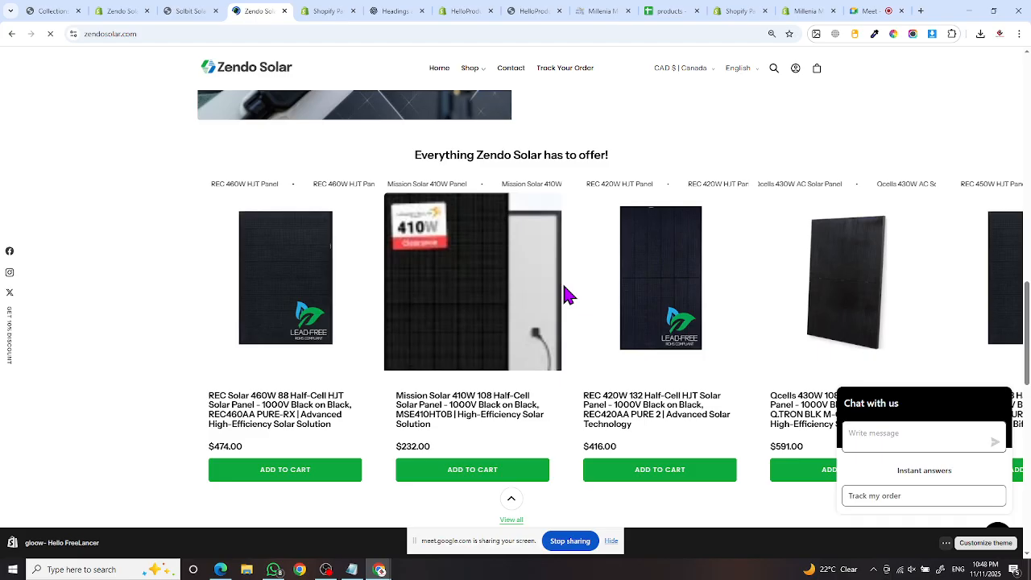
left_click(520, 12)
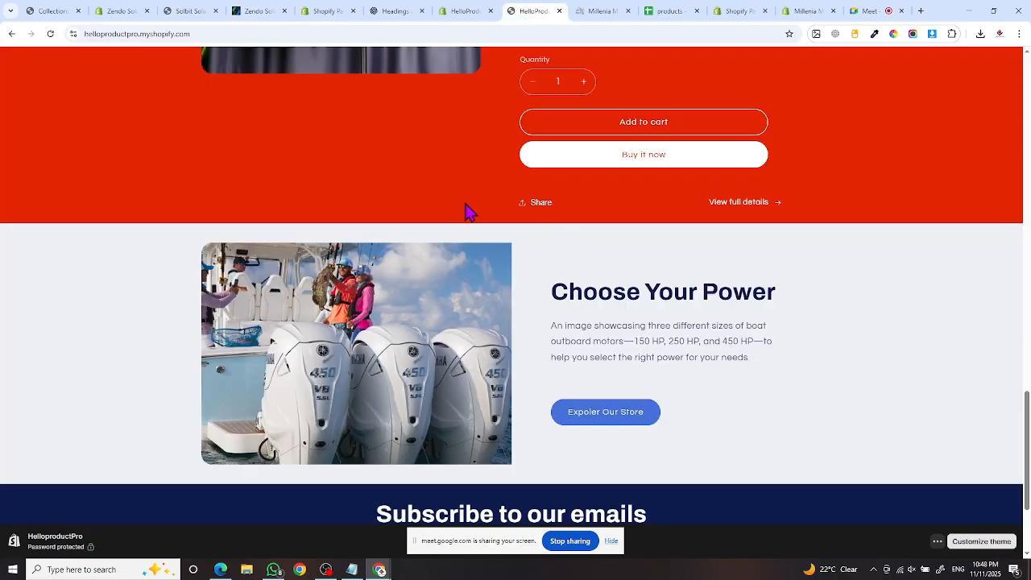
- Reload the storefront to confirm the red-on-navy Choose Your Power card, then view Millenia Marine's version
left_click(50, 35)
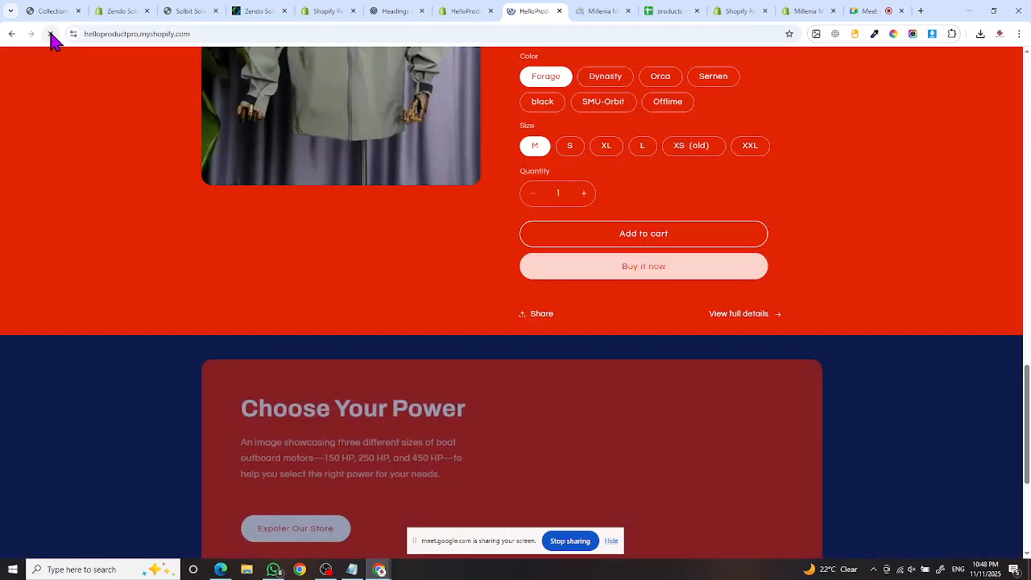
scroll(63, 59, "down", 3)
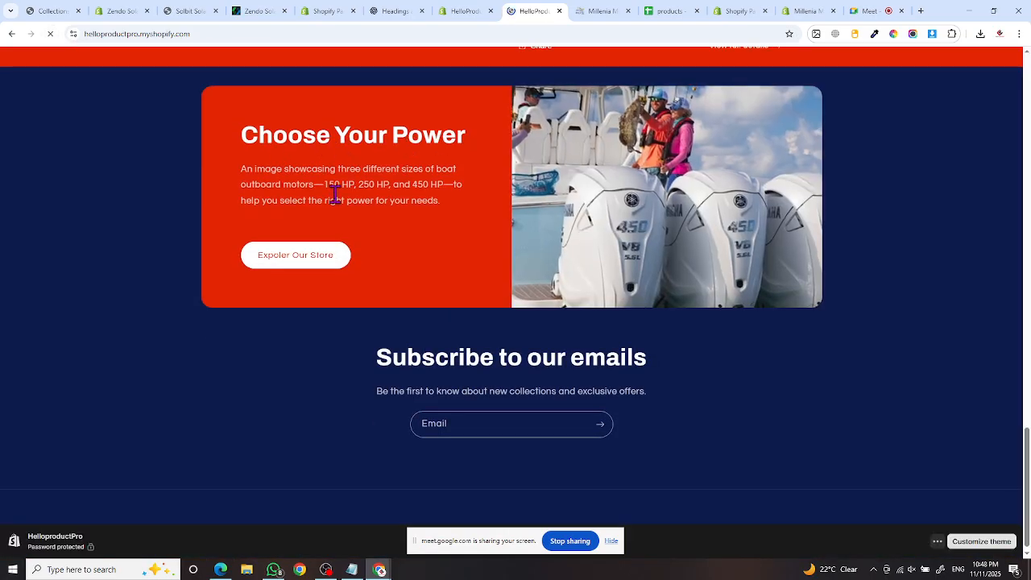
scroll(488, 299, "up", 6)
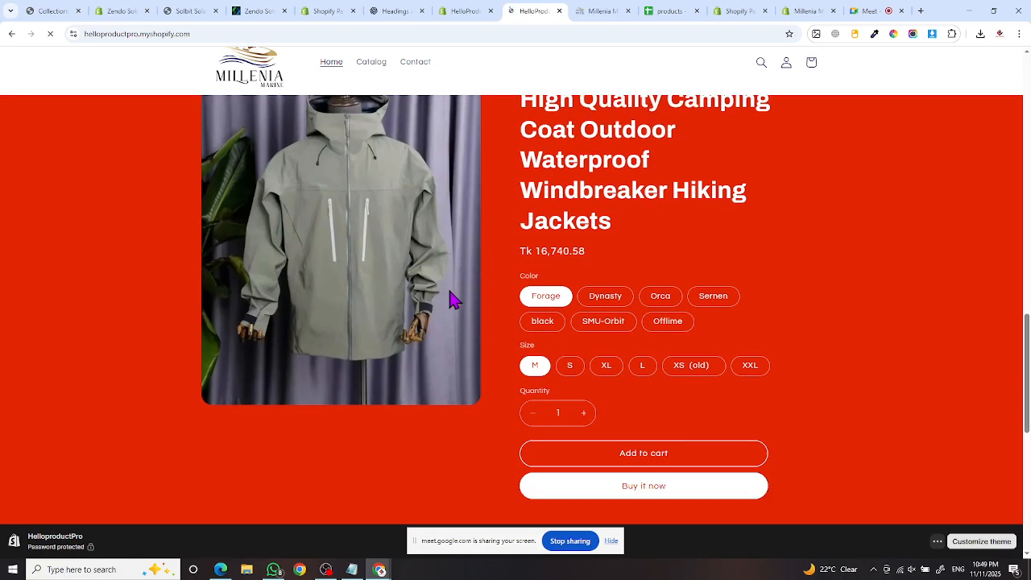
scroll(380, 307, "up", 10)
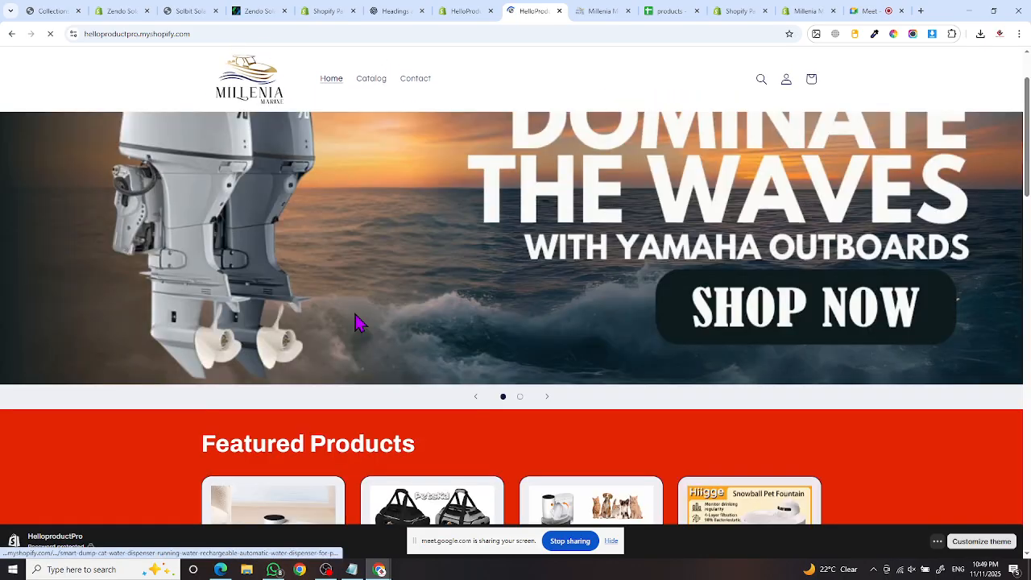
scroll(357, 322, "down", 4)
scroll(454, 335, "down", 6)
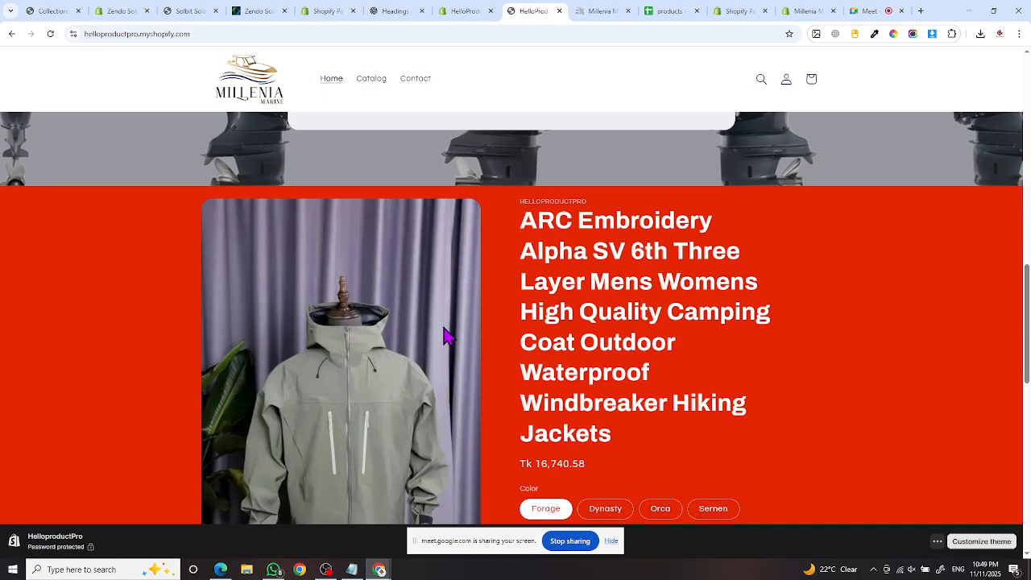
scroll(449, 335, "down", 5)
scroll(490, 196, "down", 4)
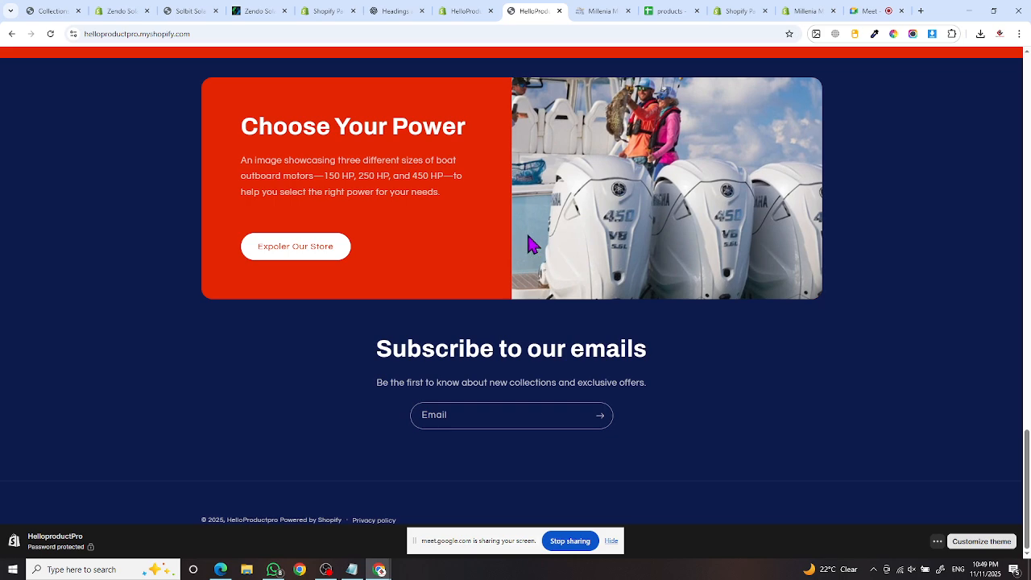
left_click(602, 12)
scroll(562, 216, "down", 2)
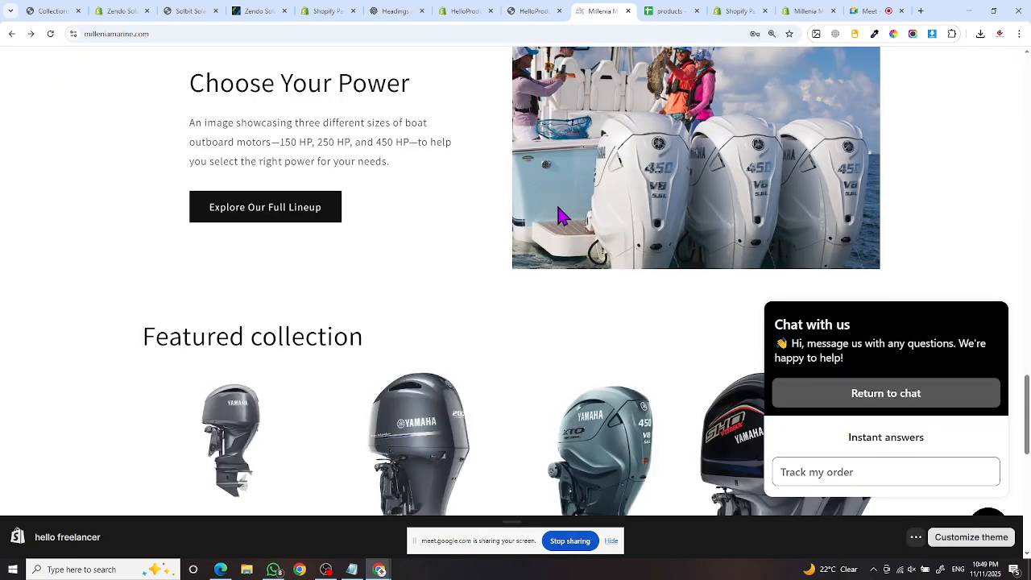
scroll(562, 216, "down", 2)
left_click_drag(136, 182, 382, 194)
scroll(477, 216, "down", 2)
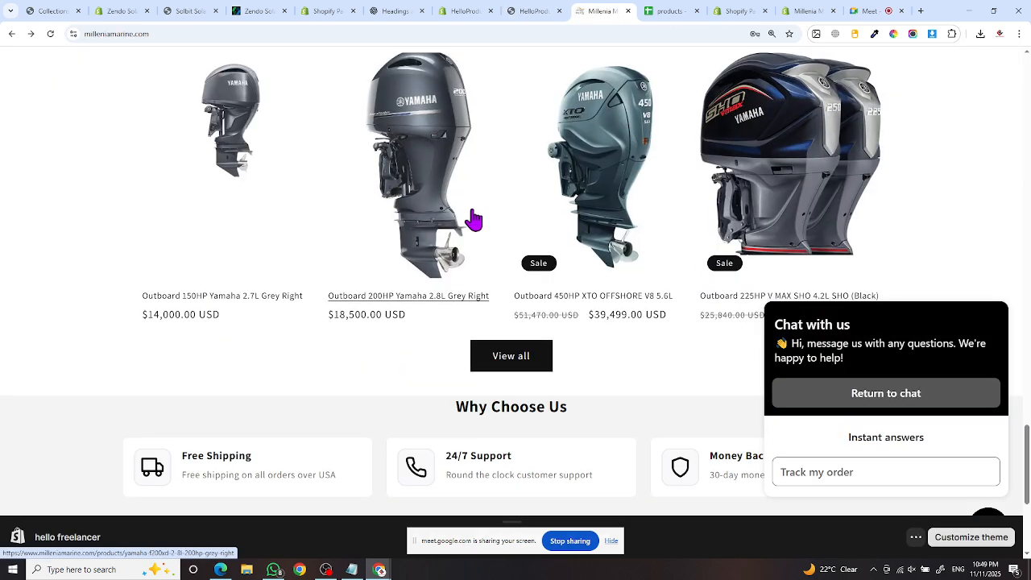
key("F5")
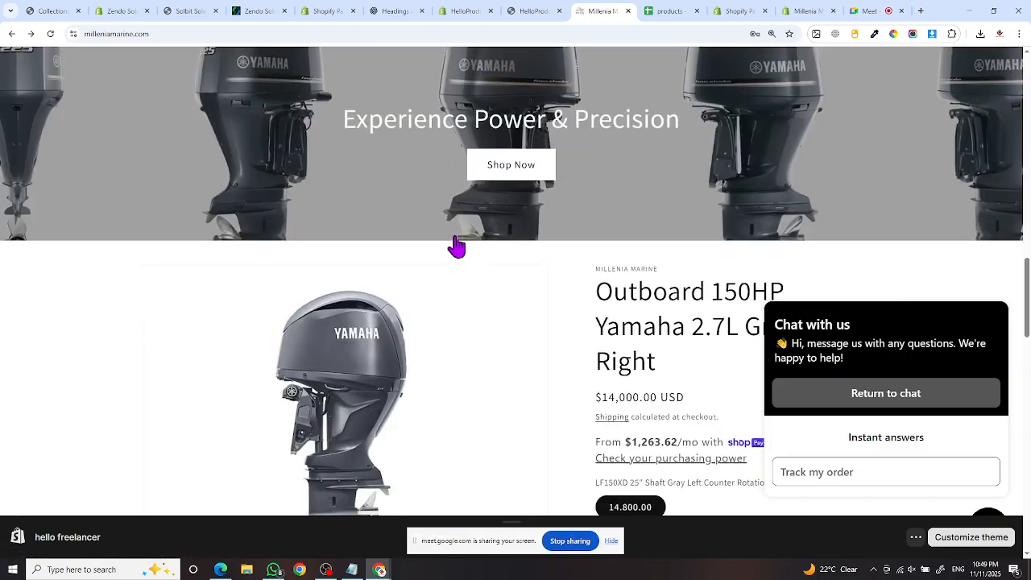
scroll(456, 248, "down", 10)
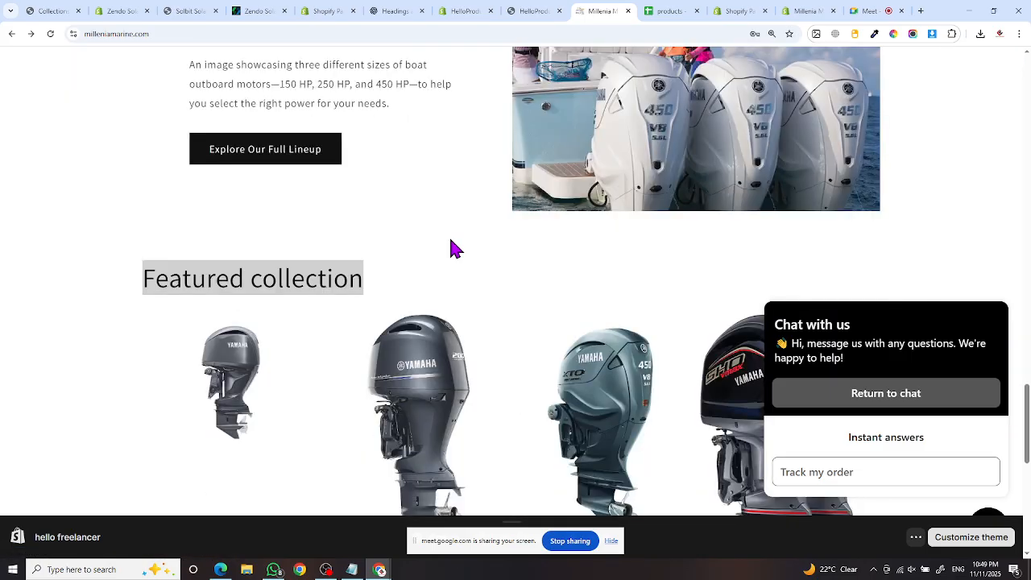
scroll(455, 248, "down", 1)
left_click_drag(368, 231, 144, 241)
left_click(389, 240)
scroll(391, 241, "down", 1)
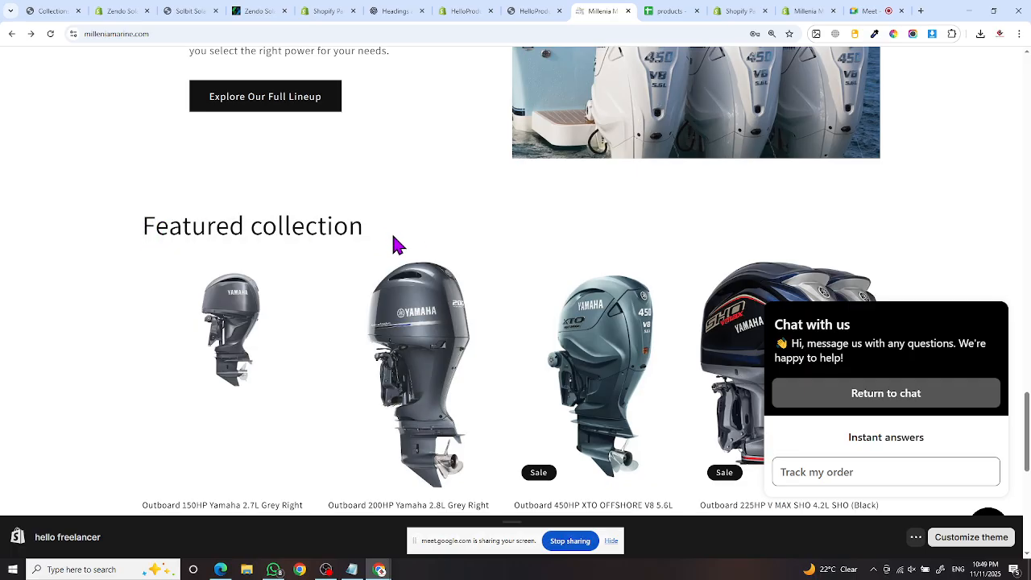
scroll(385, 250, "down", 2)
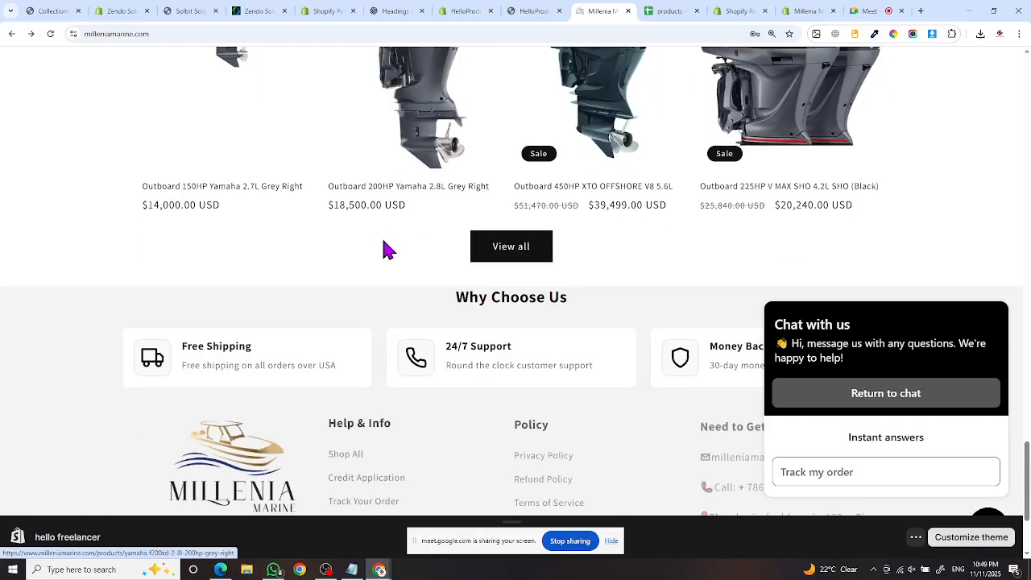
scroll(384, 245, "up", 3)
scroll(377, 244, "up", 1)
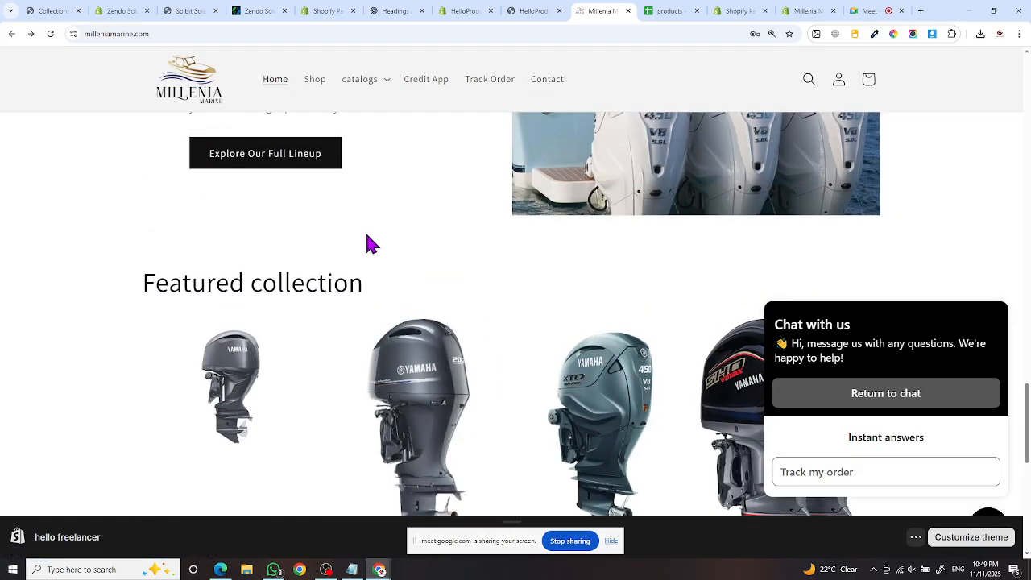
left_click_drag(389, 289, 129, 302)
- Open the HelloproductPro theme editor's address in a second browser tab
left_click(453, 16)
left_click(137, 35)
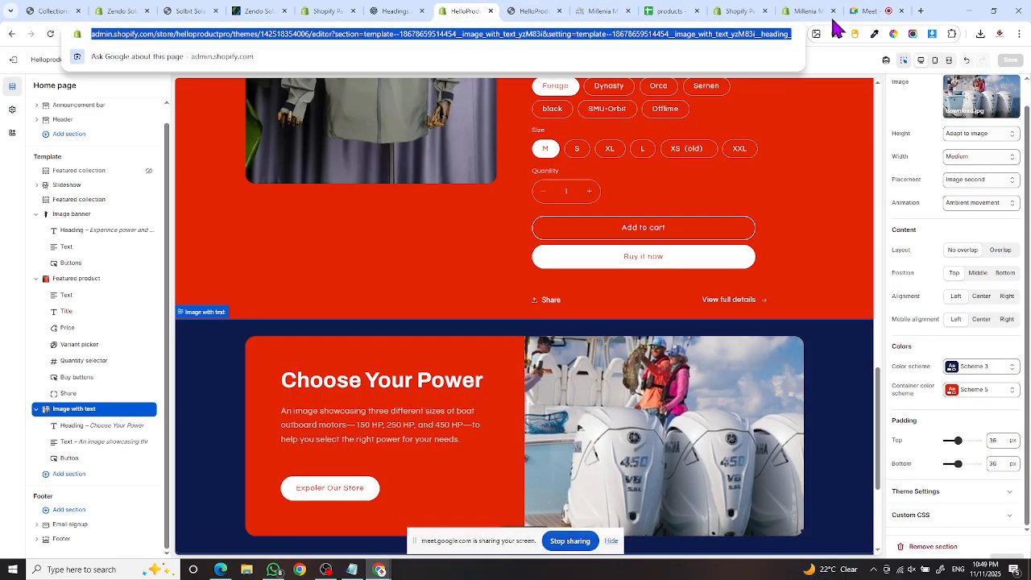
left_click(920, 11)
key("ctrl+v")
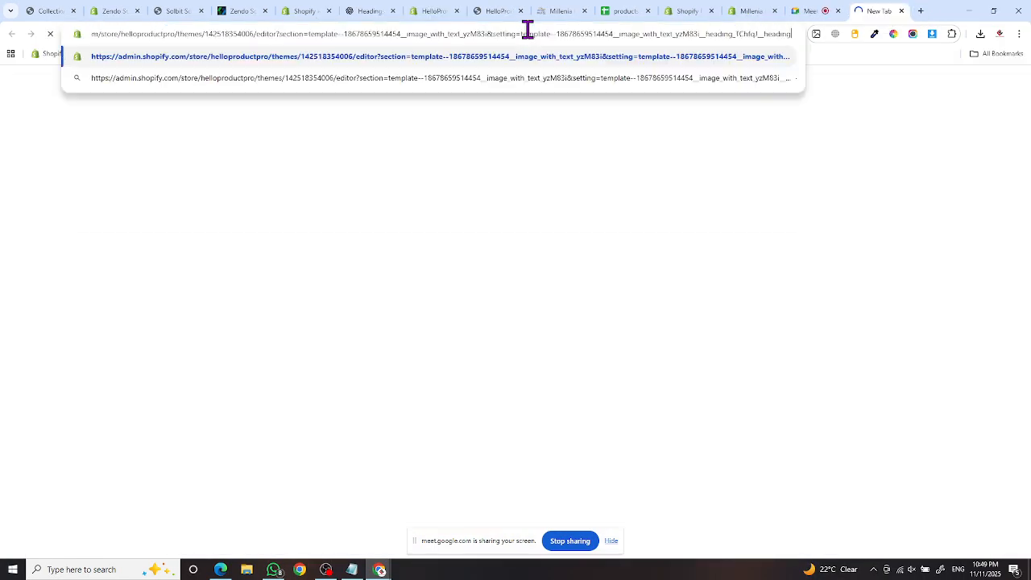
key("Return")
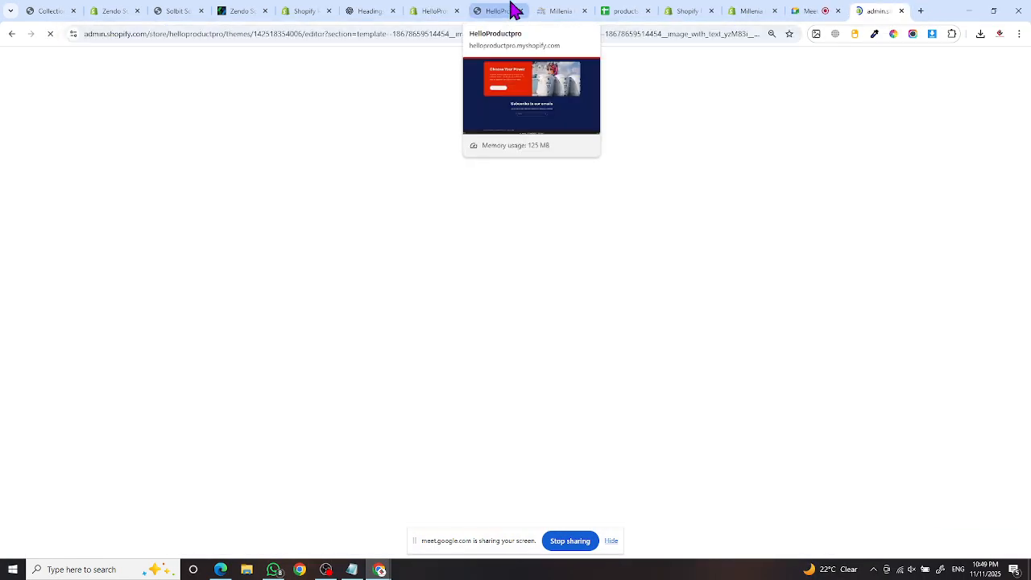
left_click(439, 10)
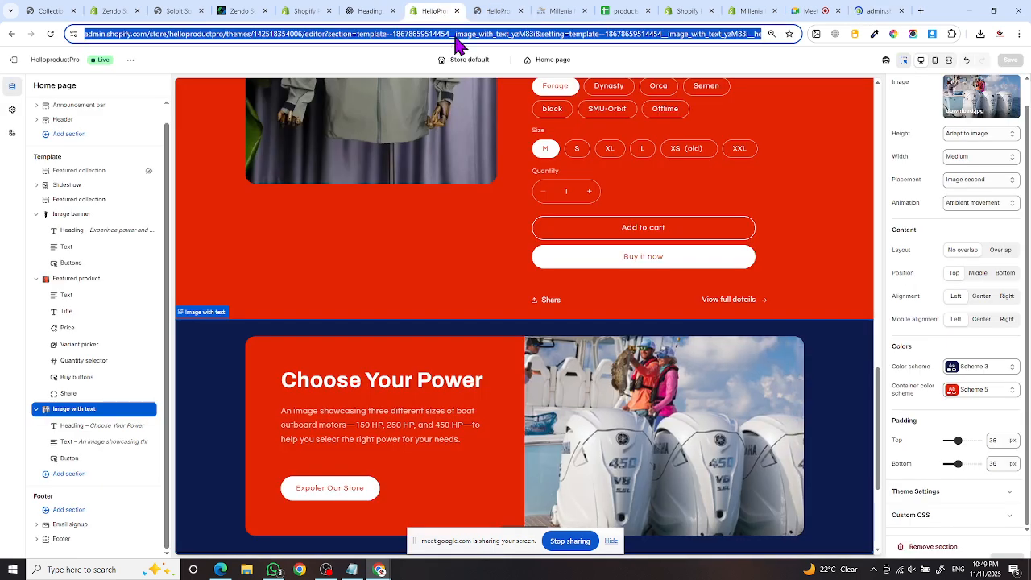
left_click(877, 11)
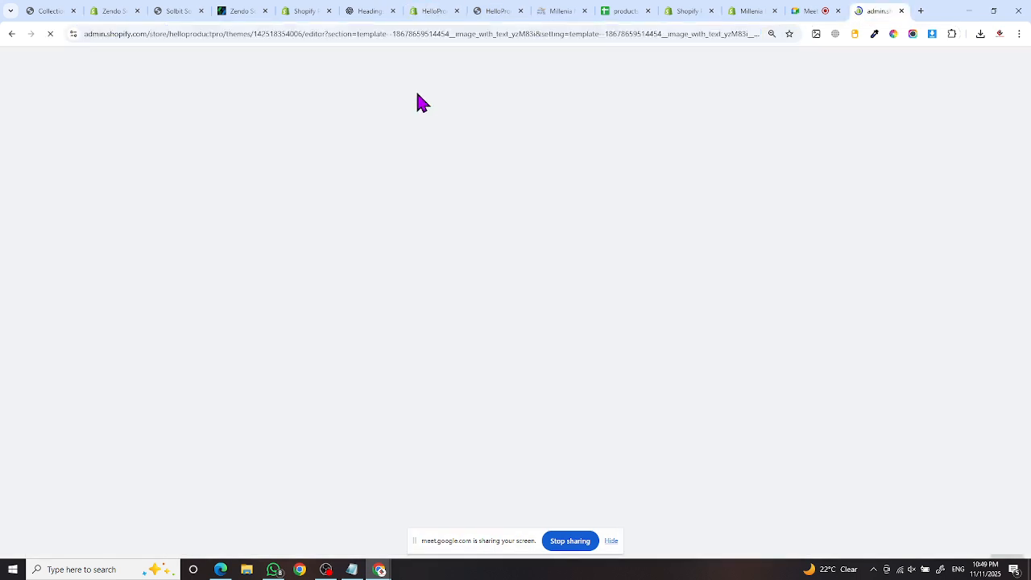
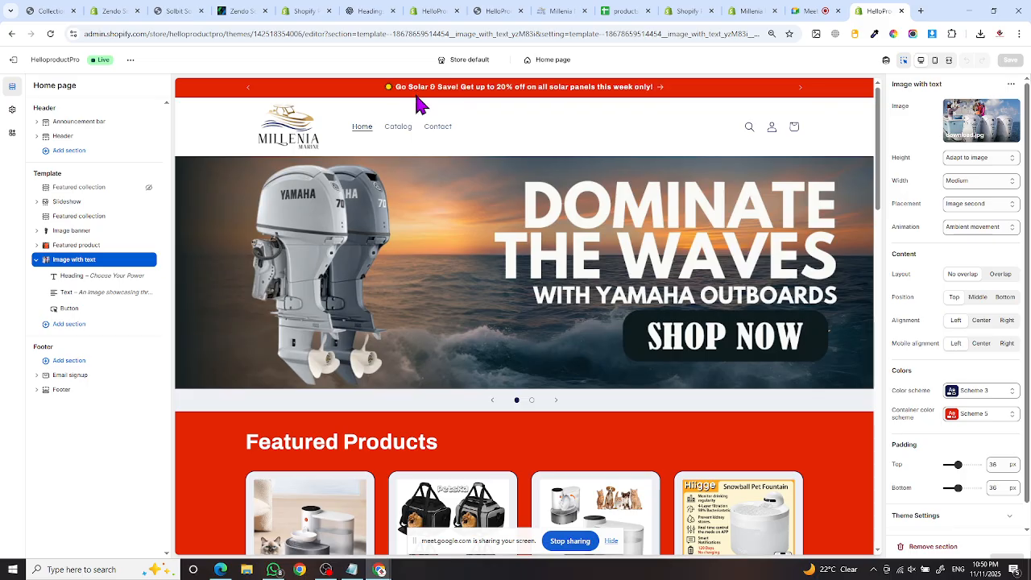
- Scroll the HelloproductPro editor preview, then exit to the Online Store themes page
scroll(467, 241, "down", 2)
scroll(473, 251, "down", 3)
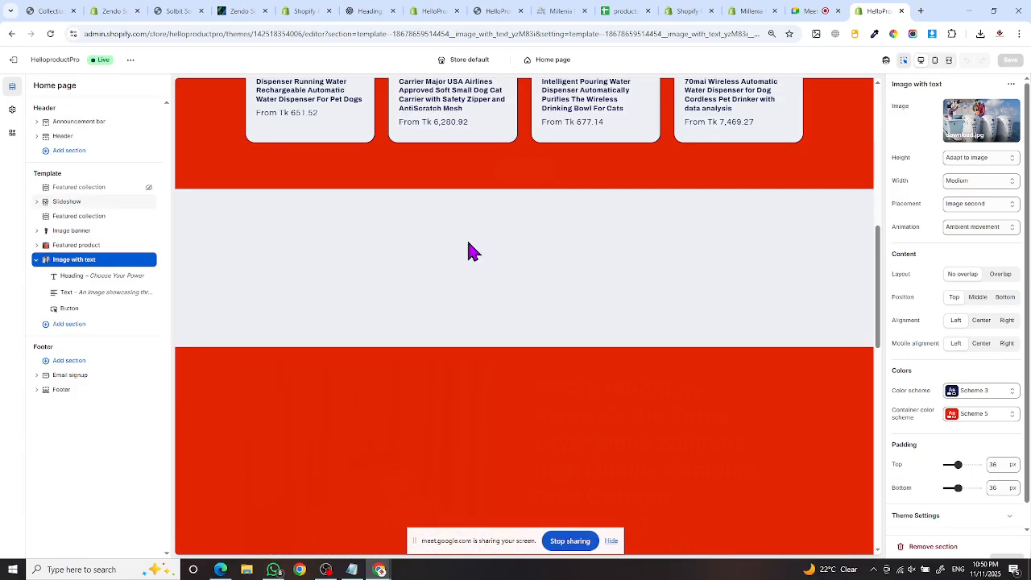
scroll(473, 251, "down", 3)
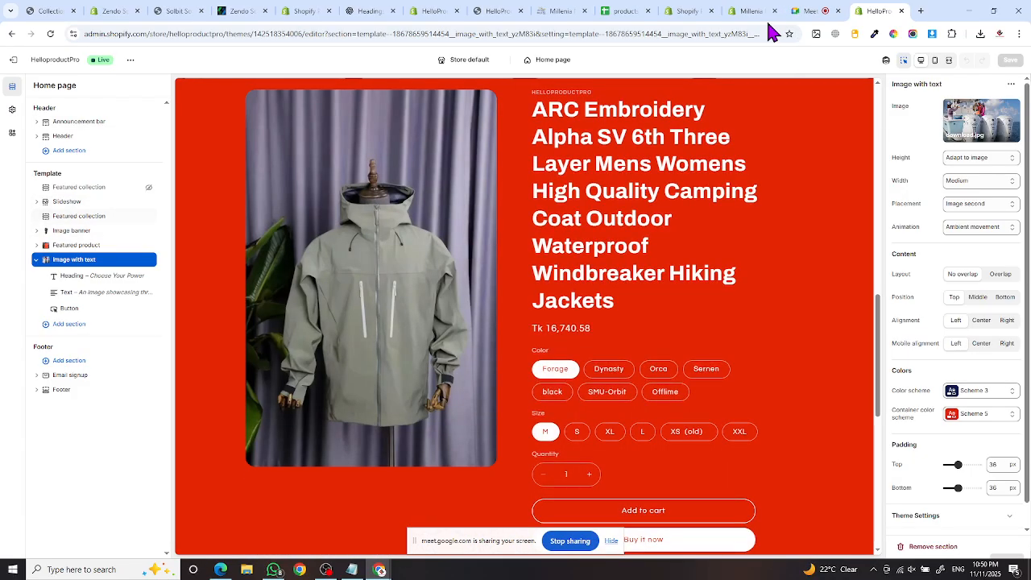
left_click(13, 61)
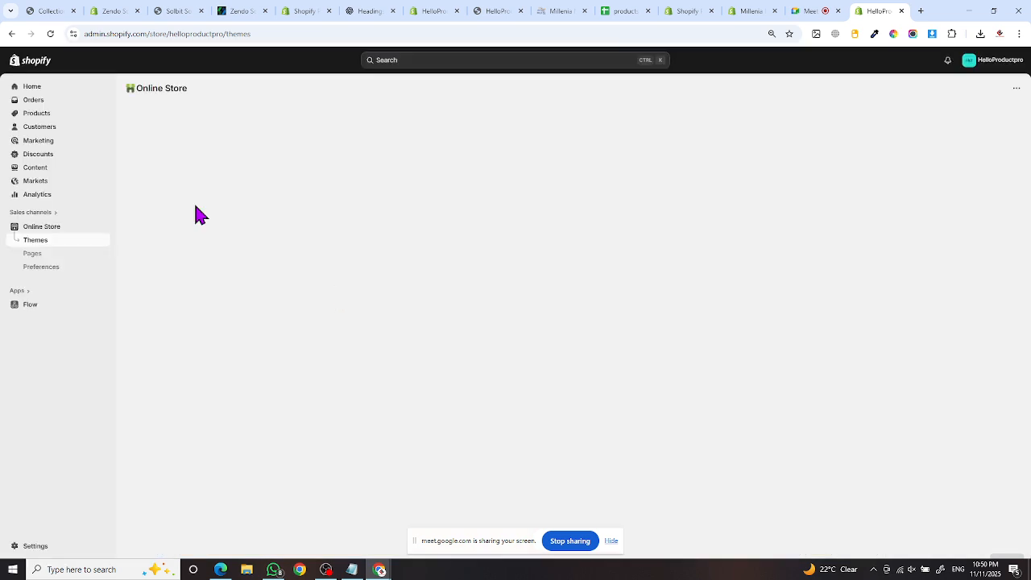
- Go to Products > Collections and open the Shirt collection
left_click(50, 117)
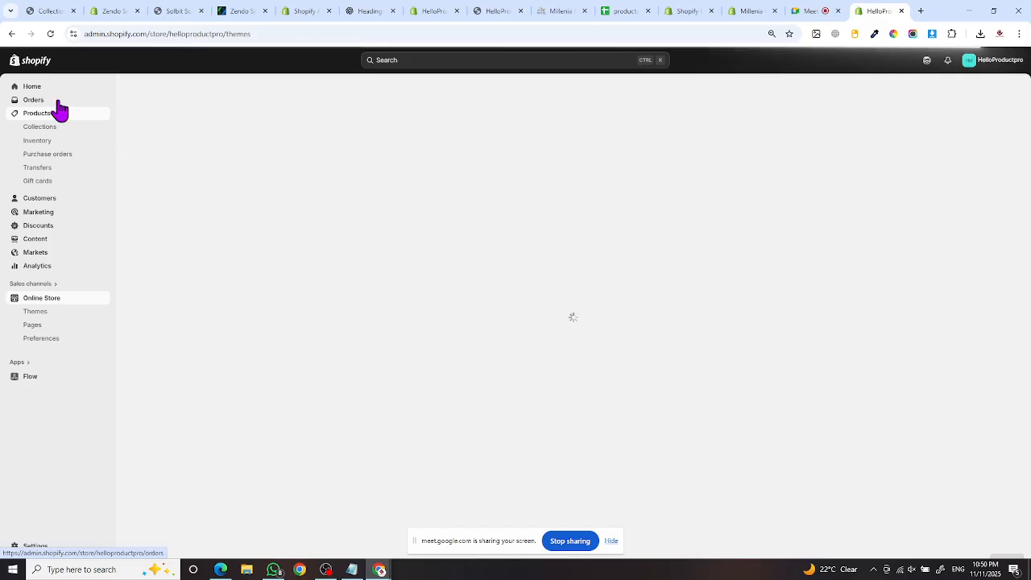
left_click(53, 133)
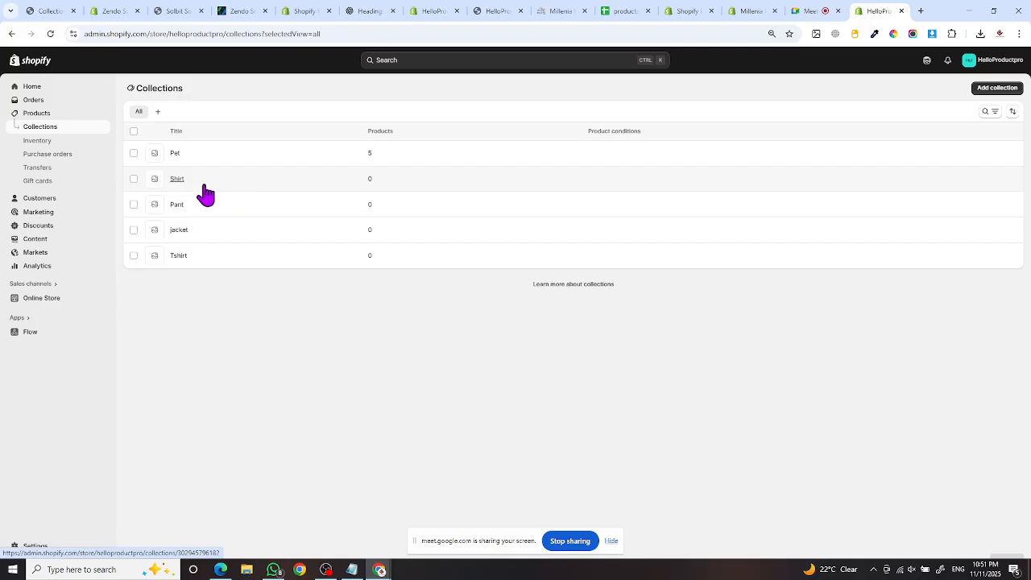
left_click(174, 180)
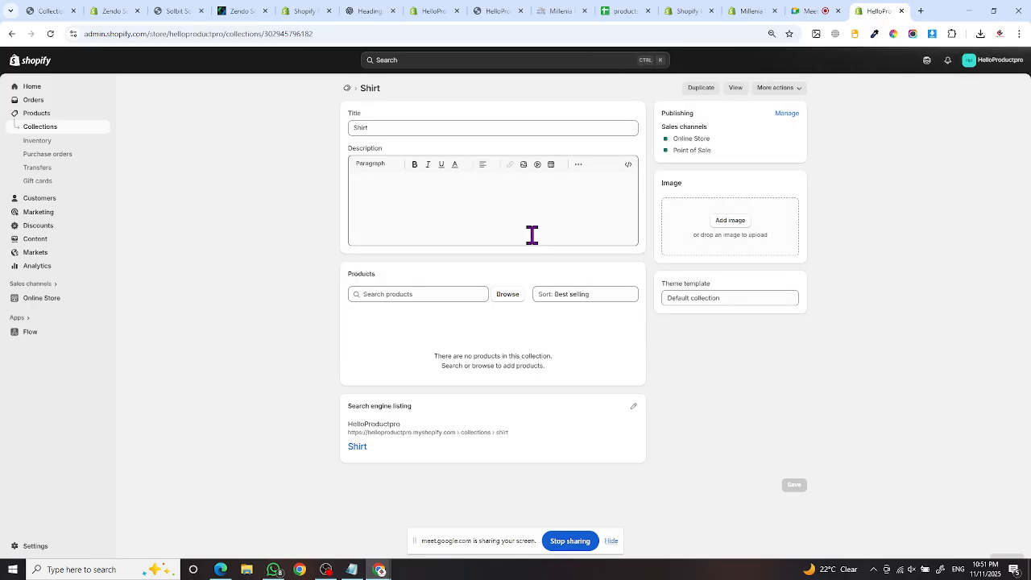
- Search 'Shirt' and add the dress shirt, thin long-sleeve shirt, red flannel and VIMLY T-shirt
left_click(507, 295)
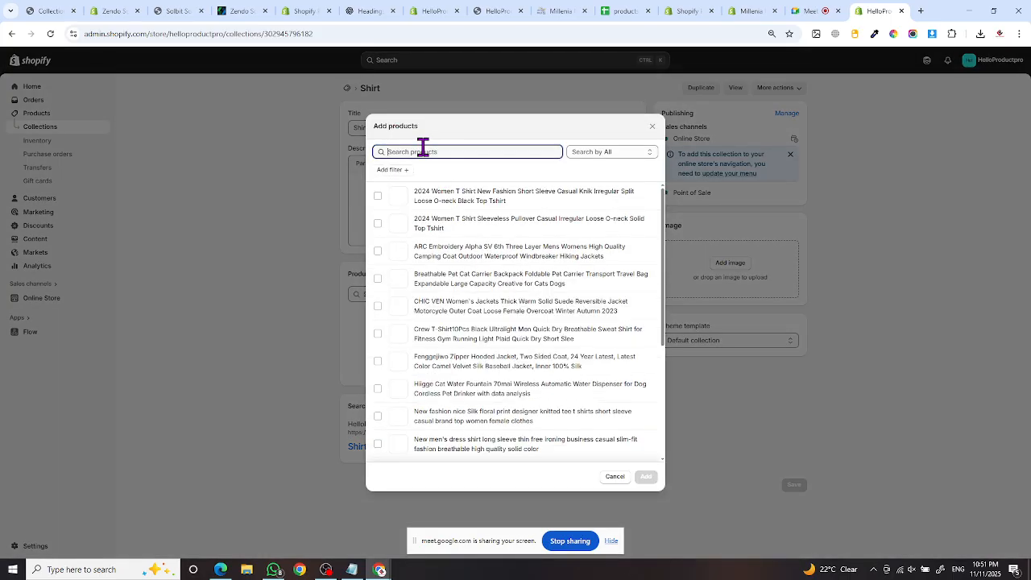
type("Shirt")
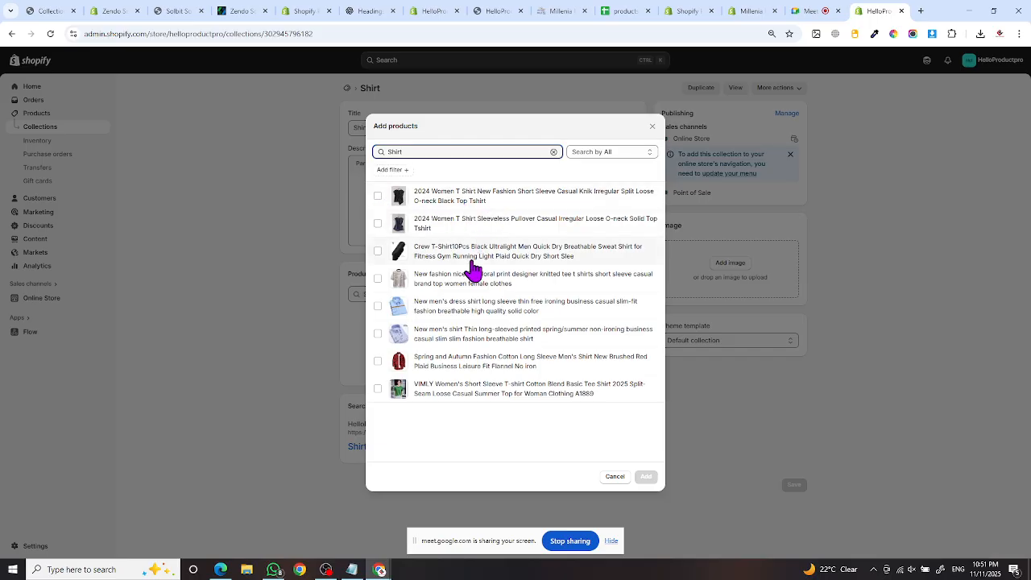
left_click(377, 307)
left_click(378, 333)
left_click(377, 360)
left_click(378, 388)
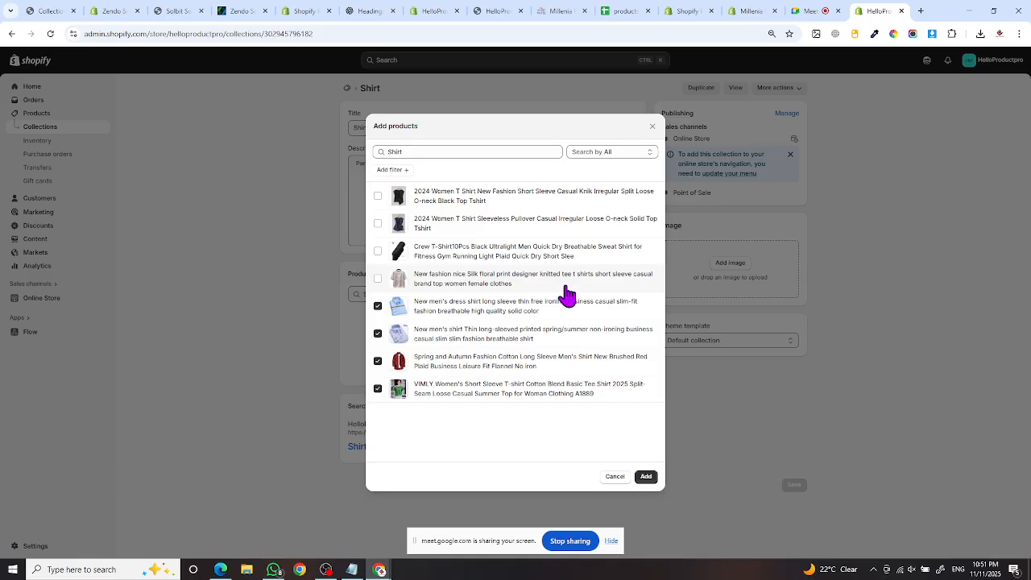
left_click(646, 477)
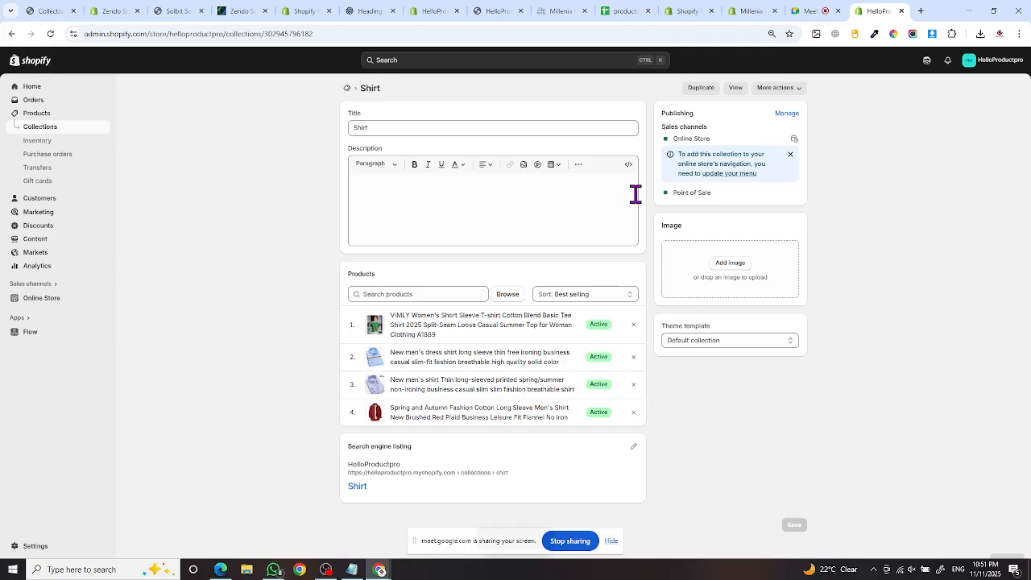
left_click_drag(376, 129, 317, 136)
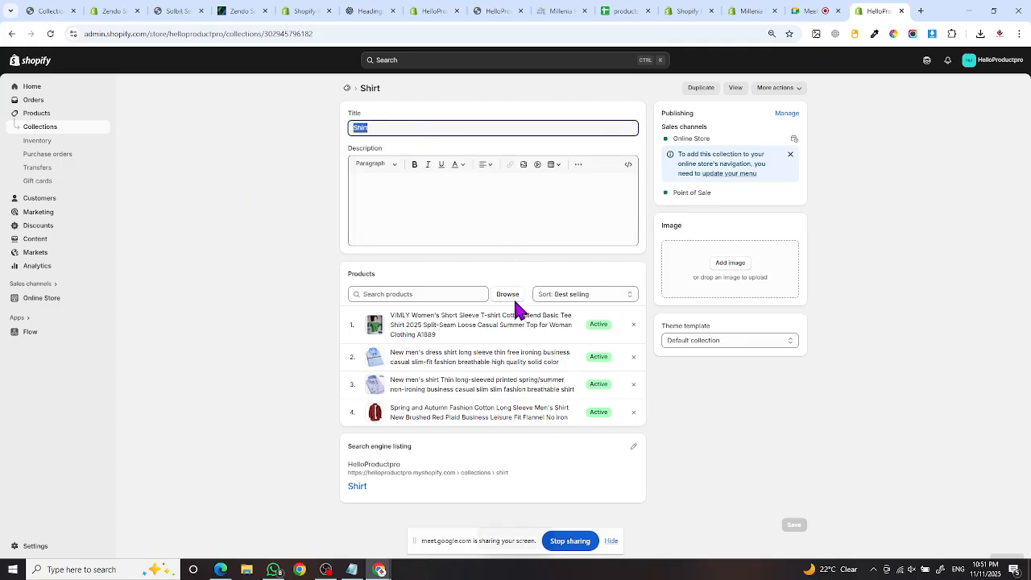
left_click(644, 254)
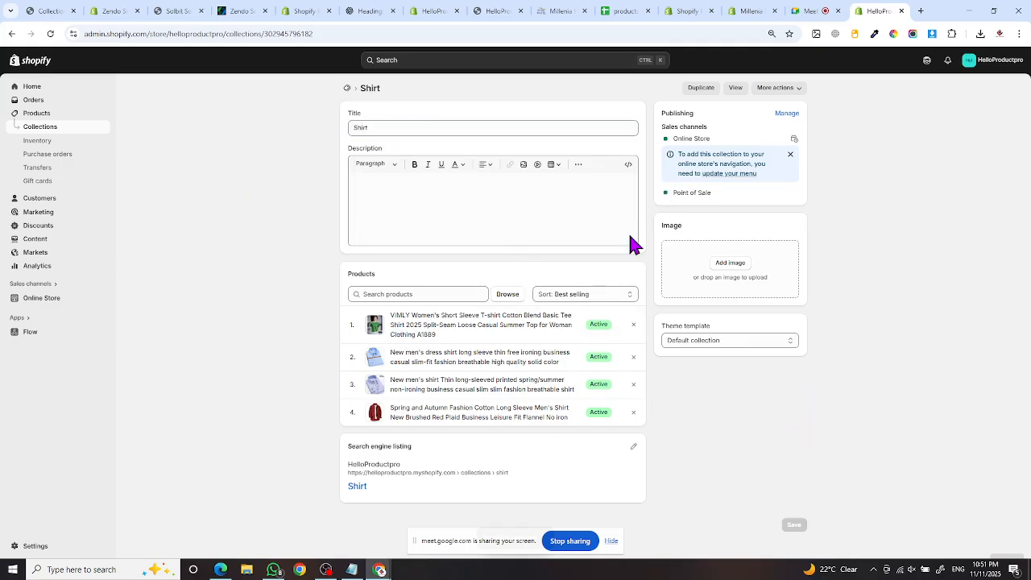
- Study Millenia Marine's Featured collection heading, then return to the HelloproductPro editor tab
left_click(428, 14)
left_click(555, 11)
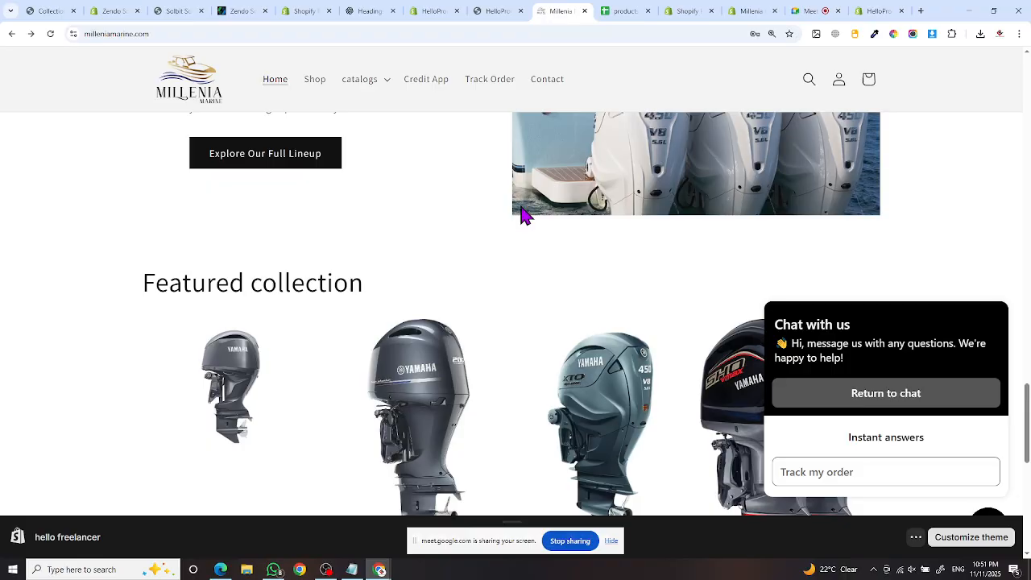
scroll(456, 239, "down", 3)
scroll(504, 250, "down", 2)
scroll(504, 249, "up", 3)
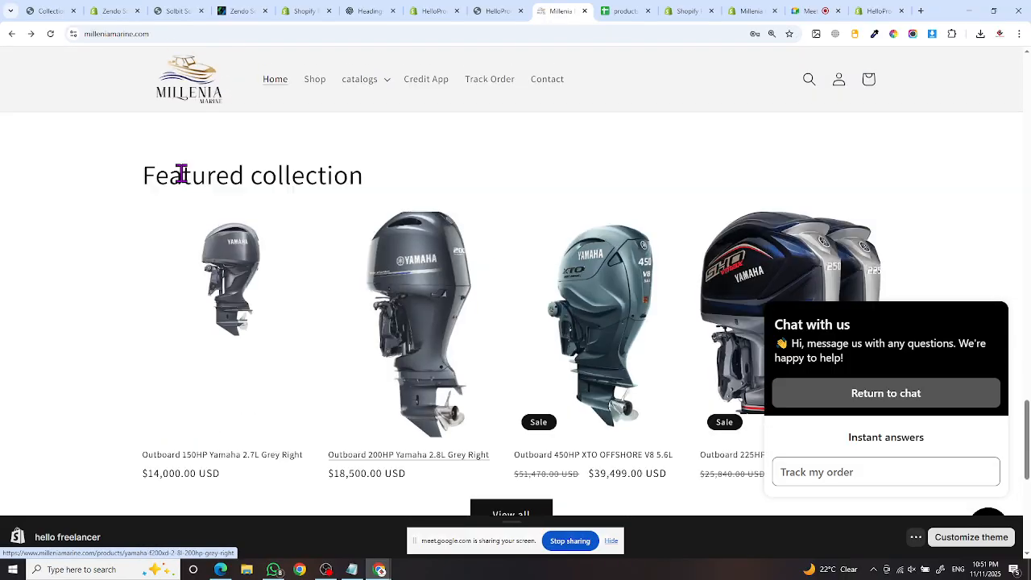
left_click_drag(180, 175, 383, 195)
scroll(362, 169, "down", 1)
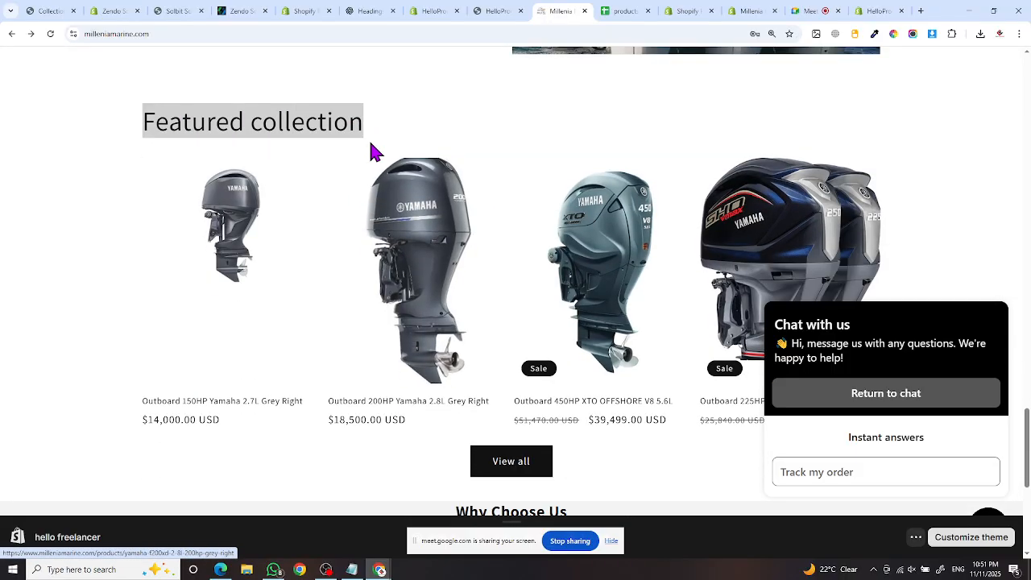
mouse_move(360, 121)
left_mouse_down()
mouse_move(138, 120)
mouse_move(371, 116)
left_mouse_up()
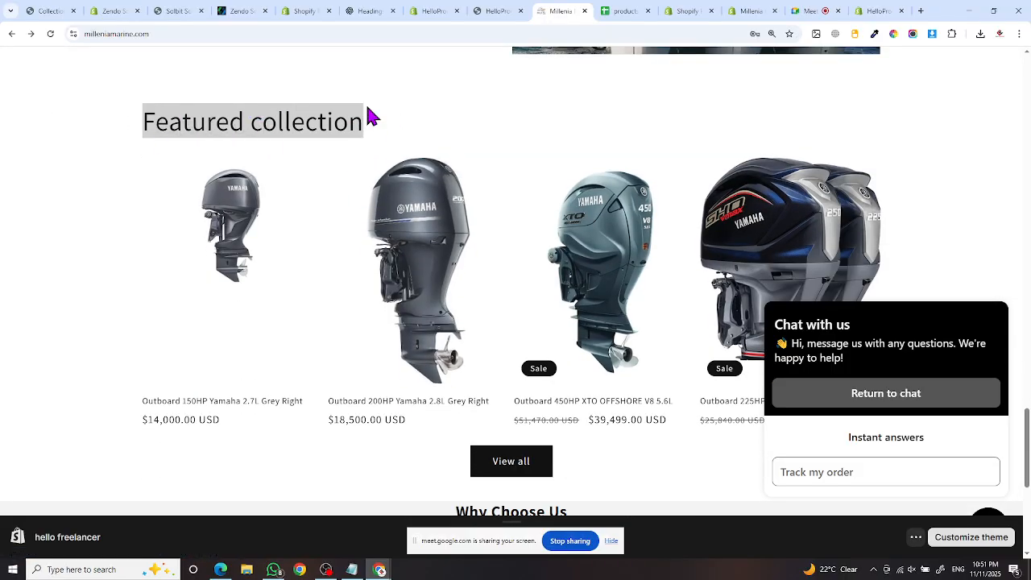
left_click(483, 15)
left_click(423, 12)
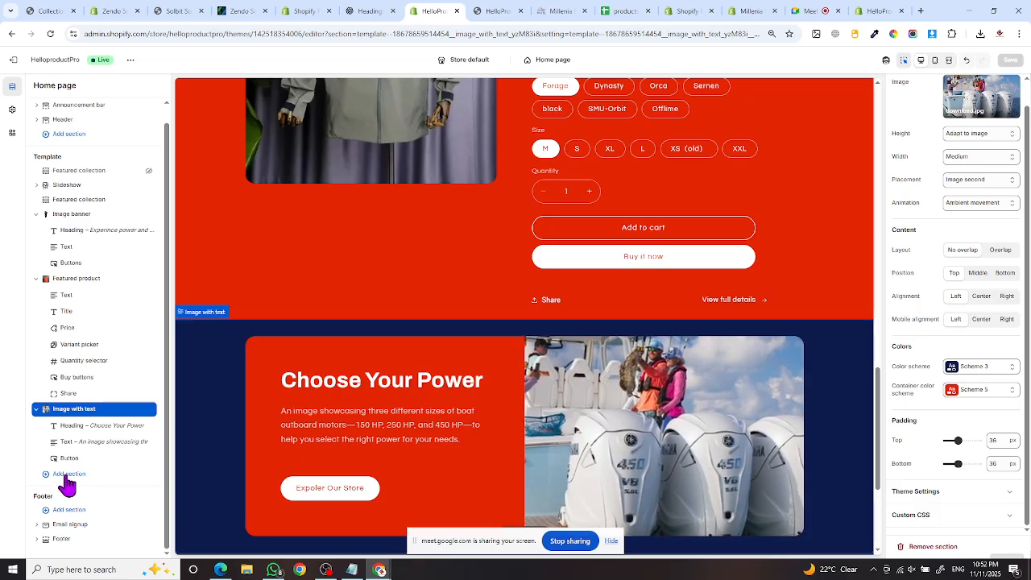
- Add a Featured collection section below Image with text and select its heading
left_click(68, 475)
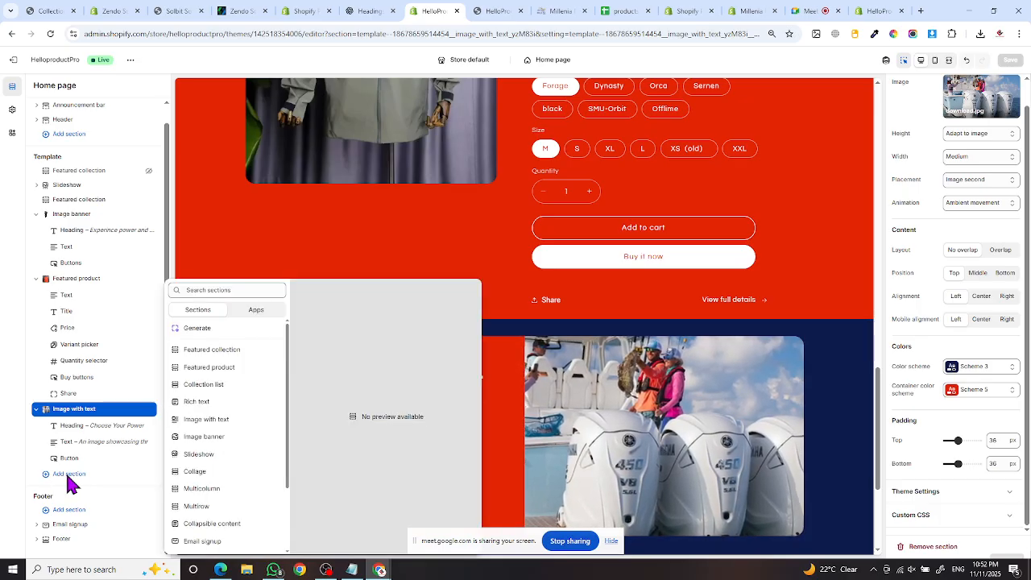
left_click(127, 474)
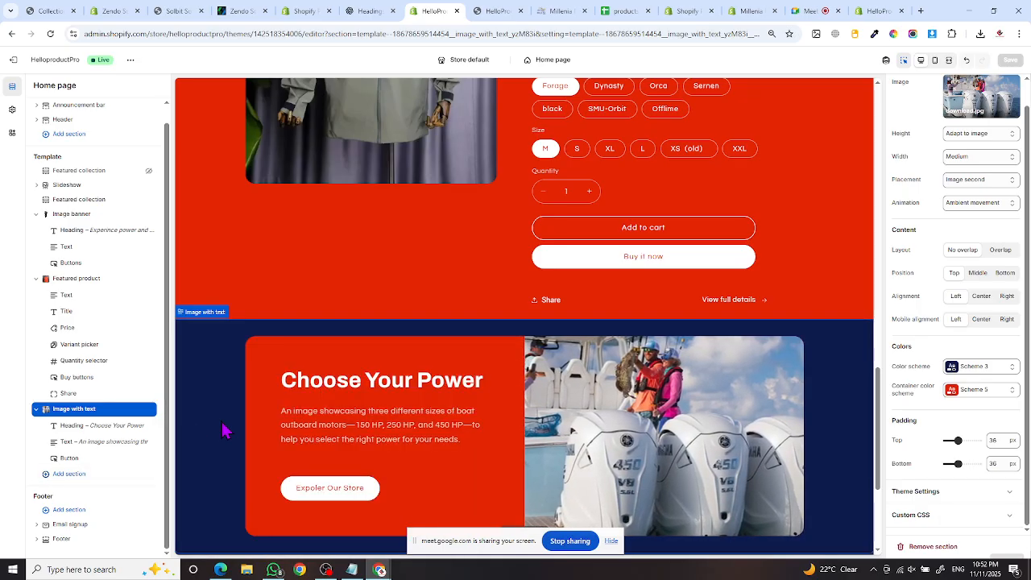
left_click(70, 476)
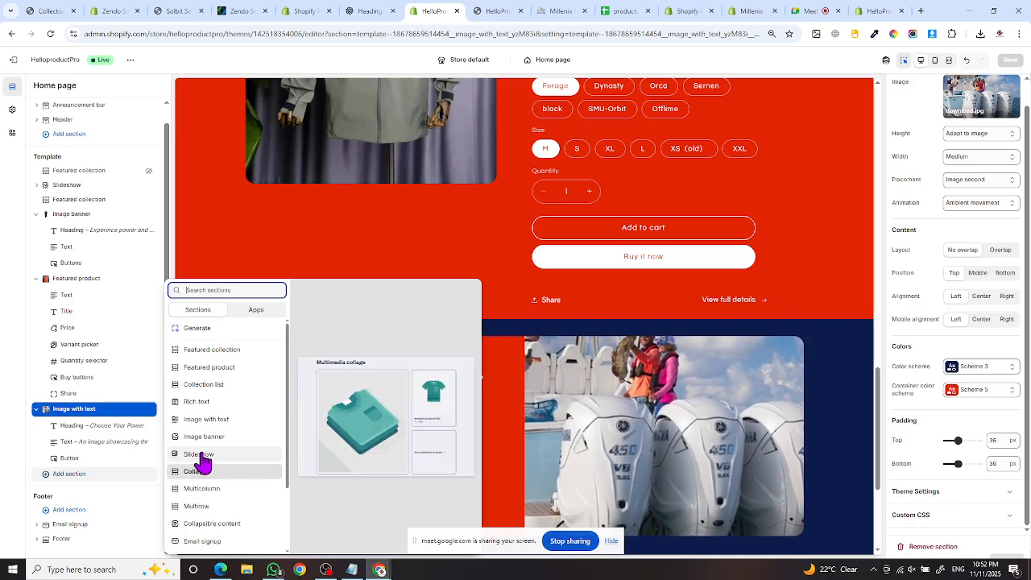
left_click(223, 355)
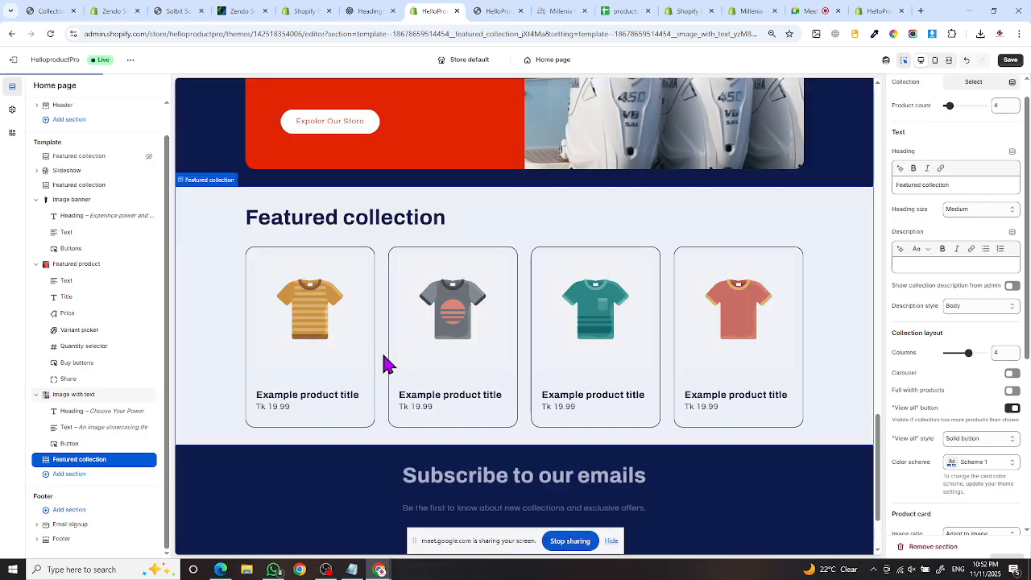
left_click(339, 228)
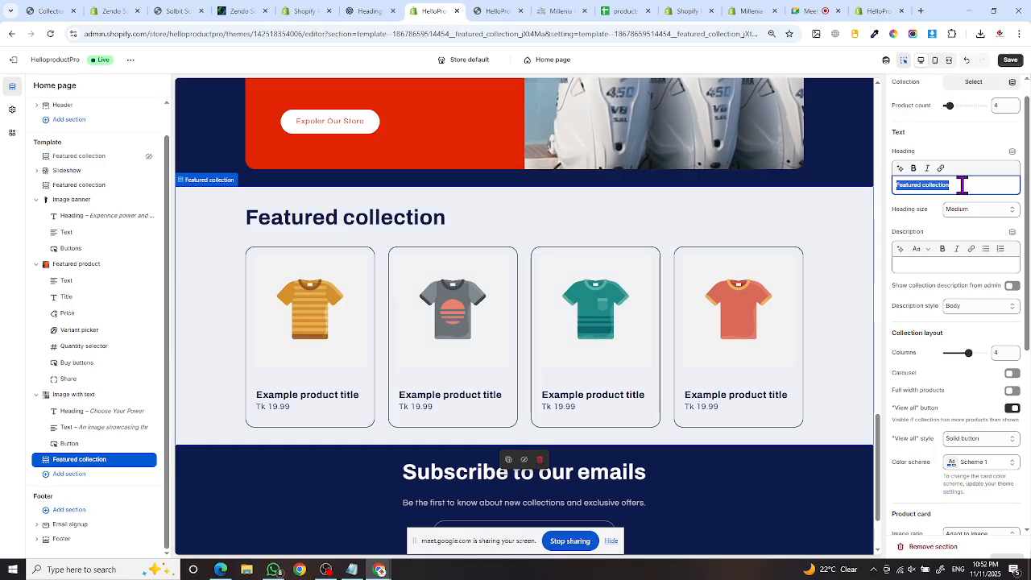
- Retitle the new section 'Best Trending Products' and set its heading size to Large
type("B")
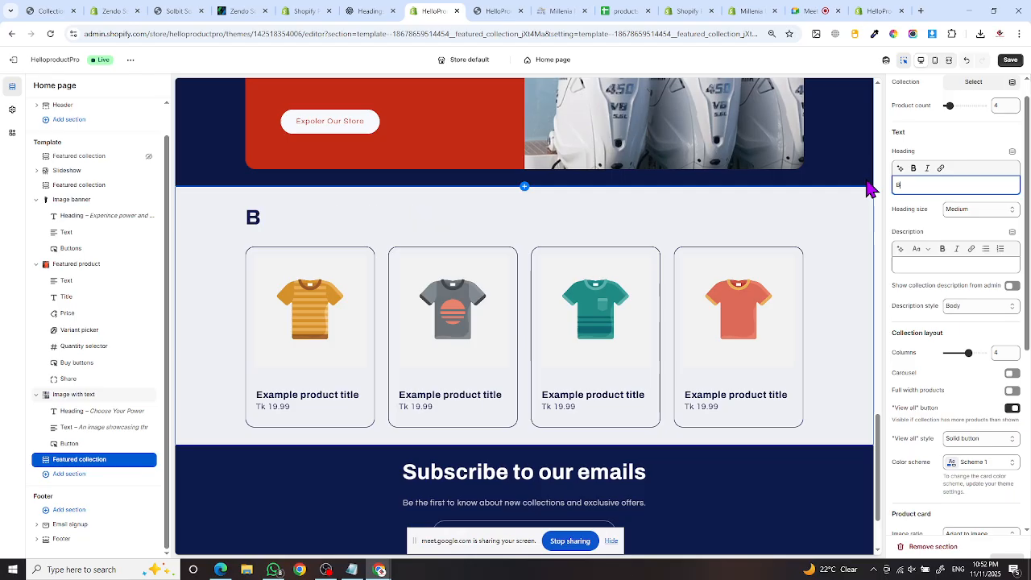
type("est Se")
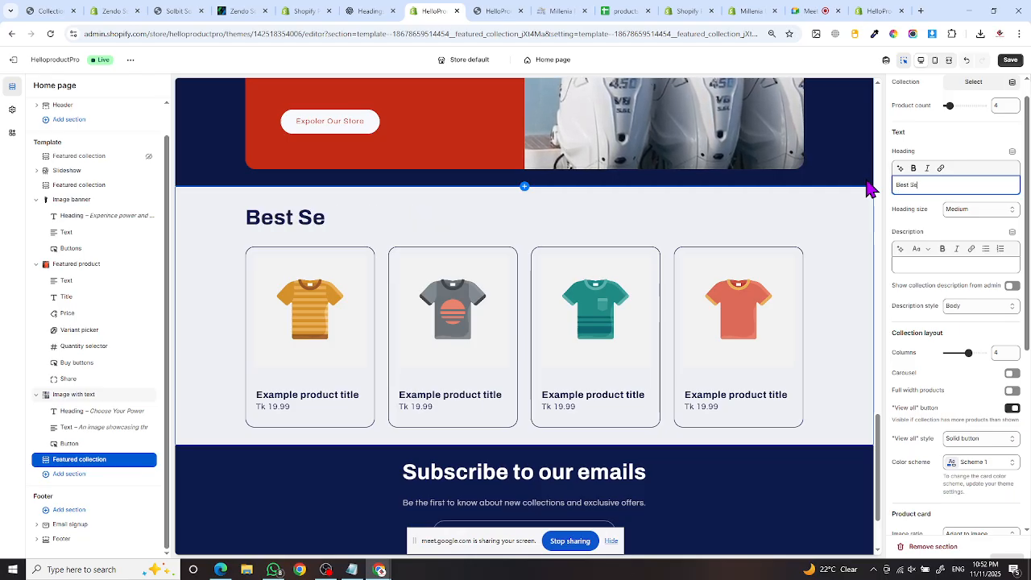
type("ng")
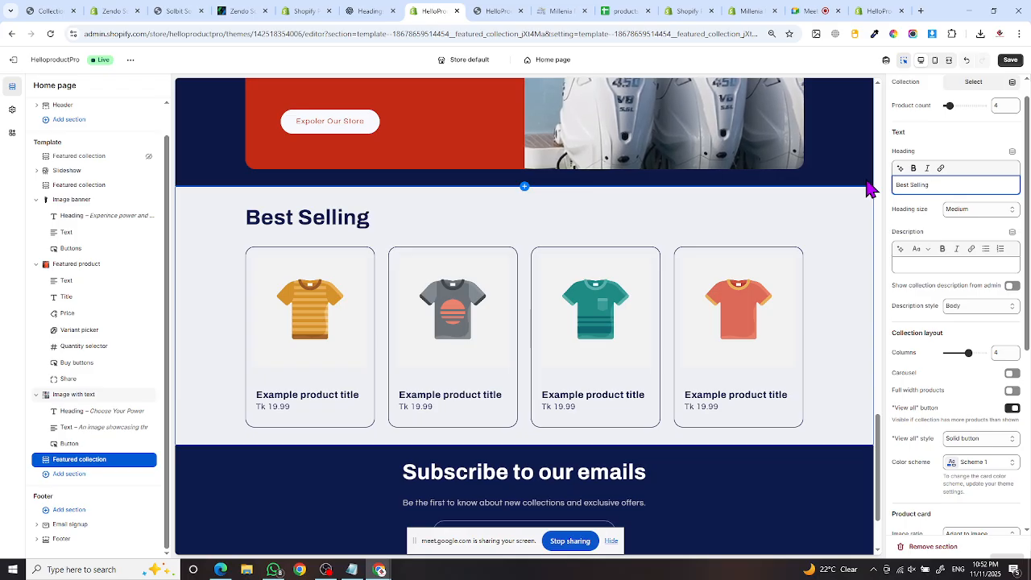
key("BackSpace")
key("BackSpace")
key("BackSpace")
key("BackSpace")
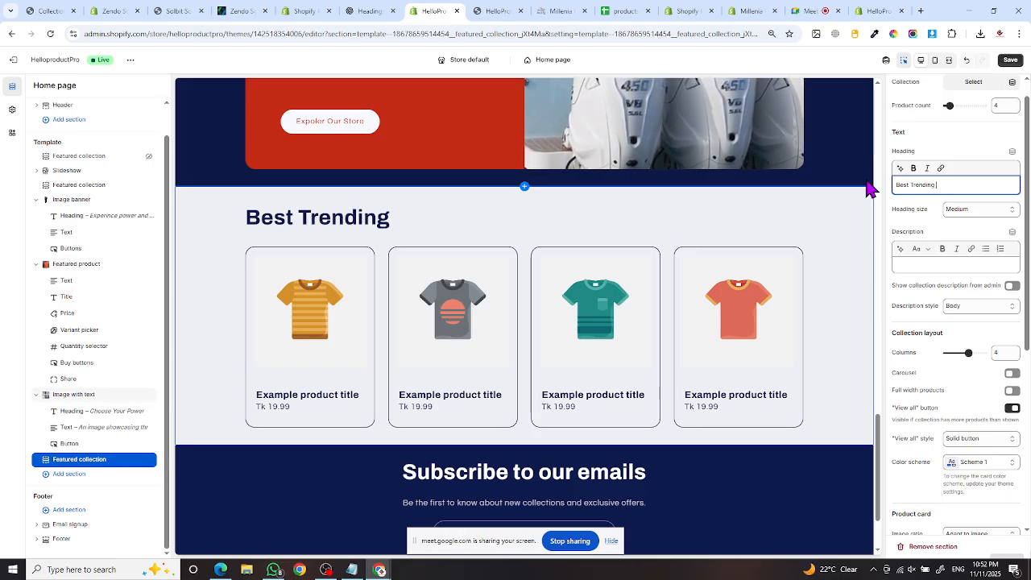
type("Trending Products")
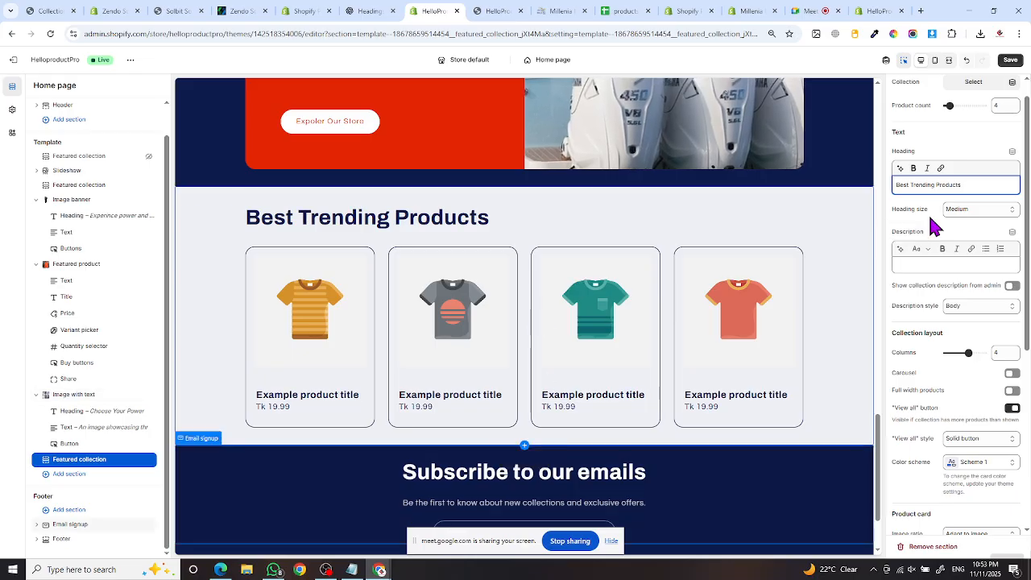
left_click(971, 211)
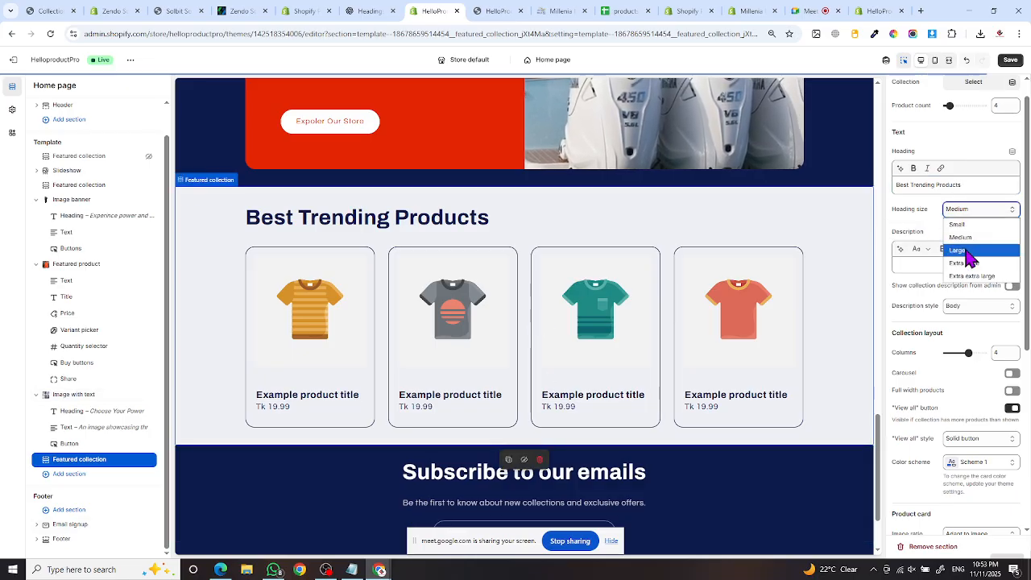
left_click(965, 251)
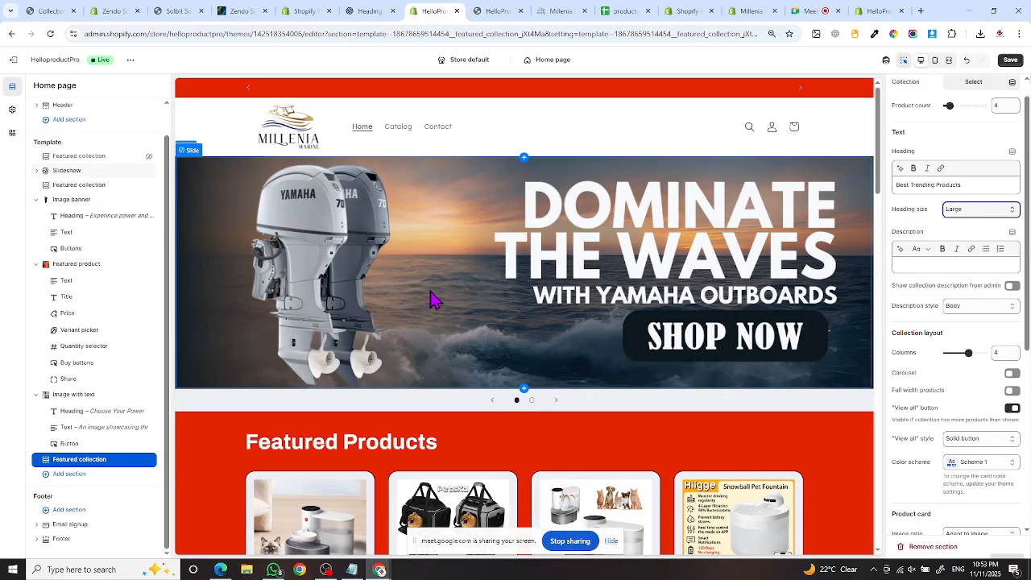
- Reselect the Best Trending Products section and change its heading size to Medium
left_click(392, 449)
scroll(890, 251, "down", 1)
scroll(483, 329, "down", 7)
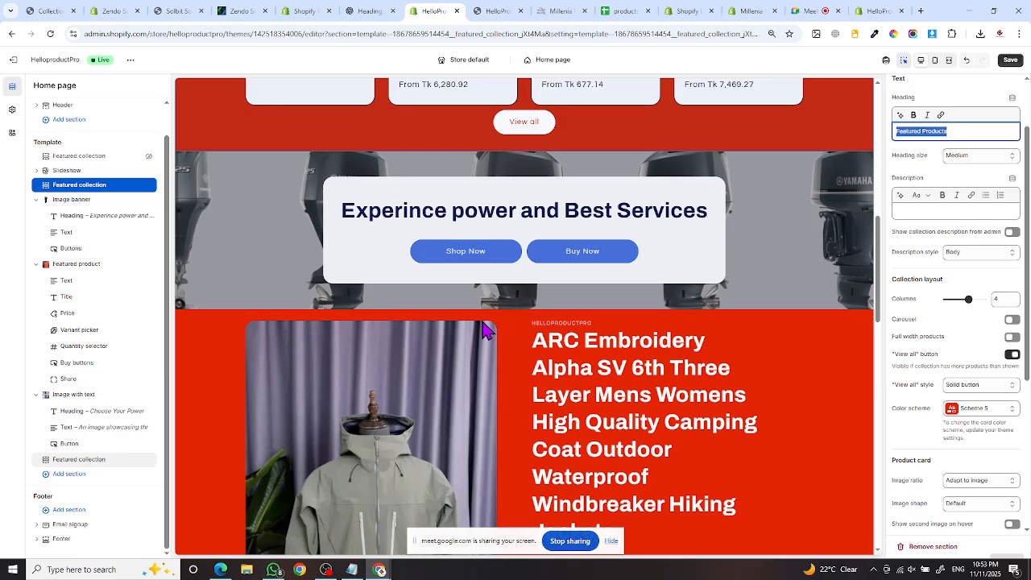
scroll(487, 322, "down", 10)
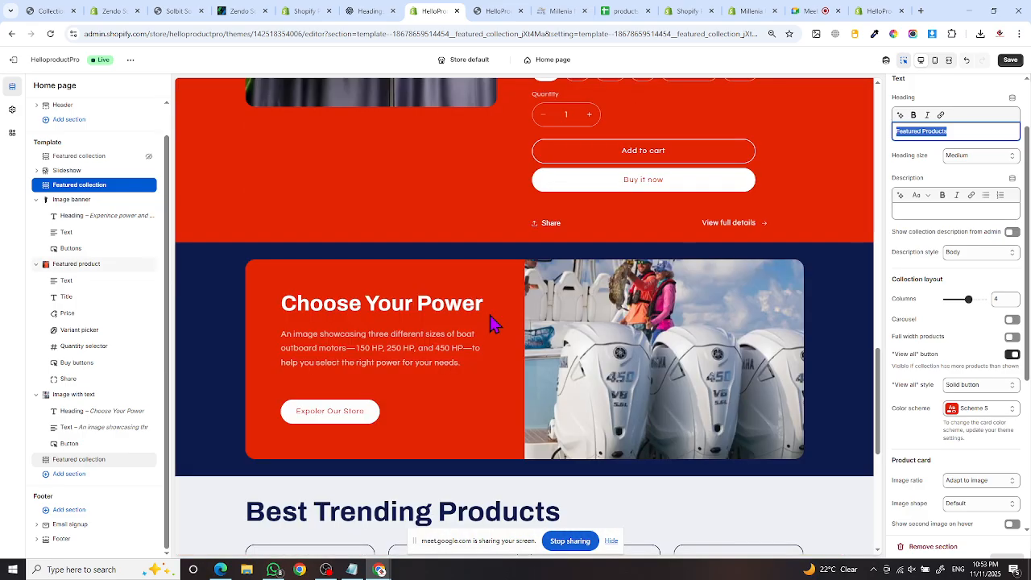
left_click(653, 244)
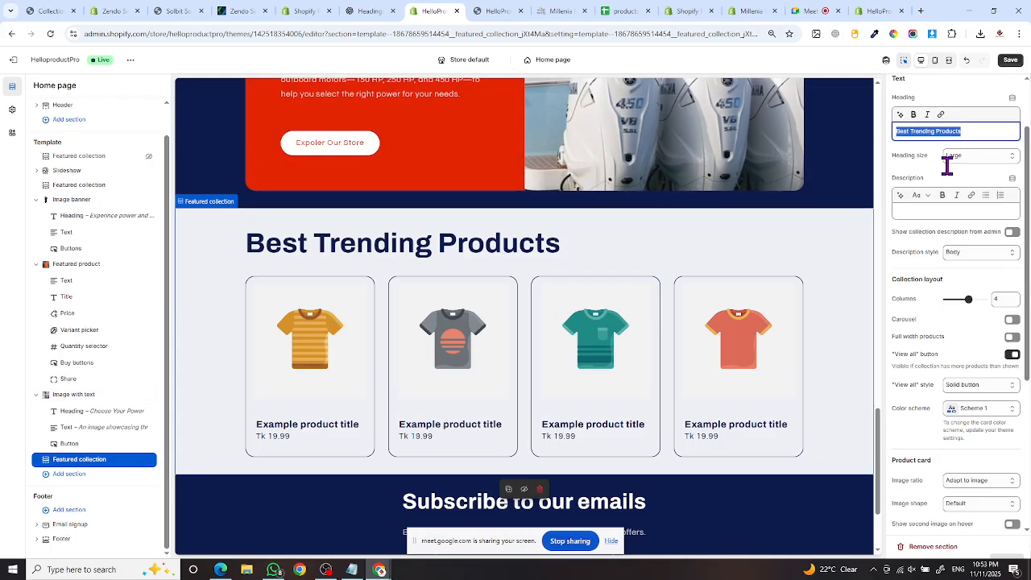
left_click(978, 157)
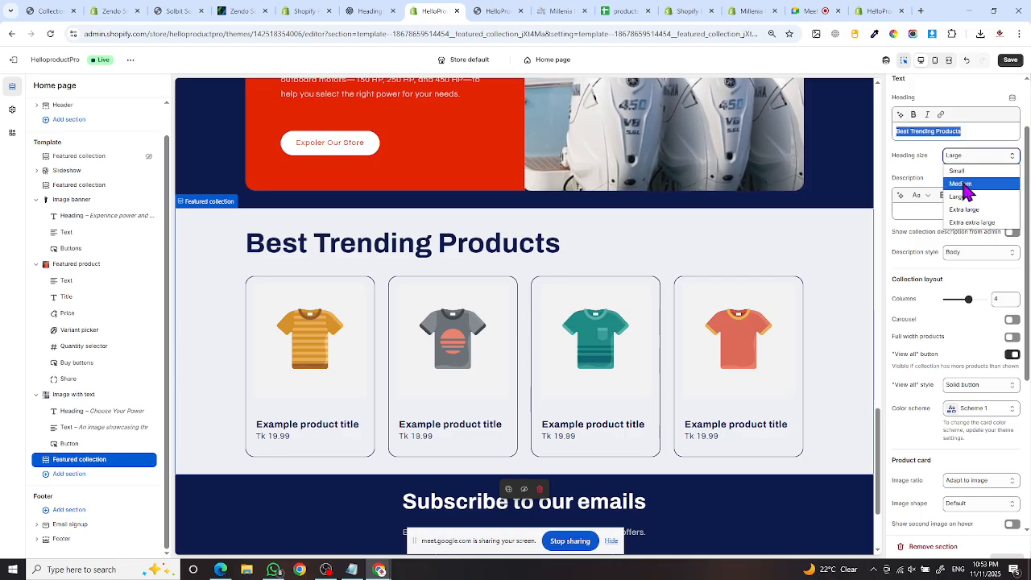
left_click(964, 185)
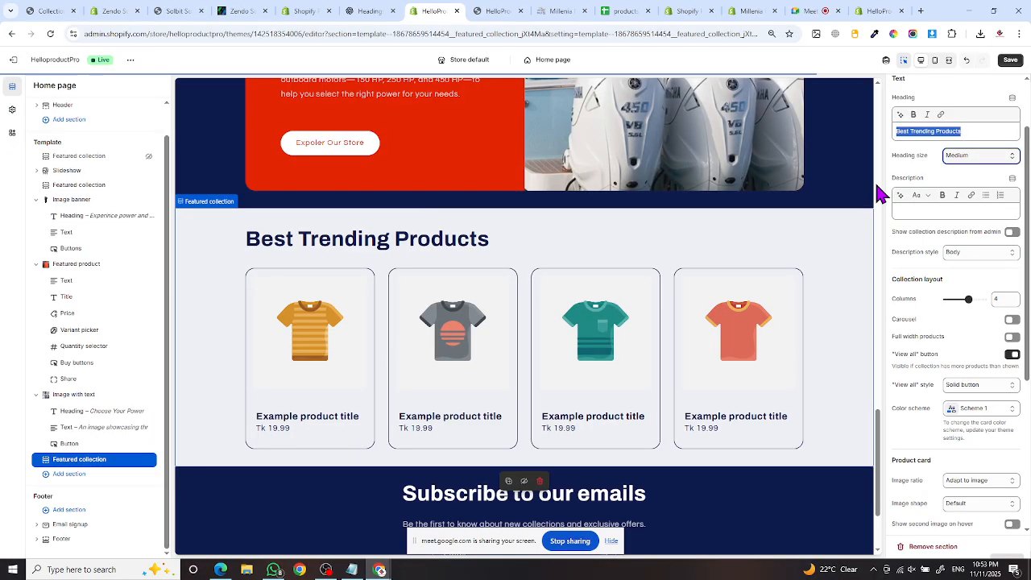
- Briefly focus the description field, then open the collection picker for the section
left_click(932, 211)
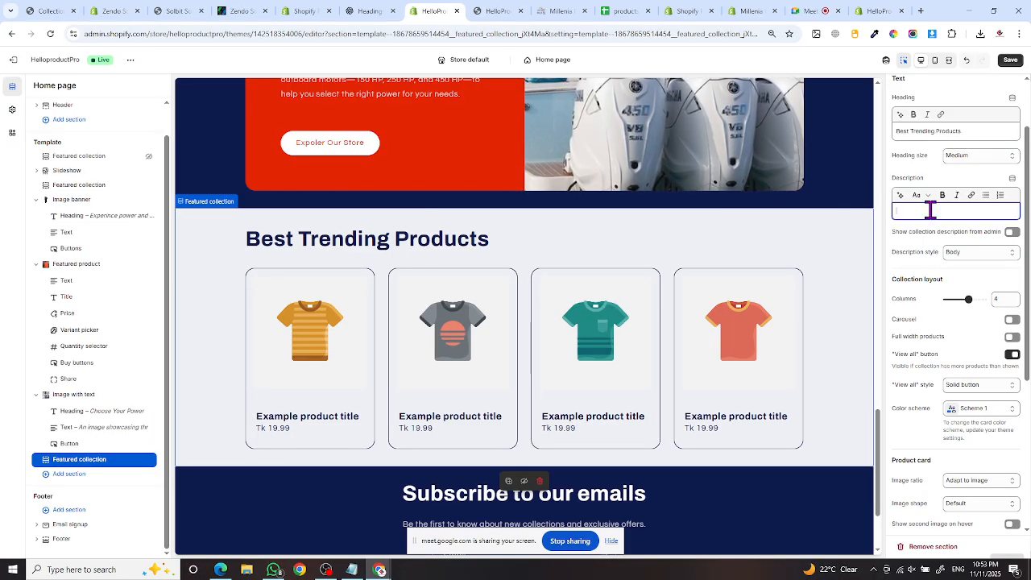
key("shift+Tab")
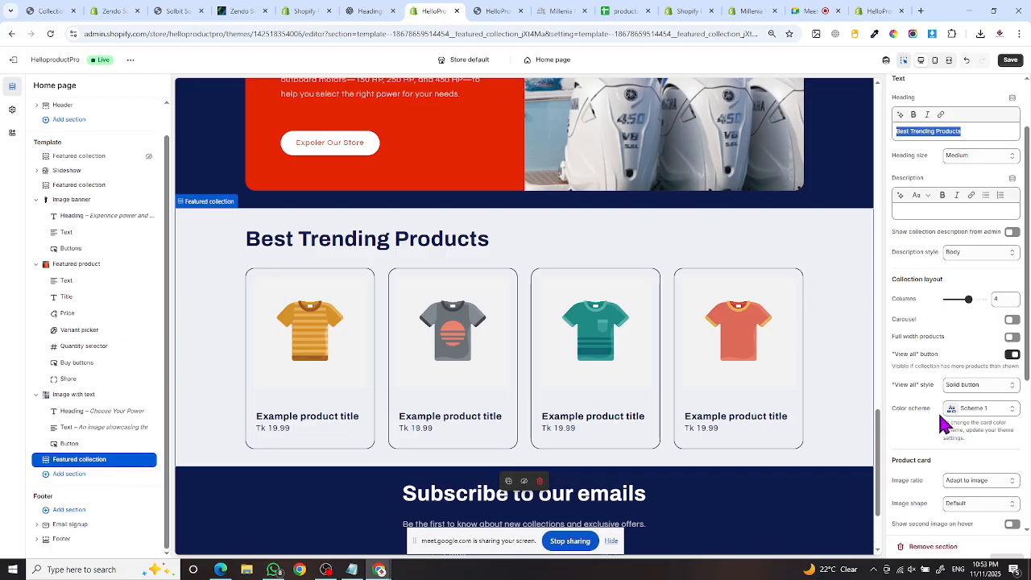
scroll(943, 396, "down", 2)
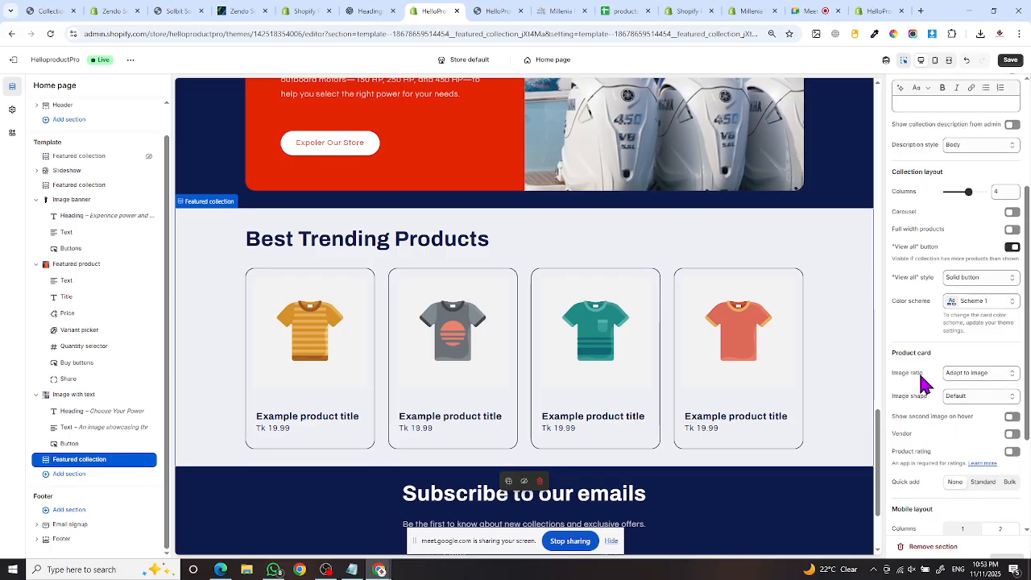
scroll(925, 385, "up", 3)
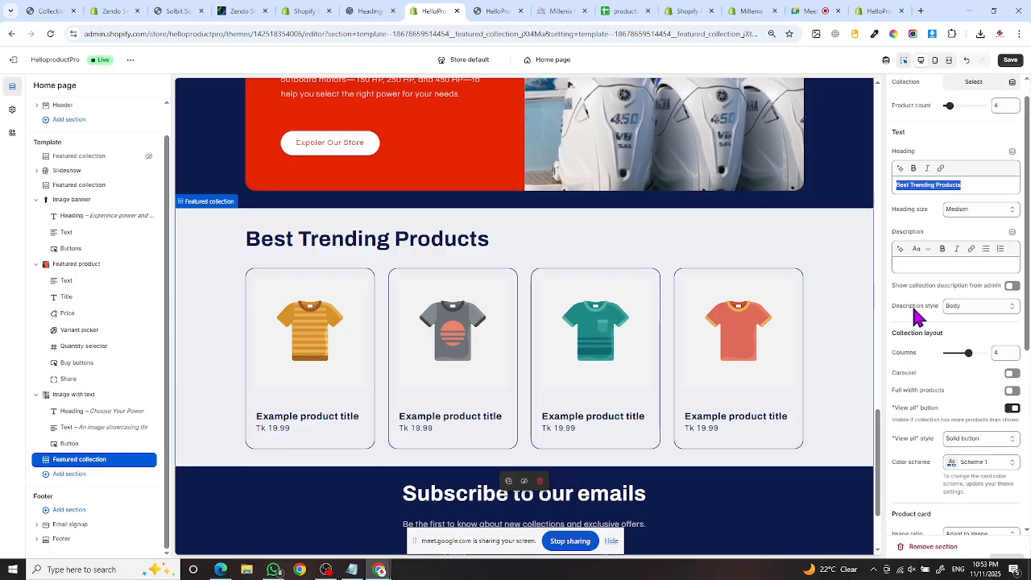
scroll(914, 306, "up", 1)
left_click(960, 107)
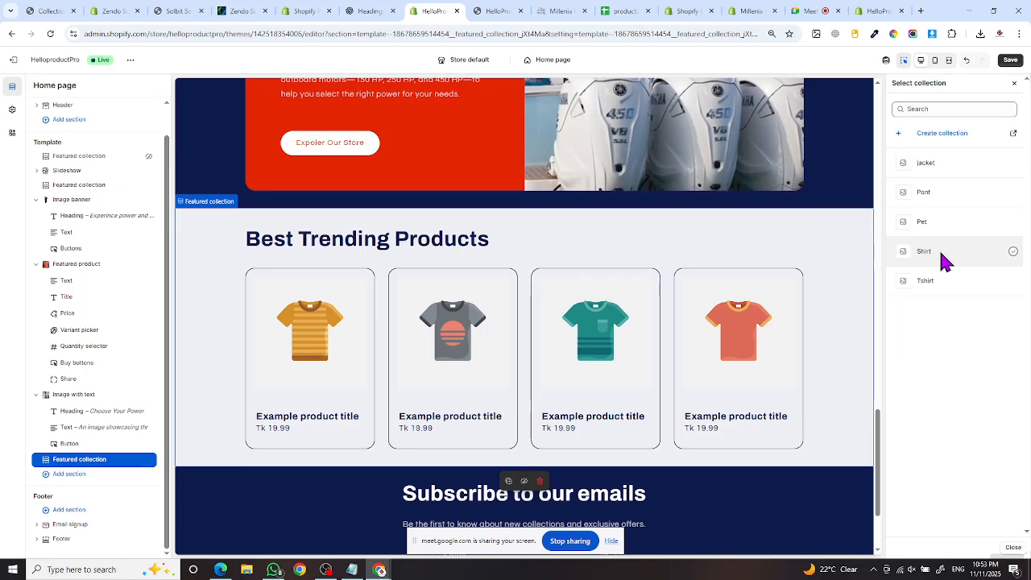
- Feature the Shirt collection, save, and add the description 'Our Best products with best price'
left_click(946, 256)
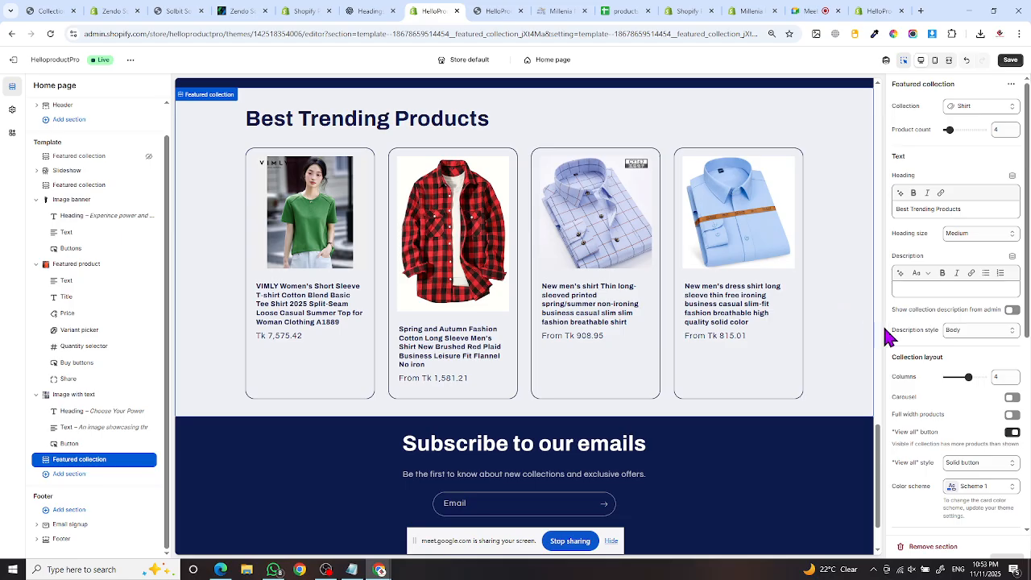
key("ctrl+s")
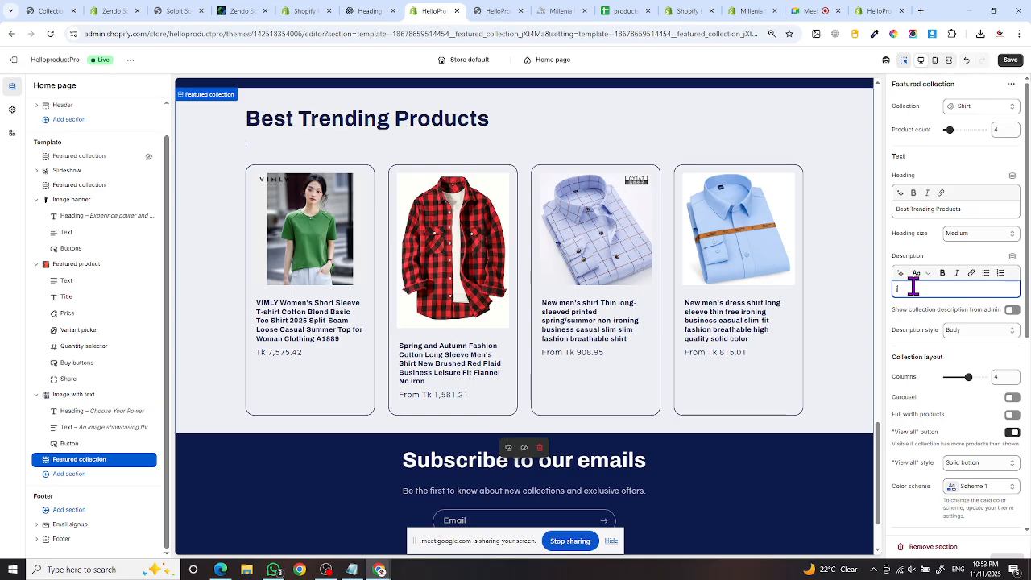
type("Our B")
type("est produ")
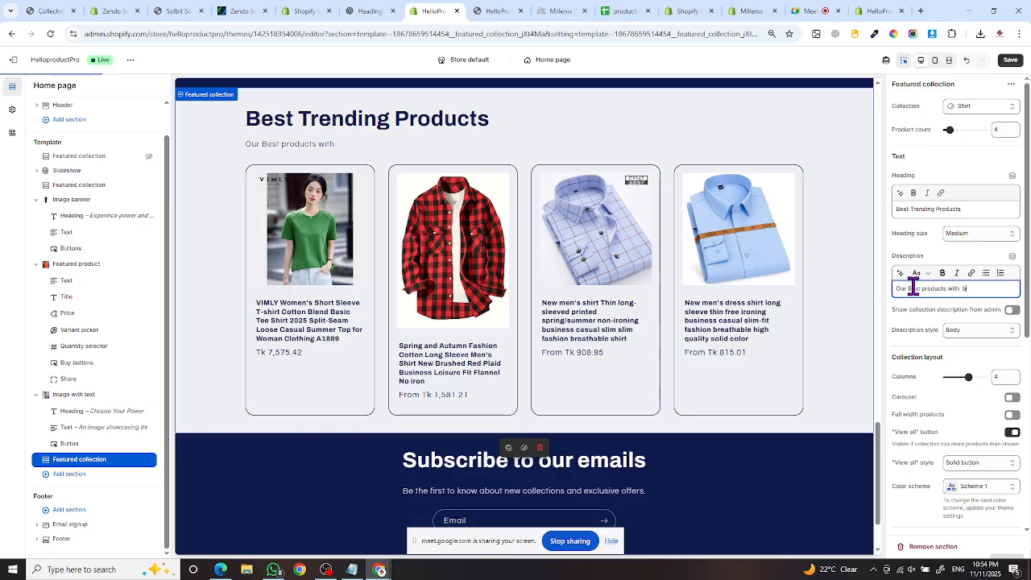
type("est pri")
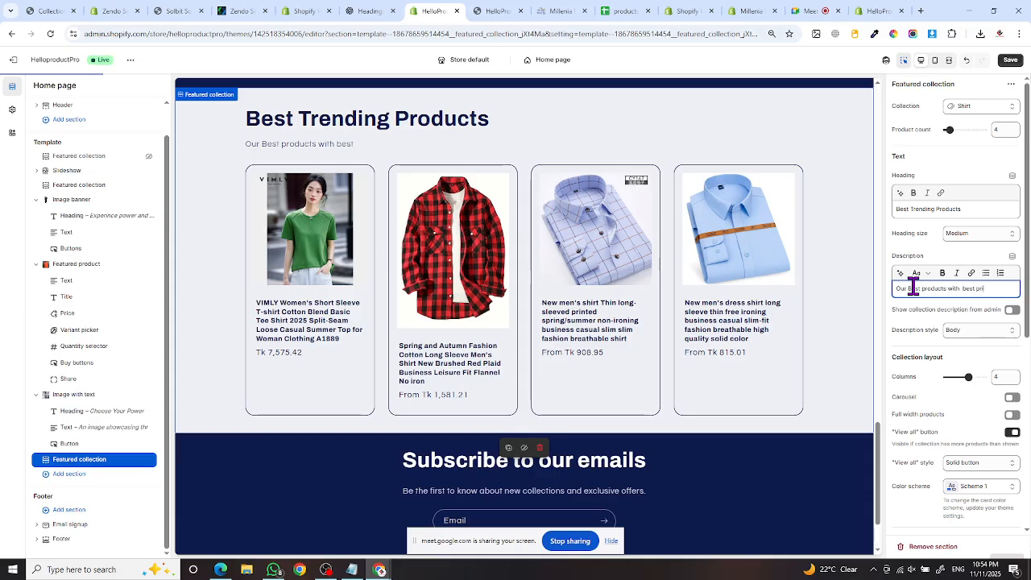
type("cce")
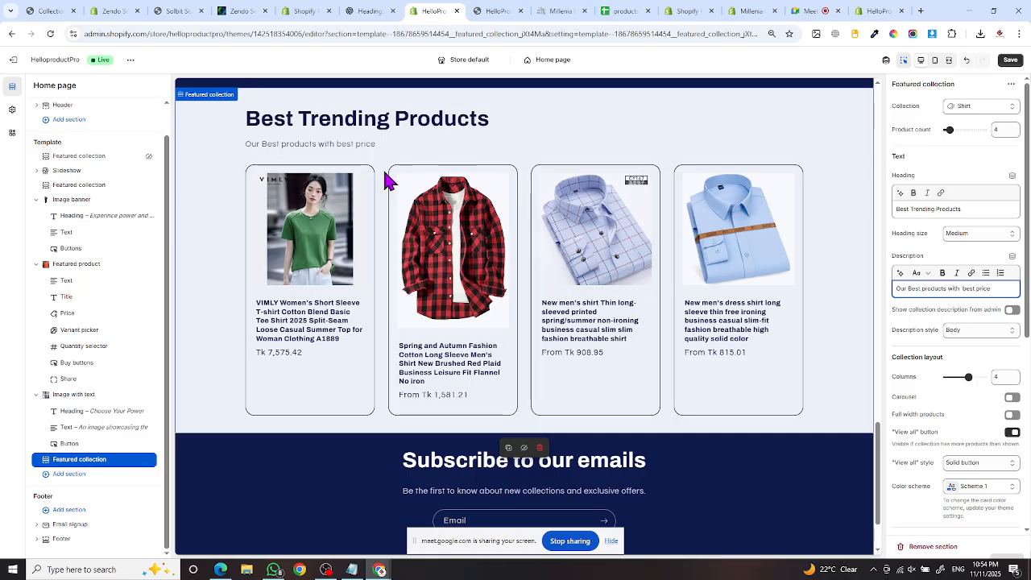
scroll(951, 443, "down", 1)
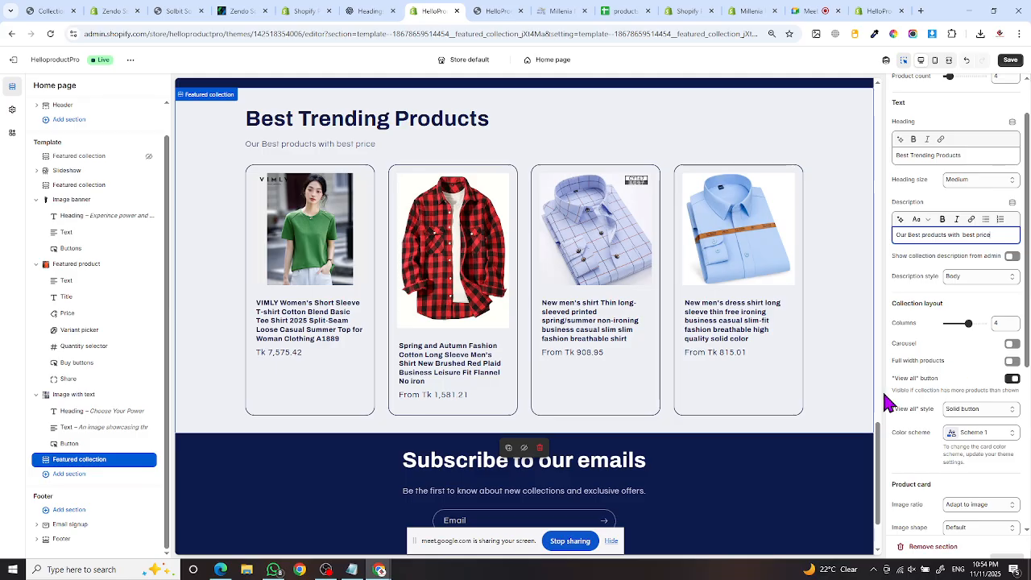
scroll(928, 429, "down", 3)
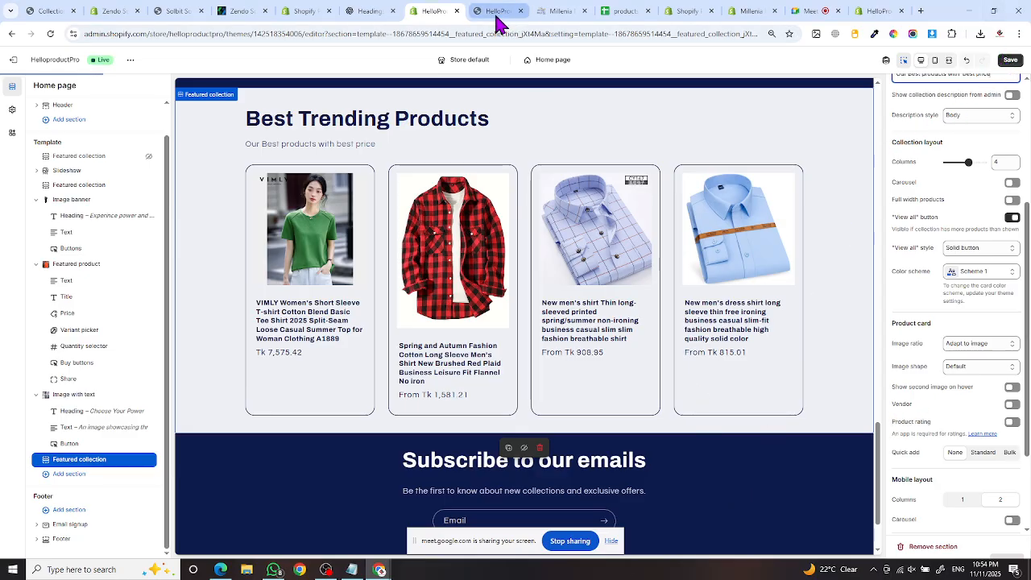
left_click(550, 11)
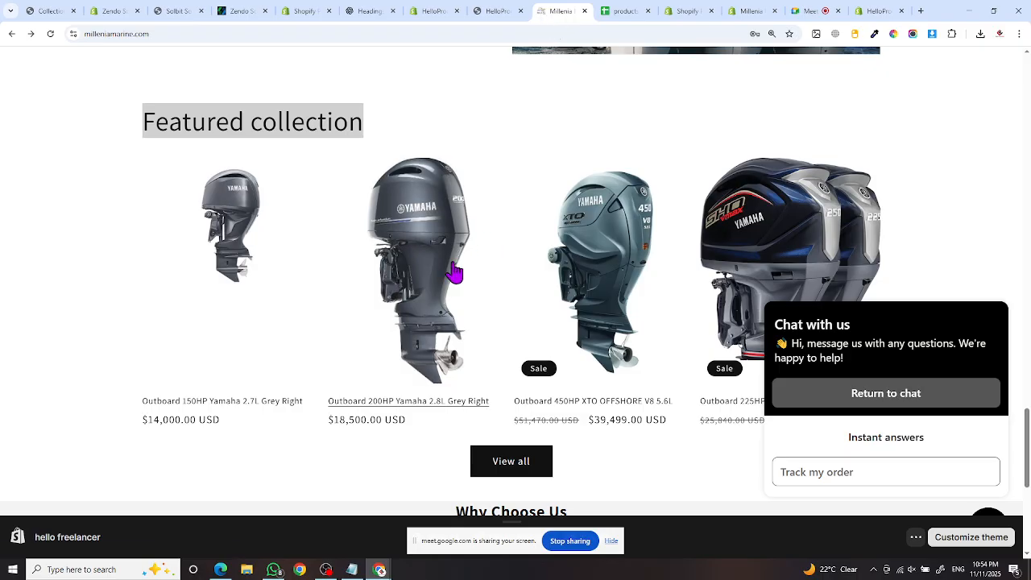
- Check Millenia Marine's Featured collection heading, then reload the HelloproductPro storefront
left_click(495, 121)
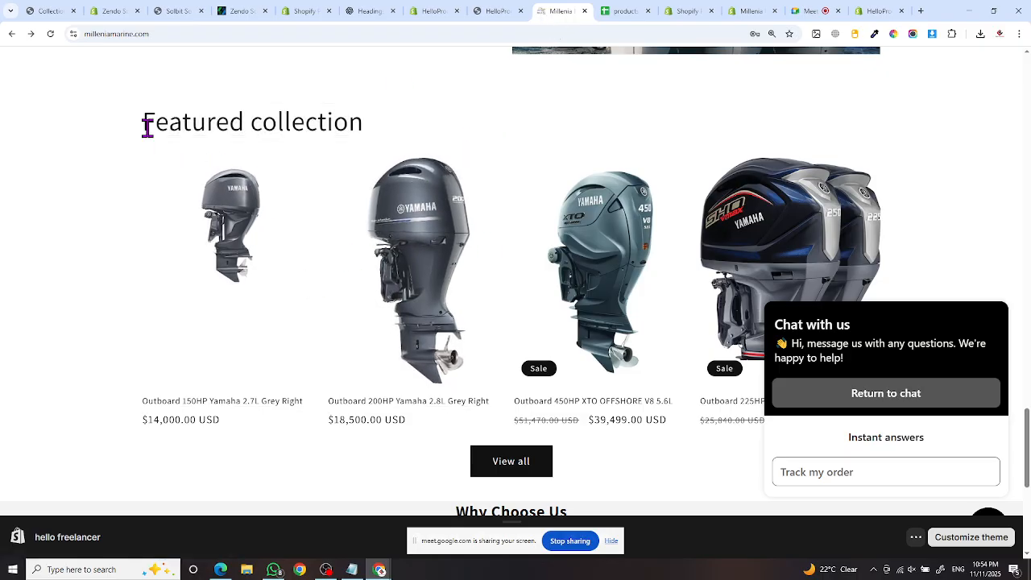
left_click_drag(145, 122, 371, 140)
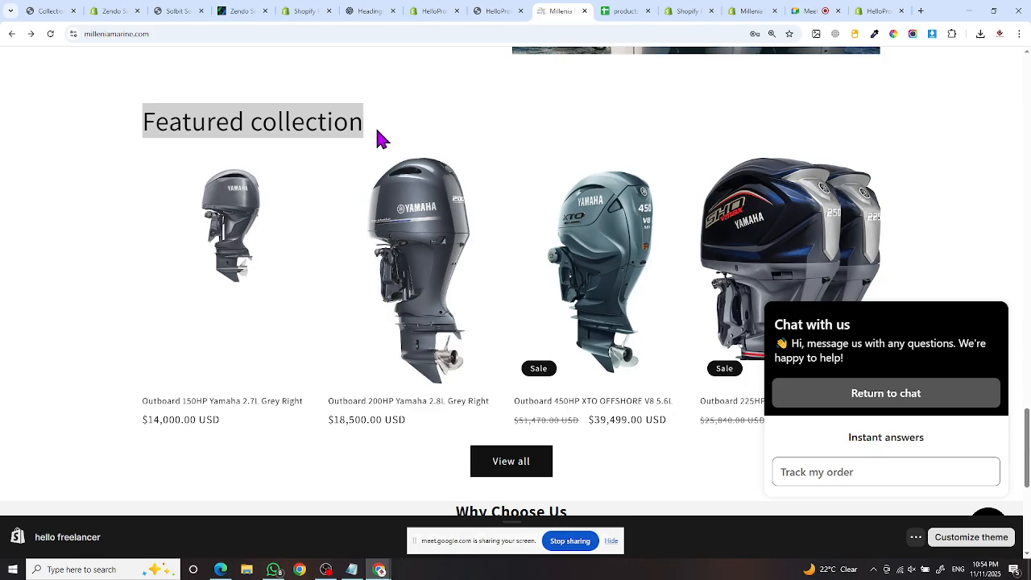
scroll(531, 234, "down", 2)
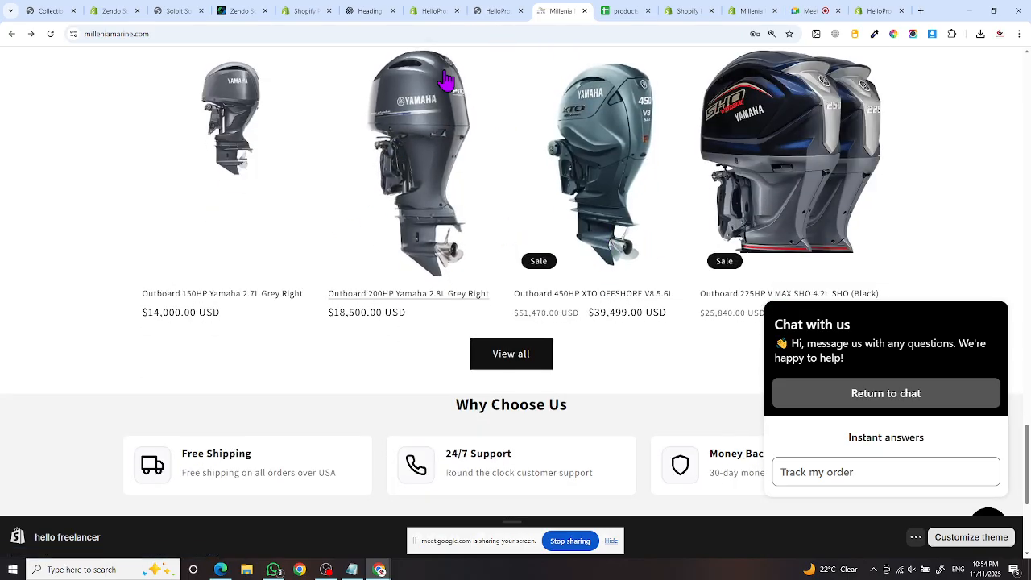
scroll(457, 137, "up", 2)
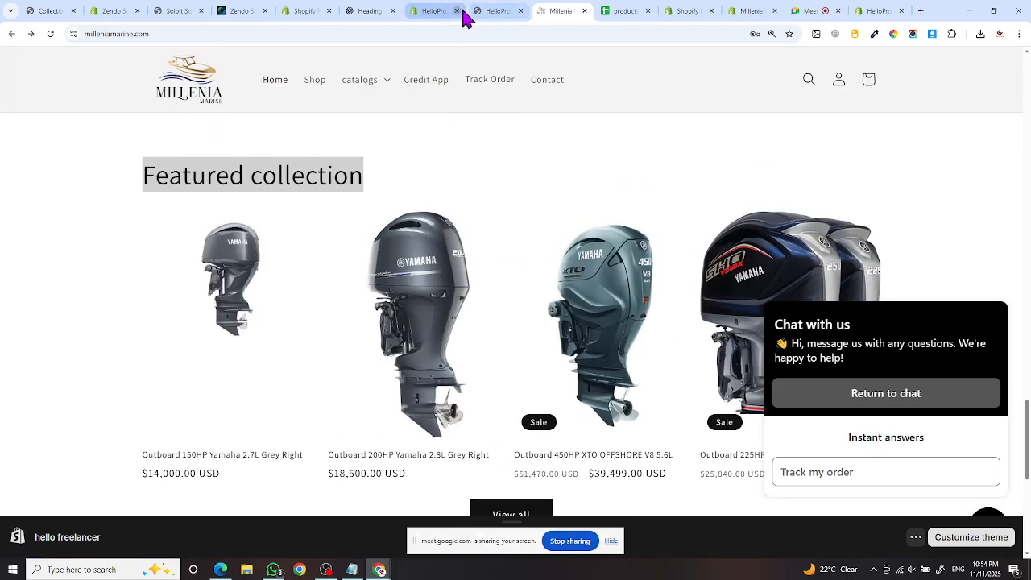
left_click(492, 15)
left_click(50, 33)
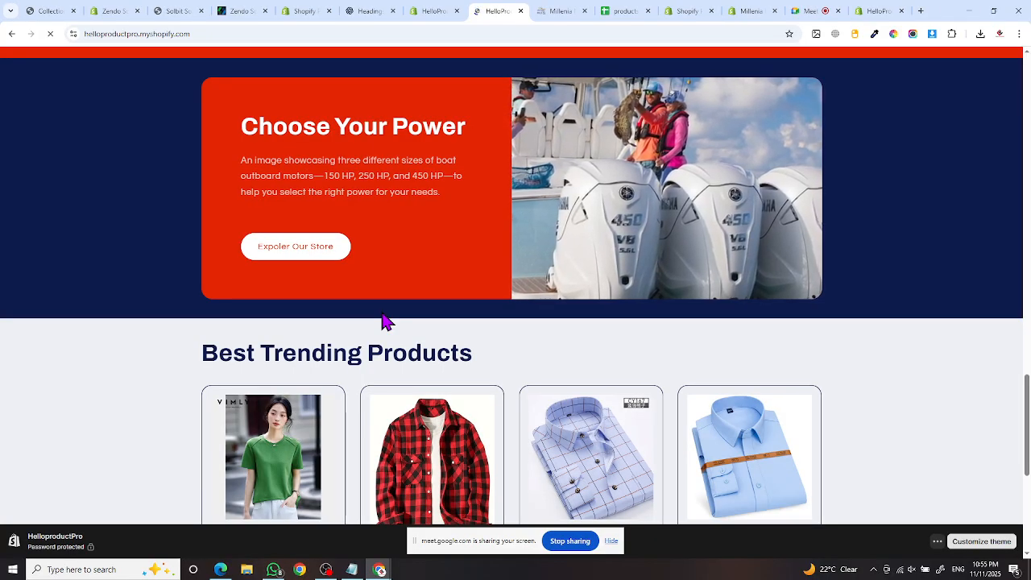
- Scroll to the shirt-filled Best Trending Products, then scroll down Millenia Marine's page
scroll(389, 336, "down", 3)
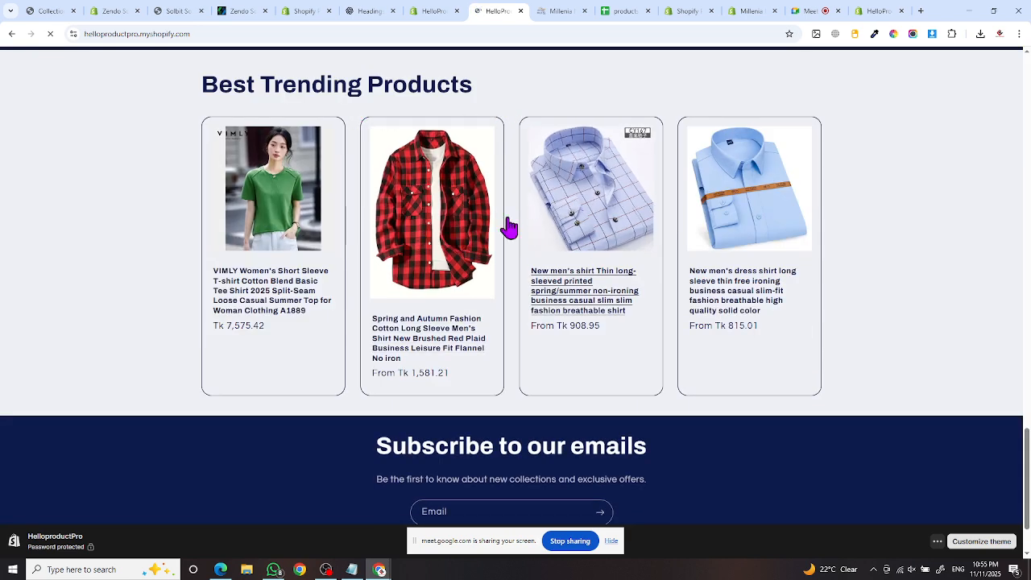
left_click(548, 11)
scroll(473, 249, "down", 5)
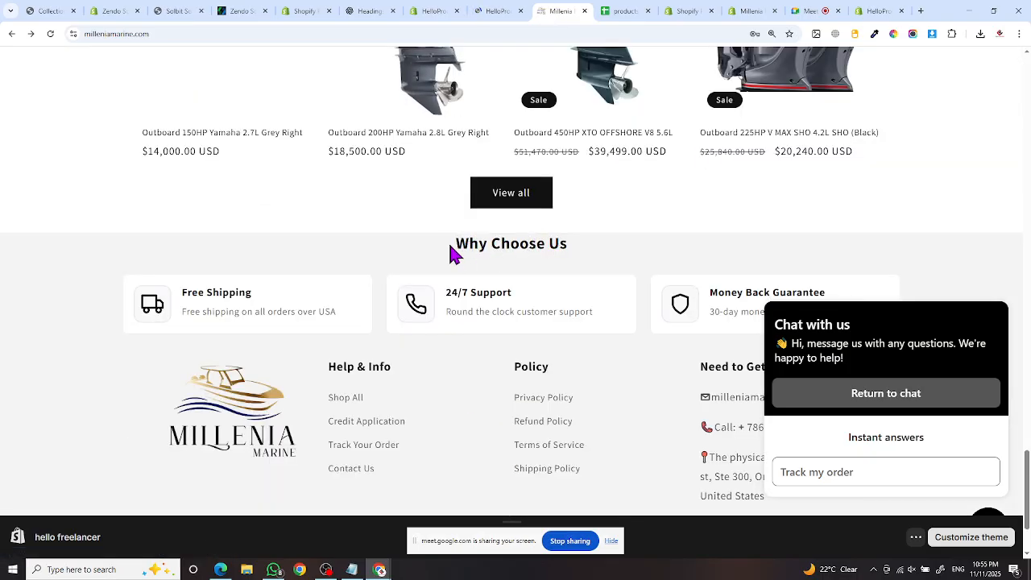
- Inspect Millenia Marine's Why Choose Us heading, Free Shipping and 24/7 Support cards
left_click_drag(451, 245, 576, 245)
left_click(609, 254)
left_click_drag(184, 295, 284, 304)
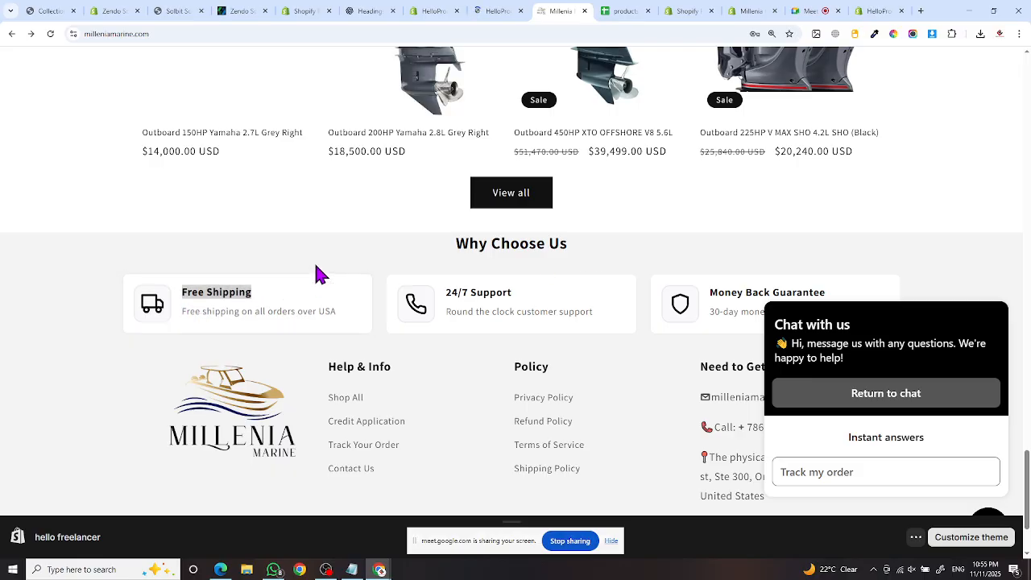
left_click(152, 305)
right_click(153, 306)
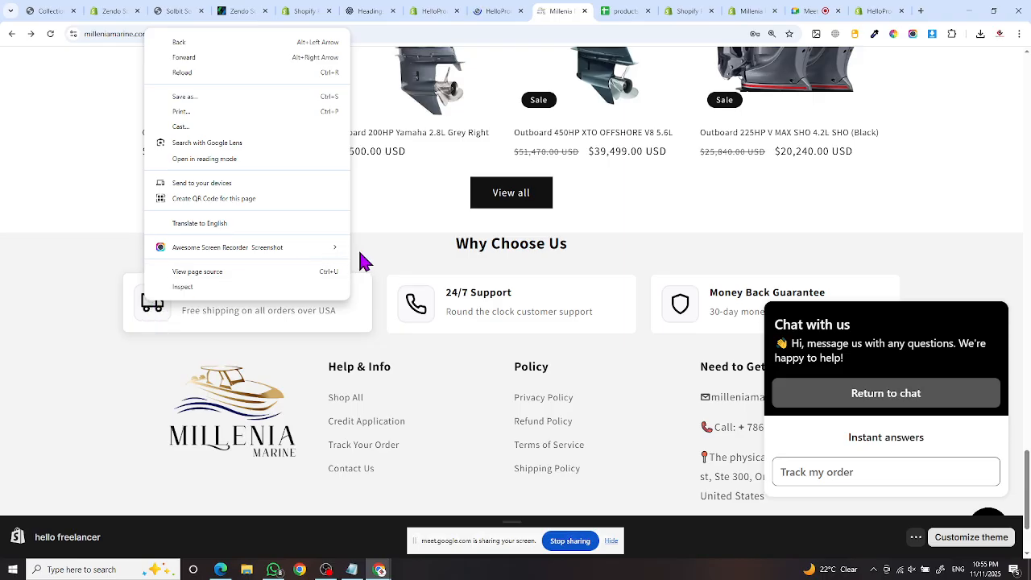
left_click(402, 262)
left_click_drag(447, 292, 521, 299)
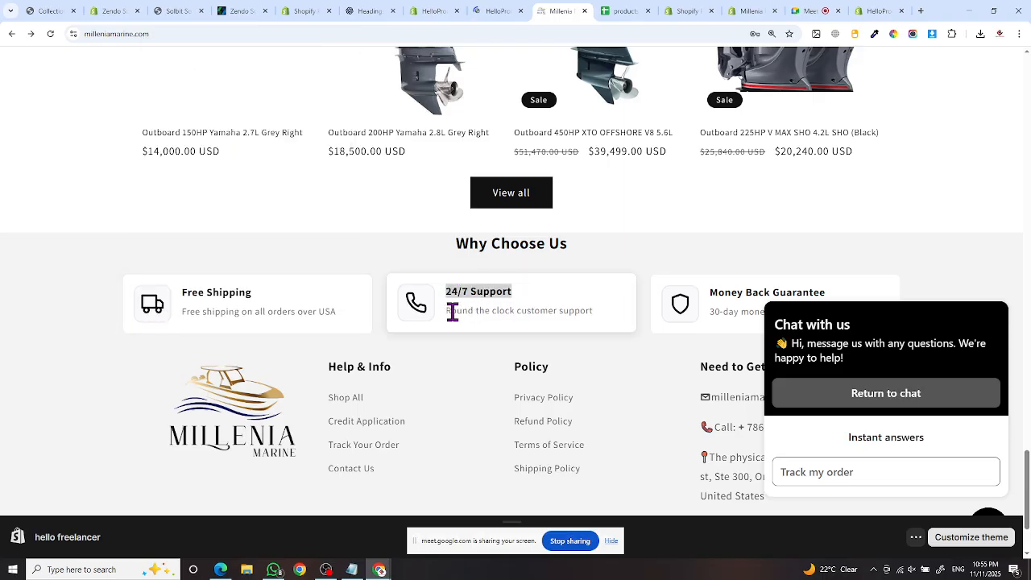
right_click(405, 304)
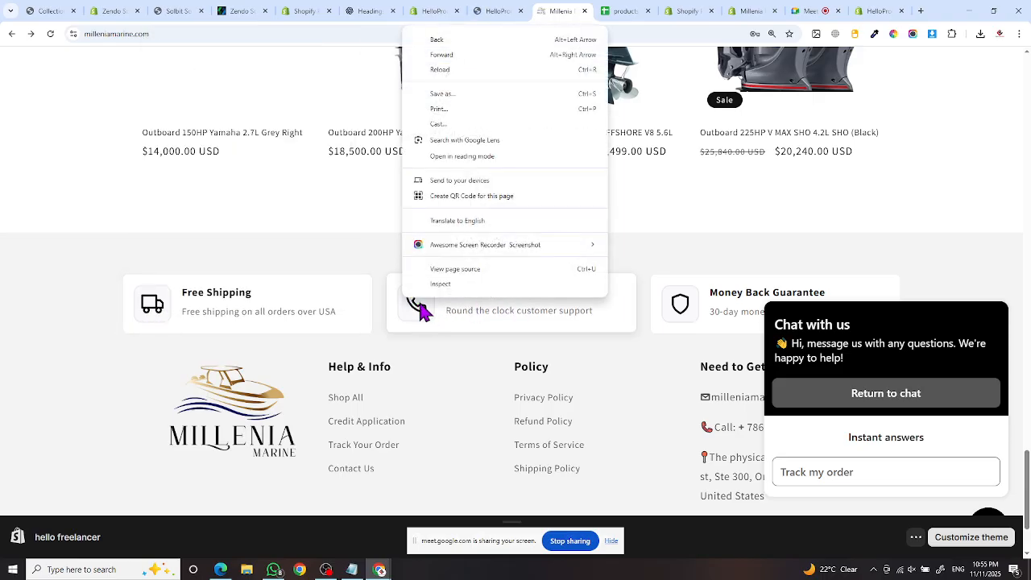
left_click(675, 264)
- Examine the Money Back Guarantee card and the content further down the page
scroll(732, 313, "down", 1)
right_click(690, 257)
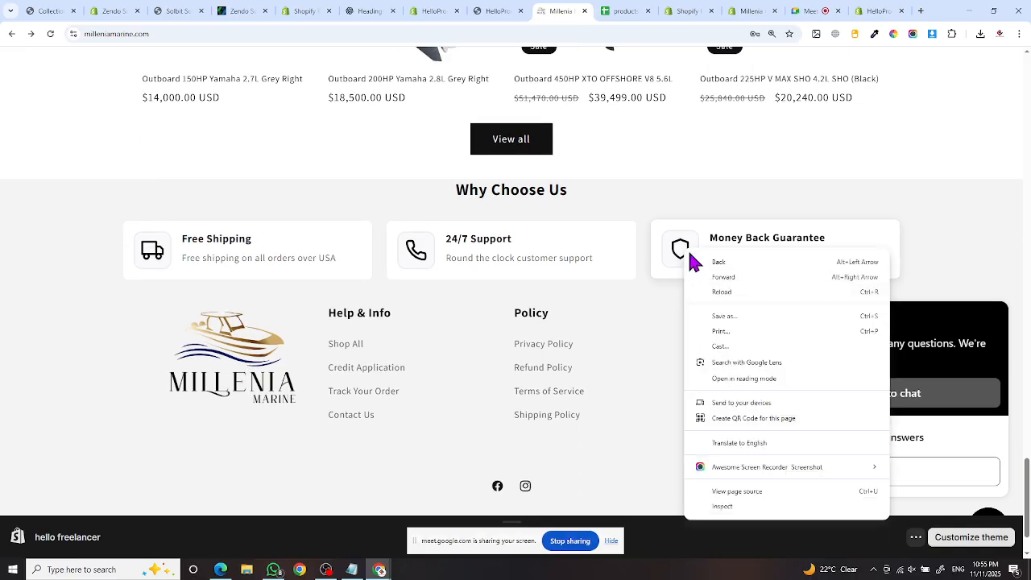
left_click(699, 224)
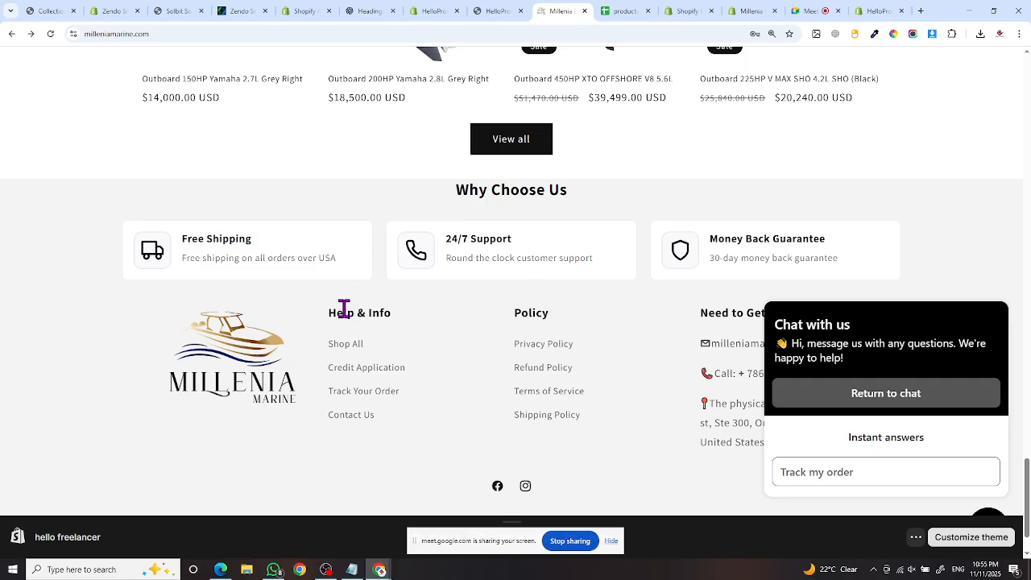
scroll(362, 338, "down", 1)
scroll(379, 301, "down", 1)
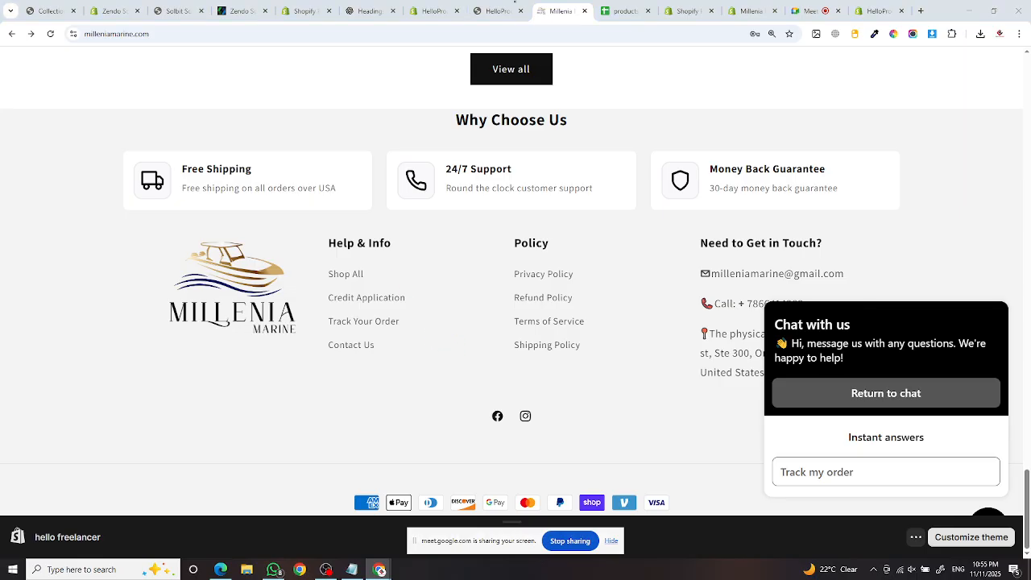
scroll(410, 235, "up", 3)
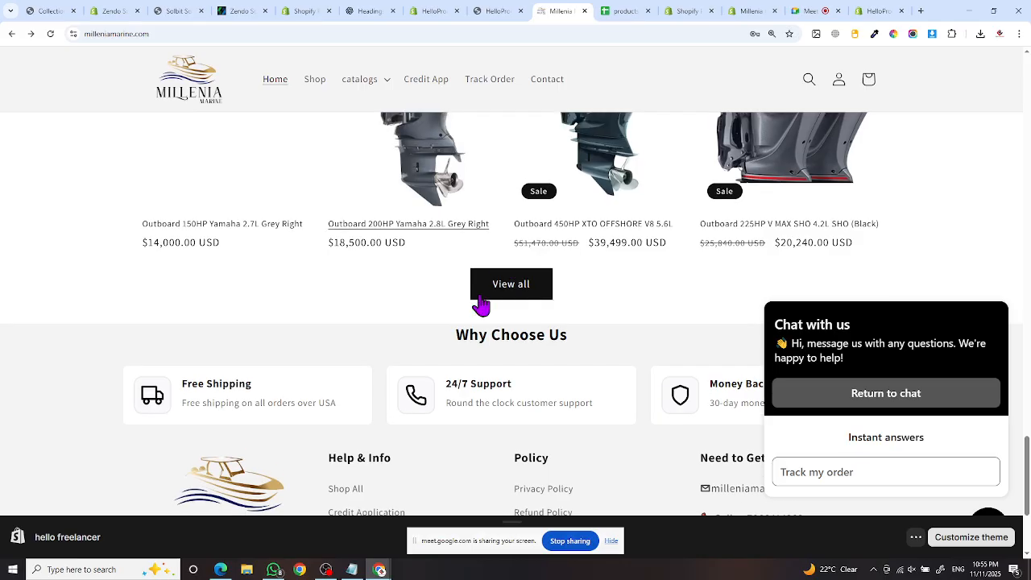
left_click_drag(463, 346, 313, 373)
scroll(314, 373, "down", 2)
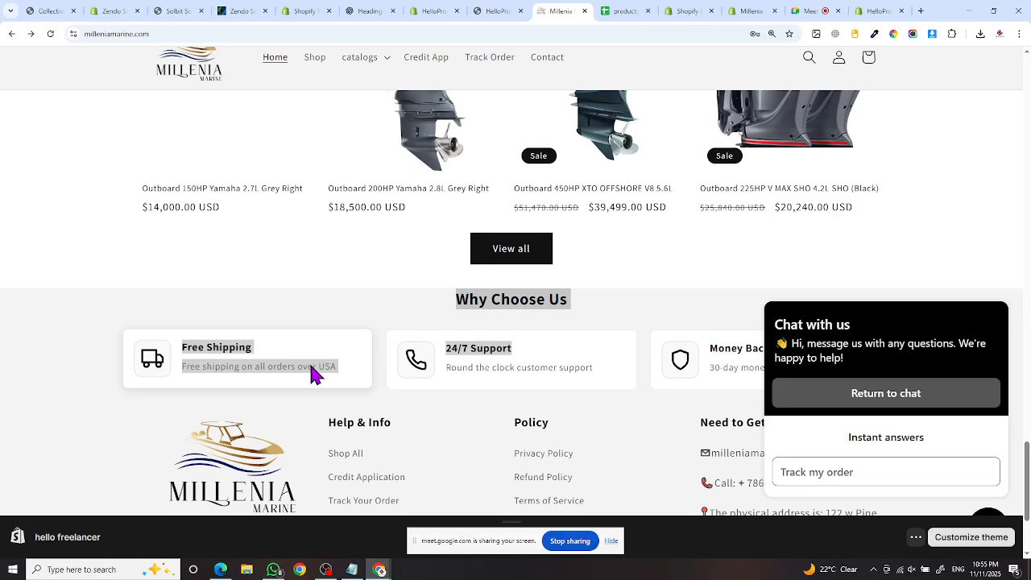
left_click(229, 228)
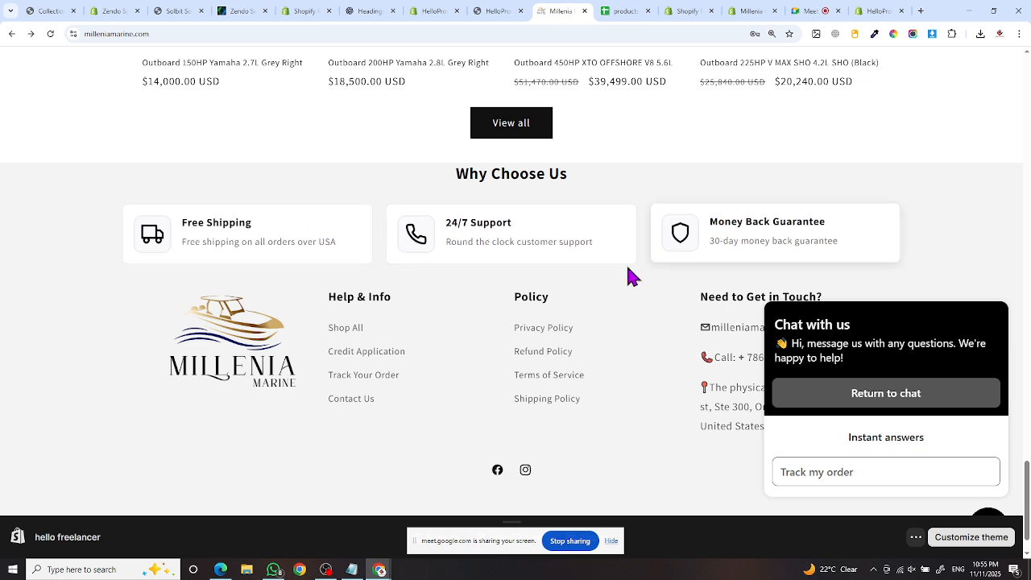
- Glance once more at Millenia Marine, then return to the HelloproductPro theme editor
left_click(424, 13)
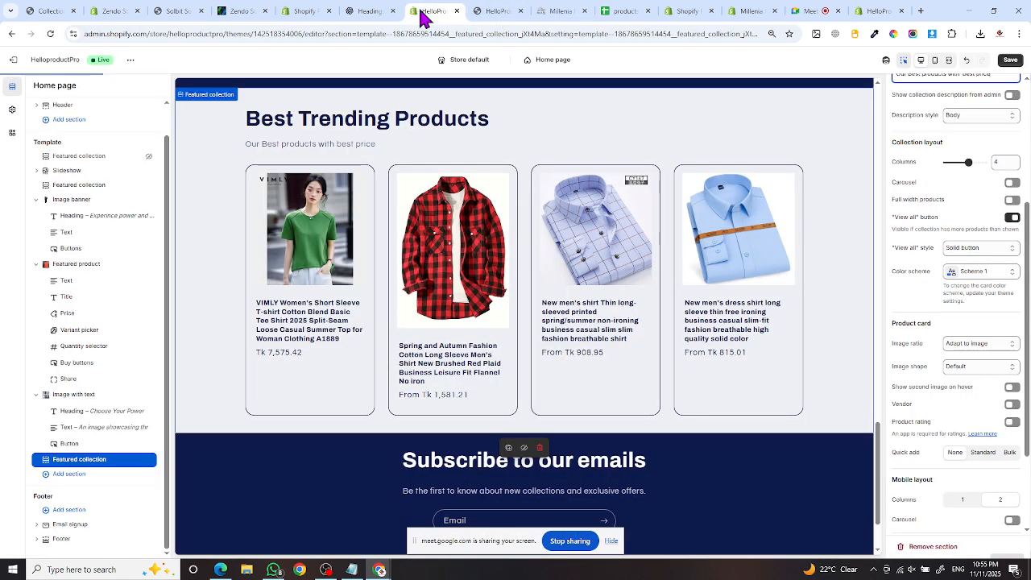
left_click(563, 14)
scroll(483, 242, "up", 2)
scroll(527, 256, "down", 1)
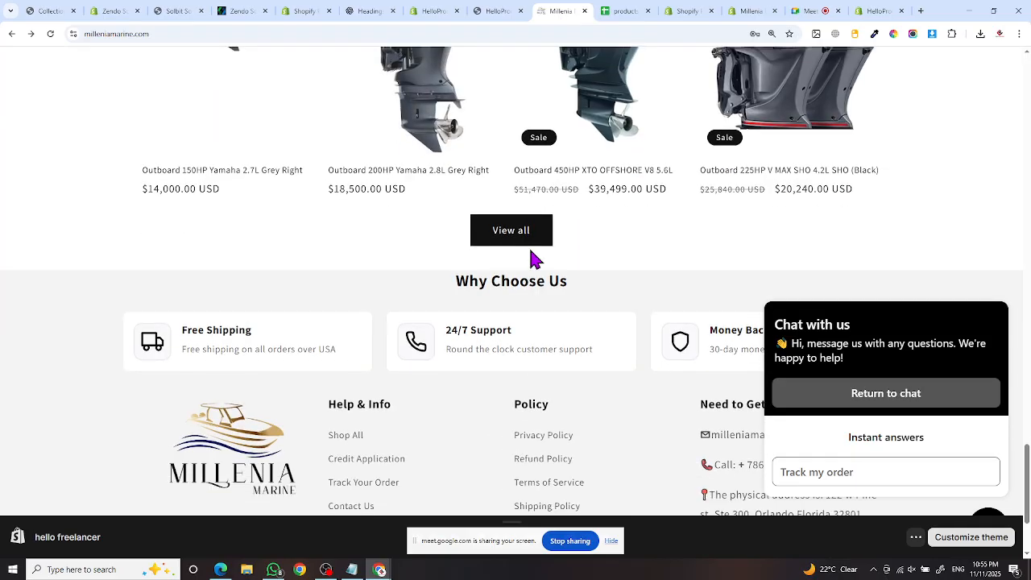
left_click(427, 12)
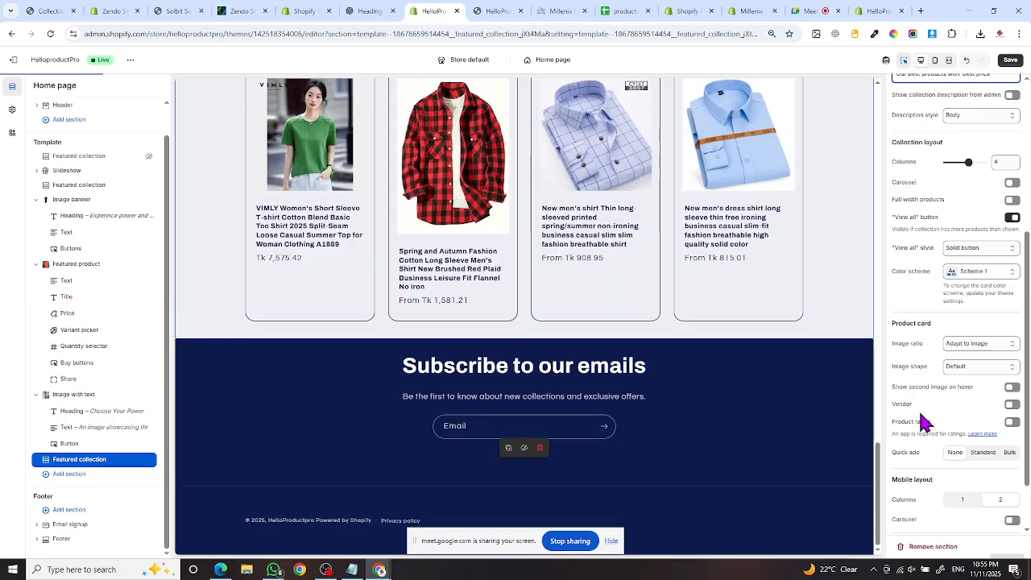
- Try Link and Outline button View all styles, settling back on Solid button
scroll(903, 282, "down", 1)
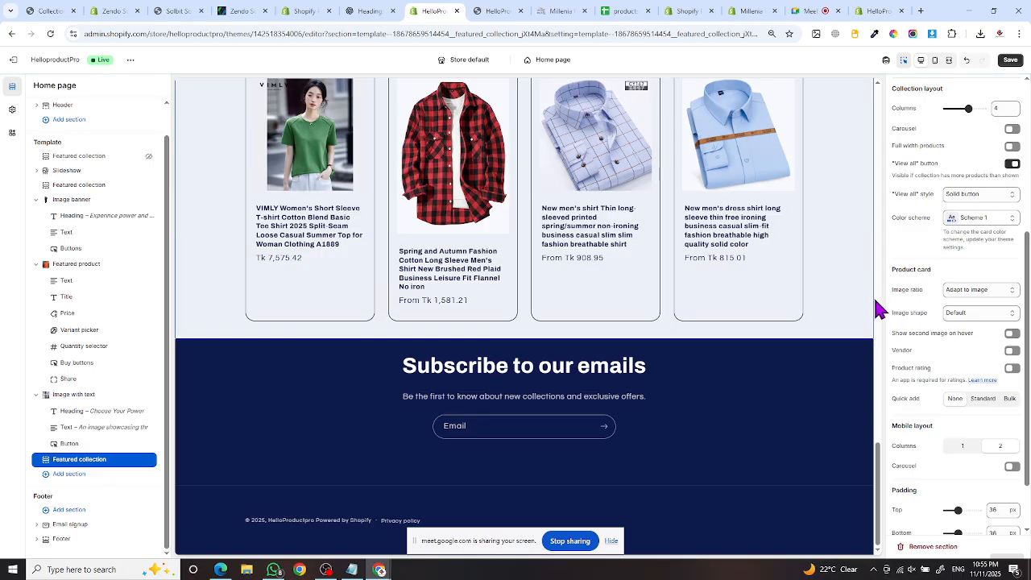
left_click(972, 198)
left_click(969, 209)
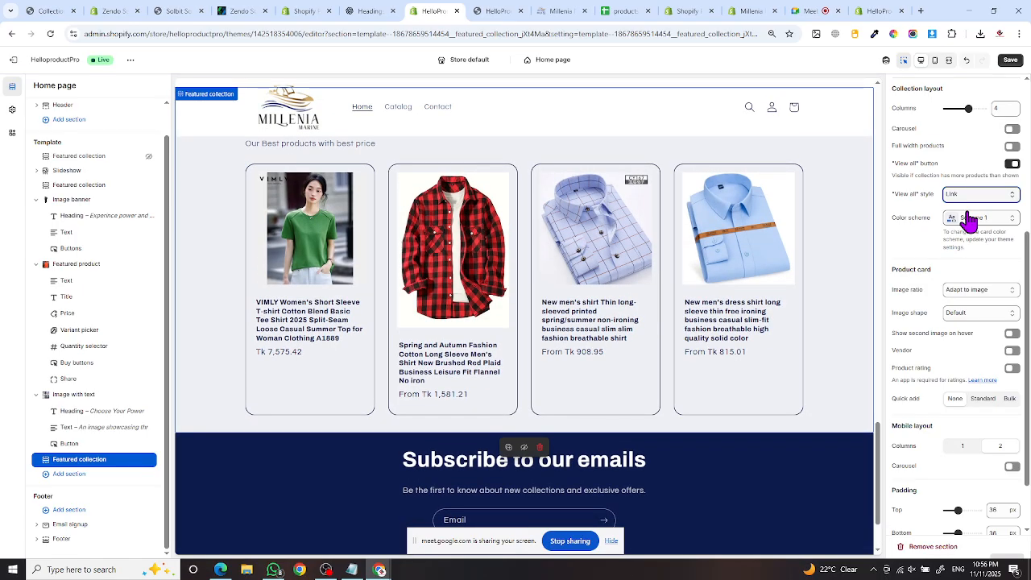
left_click(971, 197)
left_click(969, 223)
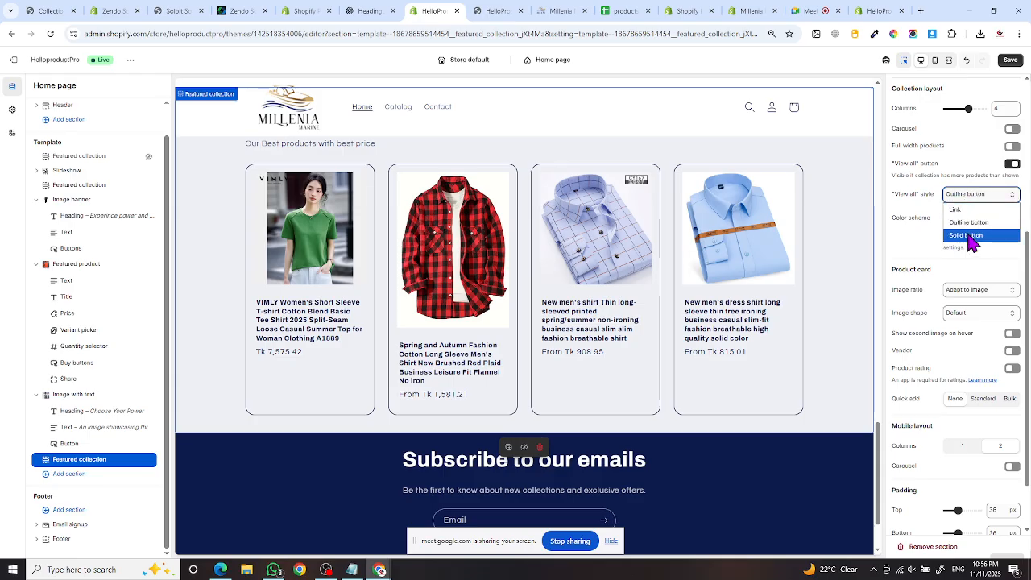
left_click(973, 234)
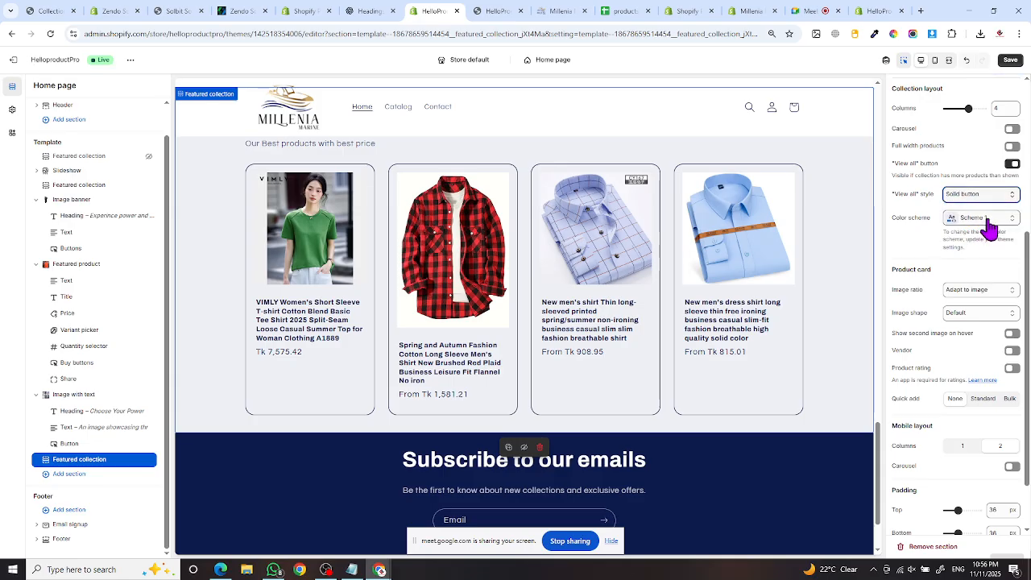
- Try the red Scheme 5 for the collection, then revert to light Scheme 1
left_click(988, 220)
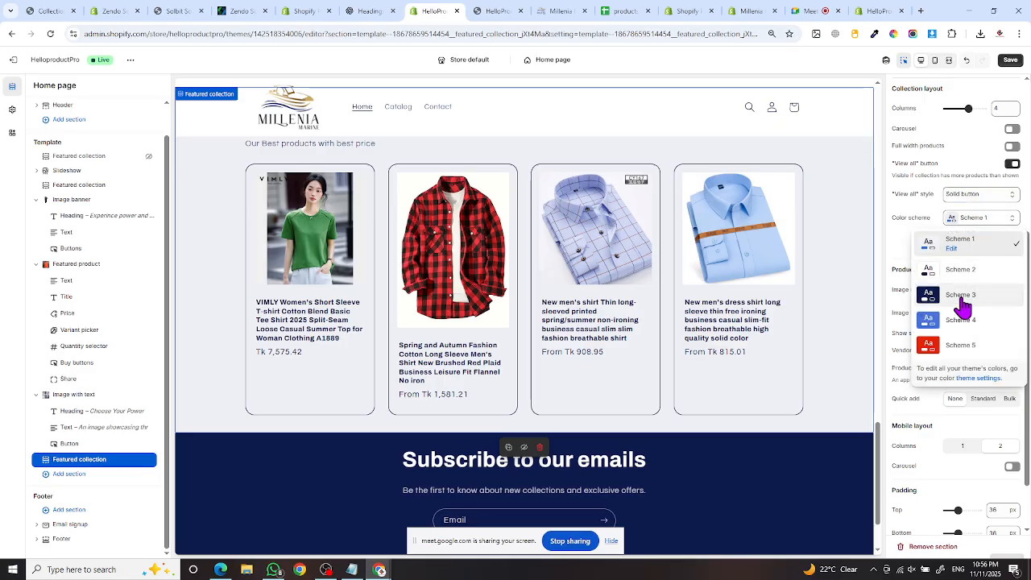
left_click(955, 348)
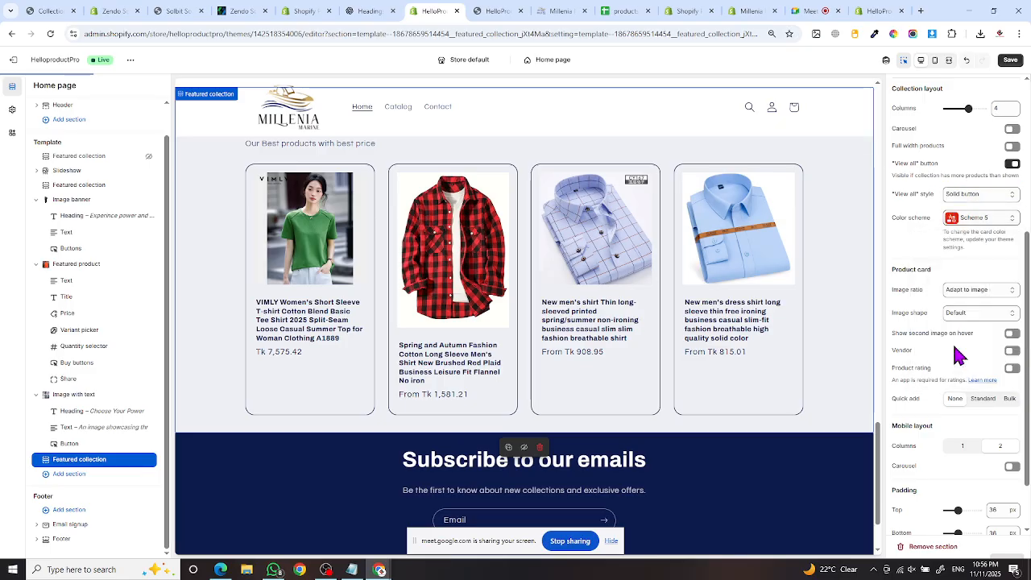
left_click(964, 224)
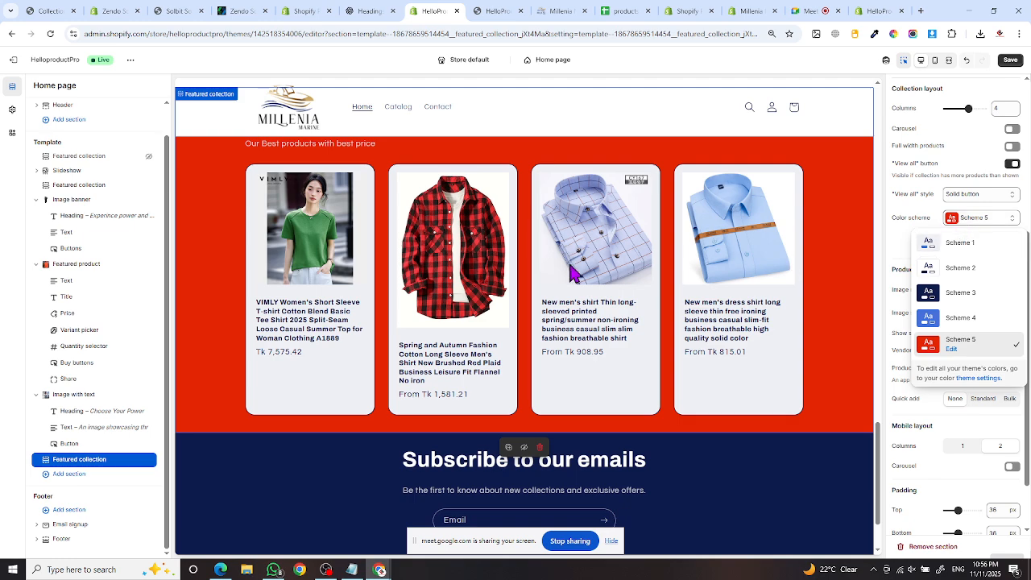
scroll(575, 274, "up", 2)
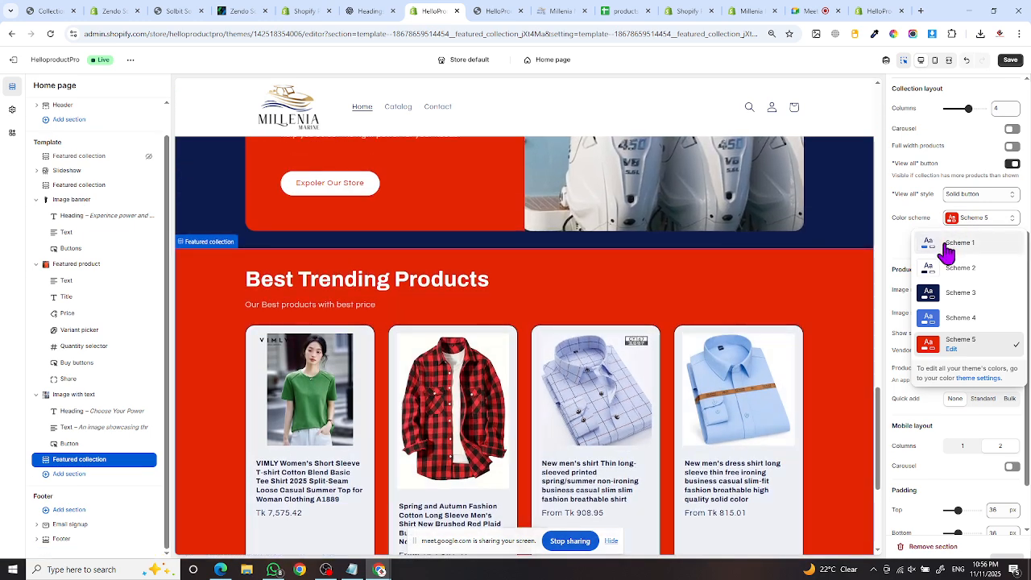
left_click(942, 245)
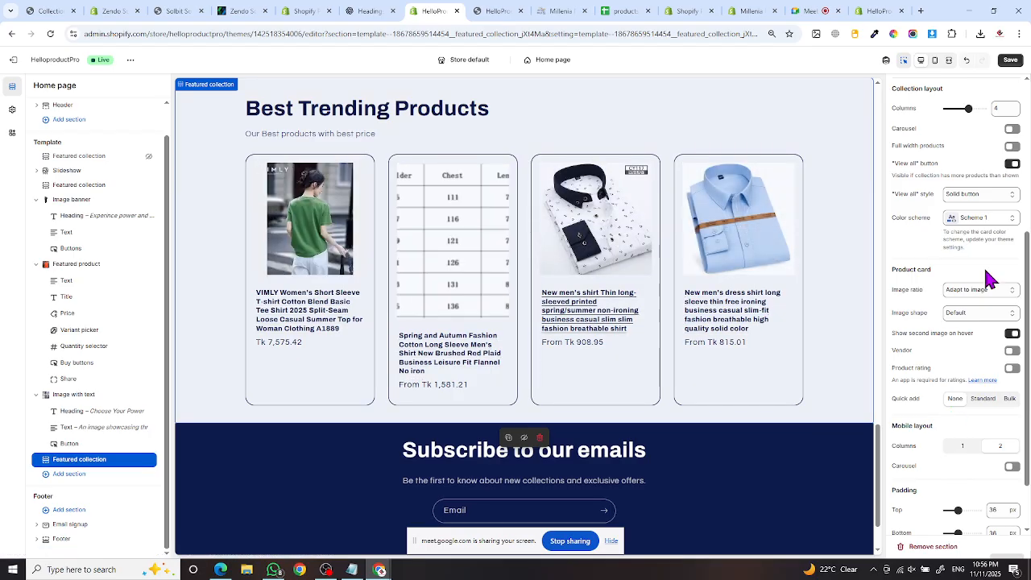
- Turn on the View all button for the Best Trending Products collection
scroll(976, 419, "down", 1)
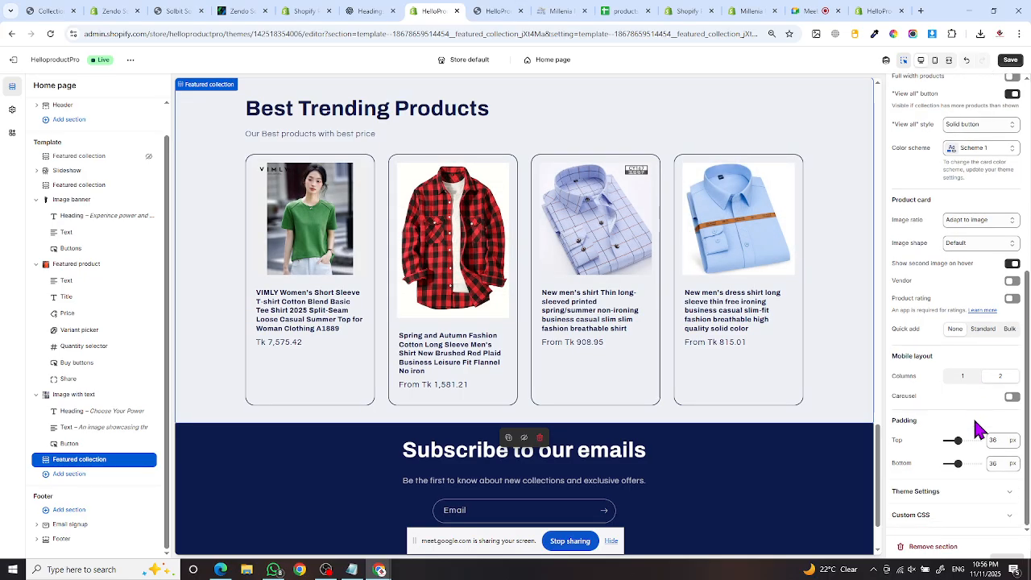
scroll(962, 370, "up", 2)
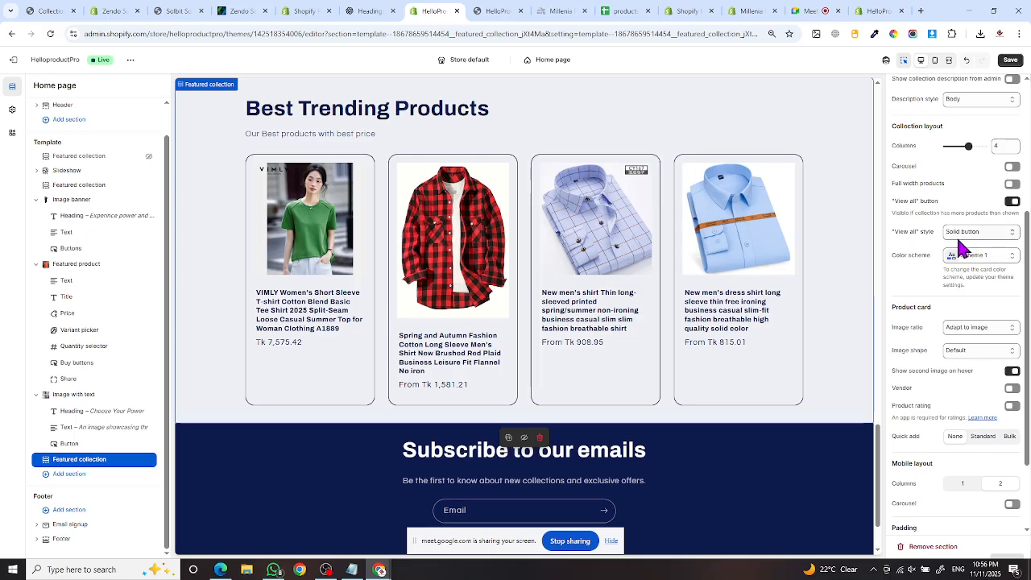
left_click(1013, 202)
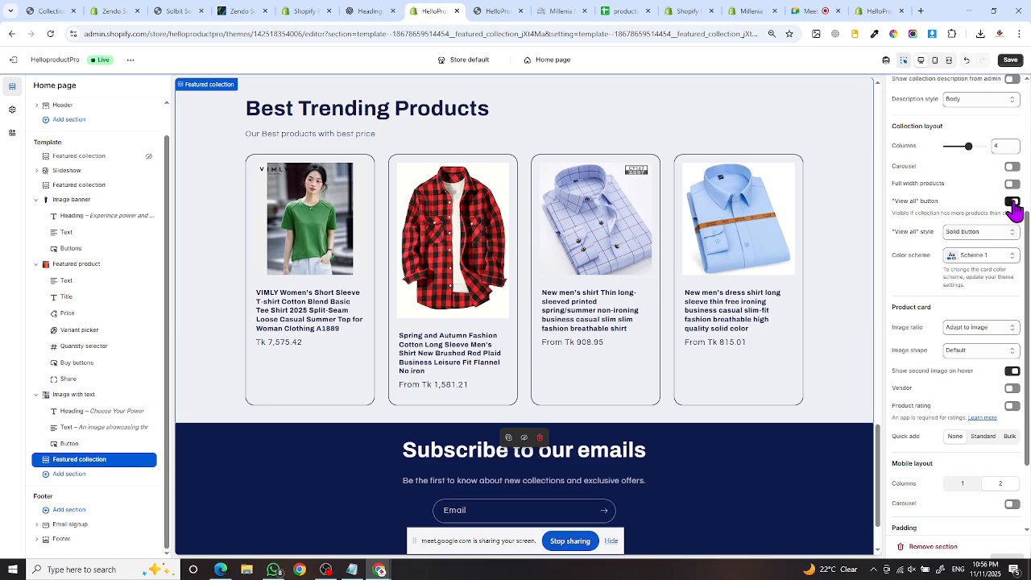
- Save the theme changes and switch to the Millenia Marine storefront
scroll(947, 224, "up", 1)
scroll(950, 230, "up", 1)
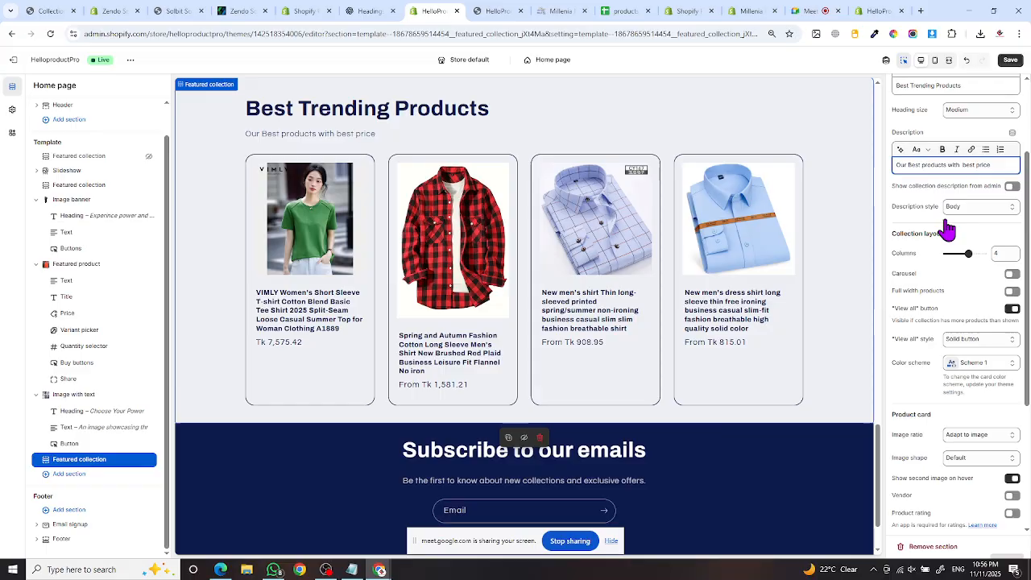
scroll(939, 290, "up", 2)
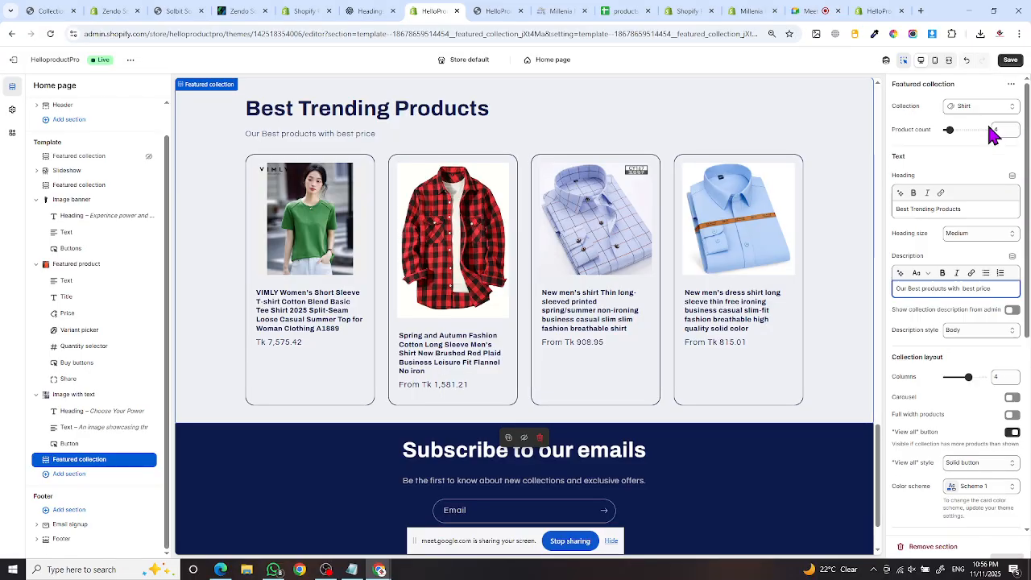
left_click(1011, 60)
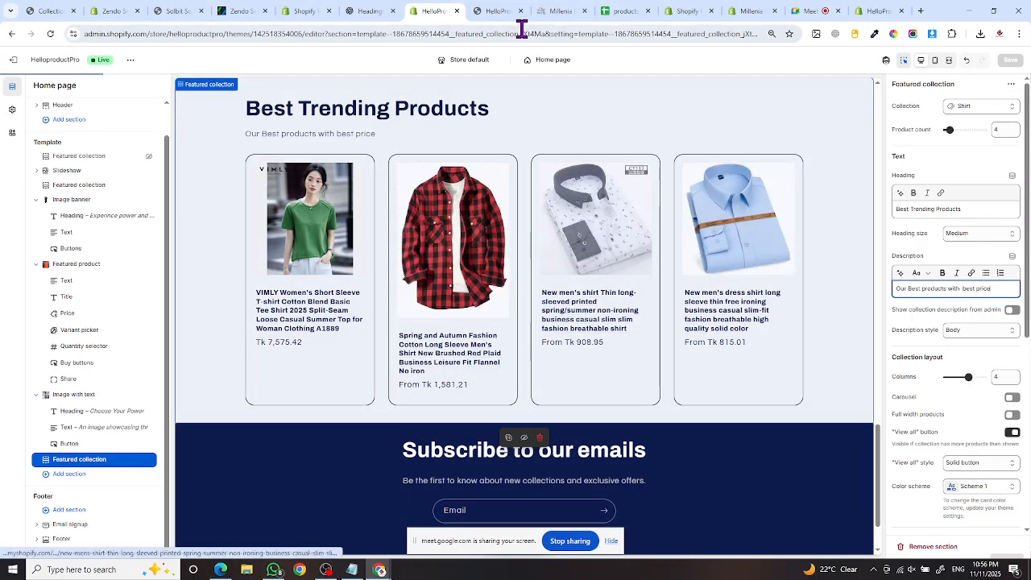
left_click(558, 11)
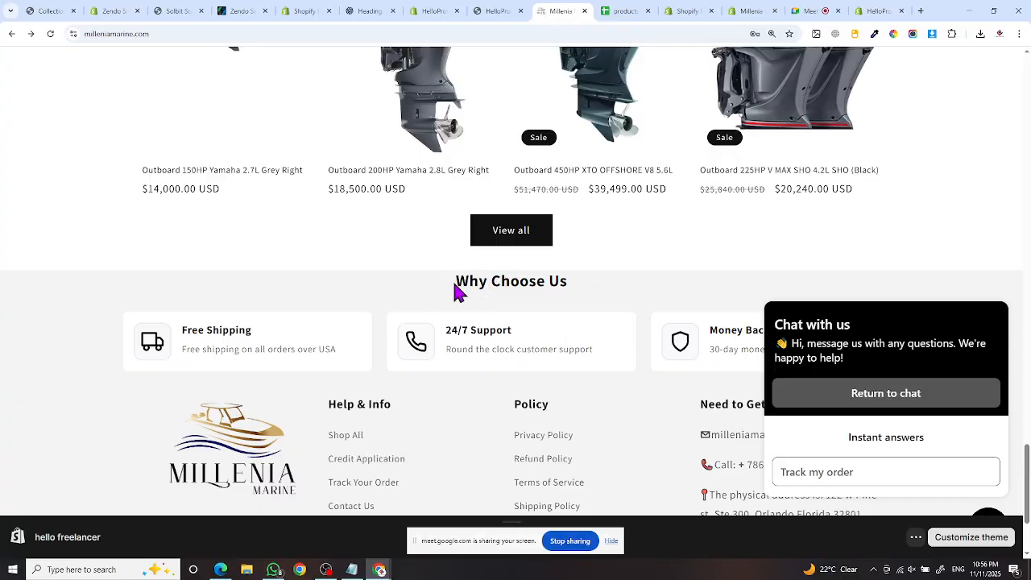
left_click_drag(456, 292, 617, 294)
scroll(290, 341, "down", 1)
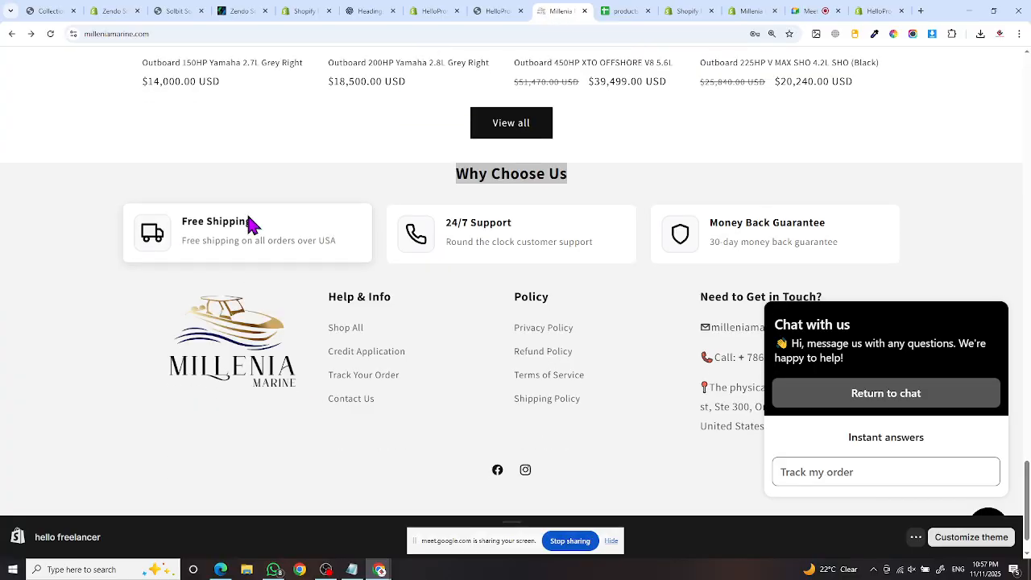
double_click(250, 224)
left_click(274, 175)
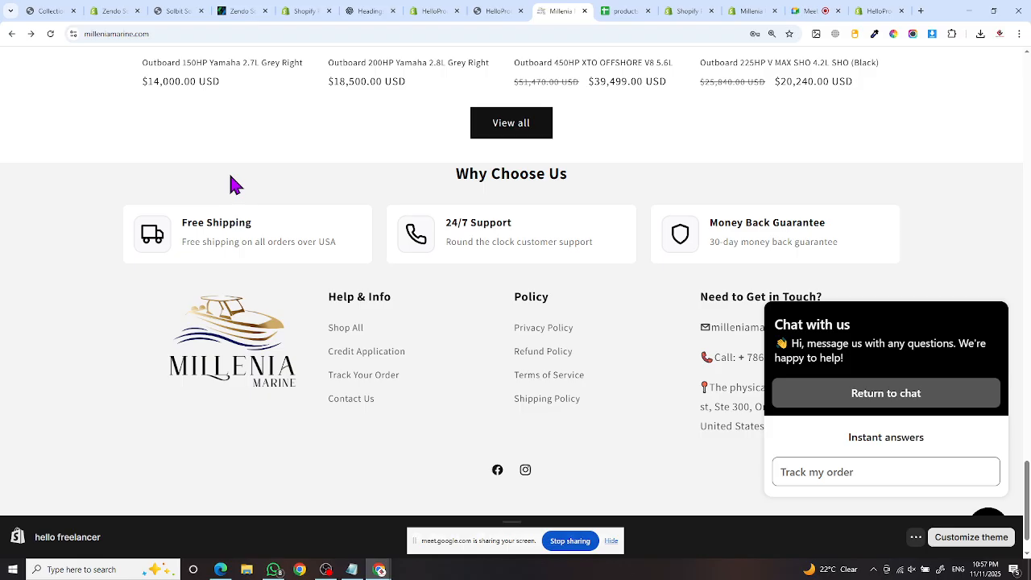
left_click_drag(182, 222, 226, 242)
left_click(280, 176)
left_click(352, 199)
left_click_drag(549, 220, 387, 219)
left_click(433, 215)
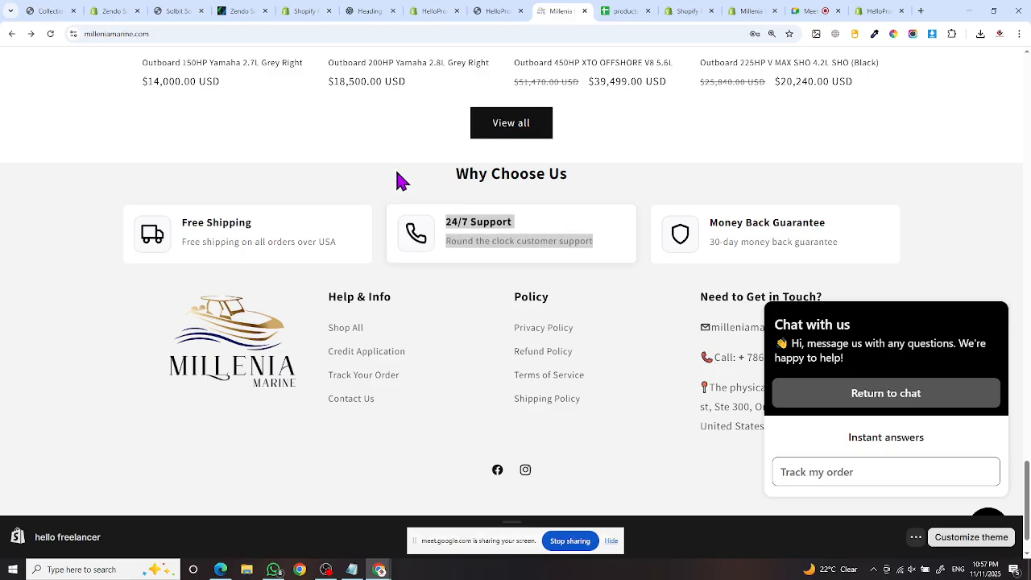
left_click(540, 232)
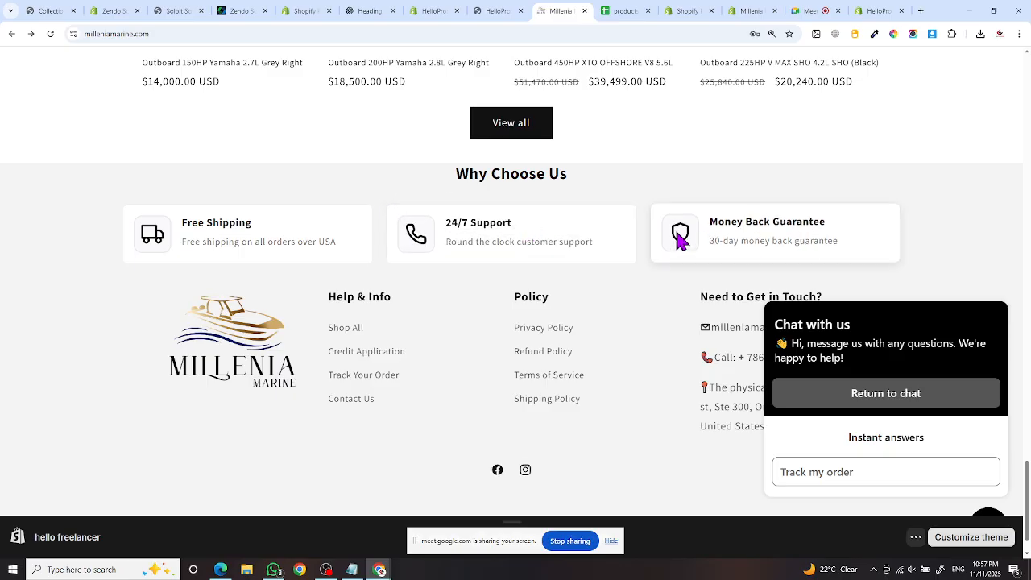
left_click_drag(708, 218, 841, 232)
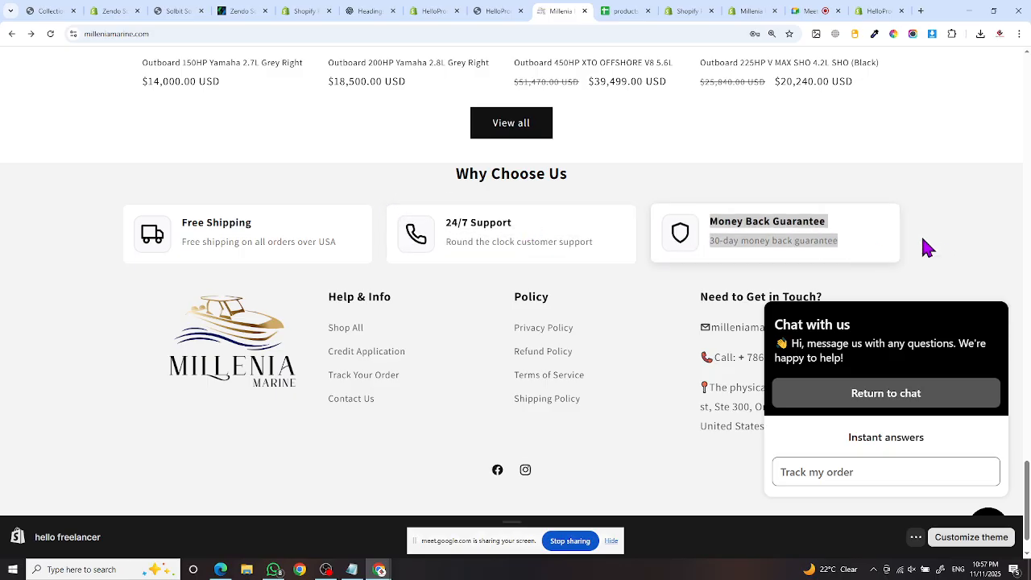
left_click(780, 237)
left_click_drag(874, 252, 664, 233)
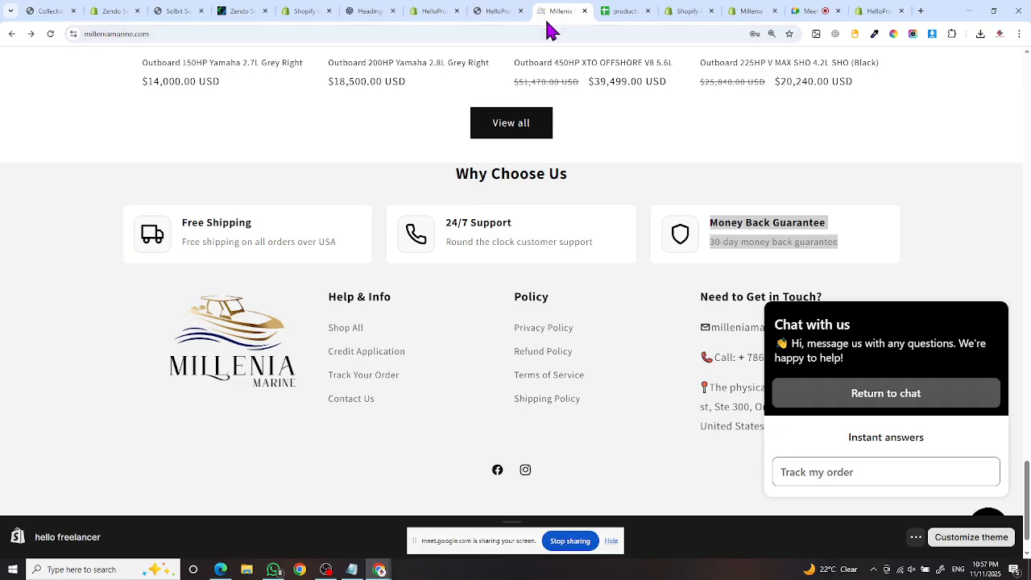
left_click(501, 11)
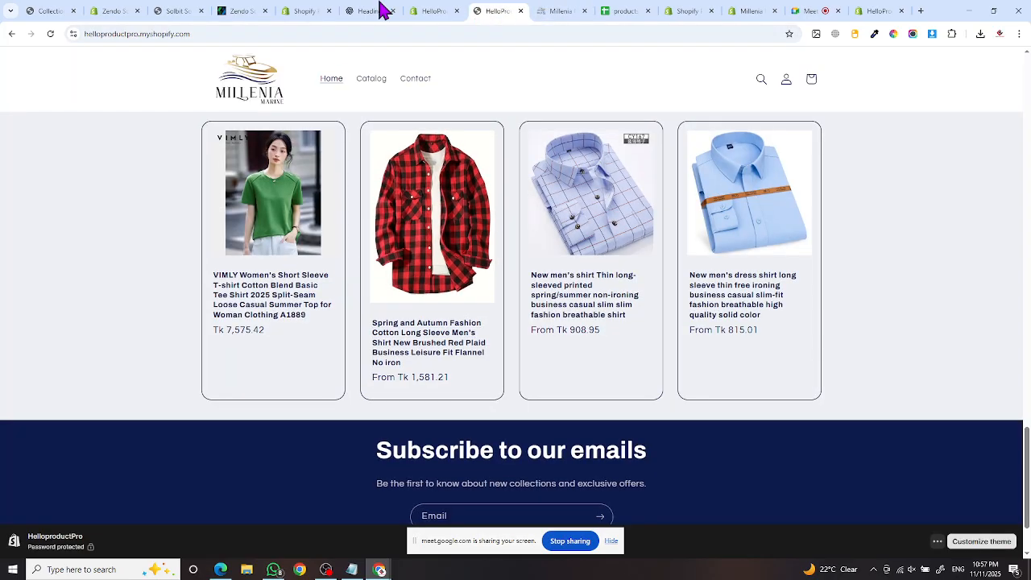
- Back in the HelloproductPro editor, open Add section under the last Featured collection
left_click(426, 11)
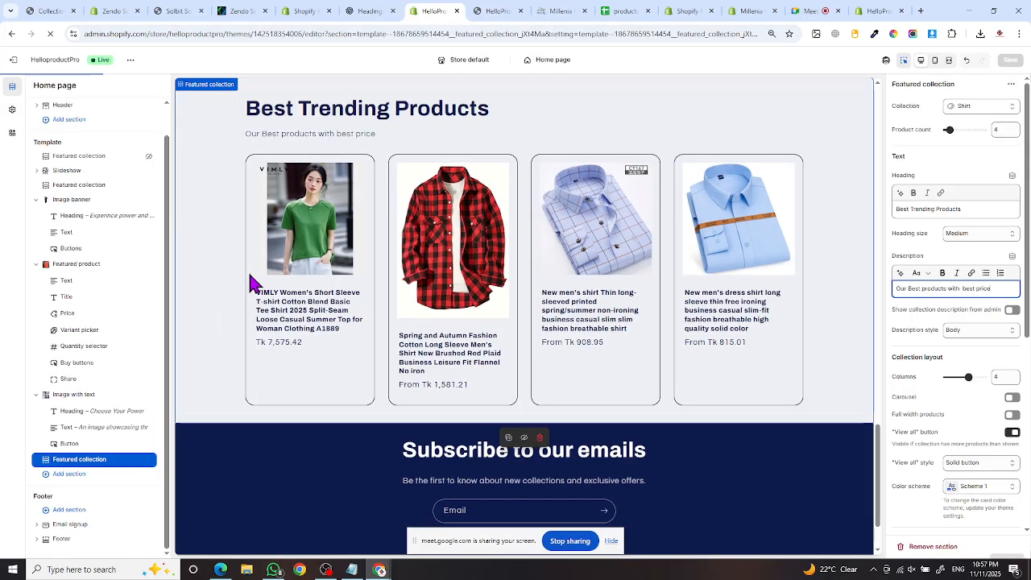
left_click(71, 476)
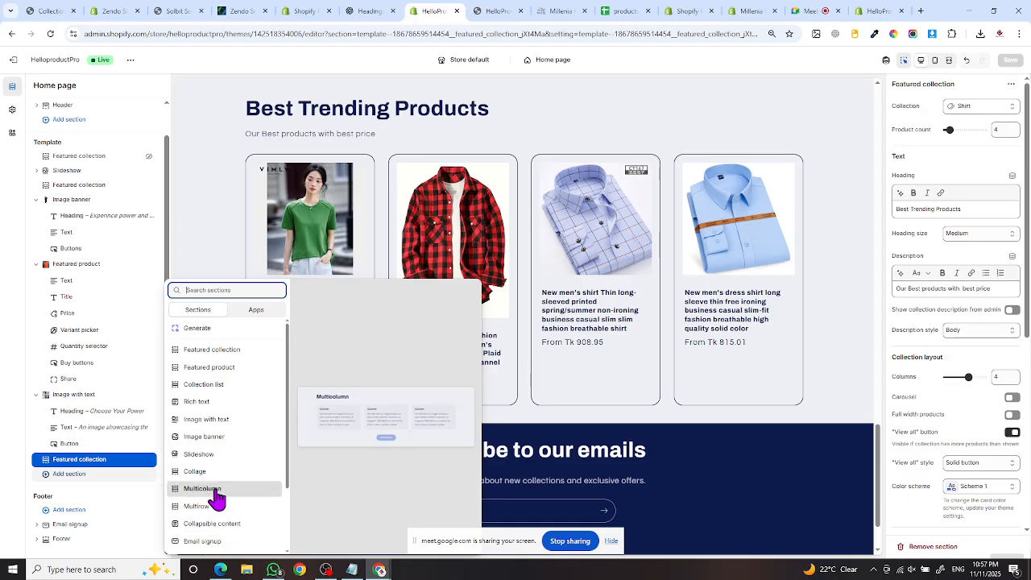
- After checking the Millenia Marine store, add a Multicolumn section below Best Trending Products
left_click(562, 12)
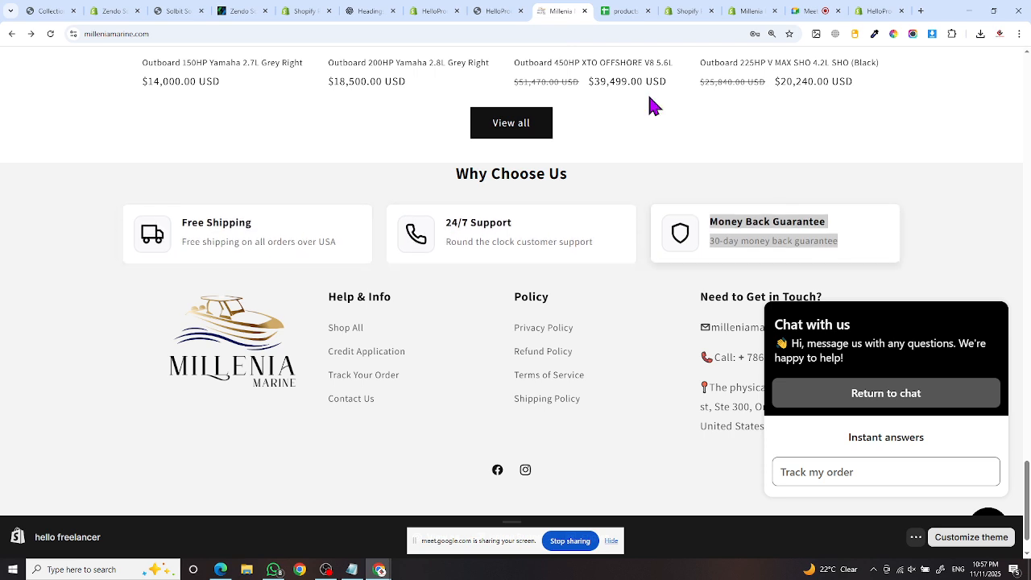
left_click(431, 13)
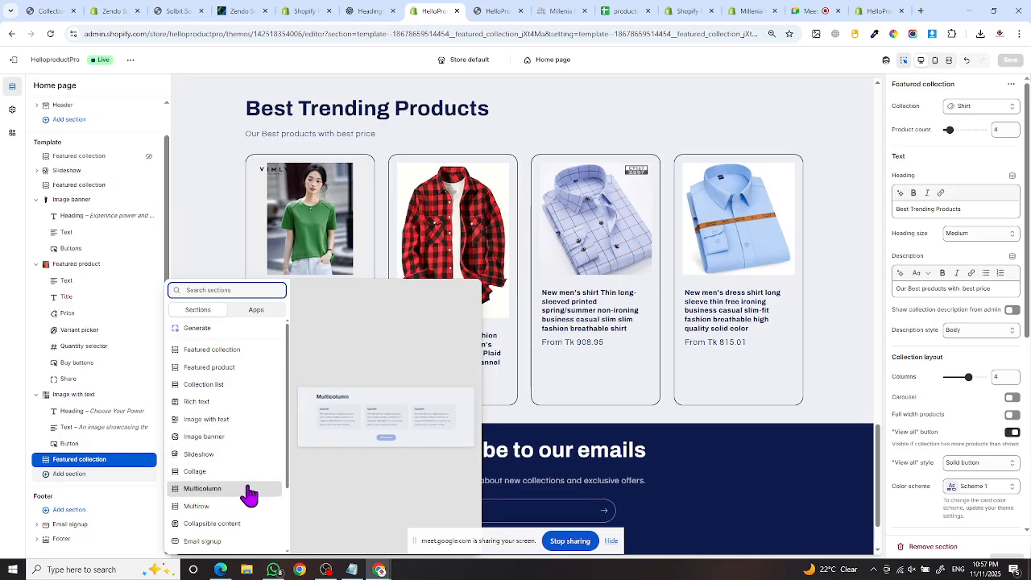
key("Escape")
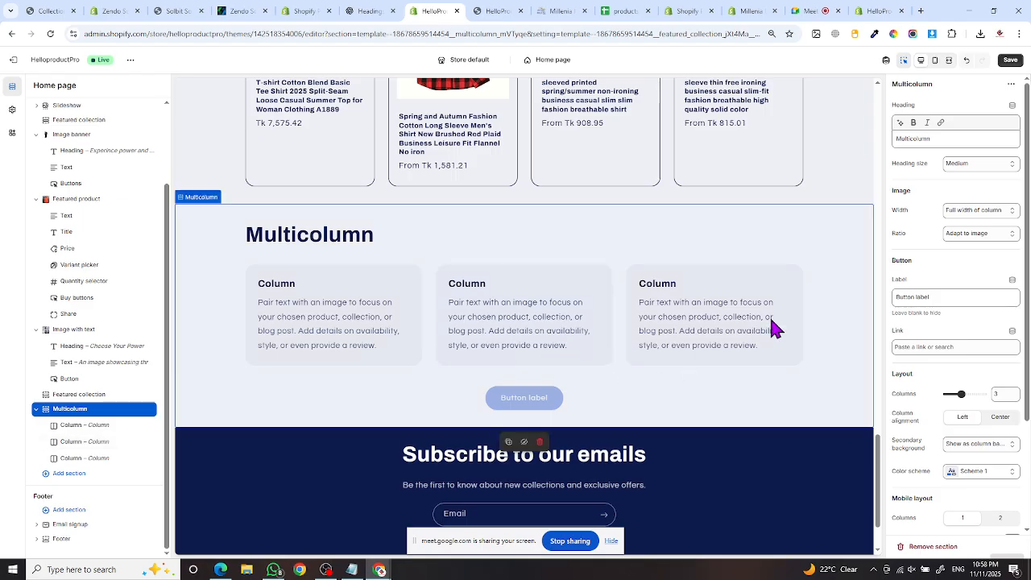
- Copy the 'Why Choose Us' heading from the Millenia Marine site
left_click(304, 233)
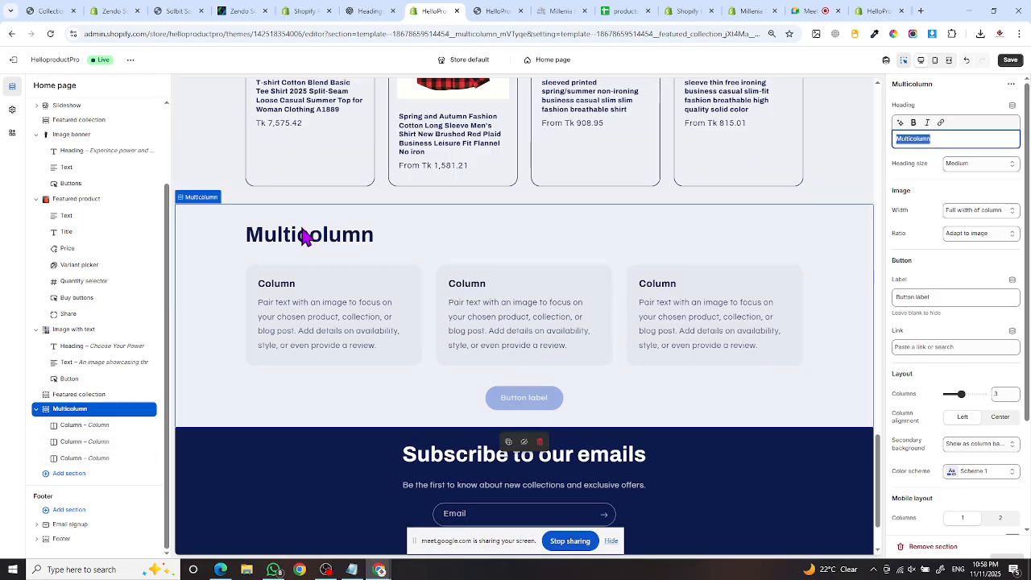
left_click(559, 12)
triple_click(521, 175)
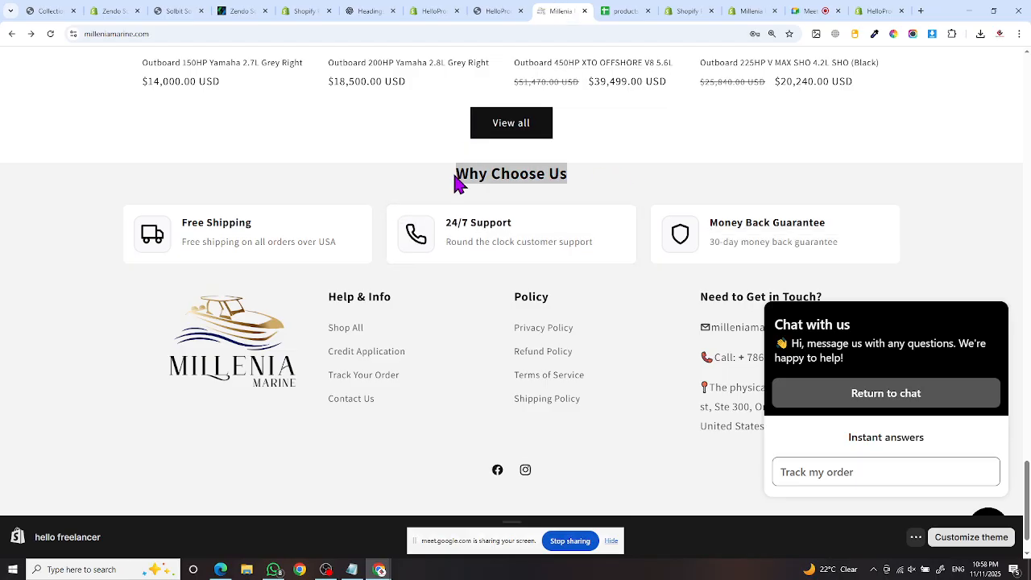
right_click(501, 185)
left_click(526, 191)
- Paste 'Why Choose Us' as the Multicolumn heading, keeping heading size Medium
left_click(493, 14)
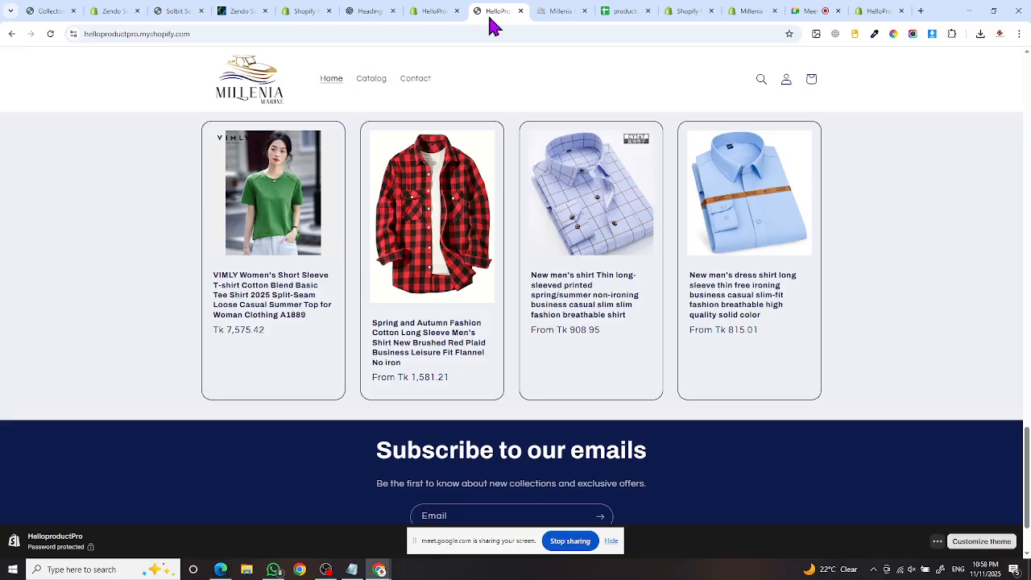
left_click(425, 15)
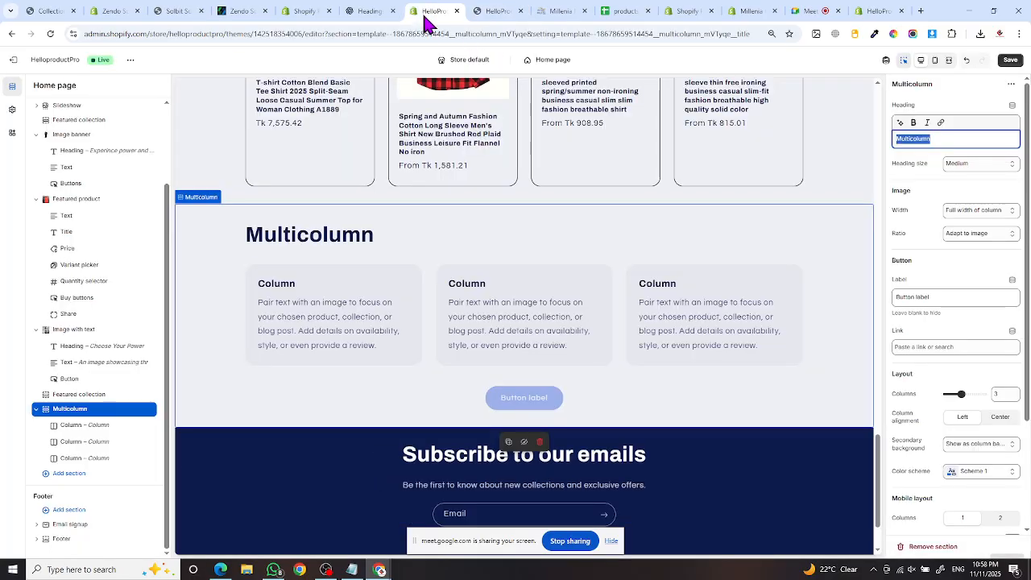
triple_click(911, 139)
right_click(911, 139)
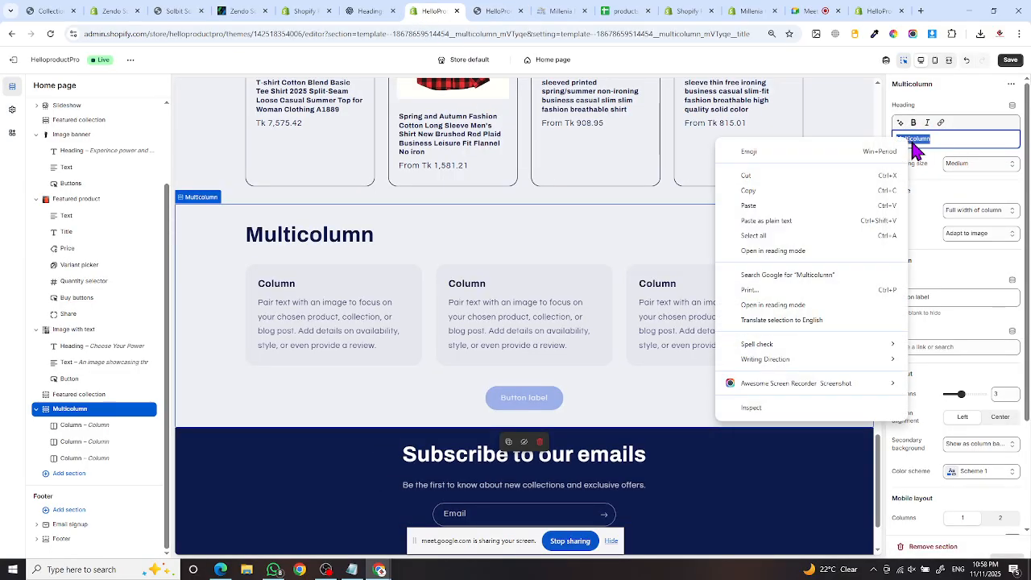
left_click(755, 206)
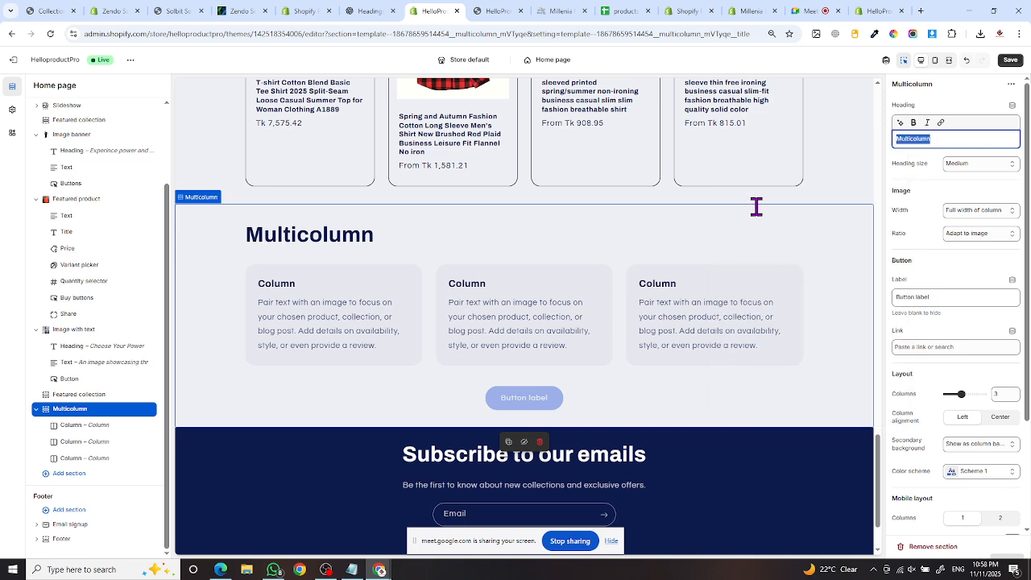
left_click(965, 165)
left_click(956, 203)
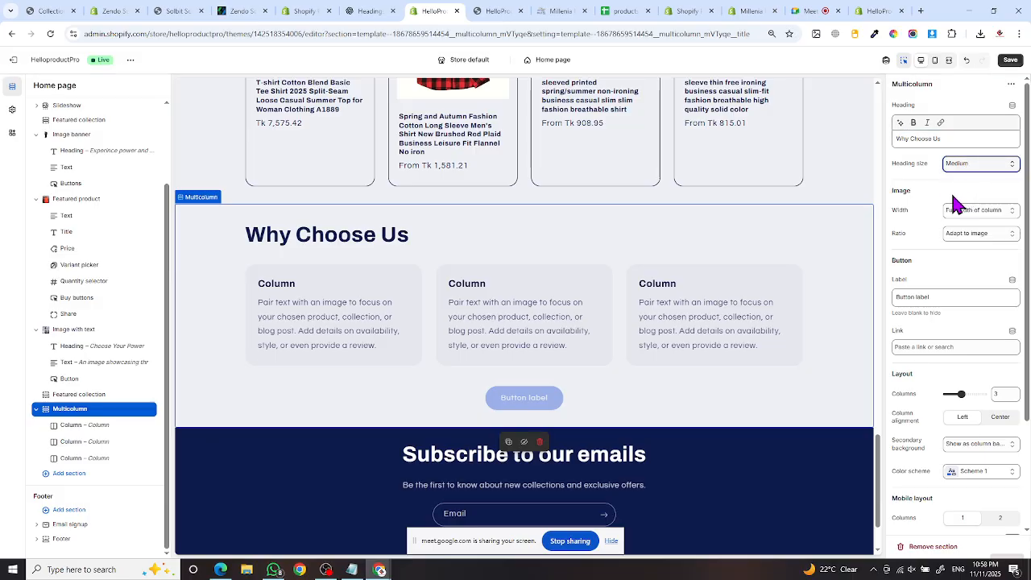
- Set the multicolumn image width to Half width of column after trying other widths
left_click(970, 214)
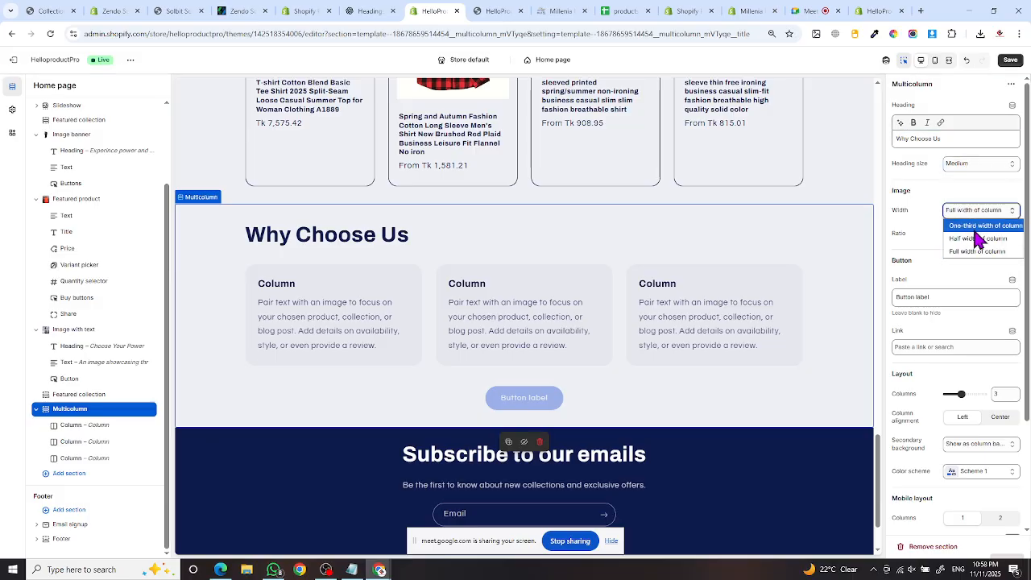
left_click(976, 239)
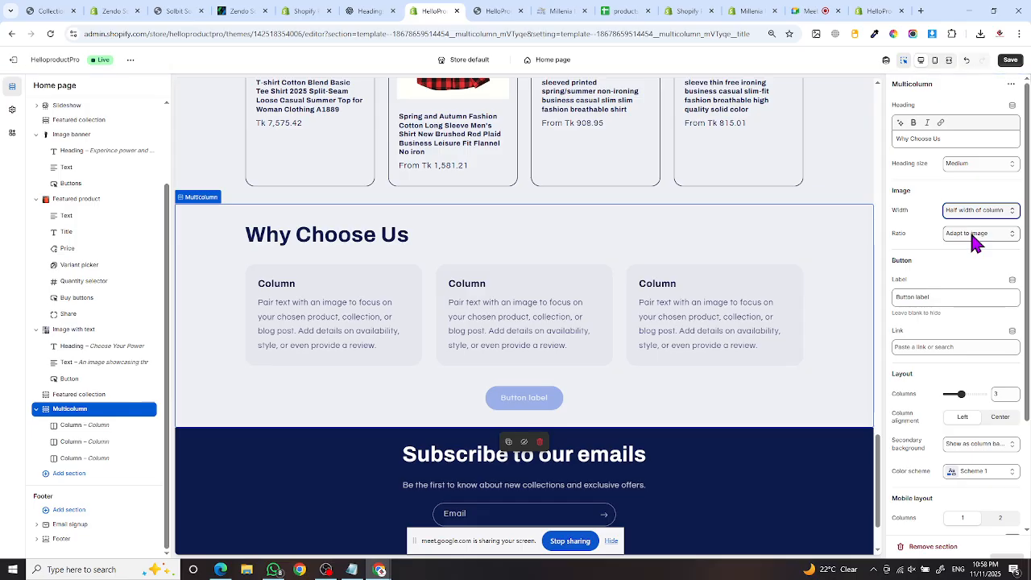
left_click(971, 212)
left_click(977, 228)
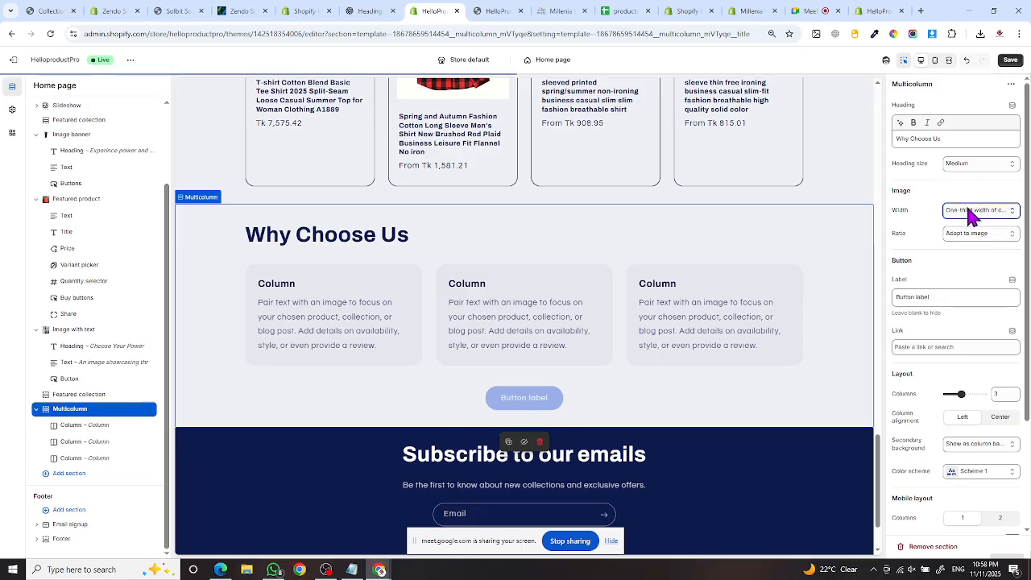
left_click(969, 212)
left_click(969, 256)
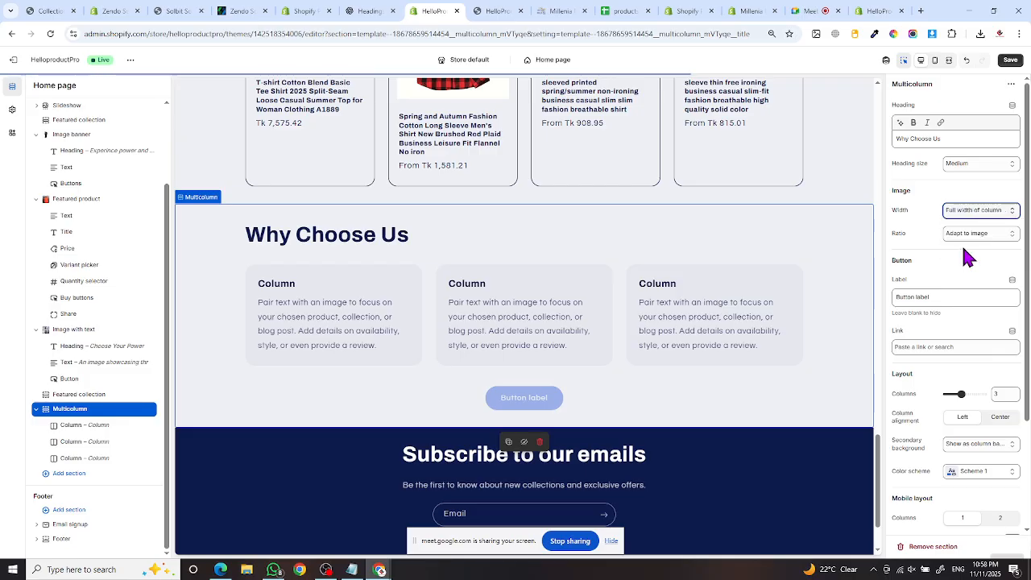
left_click(975, 212)
left_click(974, 239)
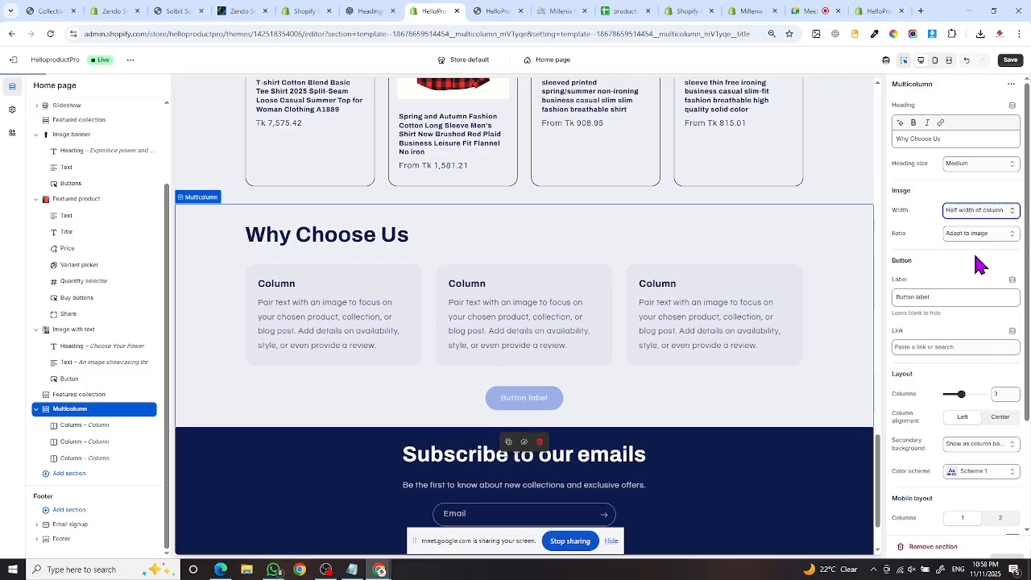
- Keep image ratio at Adapt to image, open the first Column block, then view Millenia Marine
left_click(971, 234)
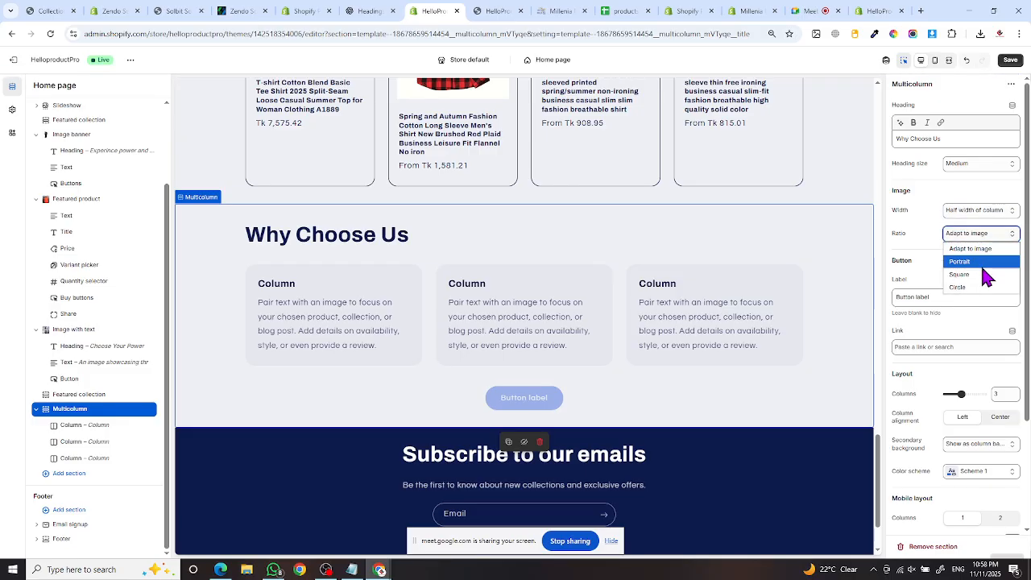
left_click(973, 211)
scroll(946, 306, "down", 4)
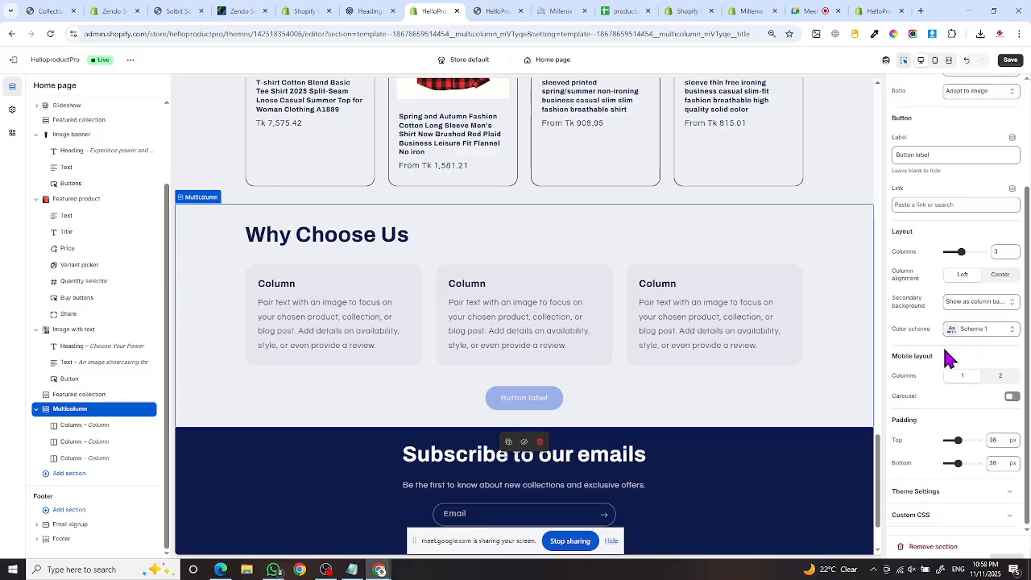
scroll(939, 290, "up", 4)
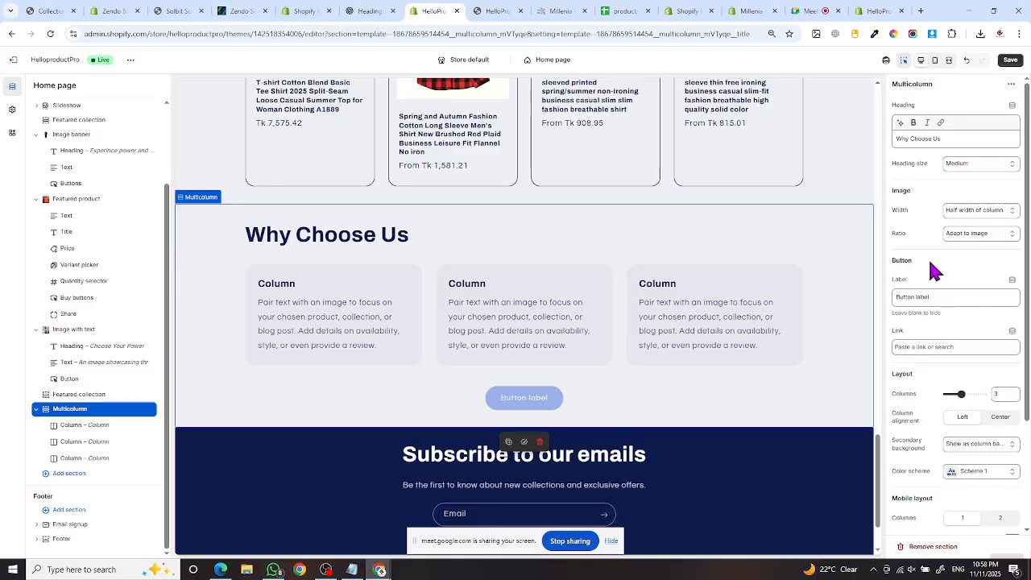
left_click(373, 290)
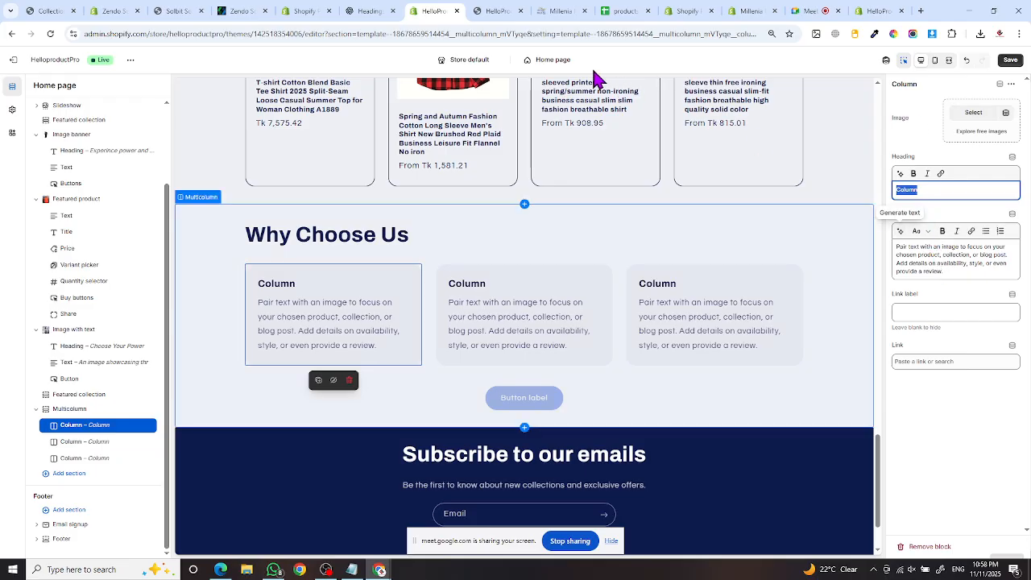
left_click(562, 11)
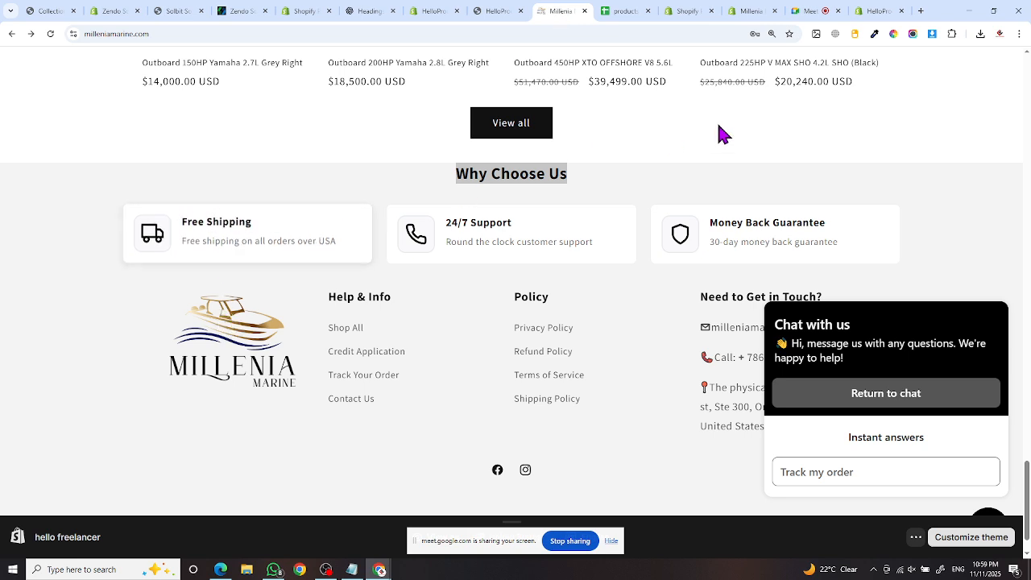
- Select the 'Free Shipping' card title on the Millenia page and open a new browser tab
left_click_drag(179, 227, 267, 229)
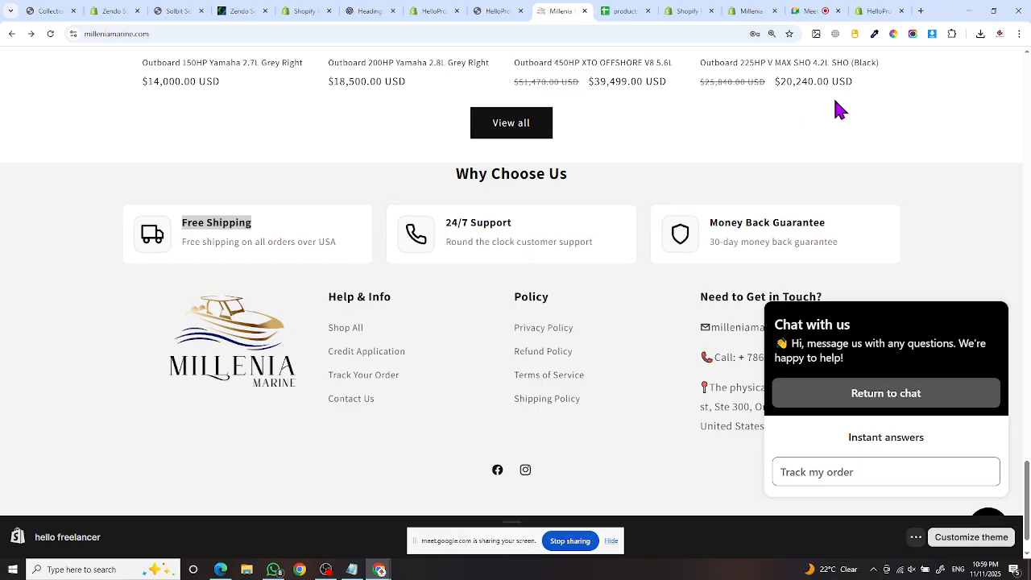
left_click(923, 11)
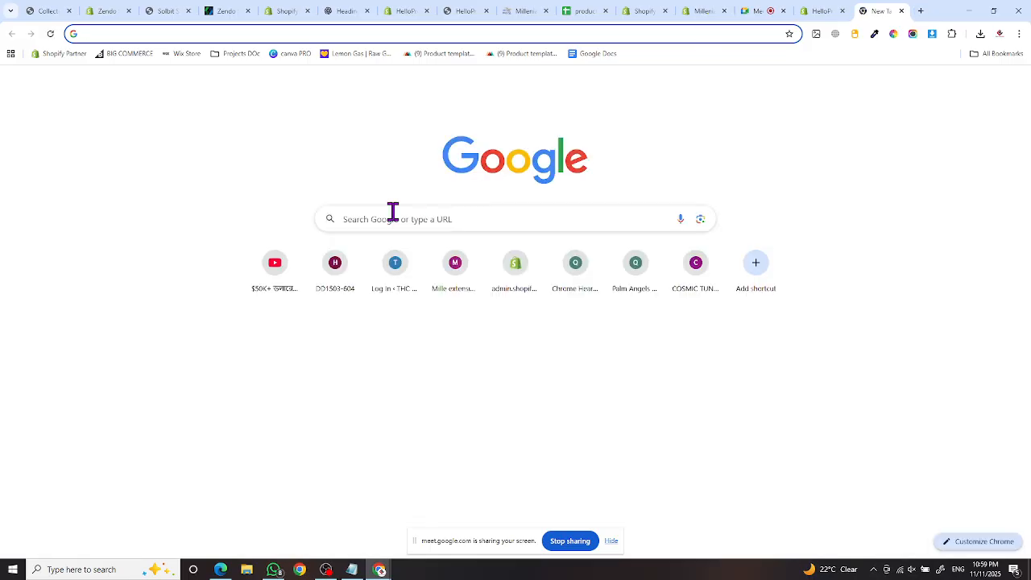
- Search Google for 'Free Shipping icon' images, then return to the Millenia Marine page
left_click(391, 214)
type("Free Shipping")
key("Return")
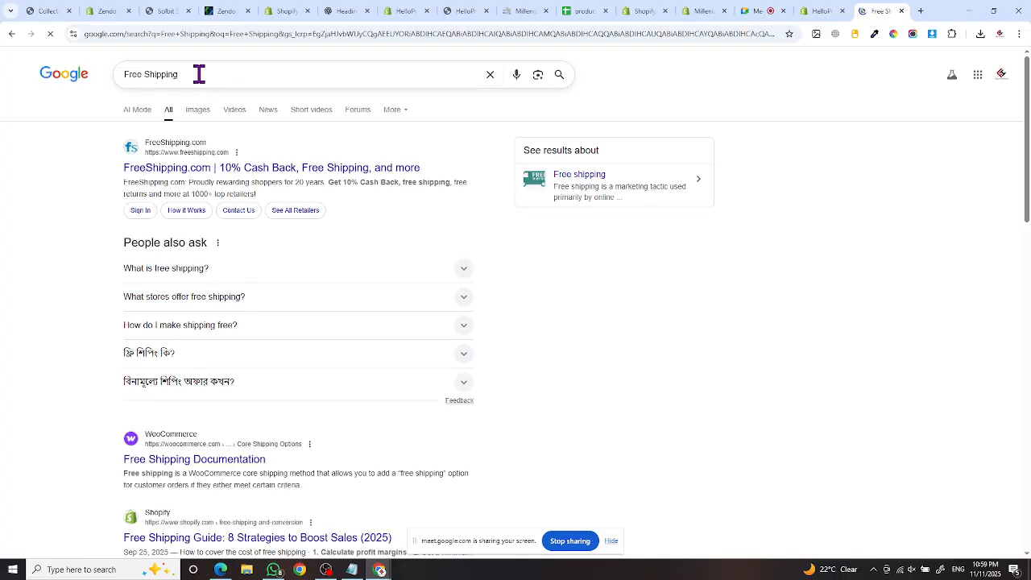
type("icon")
key("Return")
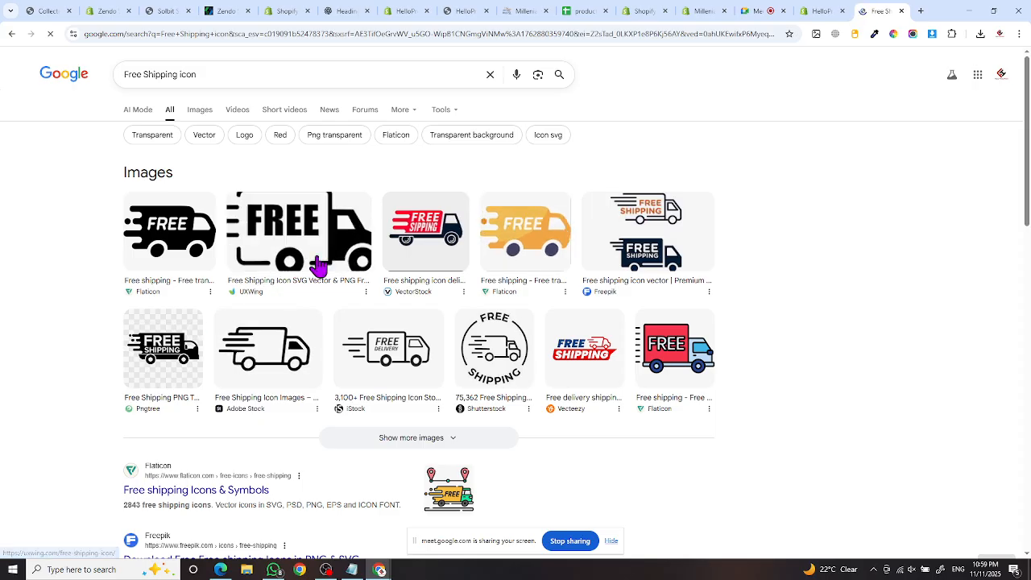
left_click(519, 17)
left_click(851, 172)
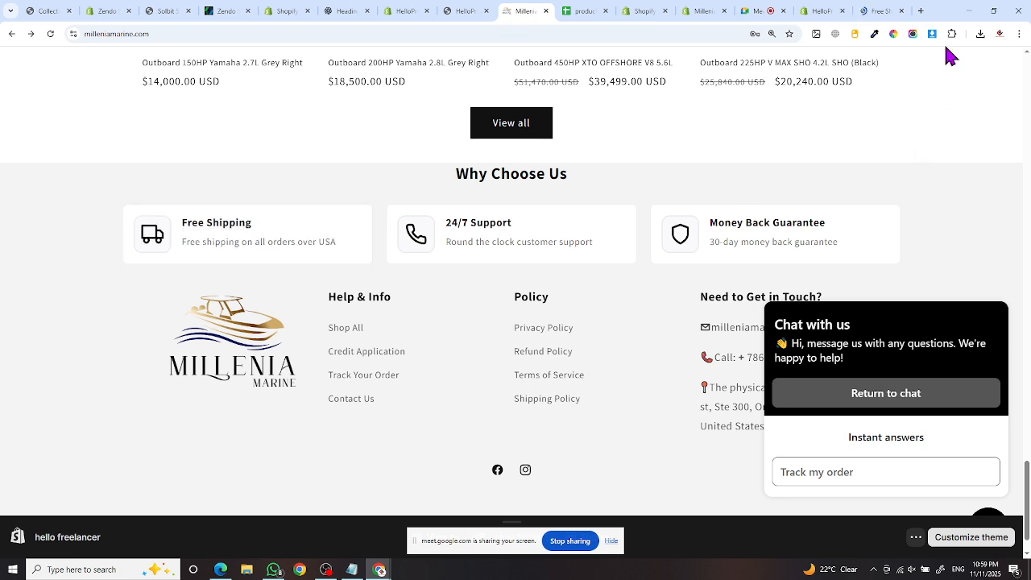
- Browse the page's images in Image Downloader, close it, and return to the Free Shipping icon results
left_click(931, 35)
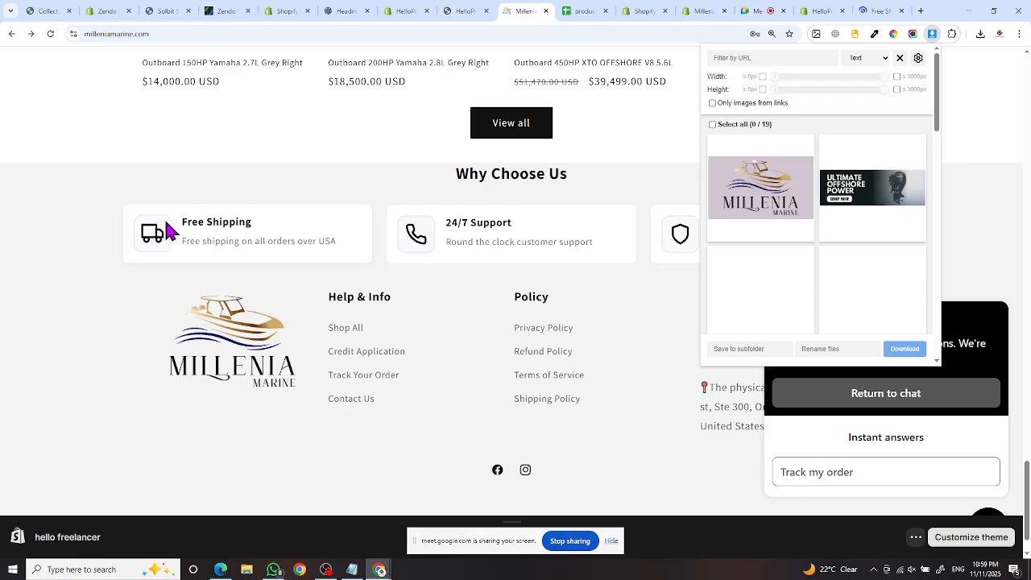
scroll(806, 277, "down", 5)
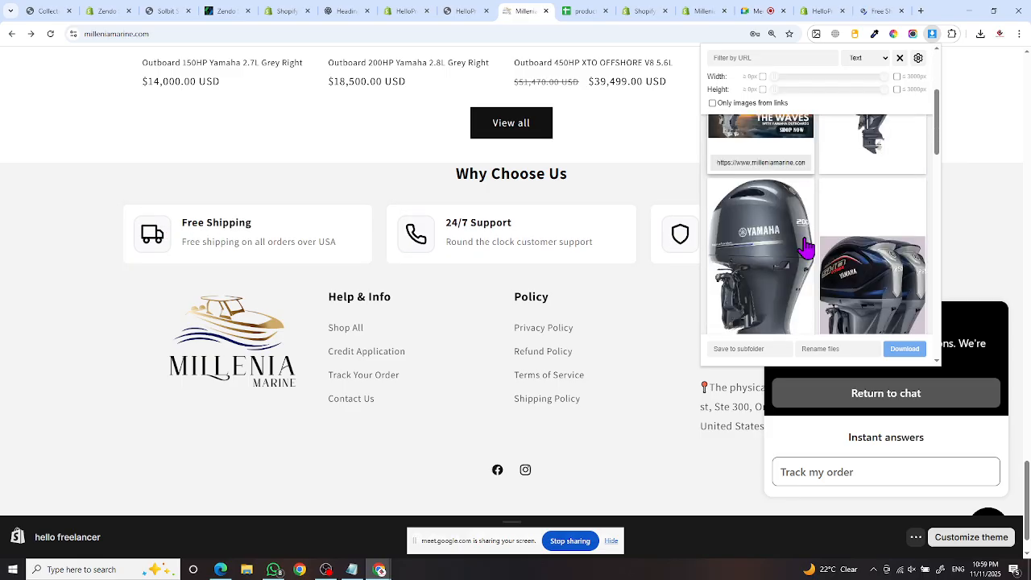
scroll(800, 274, "down", 5)
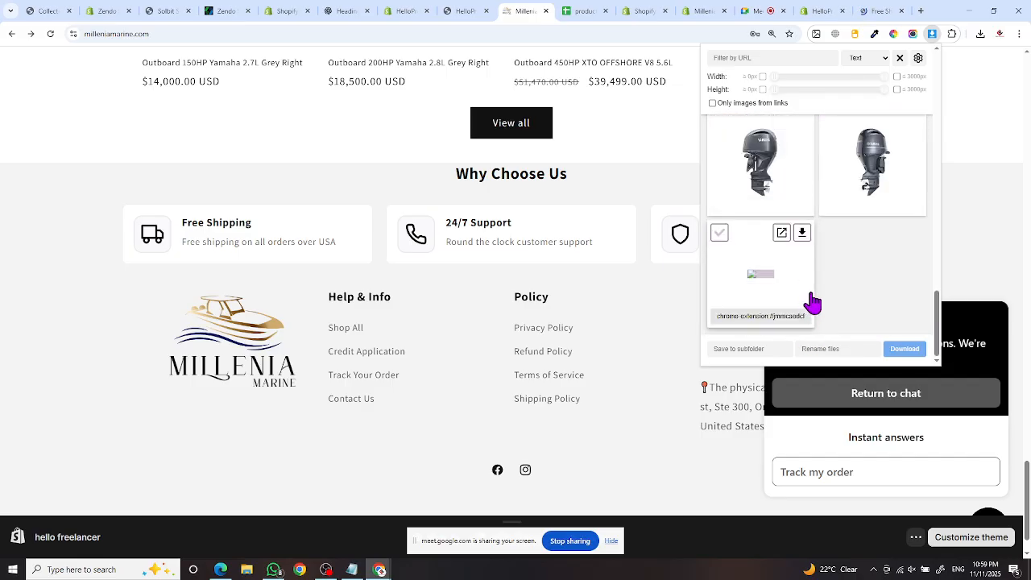
scroll(817, 301, "up", 2)
scroll(818, 303, "down", 1)
scroll(818, 303, "down", 1)
scroll(818, 302, "up", 3)
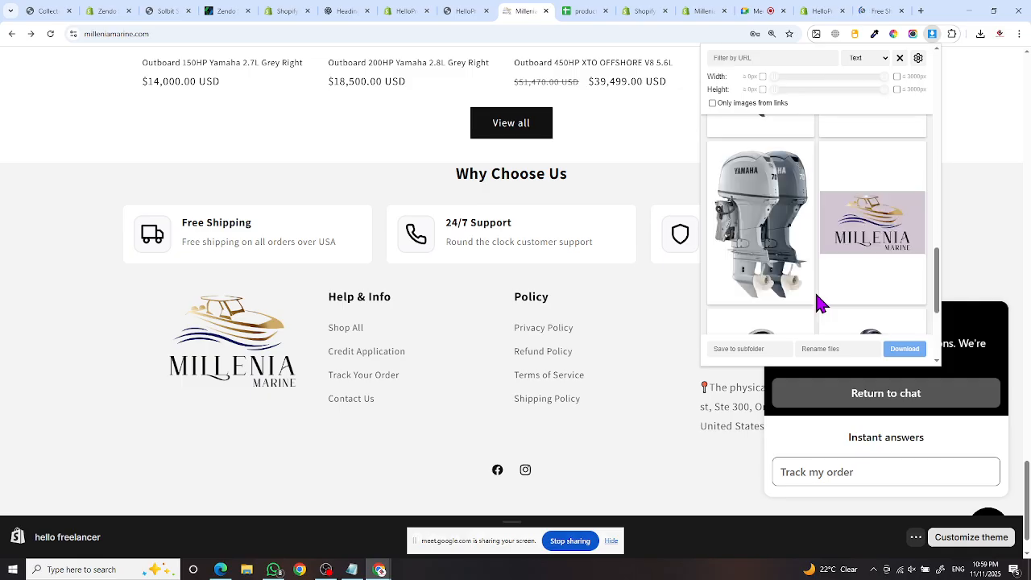
scroll(818, 303, "down", 1)
scroll(820, 302, "down", 2)
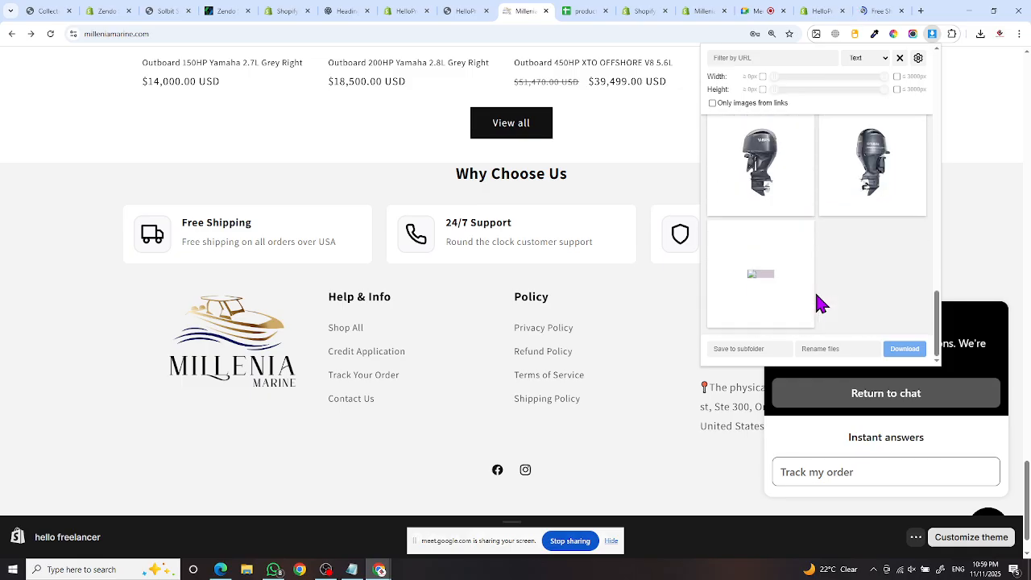
left_click(986, 273)
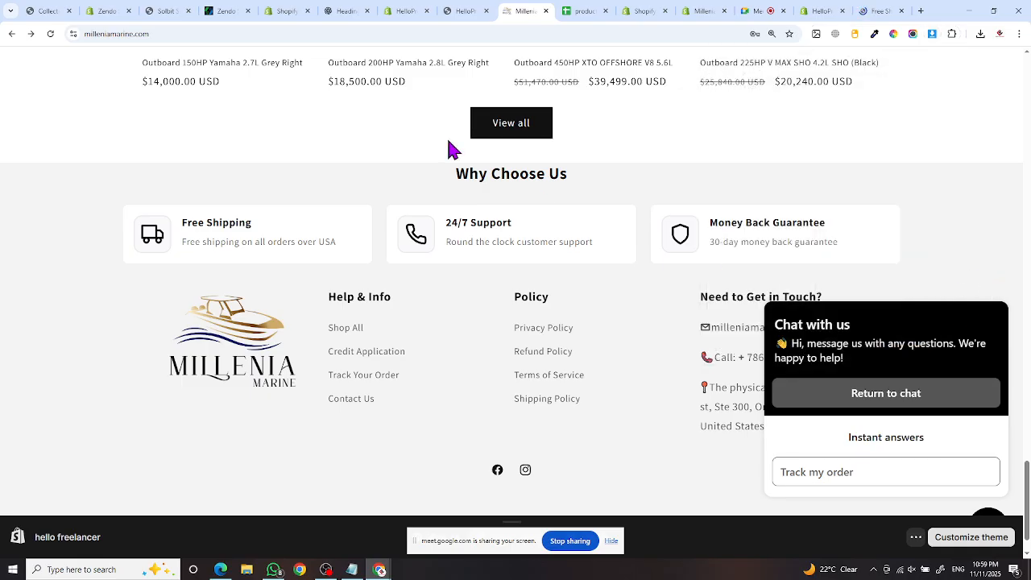
left_click(871, 12)
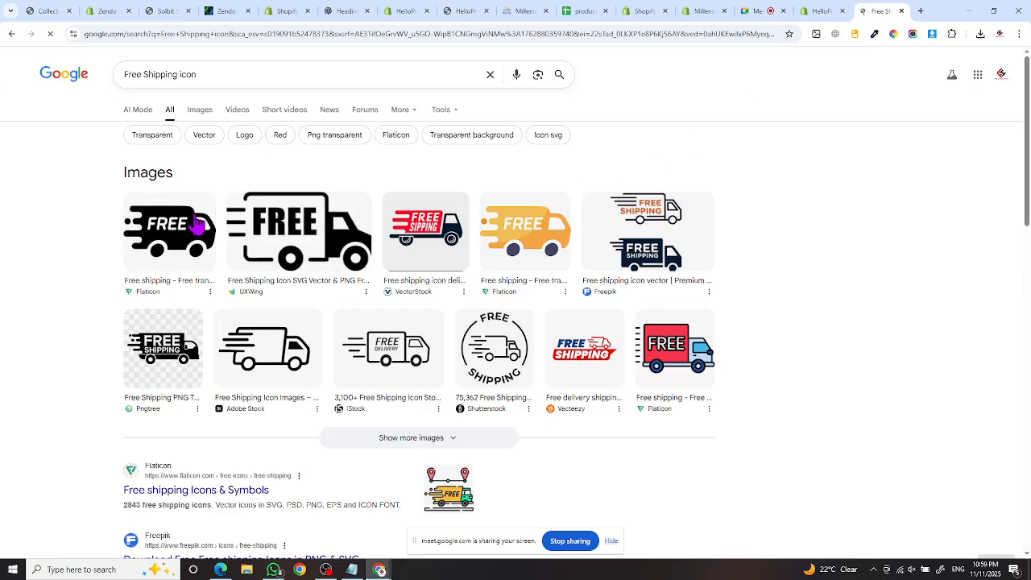
- Save the Flaticon free-shipping truck icon as download.png, then select '24/7 Support' on Millenia
left_click(197, 226)
right_click(693, 247)
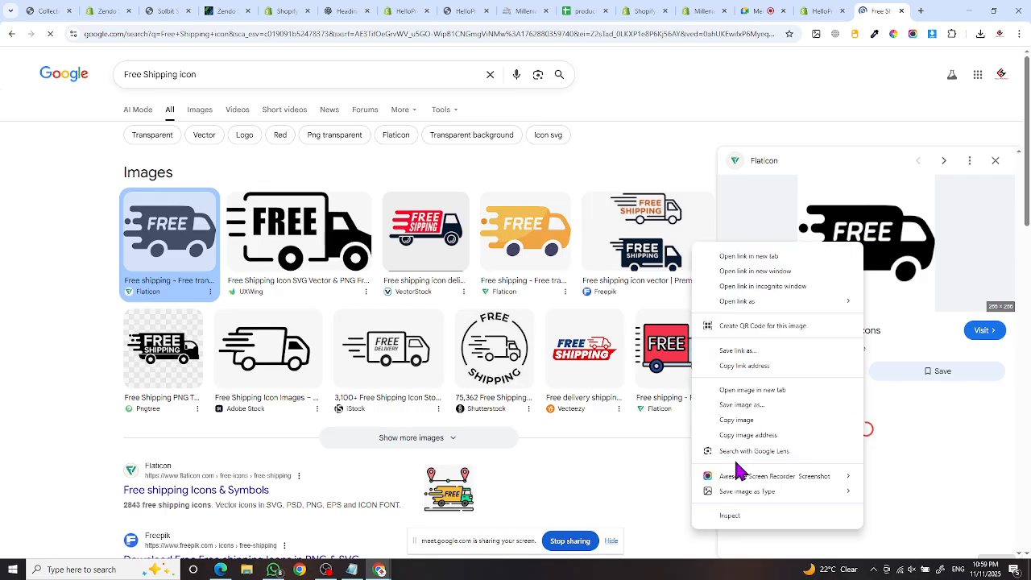
mouse_move(762, 493)
left_click(911, 506)
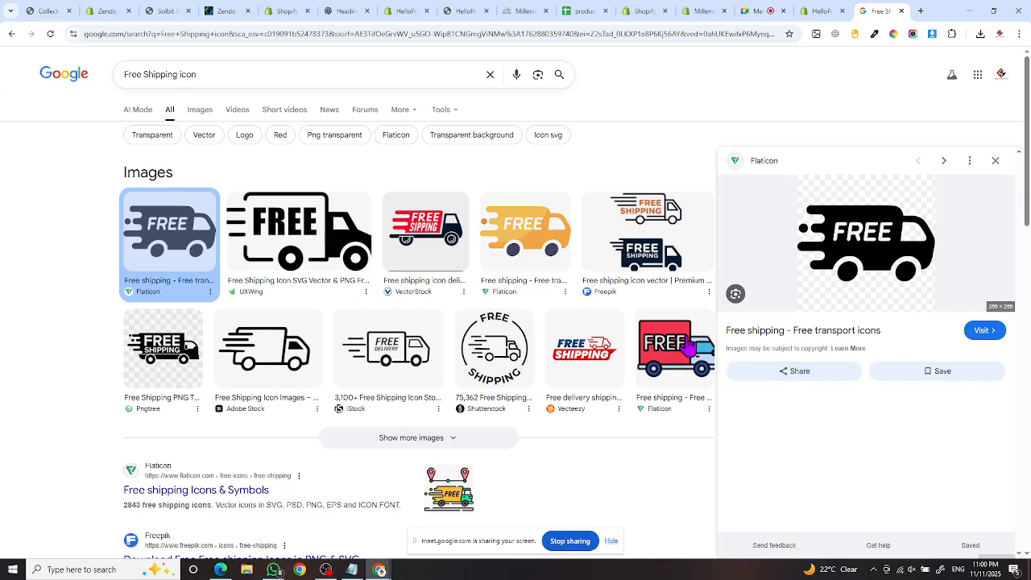
left_click(686, 339)
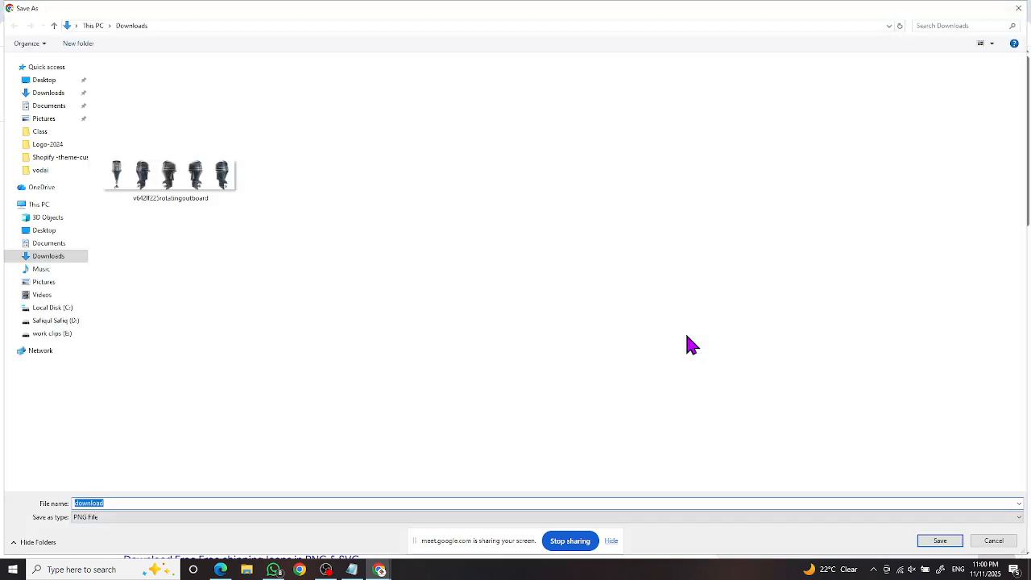
key("Return")
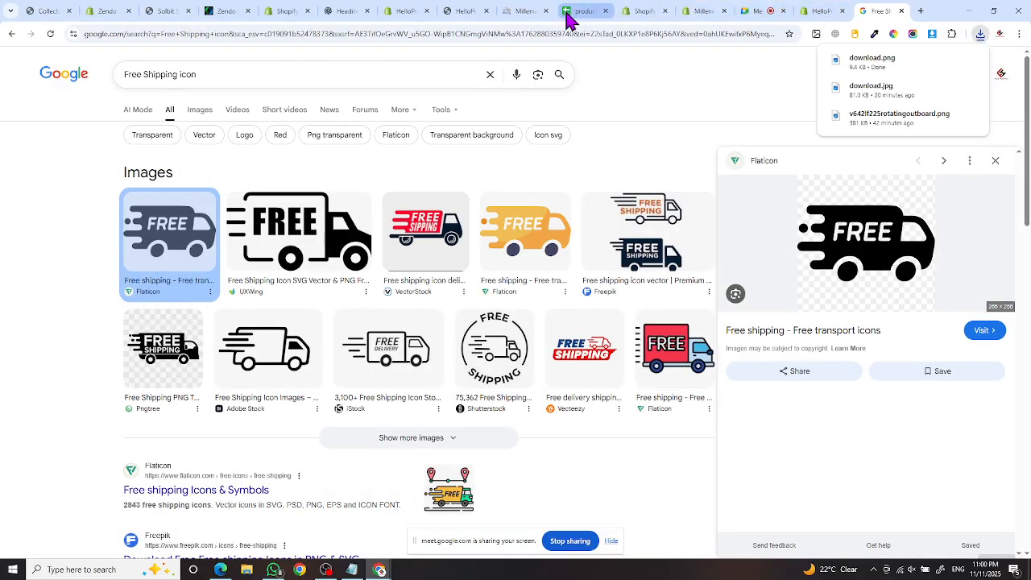
left_click(522, 16)
left_click_drag(512, 220, 449, 216)
key("ctrl+c")
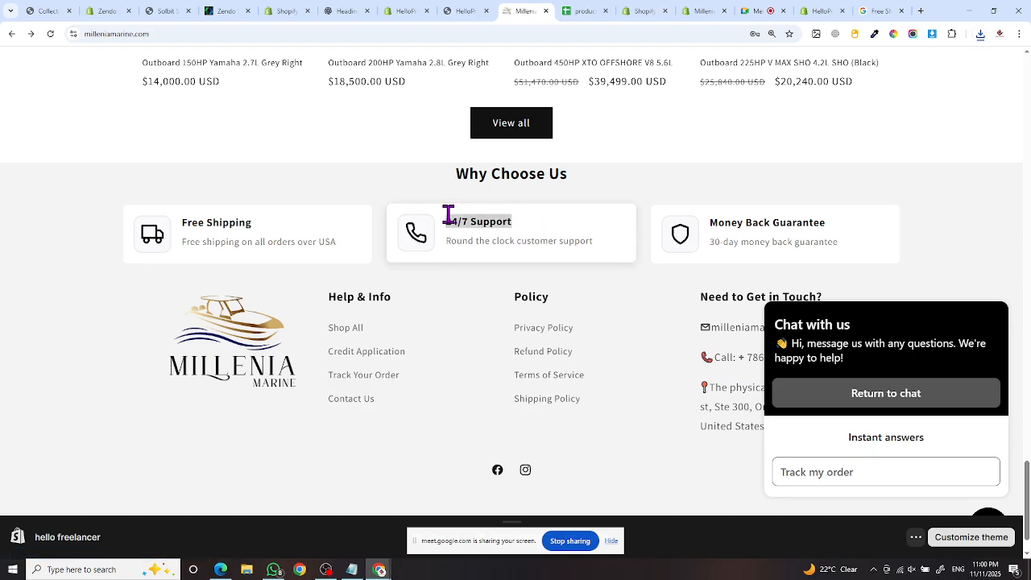
- Search for a 24/7 Support icon and save the Flaticon result as download (1).png
left_click(879, 11)
left_click_drag(173, 74, 124, 74)
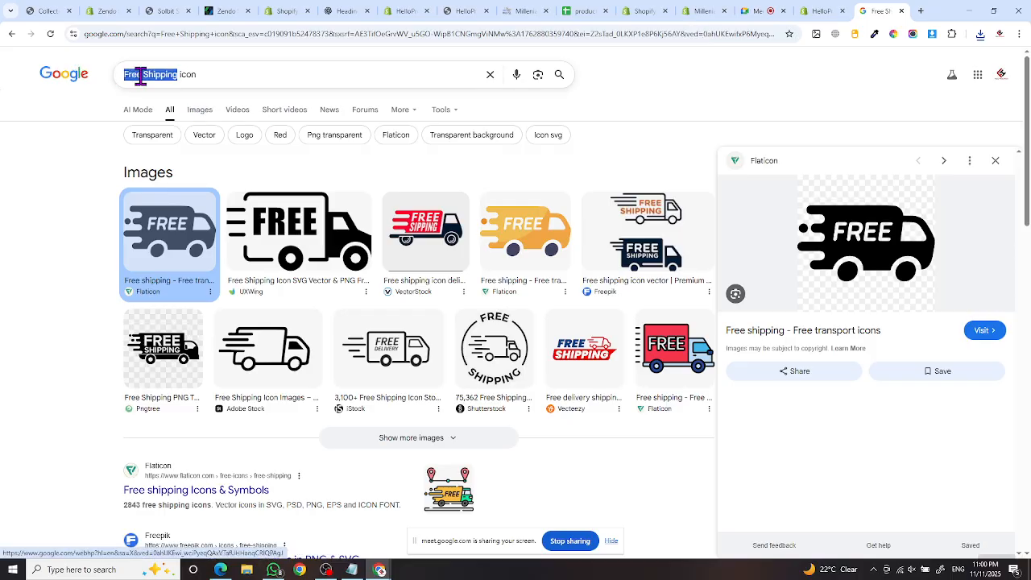
key("ctrl+v")
key("Return")
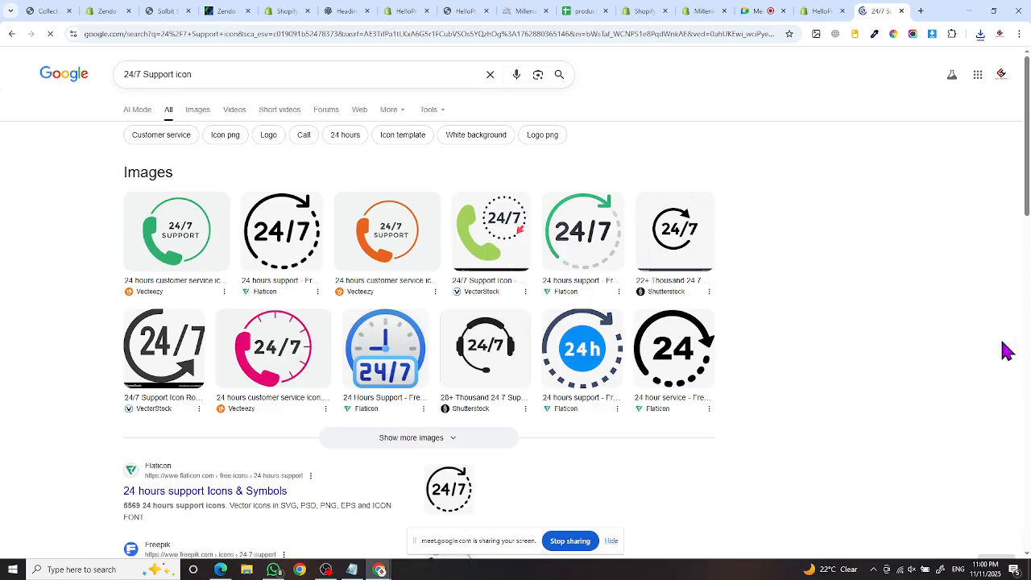
left_click(272, 238)
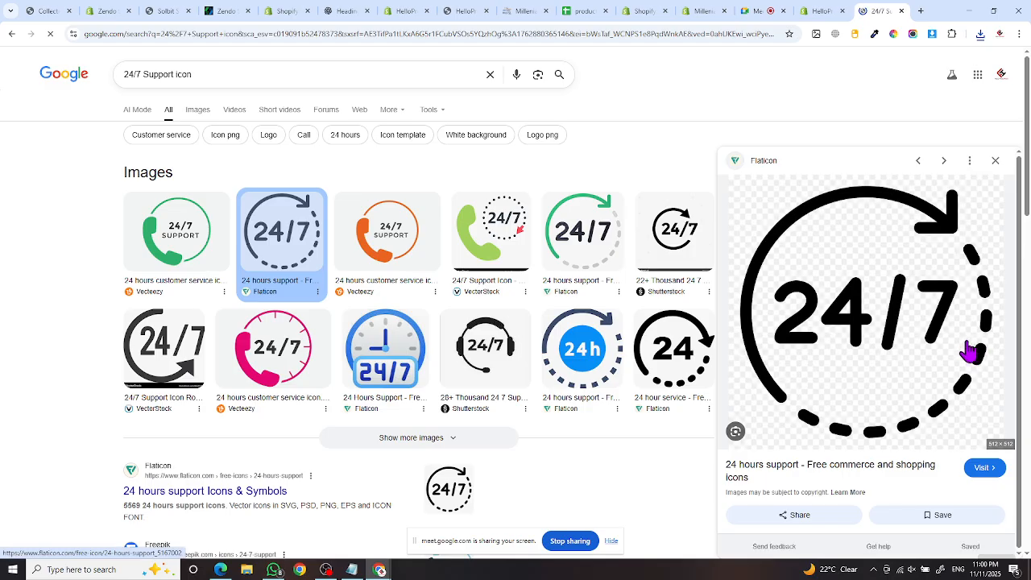
right_click(834, 276)
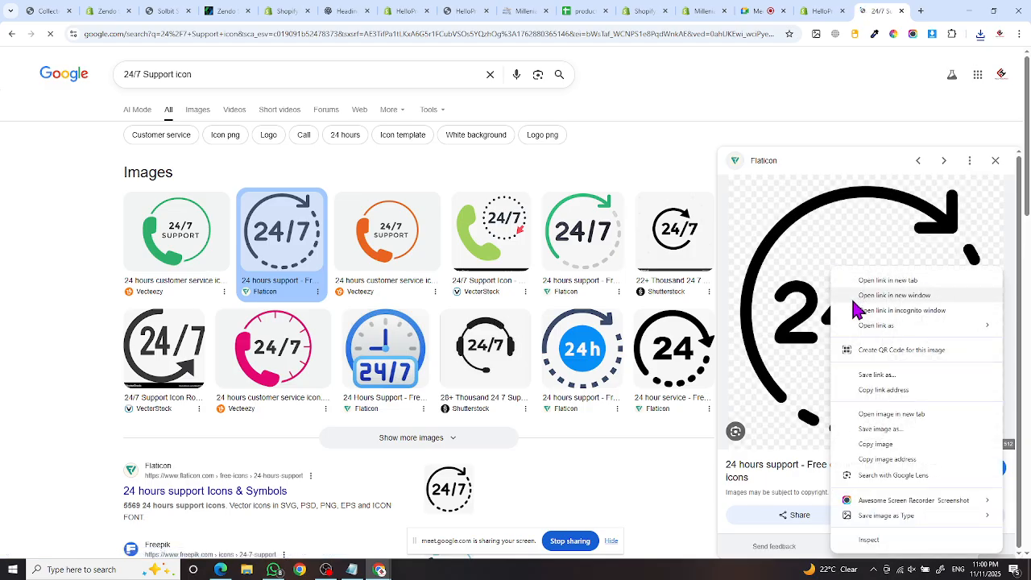
mouse_move(894, 524)
left_click(808, 507)
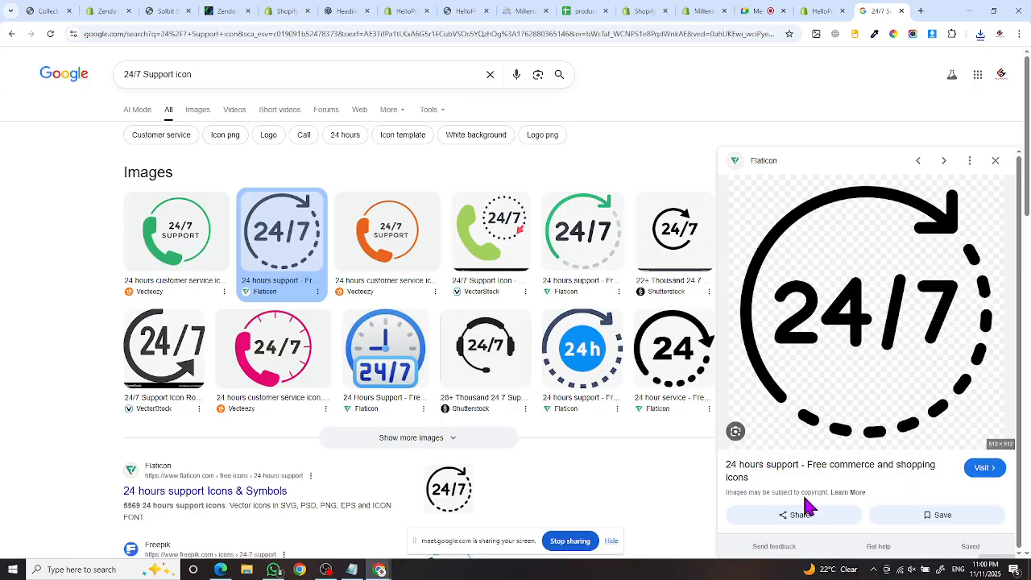
key("Return")
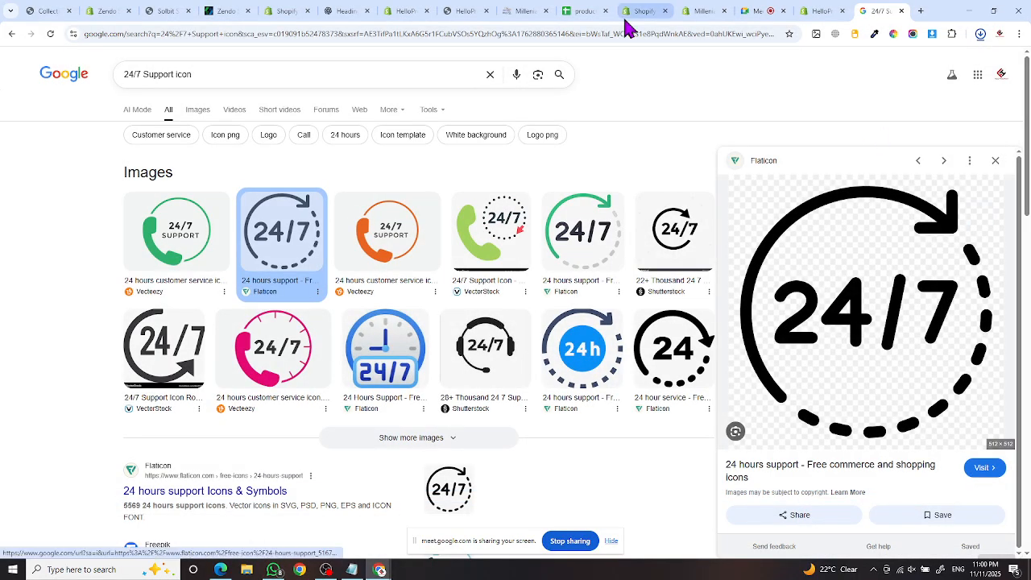
- Copy 'Money Back Guarantee' from the Millenia page into the Google search box
left_click(525, 14)
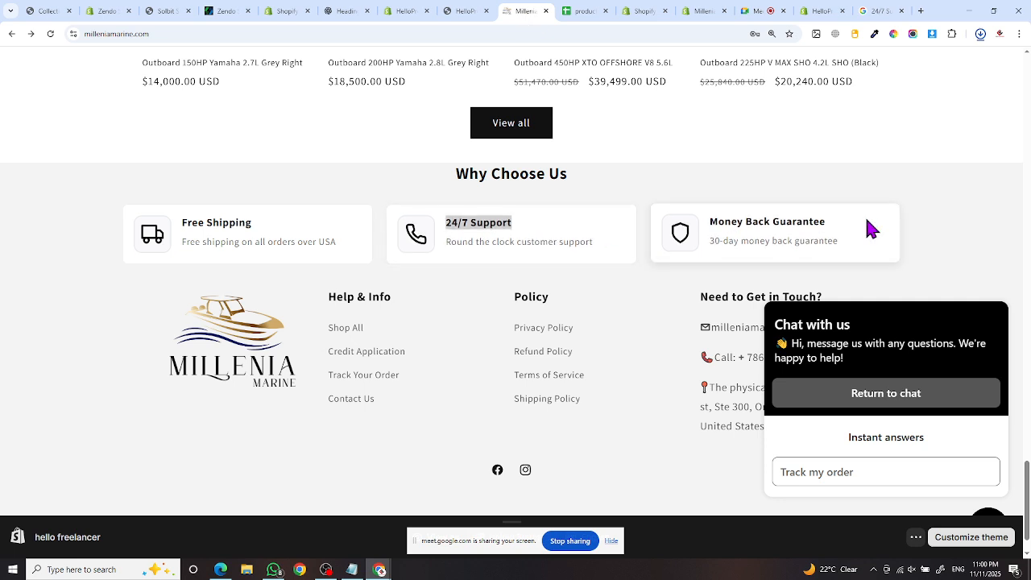
left_click_drag(871, 229, 707, 221)
key("ctrl+c")
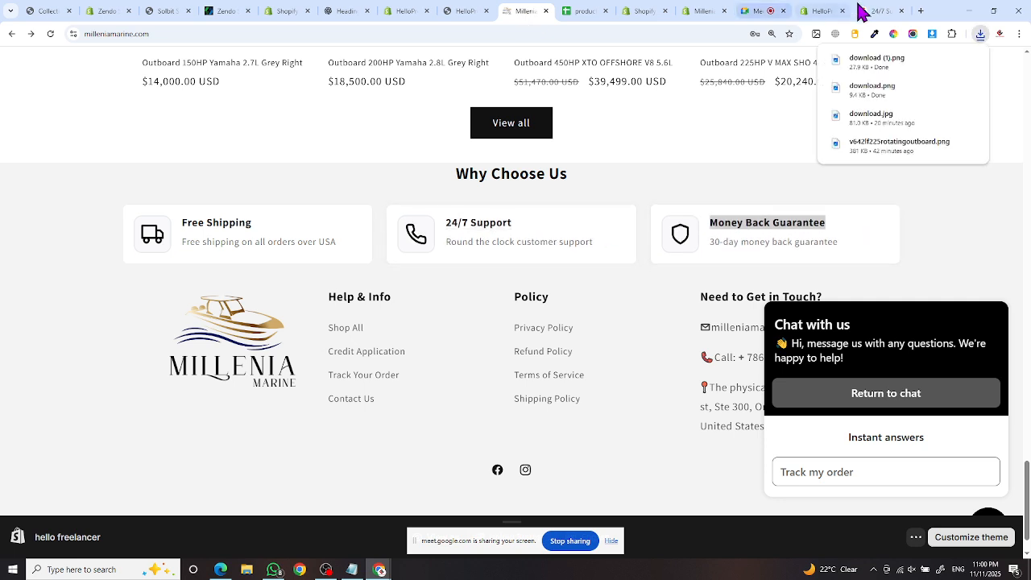
left_click(860, 11)
left_click(490, 74)
key("ctrl+v")
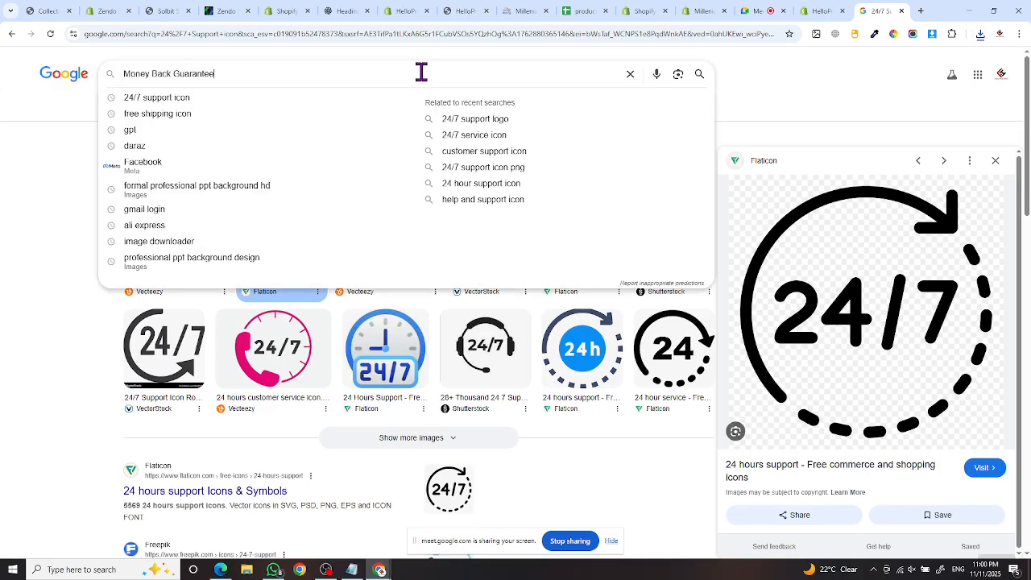
- Search Google Images for 'Money Back Guarantee icon'
key("Return")
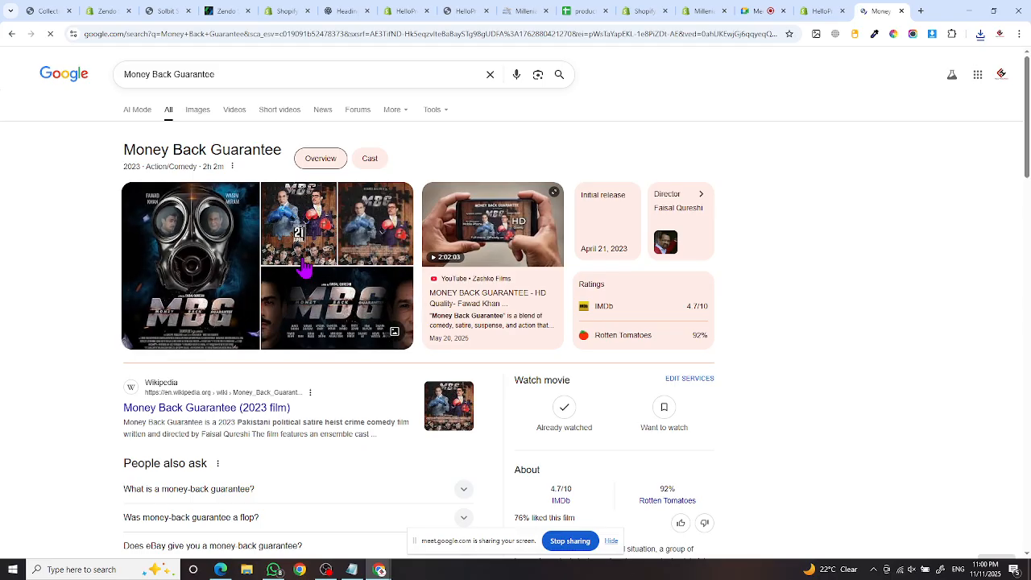
scroll(636, 298, "down", 3)
scroll(391, 293, "up", 3)
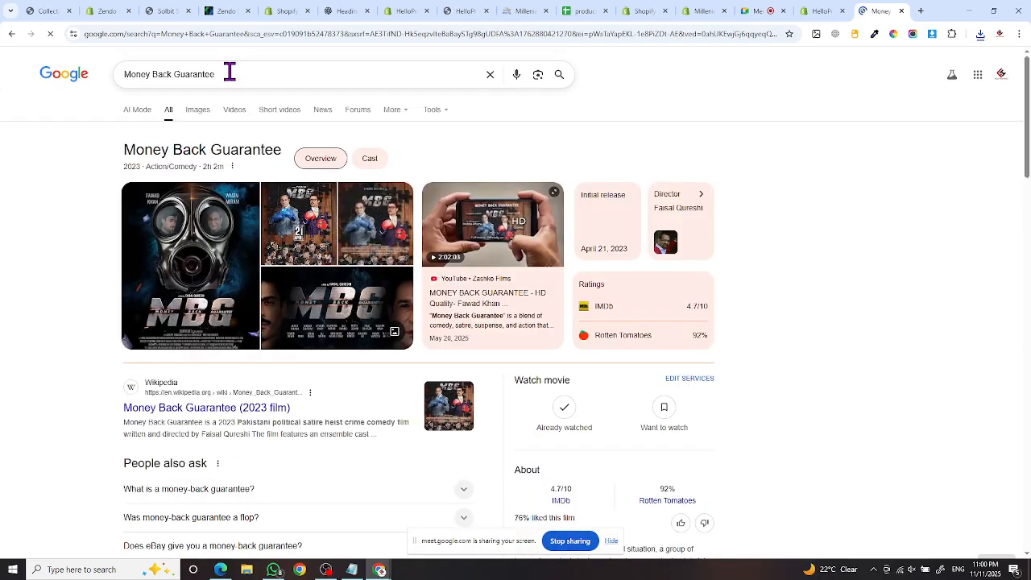
left_click(229, 73)
type("i")
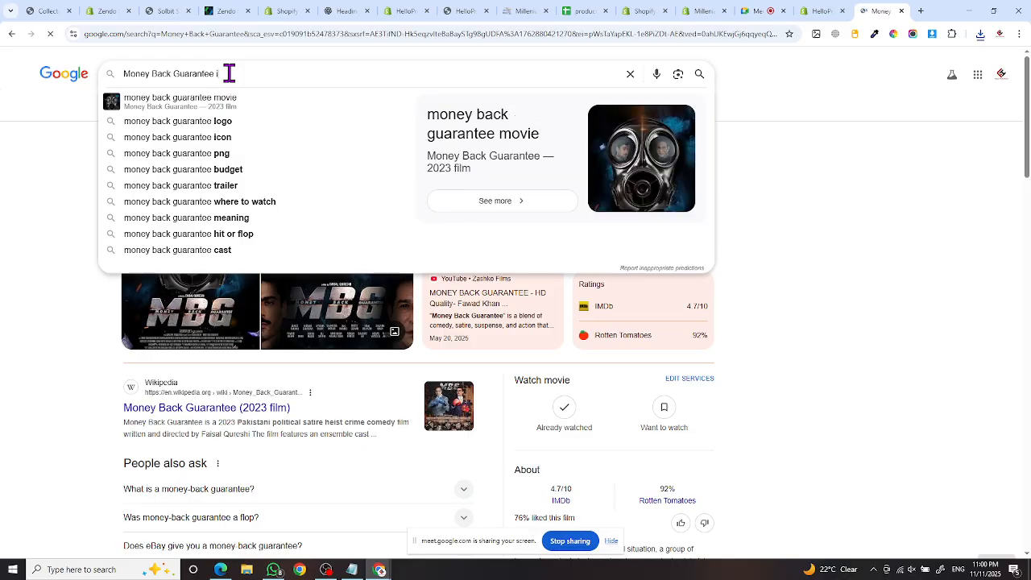
type("con")
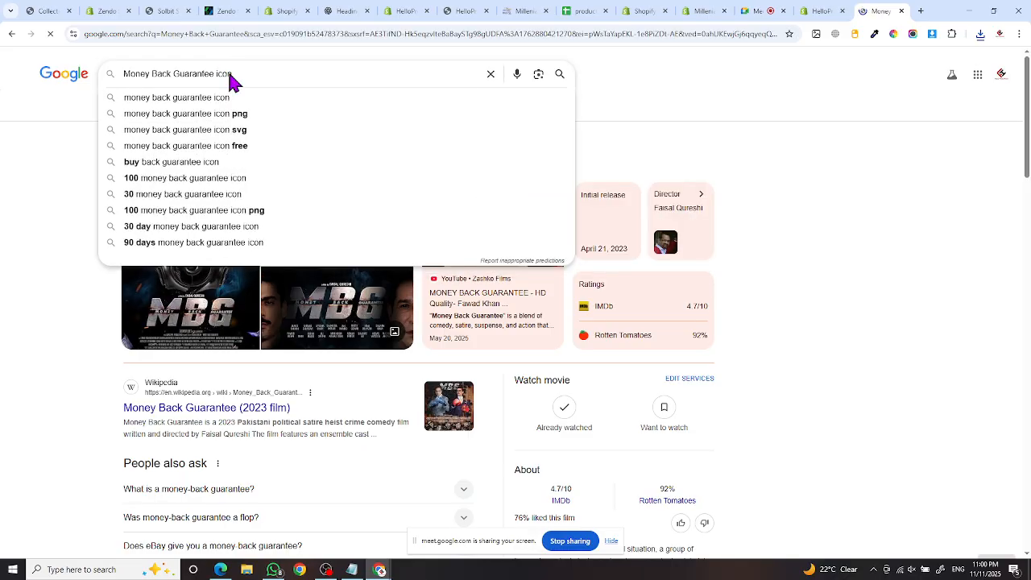
key("Return")
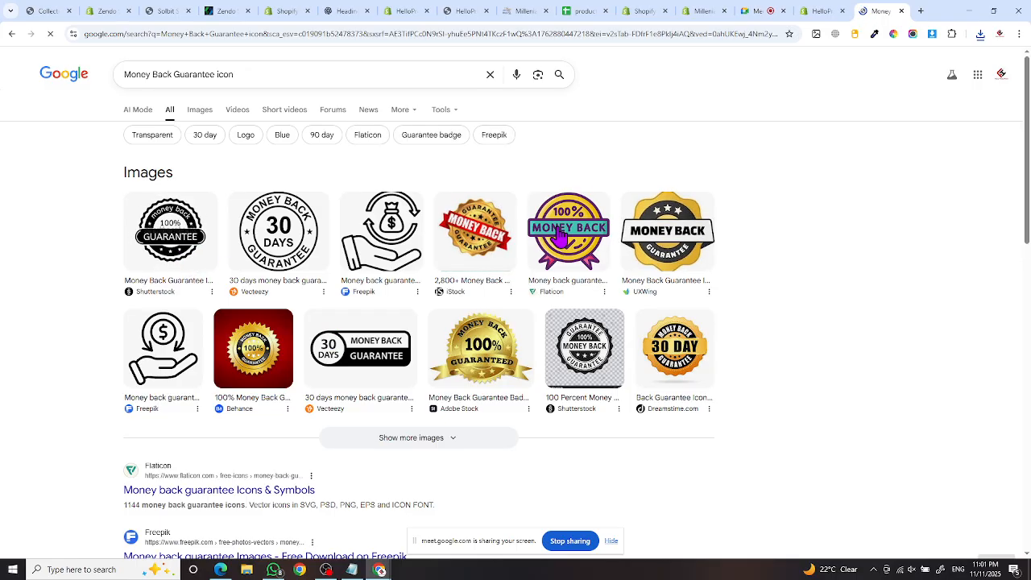
- Save the Shutterstock money back guarantee badge to Downloads as a PNG, then return to the theme editor
left_click(170, 232)
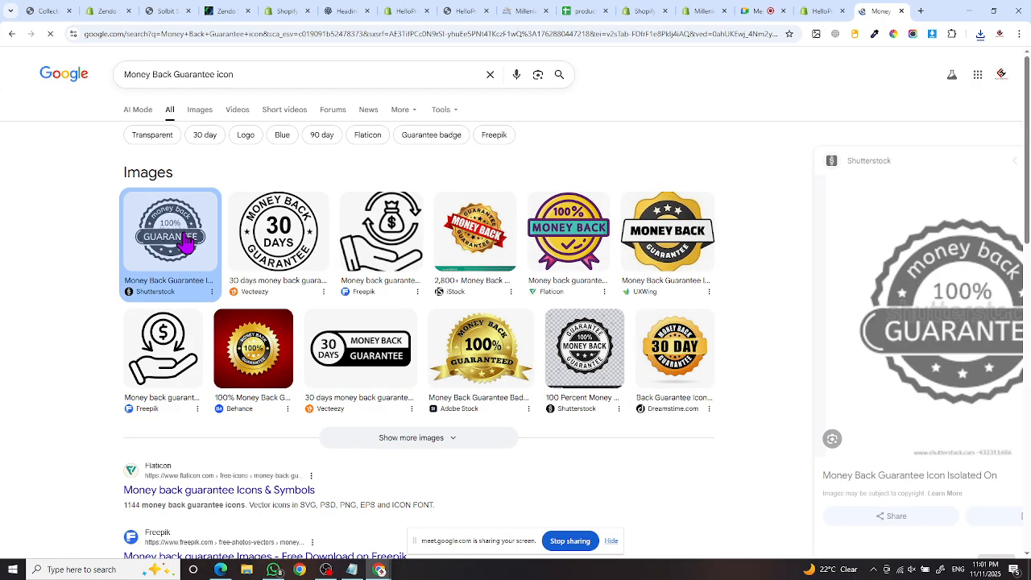
right_click(838, 244)
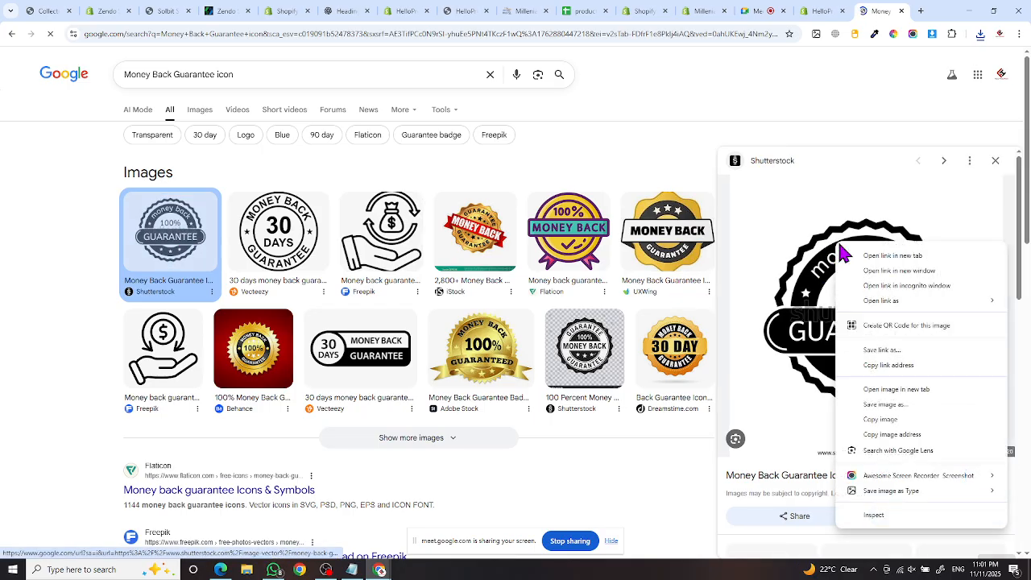
mouse_move(901, 501)
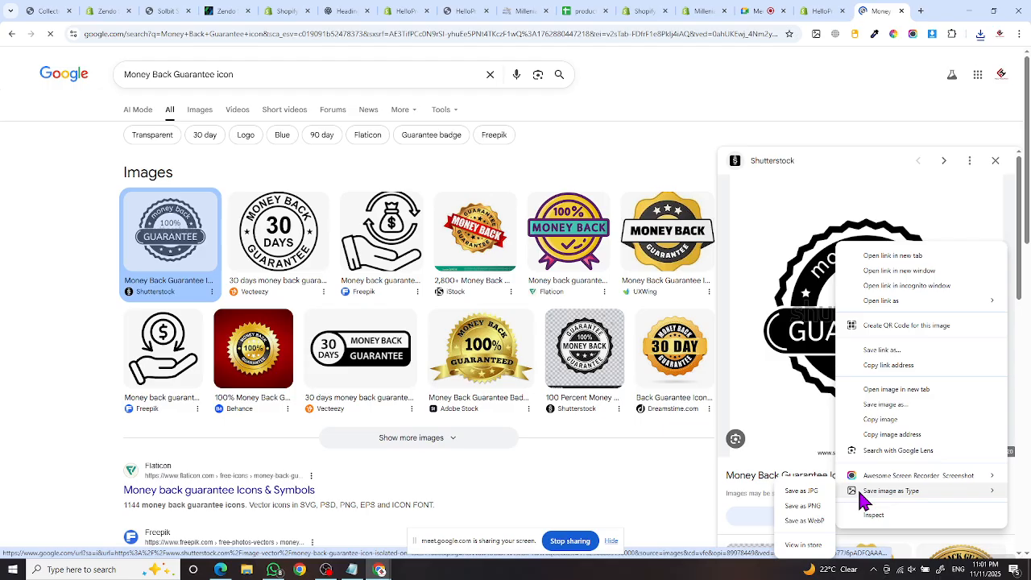
left_click(814, 512)
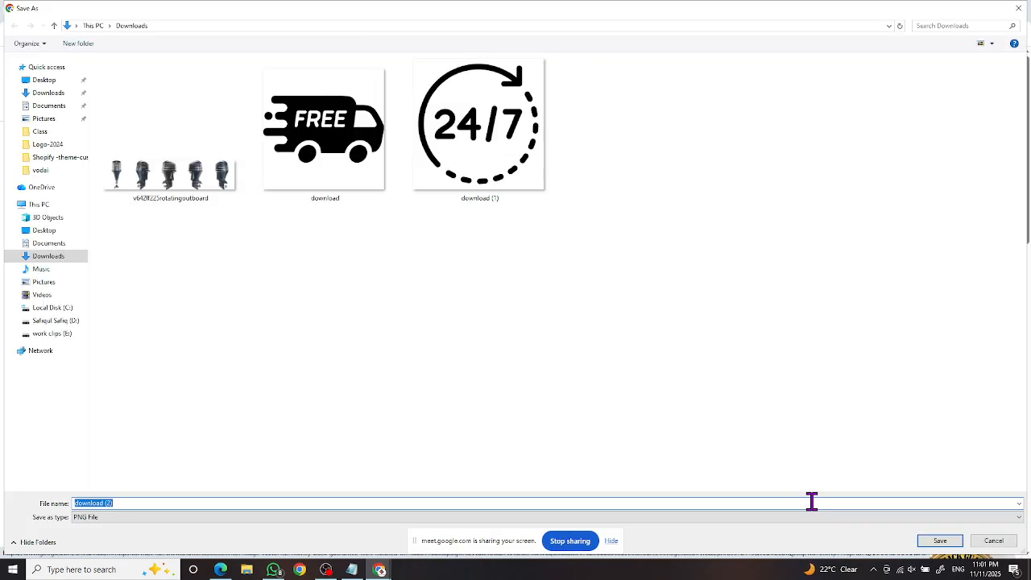
key("Return")
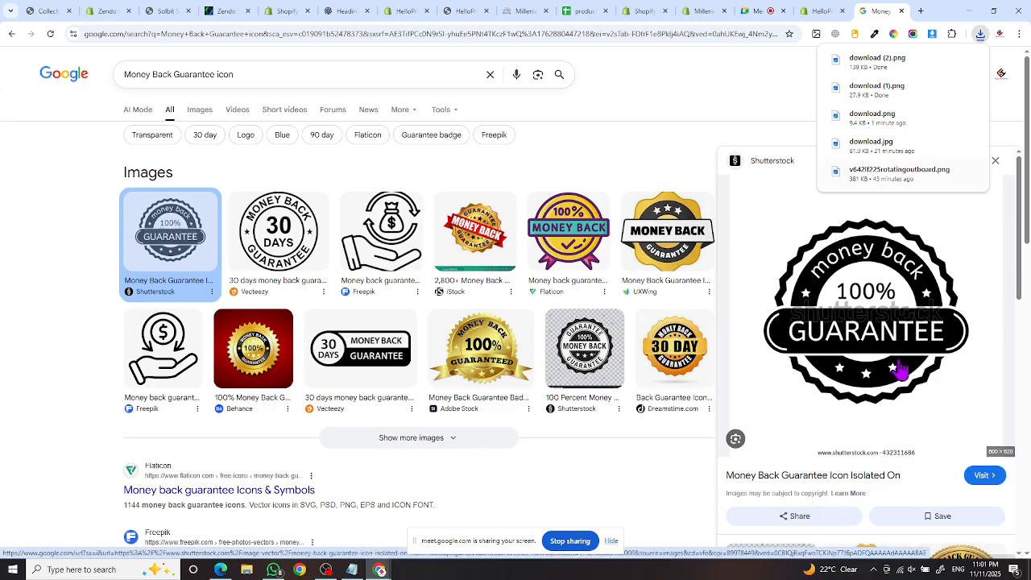
left_click(516, 13)
left_click(410, 12)
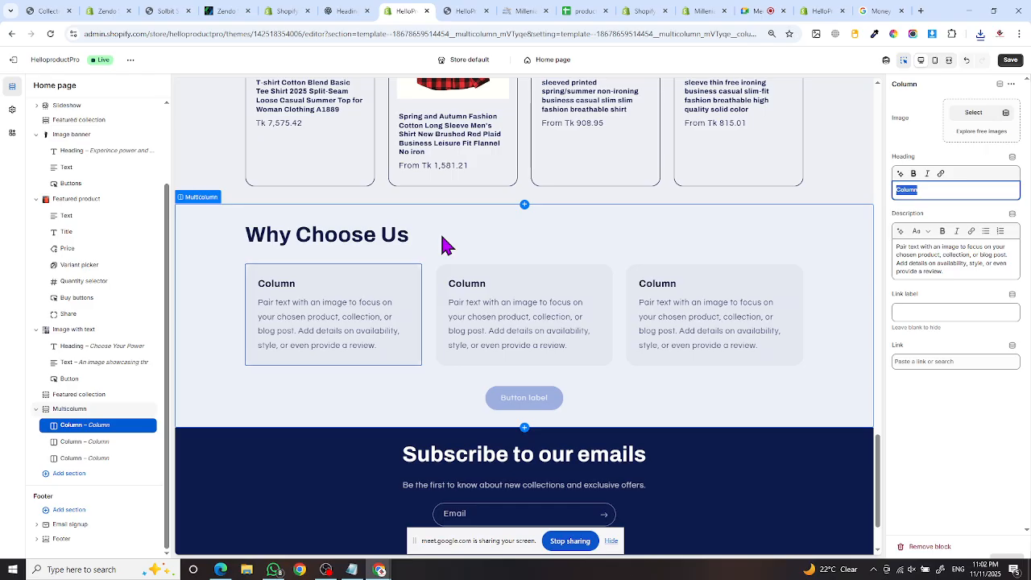
- Bring up the 'acess' notes file in Notepad
left_click(354, 572)
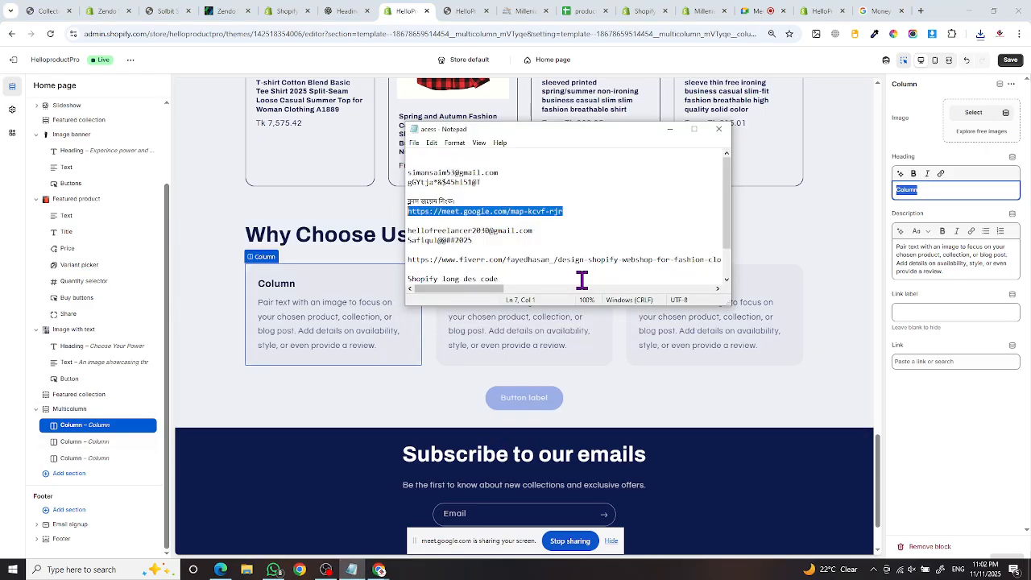
- Paste and send the Google Meet link in the WhatsApp chat, then go back to the theme editor
left_click(274, 569)
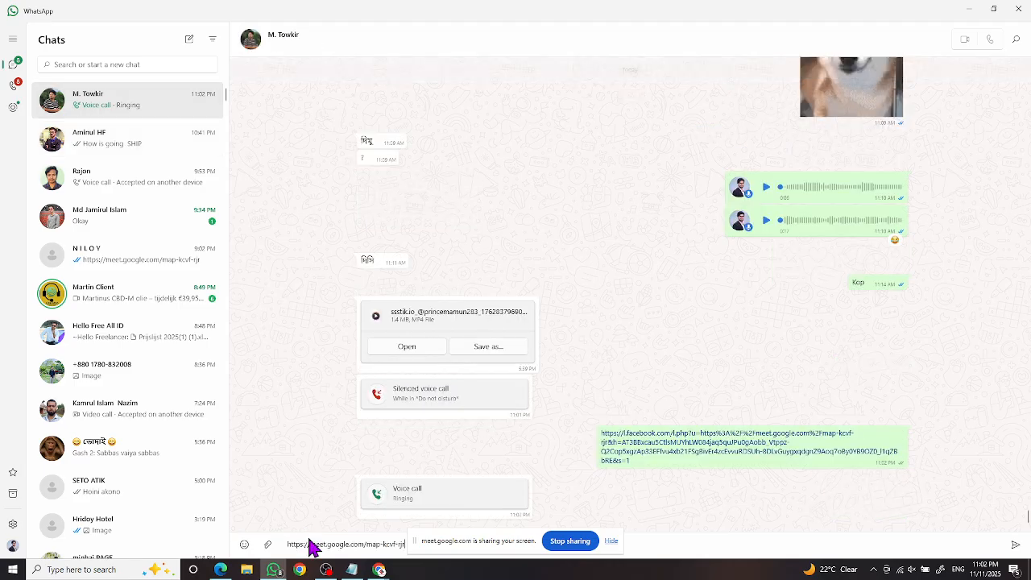
type("https://meet.google.com/map-kcvf-rjr")
key("Return")
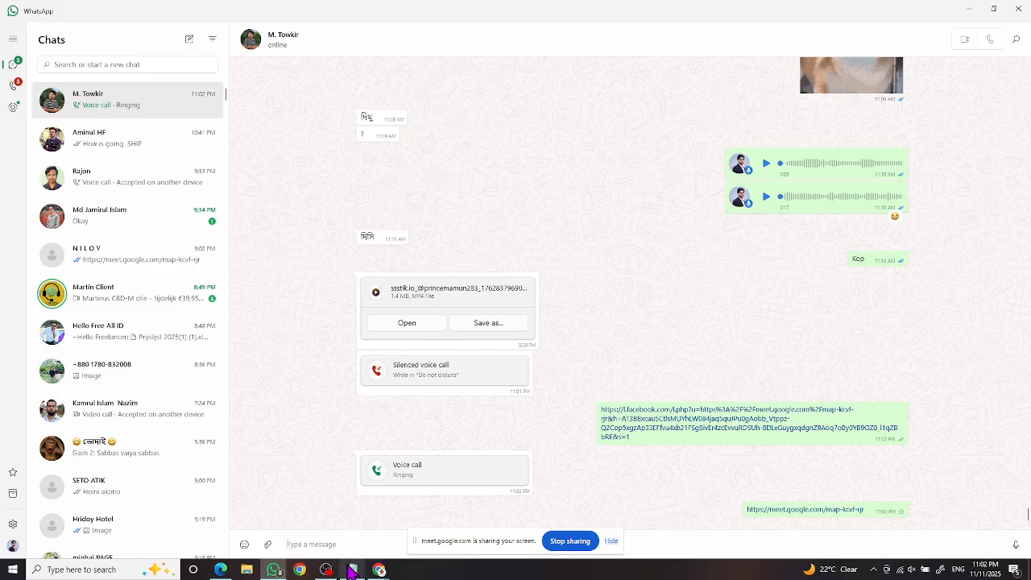
mouse_move(382, 569)
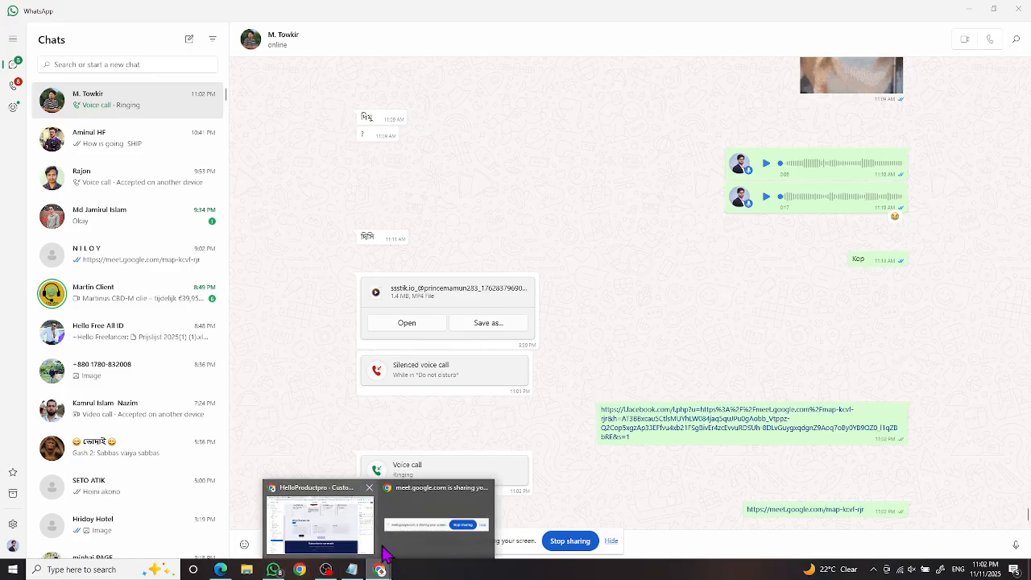
left_click(343, 516)
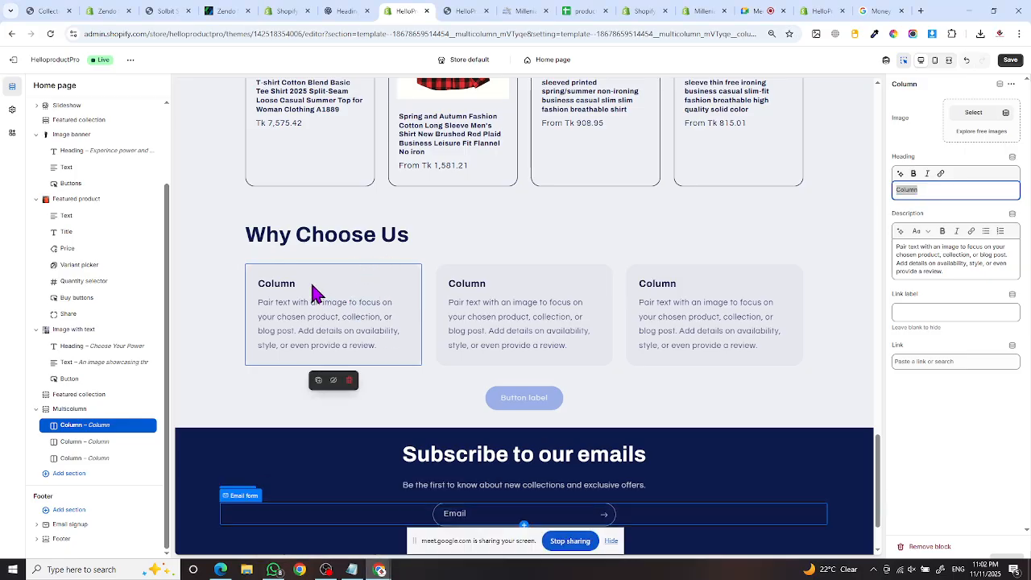
- Upload download, download (1) and download (2) as column images and pick the FREE truck icon
left_click(964, 118)
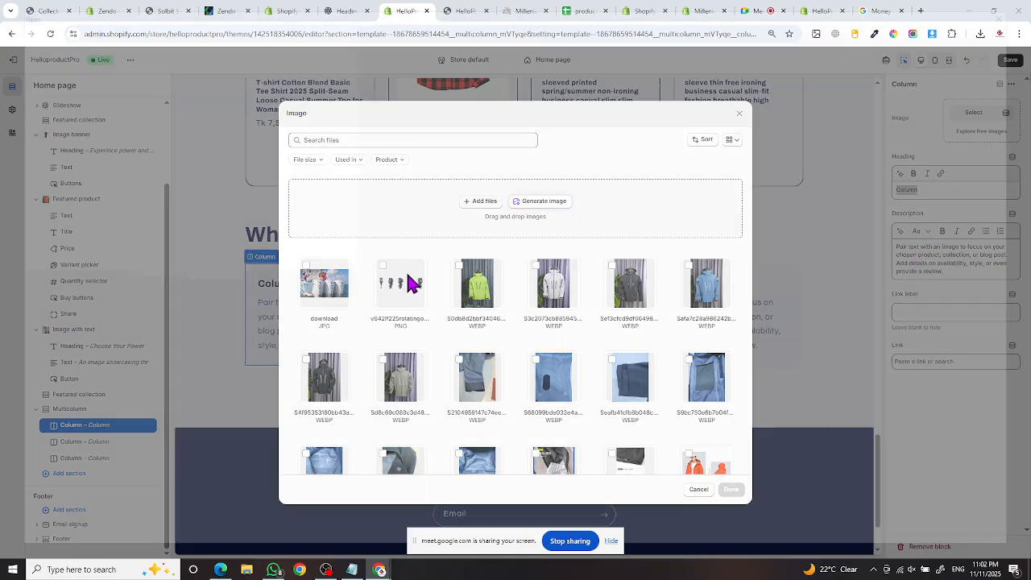
left_click(507, 233)
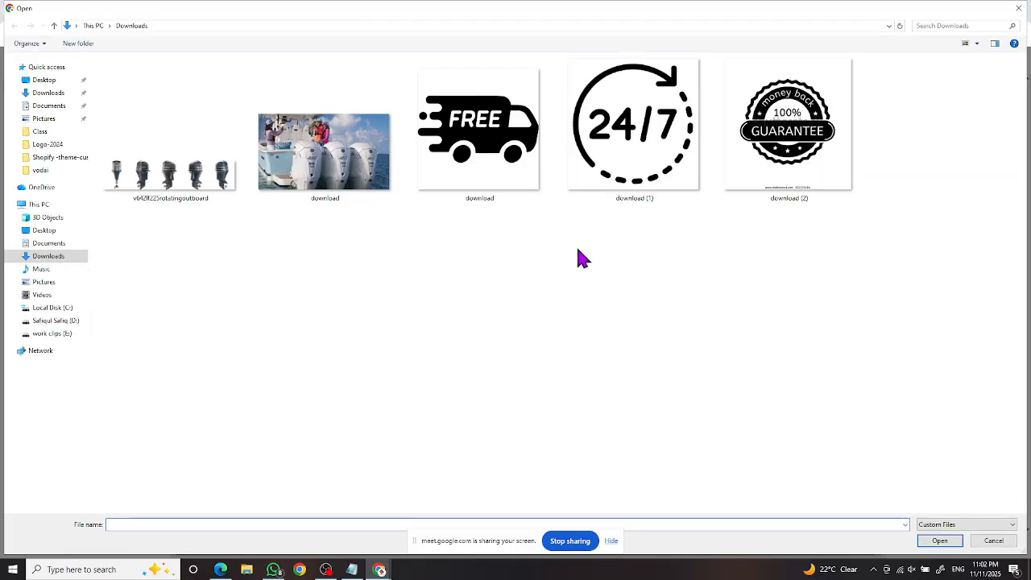
left_click_drag(856, 248, 428, 115)
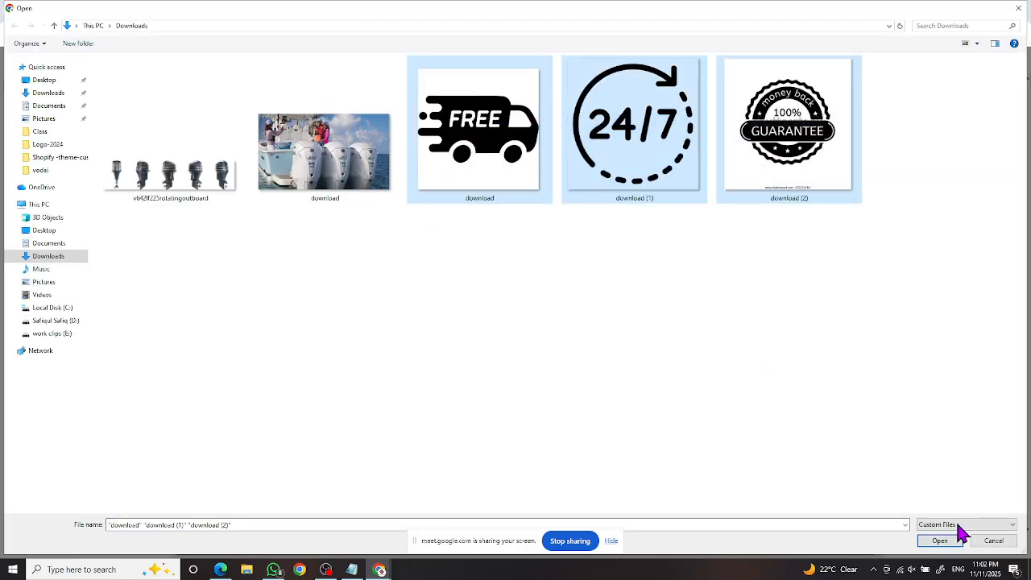
left_click(941, 542)
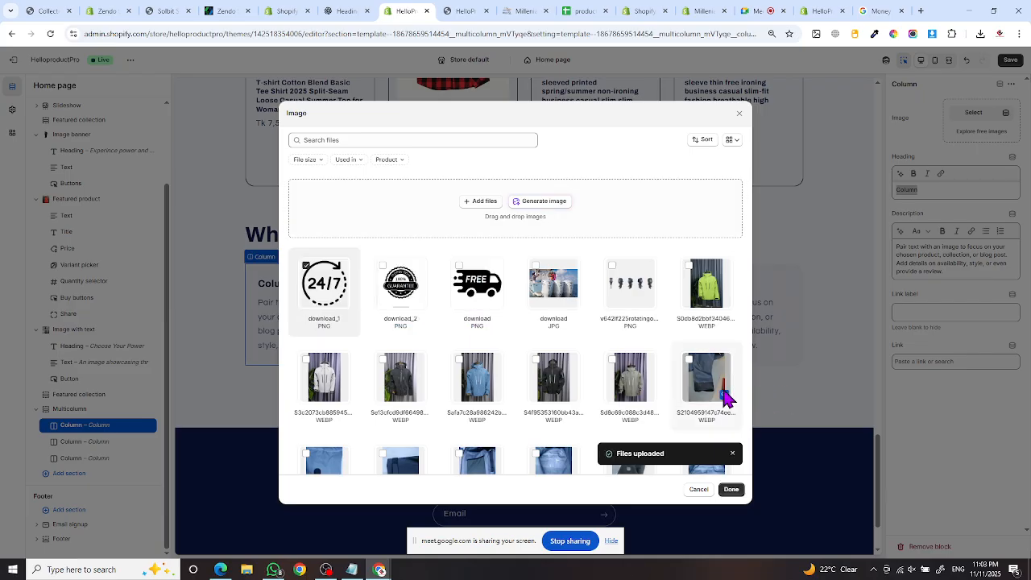
left_click(477, 288)
- Apply the FREE truck icon to the first column and start editing its heading
left_click(731, 490)
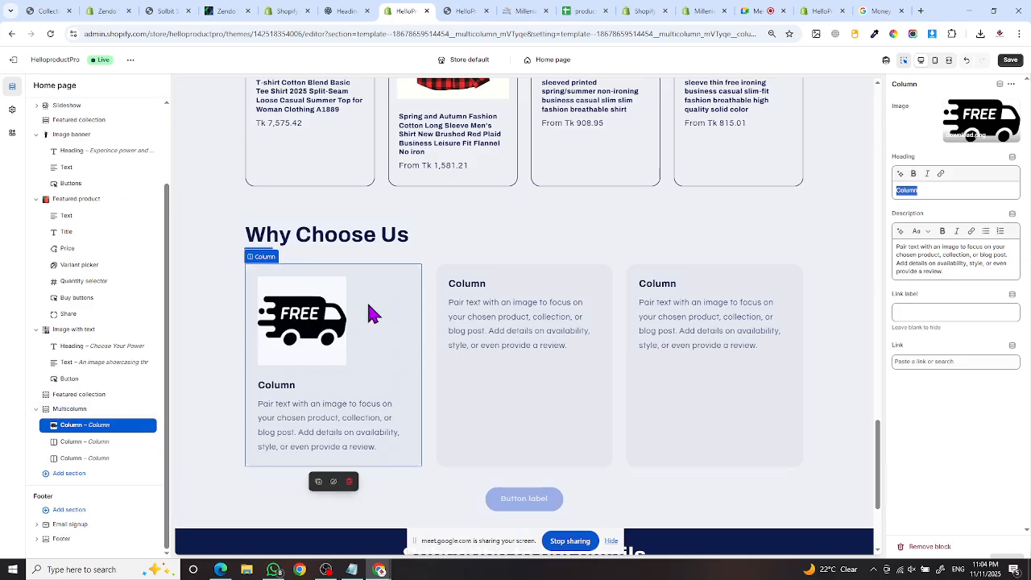
left_click(955, 190)
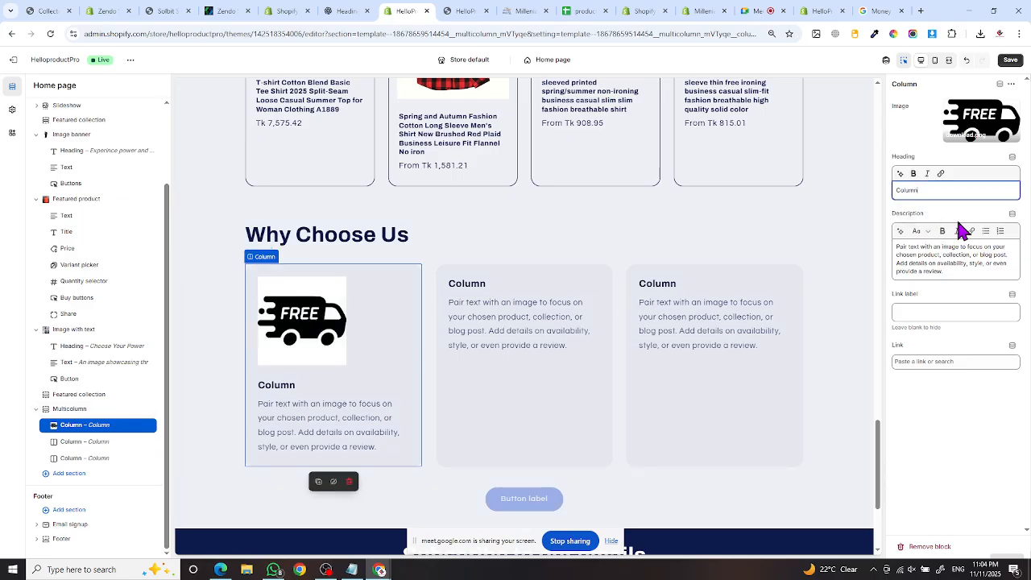
- Replace the first column's 'Column' heading with 'Free Shipping'
left_click(522, 11)
left_click_drag(272, 226, 173, 225)
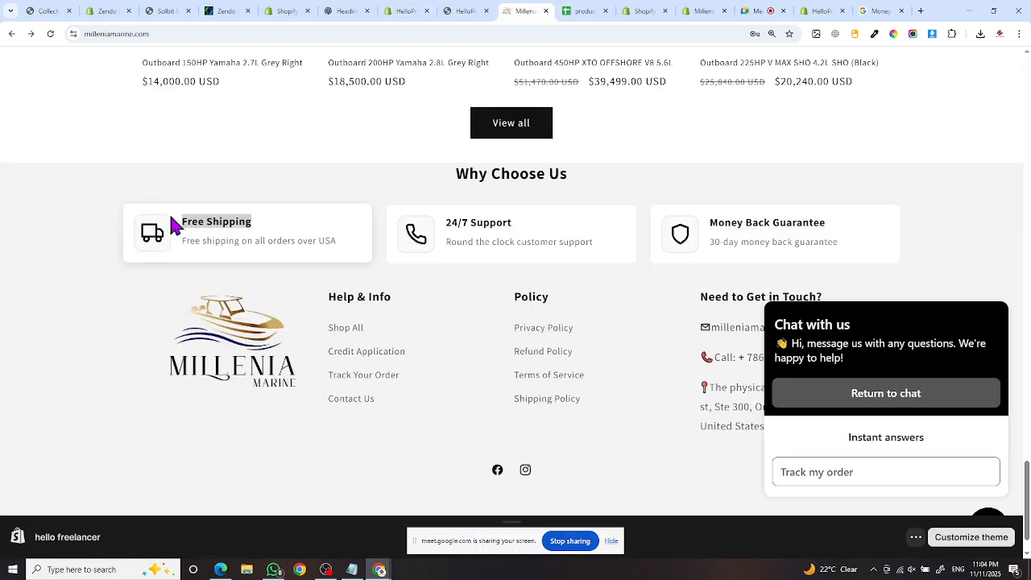
left_click(468, 13)
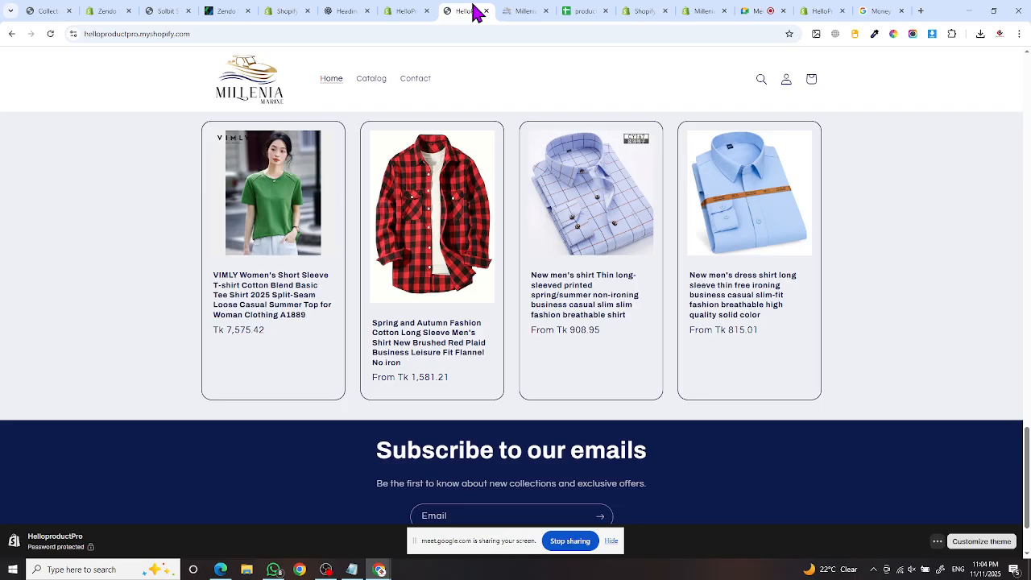
left_click(408, 13)
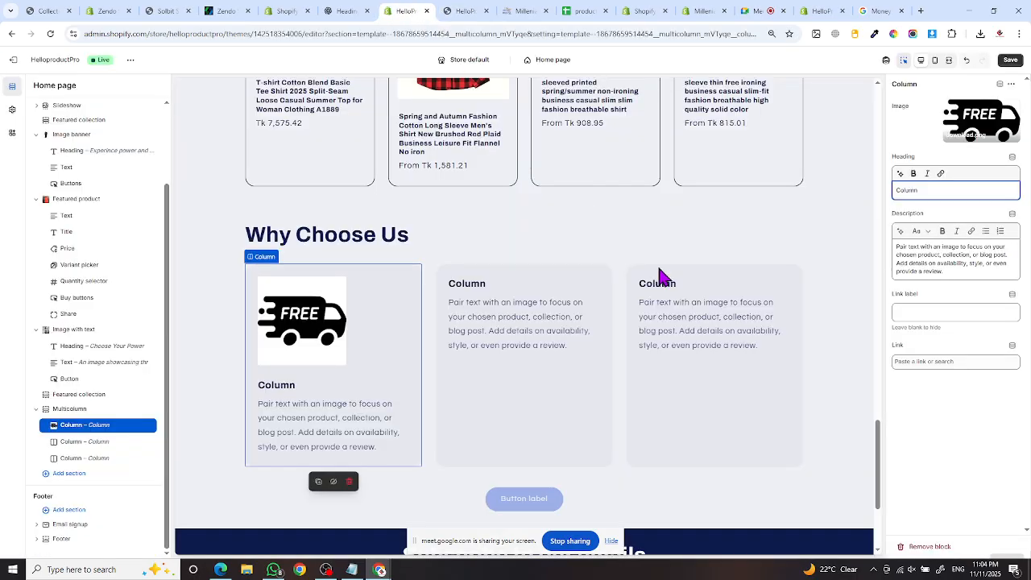
double_click(925, 190)
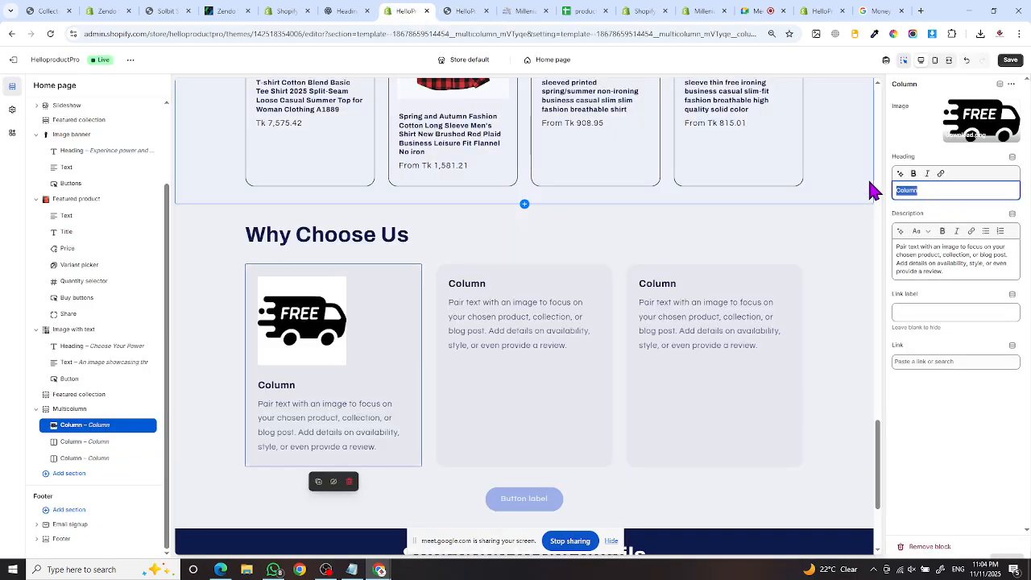
type("Free Shipping")
- Paste 'Free shipping on all orders over USA' from Millenia Marine as the first column's description
left_click(521, 13)
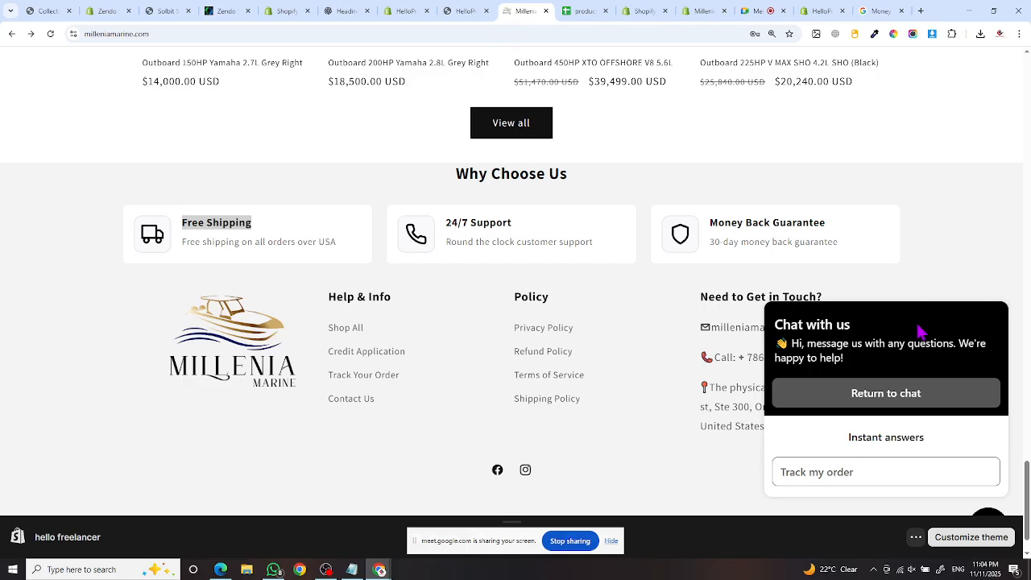
left_click_drag(337, 238, 184, 254)
key("ctrl+c")
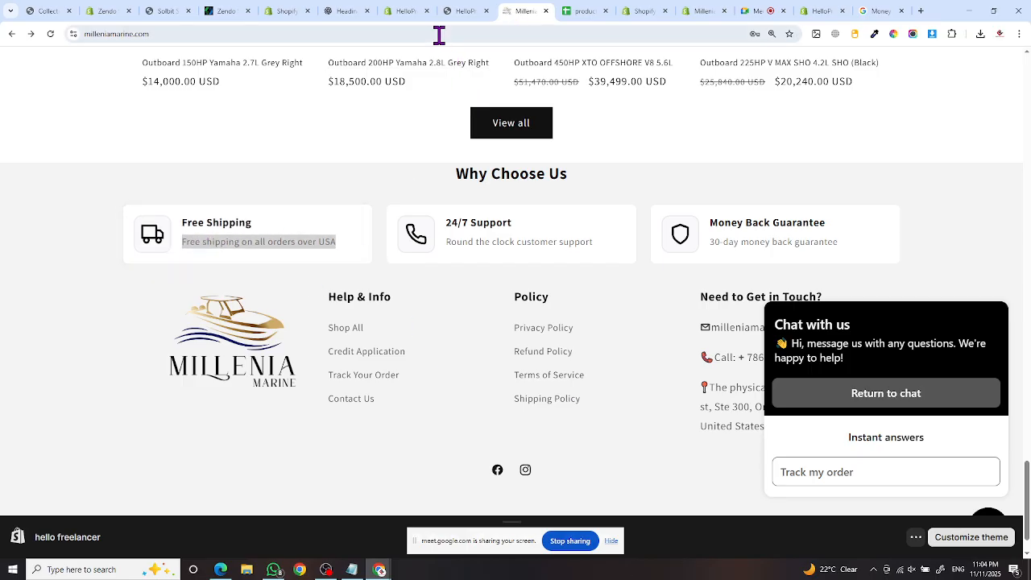
left_click(403, 12)
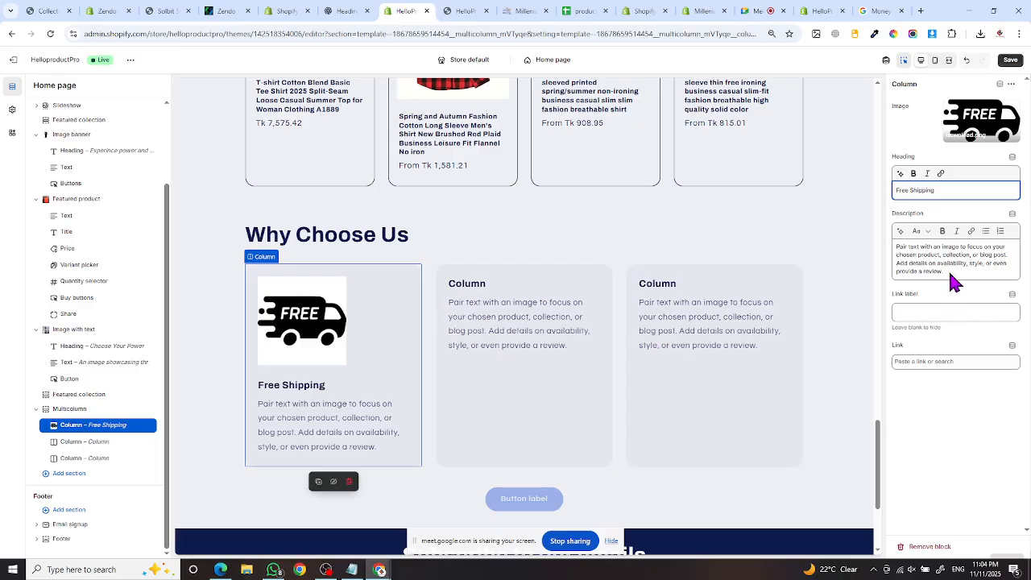
left_click_drag(950, 272, 872, 244)
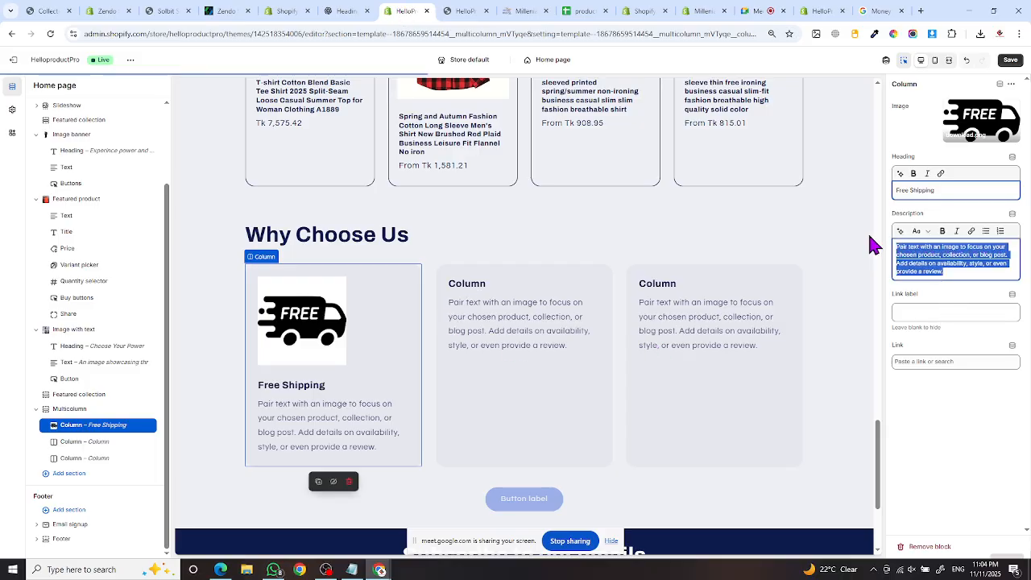
key("ctrl+v")
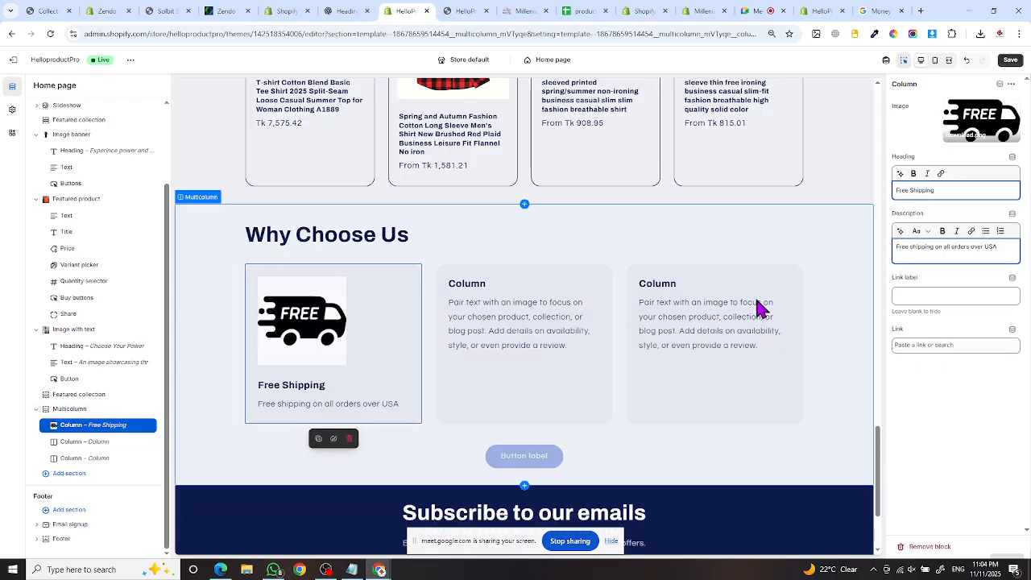
left_click(453, 420)
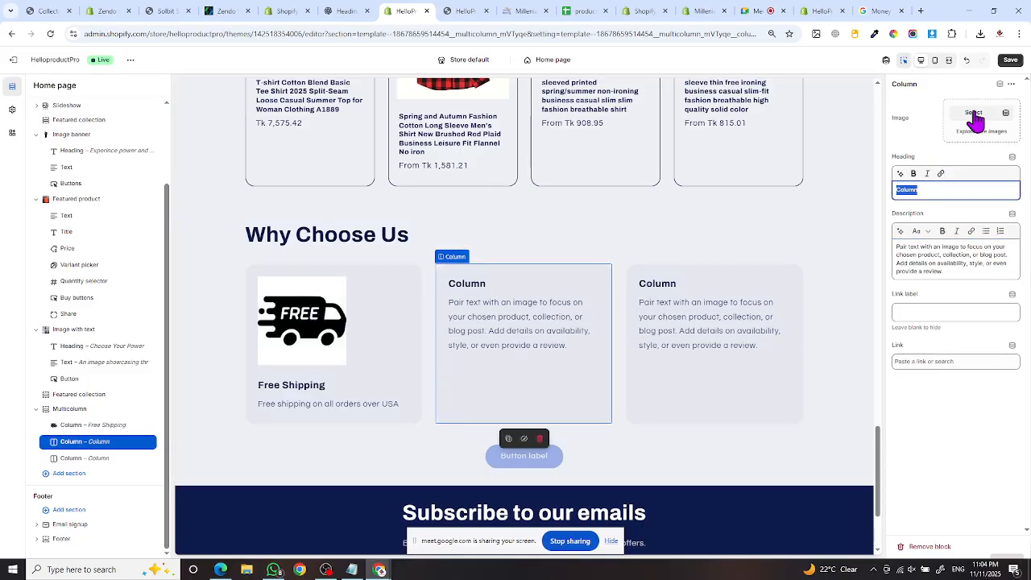
- Set the middle column's image to the 24/7 icon
left_click(974, 114)
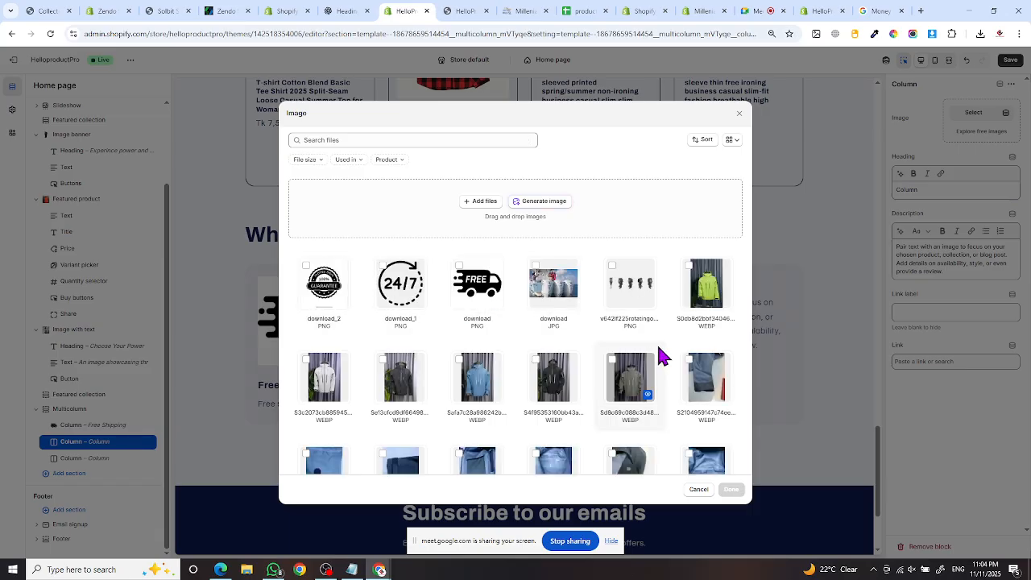
left_click(415, 297)
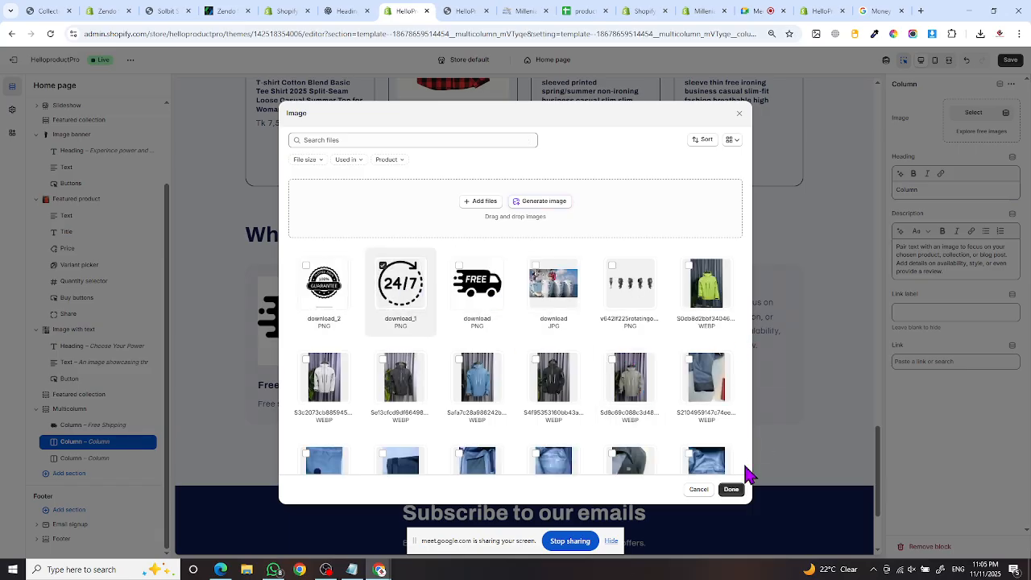
left_click(732, 489)
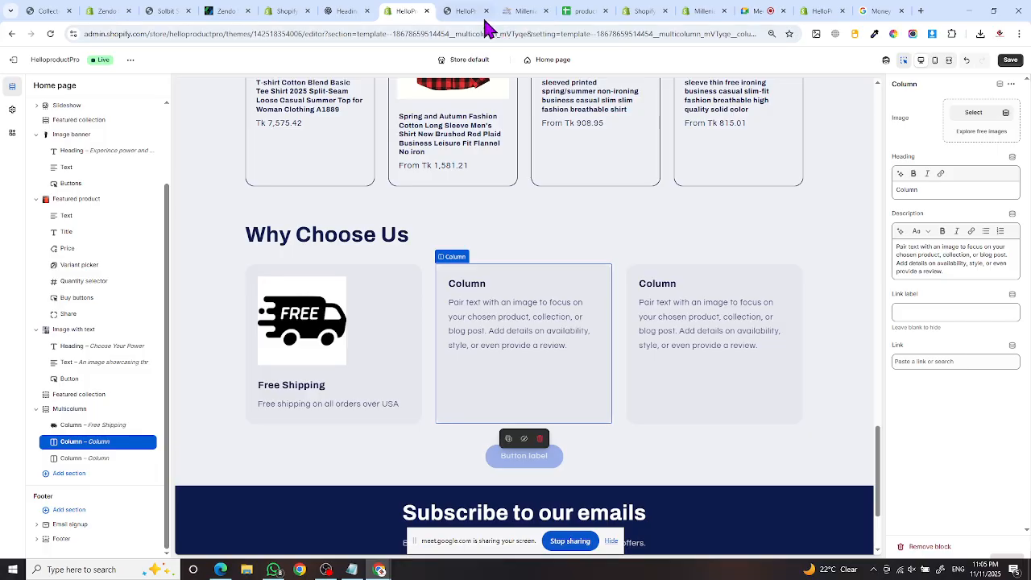
- Copy the 24/7 texts from Millenia Marine and paste '24/7 Support' as the middle column's heading
left_click(519, 12)
left_click_drag(515, 222, 451, 218)
key("super+c")
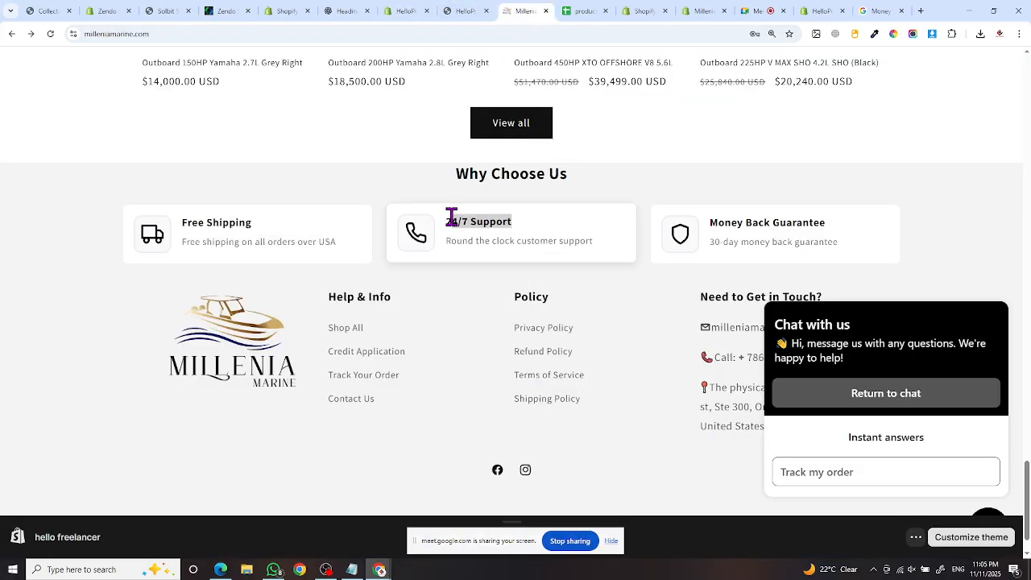
left_click_drag(612, 253, 443, 255)
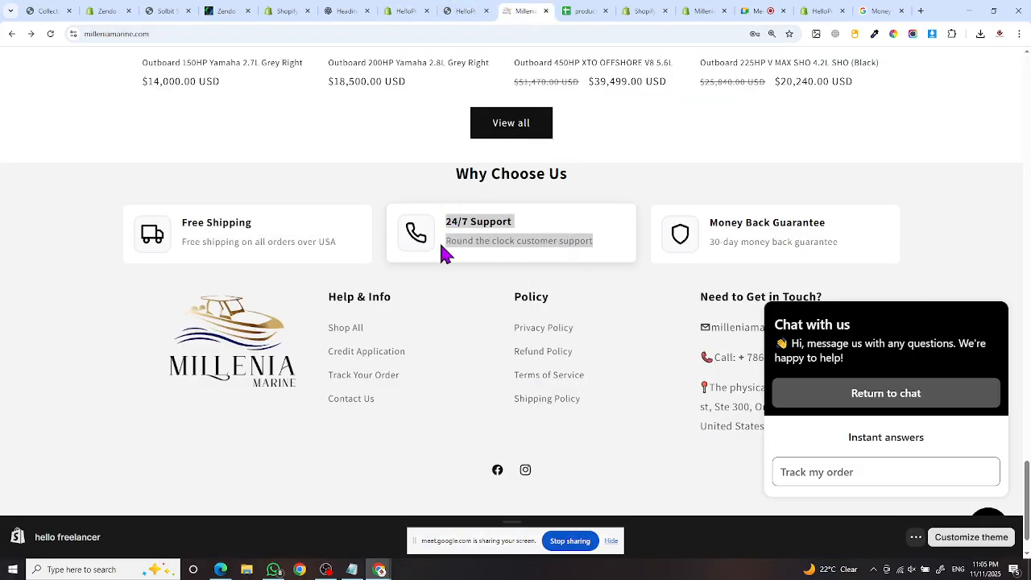
left_click(395, 11)
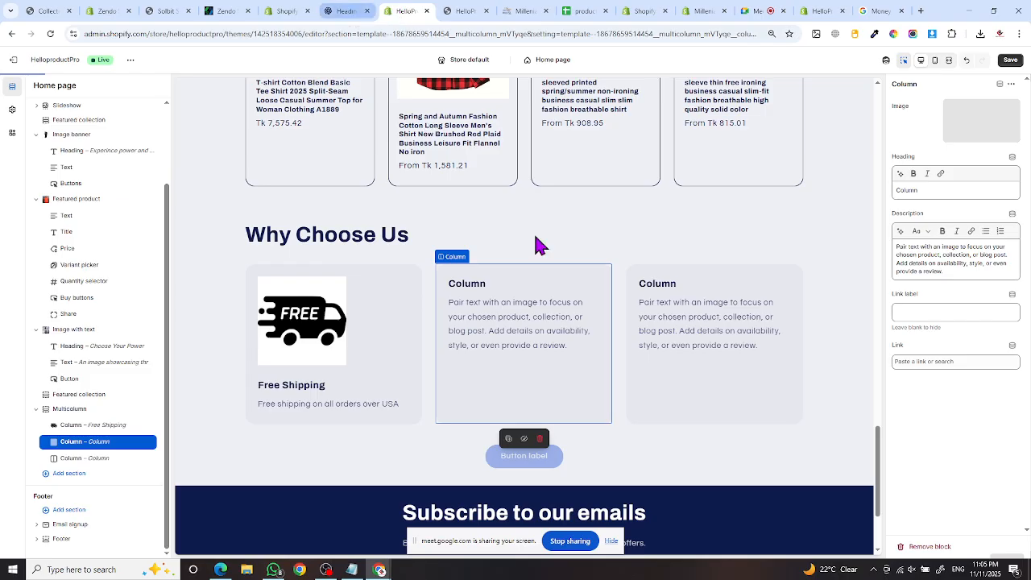
double_click(924, 191)
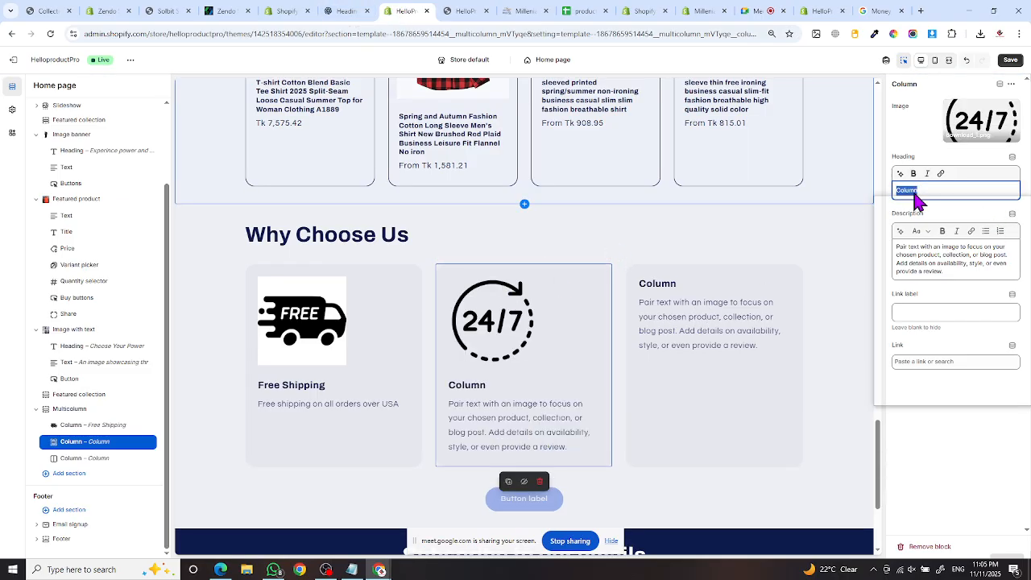
key("super+v")
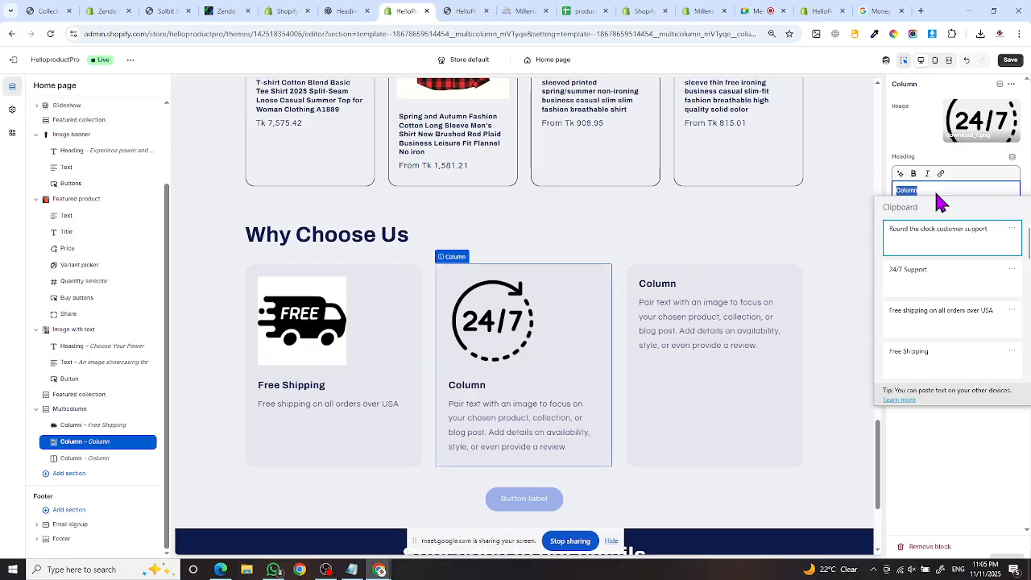
left_click(918, 272)
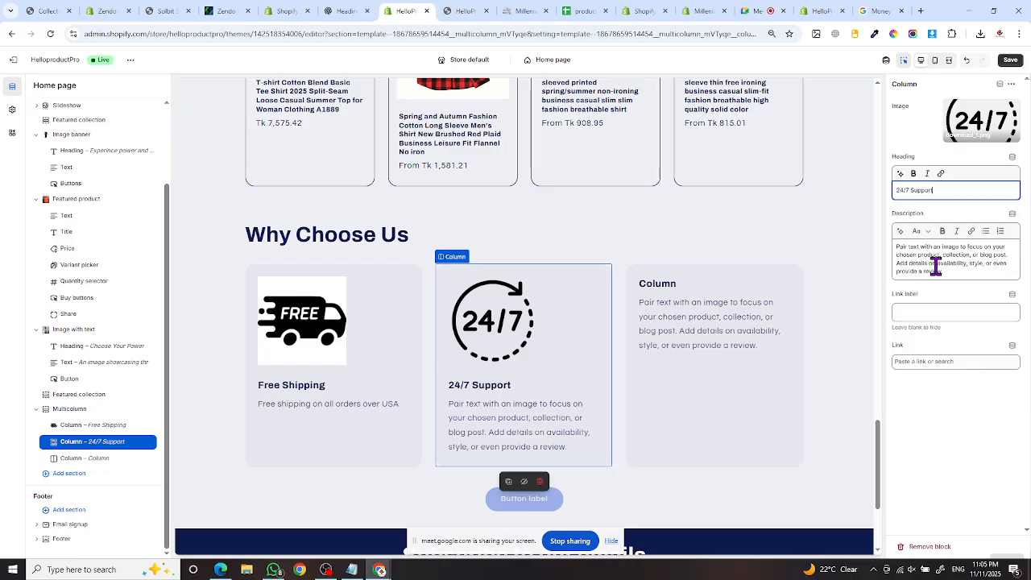
- Replace the middle column's description with 'Round the clock customer support'
left_click(935, 266)
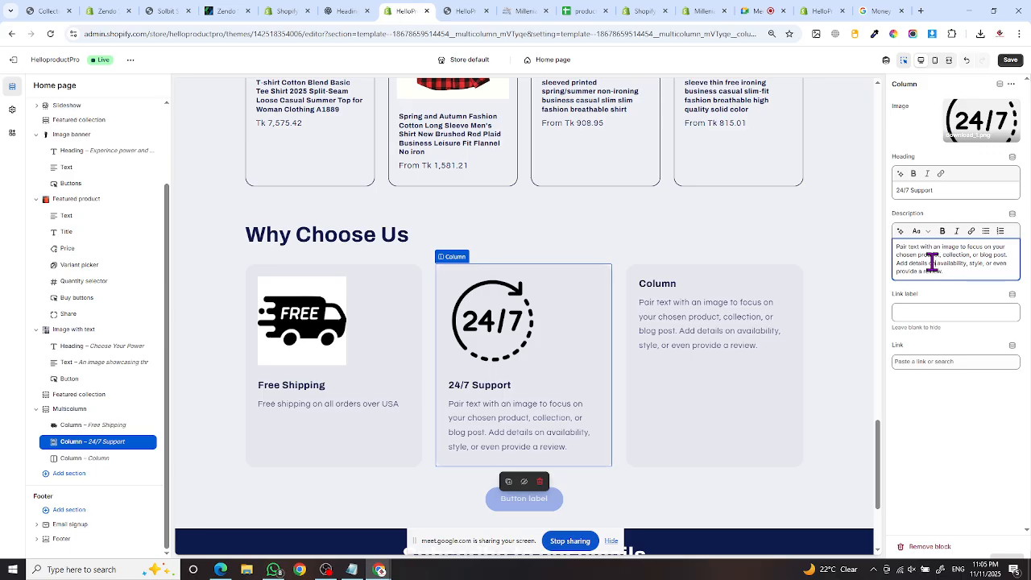
key("ctrl+a")
key("BackSpace")
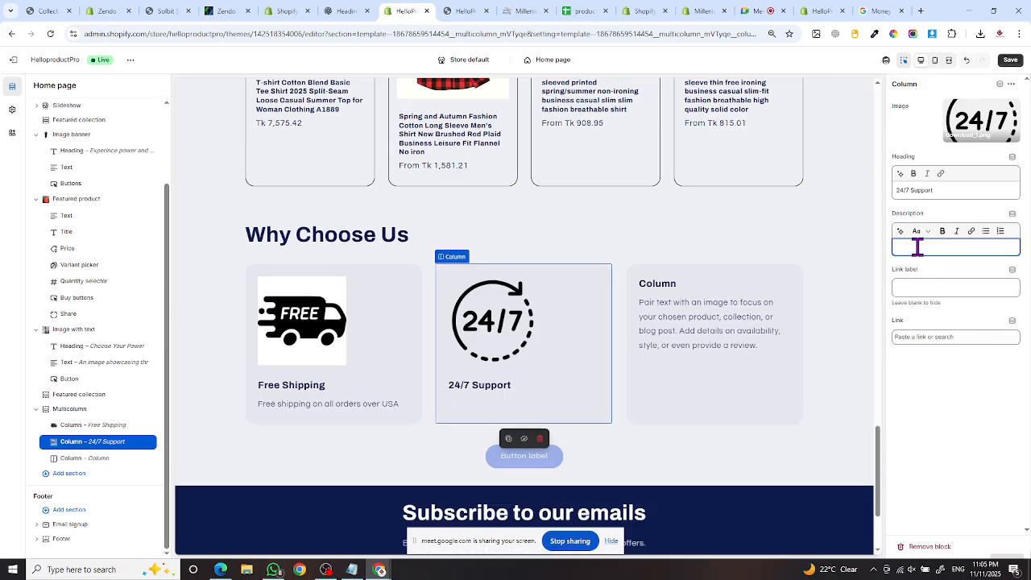
key("super+v")
left_click(922, 294)
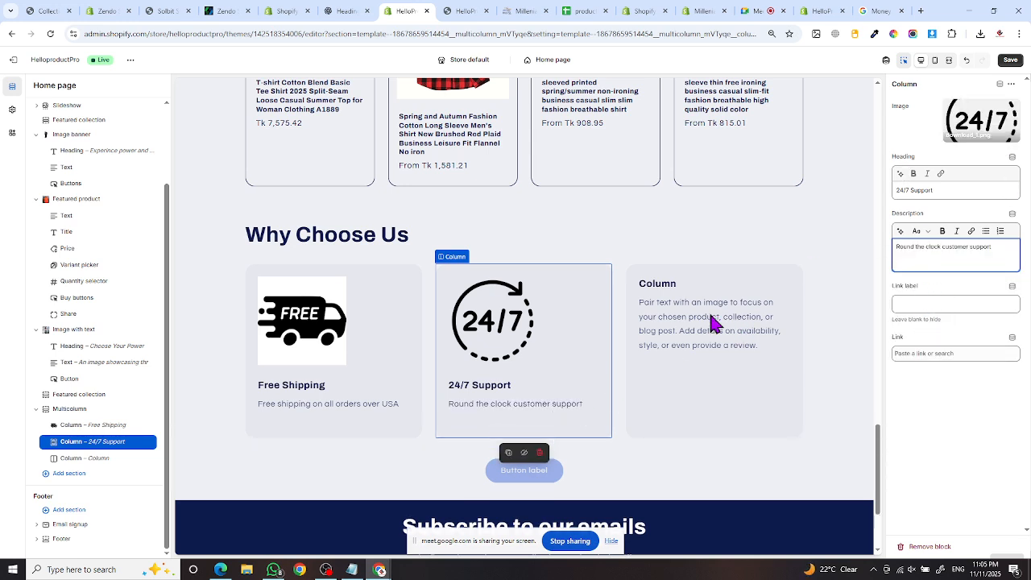
left_click(684, 299)
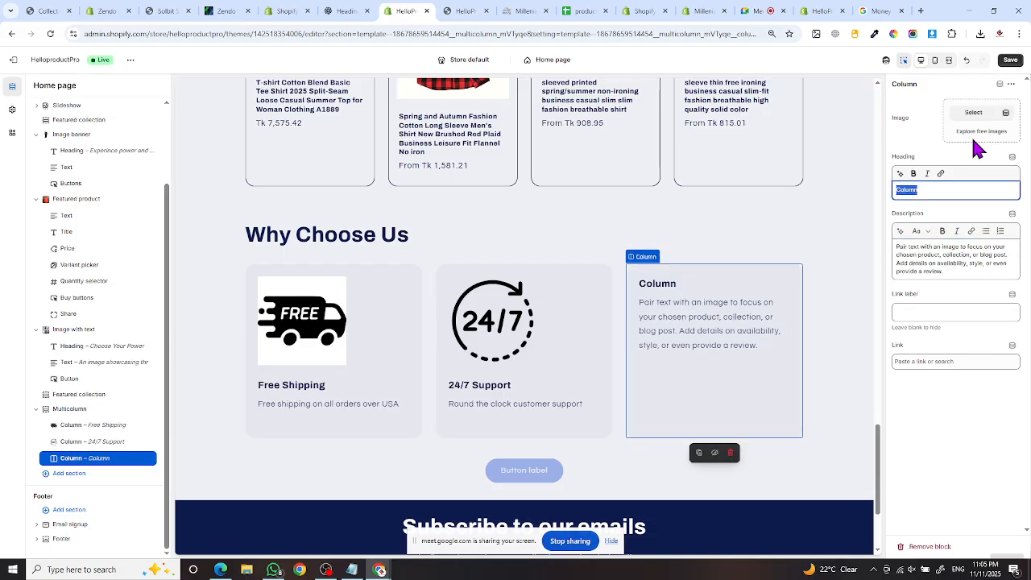
- Upload download (2), the money-back guarantee badge, and apply it as the third column's image
left_click(972, 120)
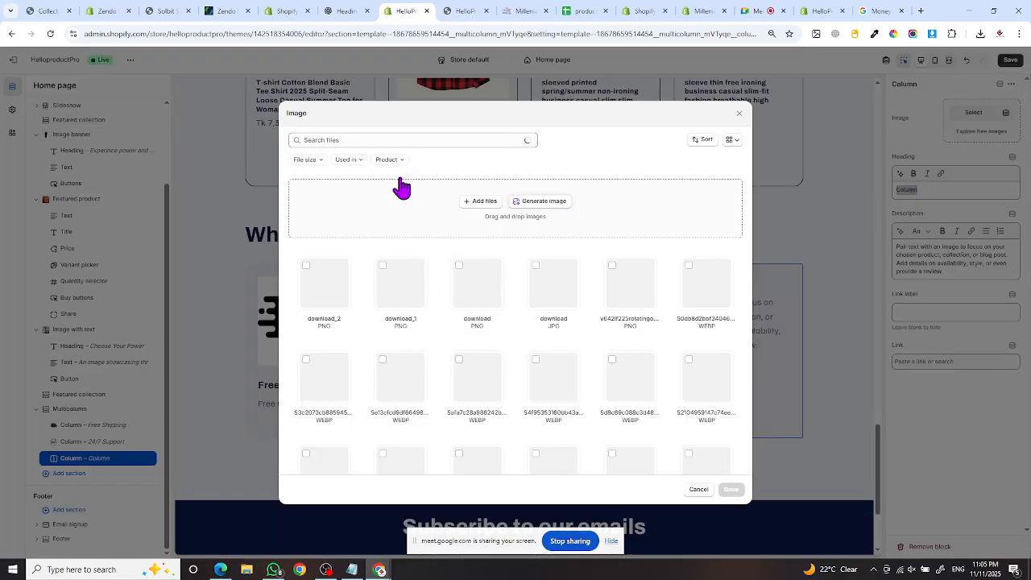
left_click(499, 203)
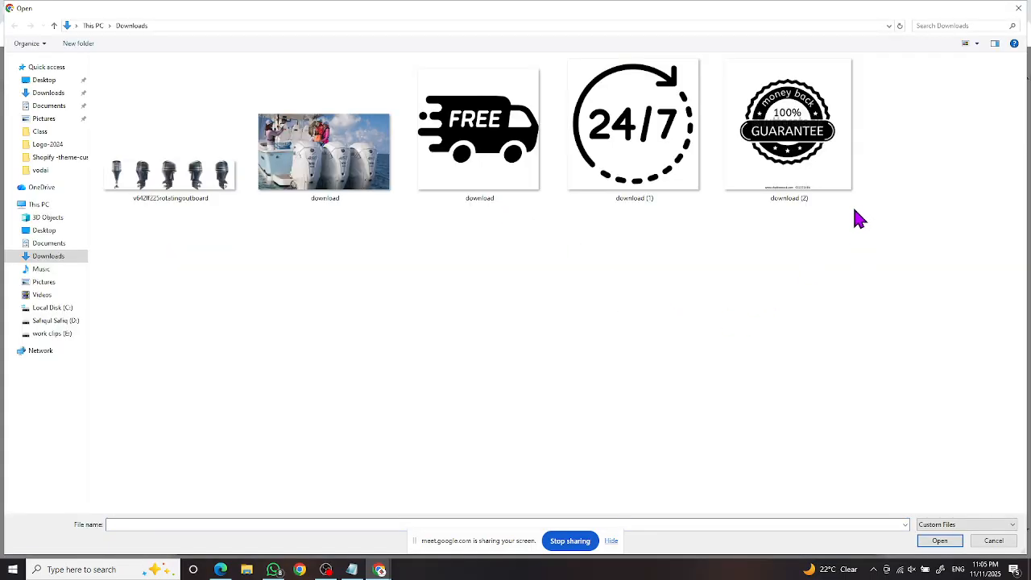
left_click(806, 185)
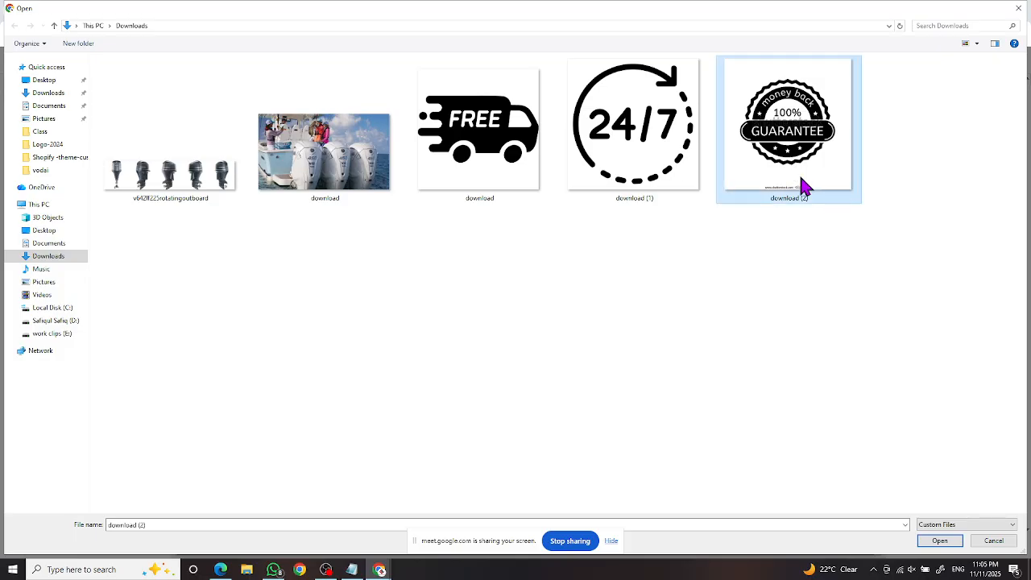
left_click(940, 543)
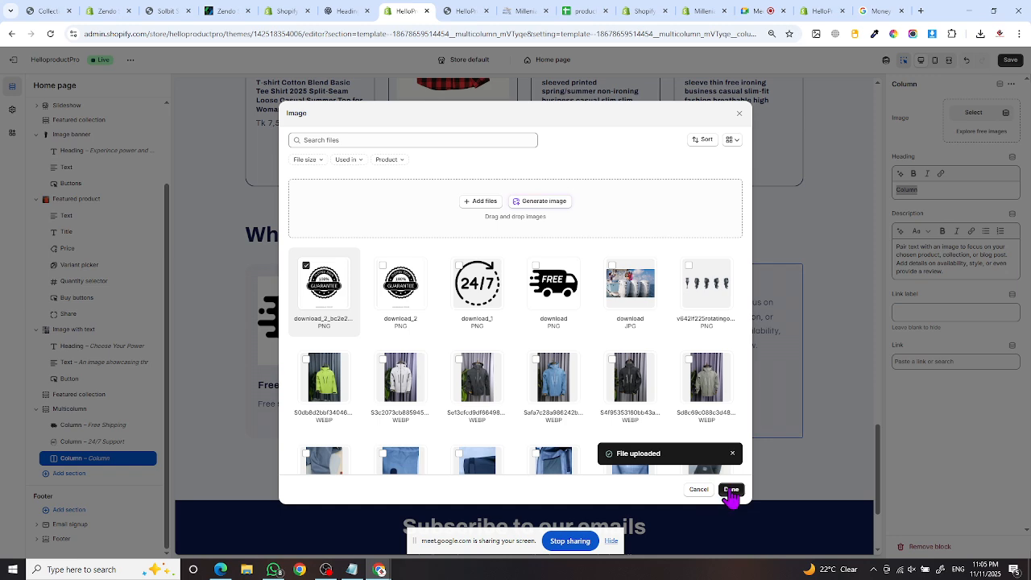
left_click(731, 490)
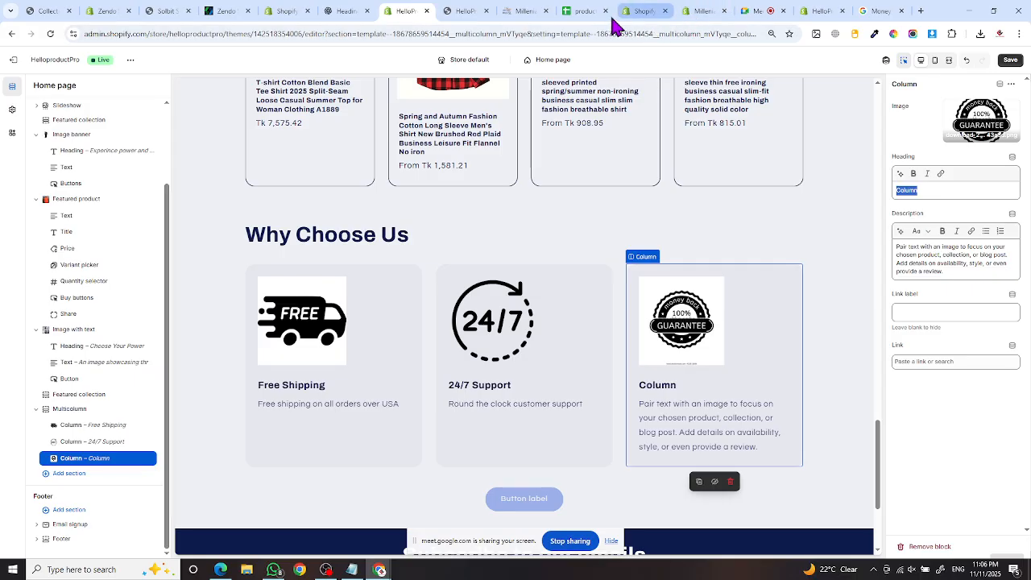
left_click(519, 13)
- Copy the Money Back Guarantee texts and paste 'Money Back Guarantee' as the third column's heading
left_click_drag(827, 222, 707, 219)
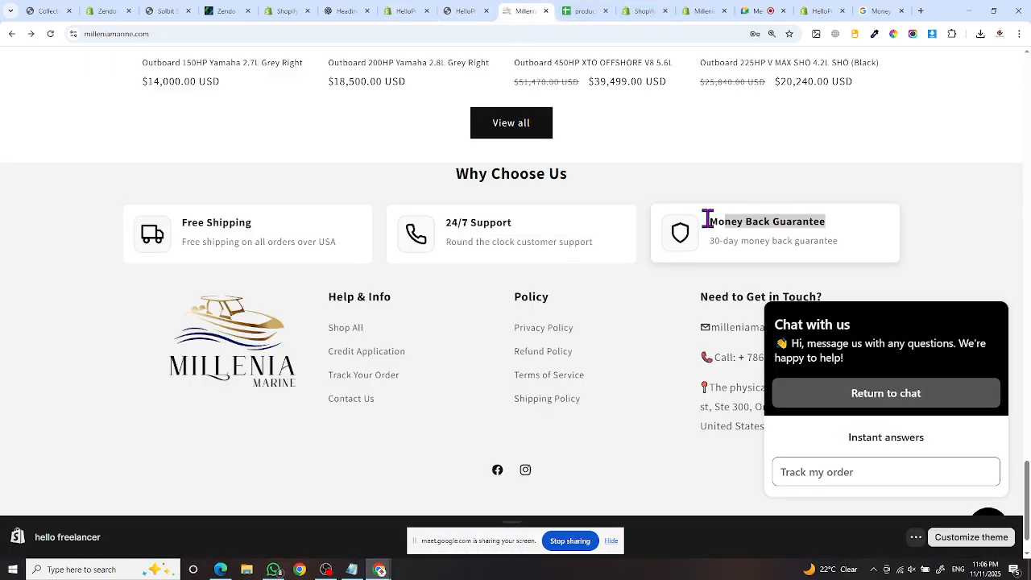
left_click_drag(852, 256, 714, 242)
key("super+c")
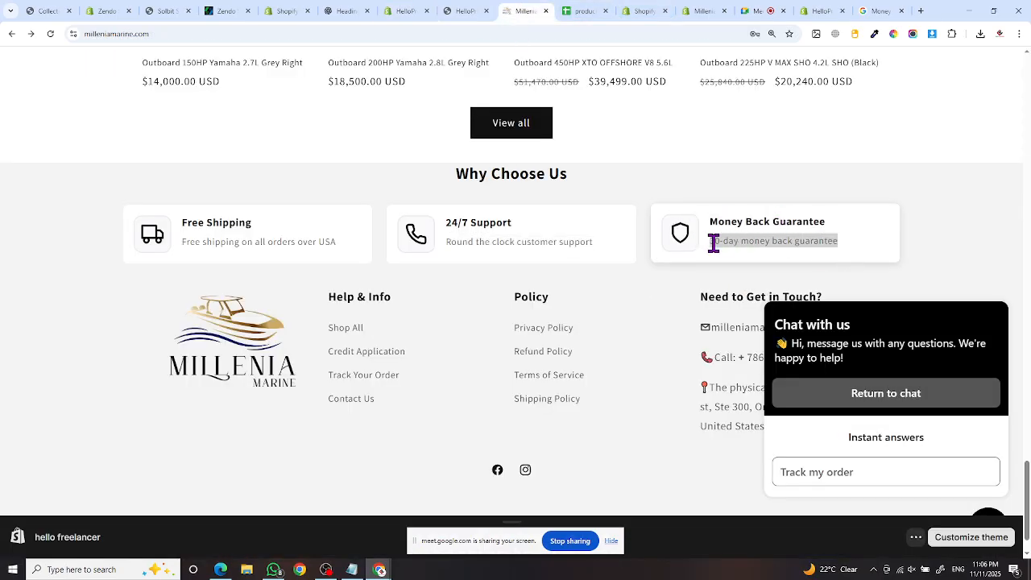
left_click(464, 12)
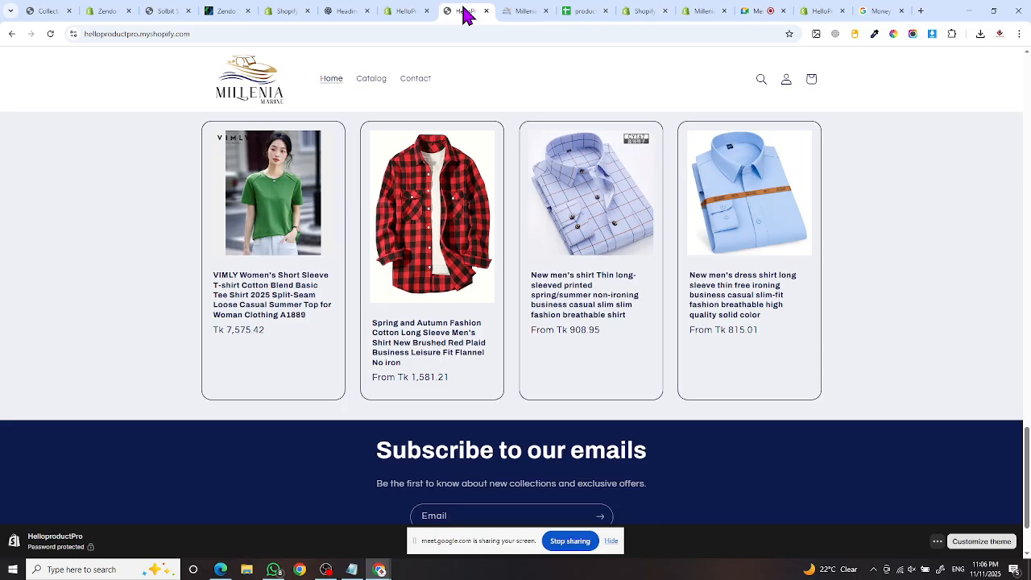
left_click(405, 12)
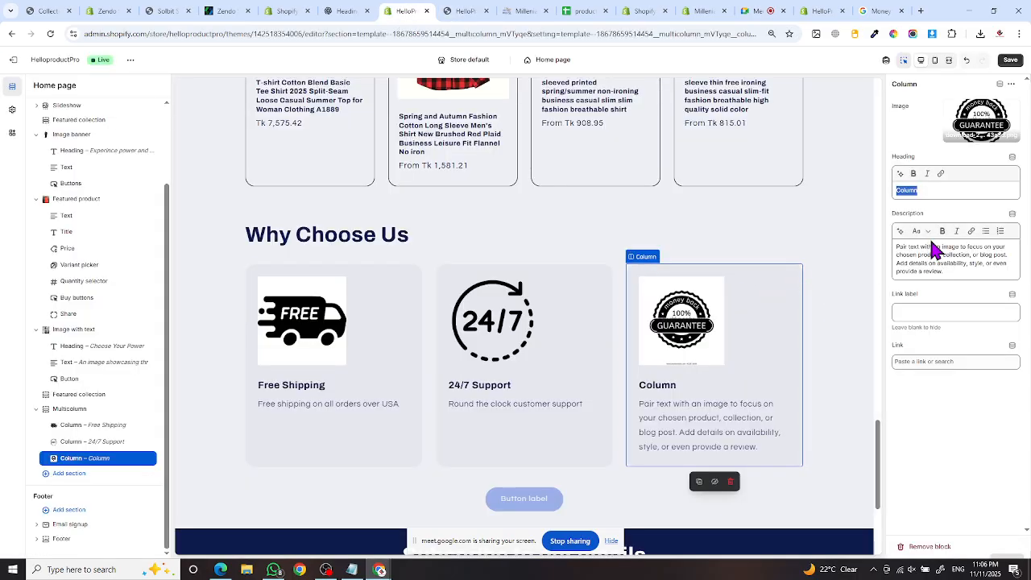
left_click(925, 191)
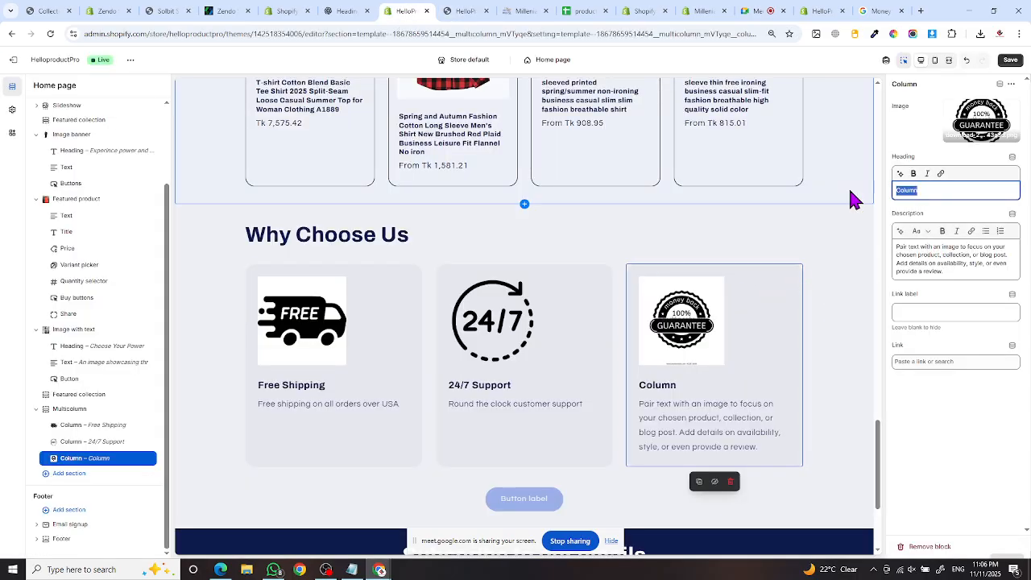
key("super+v")
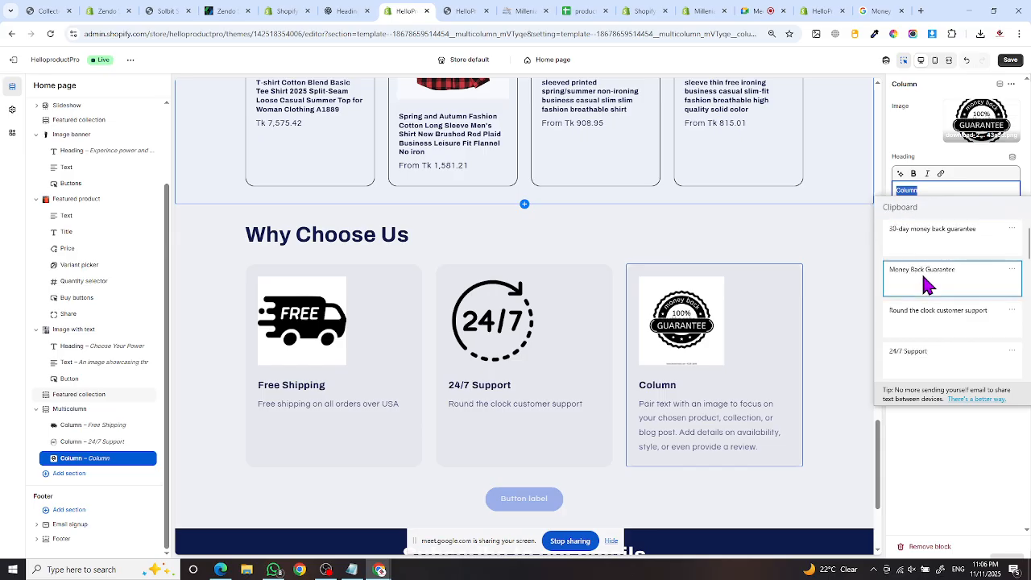
left_click(921, 271)
- Replace the third column's description with '30-day money back guarantee'
left_click(959, 274)
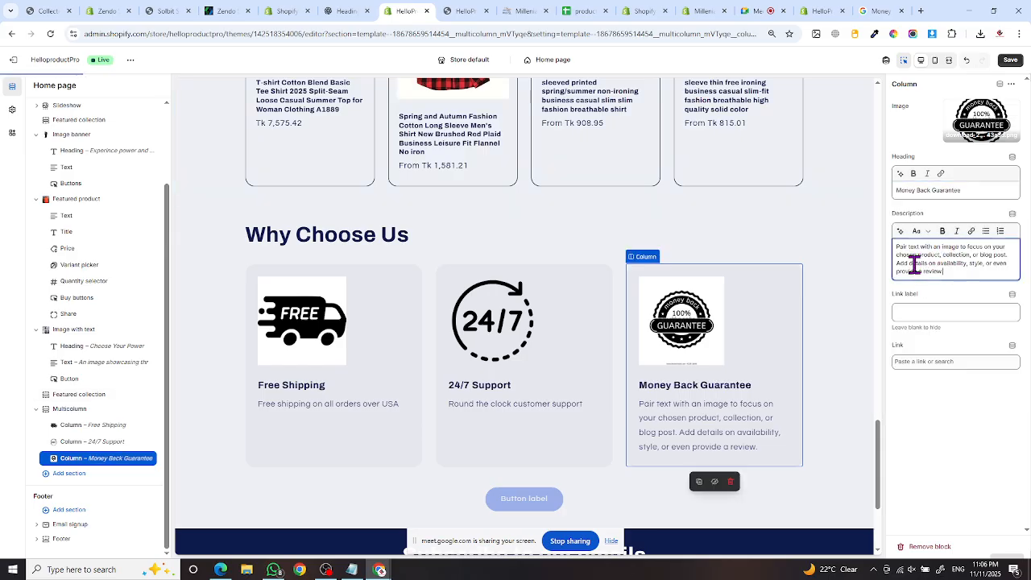
key("ctrl+a")
key("super+v")
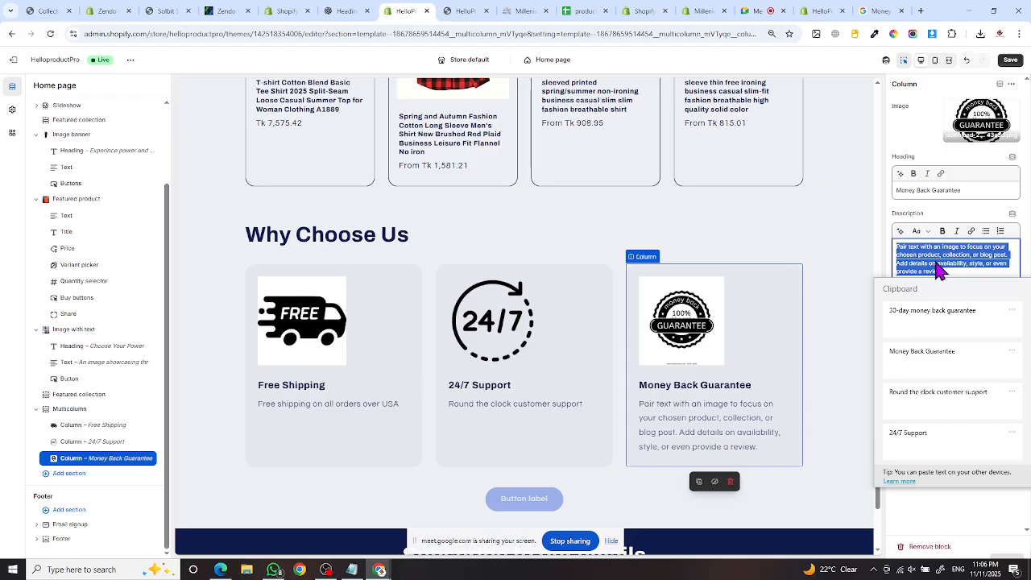
left_click(921, 310)
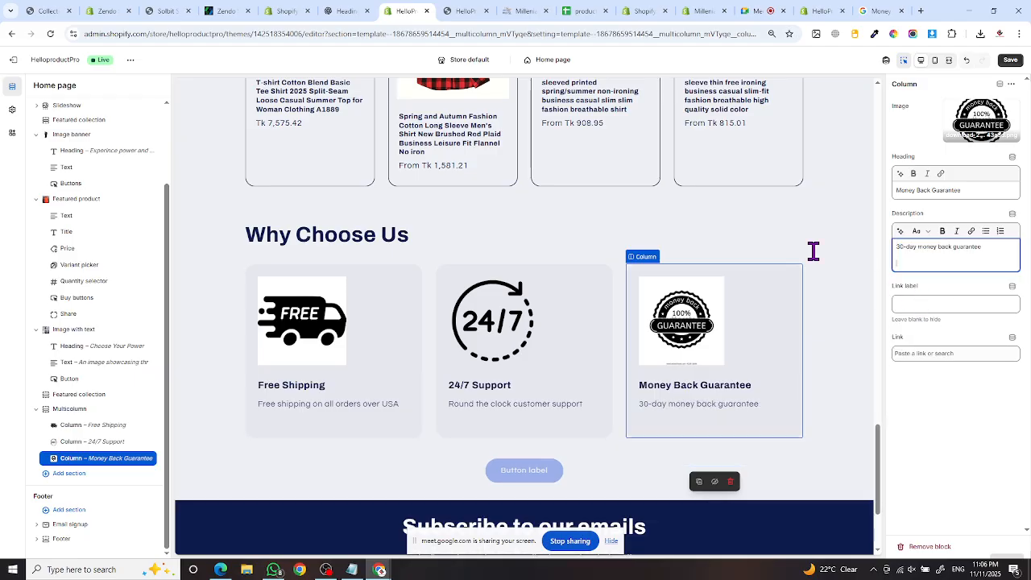
left_click(470, 247)
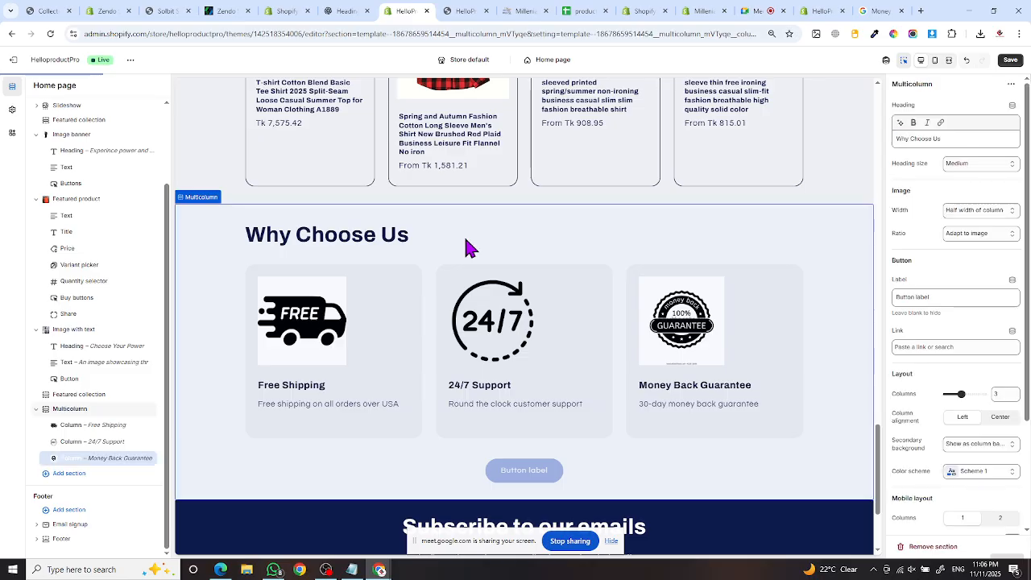
- Set the Multicolumn heading size to Small and the image ratio to Circle
left_click(968, 177)
left_click(968, 179)
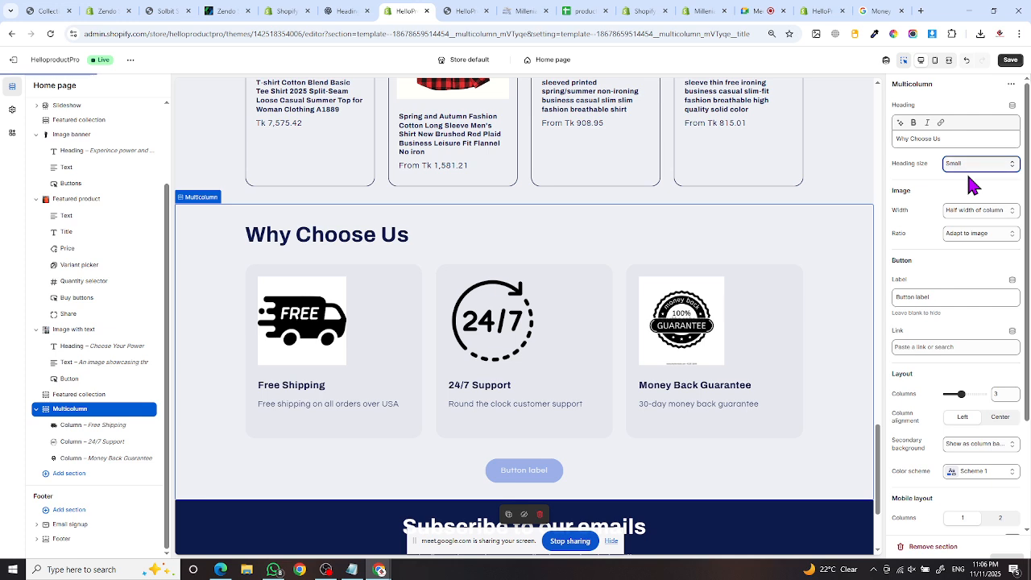
left_click(982, 244)
left_click(969, 291)
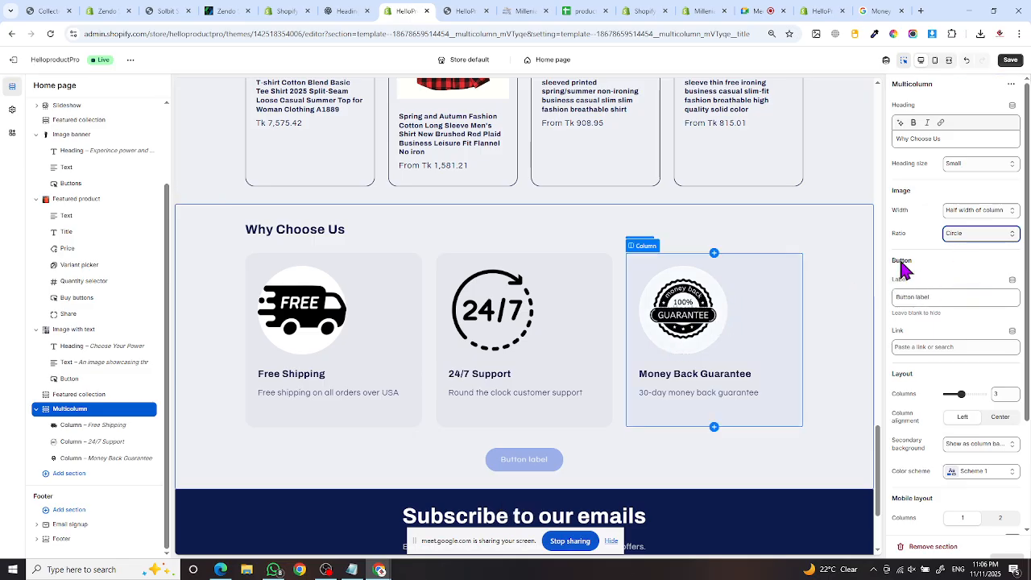
left_click(967, 235)
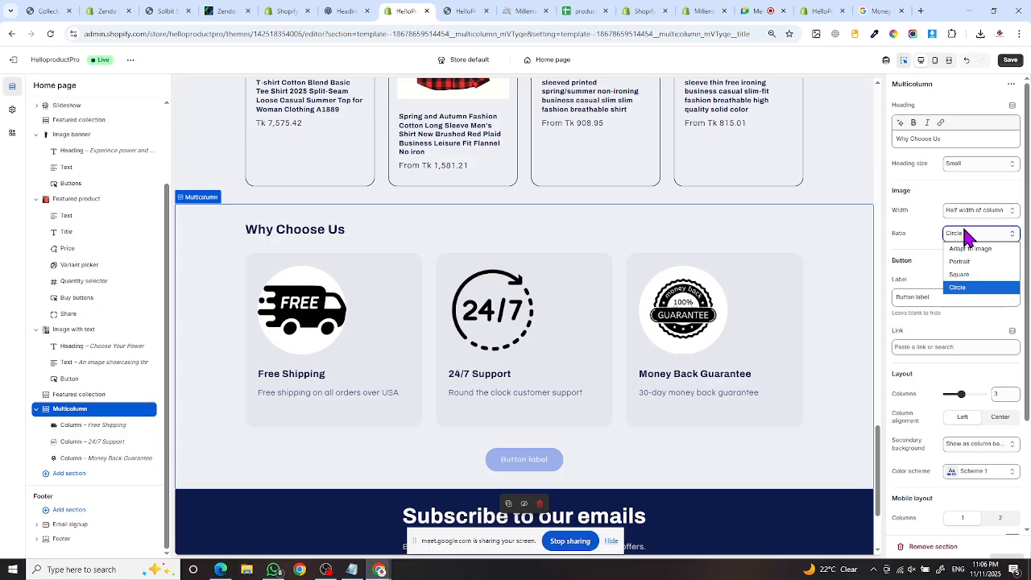
left_click(972, 249)
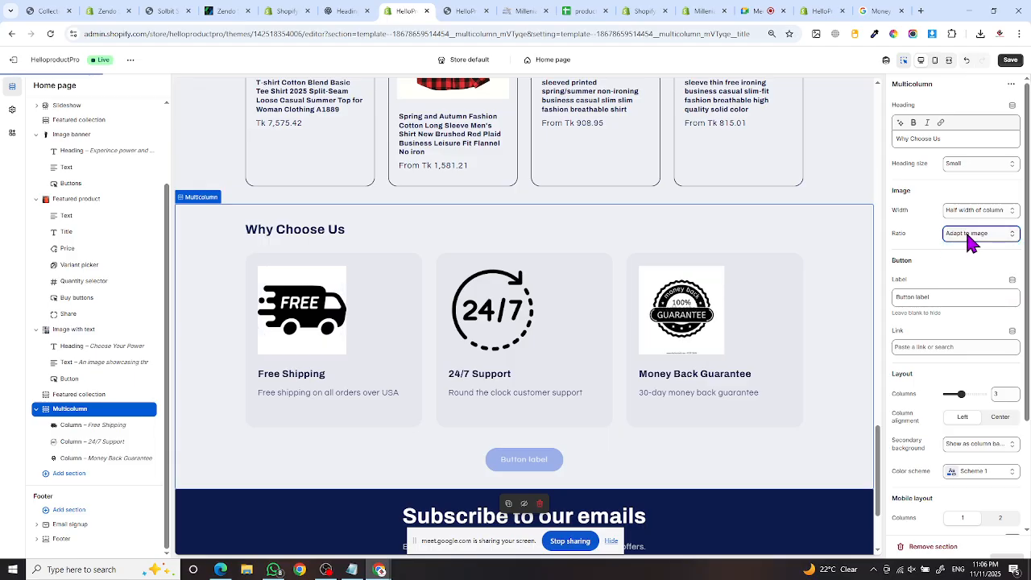
left_click(965, 231)
left_click(960, 287)
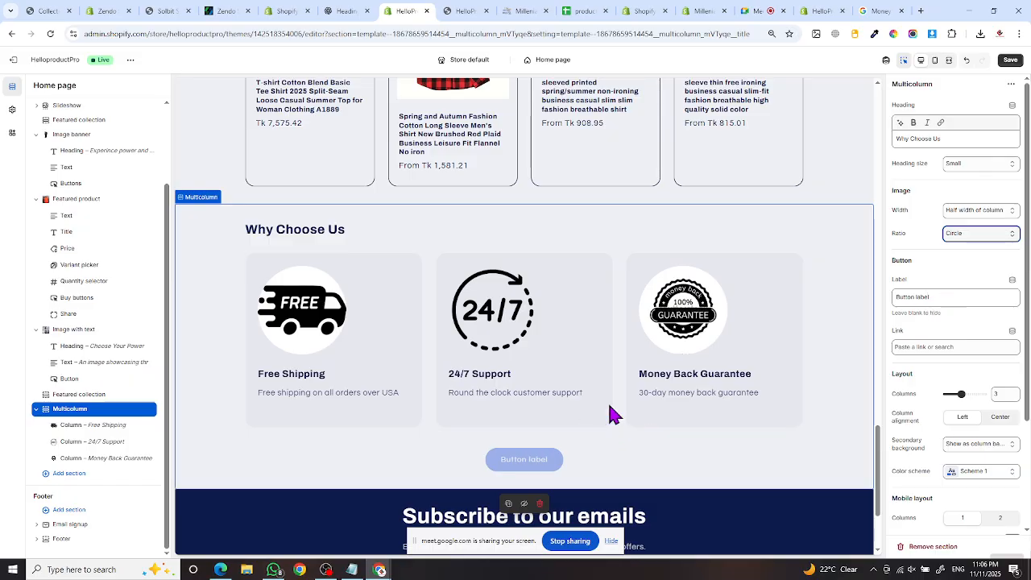
- Clear the Button Label so no button shows below the columns
left_click_drag(952, 299, 863, 302)
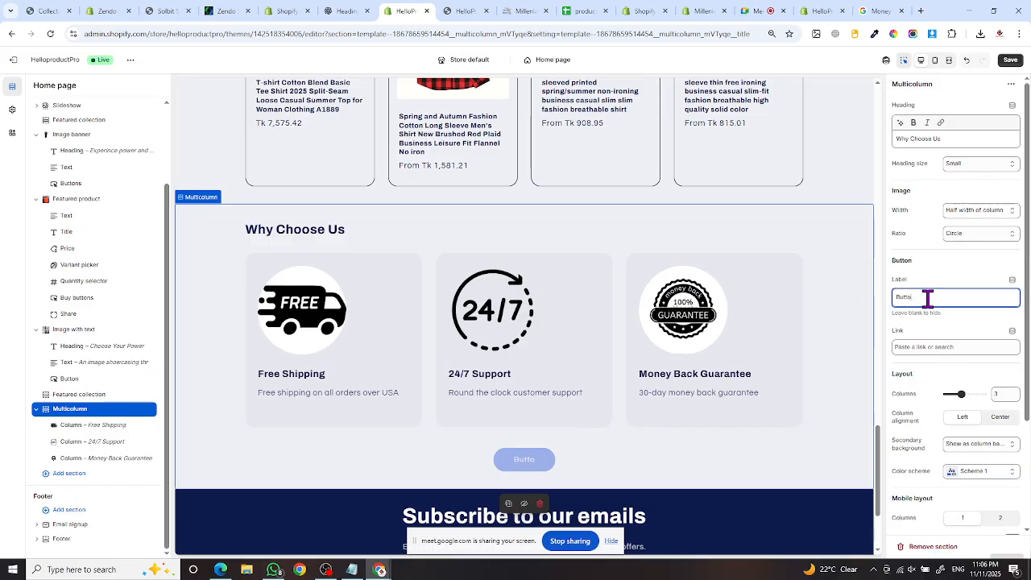
key("BackSpace")
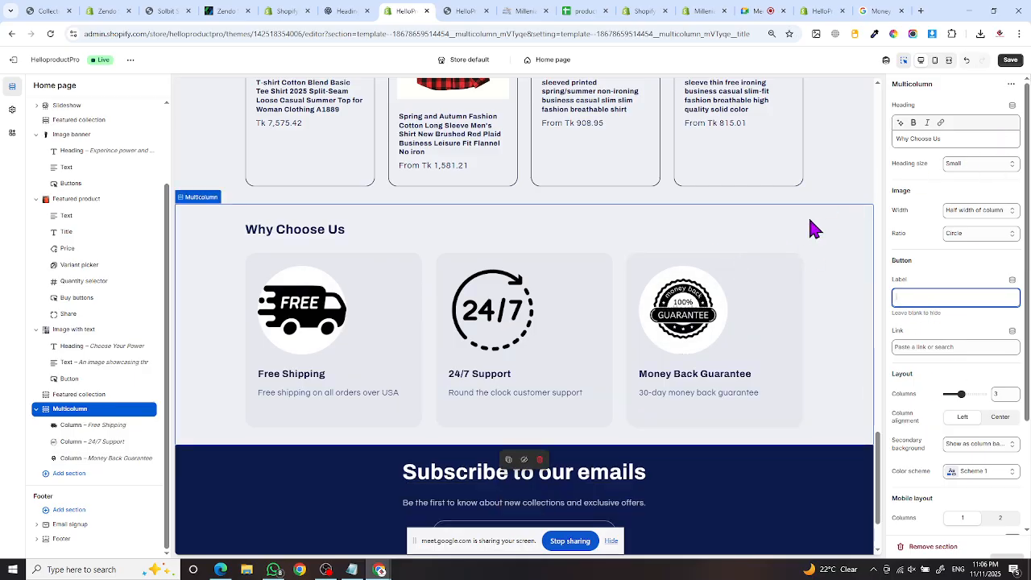
scroll(927, 435, "down", 1)
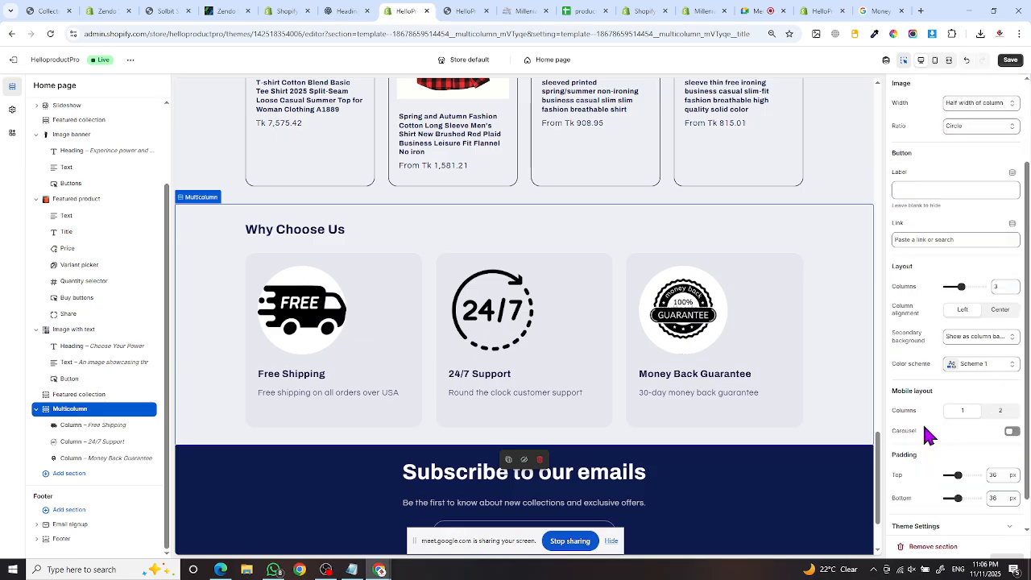
- Give the Why Choose Us section the red Scheme 5 and save the theme
left_click(989, 374)
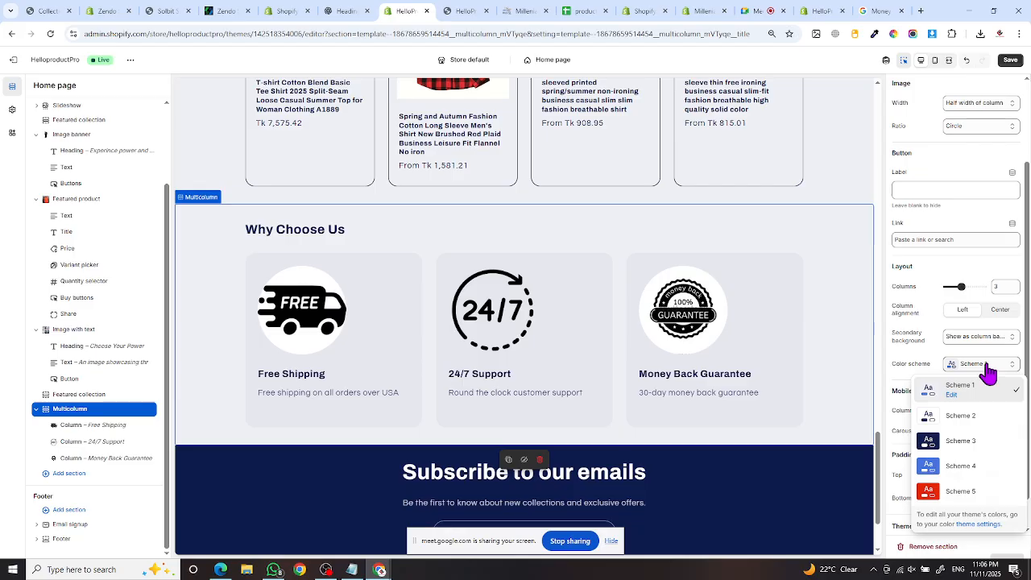
left_click(939, 493)
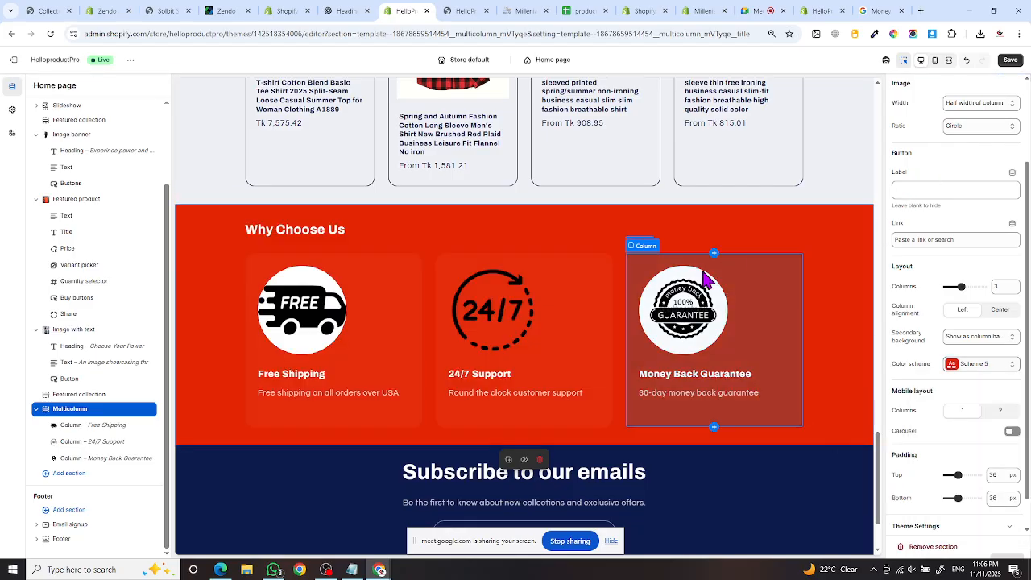
left_click(1009, 61)
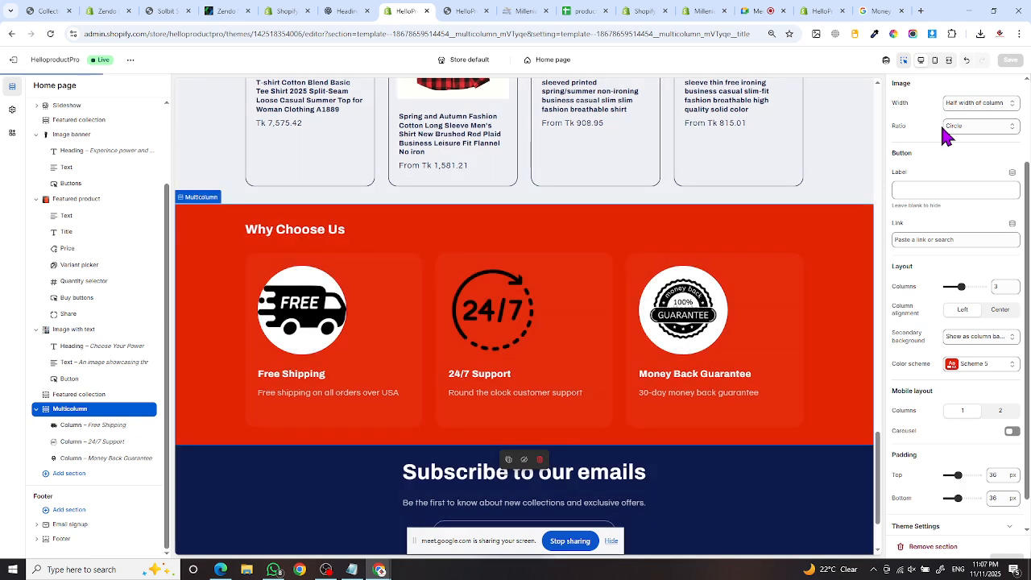
- Try left column alignment, then set the columns back to Center
left_click(999, 312)
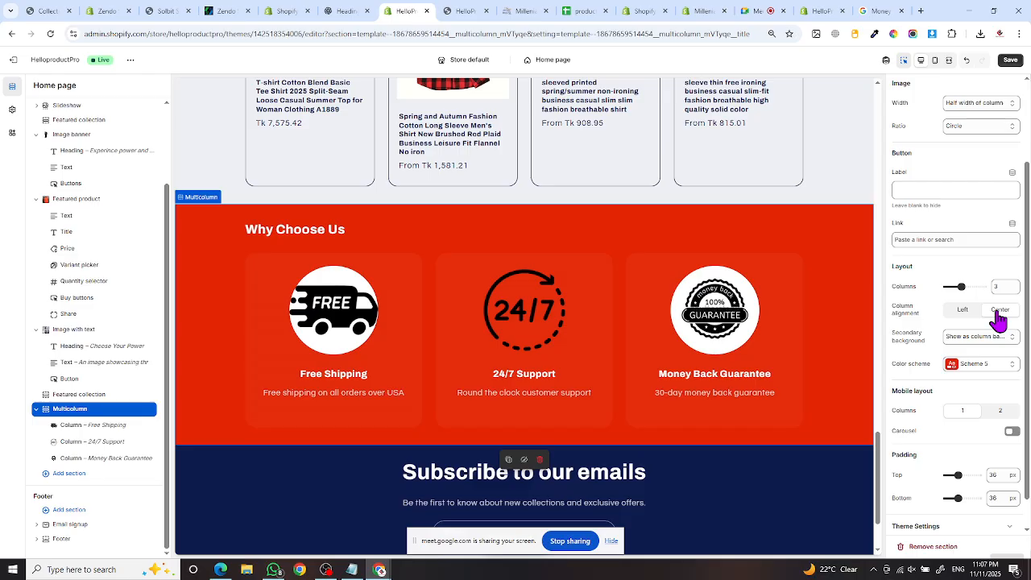
left_click(962, 314)
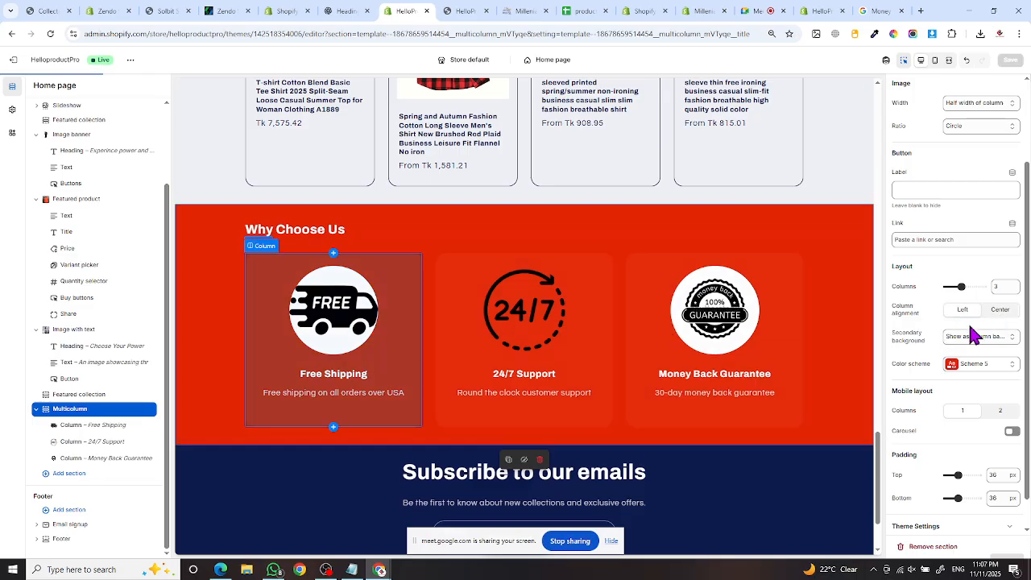
left_click(1000, 313)
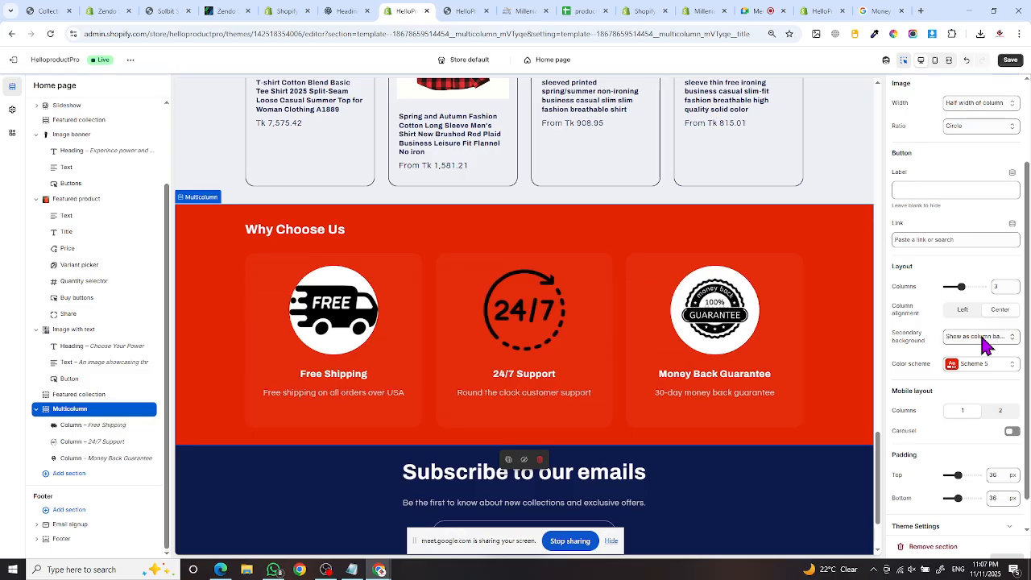
- Compare Secondary background None against Show as column background, leaving the card backgrounds shown
left_click(976, 339)
left_click(952, 354)
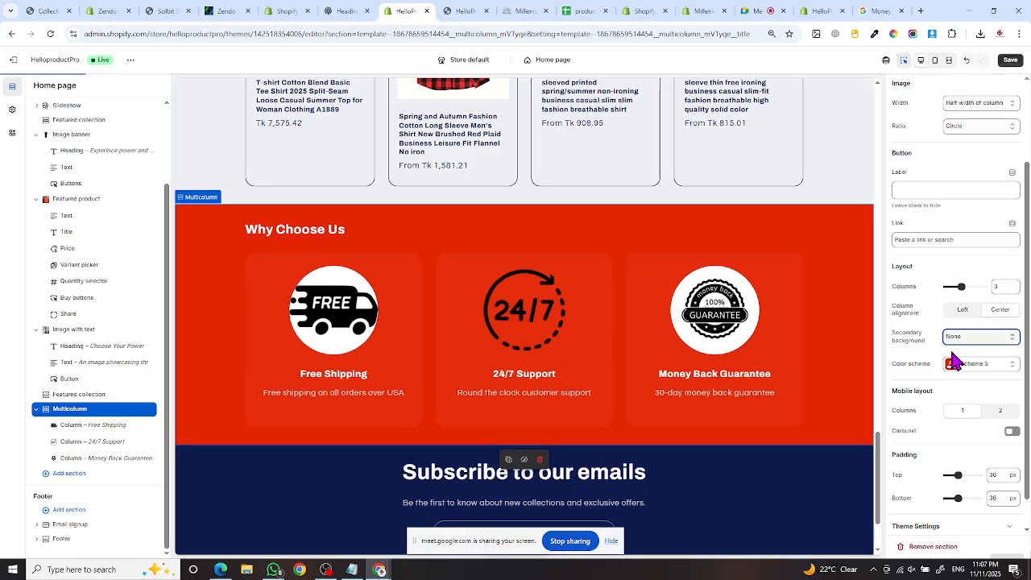
left_click(971, 338)
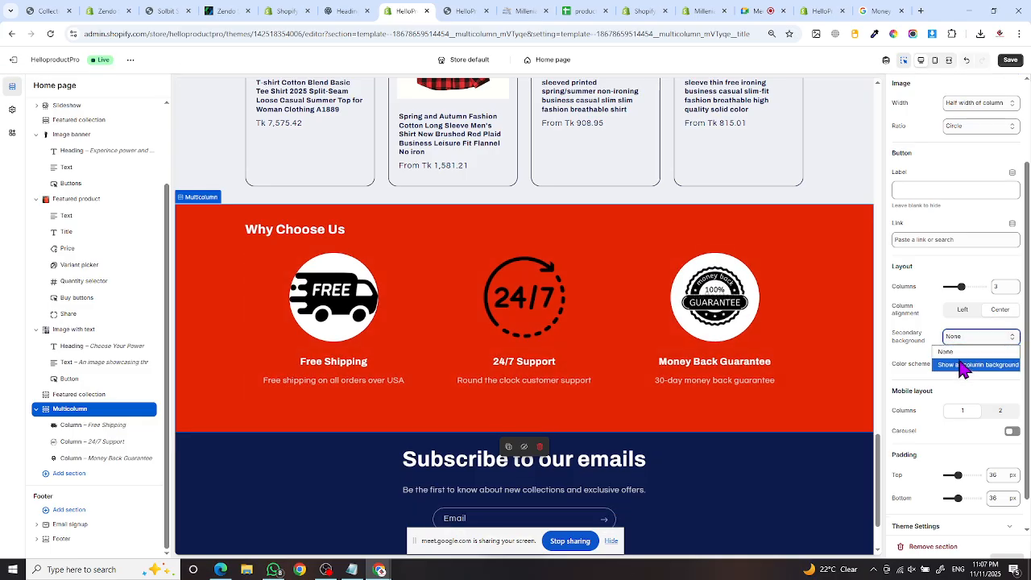
left_click(974, 364)
left_click(966, 338)
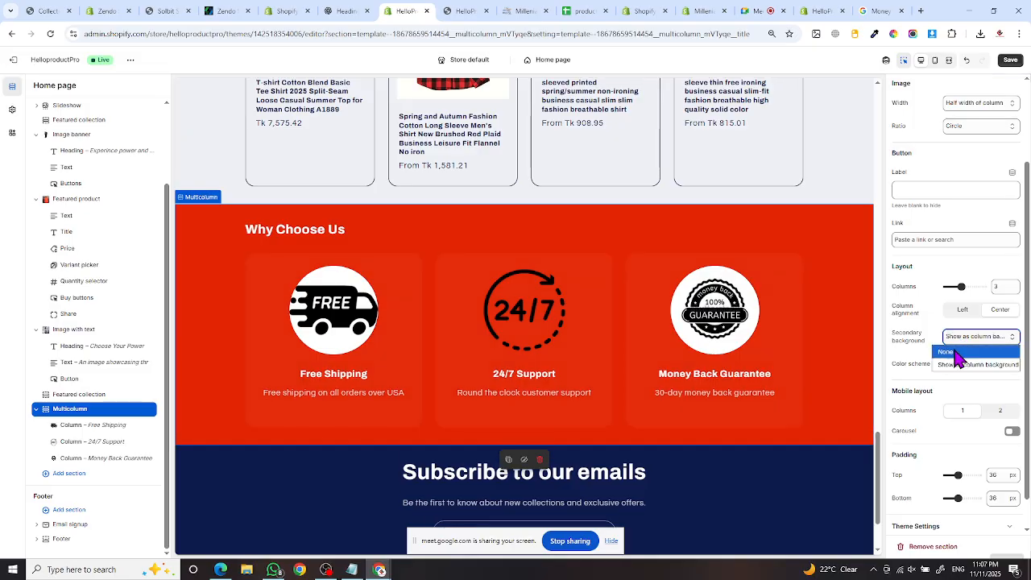
left_click(954, 355)
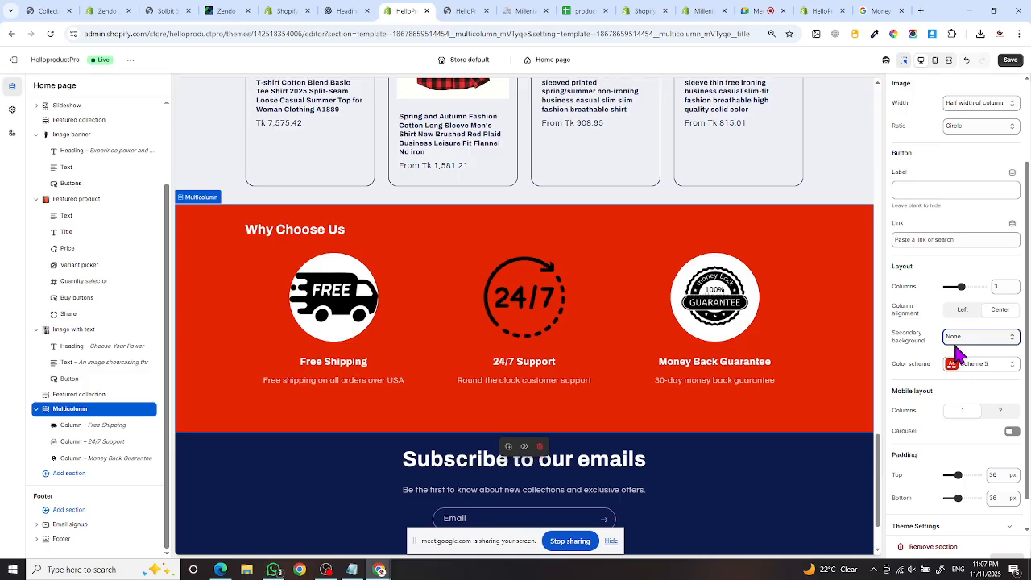
left_click(957, 342)
left_click(963, 362)
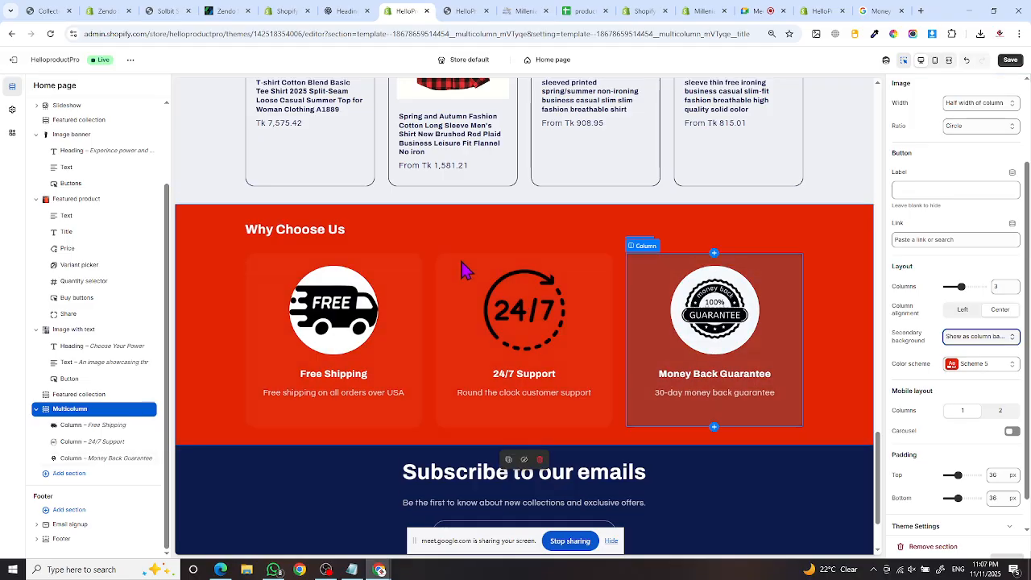
left_click(983, 342)
left_click(963, 349)
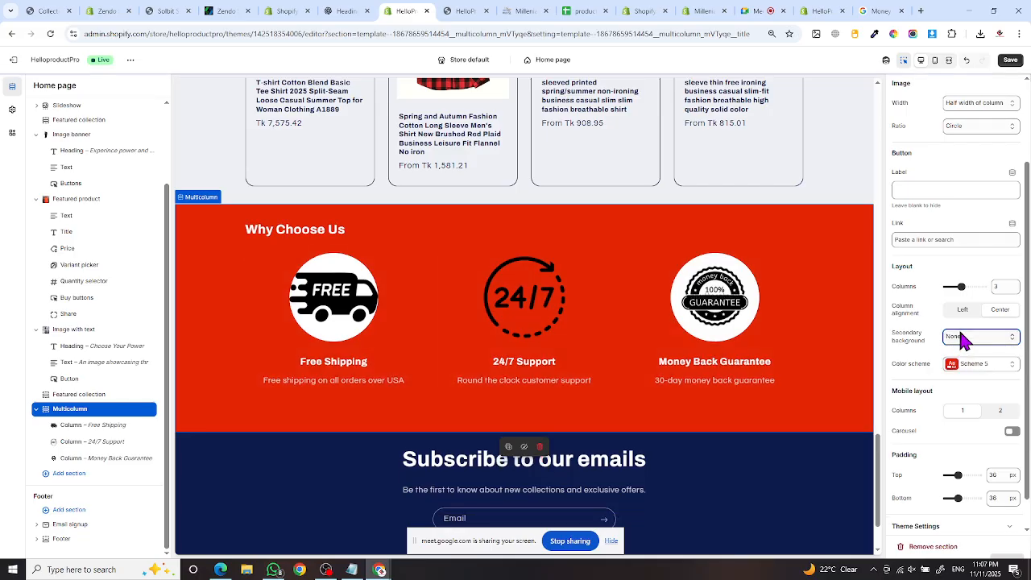
left_click(964, 341)
left_click(963, 363)
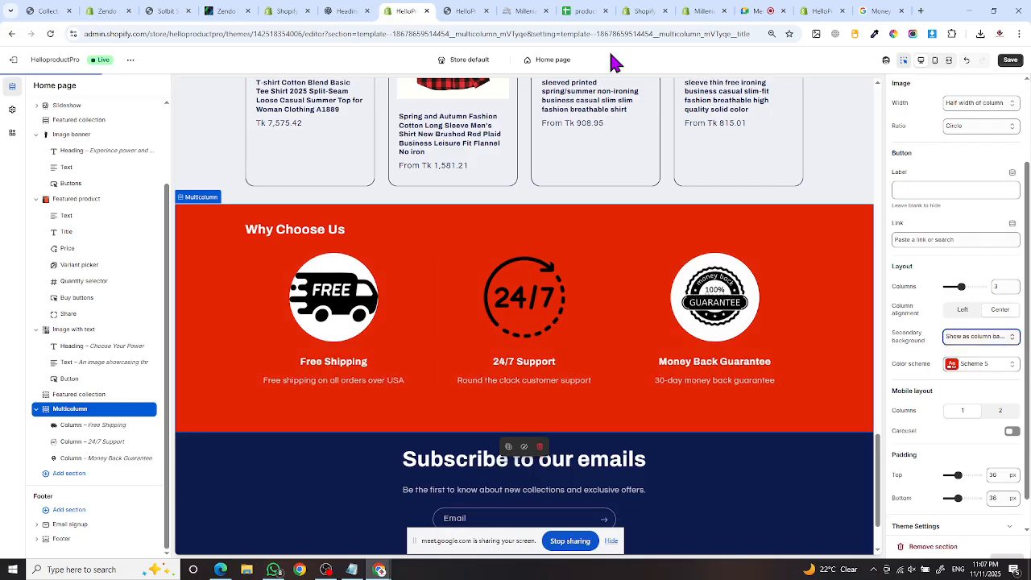
- Compare with the Millenia Marine storefront, save the home page changes, and view the money-back icon results
left_click(520, 14)
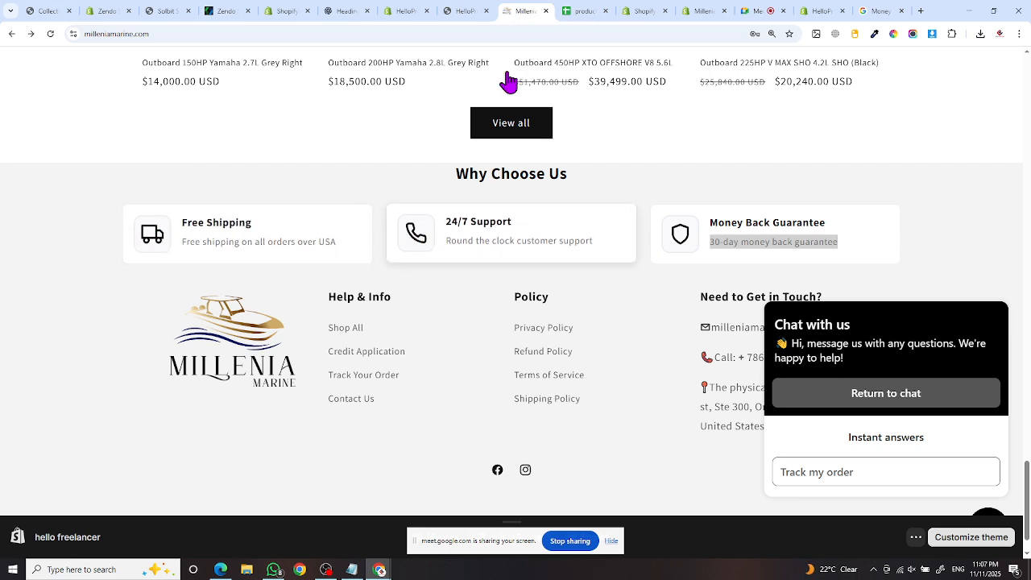
left_click(403, 14)
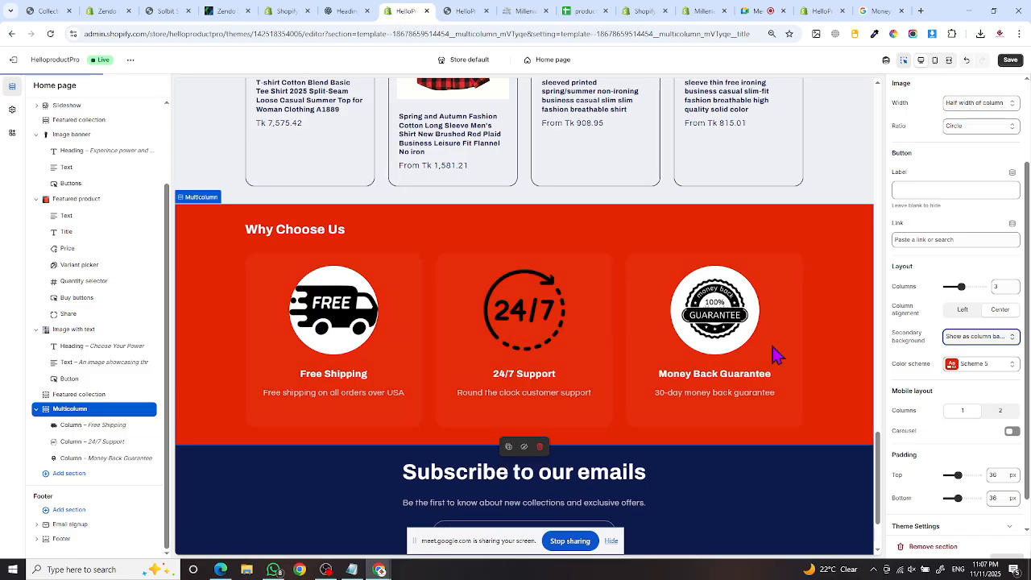
left_click(1009, 61)
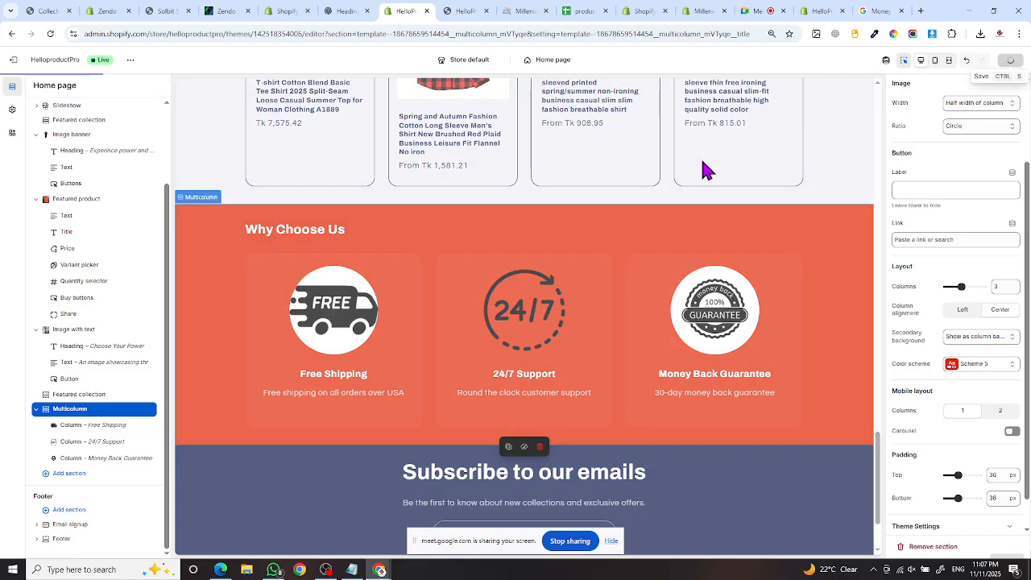
left_click(518, 14)
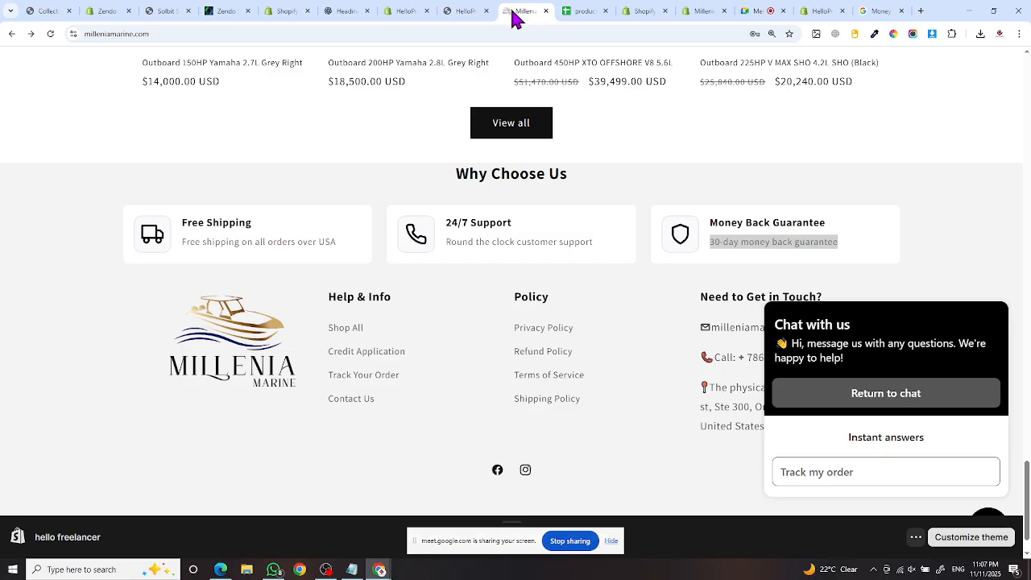
left_click(401, 18)
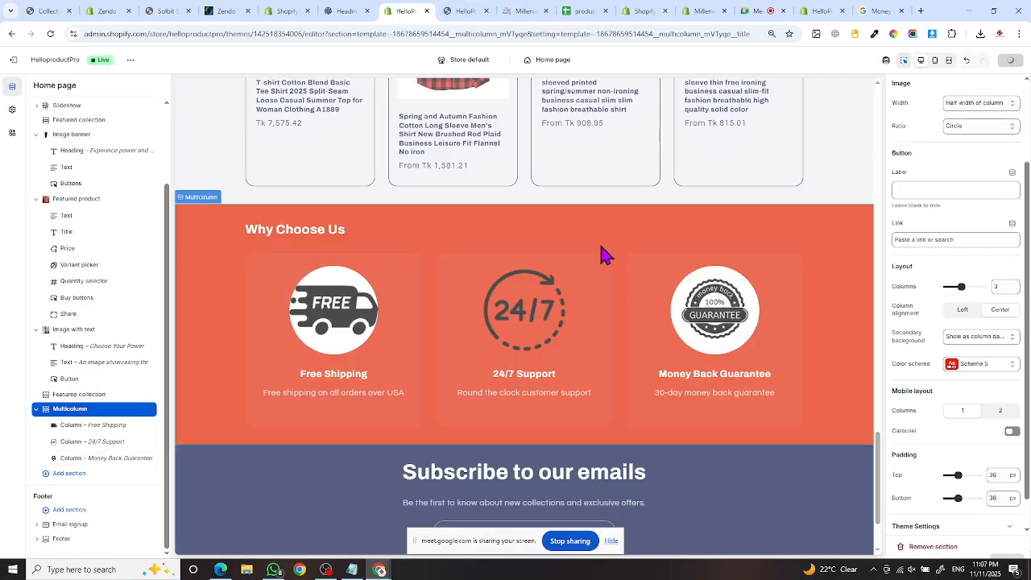
left_click(877, 12)
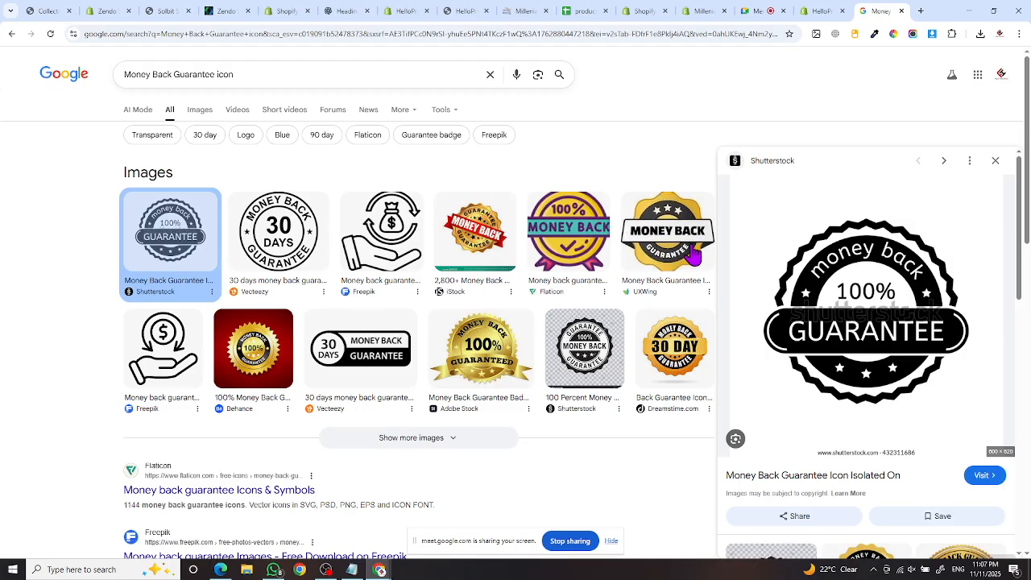
- Scroll through the money back guarantee icon results, then bring up the live HelloproductPro storefront
left_click(516, 13)
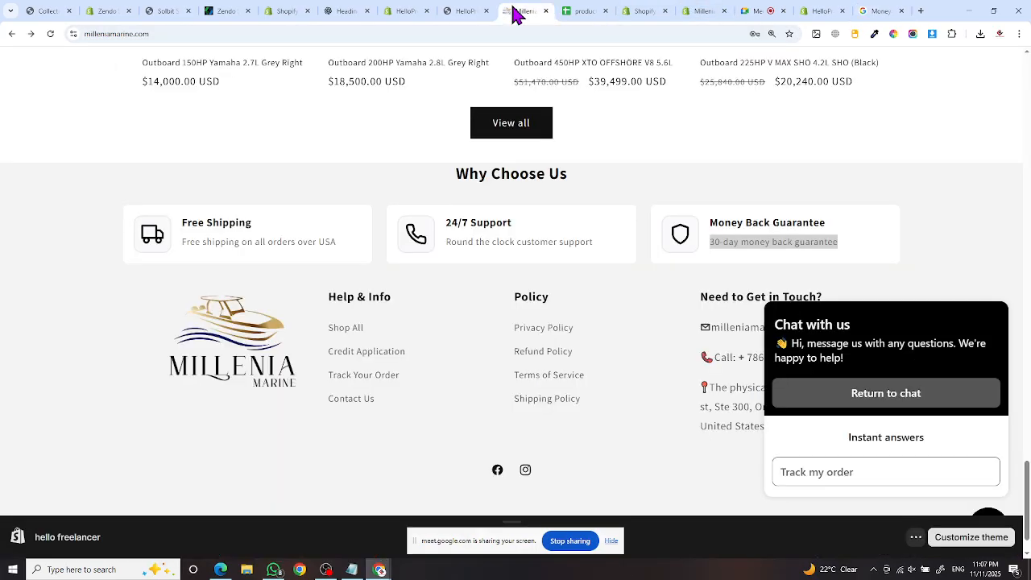
left_click(878, 12)
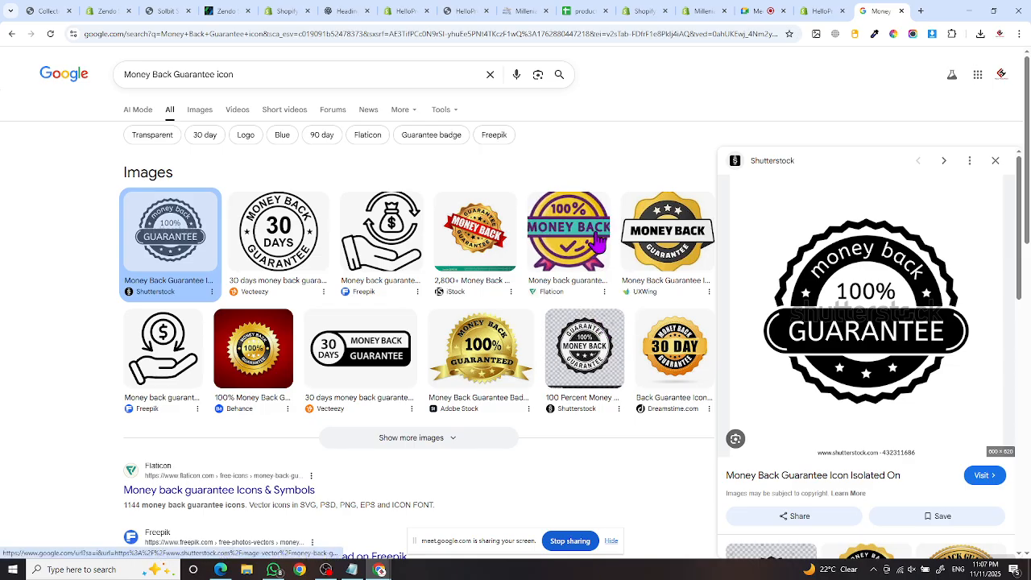
scroll(395, 257, "down", 1)
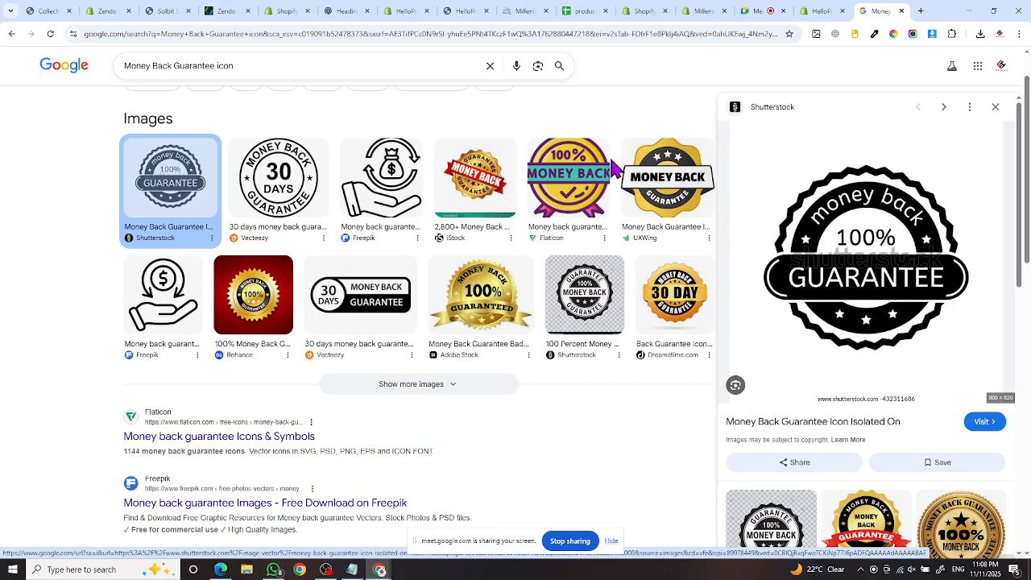
left_click(407, 13)
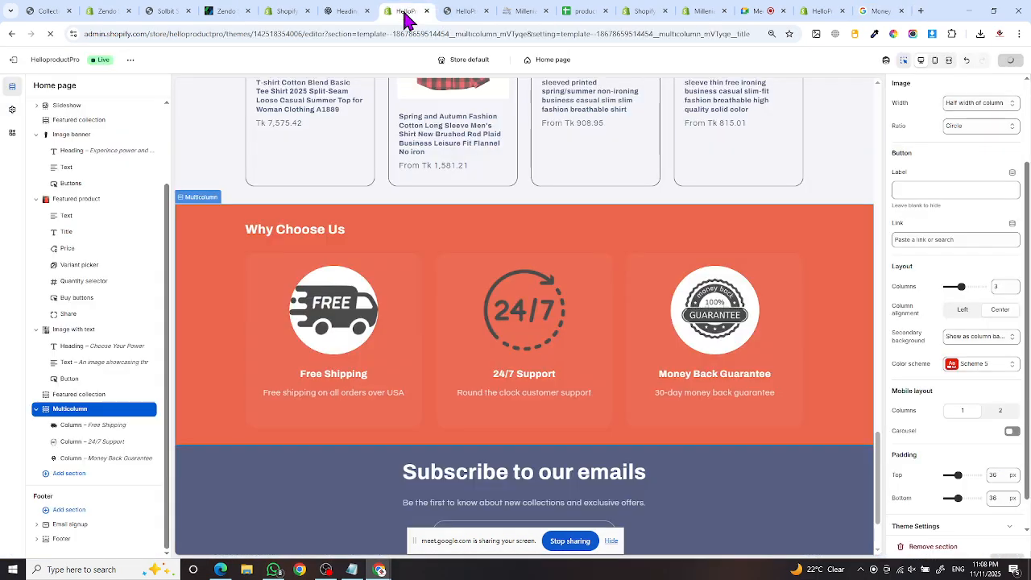
left_click(461, 13)
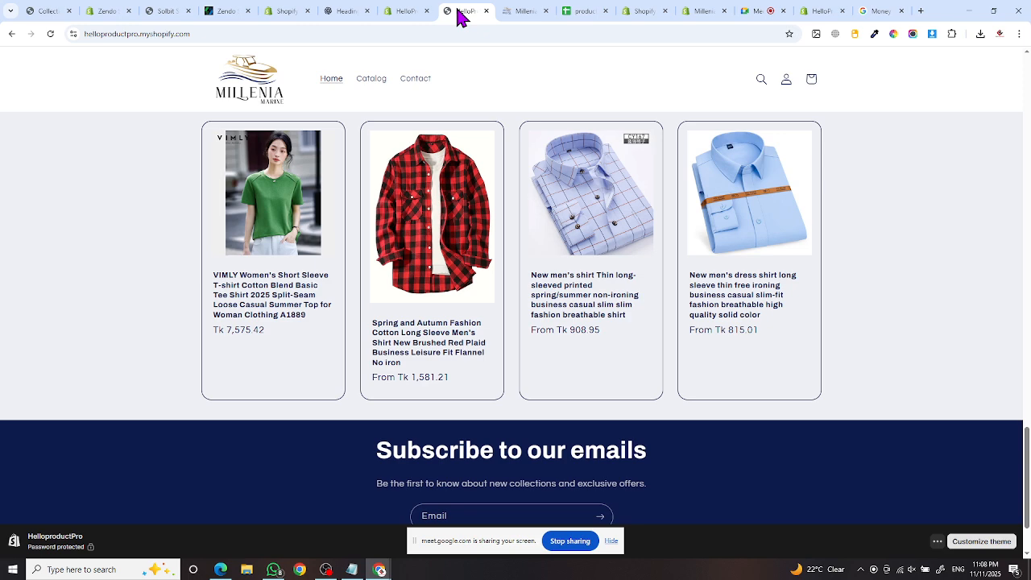
- Reload the HelloproductPro storefront to check the red Why Choose Us section, then switch to Millenia Marine
left_click(50, 34)
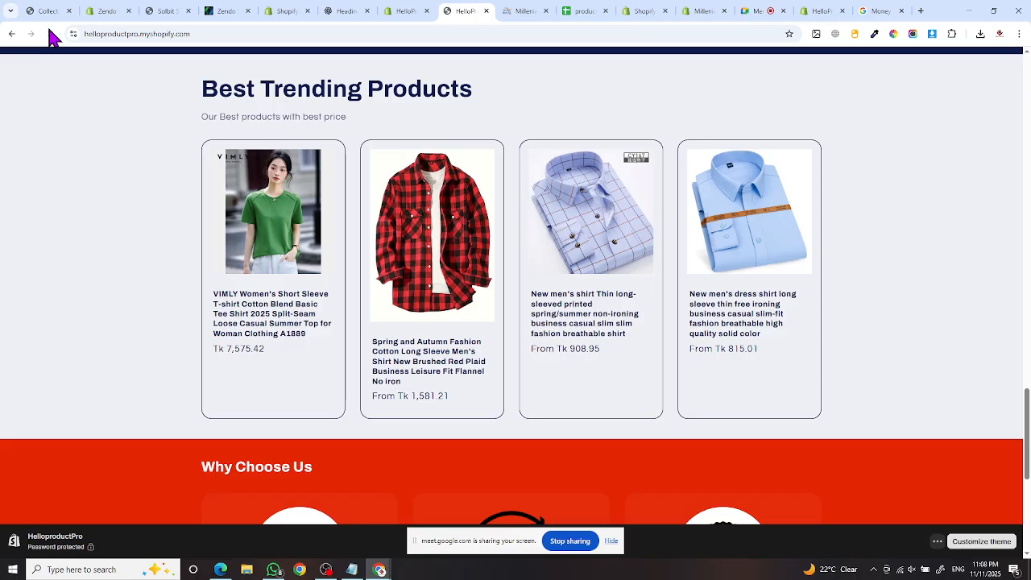
scroll(426, 322, "down", 5)
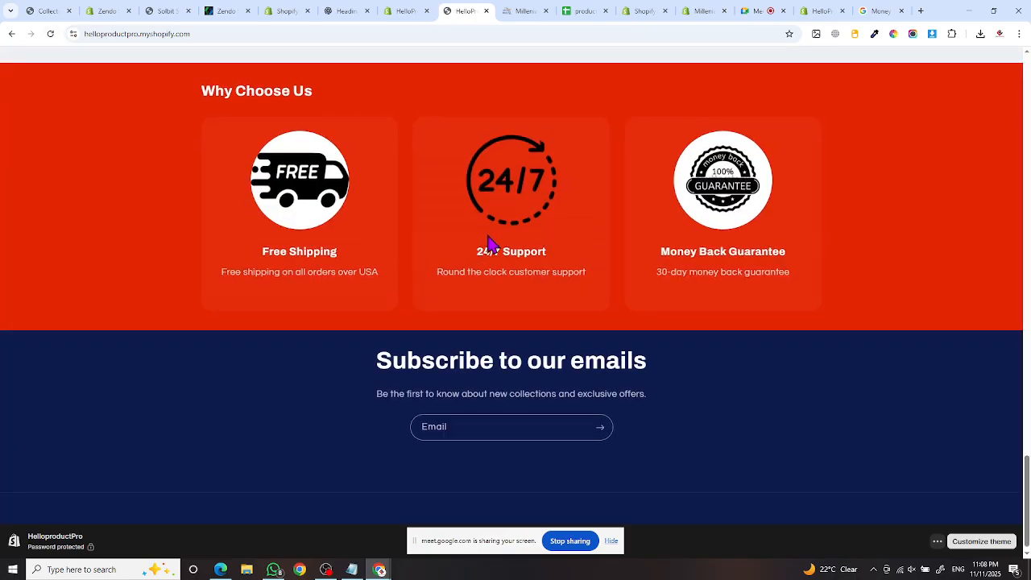
scroll(488, 260, "up", 15)
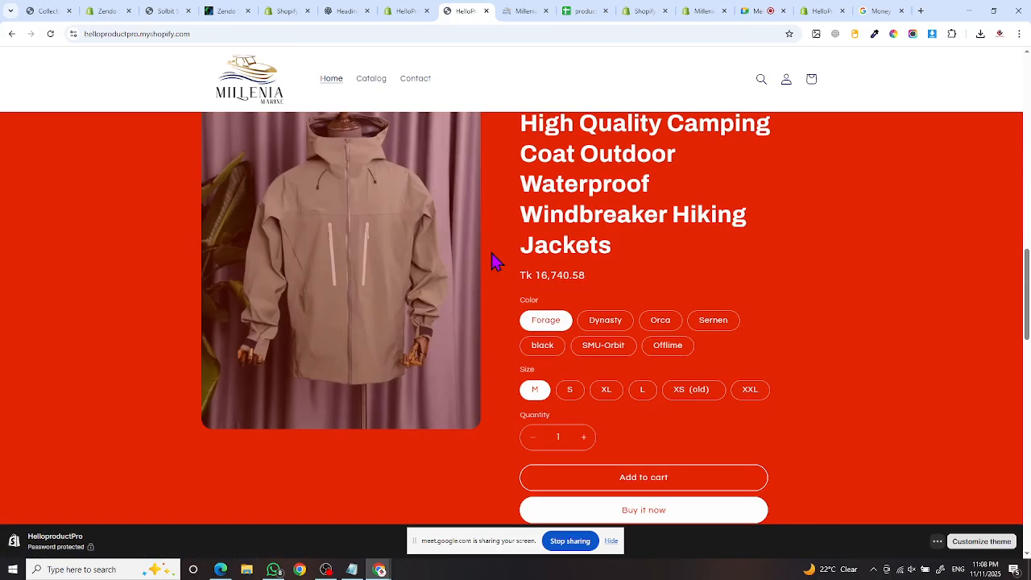
scroll(496, 260, "up", 5)
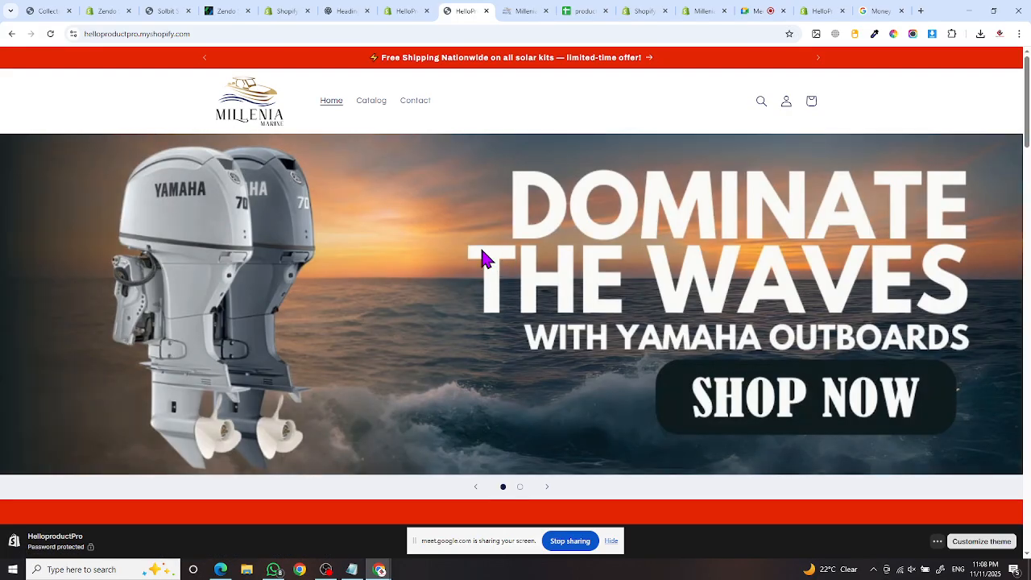
left_click(516, 13)
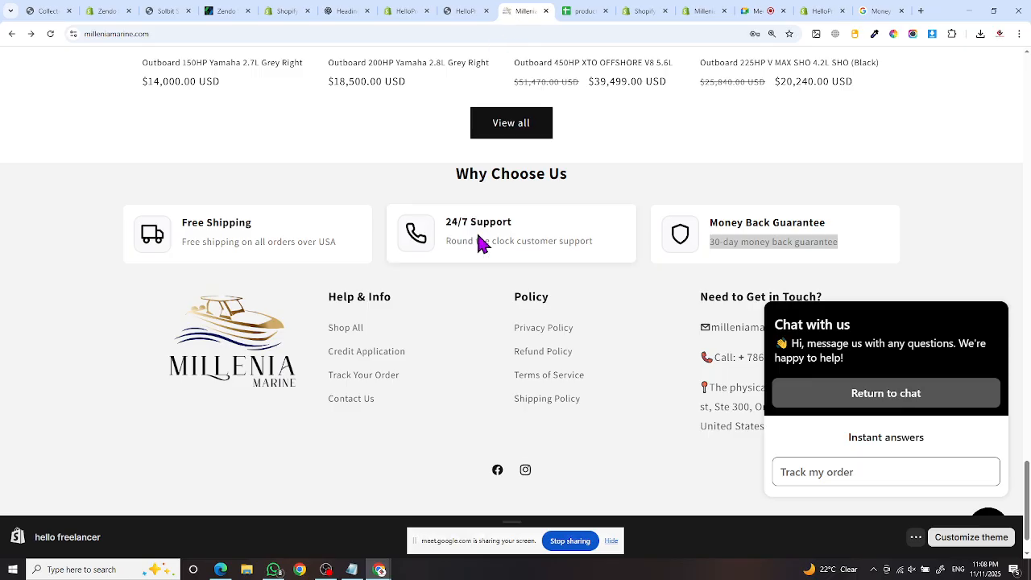
- Review the Millenia Marine footer, highlighting the Help & Info and Policy links text
scroll(471, 290, "down", 1)
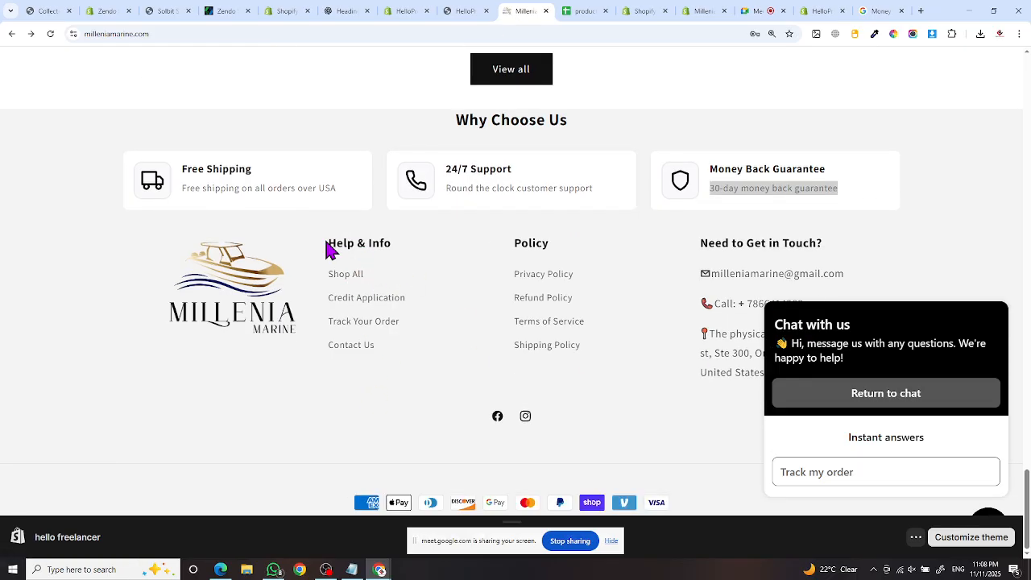
left_click_drag(326, 244, 374, 260)
left_click(382, 283)
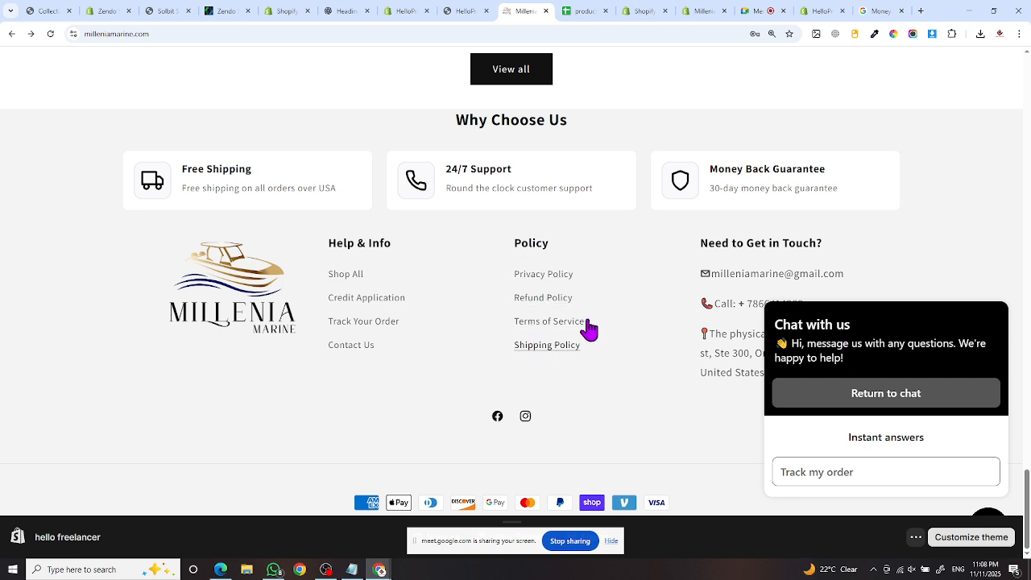
left_click_drag(690, 256, 738, 349)
left_click(721, 397)
scroll(405, 413, "up", 20)
scroll(564, 352, "down", 6)
scroll(499, 362, "up", 10)
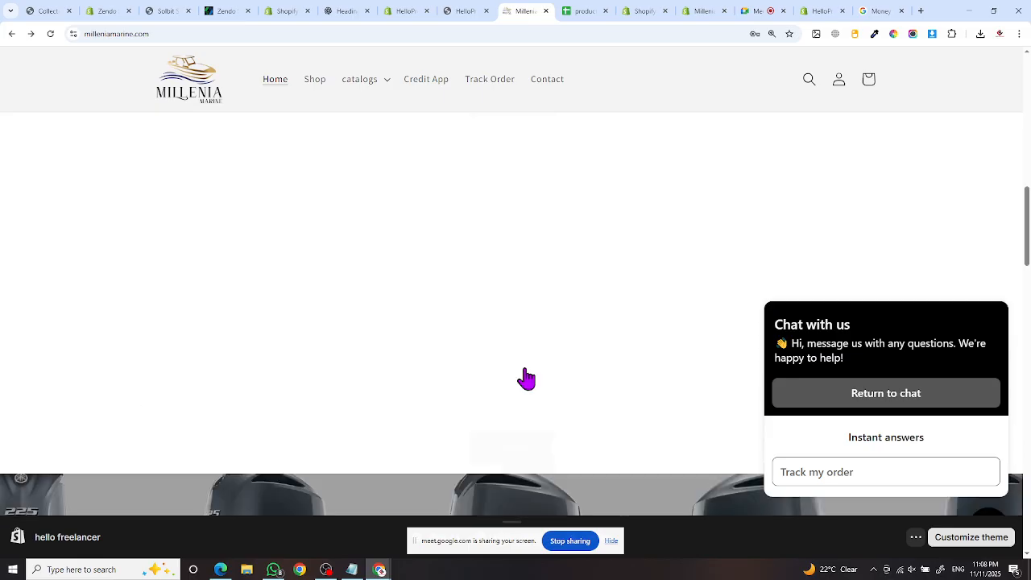
scroll(524, 377, "up", 5)
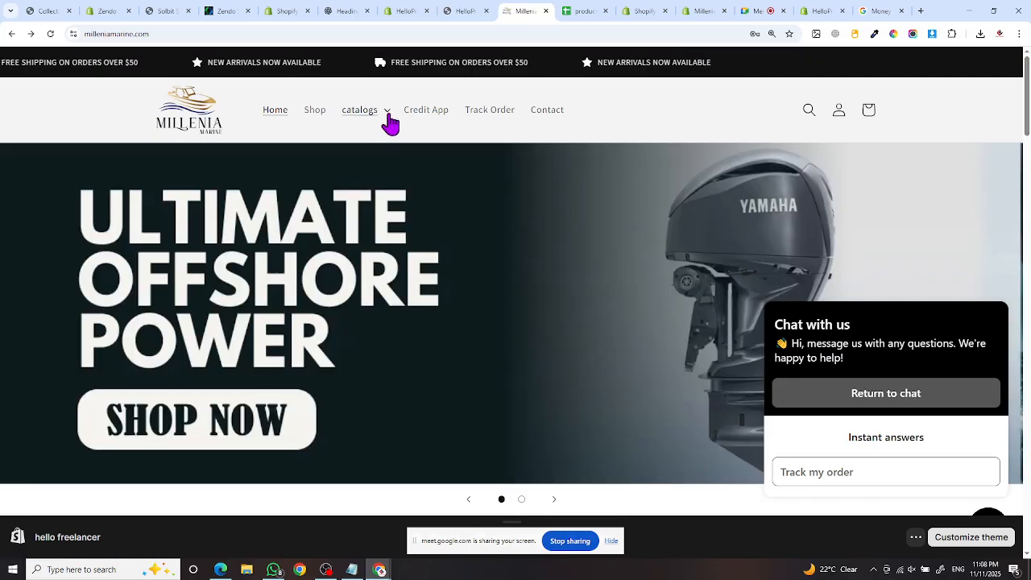
- Peek at Millenia Marine's catalogs list (New Arrival, YAMAHA), then open its full Products collection
left_click(398, 12)
left_click(460, 11)
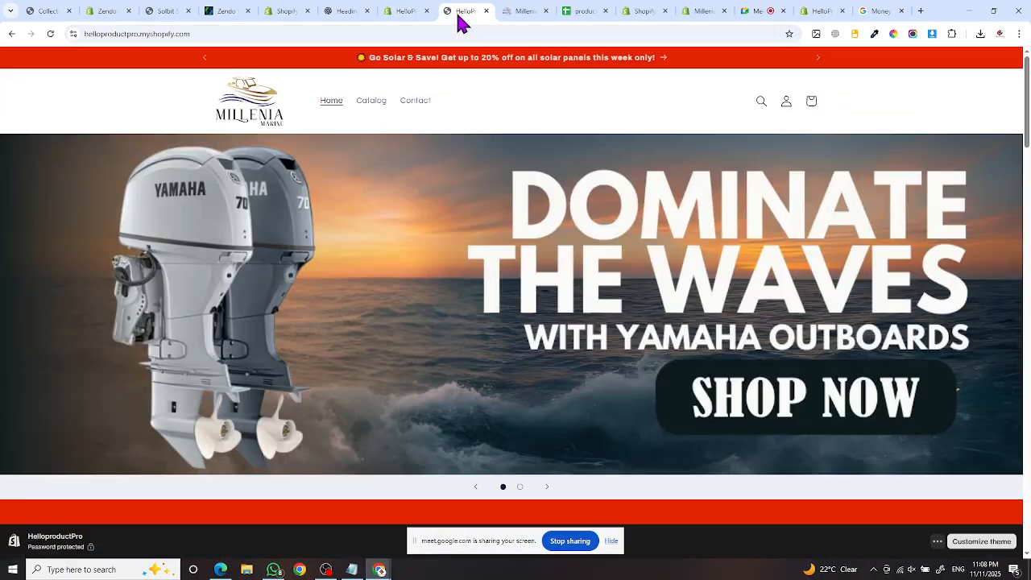
left_click(524, 11)
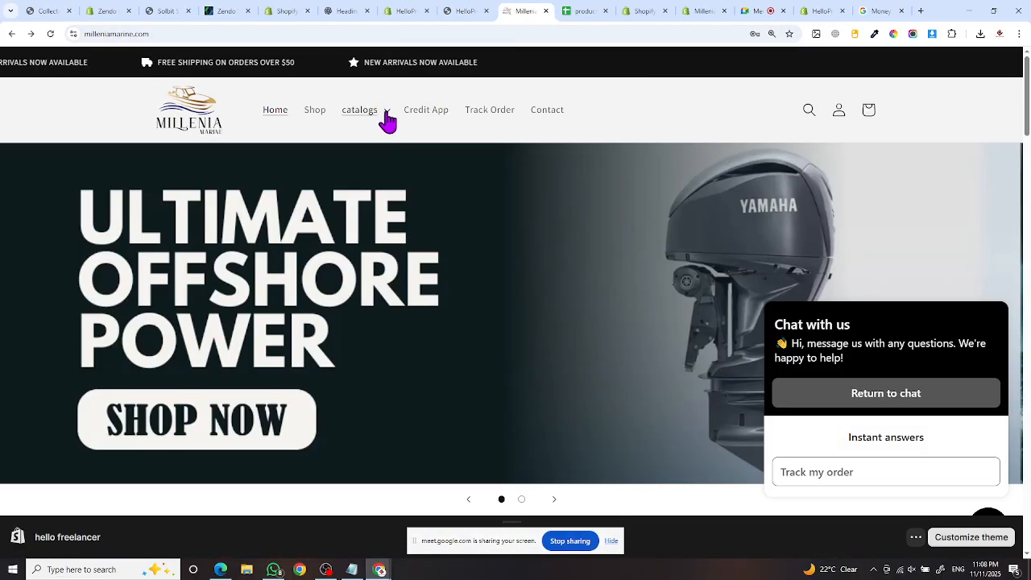
left_click(390, 113)
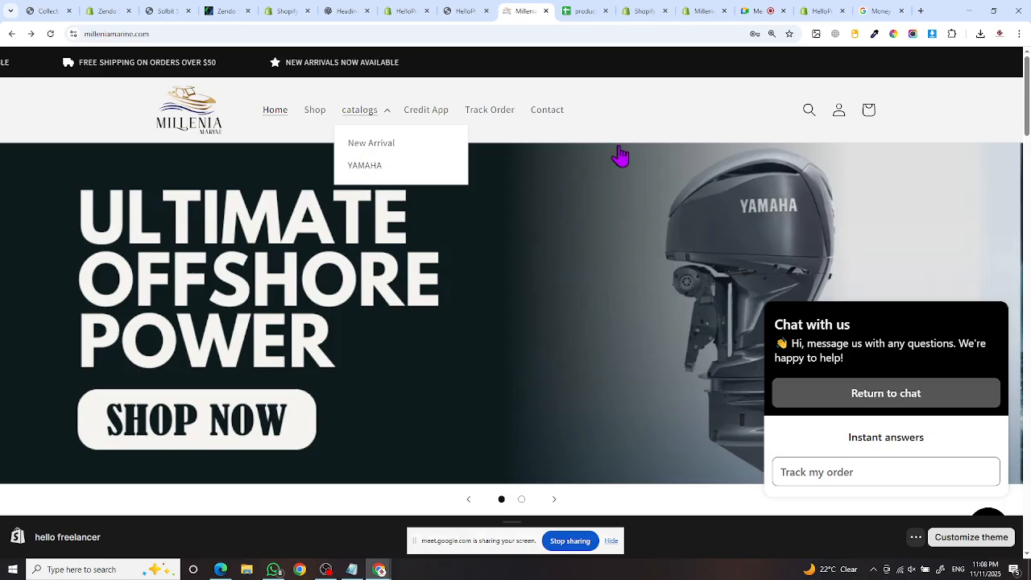
left_click(599, 132)
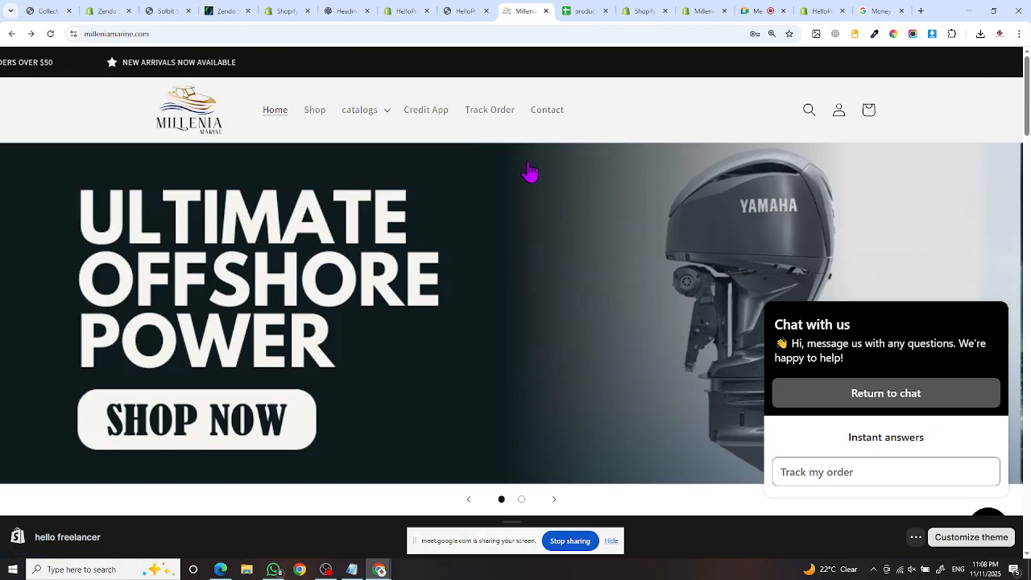
scroll(481, 265, "down", 15)
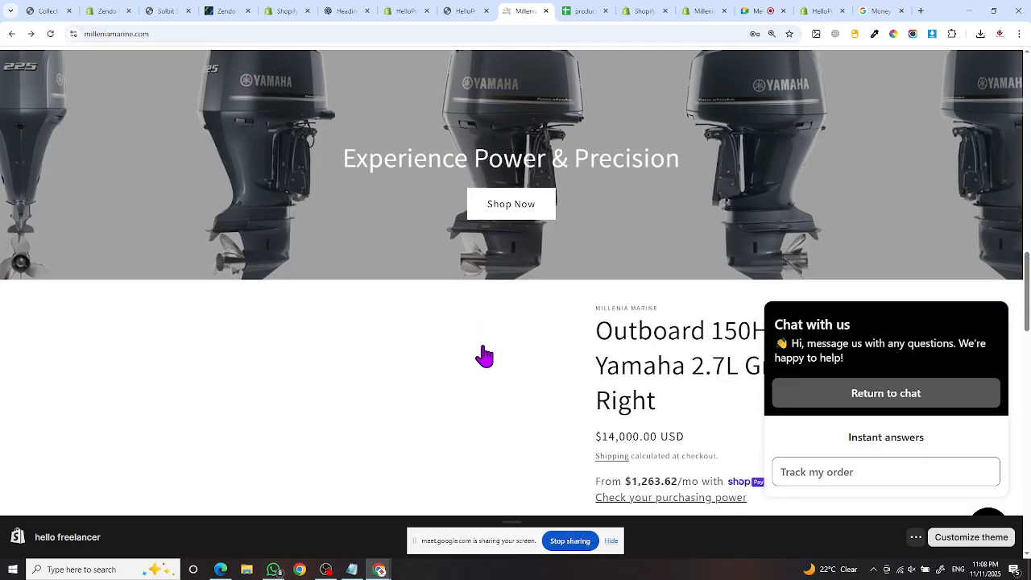
scroll(487, 343, "down", 3)
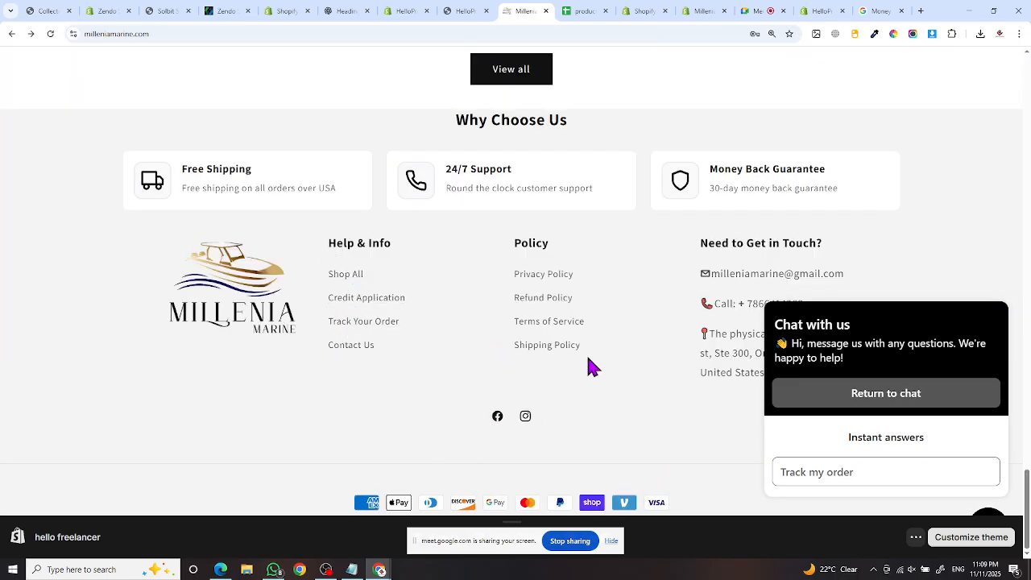
scroll(679, 318, "up", 3)
scroll(552, 362, "down", 3)
scroll(532, 355, "up", 10)
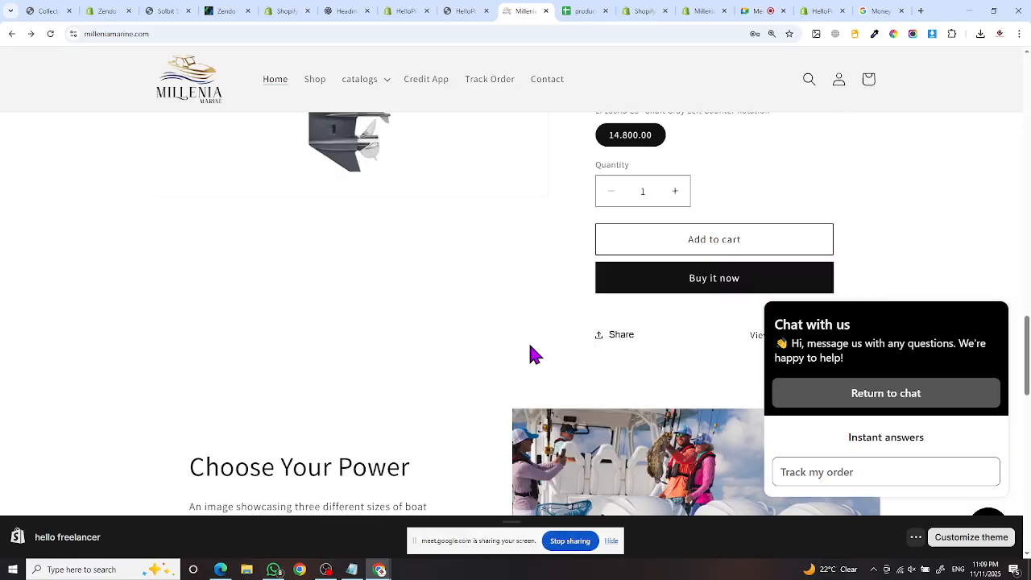
scroll(352, 103, "up", 5)
left_click(314, 83)
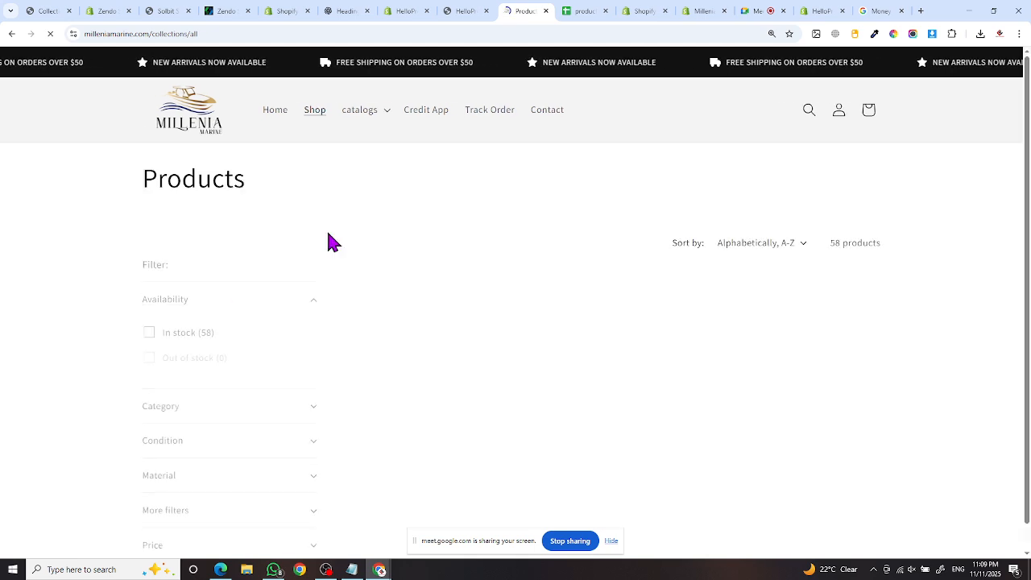
- Expand the Condition, Category, Material, Price and More filters on the Products collection
scroll(320, 300, "down", 1)
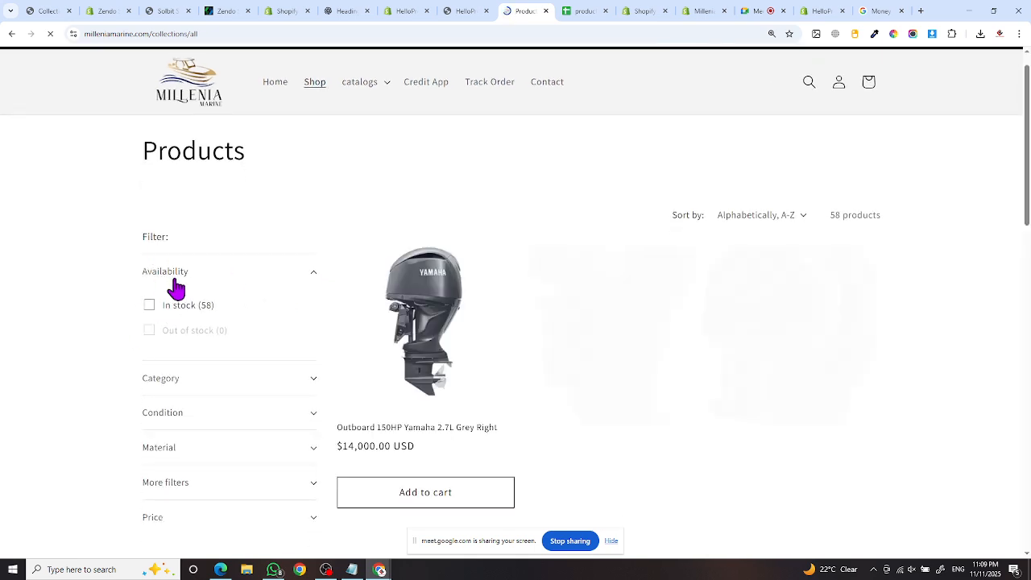
scroll(165, 258, "down", 1)
left_click(310, 310)
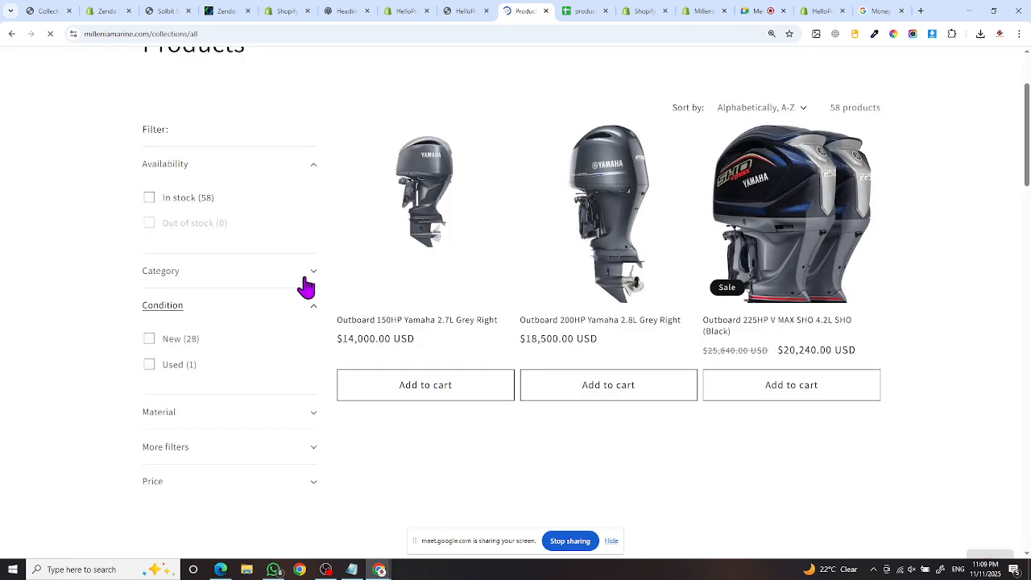
left_click(303, 274)
scroll(306, 386, "down", 2)
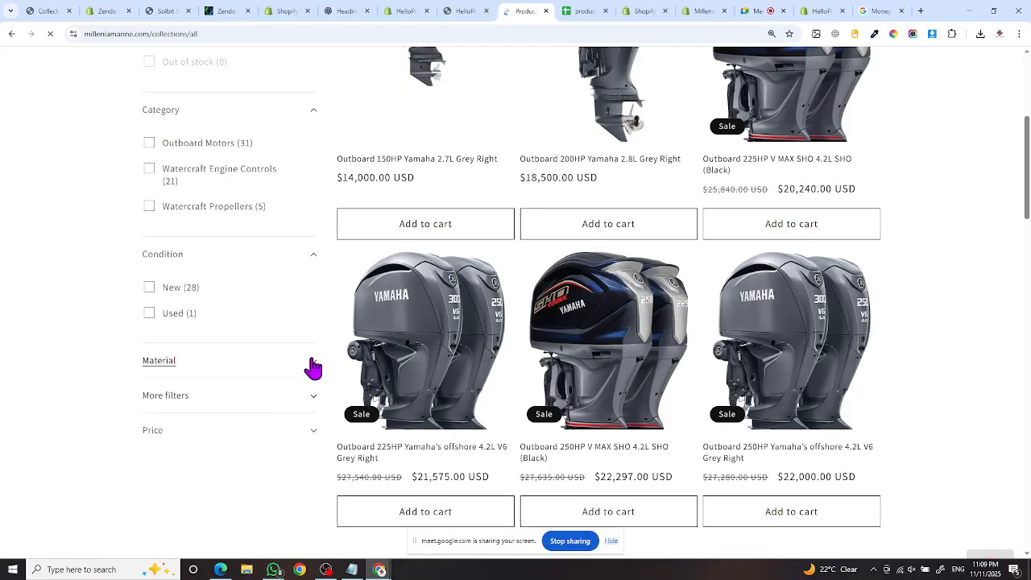
left_click(311, 363)
scroll(266, 423, "down", 2)
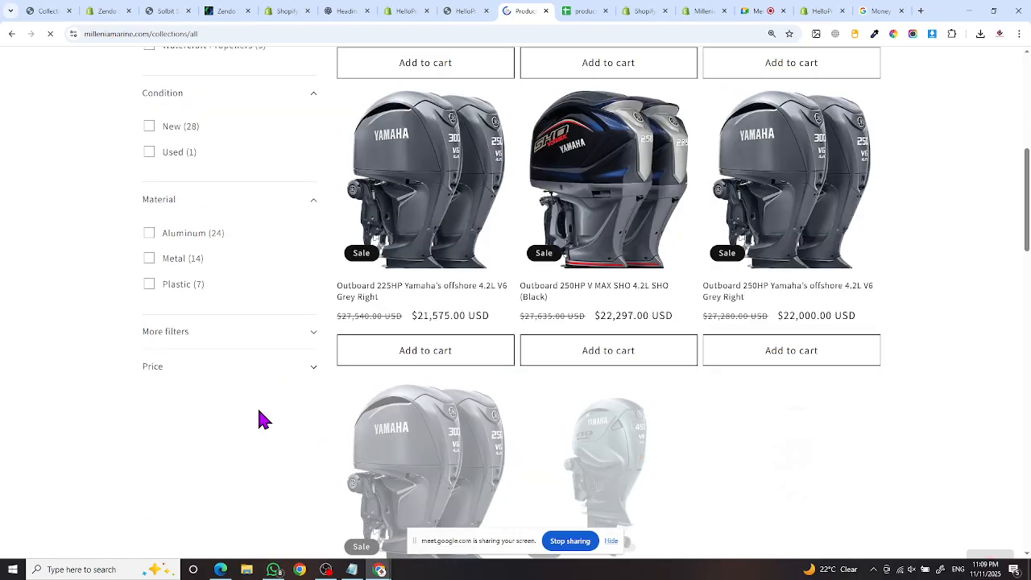
left_click(314, 368)
left_click(217, 325)
- Review the 225HP Yamaha product's $21,575.00 sale price, then return to the HelloproductPro storefront
scroll(322, 350, "down", 5)
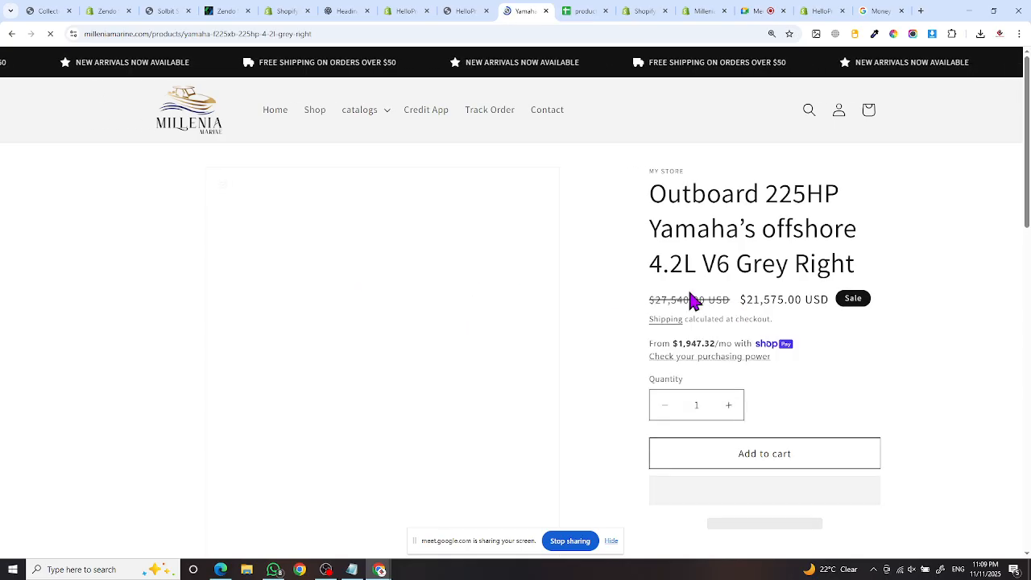
scroll(633, 327, "down", 5)
scroll(629, 327, "down", 6)
scroll(590, 339, "up", 5)
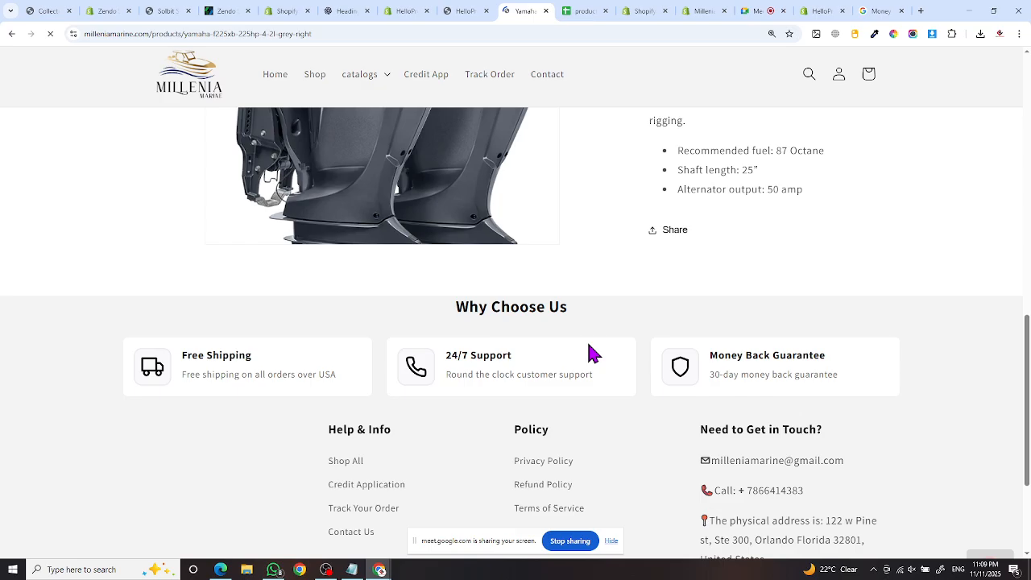
scroll(587, 349, "up", 5)
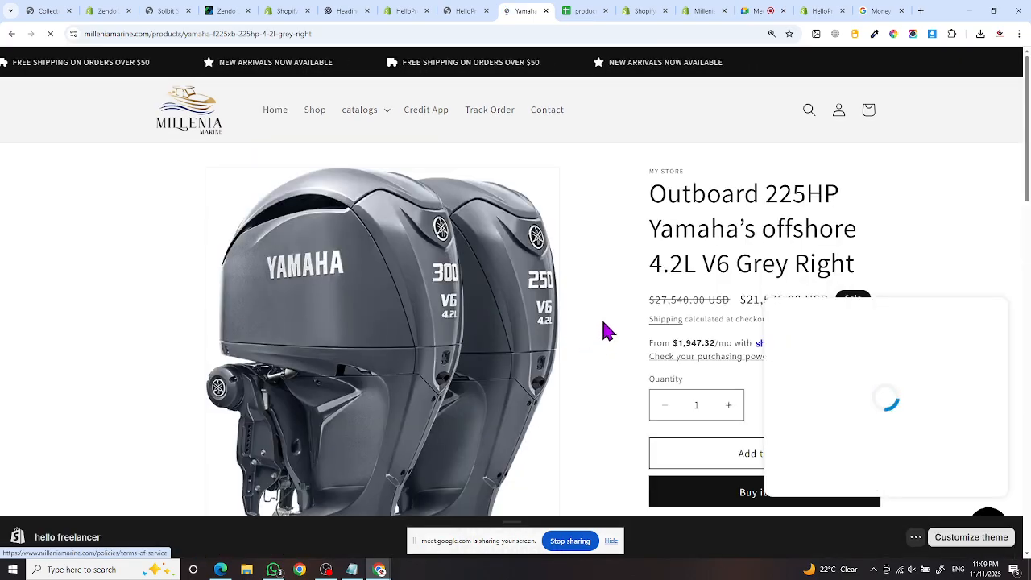
scroll(645, 290, "down", 1)
left_click_drag(741, 198, 812, 198)
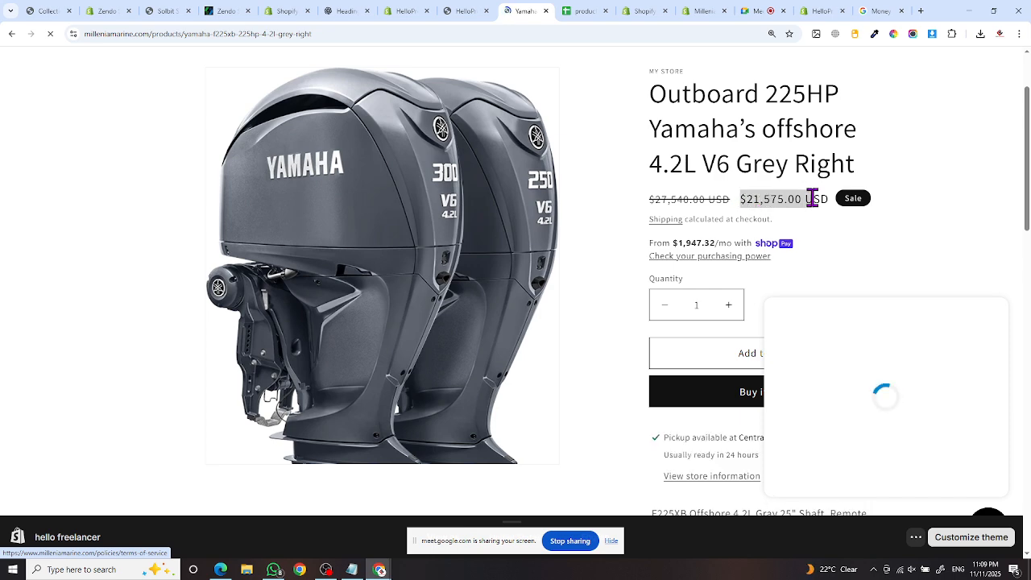
left_click(460, 11)
scroll(553, 322, "down", 10)
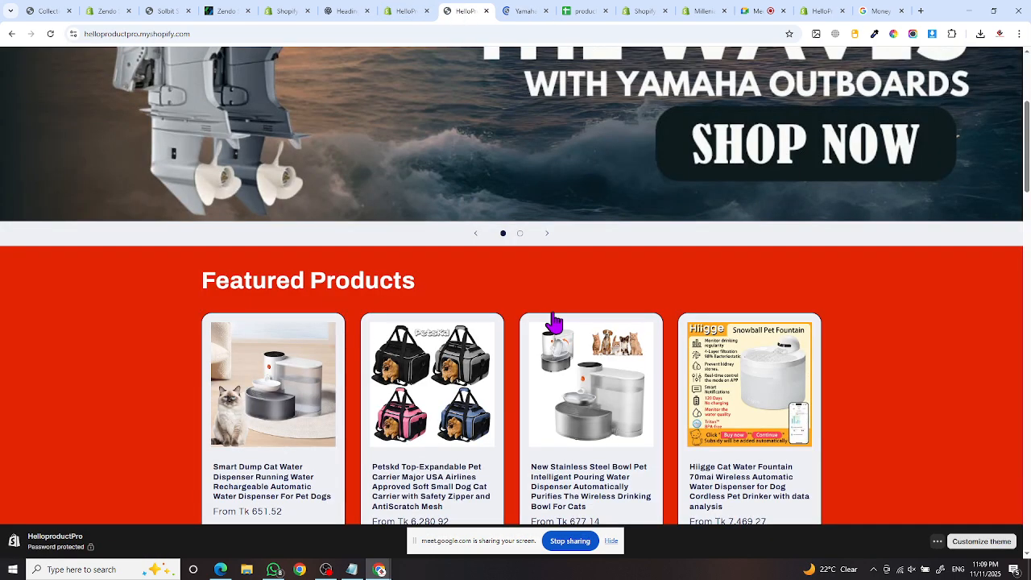
scroll(553, 316, "up", 3)
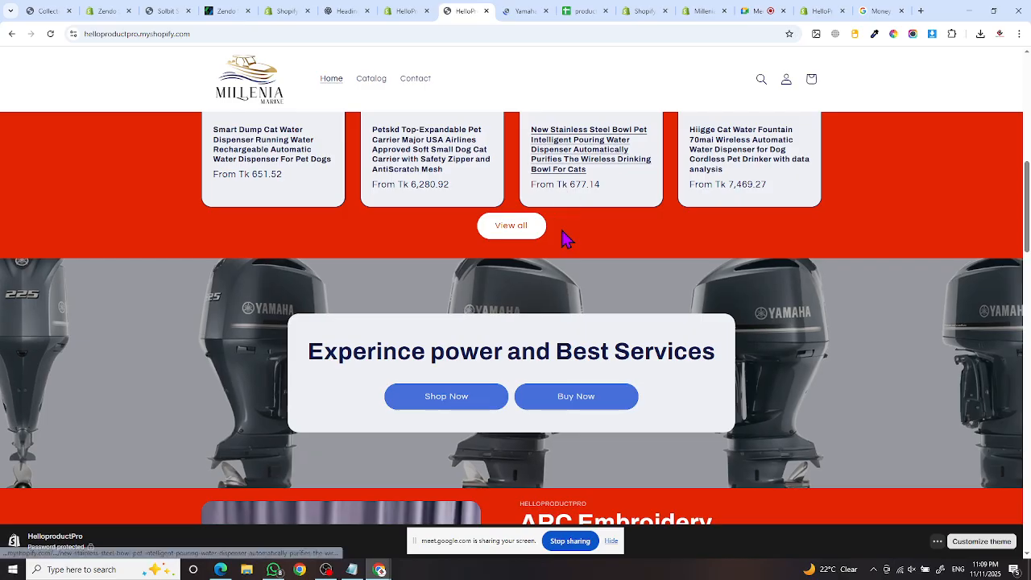
scroll(649, 338, "up", 3)
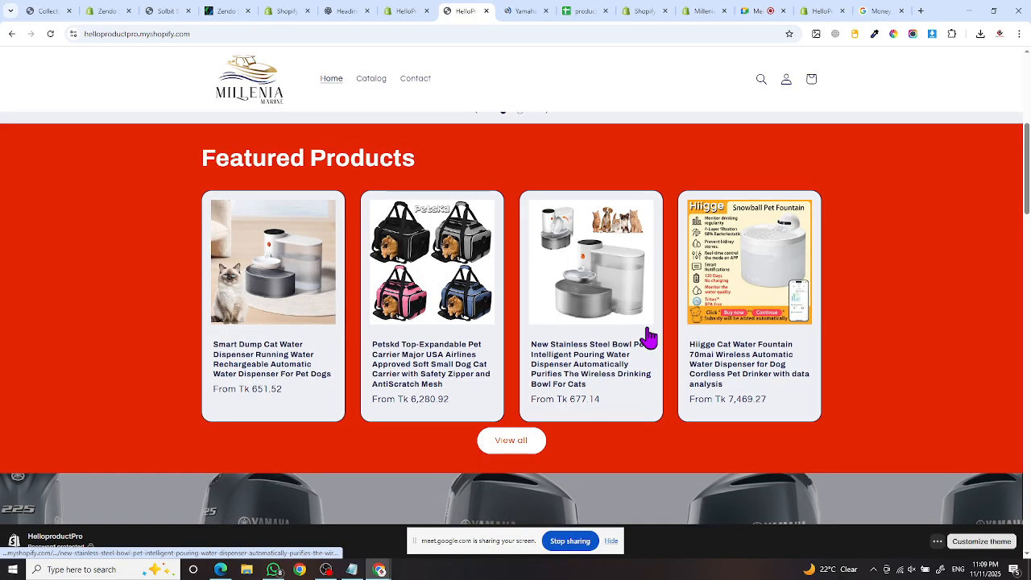
scroll(382, 337, "down", 20)
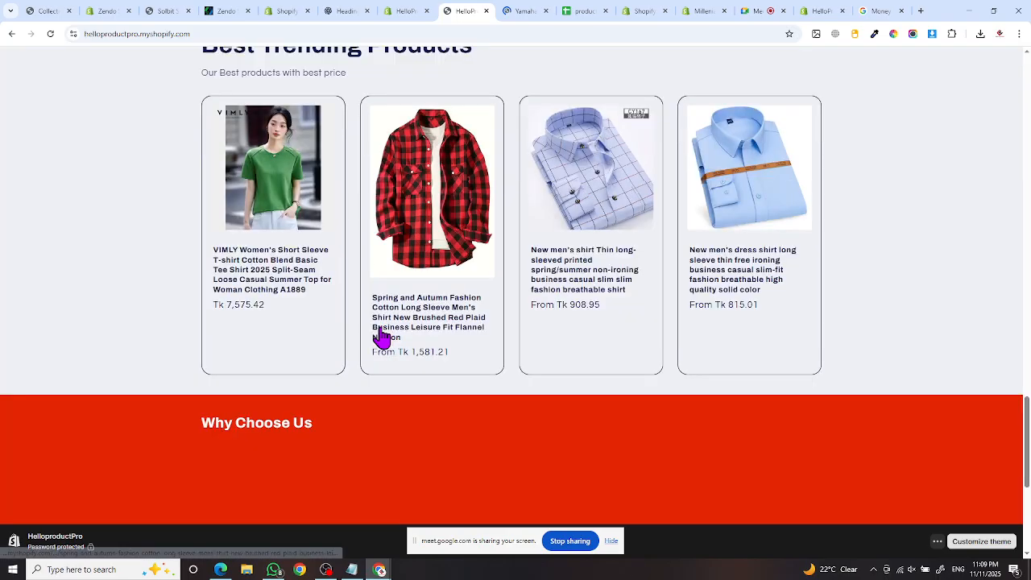
scroll(482, 355, "up", 6)
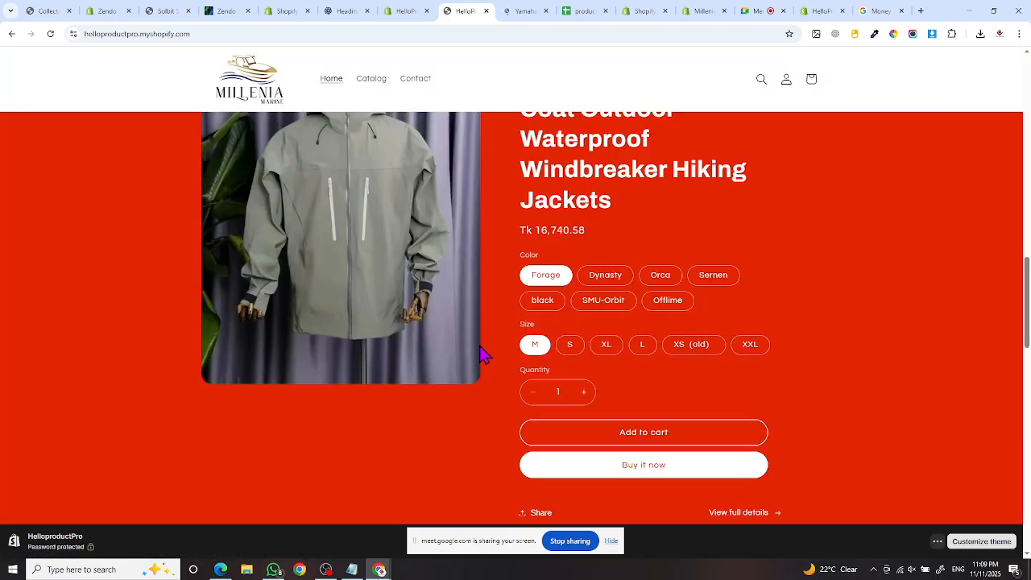
scroll(488, 354, "up", 10)
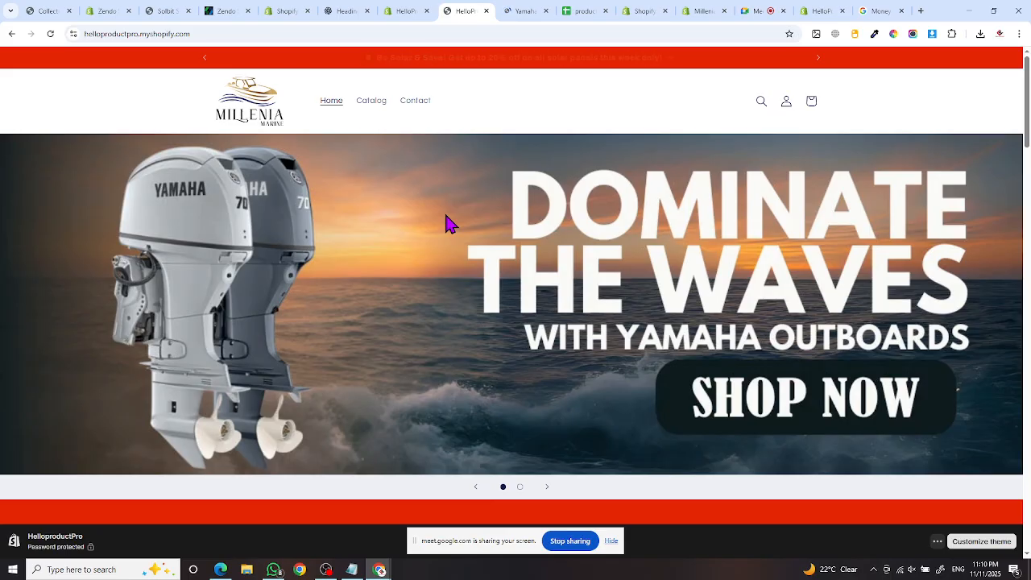
scroll(449, 224, "down", 2)
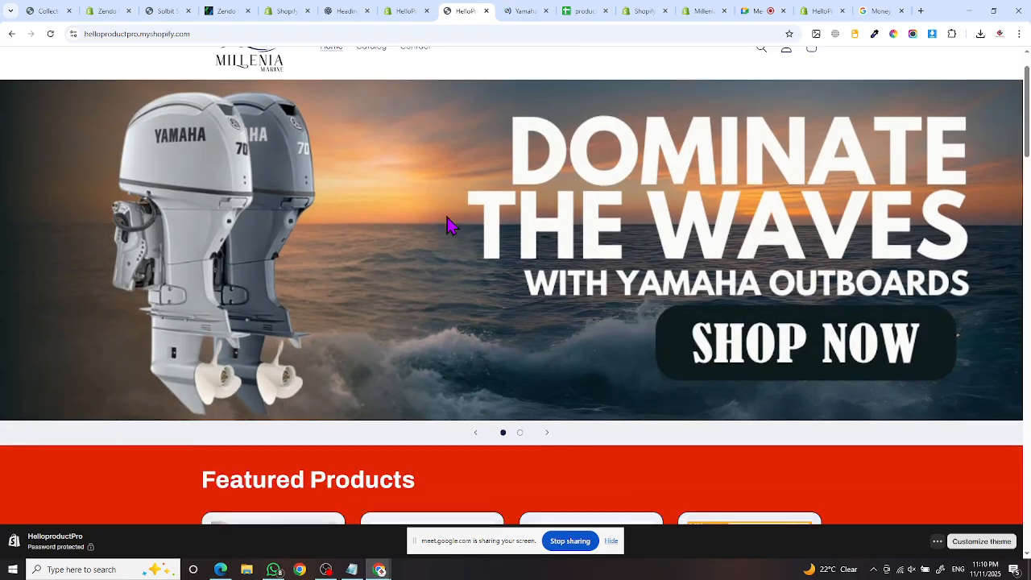
scroll(448, 226, "down", 9)
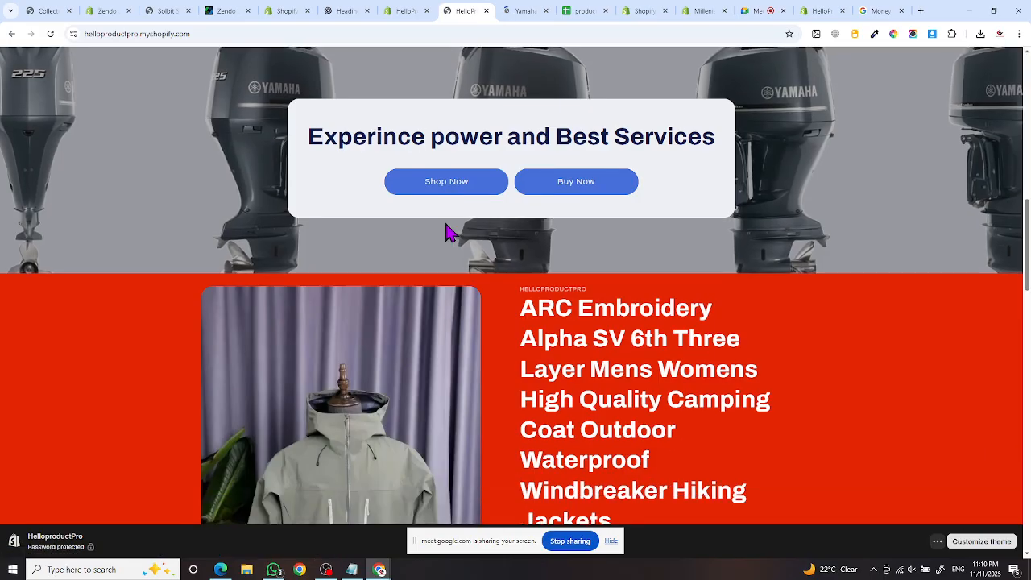
scroll(463, 216, "up", 2)
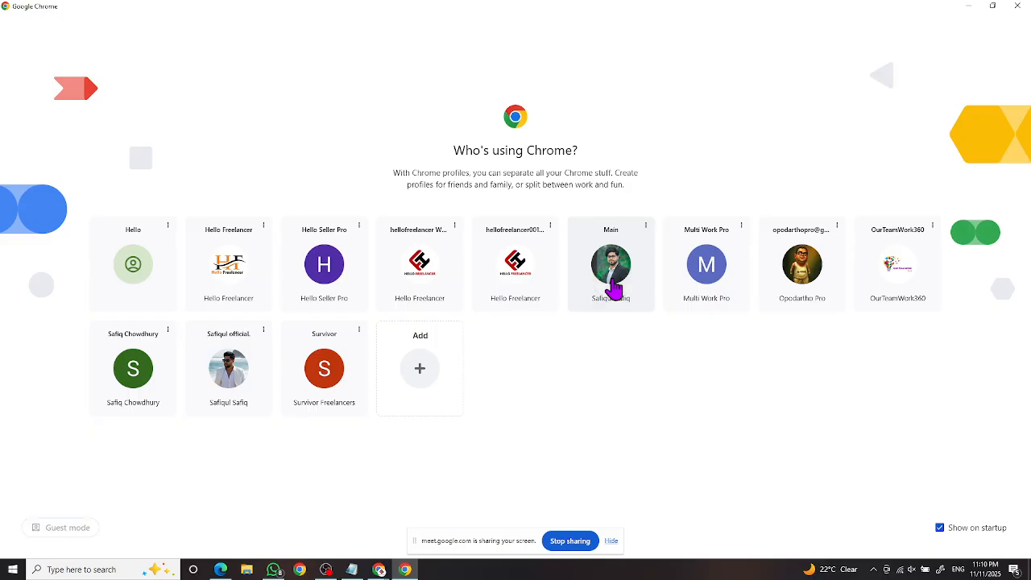
- Reopen Chrome's Main profile with restored tabs, view the Fiverr dropshipping-store gig, and bring OBS forward
left_click(612, 269)
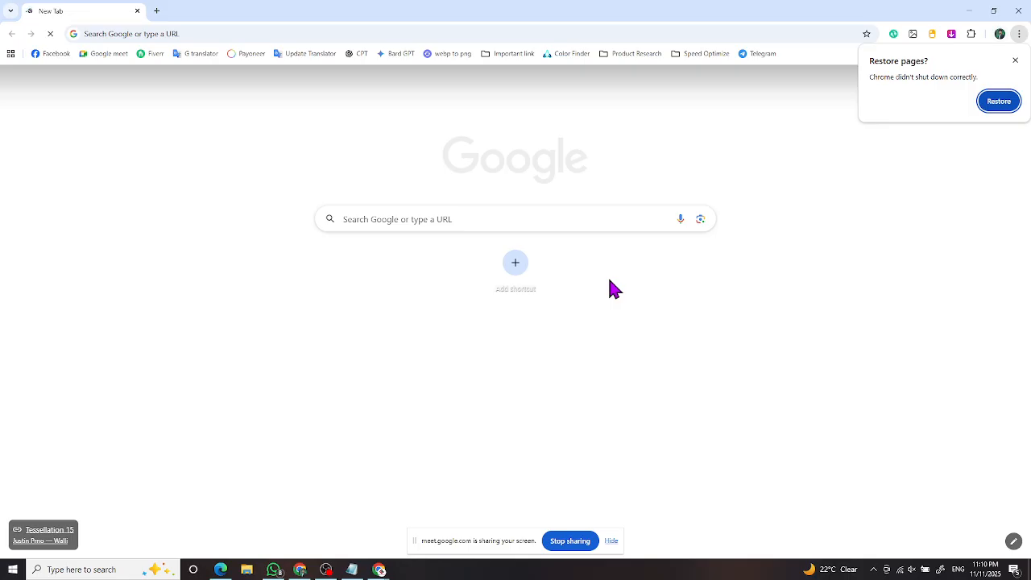
left_click(1000, 107)
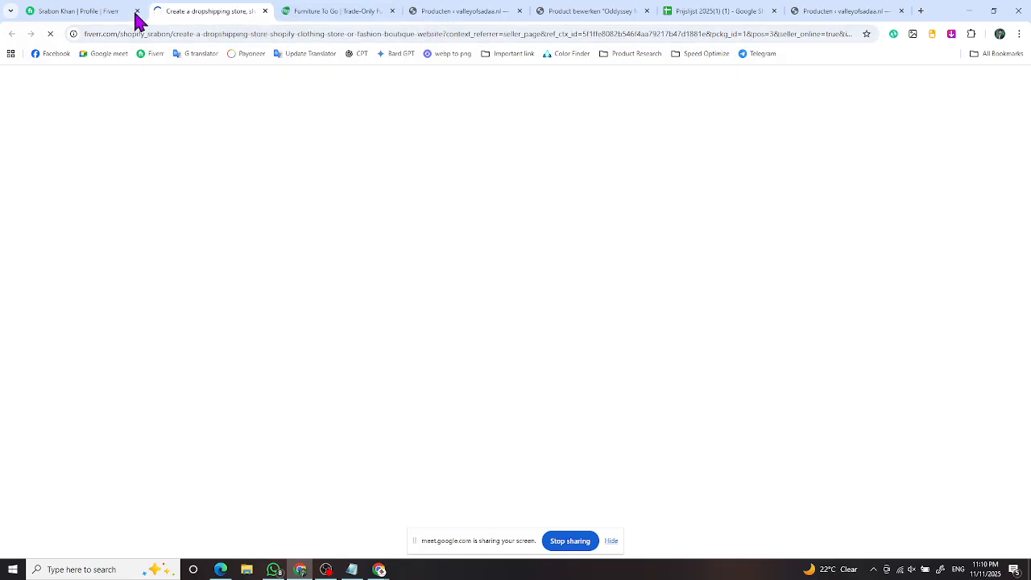
left_click(108, 13)
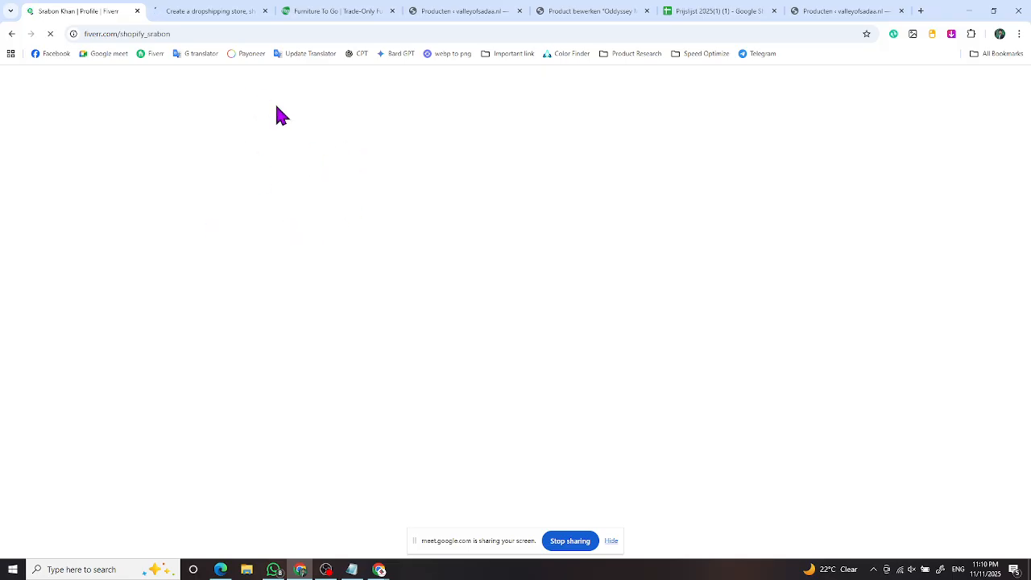
left_click(202, 11)
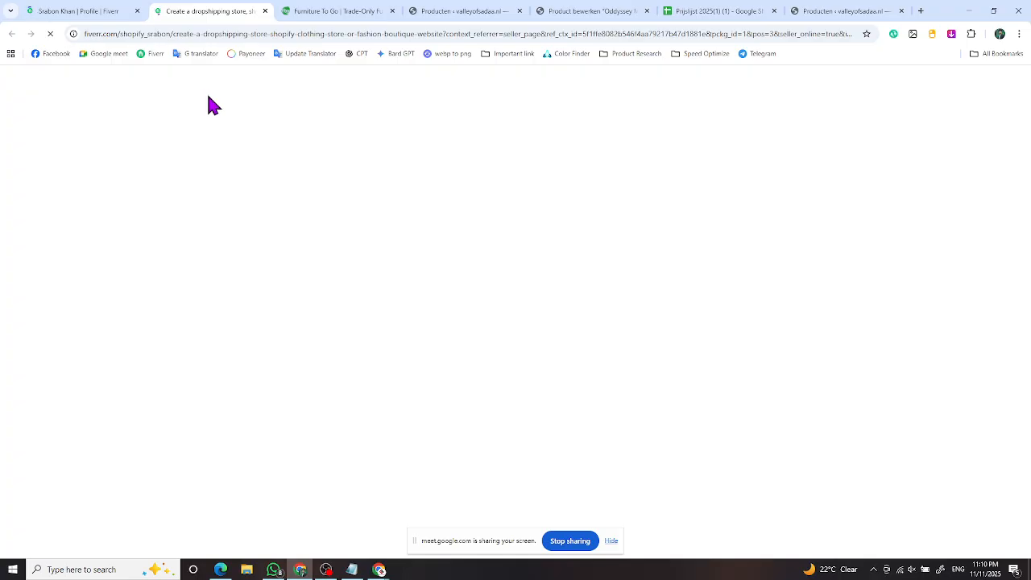
left_click(325, 570)
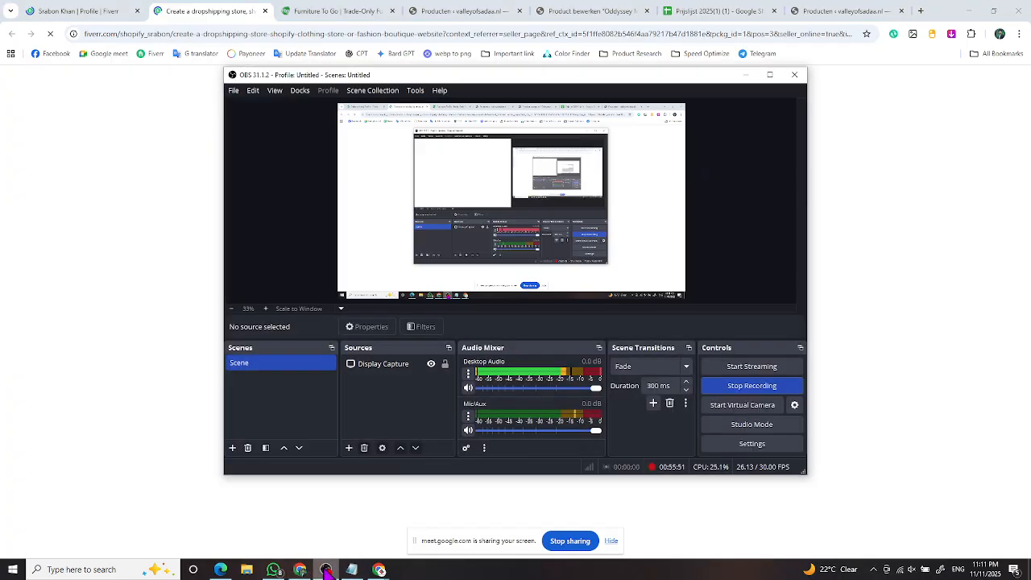